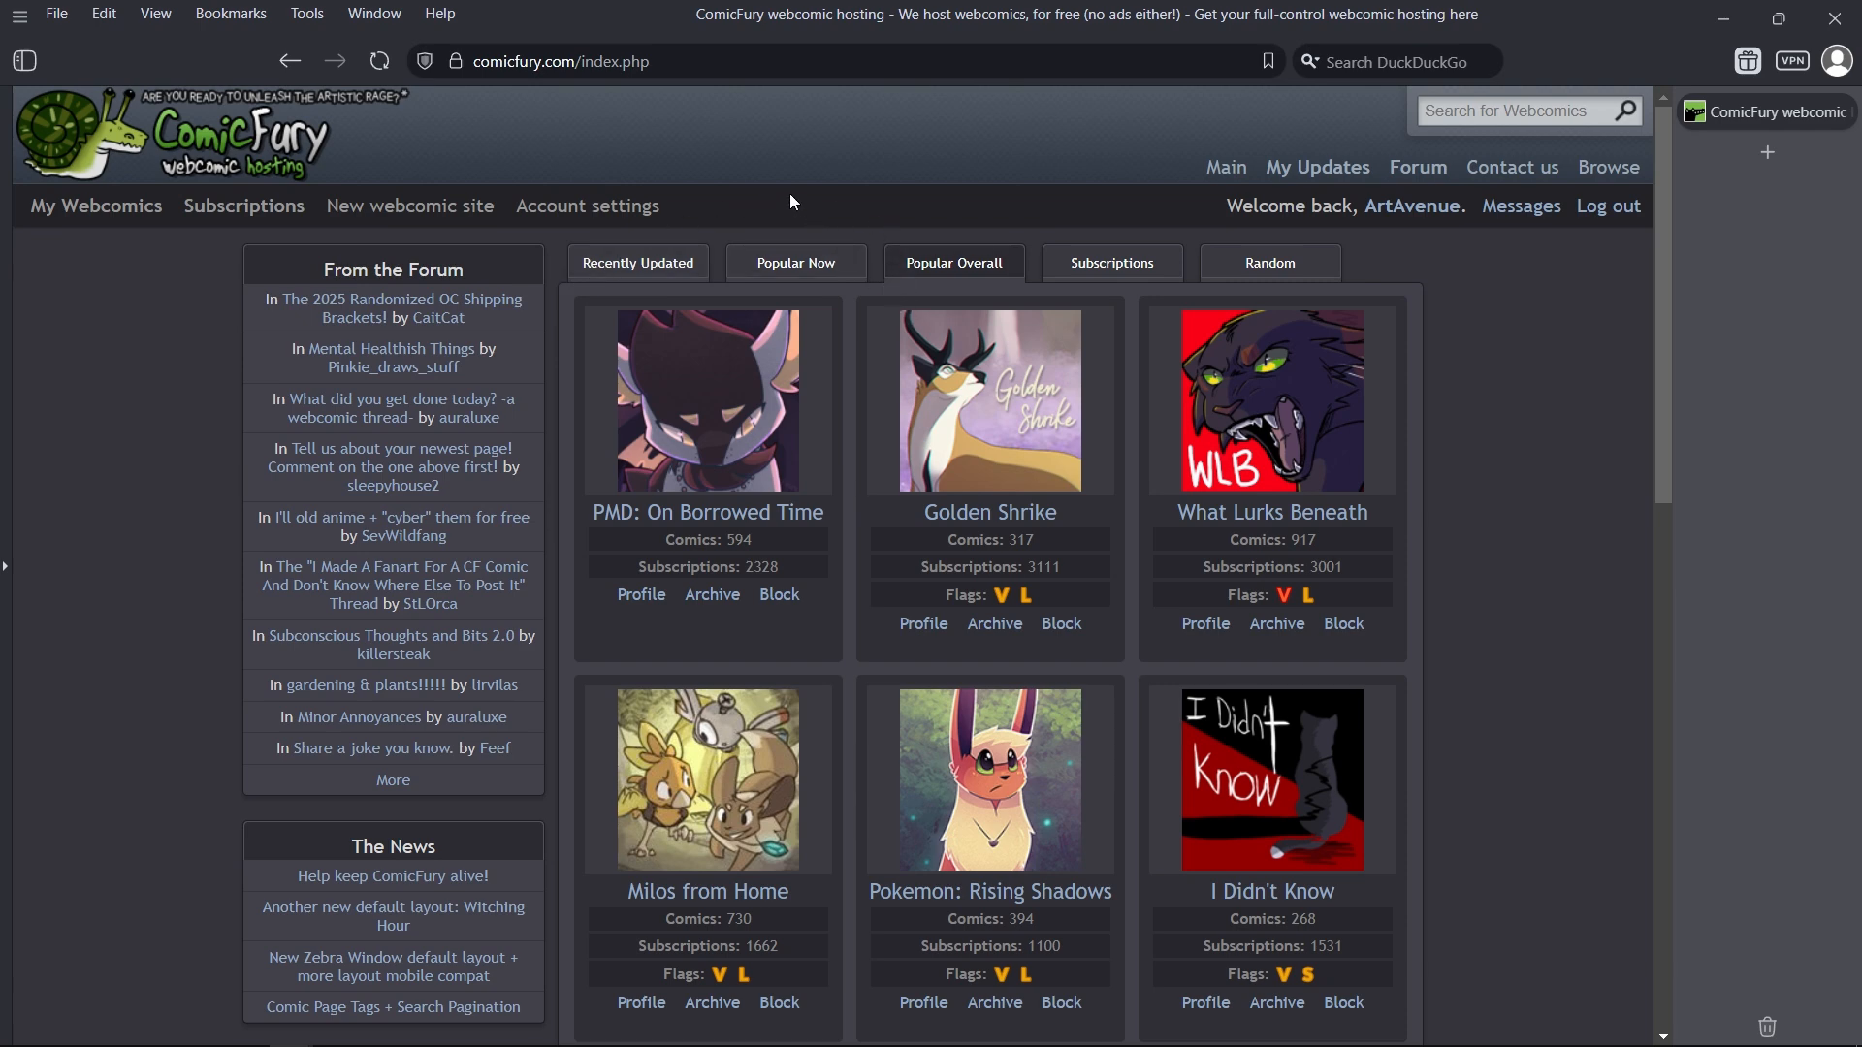
Step: Open the form for creating a new webcomic site
{"action": "left_click", "coordinate": [398, 205]}
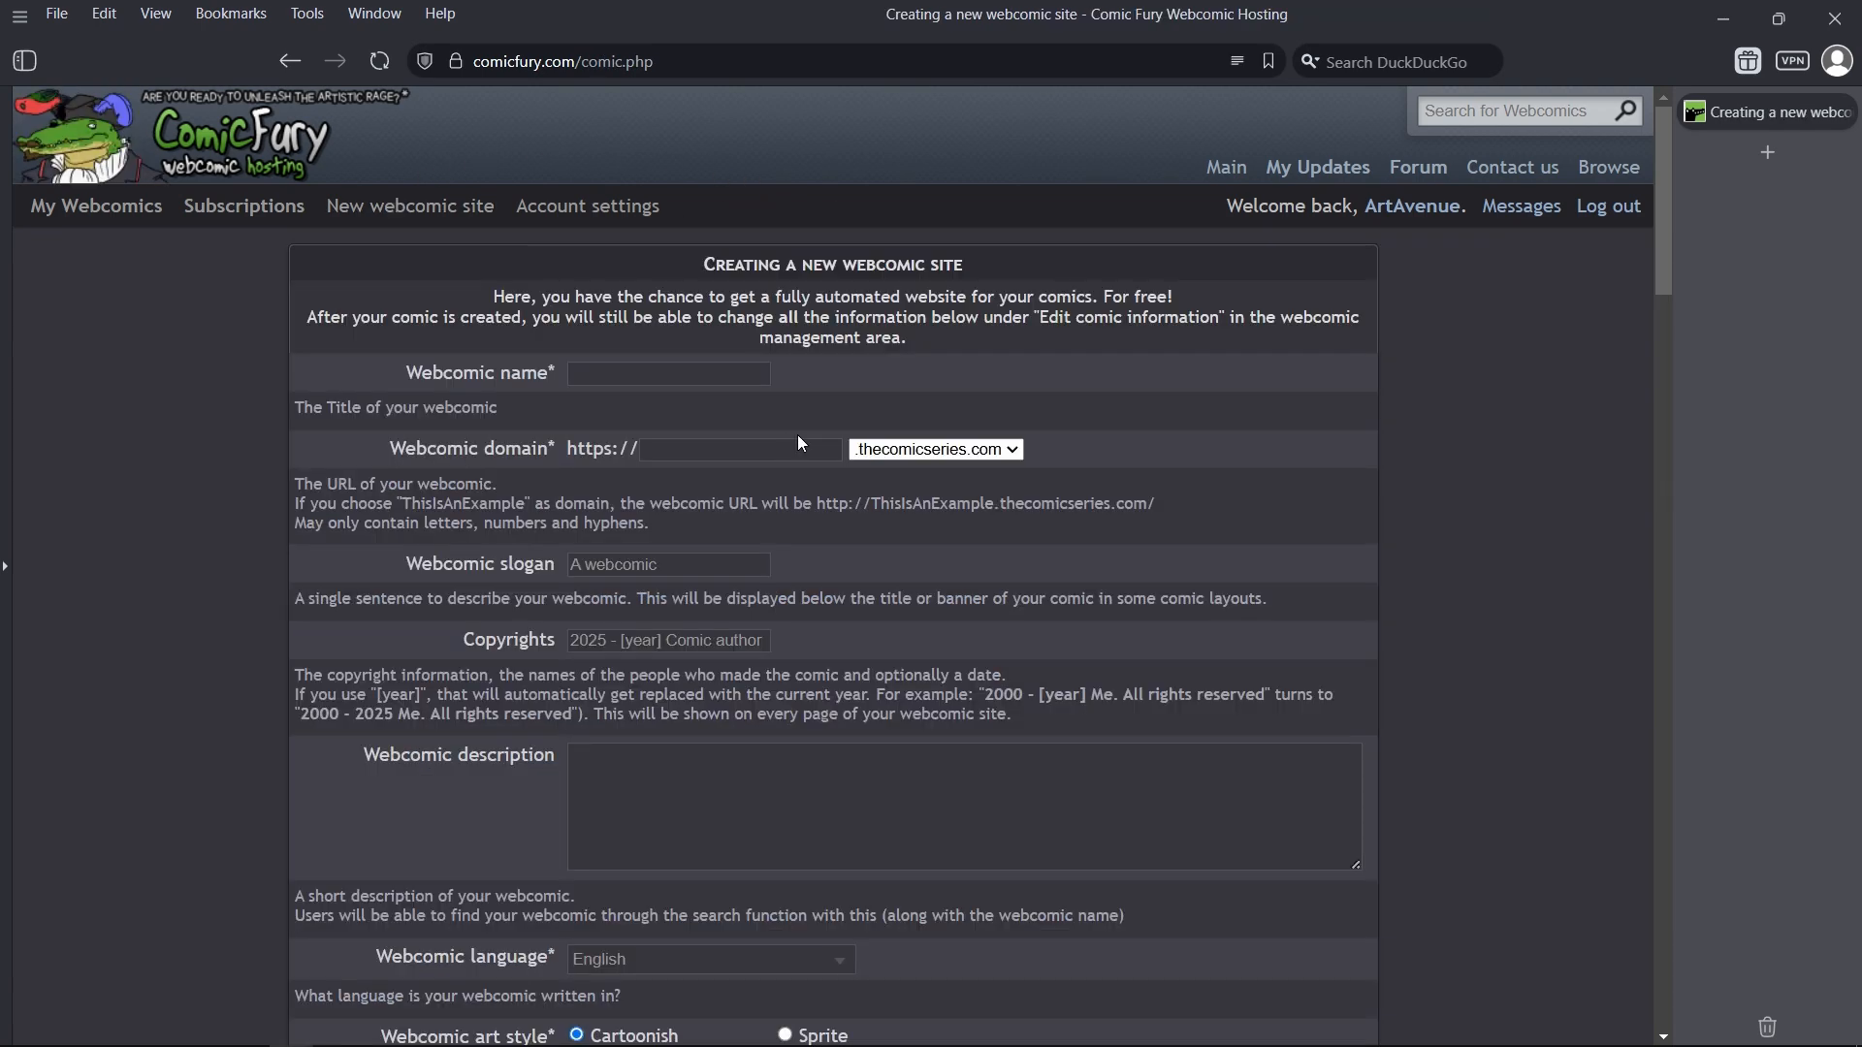
{"action": "left_click_drag", "start_coordinate": [718, 263], "coordinate": [1042, 282]}
{"action": "left_click", "coordinate": [839, 331]}
{"action": "scroll", "coordinate": [839, 331], "scroll_direction": "down", "scroll_amount": 2}
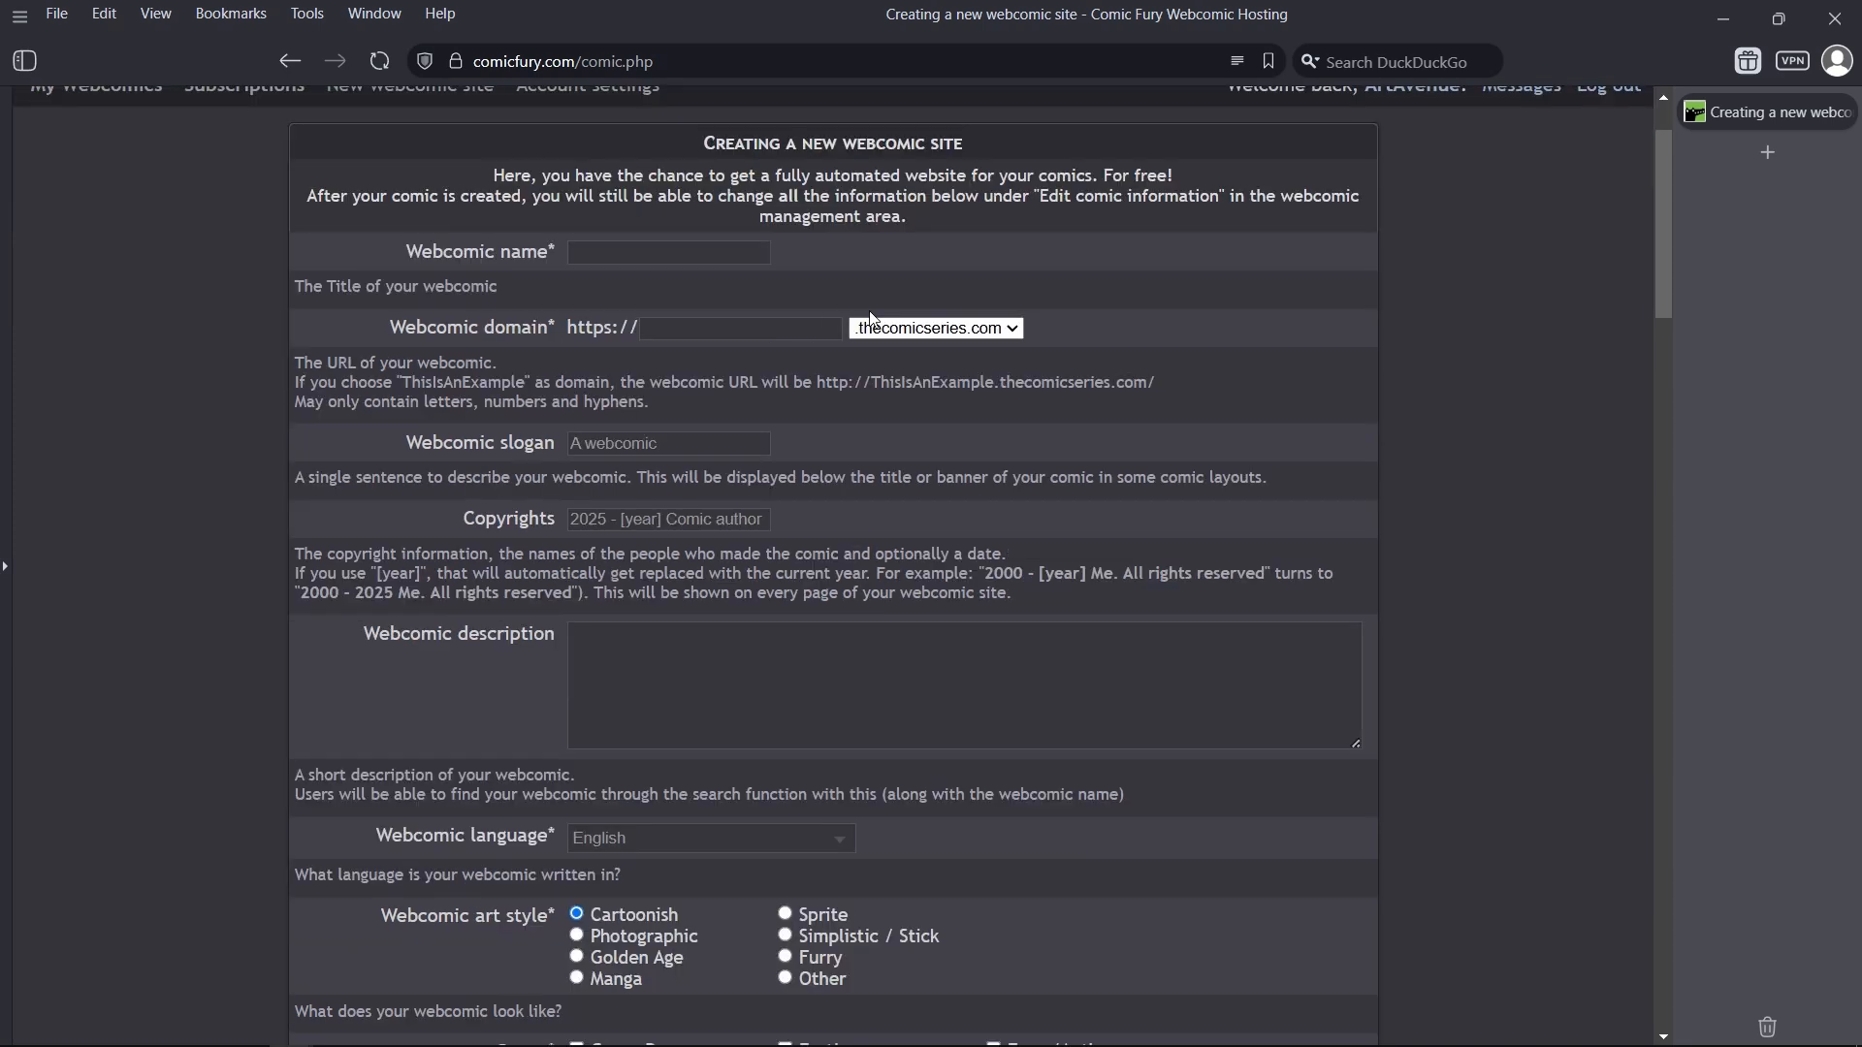
Step: Enter "The greatest story ever told" as the webcomic name
{"action": "left_click", "coordinate": [669, 256]}
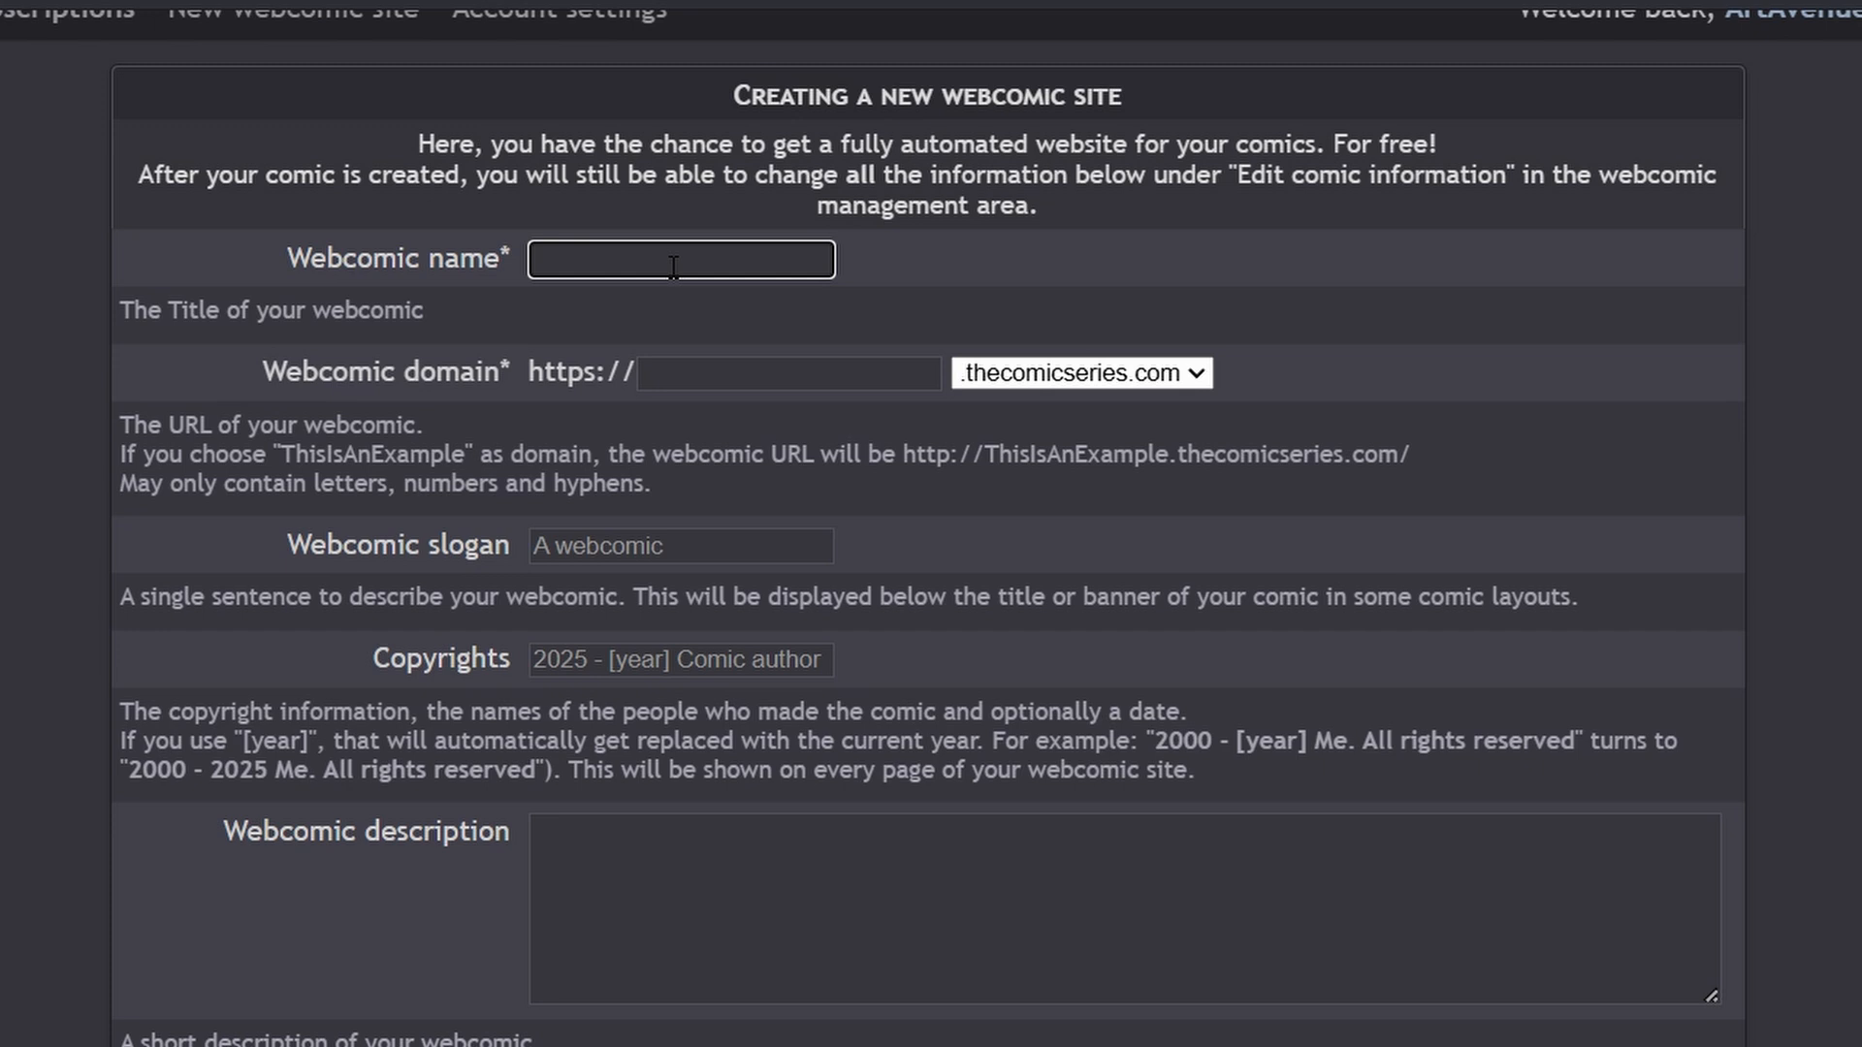
{"action": "type", "text": "The greatest story evger told"}
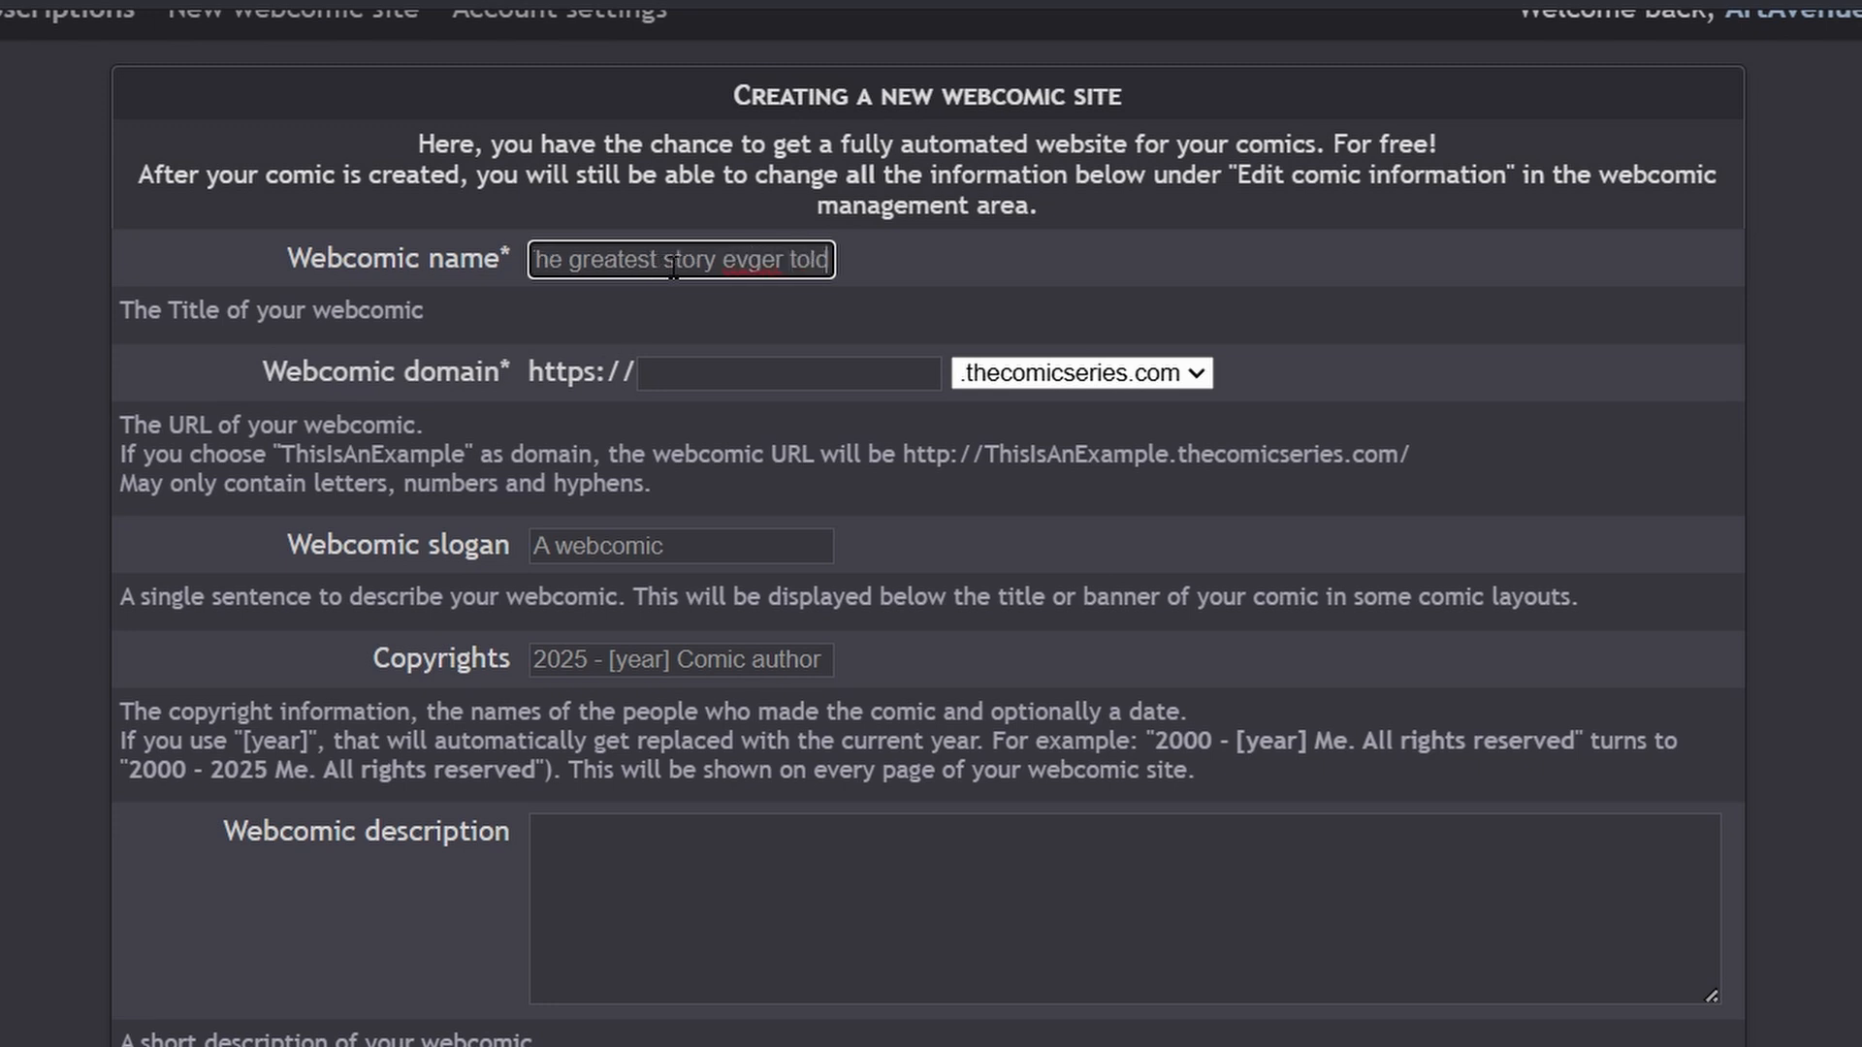
{"action": "left_click", "coordinate": [748, 262]}
{"action": "key", "text": "Delete"}
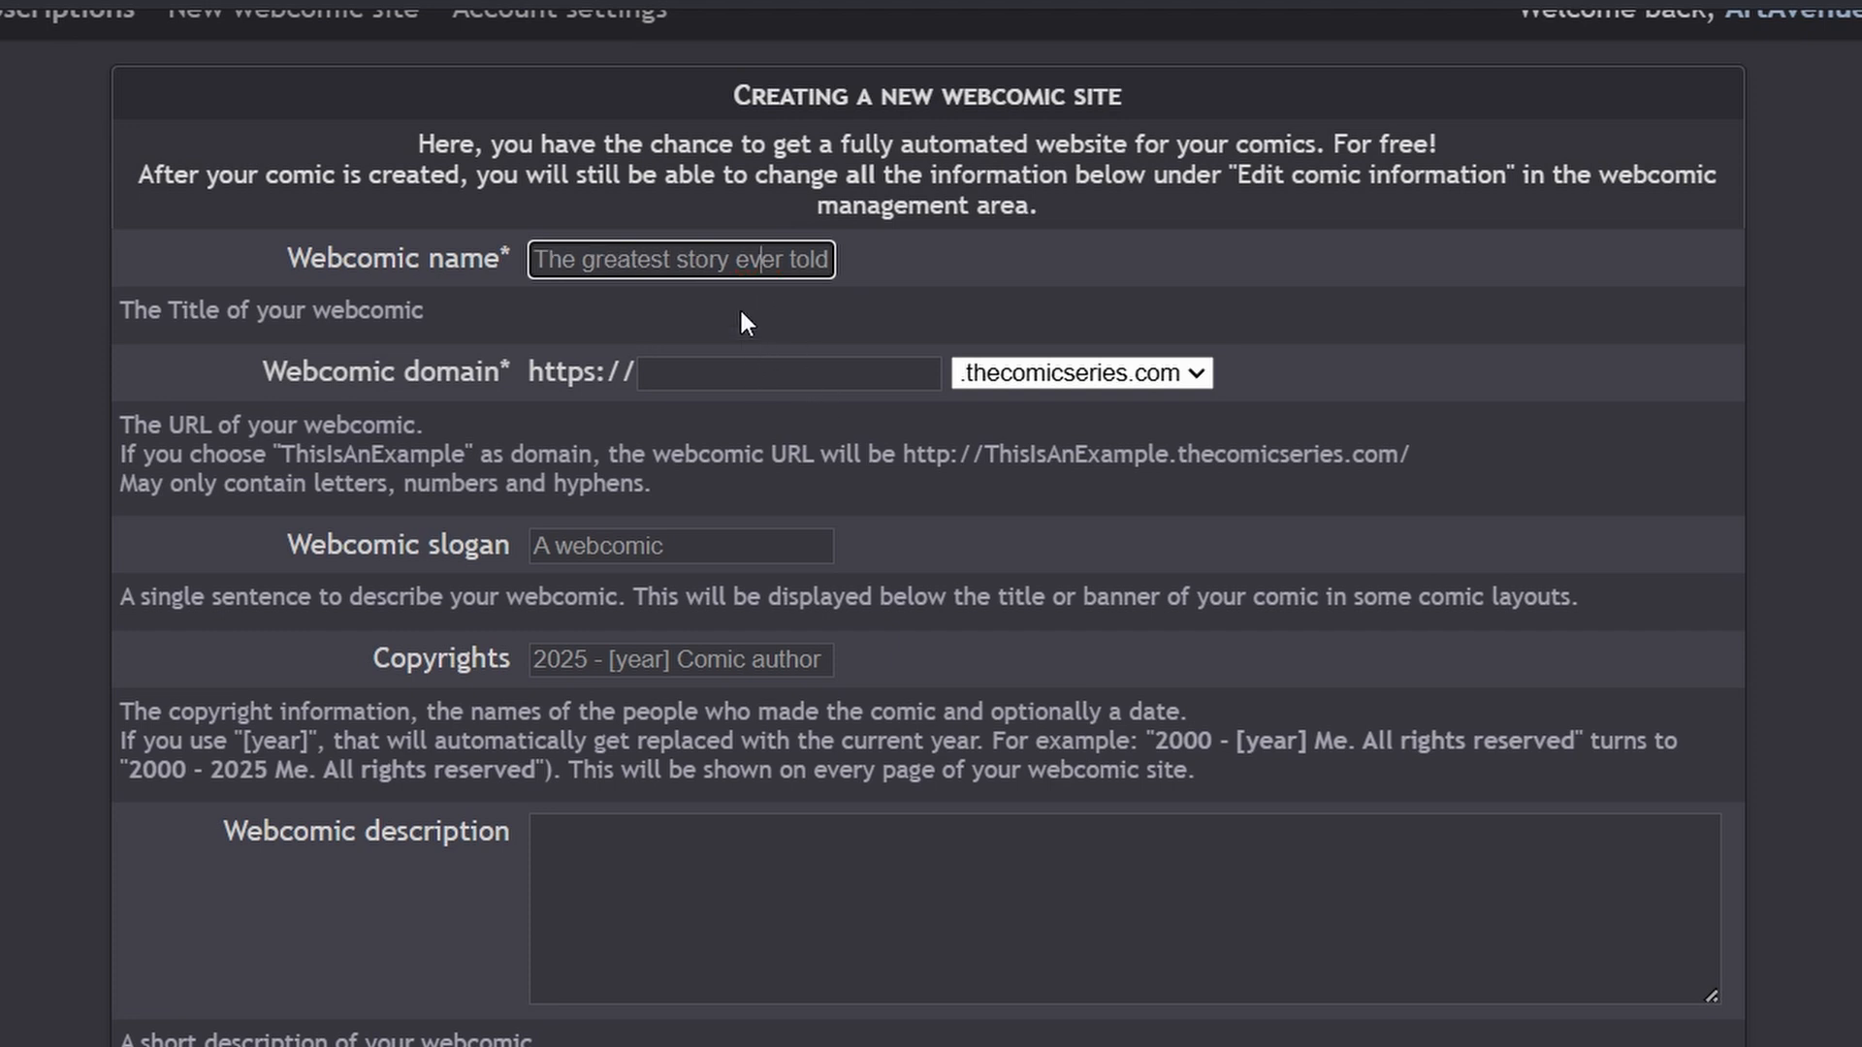
{"action": "left_click_drag", "start_coordinate": [651, 258], "coordinate": [902, 240]}
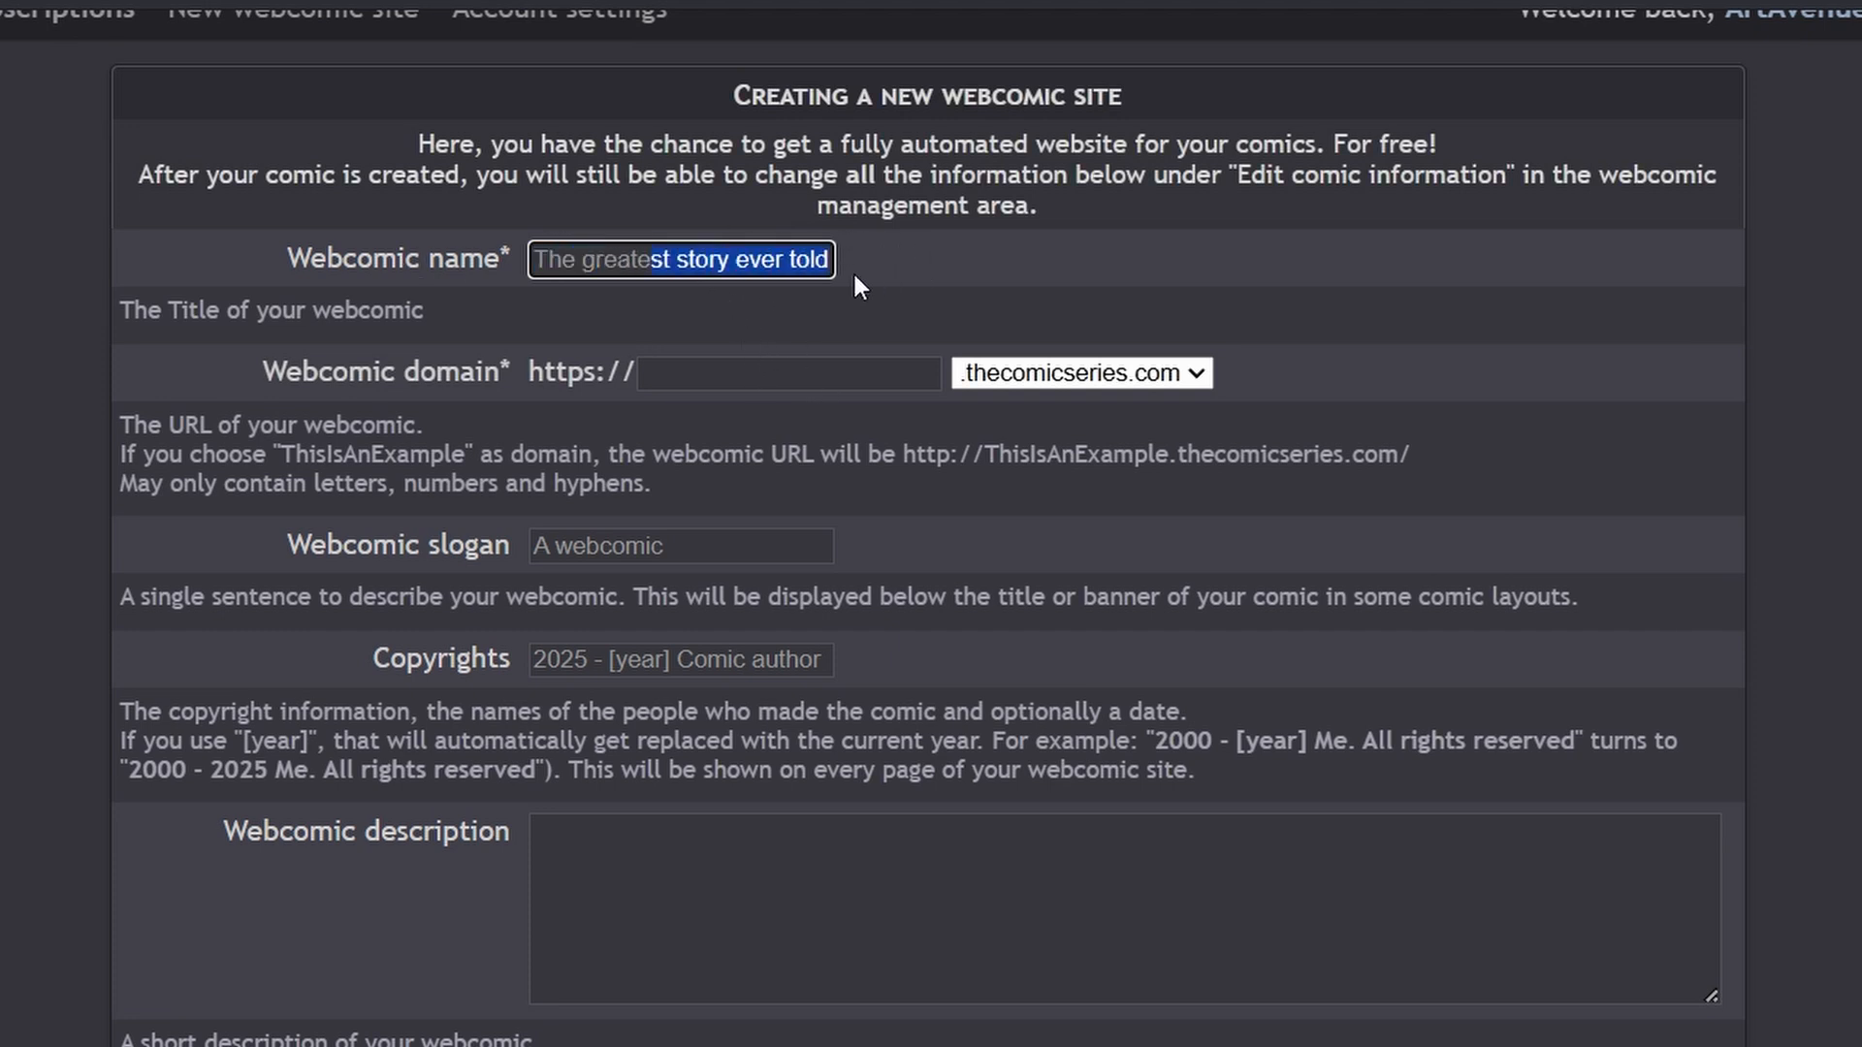
{"action": "left_click", "coordinate": [909, 260]}
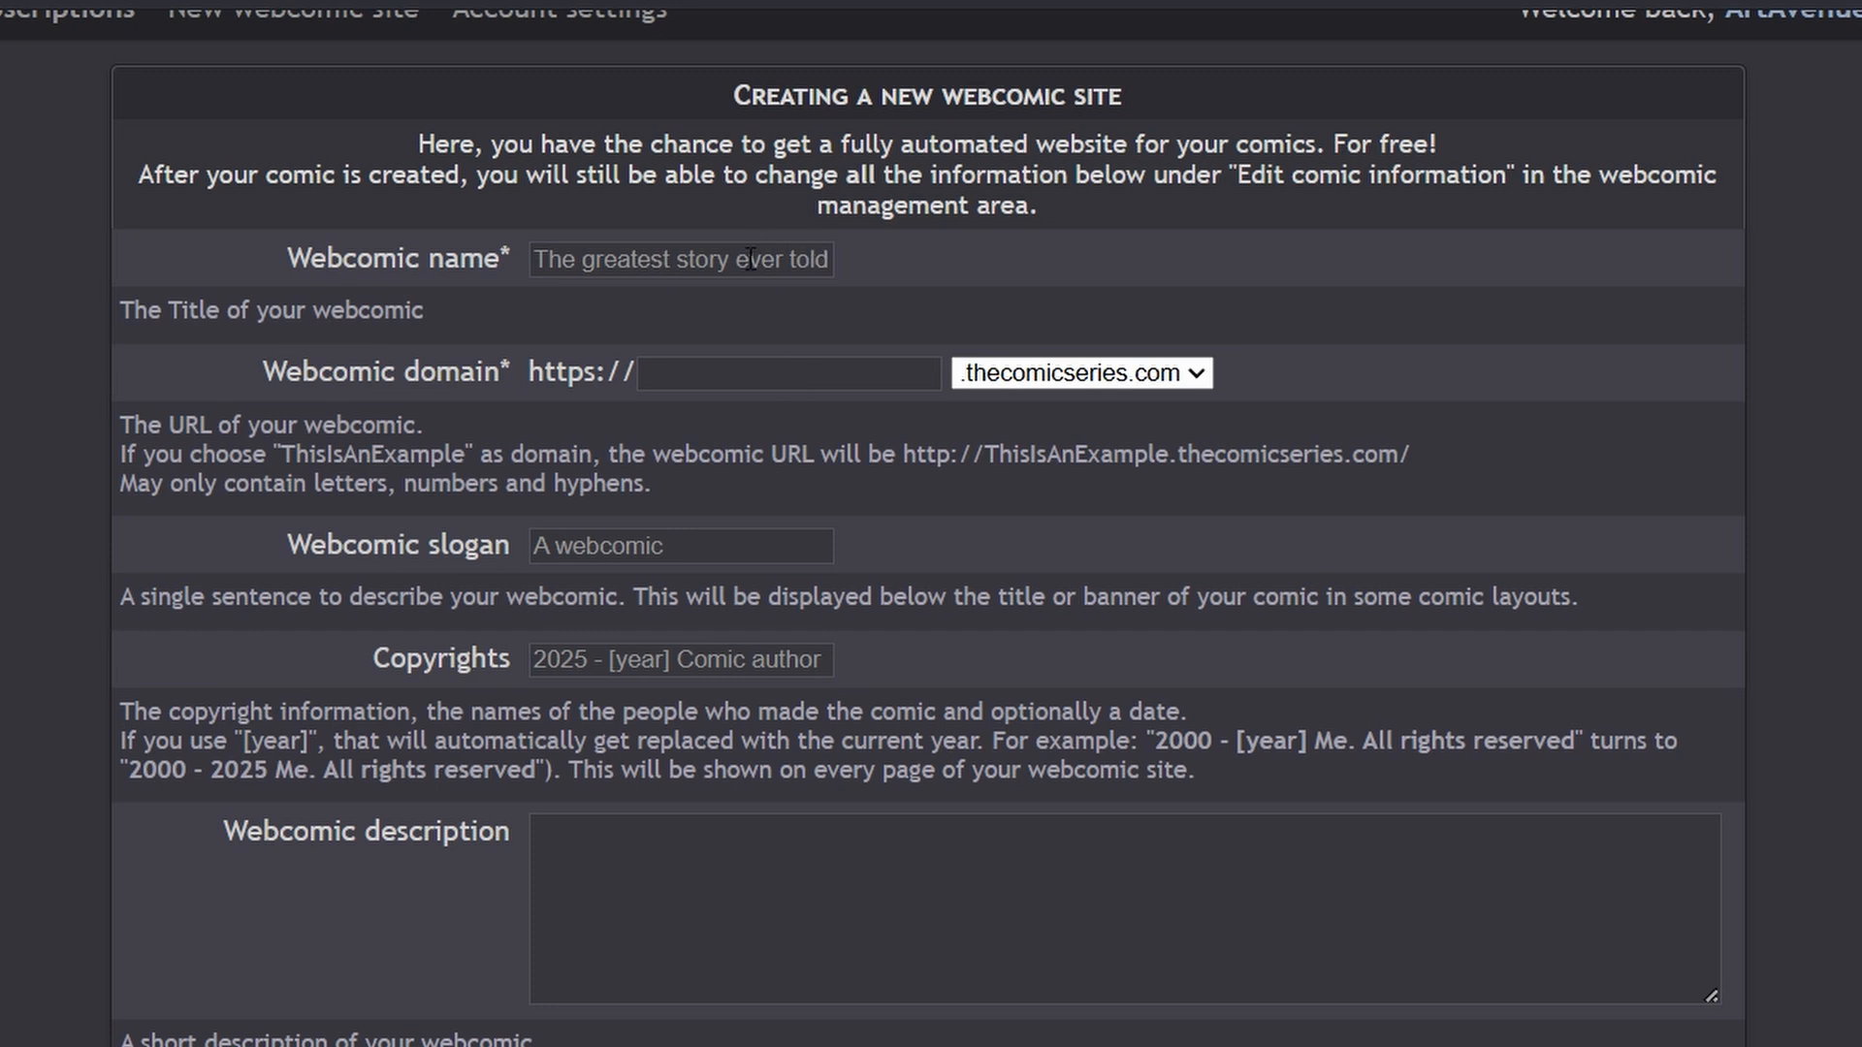
{"action": "left_click_drag", "start_coordinate": [730, 260], "coordinate": [954, 248]}
{"action": "left_click", "coordinate": [548, 301]}
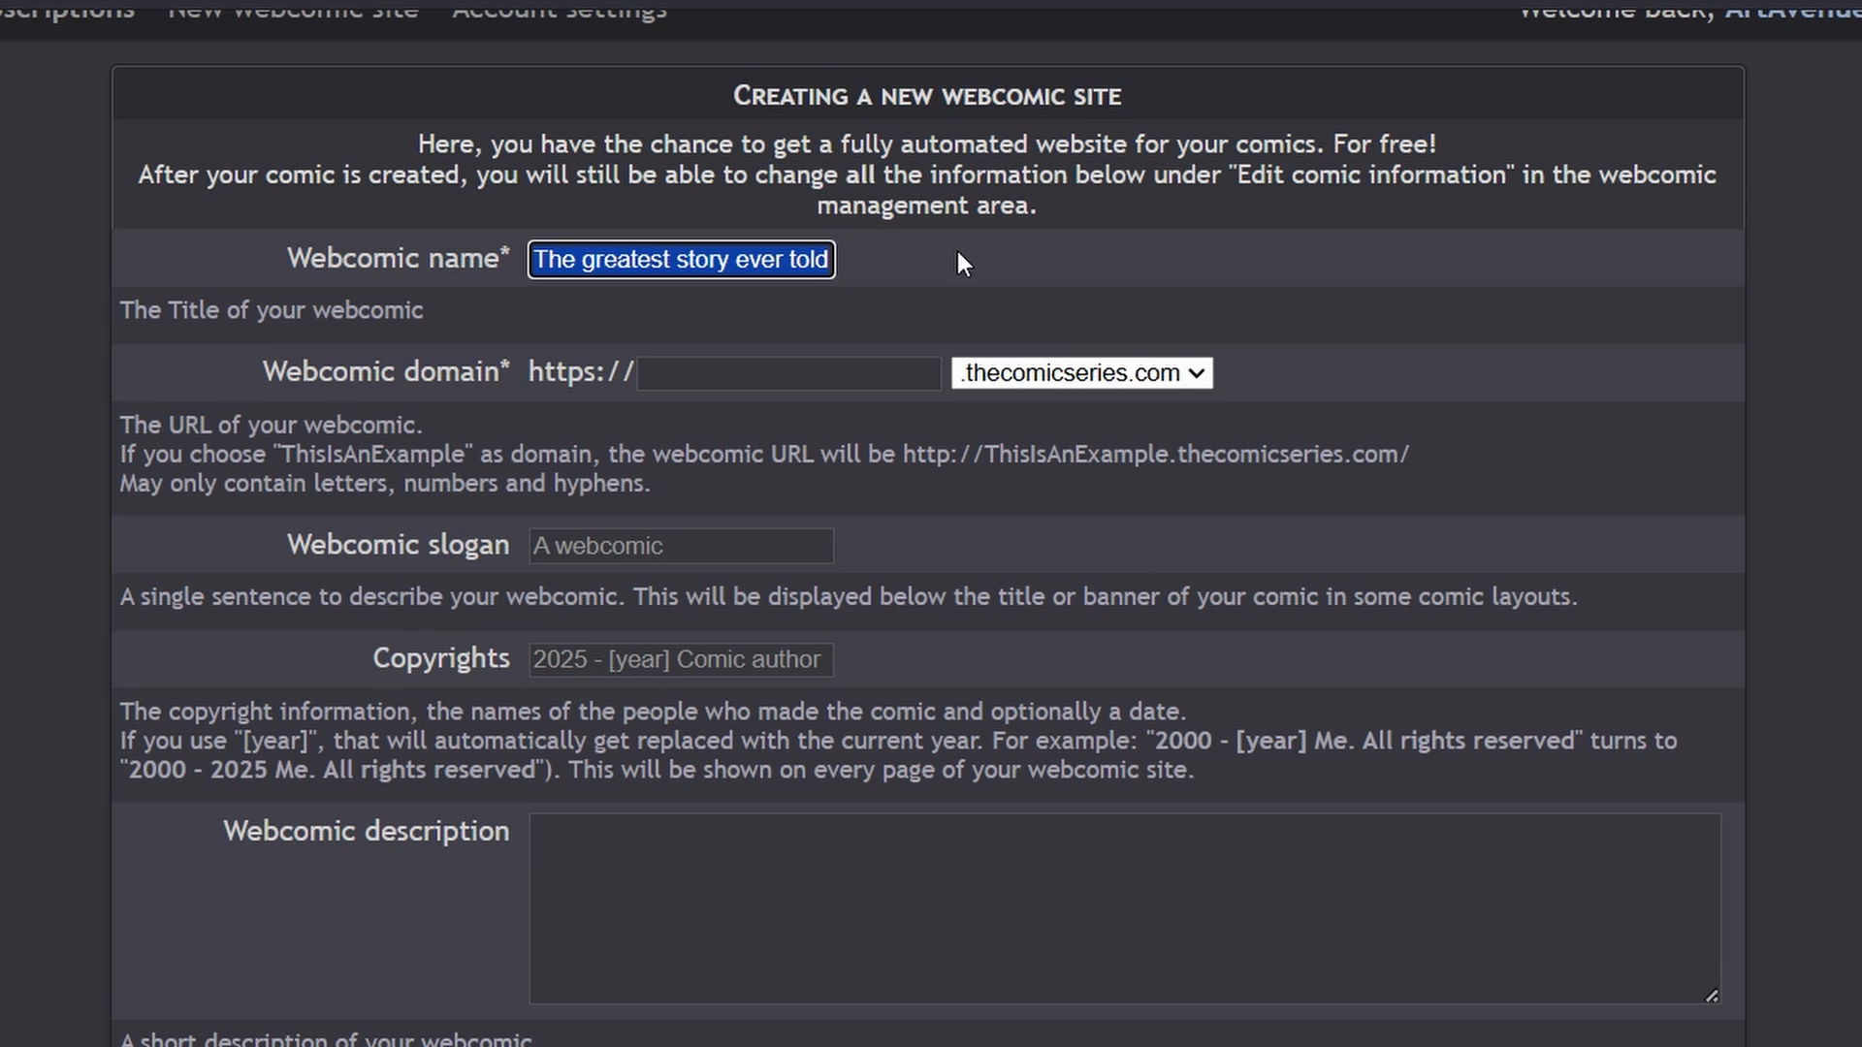
Step: Choose .thecomicseries.com as the ending of the webcomic domain
{"action": "left_click_drag", "start_coordinate": [301, 372], "coordinate": [572, 379]}
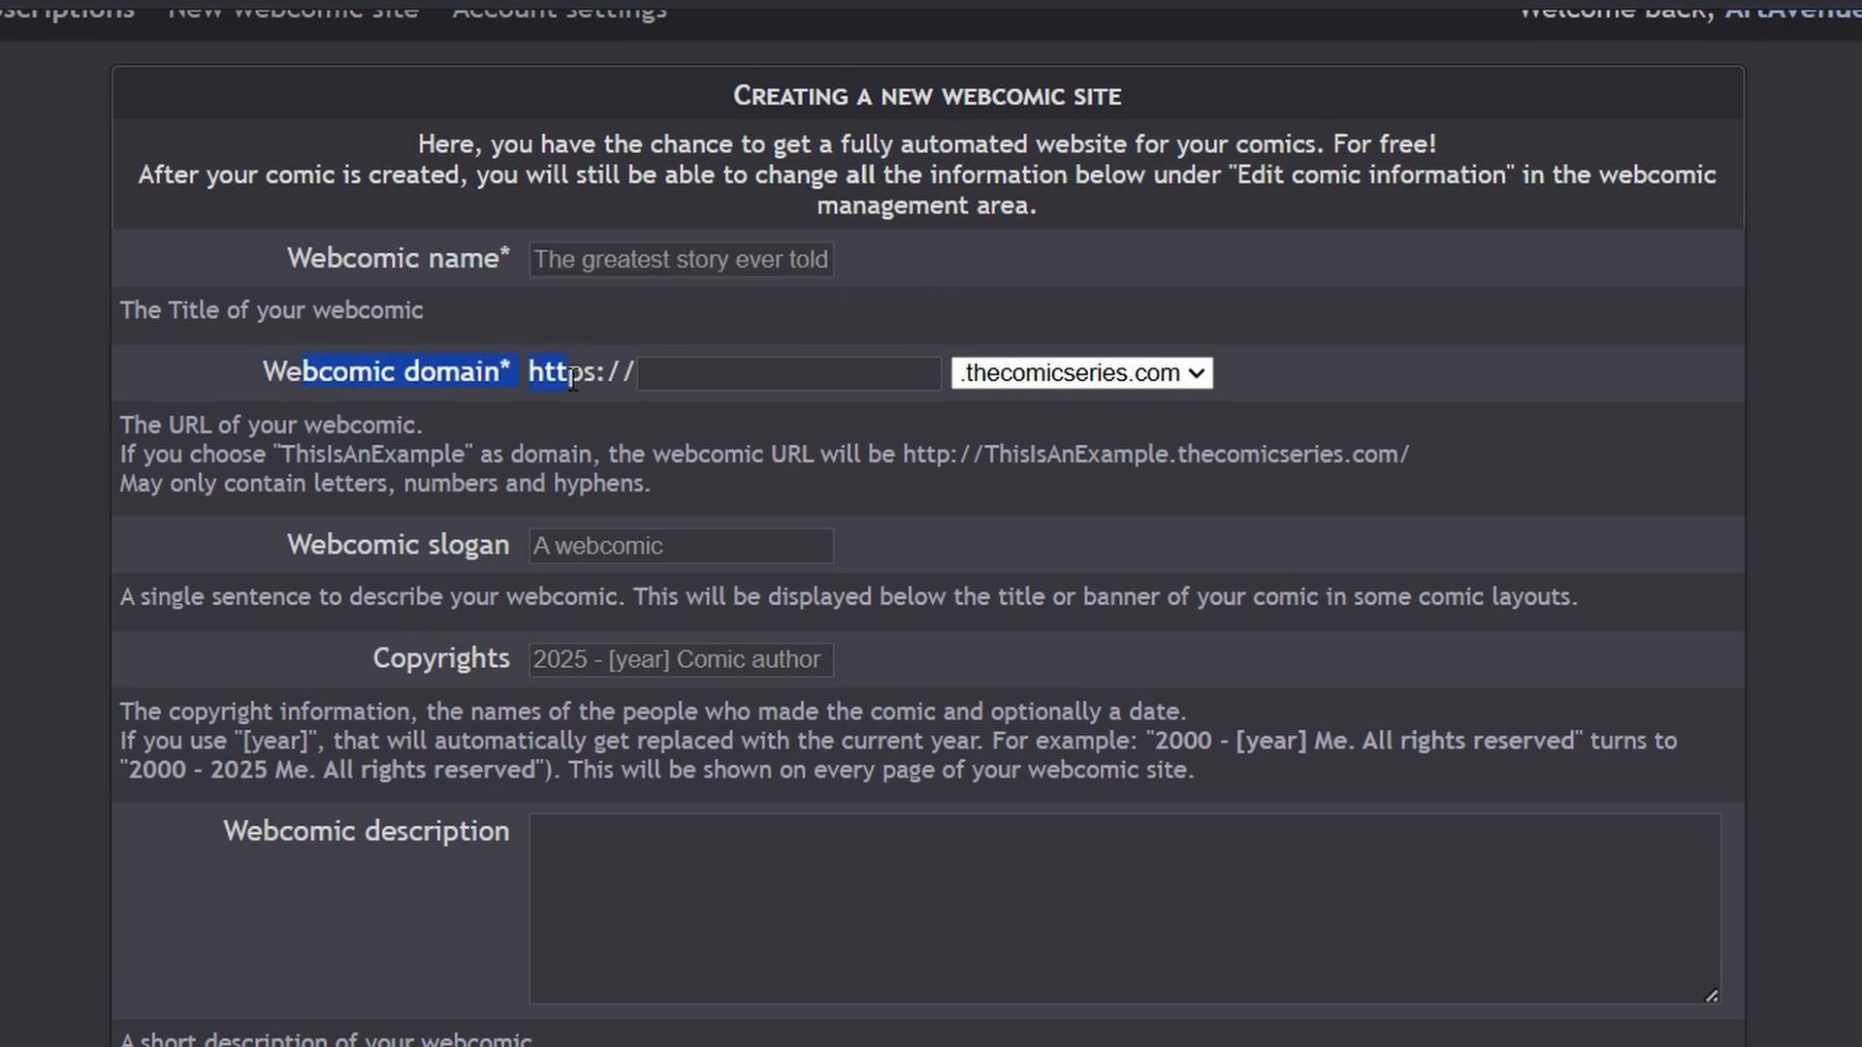
{"action": "left_click", "coordinate": [767, 374]}
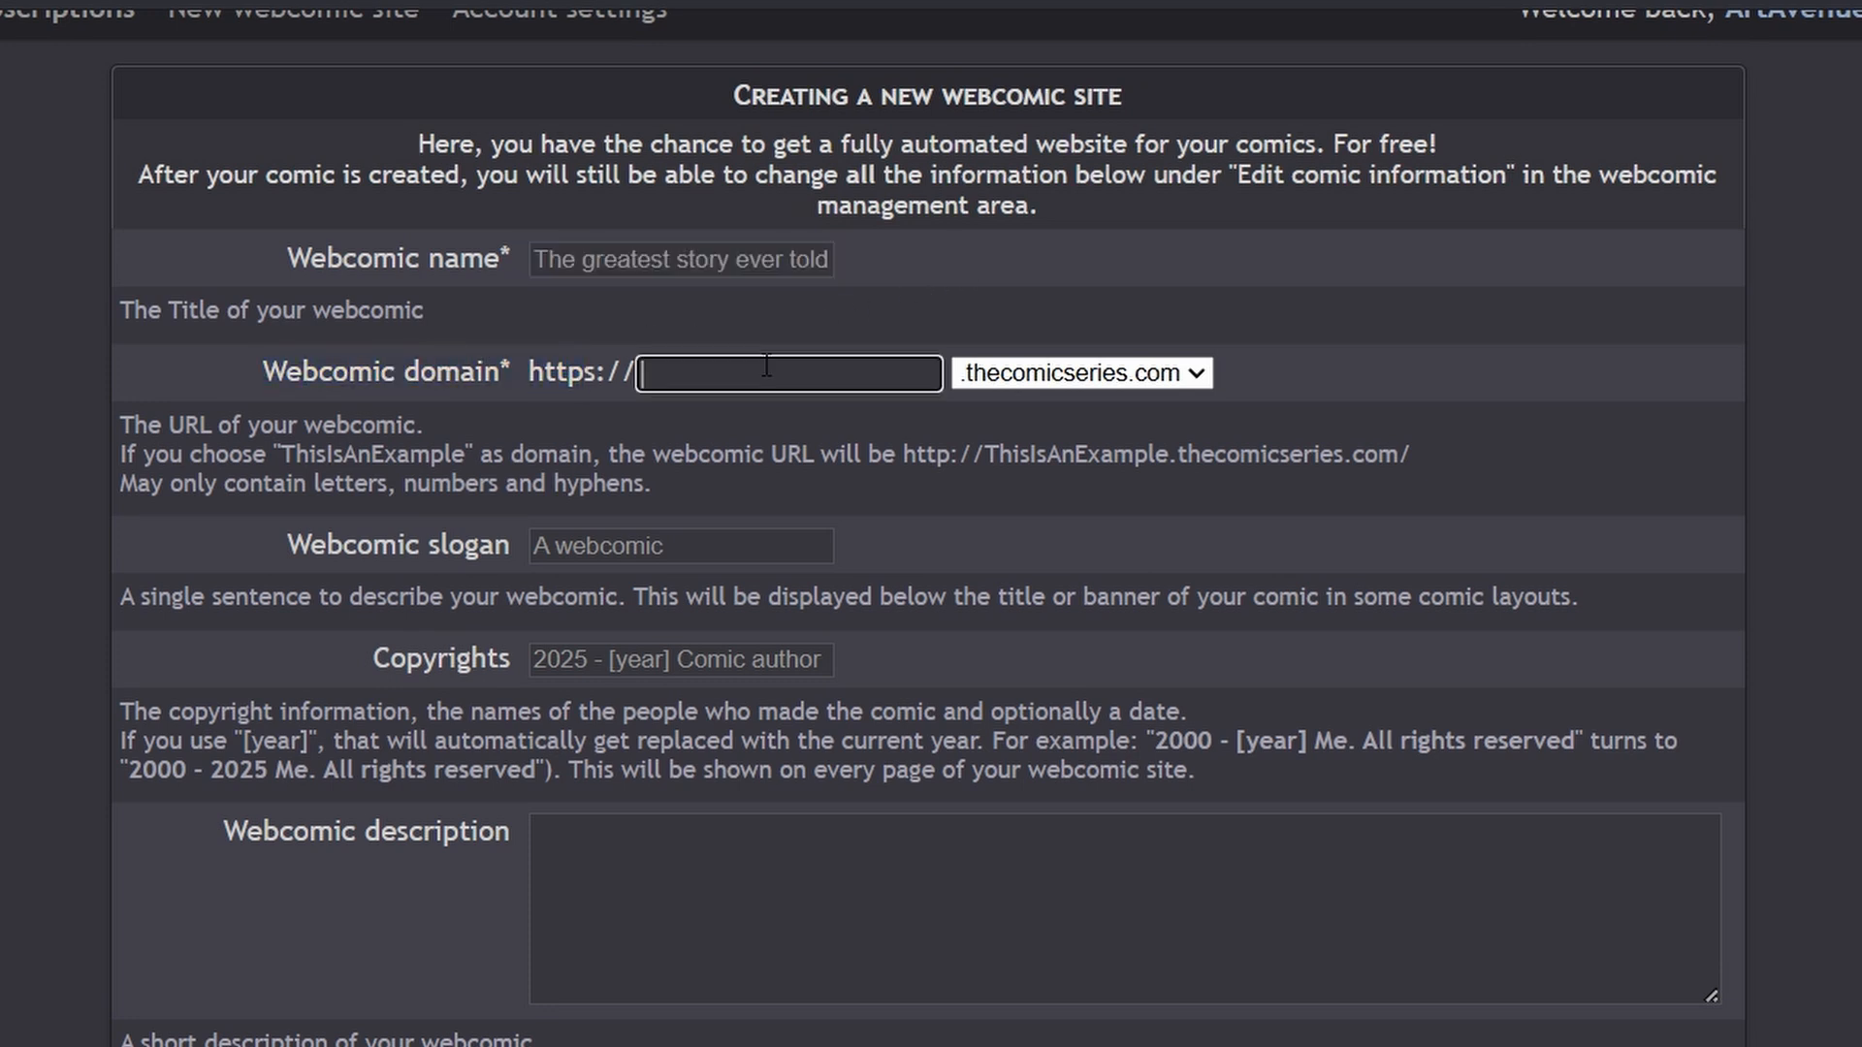
{"action": "left_click", "coordinate": [1045, 377]}
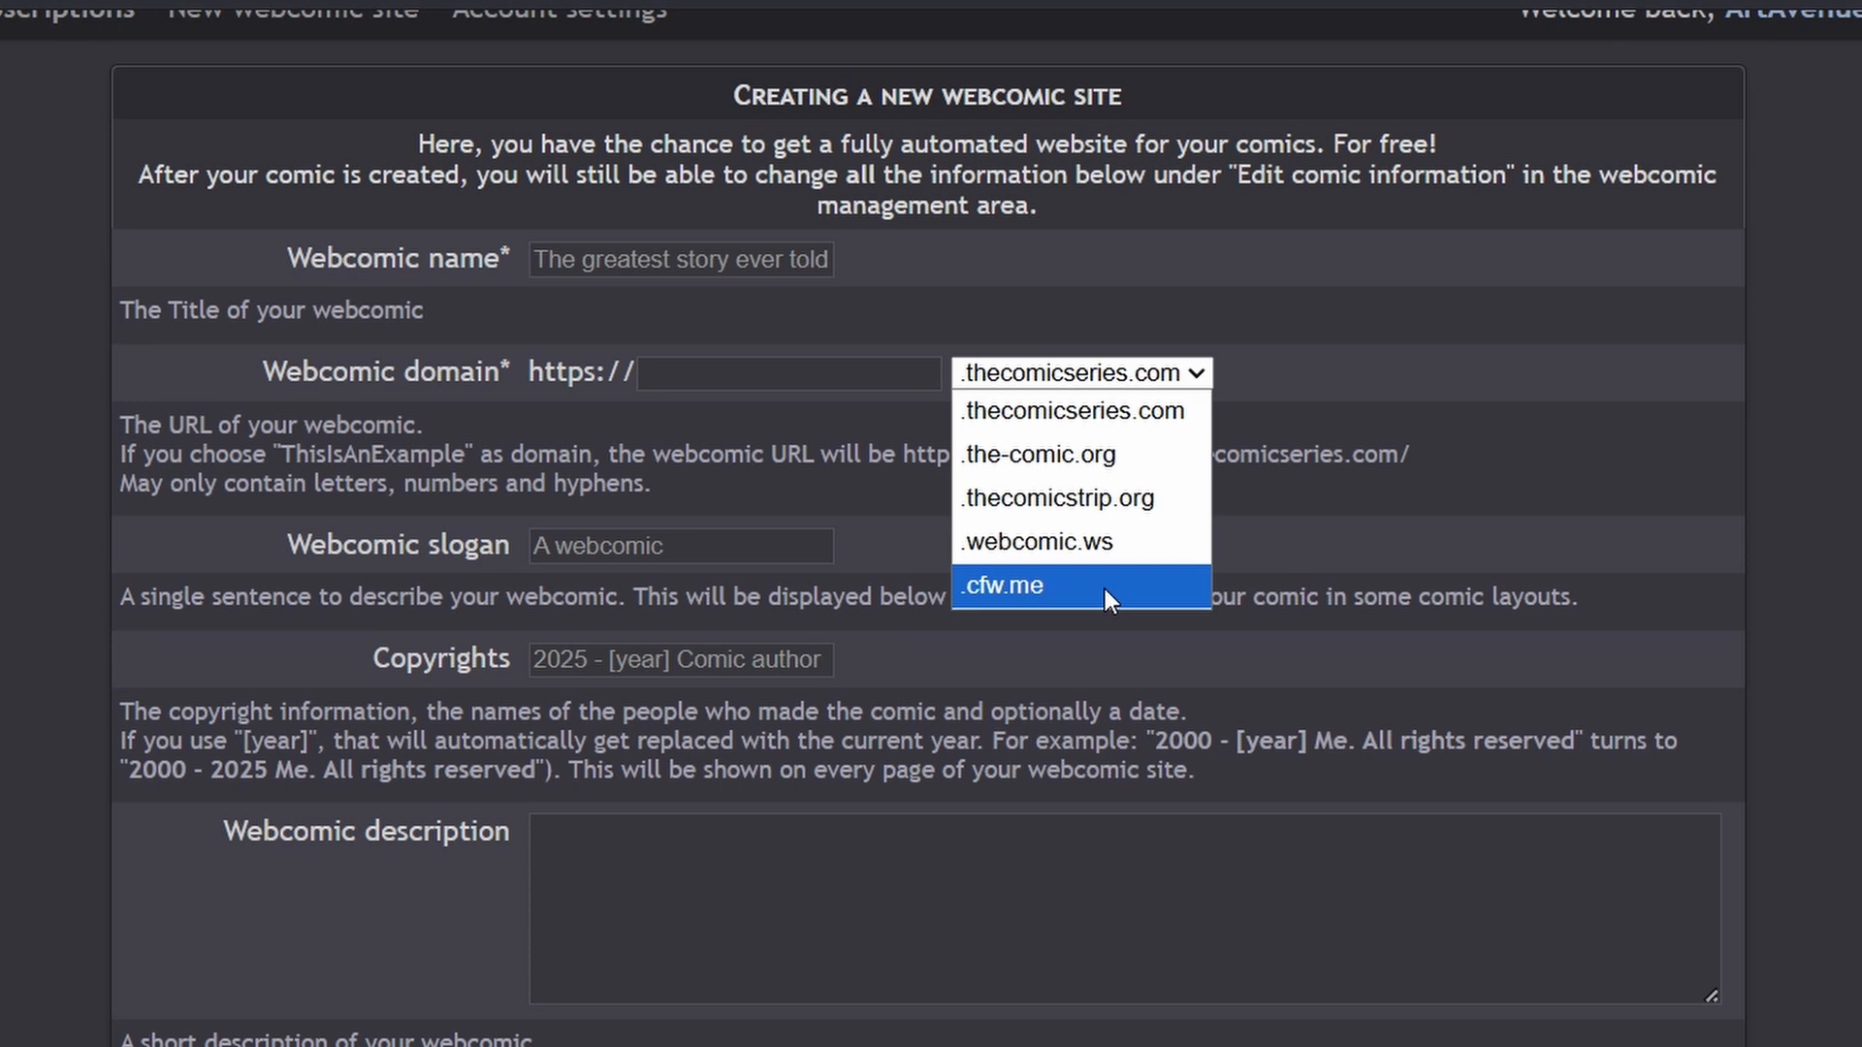
{"action": "left_click", "coordinate": [1156, 417]}
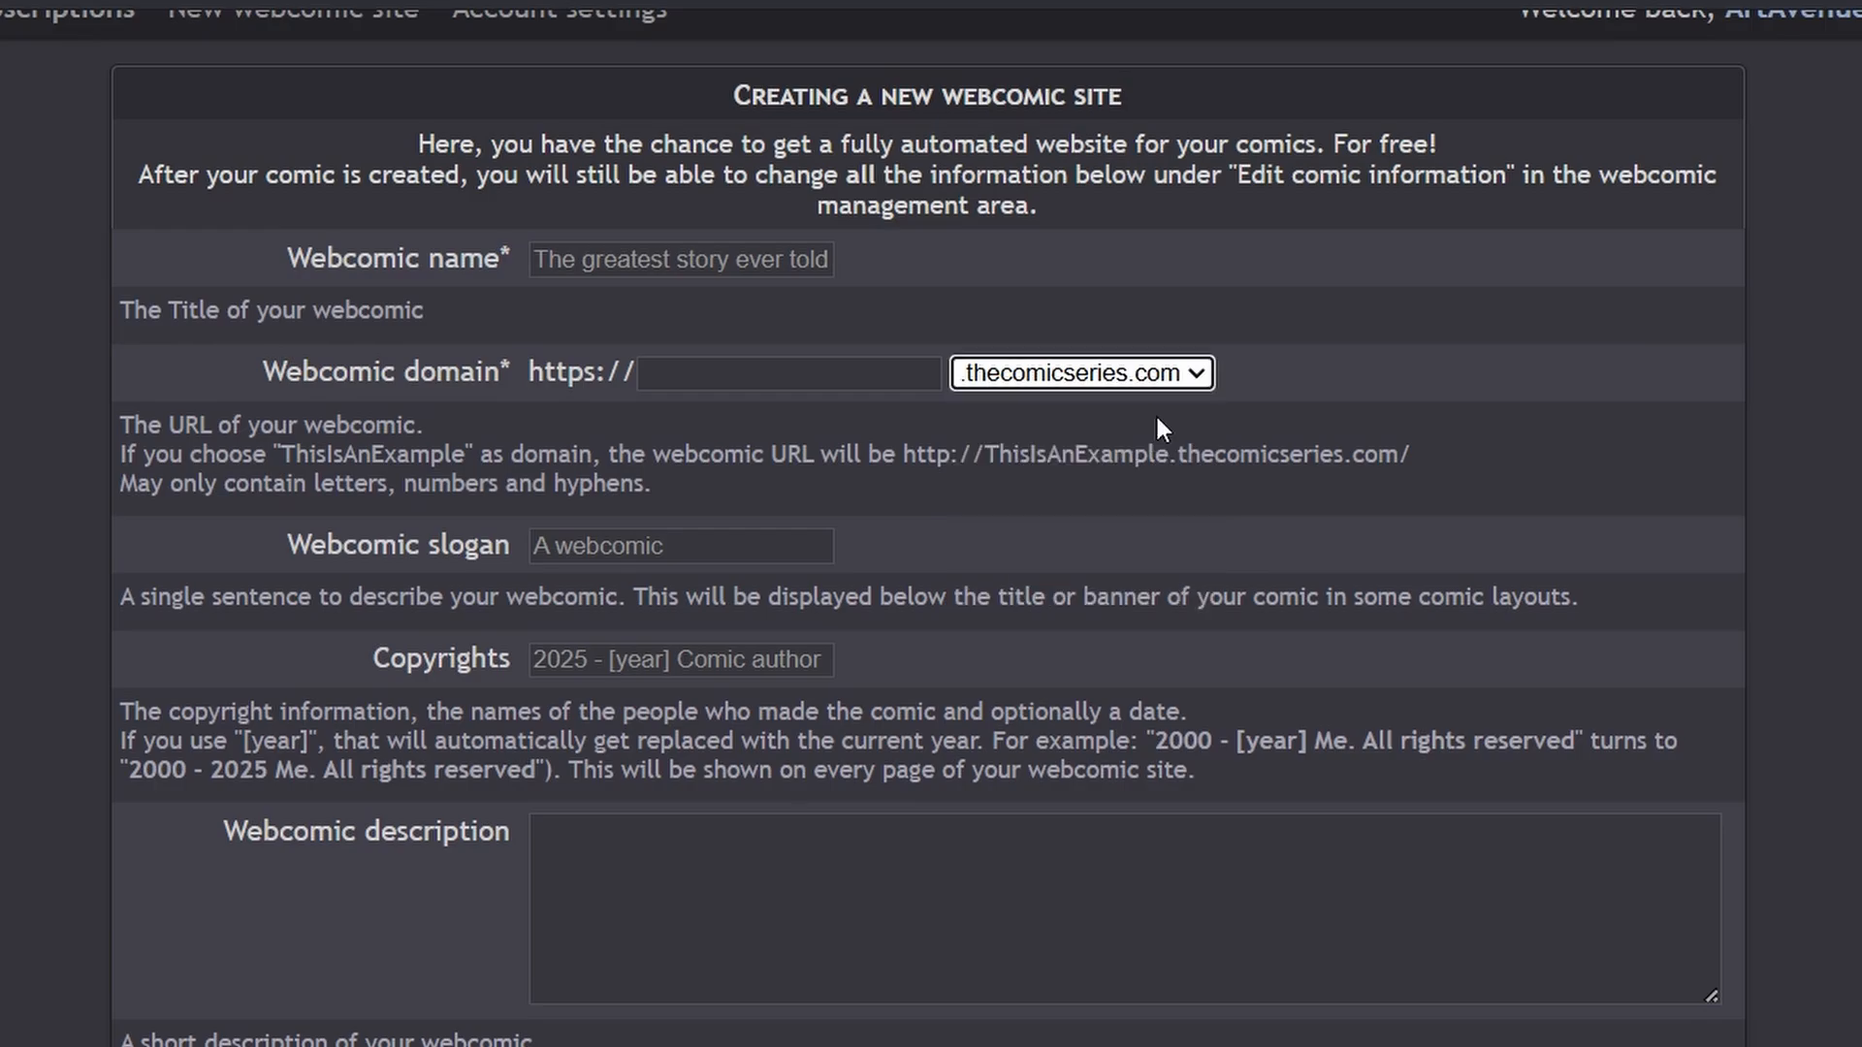
Step: Enter "greateststory" as the subdomain of the webcomic's web address
{"action": "left_click", "coordinate": [741, 374]}
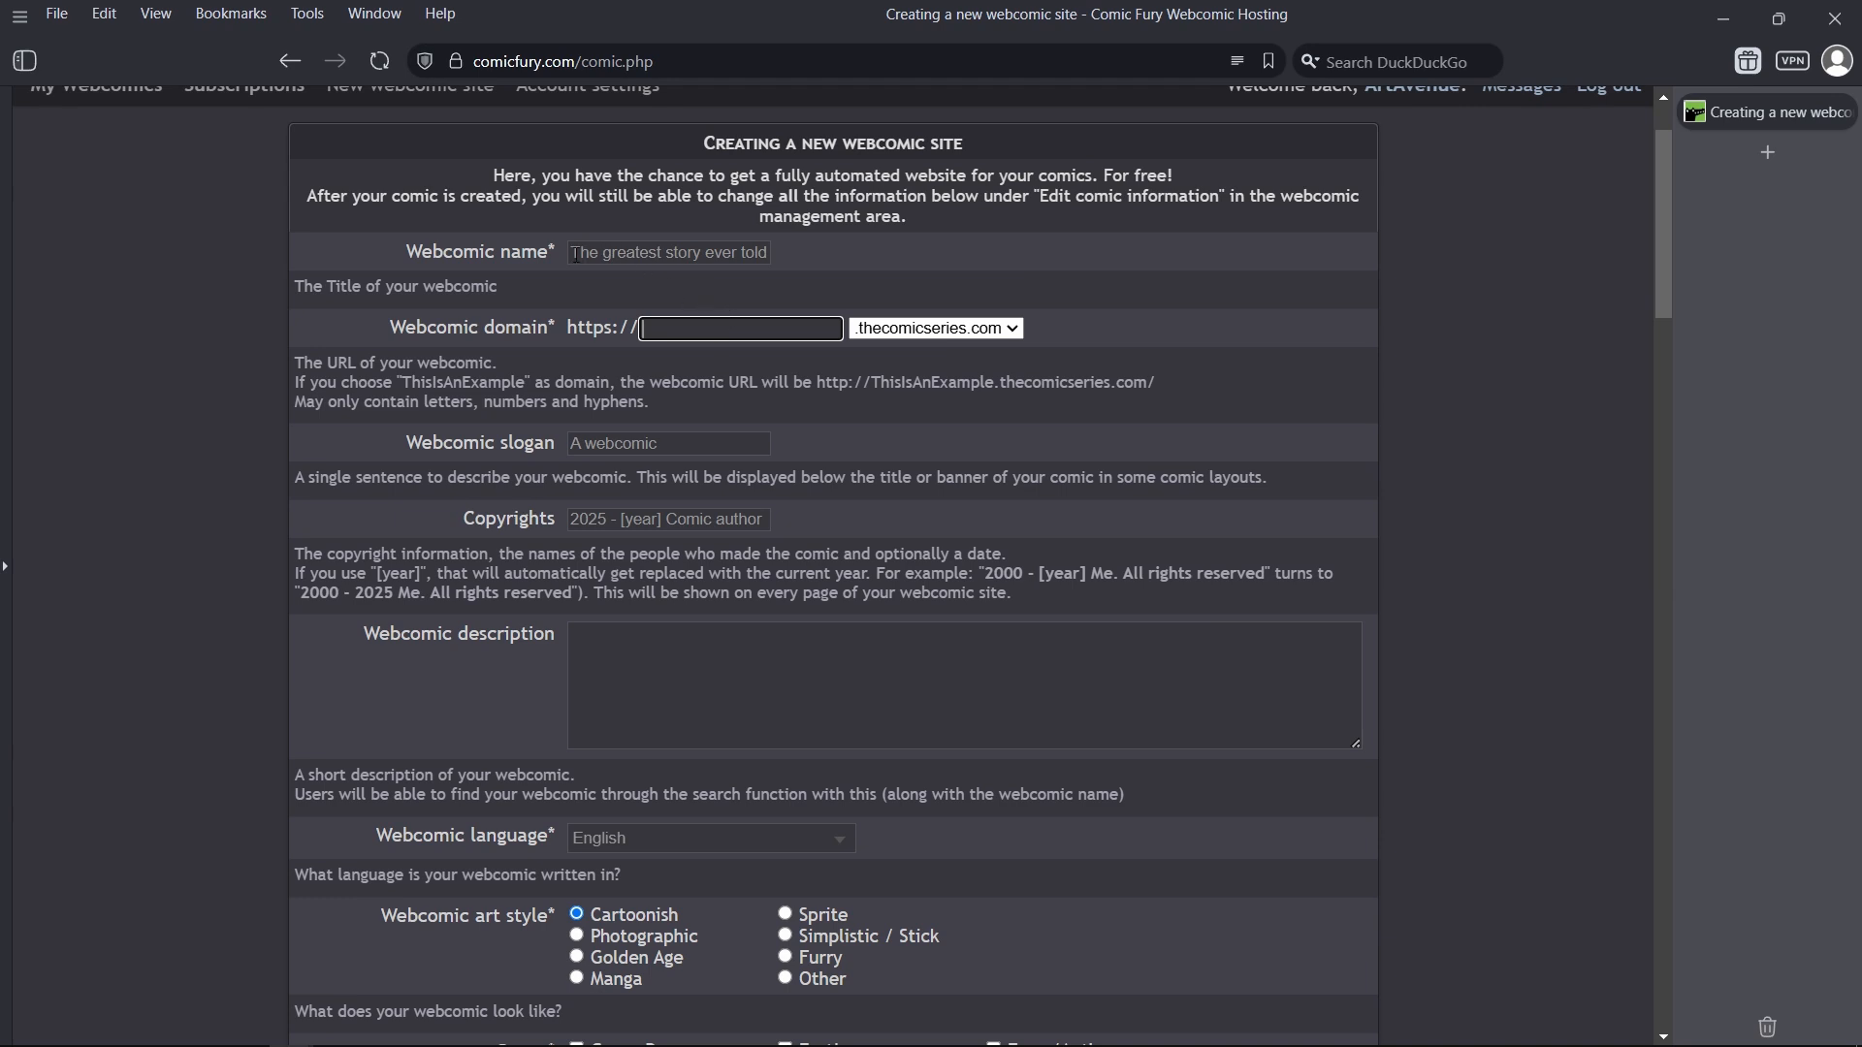
{"action": "left_click_drag", "start_coordinate": [576, 254], "coordinate": [789, 264]}
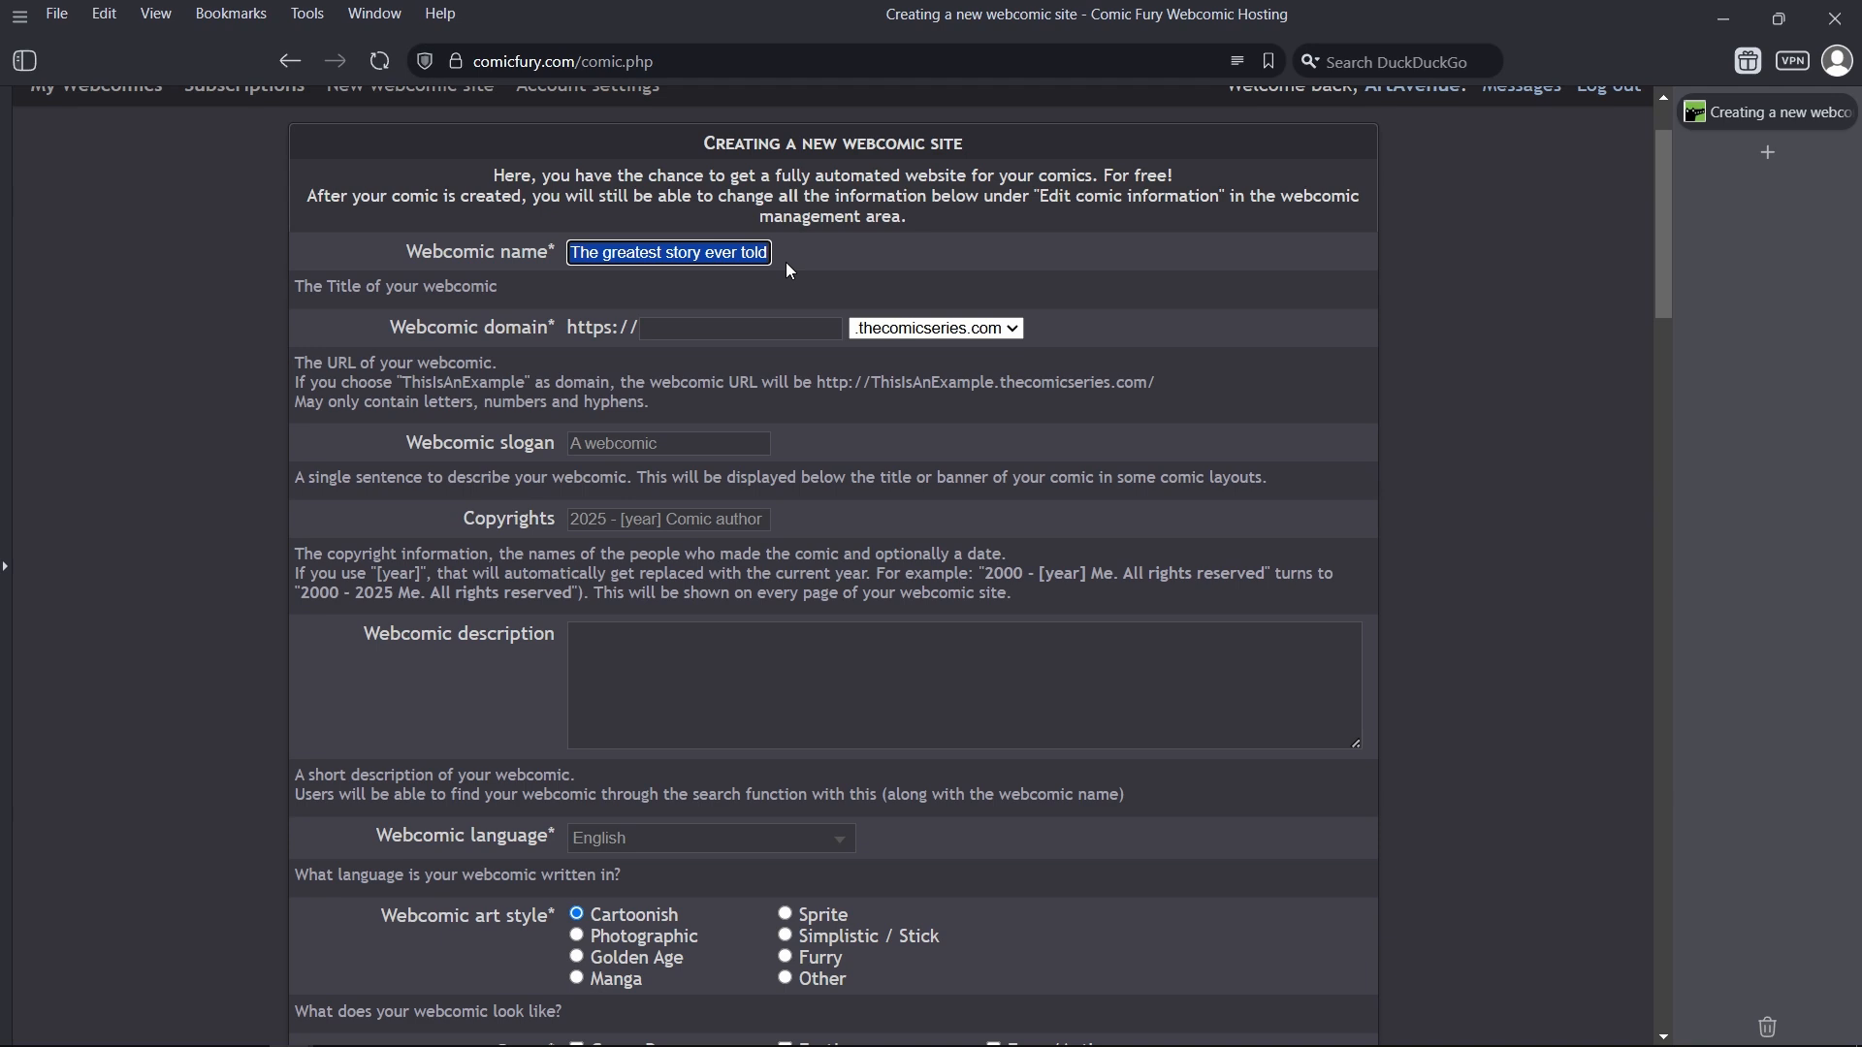
{"action": "left_click", "coordinate": [755, 331]}
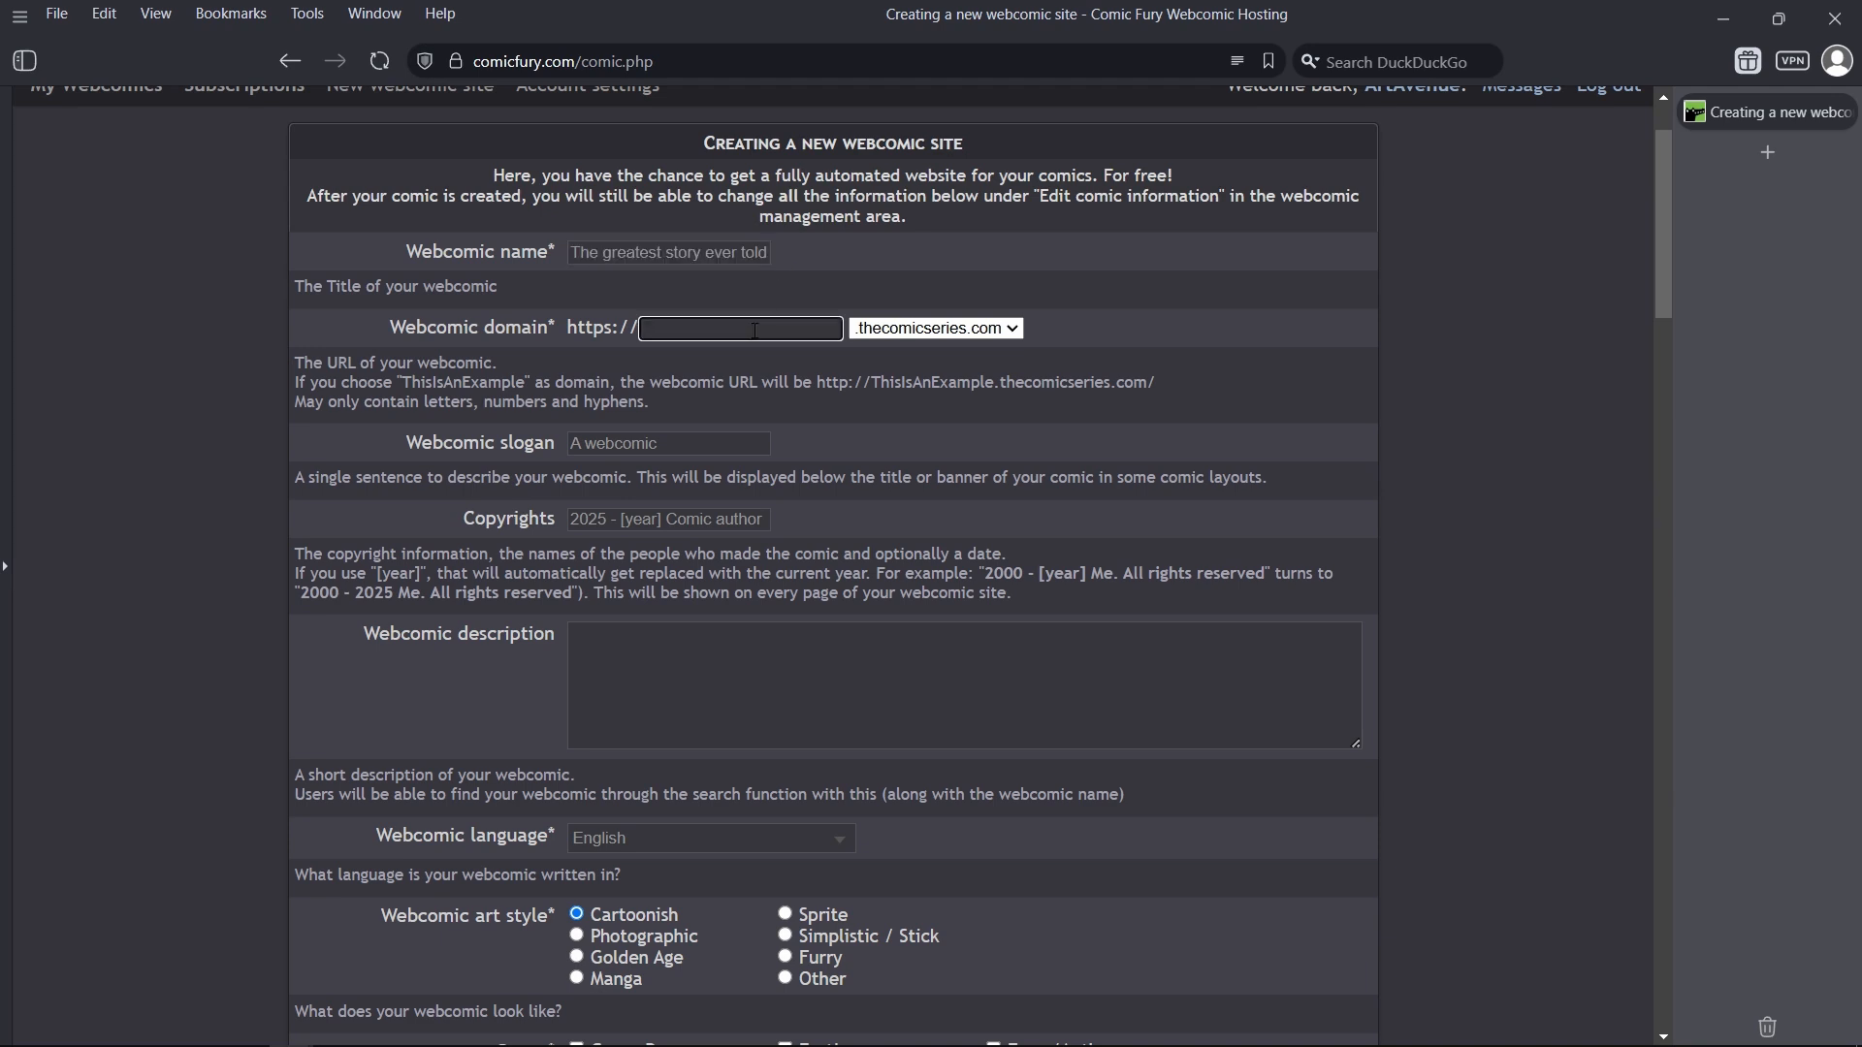
{"action": "type", "text": "greateststory"}
{"action": "left_click_drag", "start_coordinate": [642, 331], "coordinate": [792, 351]}
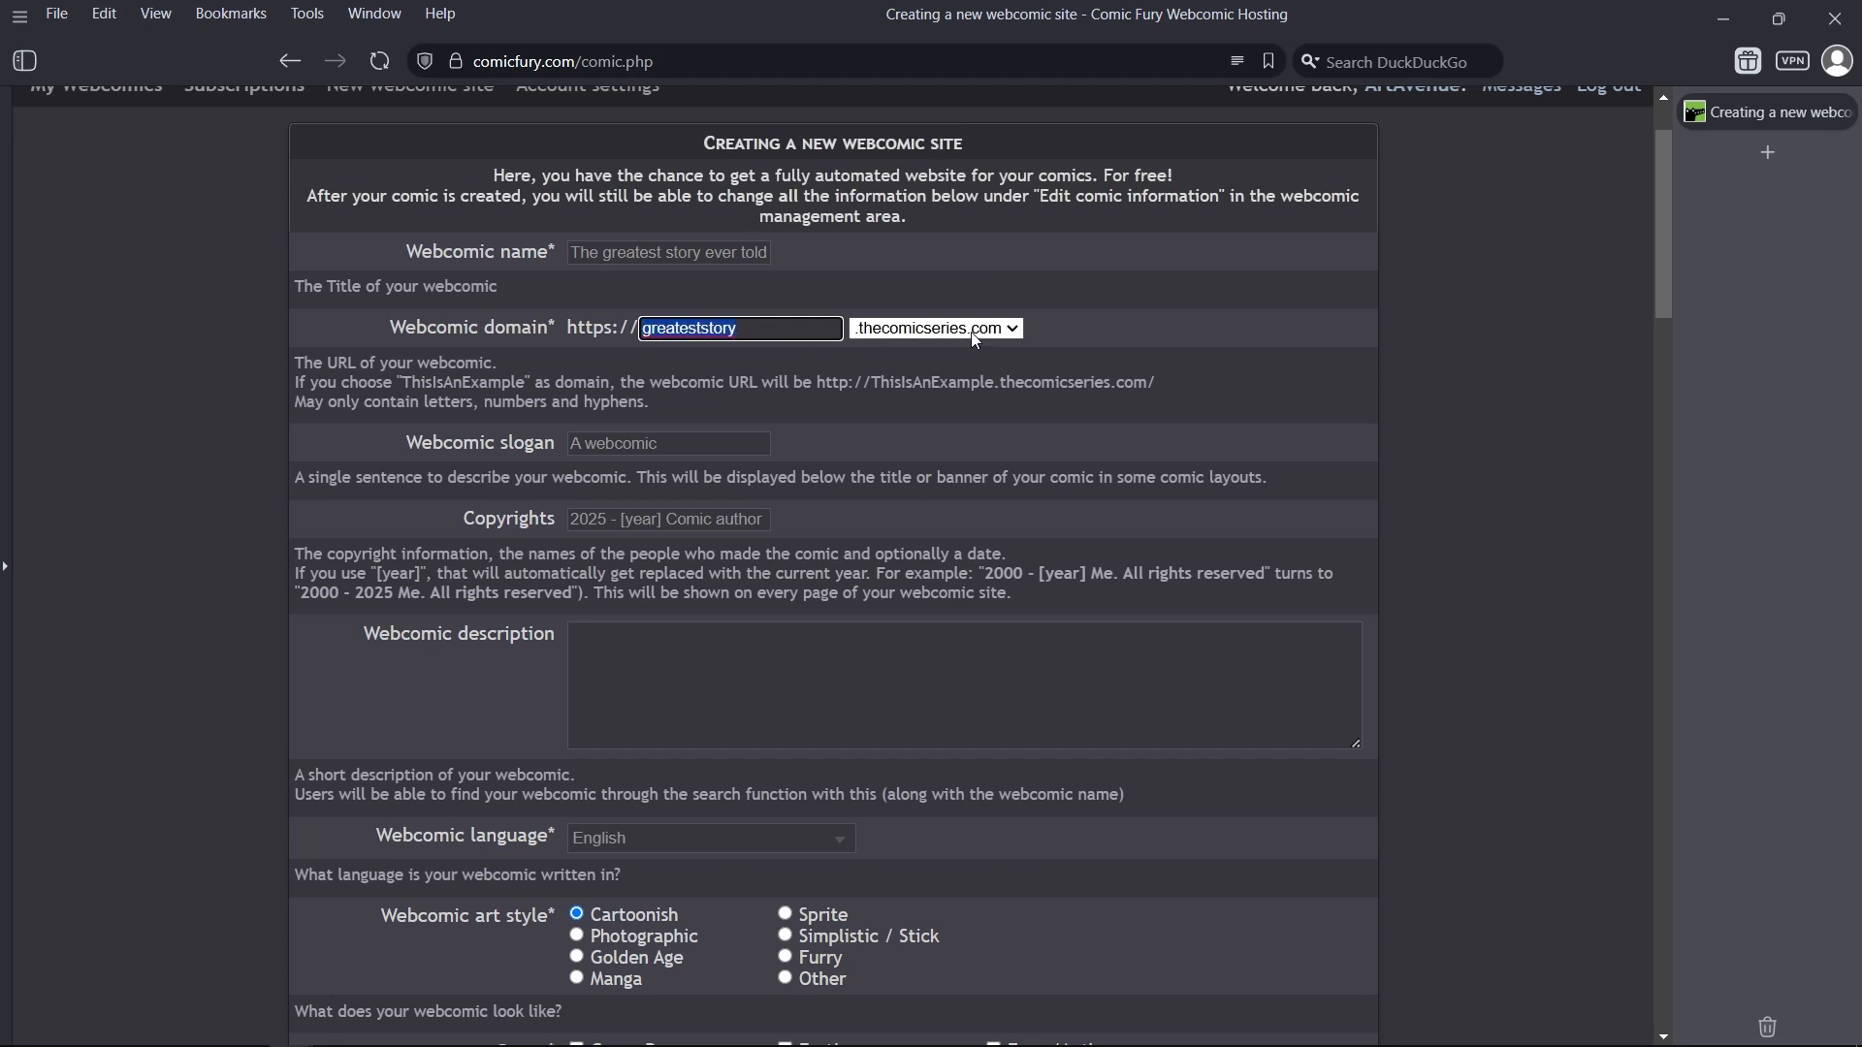
{"action": "left_click", "coordinate": [778, 335]}
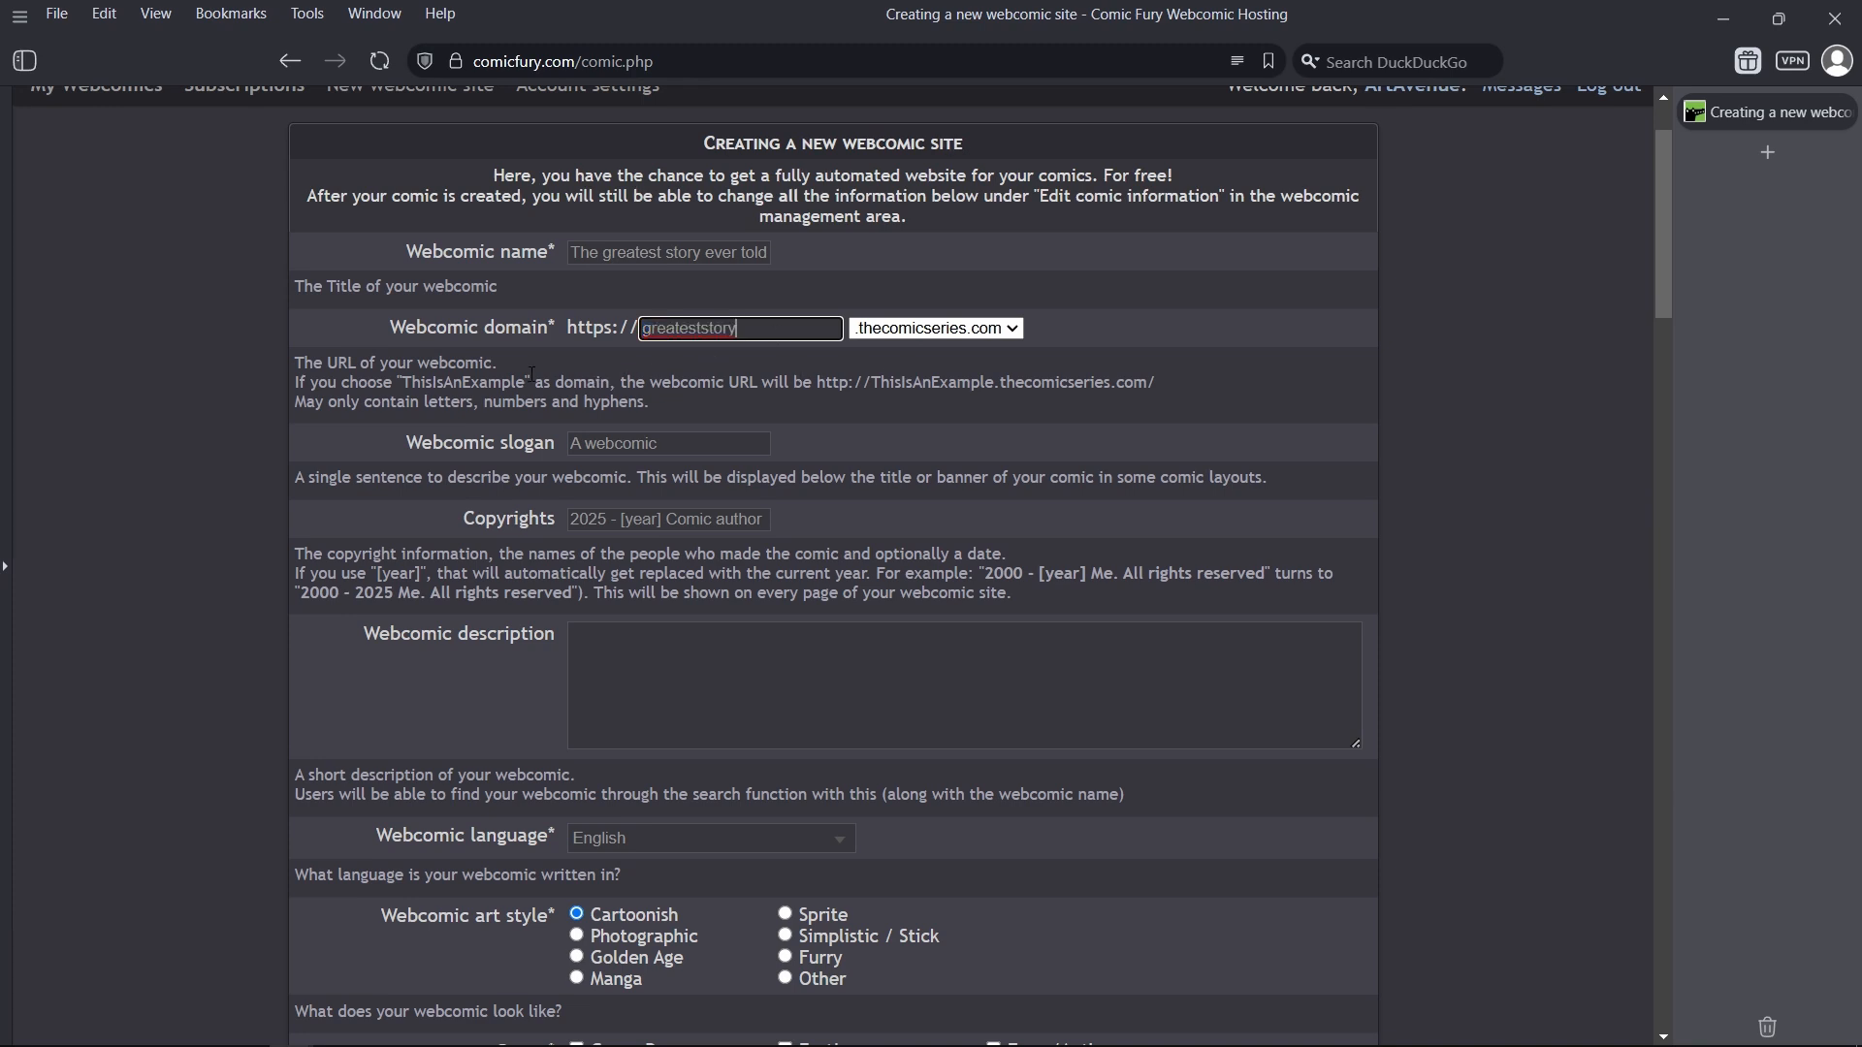
{"action": "left_click_drag", "start_coordinate": [439, 329], "coordinate": [794, 323]}
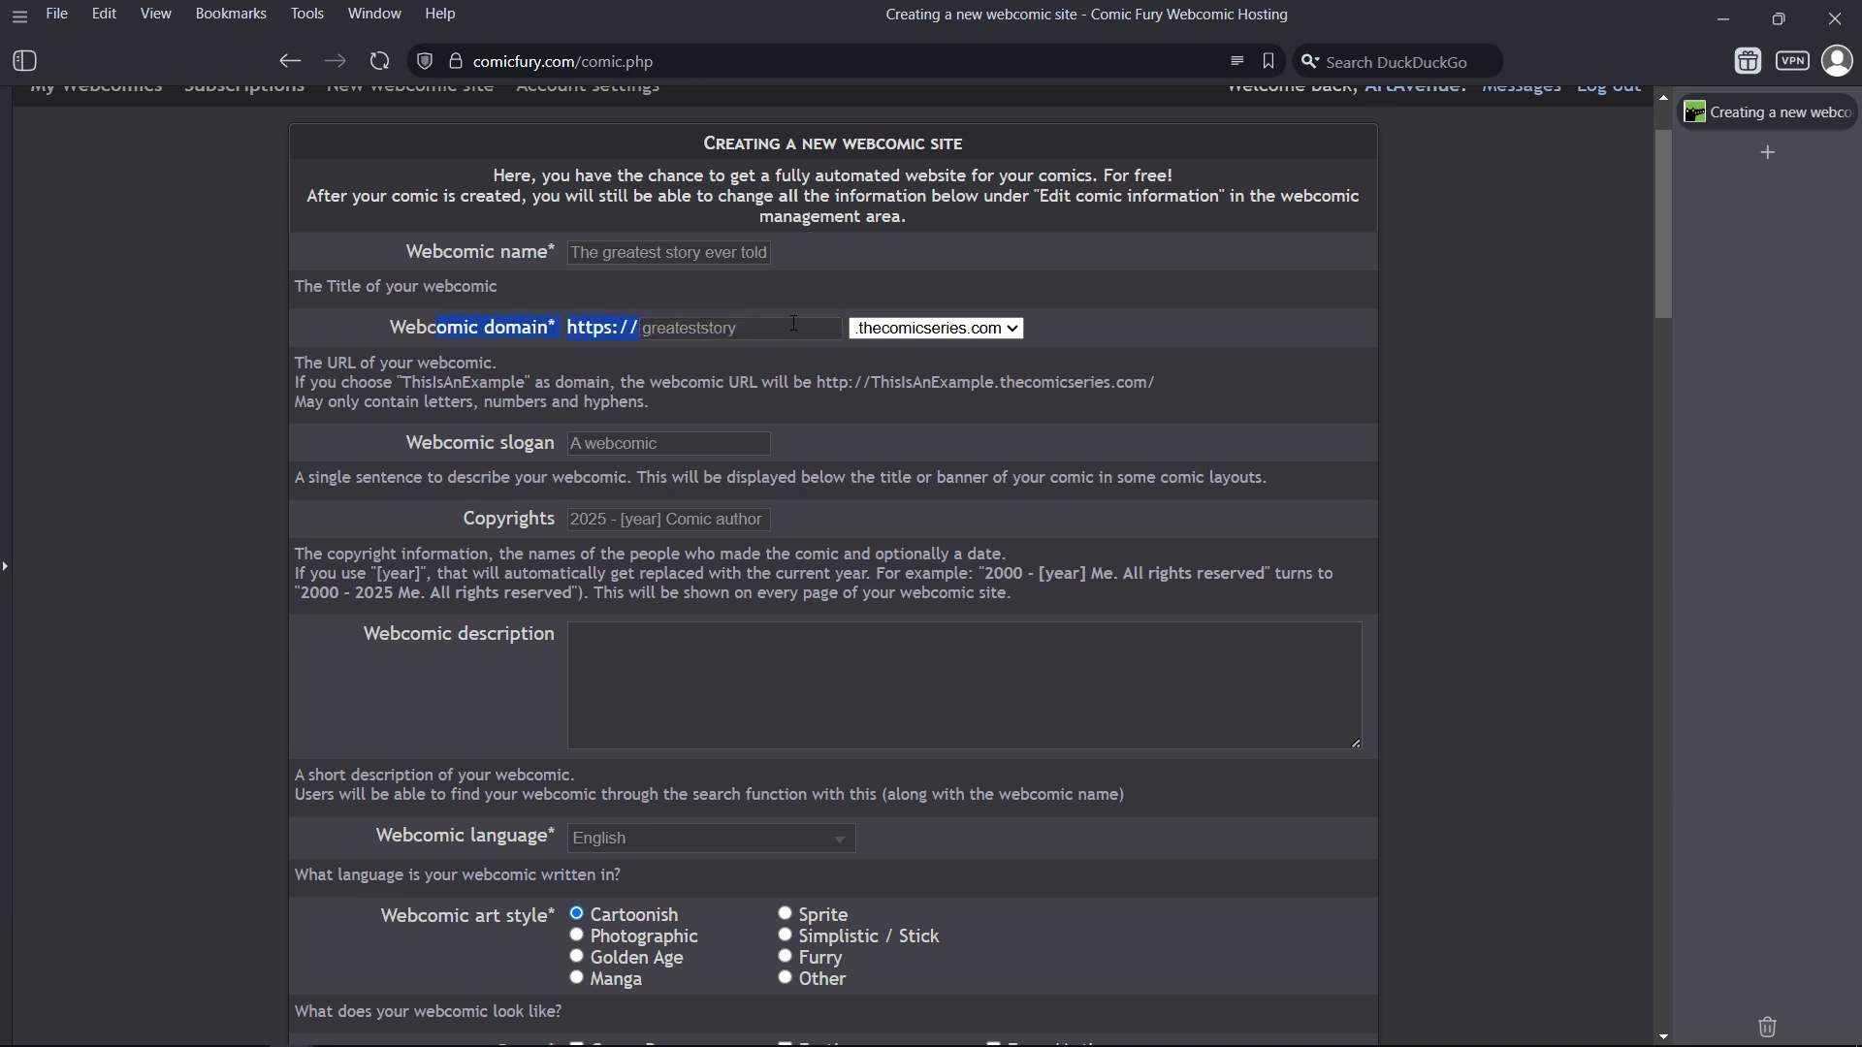
{"action": "left_click", "coordinate": [777, 407]}
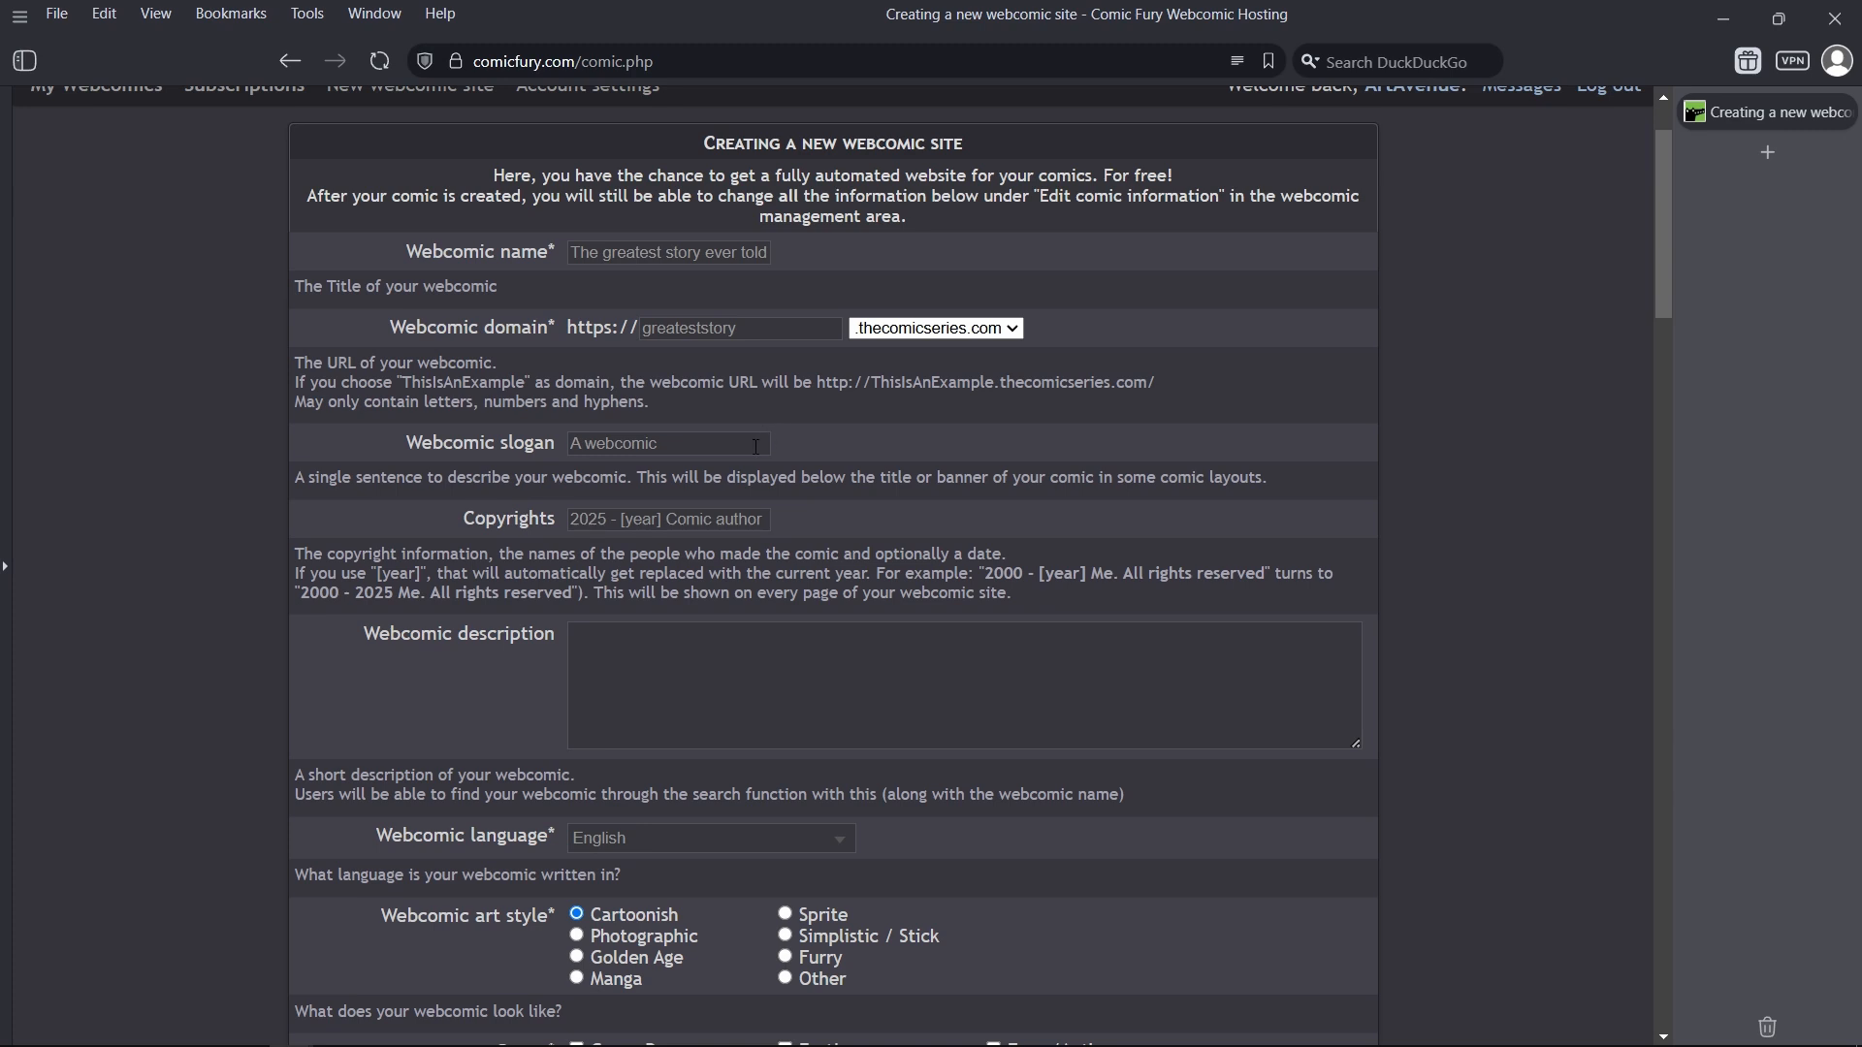
{"action": "scroll", "coordinate": [701, 322], "scroll_direction": "down", "scroll_amount": 2}
{"action": "left_click_drag", "start_coordinate": [496, 320], "coordinate": [628, 315]}
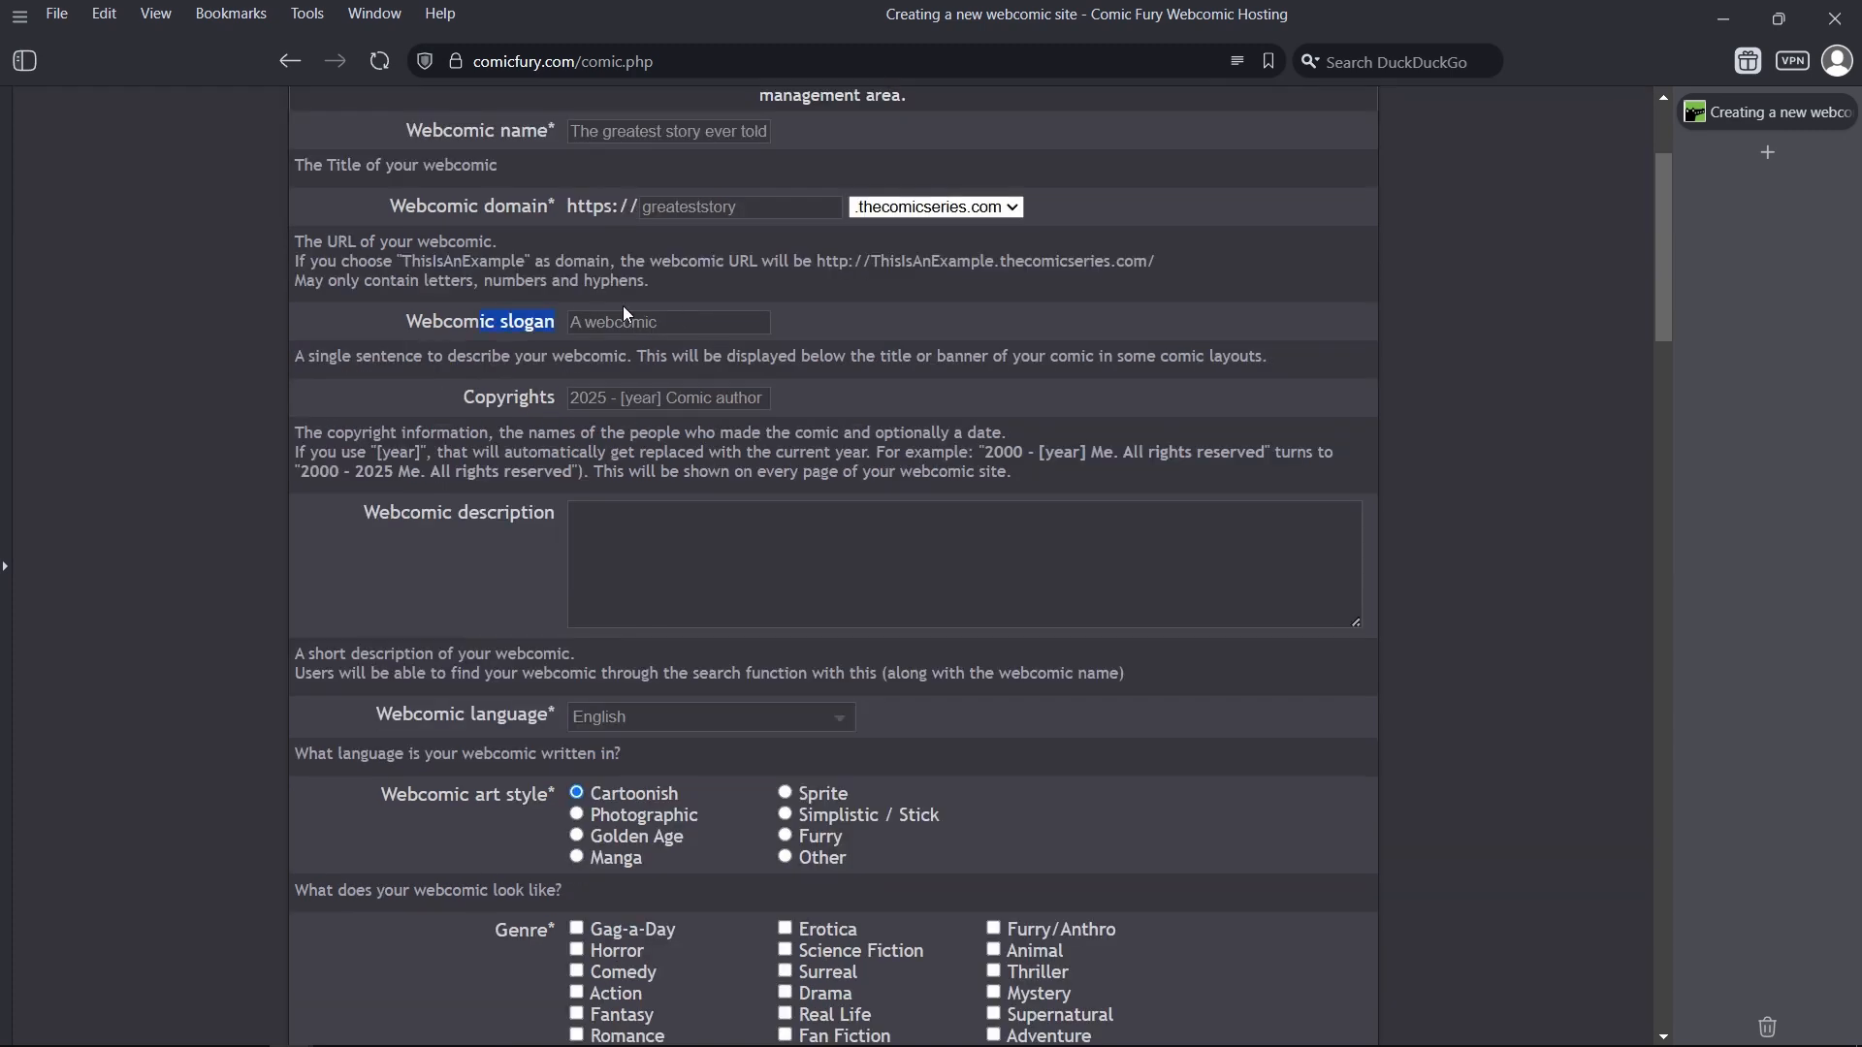
{"action": "left_click", "coordinate": [698, 330]}
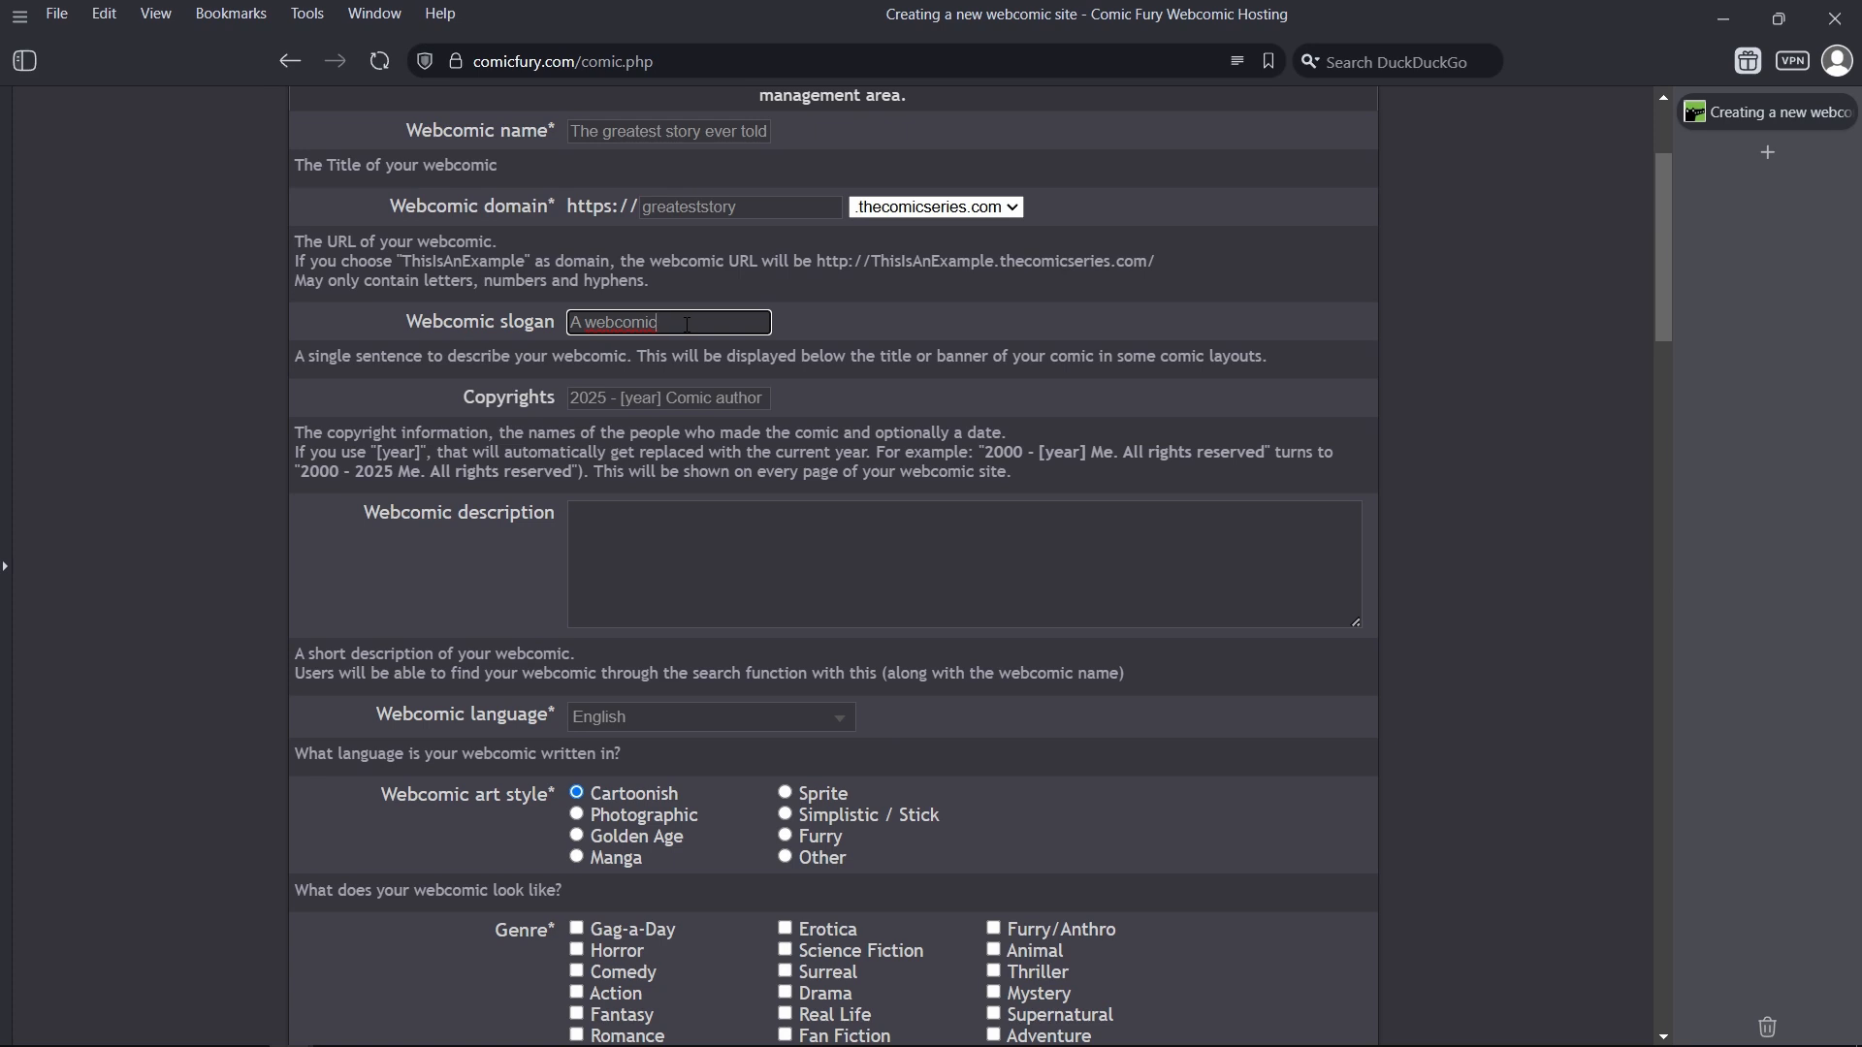
{"action": "left_click_drag", "start_coordinate": [685, 331], "coordinate": [560, 350]}
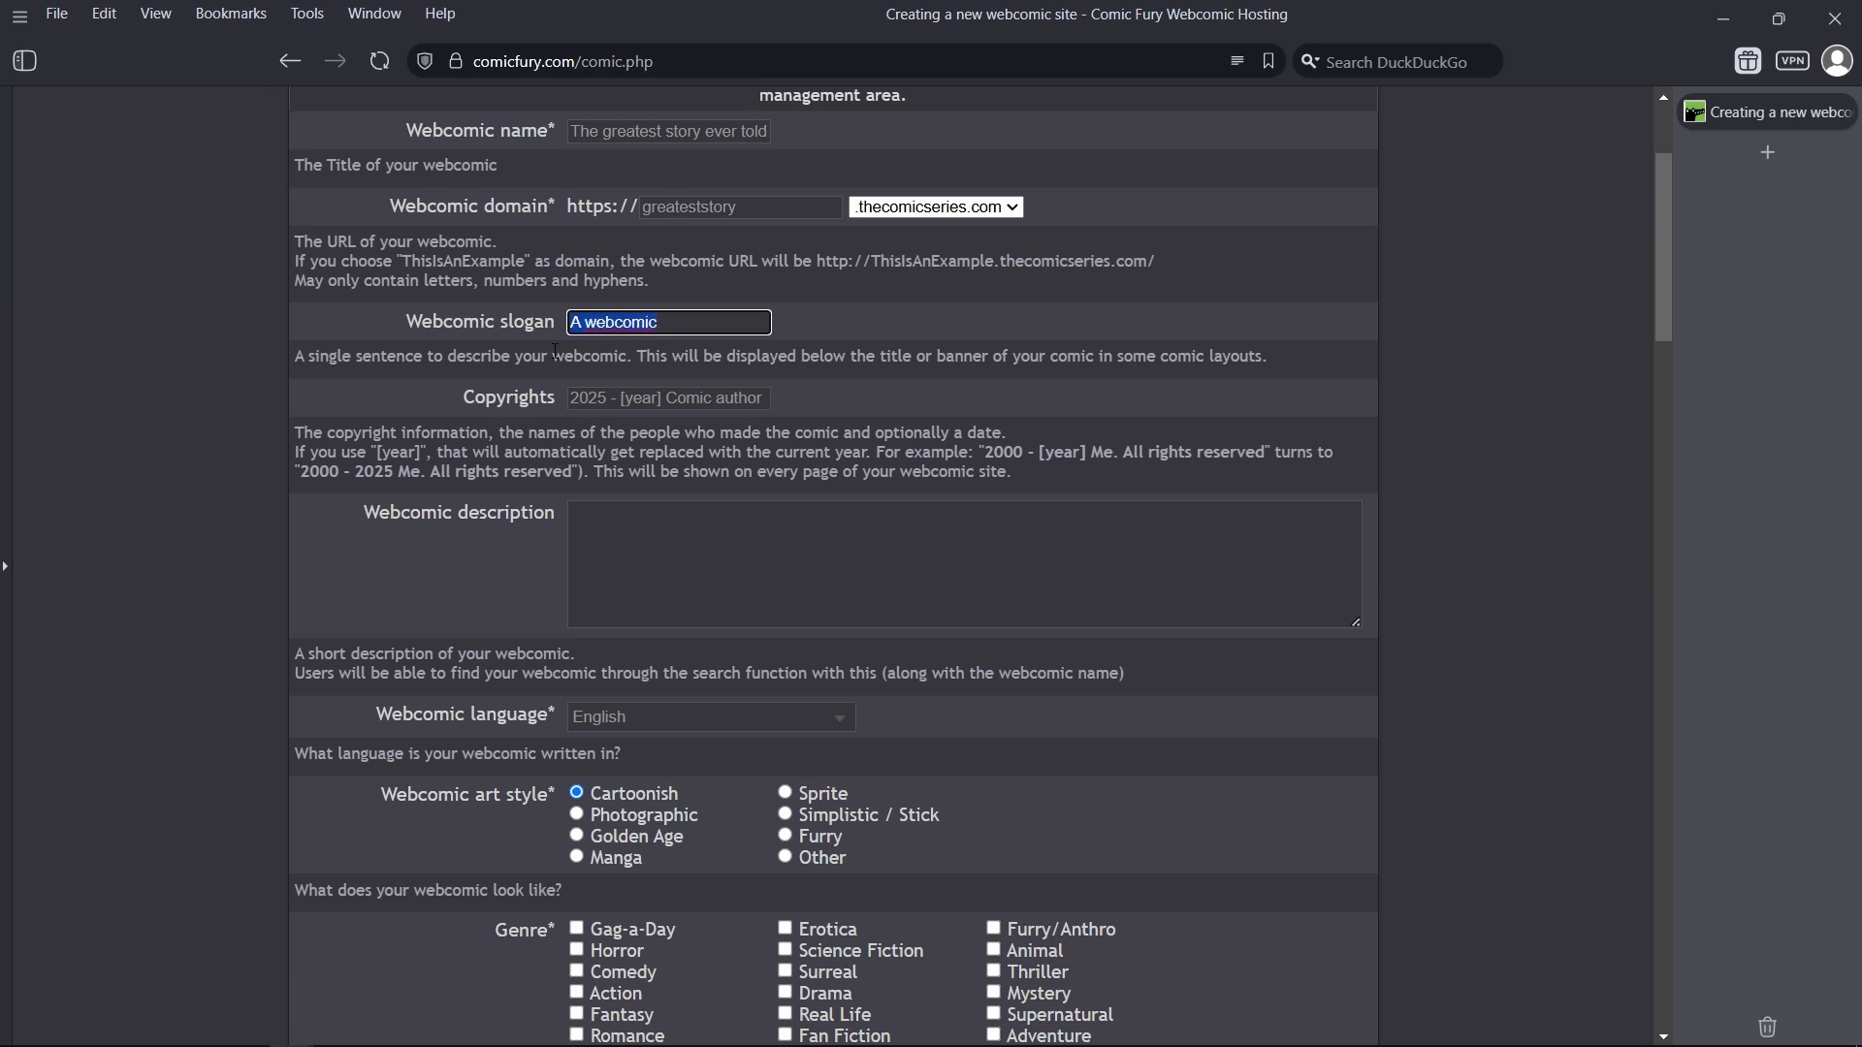
{"action": "left_click", "coordinate": [649, 363]}
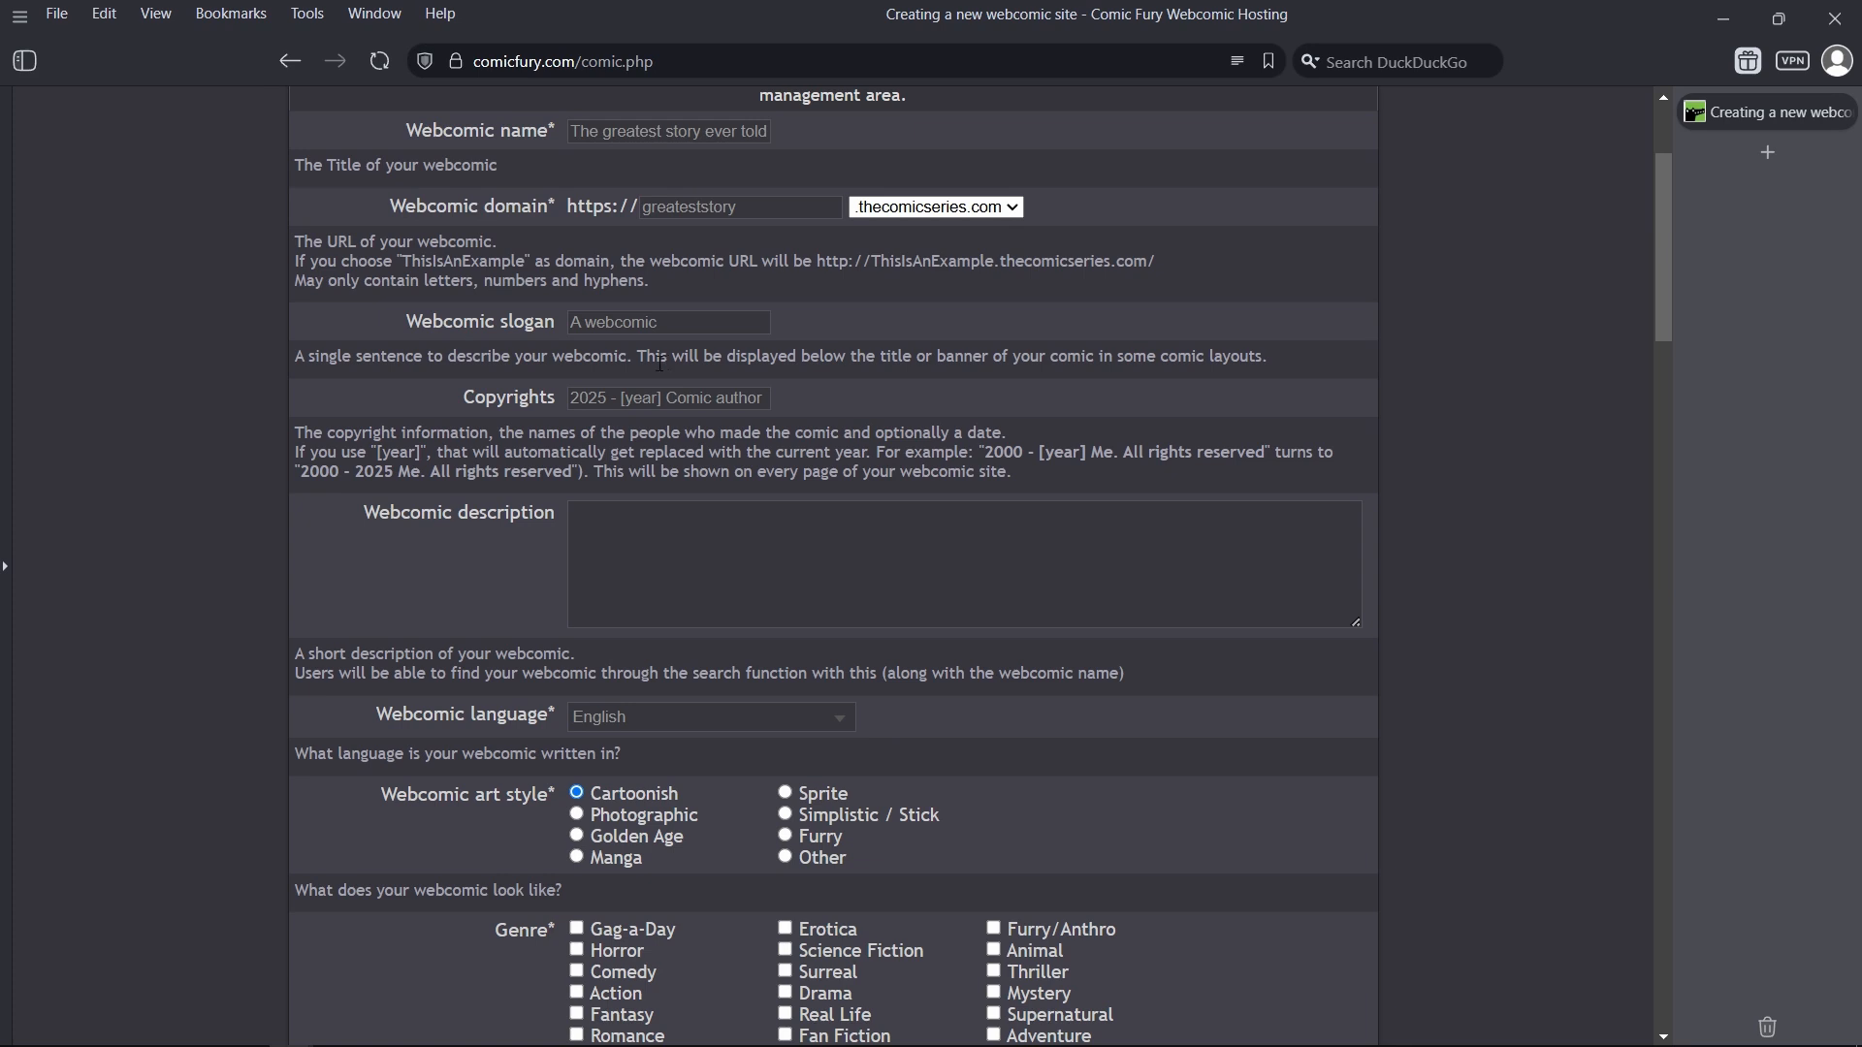
Step: Replace the year placeholder inside the brackets of the copyright line with 2025
{"action": "left_click_drag", "start_coordinate": [461, 404], "coordinate": [840, 454]}
{"action": "left_click", "coordinate": [972, 496]}
{"action": "mouse_move", "coordinate": [988, 453]}
{"action": "left_mouse_down"}
{"action": "mouse_move", "coordinate": [1089, 451]}
{"action": "mouse_move", "coordinate": [987, 452]}
{"action": "left_mouse_up"}
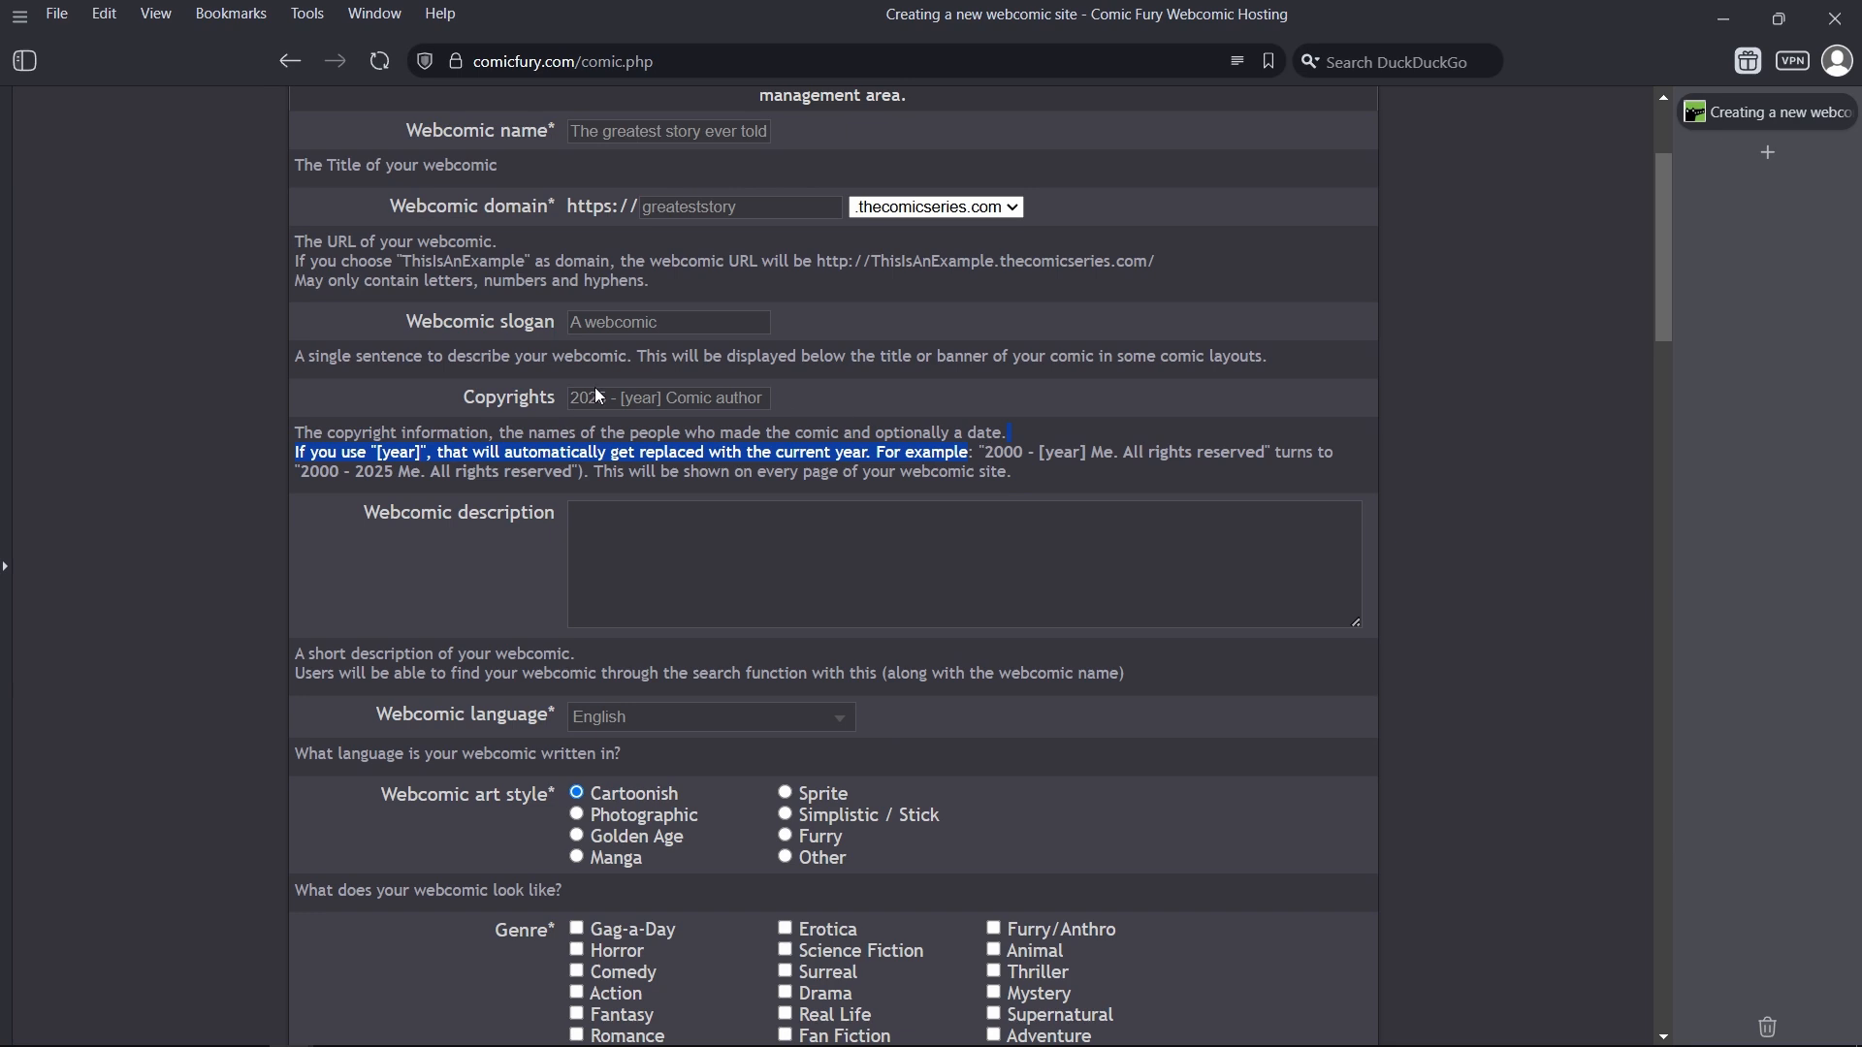
{"action": "left_click_drag", "start_coordinate": [618, 398], "coordinate": [547, 405]}
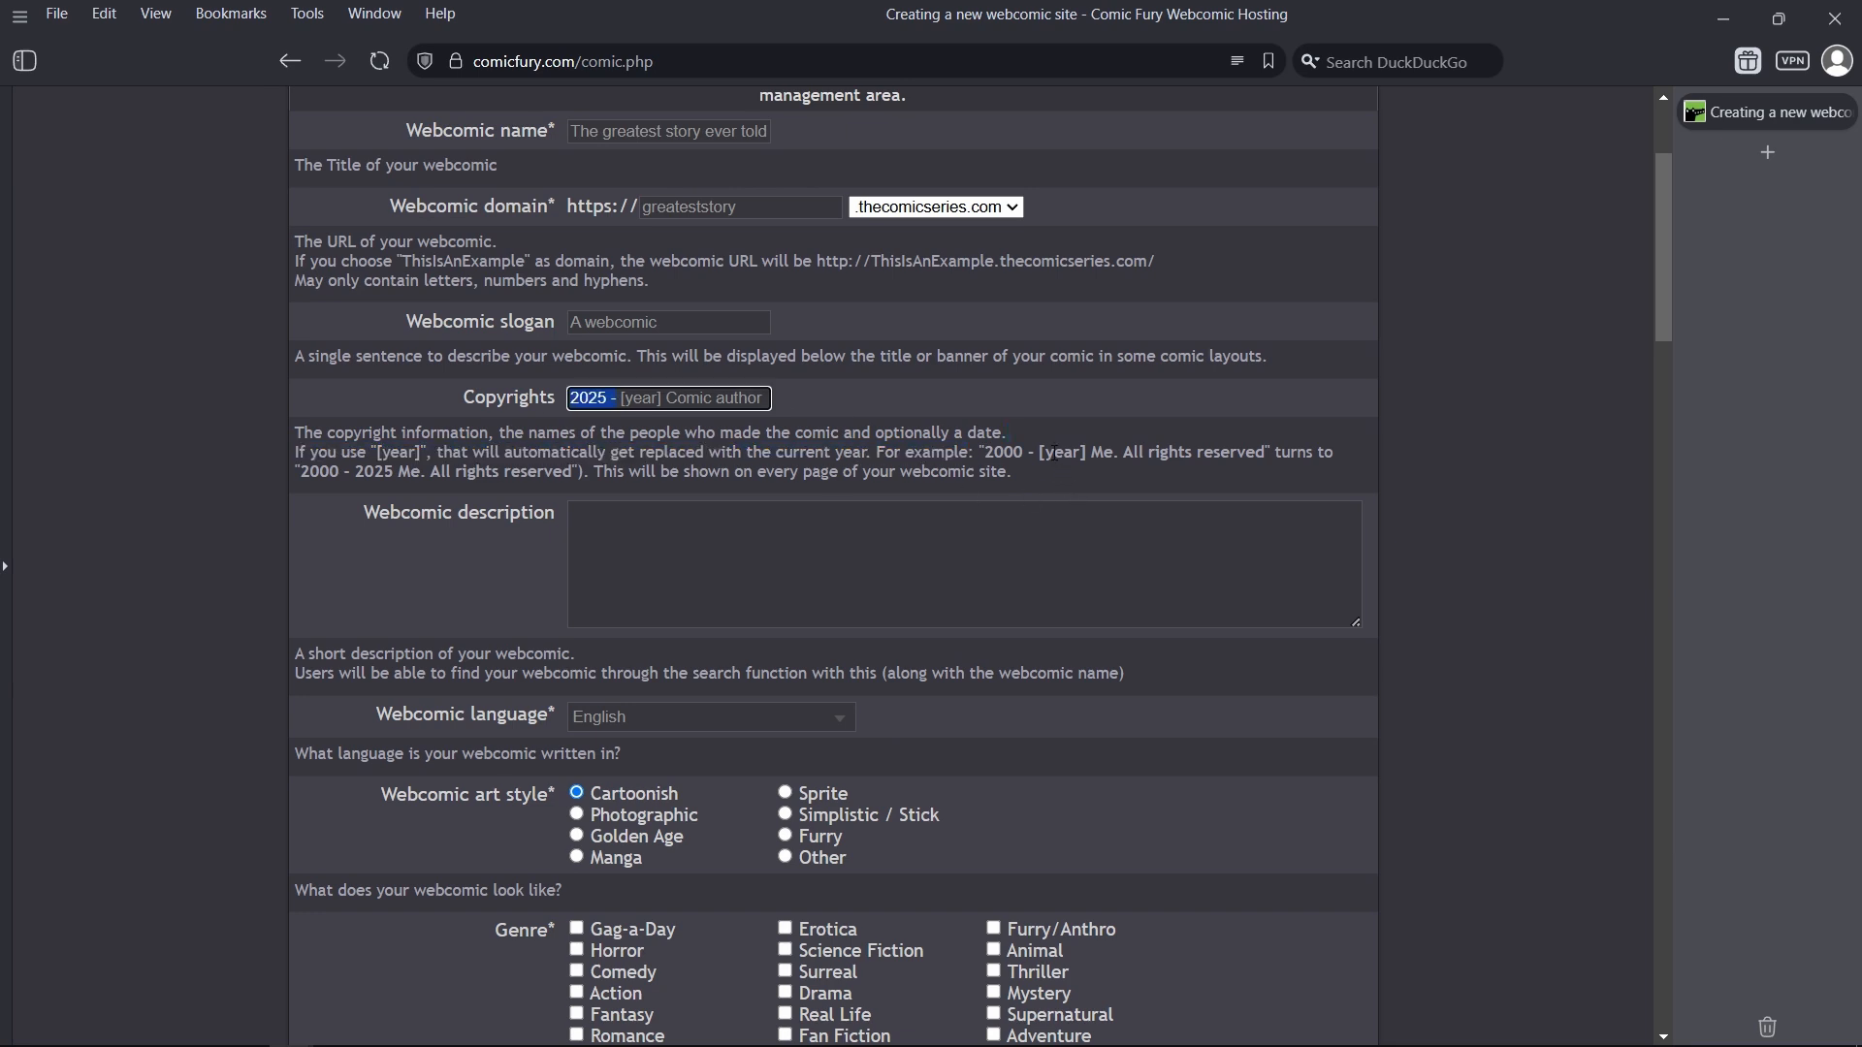
{"action": "left_click_drag", "start_coordinate": [1026, 453], "coordinate": [1094, 448]}
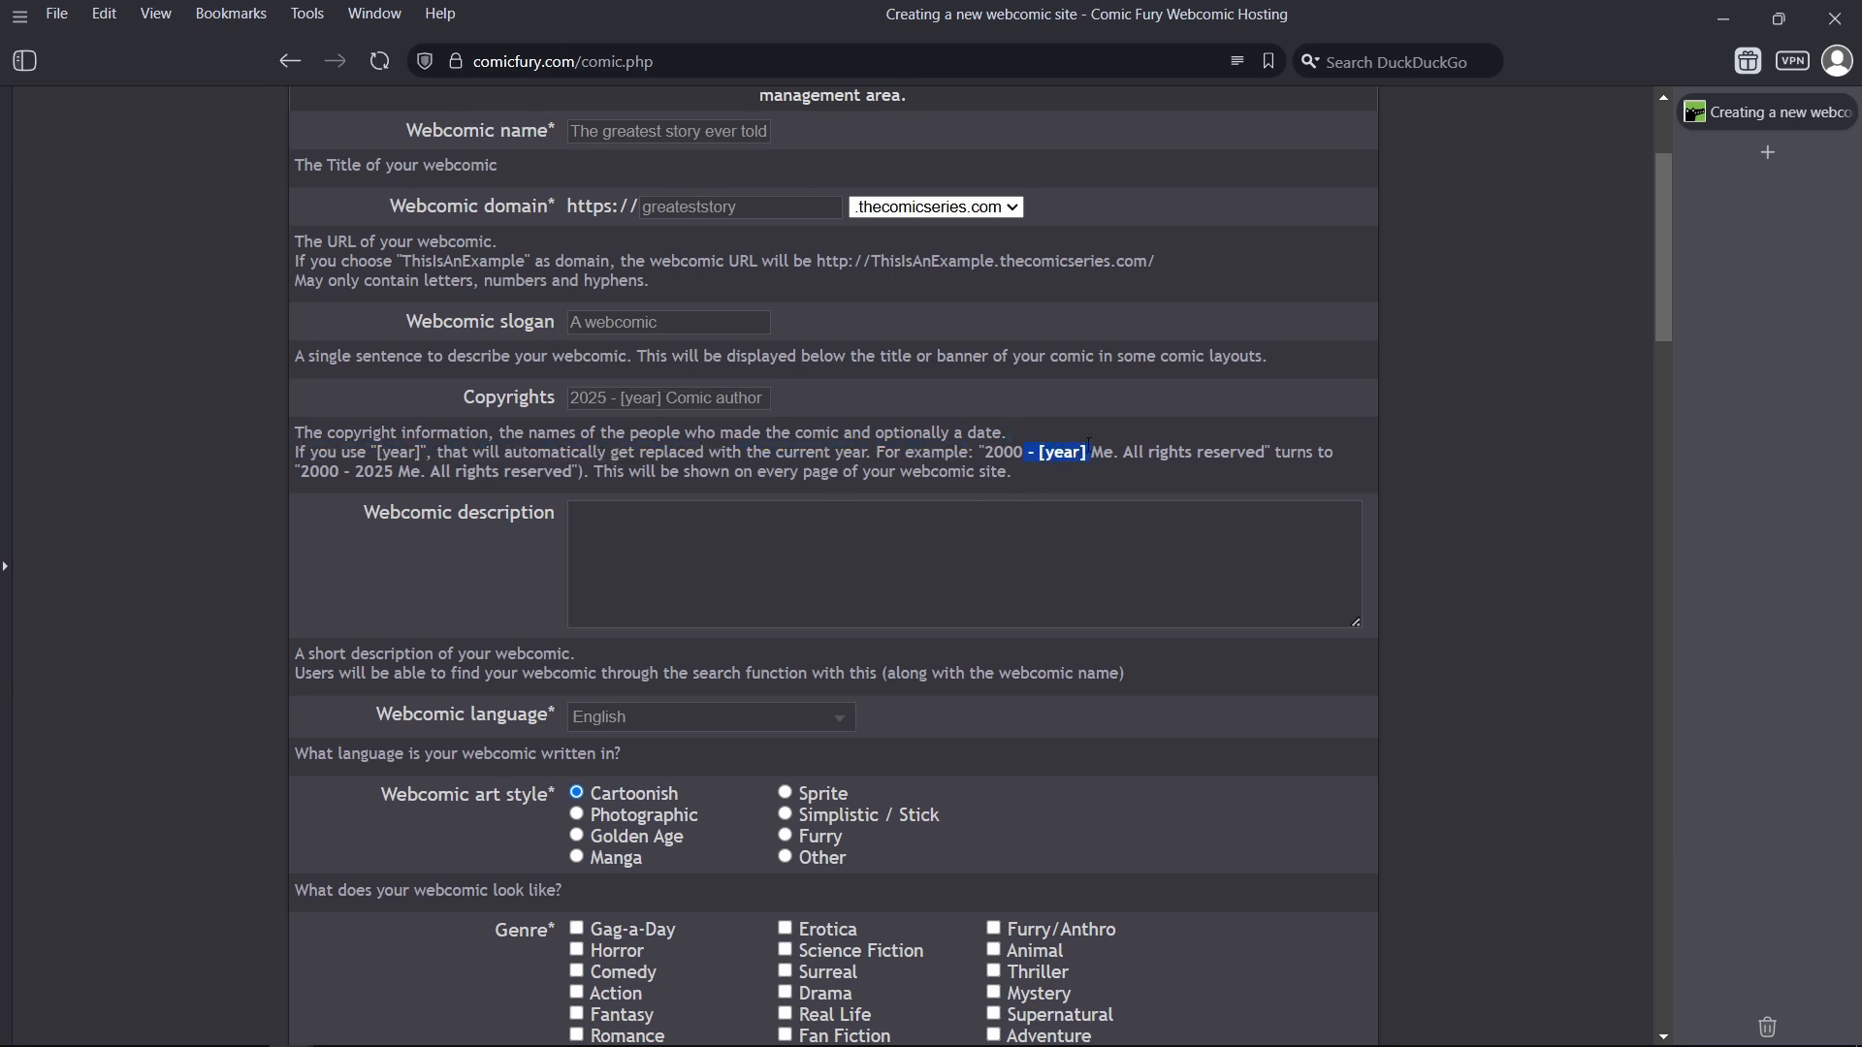
{"action": "left_click", "coordinate": [866, 453]}
{"action": "left_click_drag", "start_coordinate": [655, 399], "coordinate": [623, 399]}
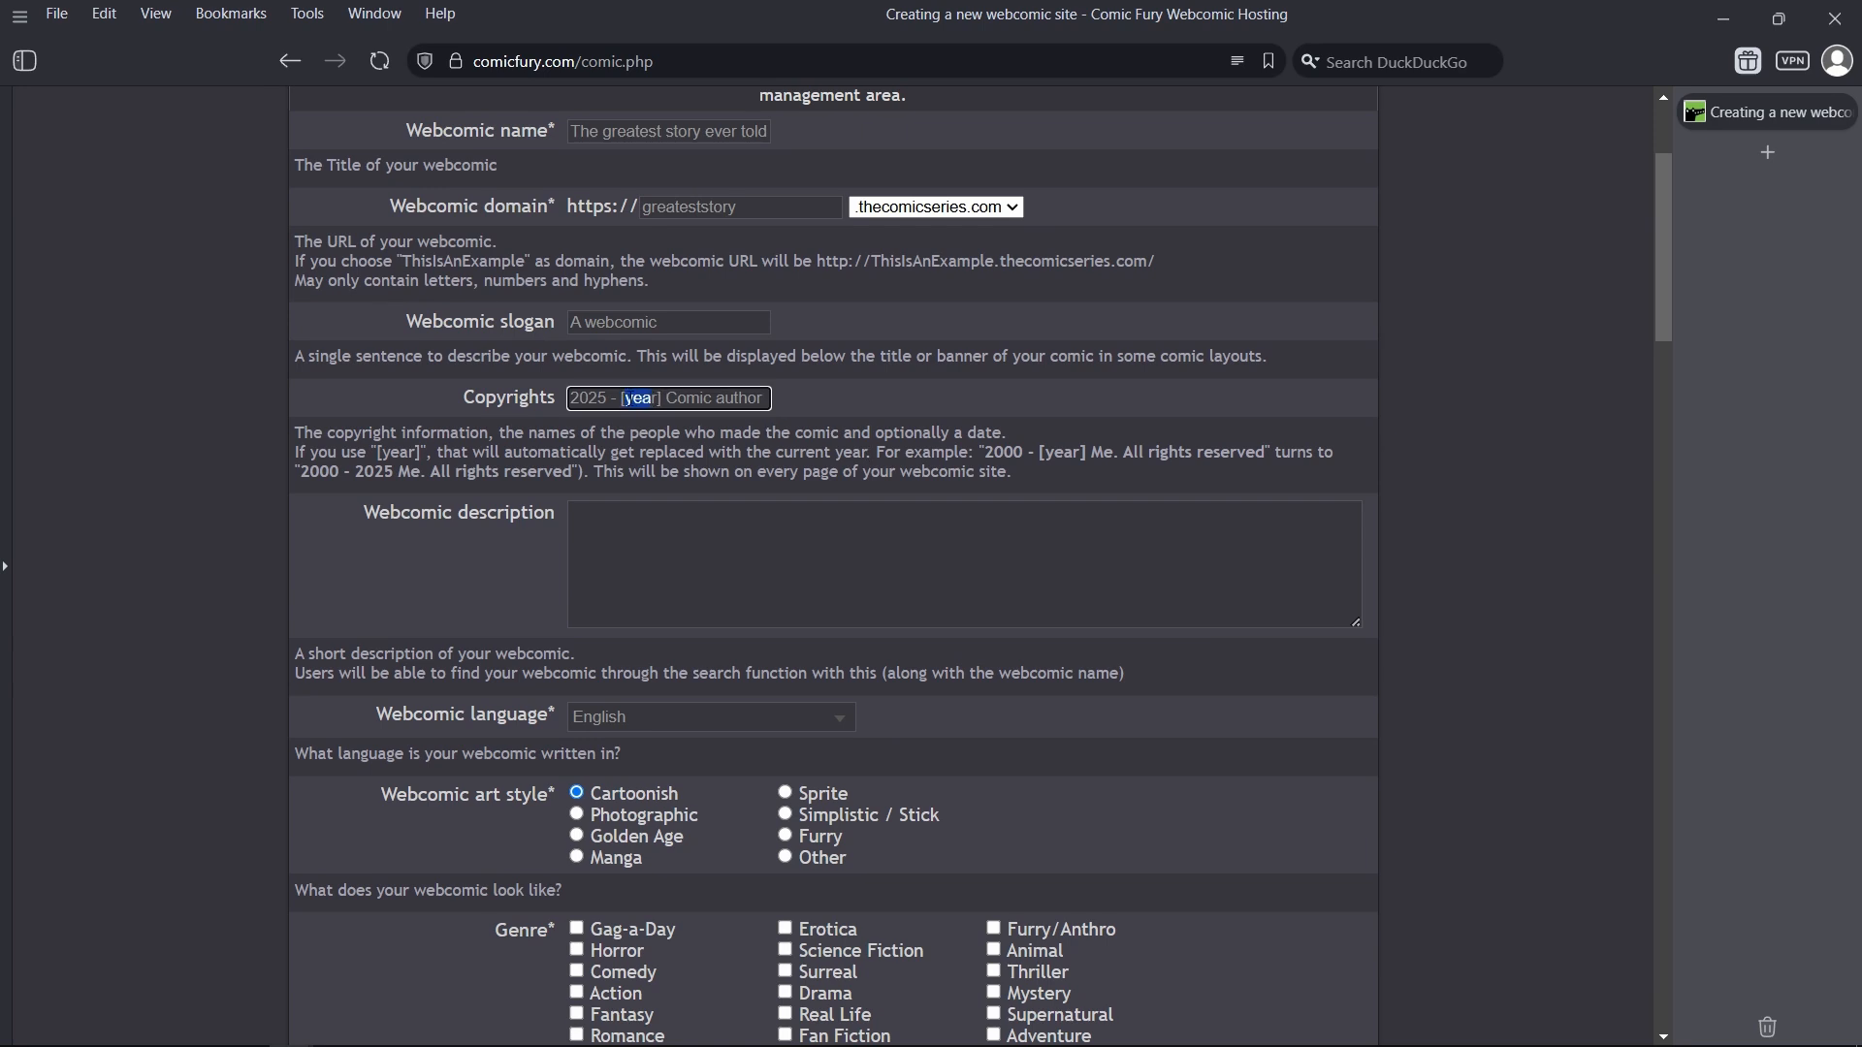
{"action": "type", "text": "2025"}
{"action": "key", "text": "Delete"}
Step: Replace "Comic author" in the copyright line with "Big Comic Author Guy. All Rights Reserved"
{"action": "left_click", "coordinate": [1137, 475]}
{"action": "left_click_drag", "start_coordinate": [1122, 453], "coordinate": [1271, 453]}
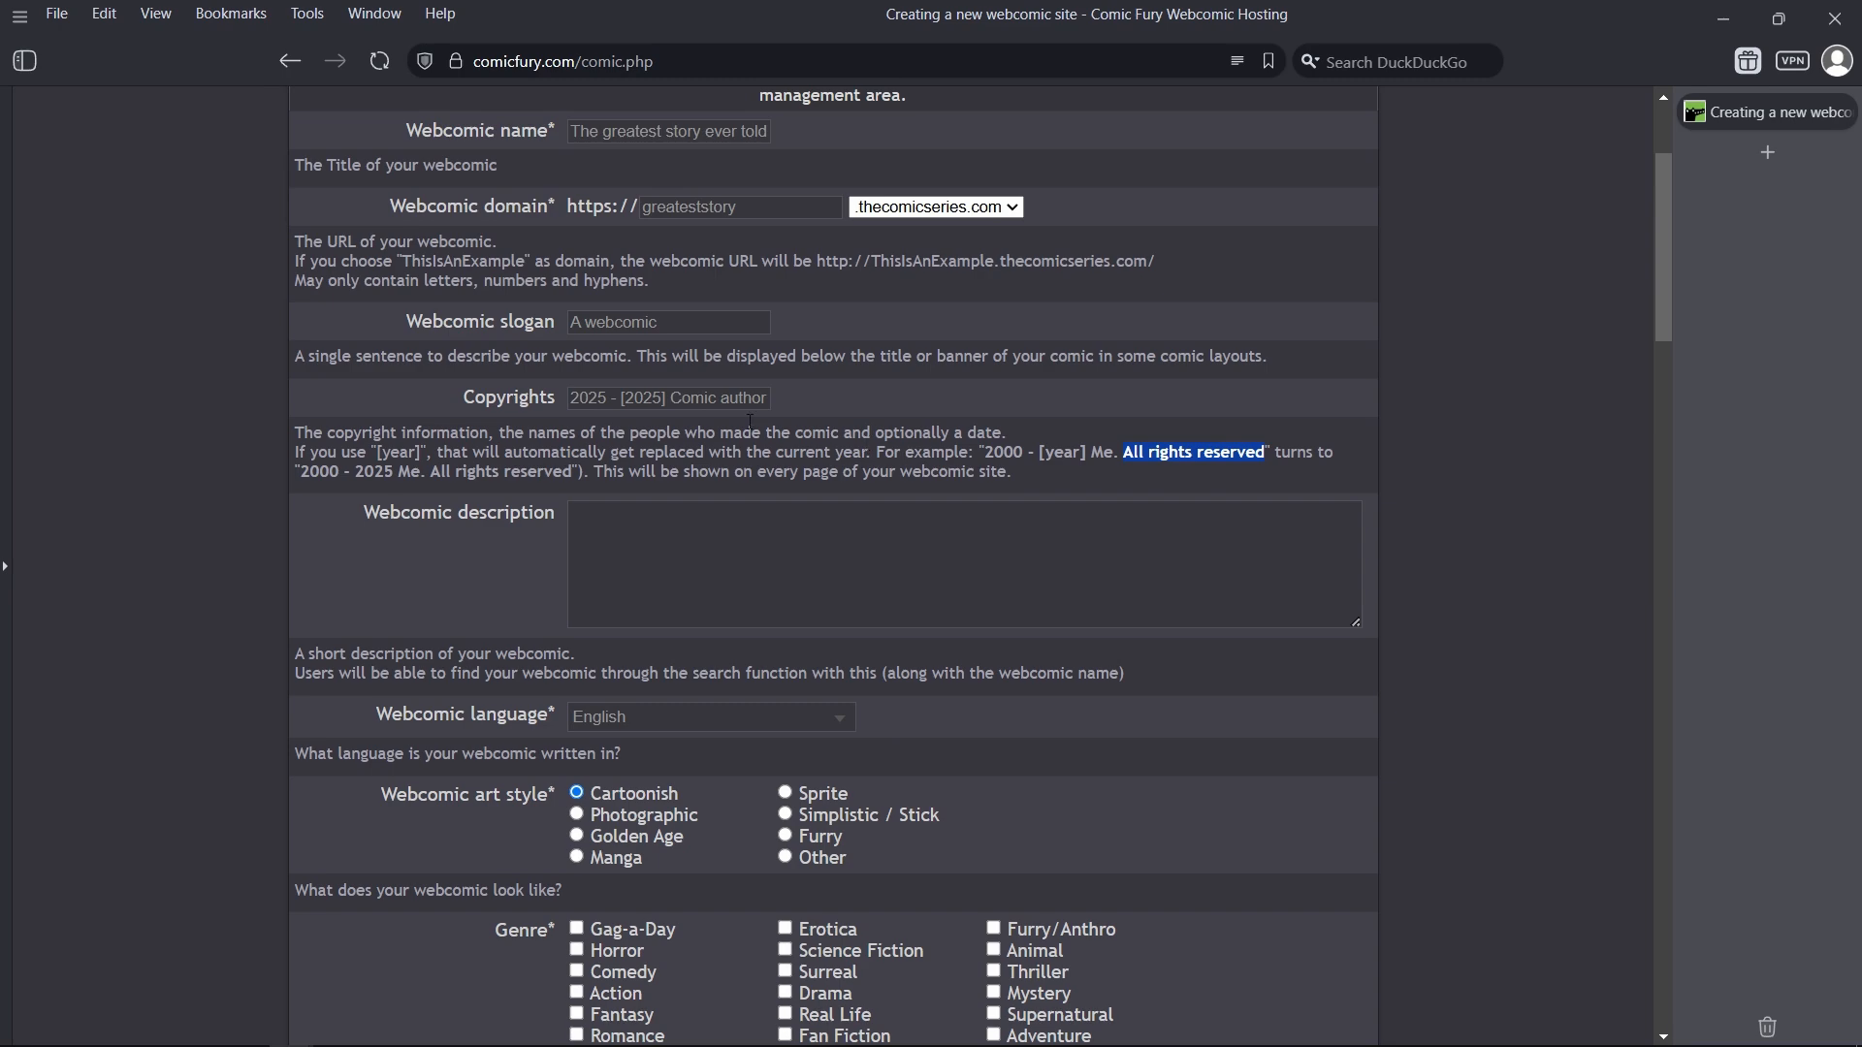
{"action": "left_click_drag", "start_coordinate": [671, 397], "coordinate": [775, 388]}
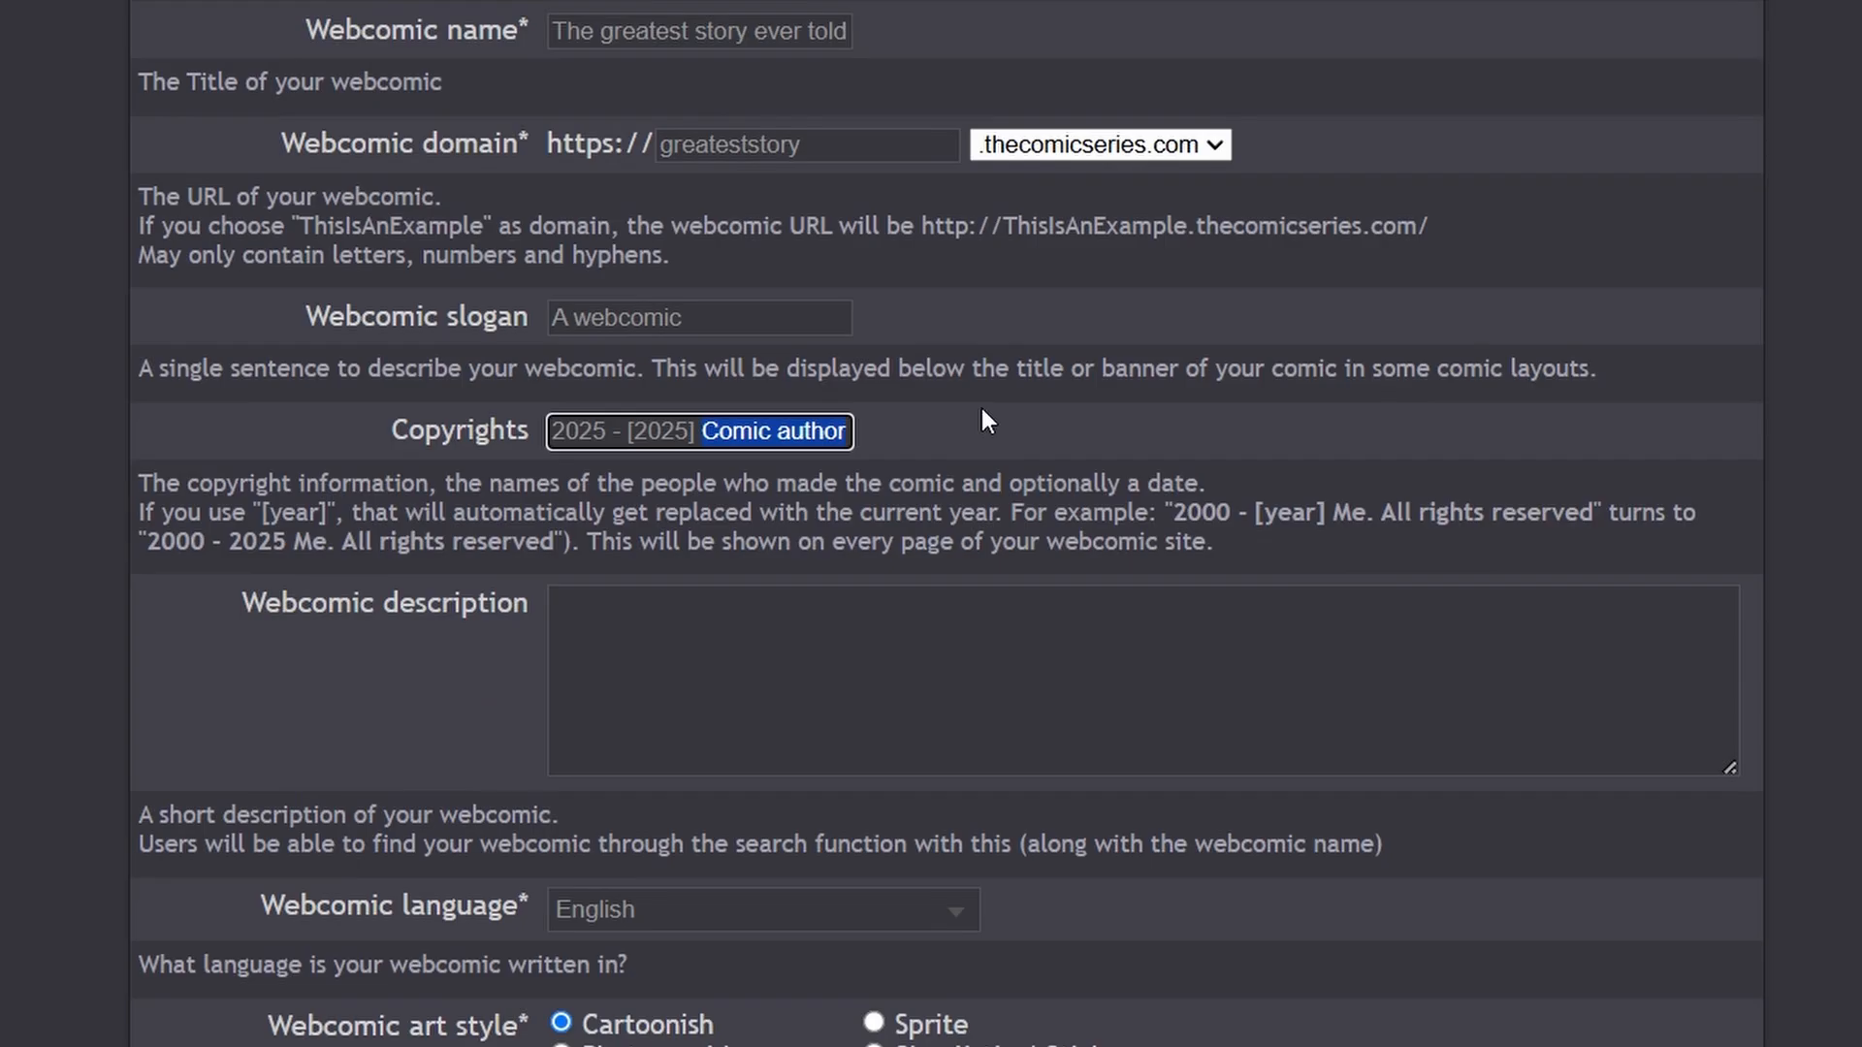
{"action": "type", "text": "Big "}
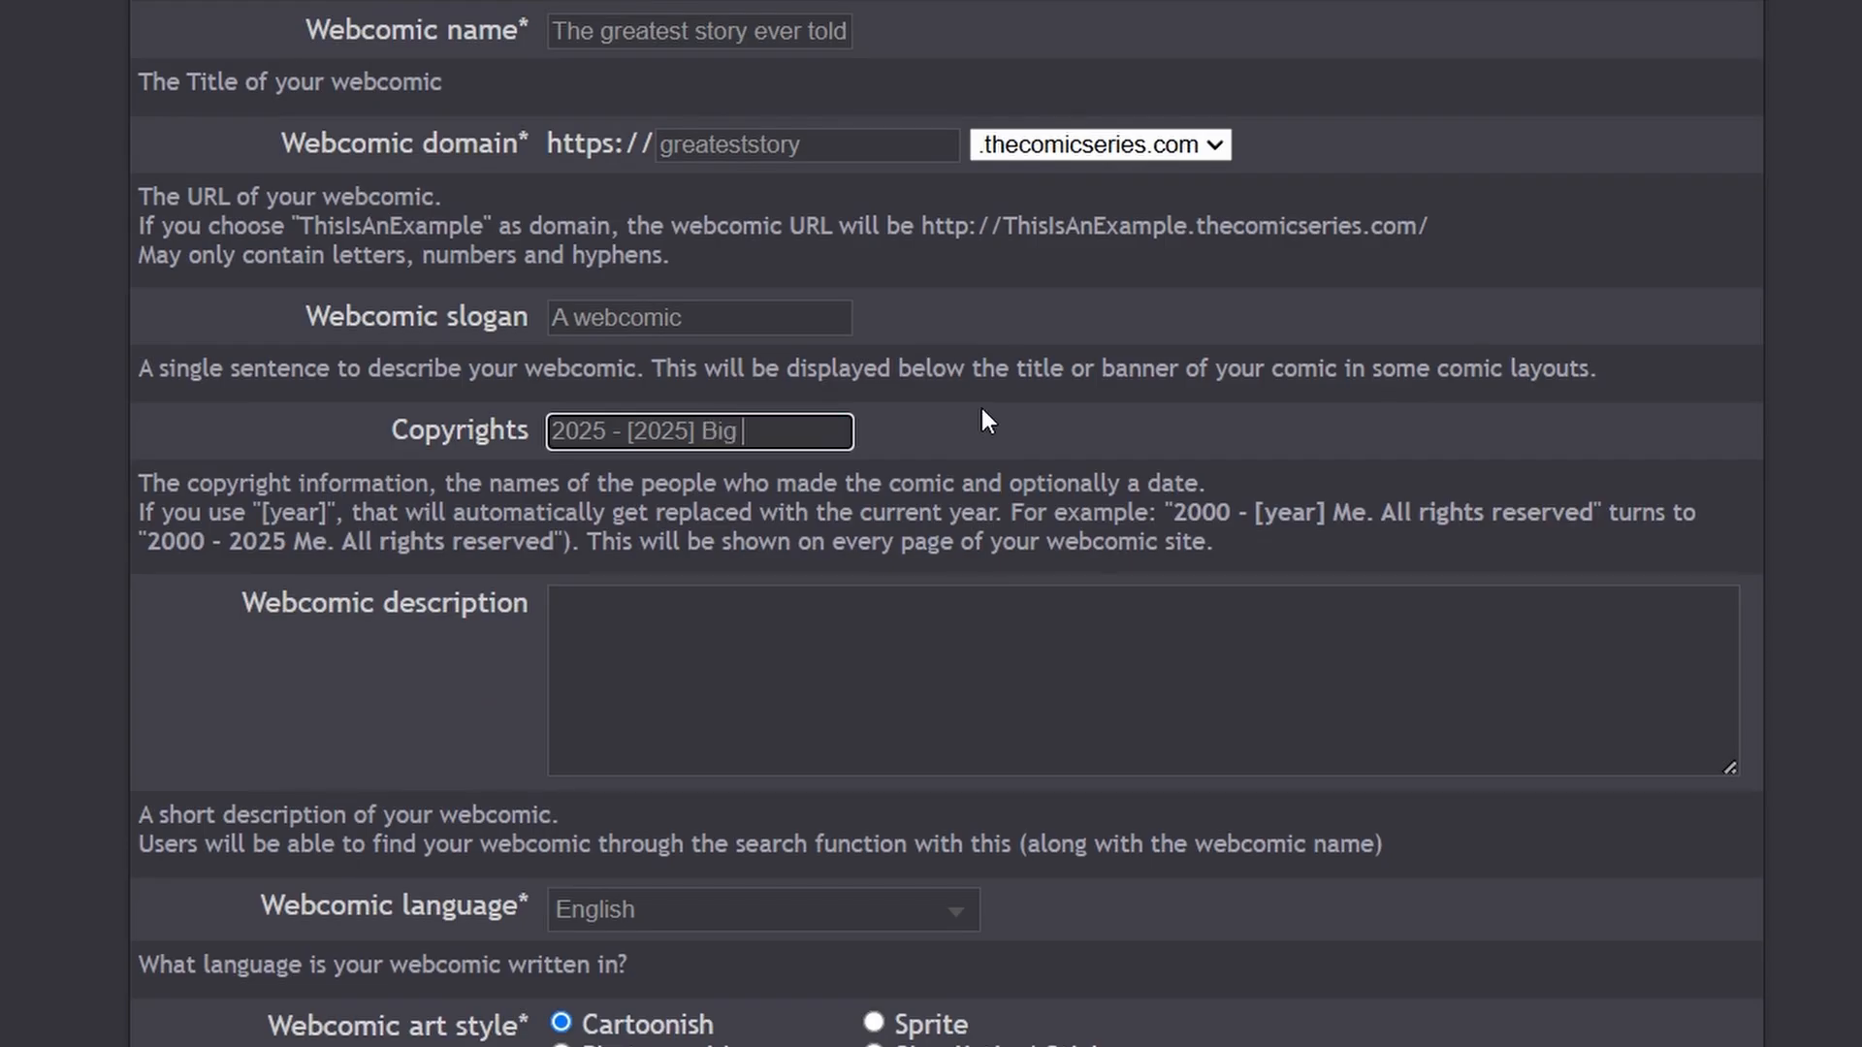
{"action": "type", "text": "Comic Author Gu"}
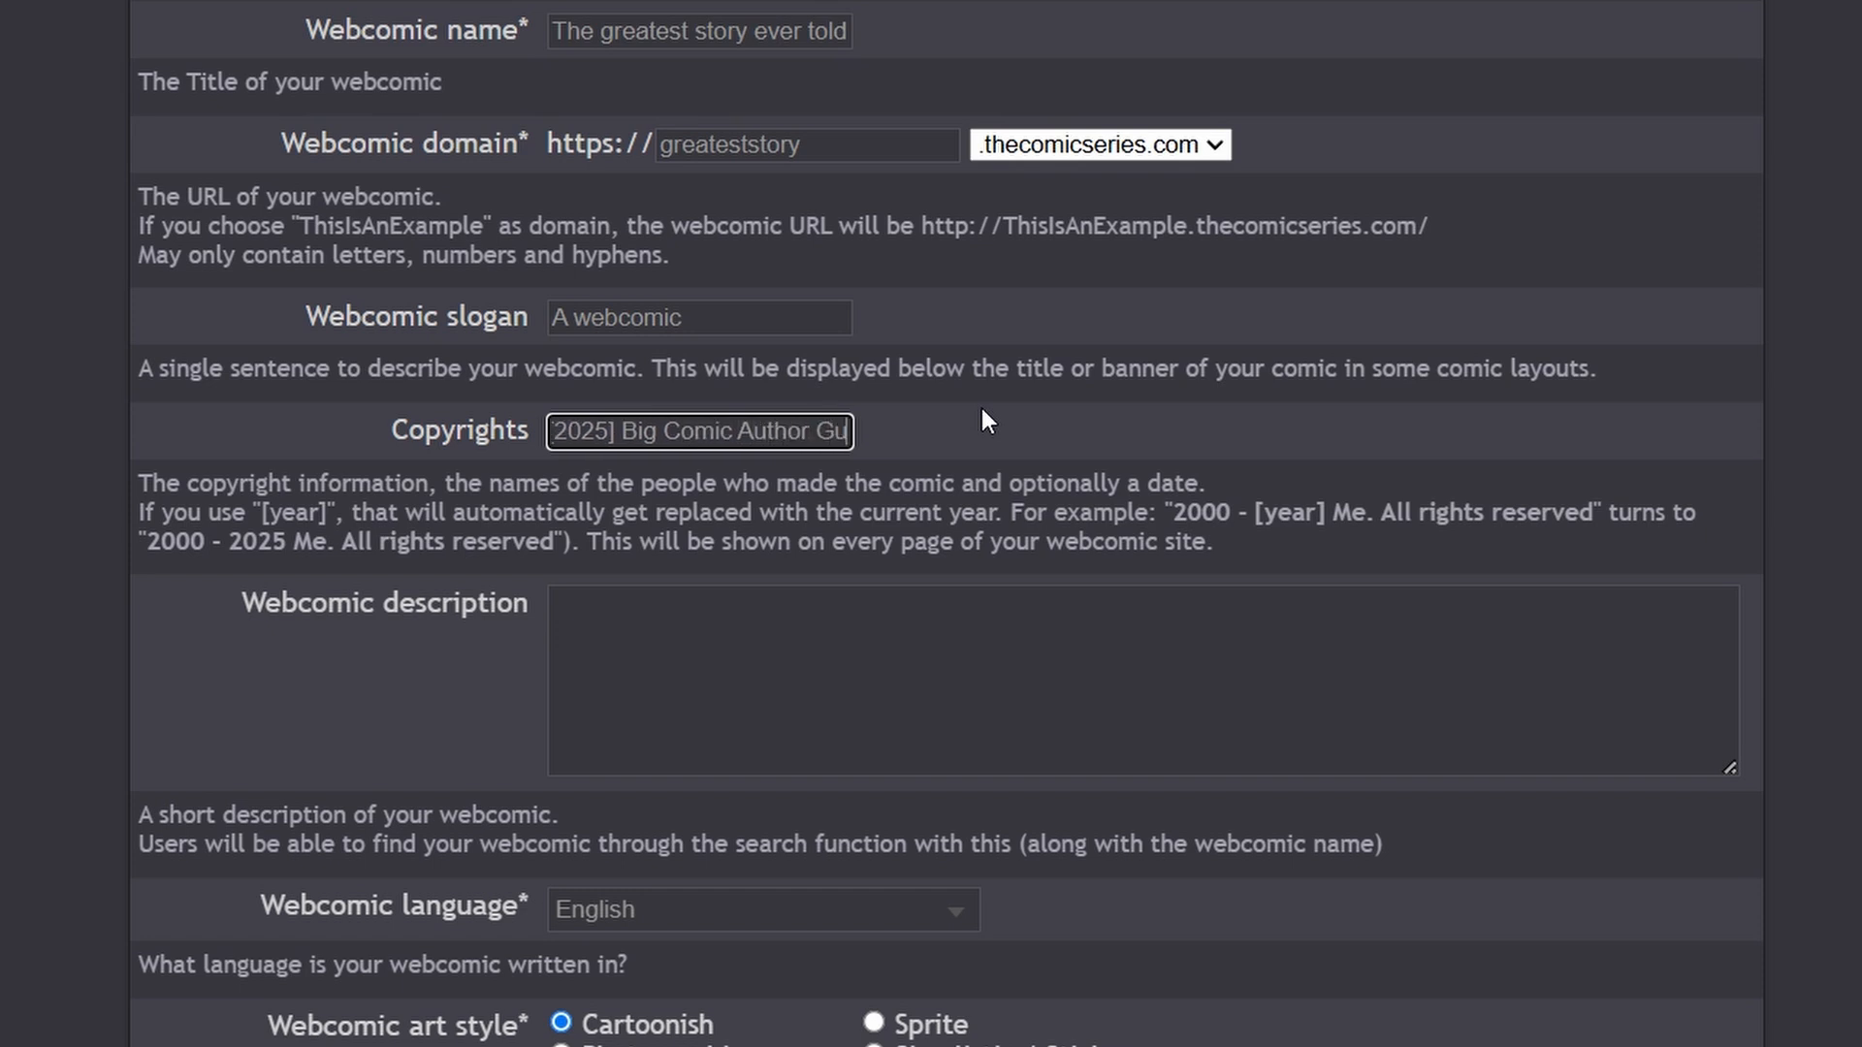
{"action": "type", "text": "y"}
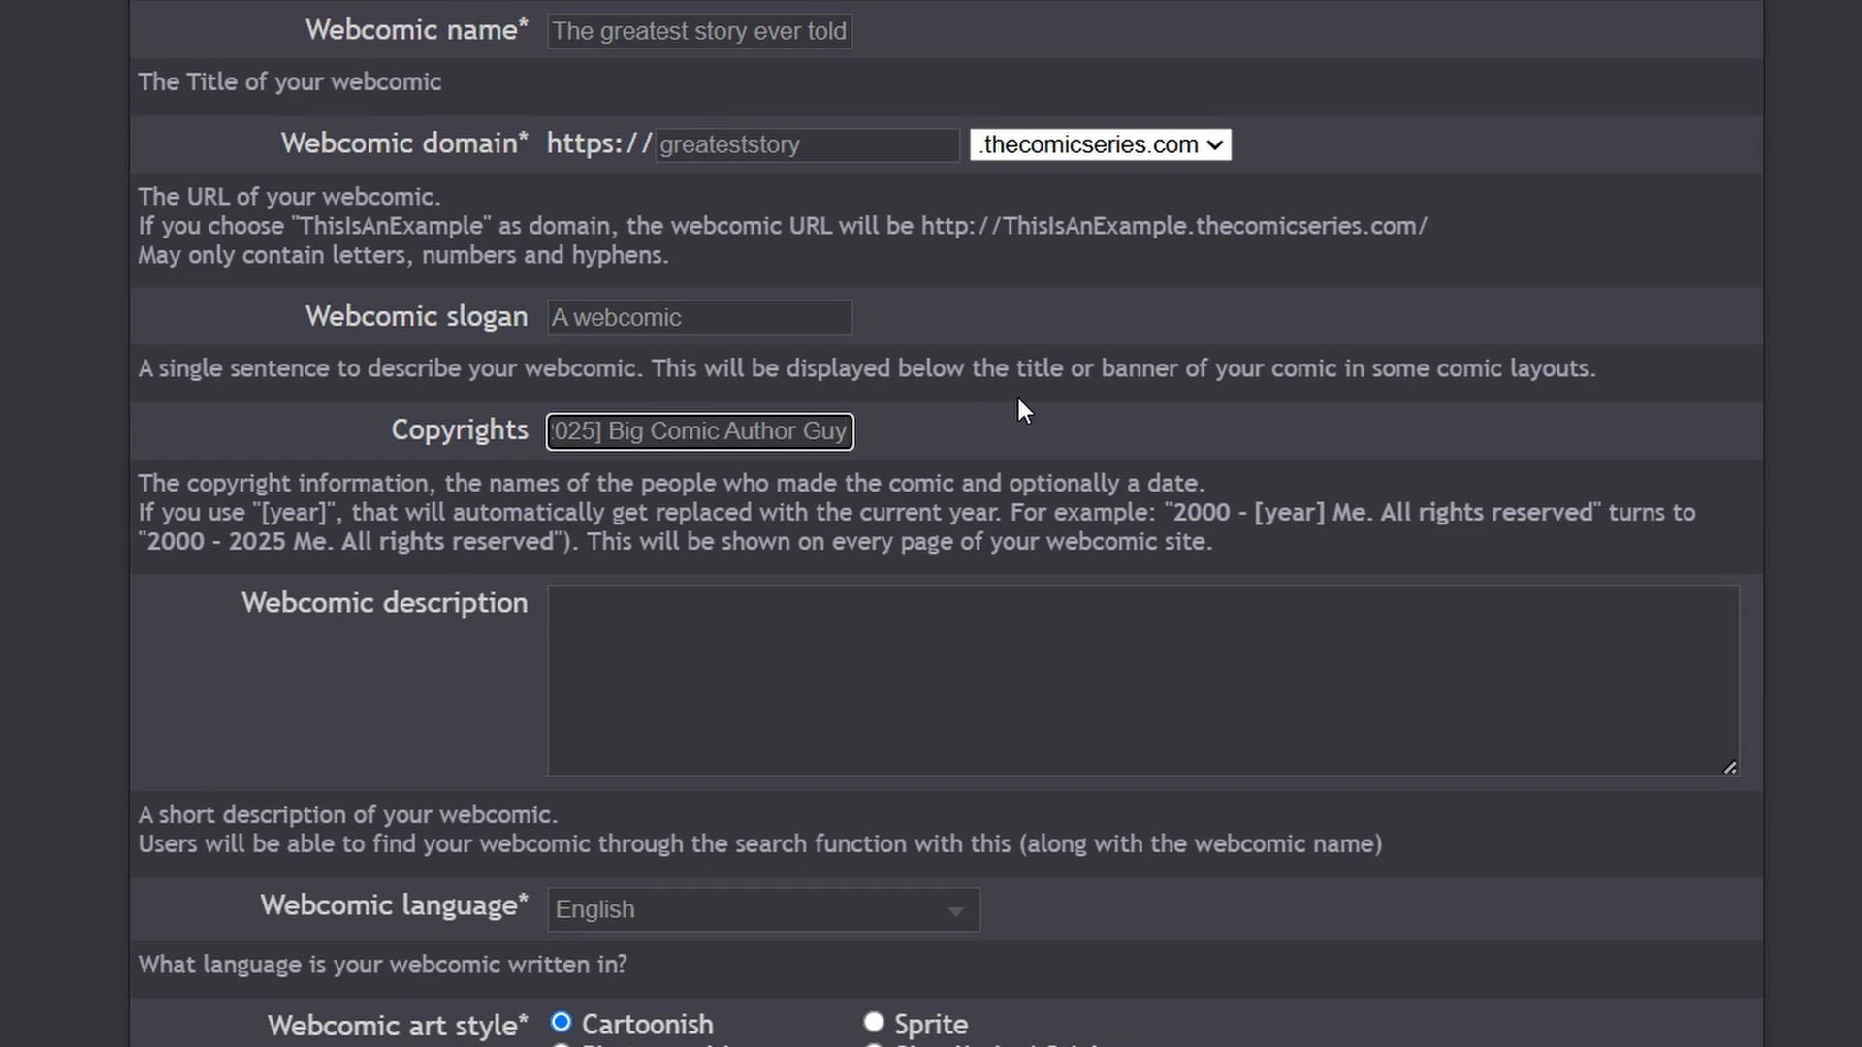
{"action": "type", "text": ". All"}
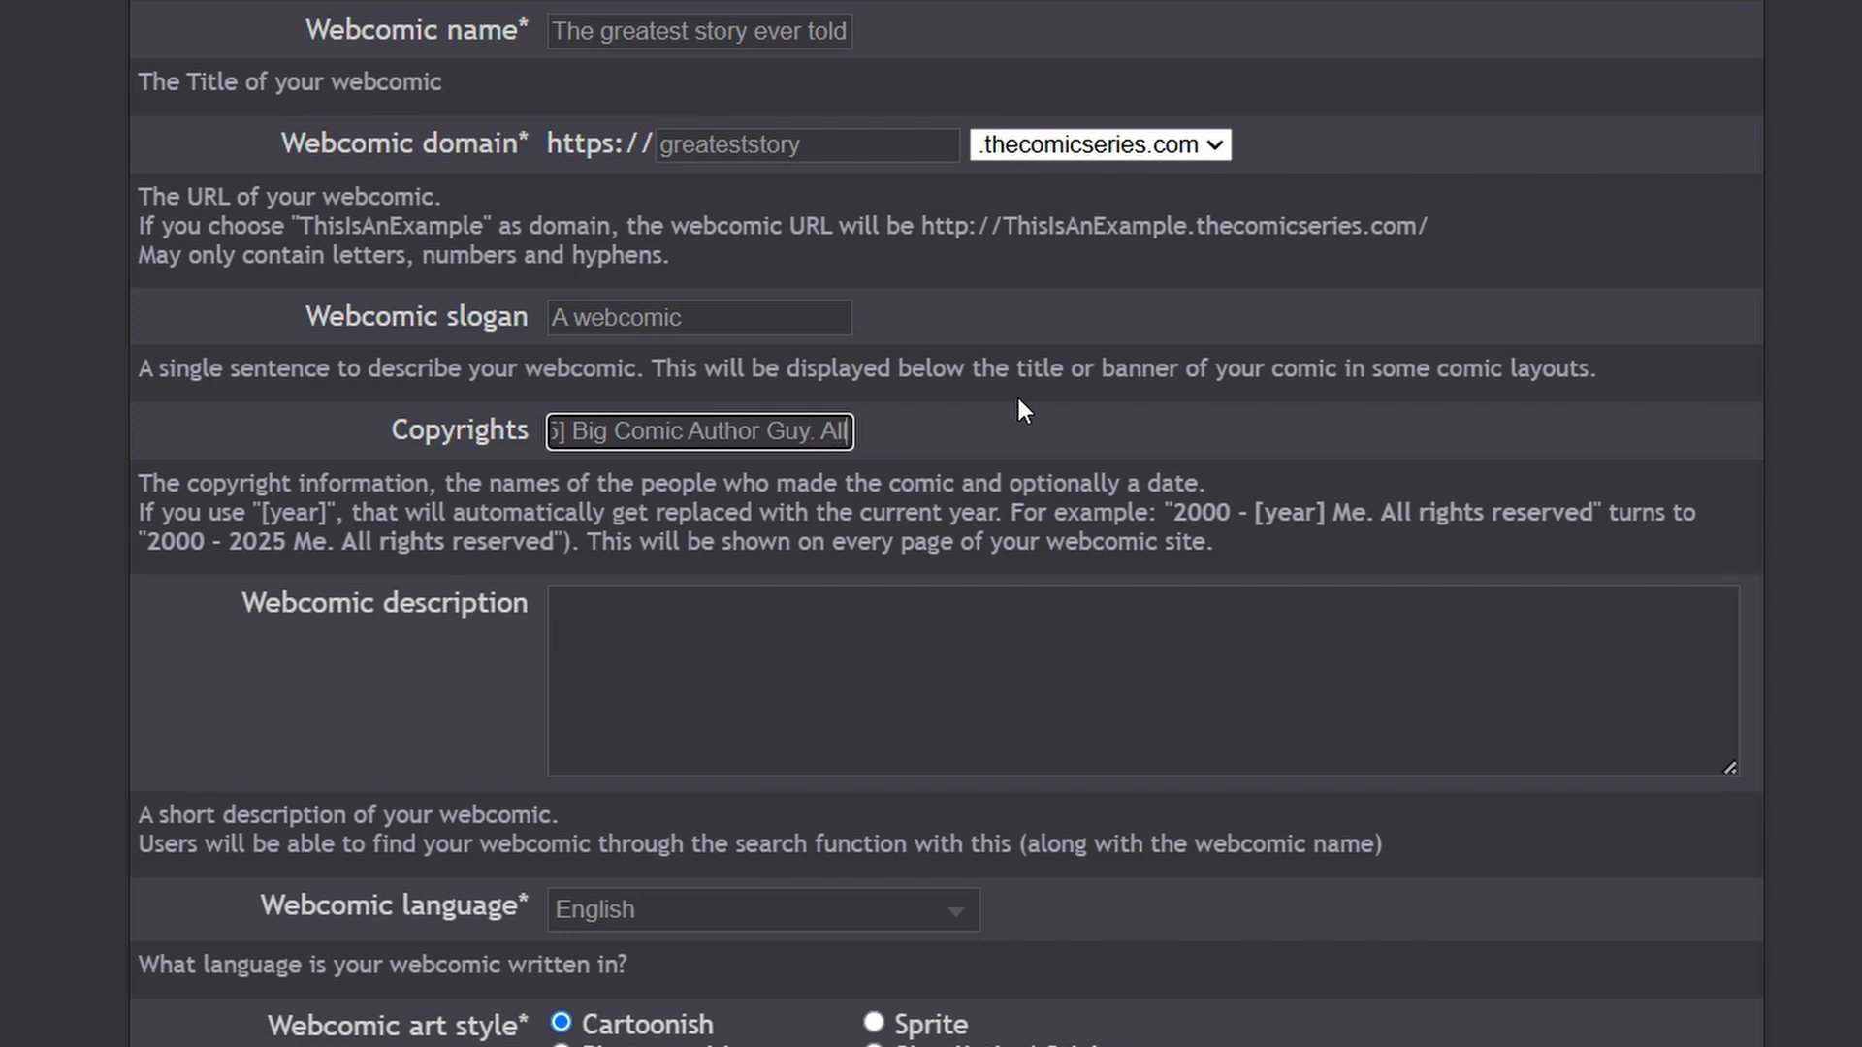
{"action": "type", "text": " Rights "}
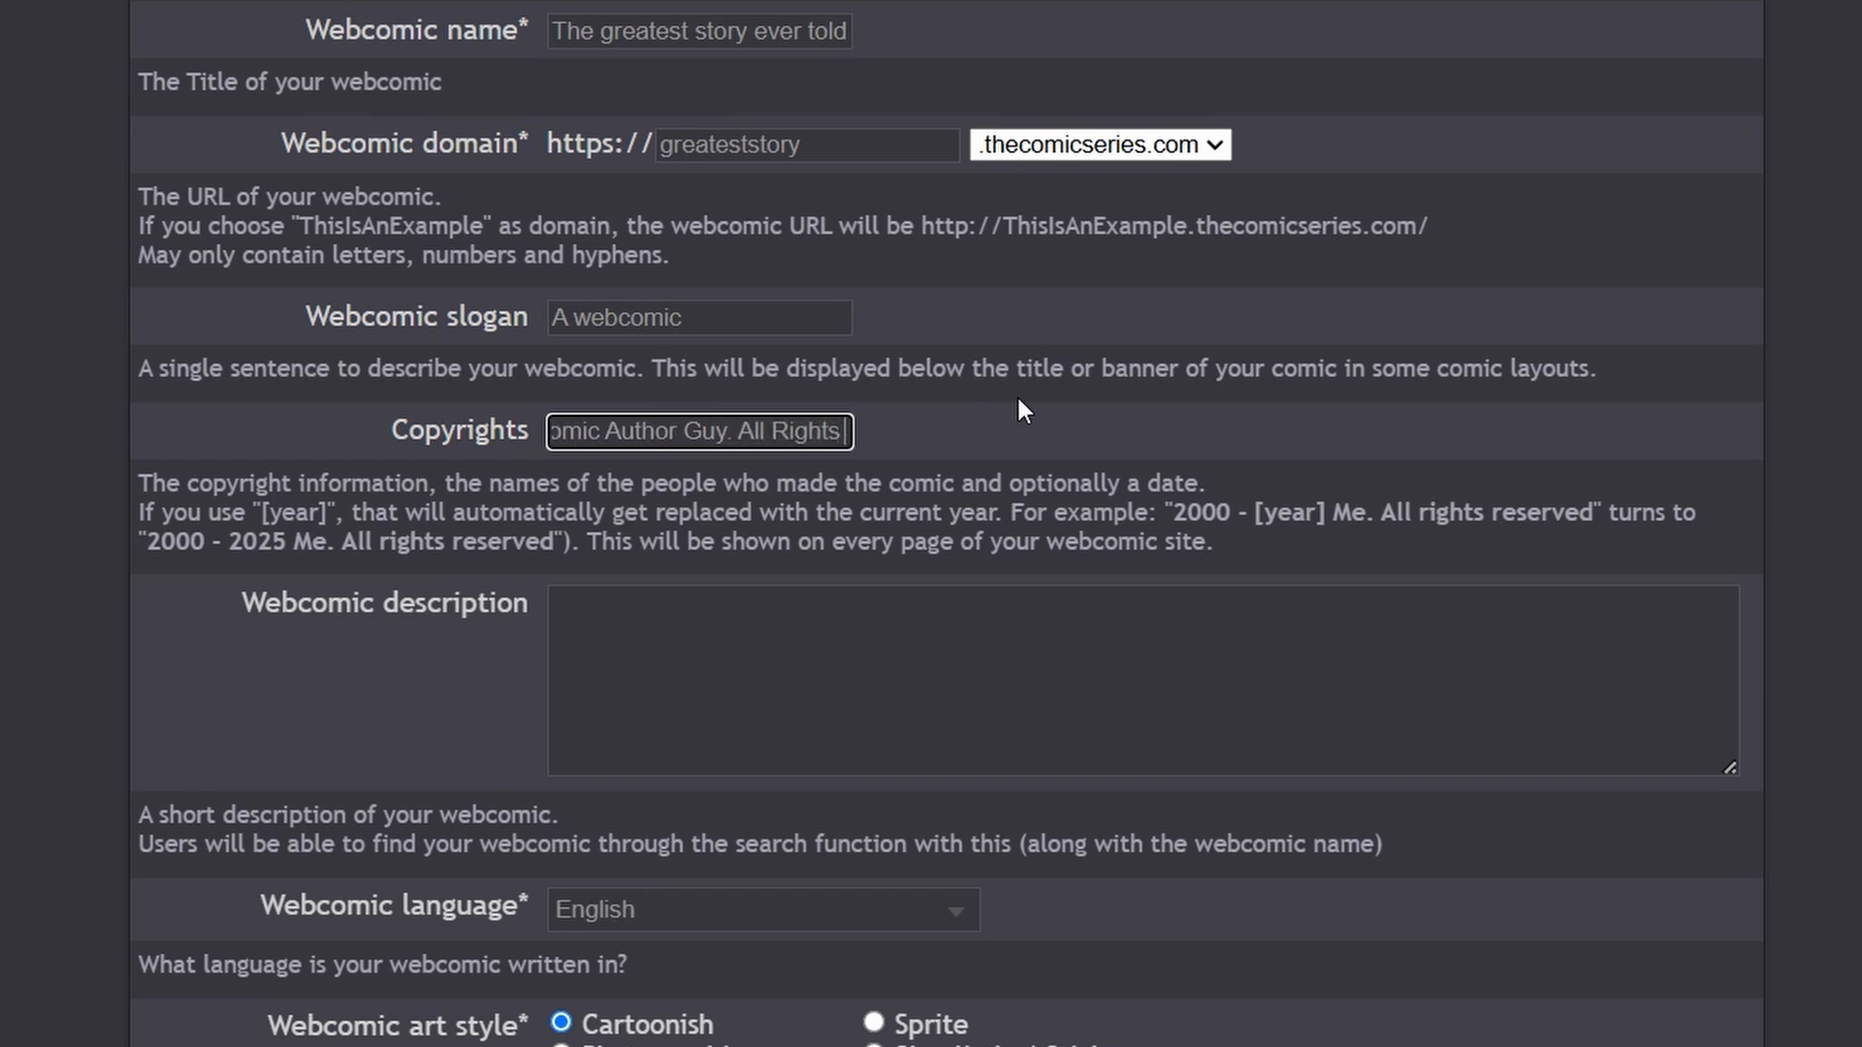
{"action": "type", "text": "Reserved"}
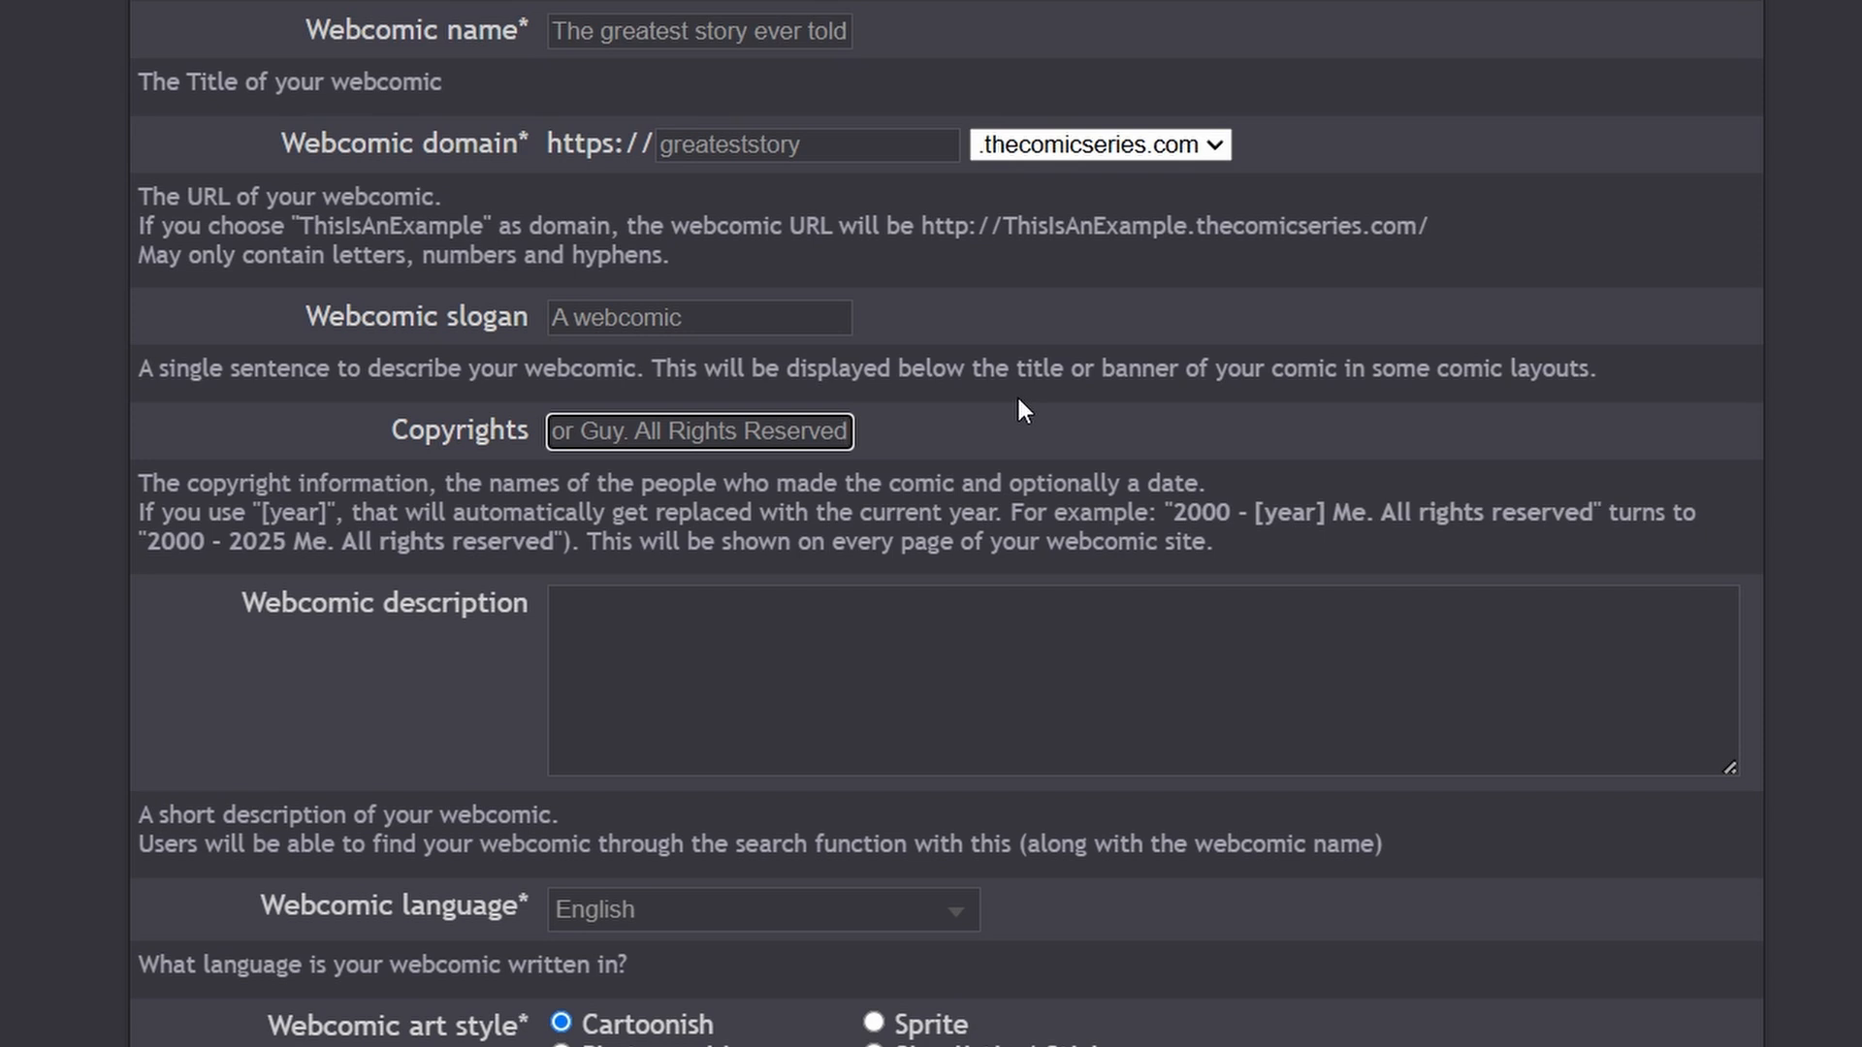
Step: Enter "A Webcomic" as the webcomic description
{"action": "scroll", "coordinate": [1017, 394], "scroll_direction": "down", "scroll_amount": 2}
{"action": "left_click", "coordinate": [640, 477]}
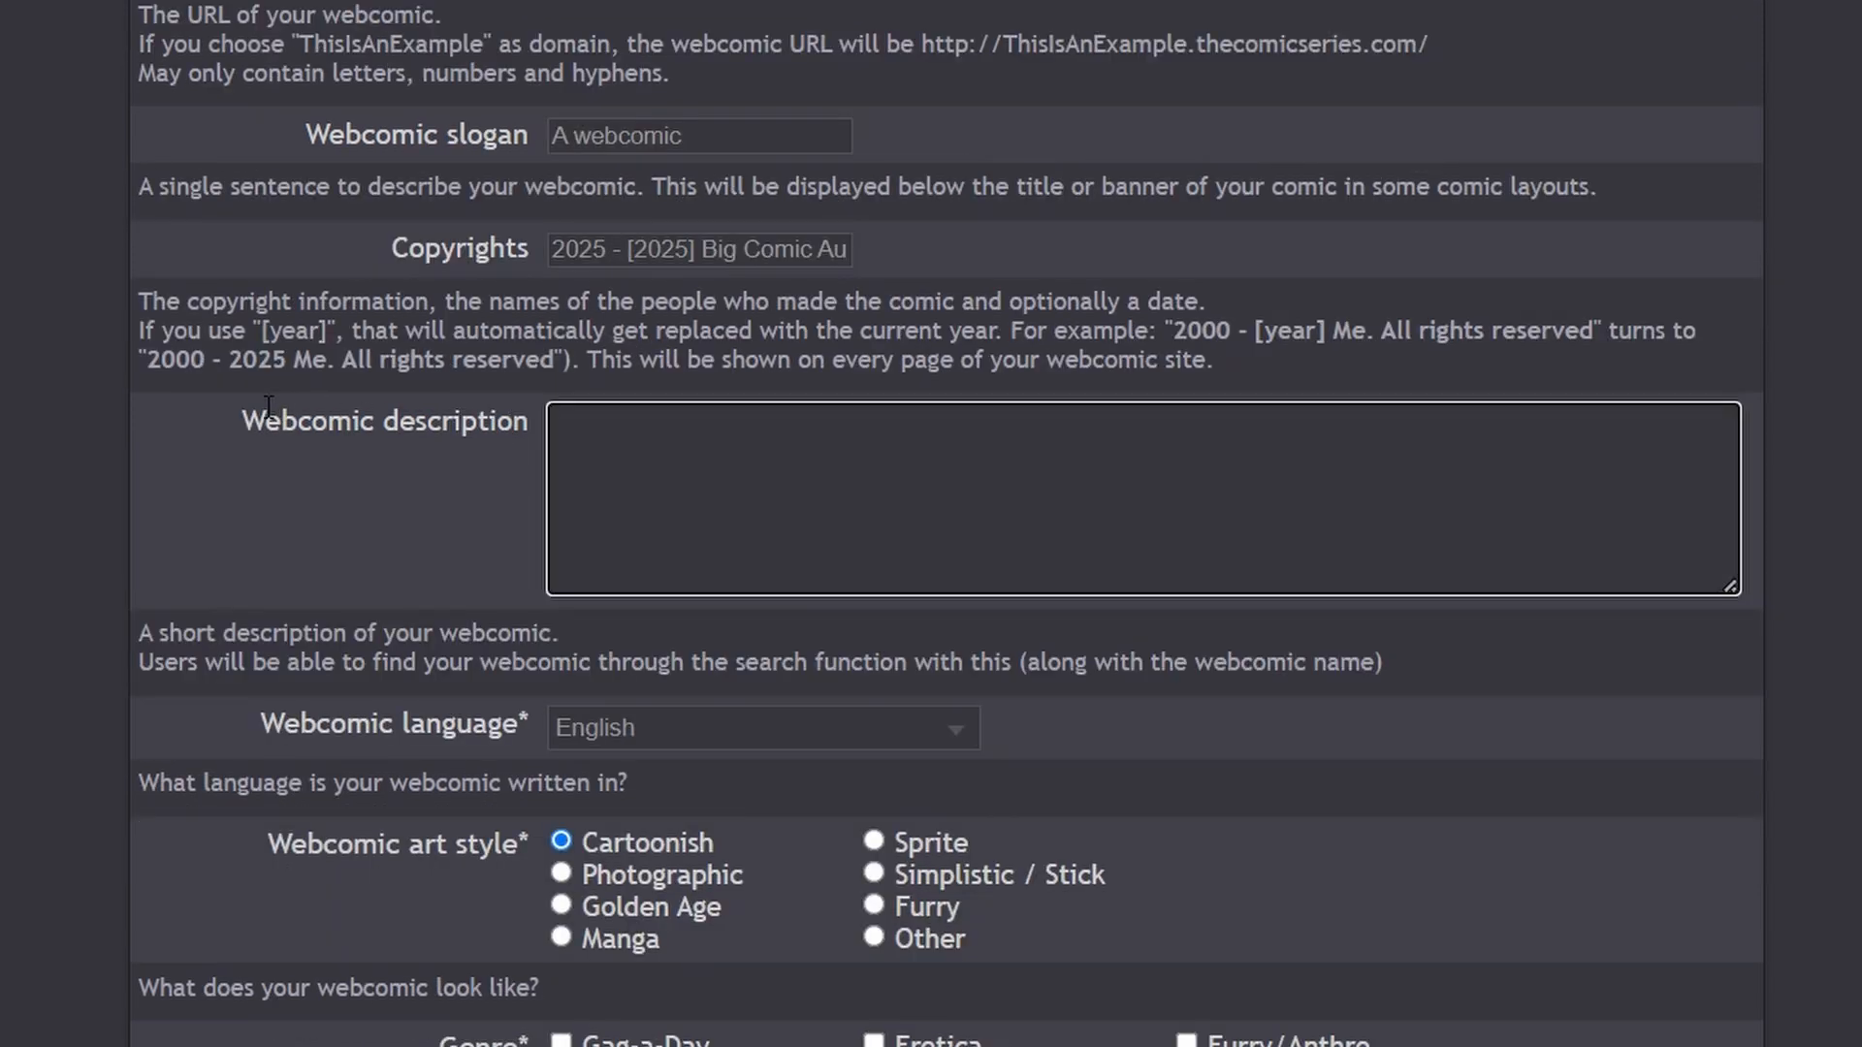
{"action": "left_click_drag", "start_coordinate": [269, 405], "coordinate": [773, 466]}
{"action": "left_click", "coordinate": [773, 466]}
{"action": "type", "text": "A Webcomic"}
Step: Choose English as the language the webcomic is written in
{"action": "scroll", "coordinate": [436, 550], "scroll_direction": "down", "scroll_amount": 2}
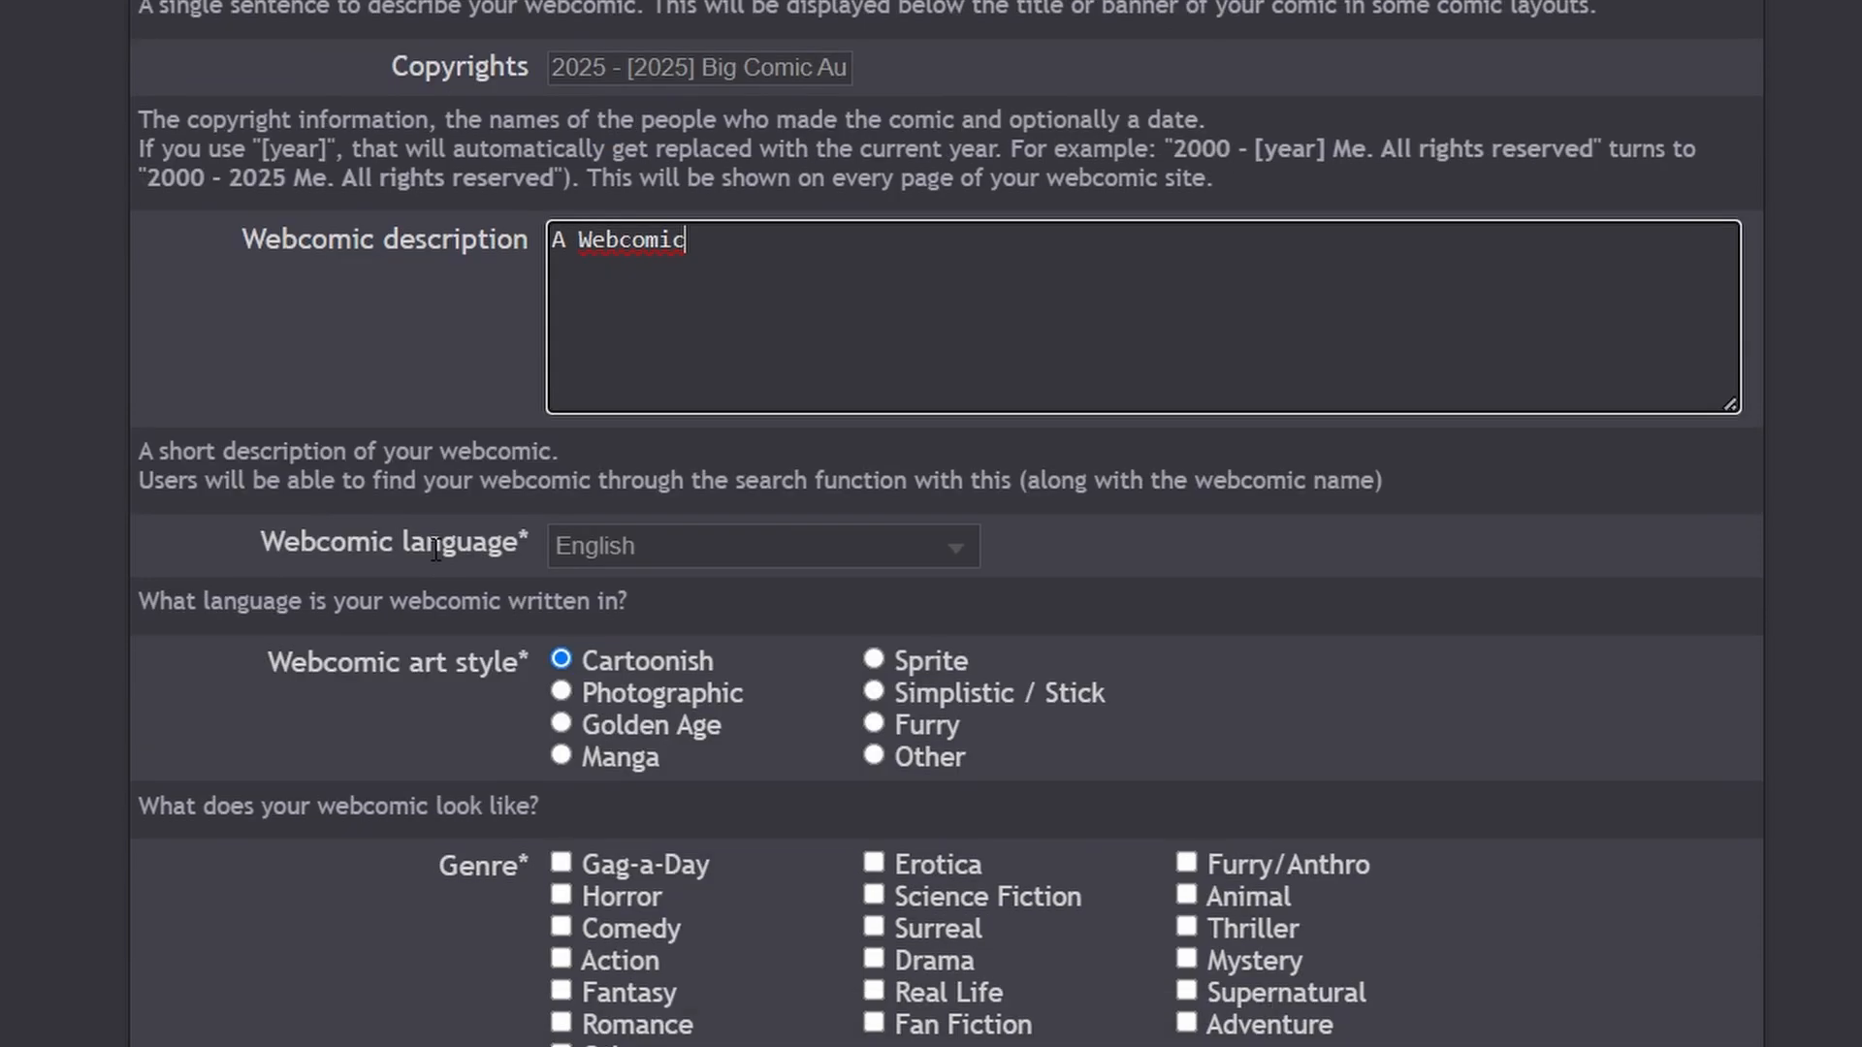
{"action": "left_click_drag", "start_coordinate": [252, 543], "coordinate": [494, 537]}
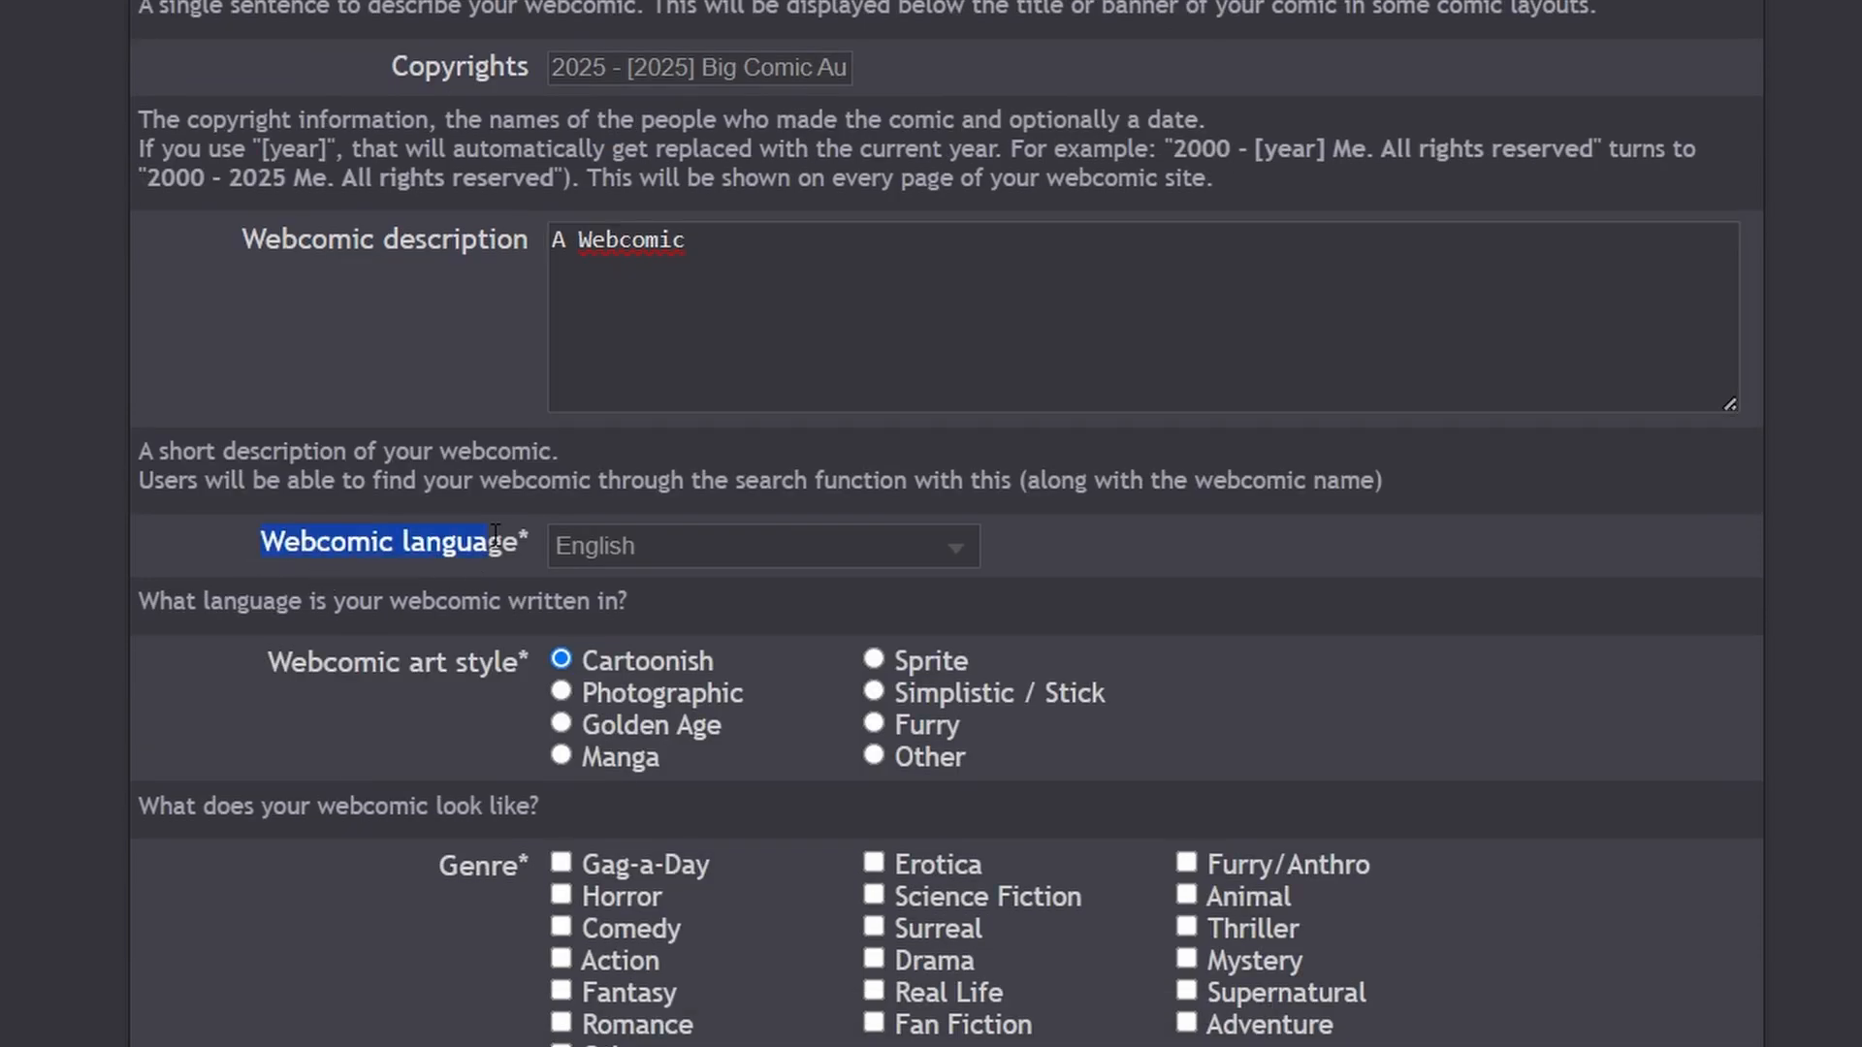
{"action": "left_click", "coordinate": [644, 549]}
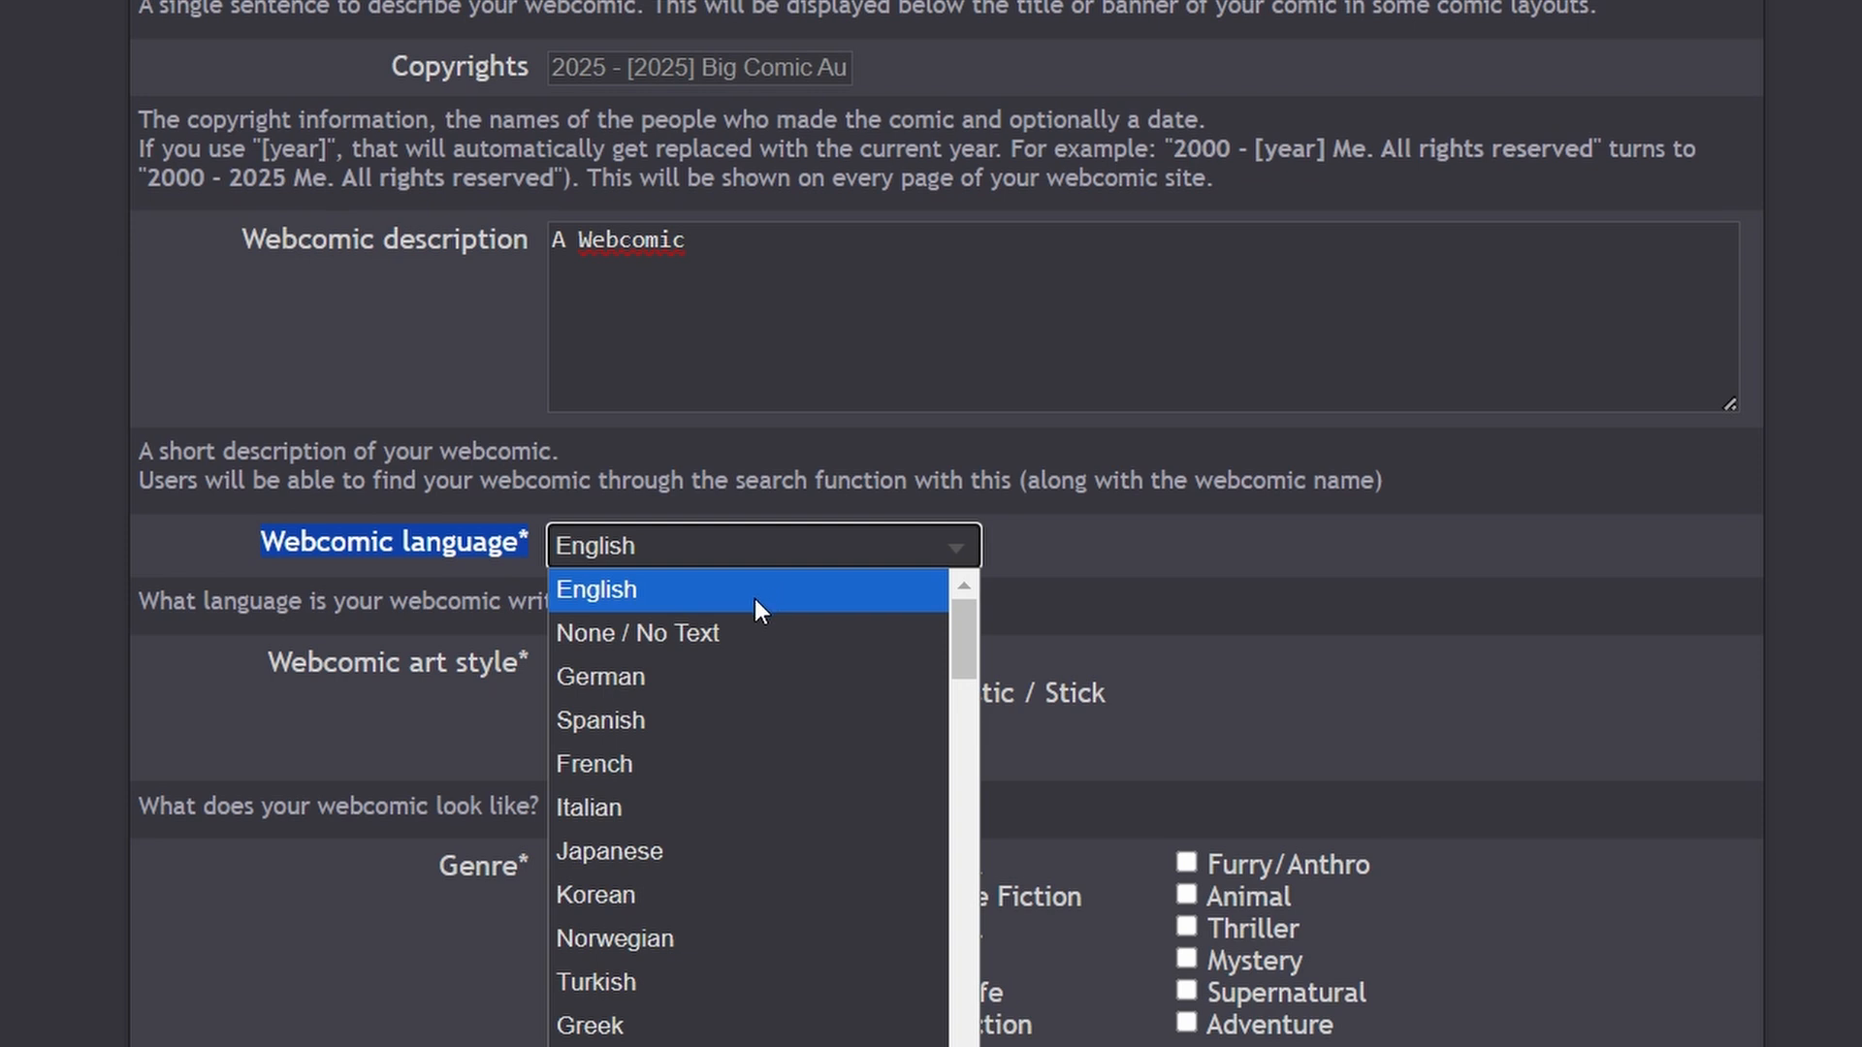
{"action": "left_click", "coordinate": [700, 604]}
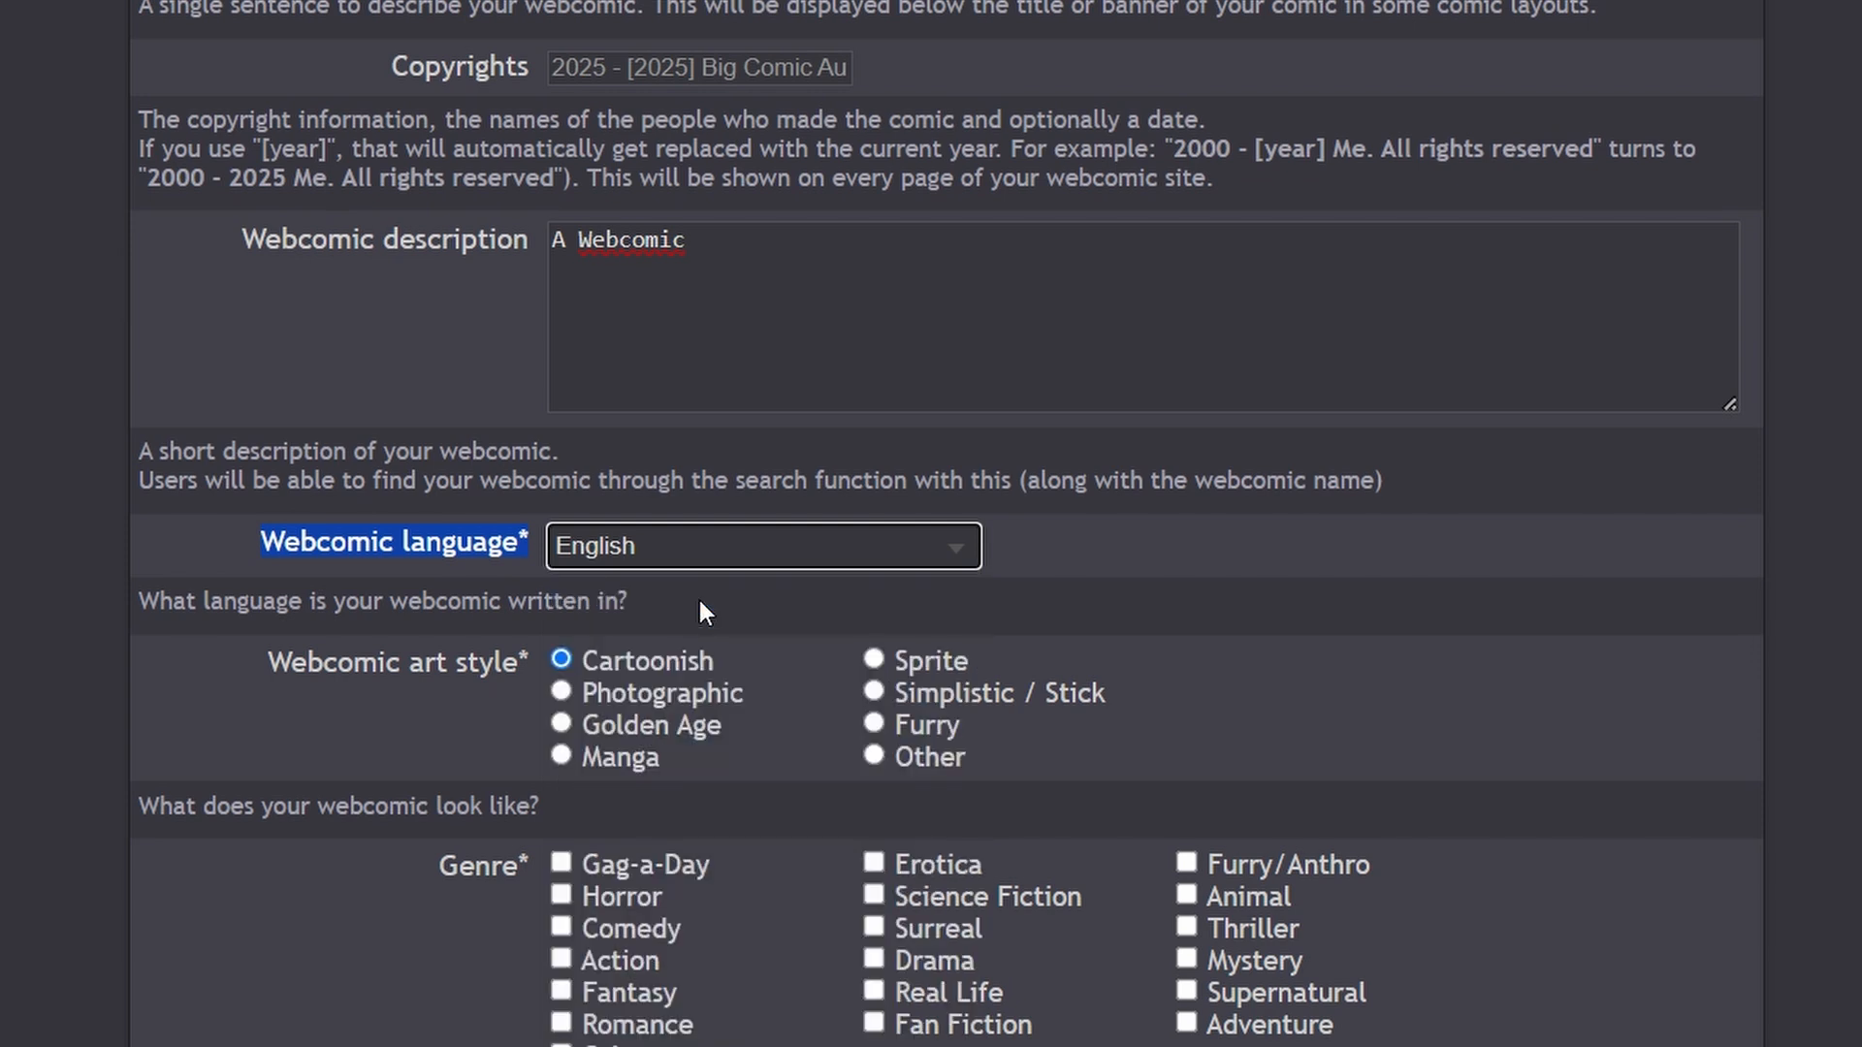
{"action": "left_click", "coordinate": [737, 555]}
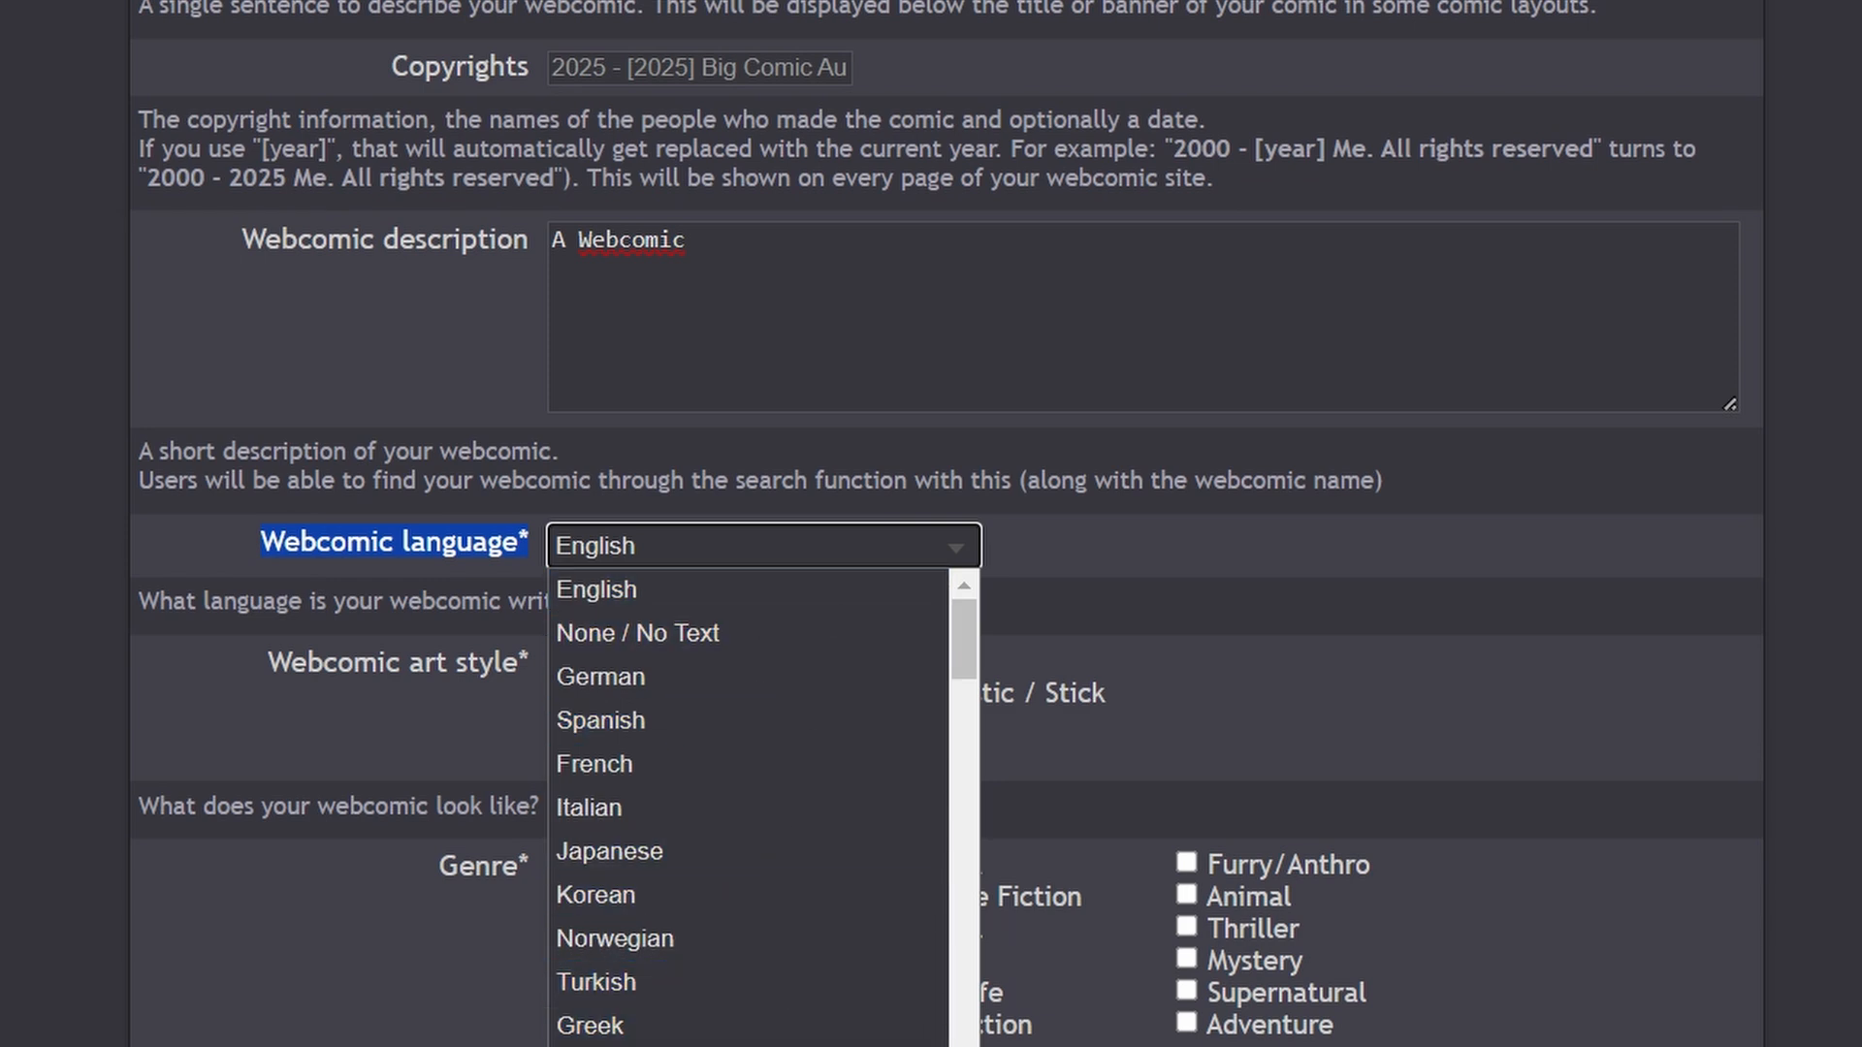
{"action": "left_click", "coordinate": [1106, 558]}
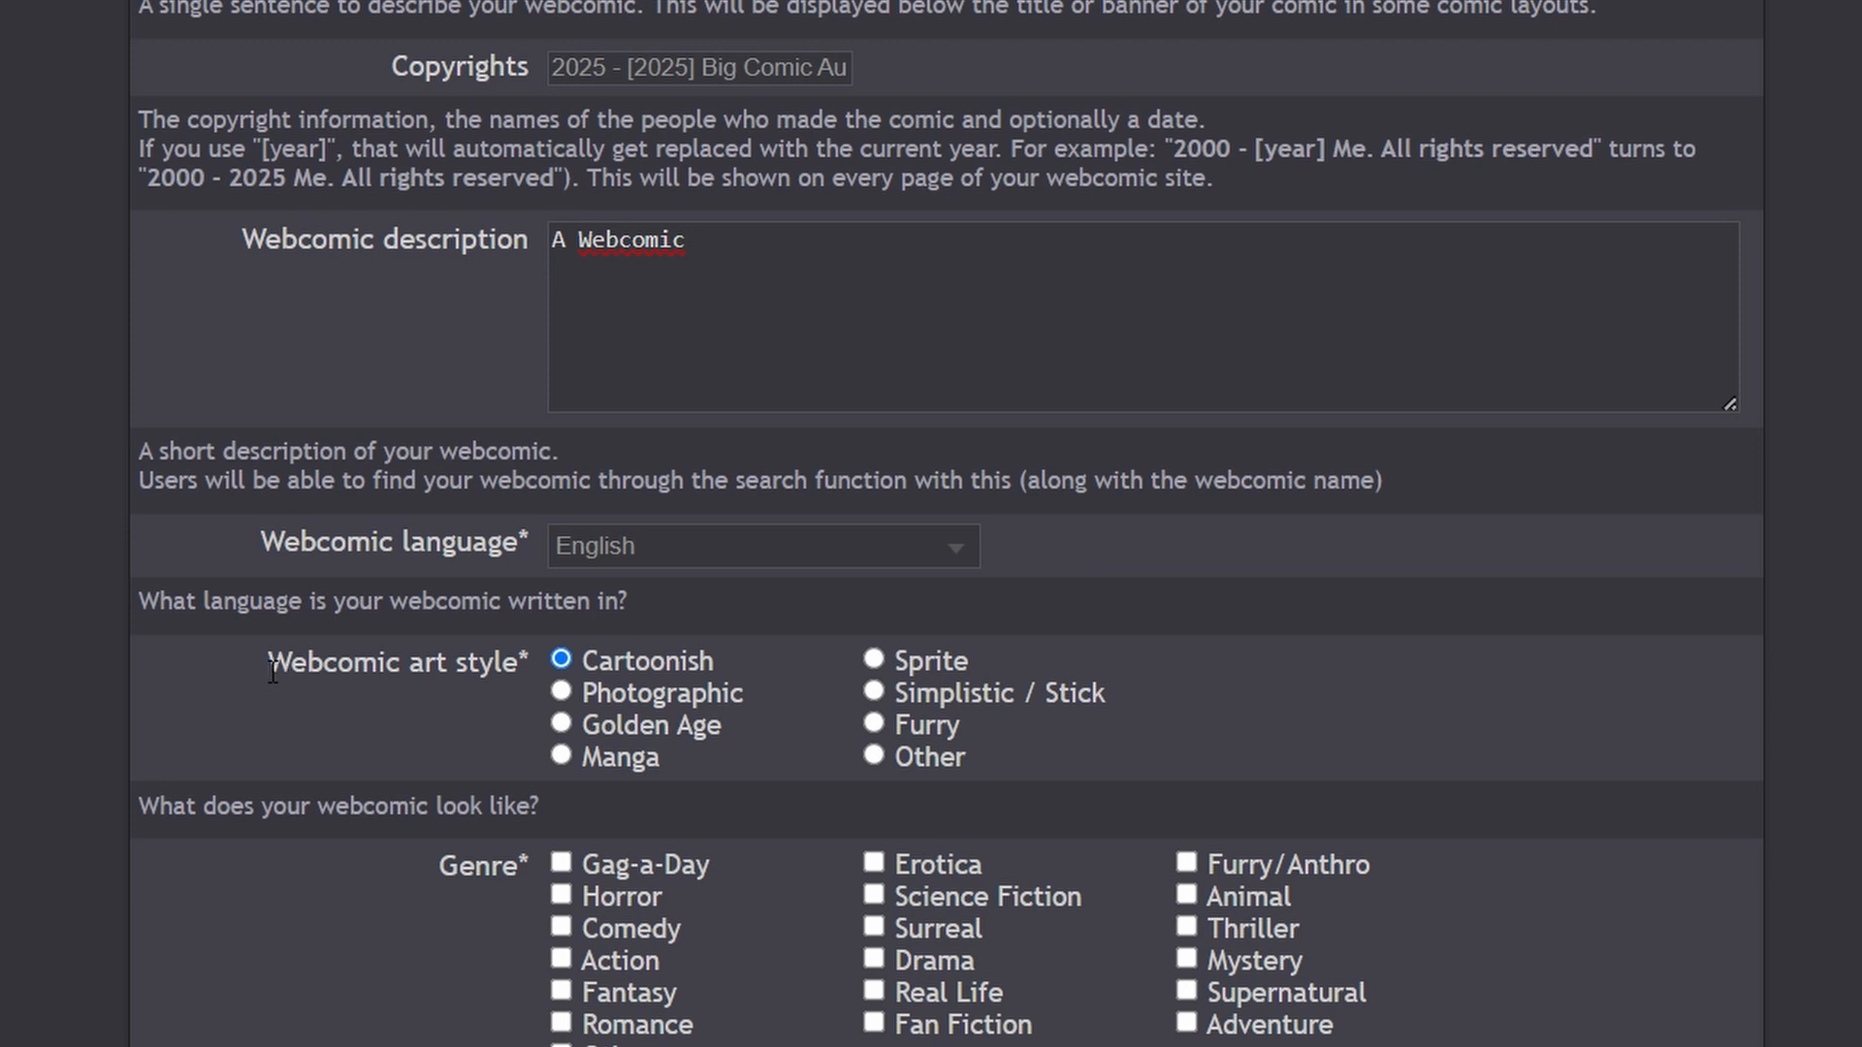
{"action": "left_click_drag", "start_coordinate": [270, 669], "coordinate": [502, 676]}
{"action": "scroll", "coordinate": [494, 686], "scroll_direction": "down", "scroll_amount": 2}
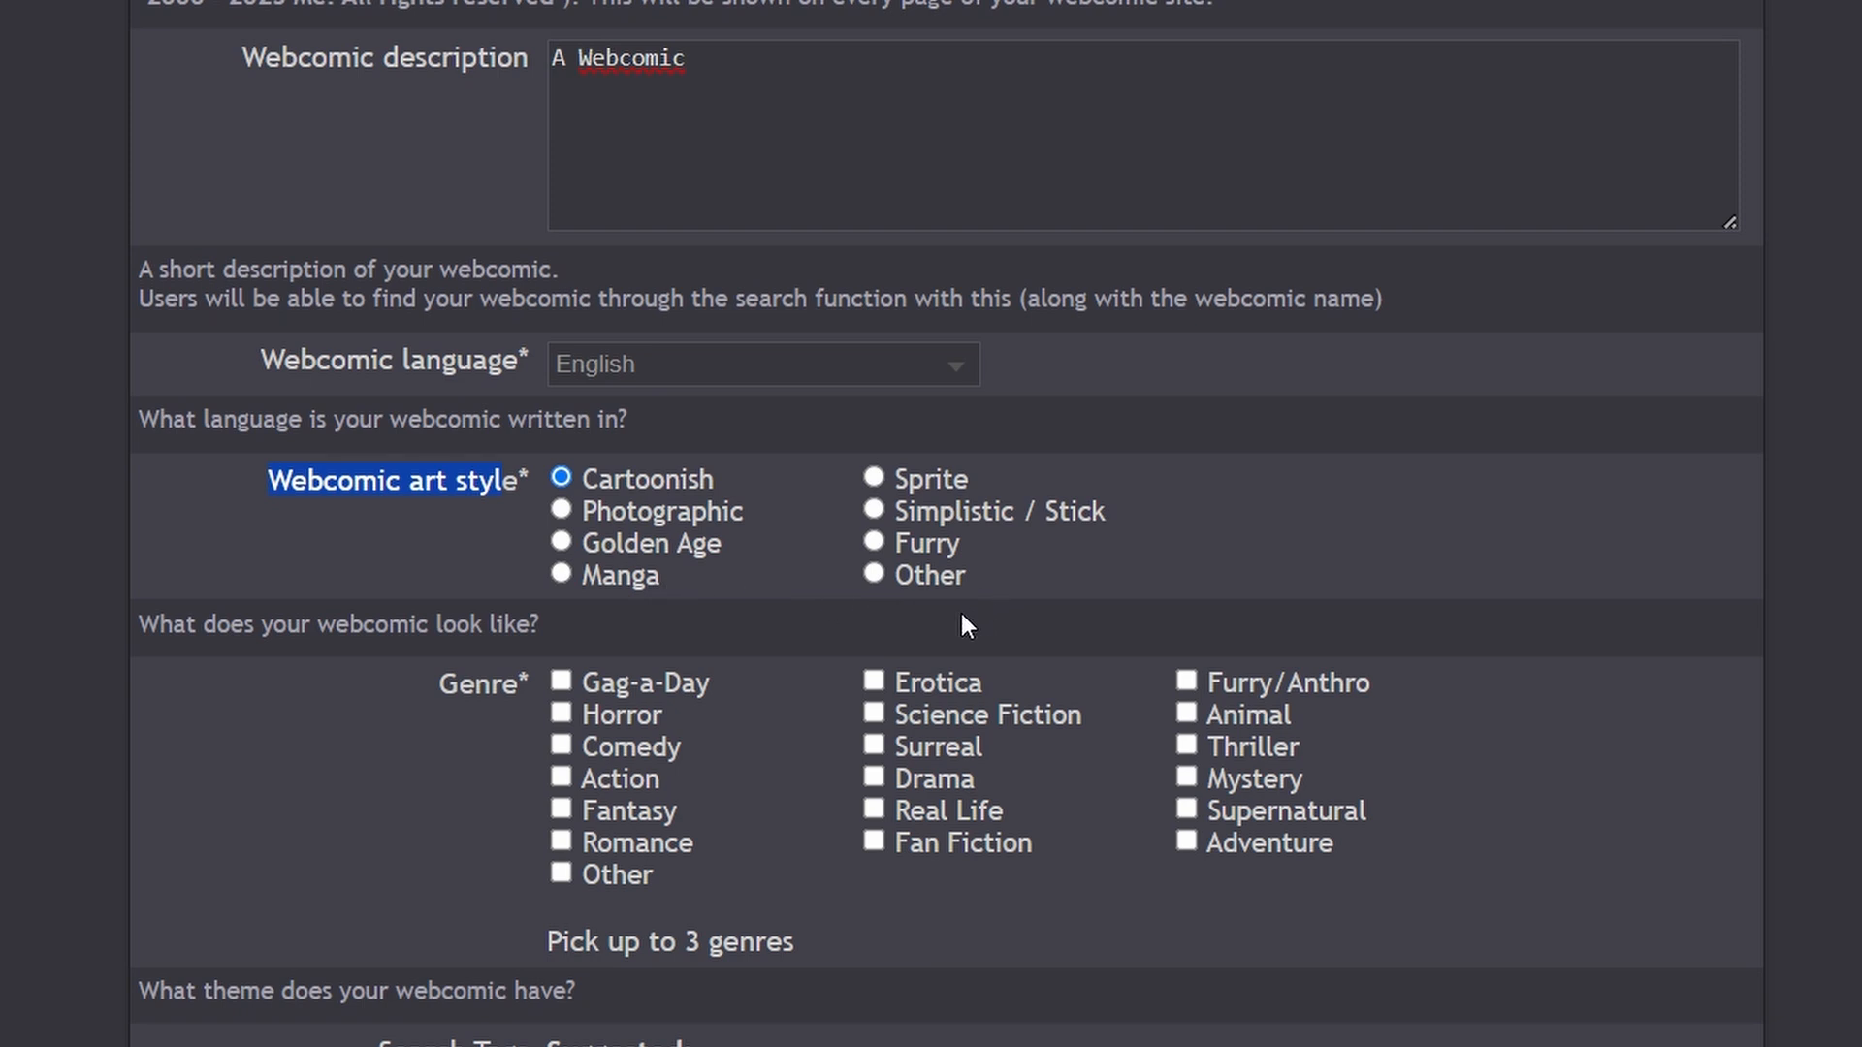
{"action": "left_click", "coordinate": [486, 481]}
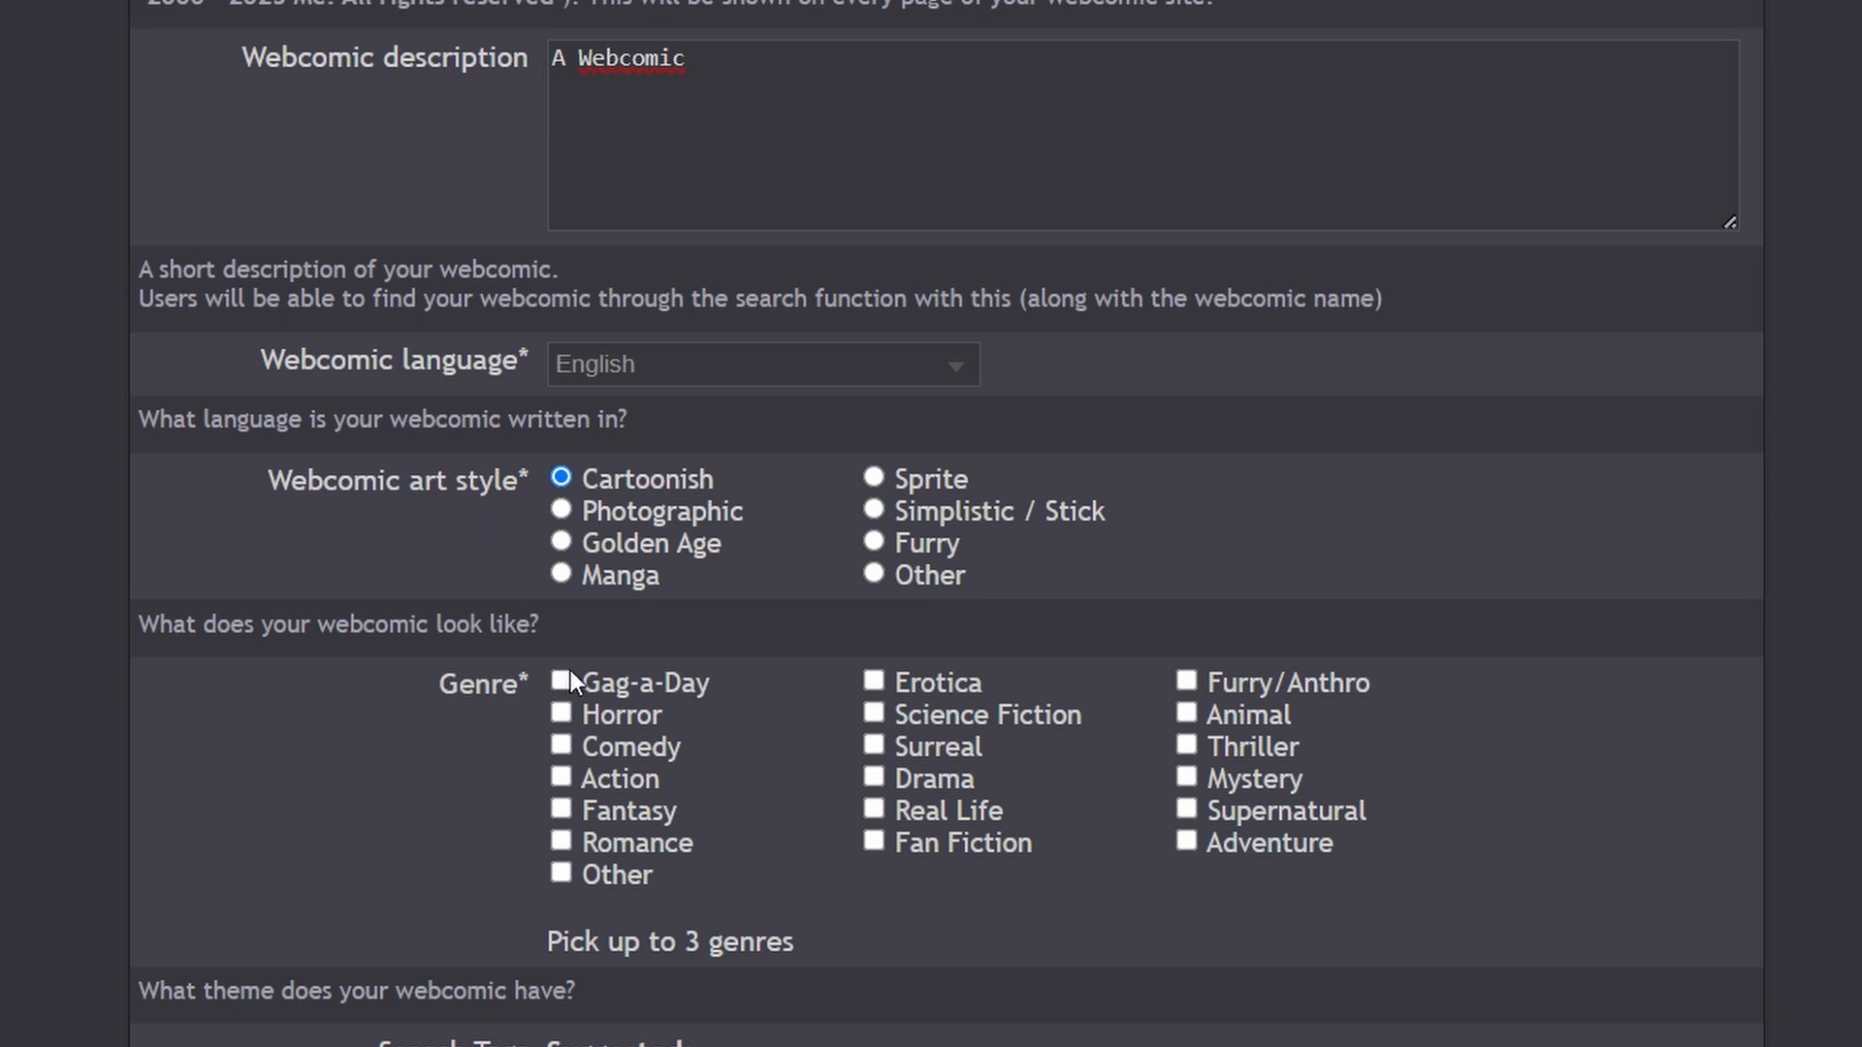
Step: Select Action, Fantasy and Romance as the webcomic's three genres
{"action": "scroll", "coordinate": [570, 681], "scroll_direction": "down", "scroll_amount": 2}
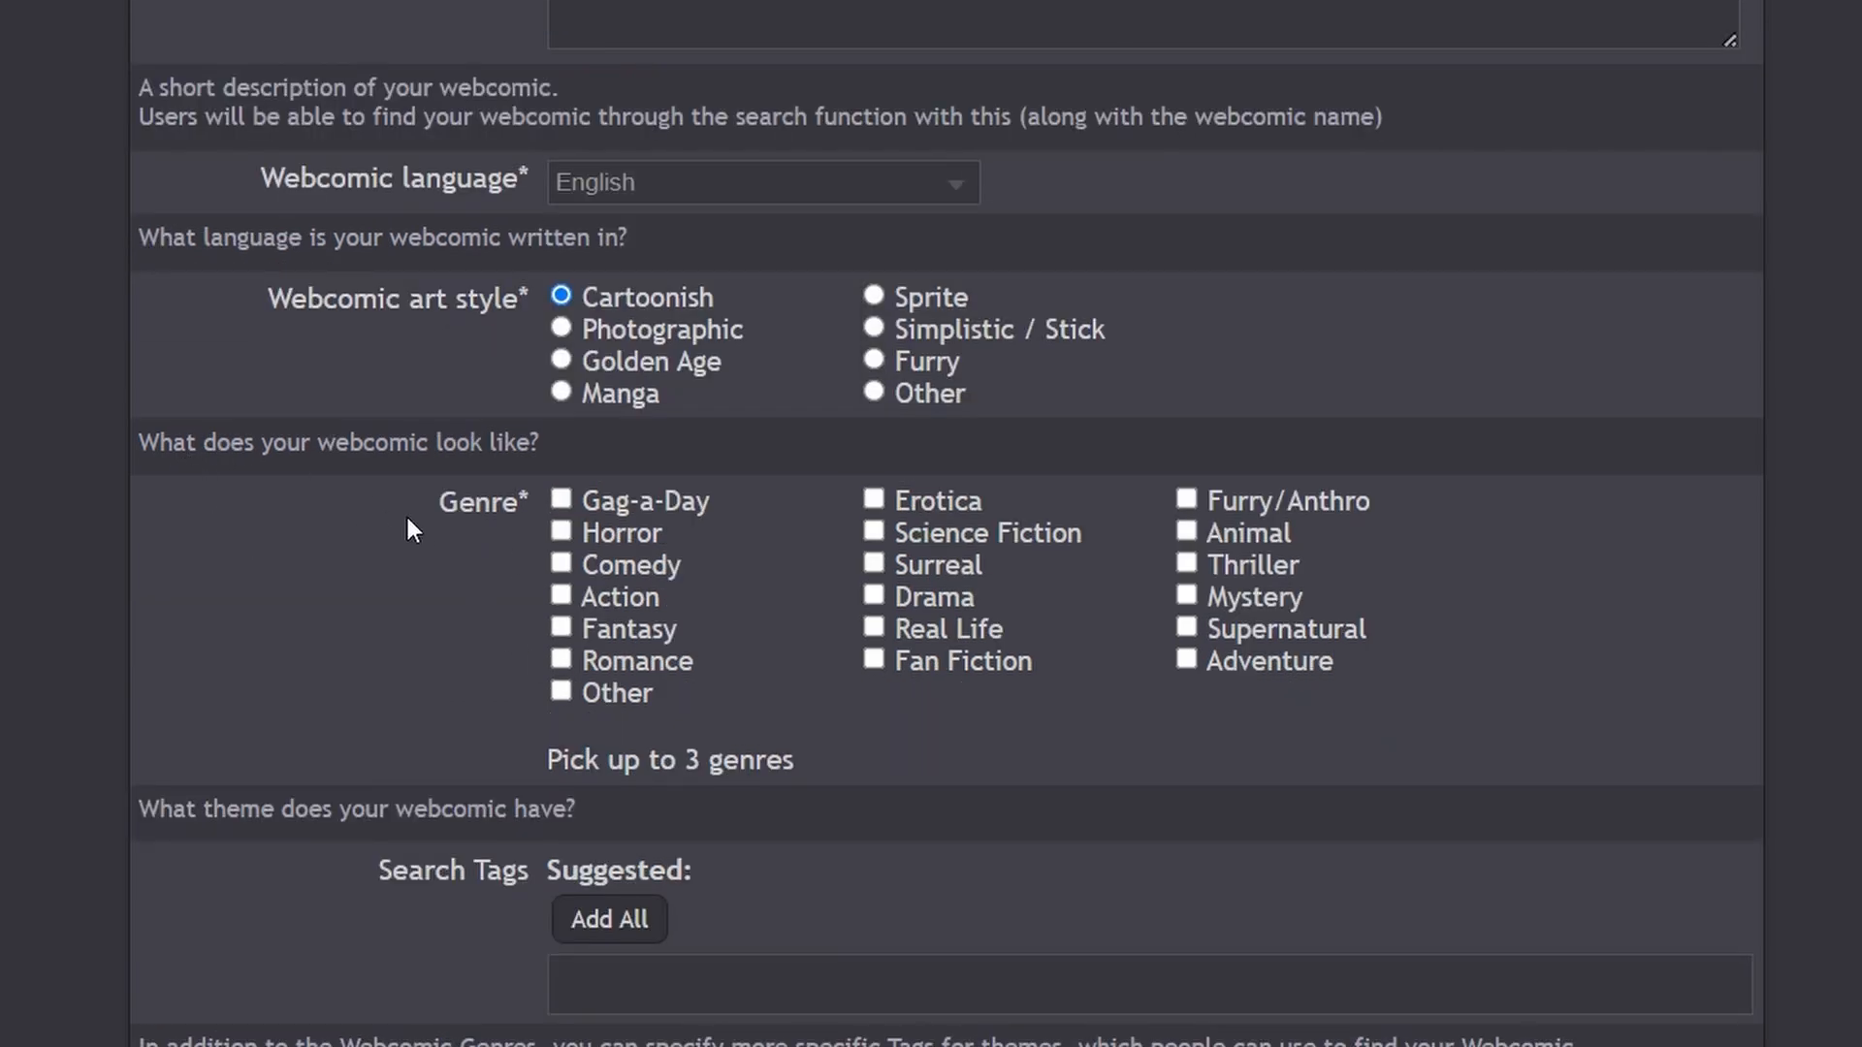
{"action": "left_click_drag", "start_coordinate": [457, 511], "coordinate": [530, 505]}
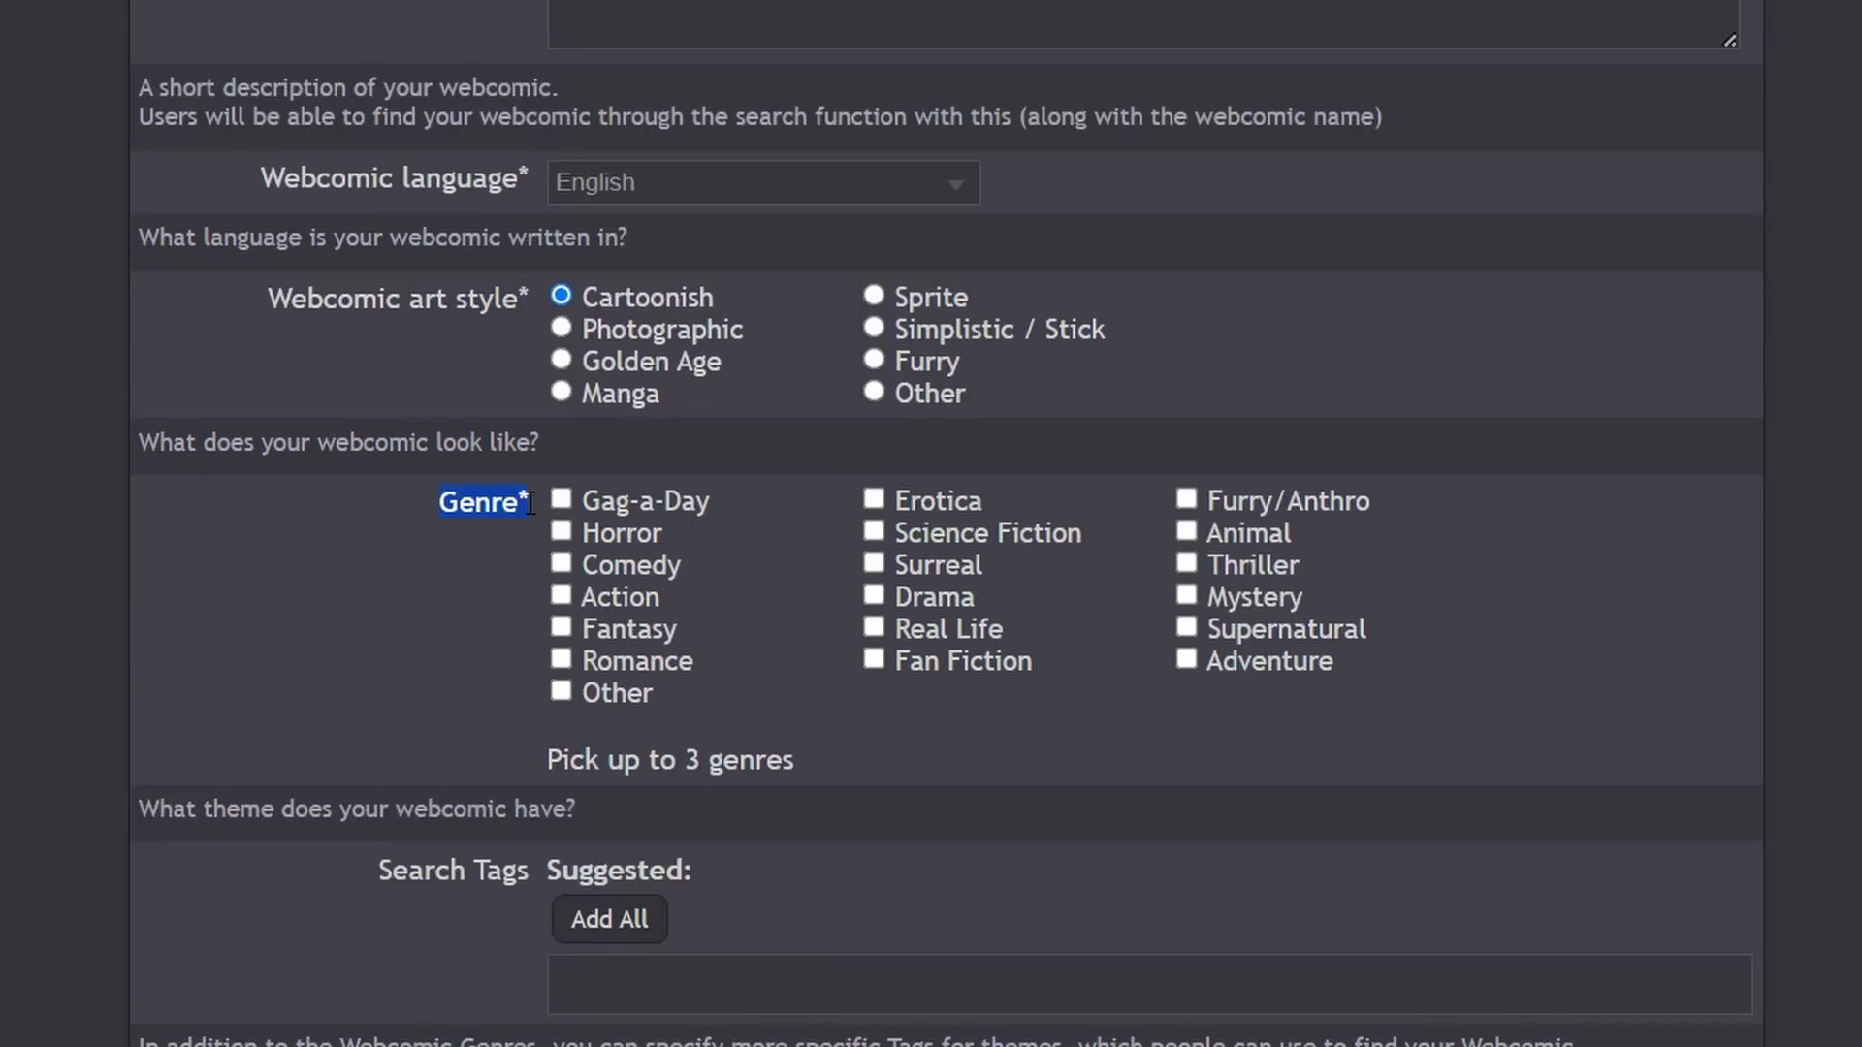
{"action": "left_click_drag", "start_coordinate": [541, 764], "coordinate": [818, 764]}
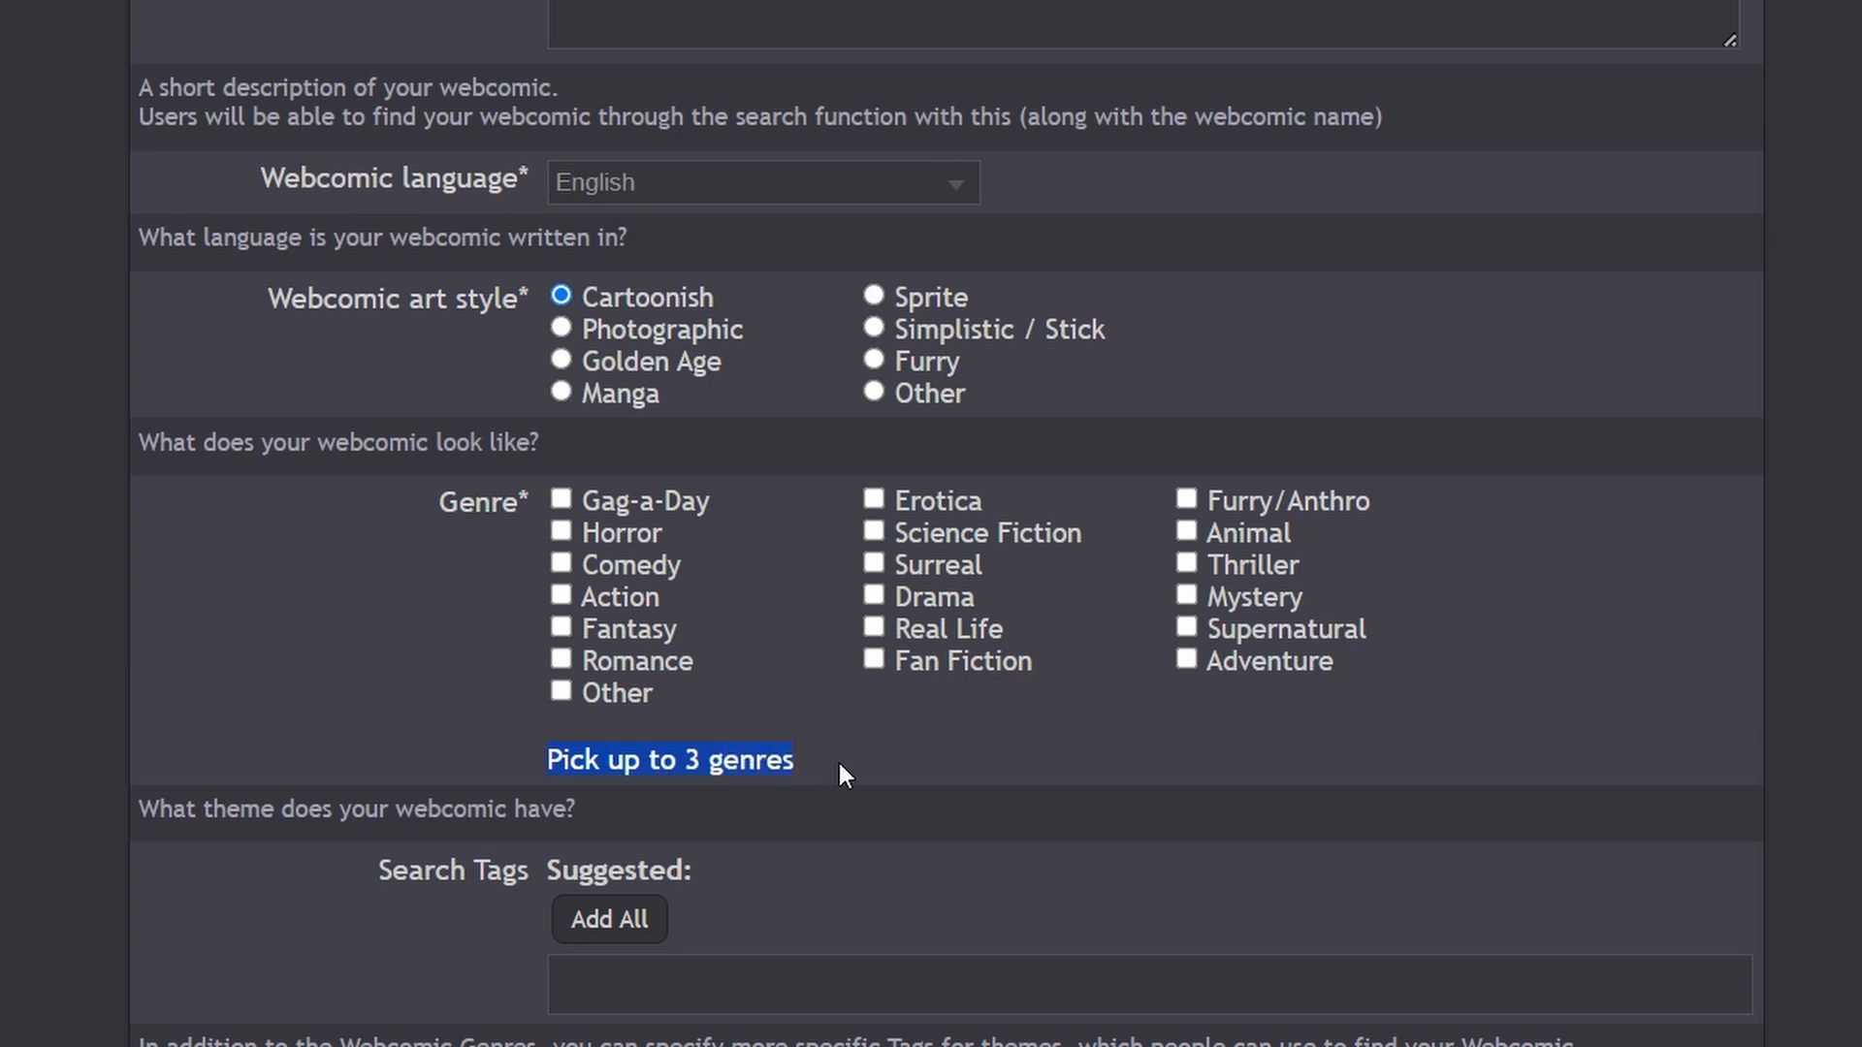
{"action": "left_click", "coordinate": [840, 765]}
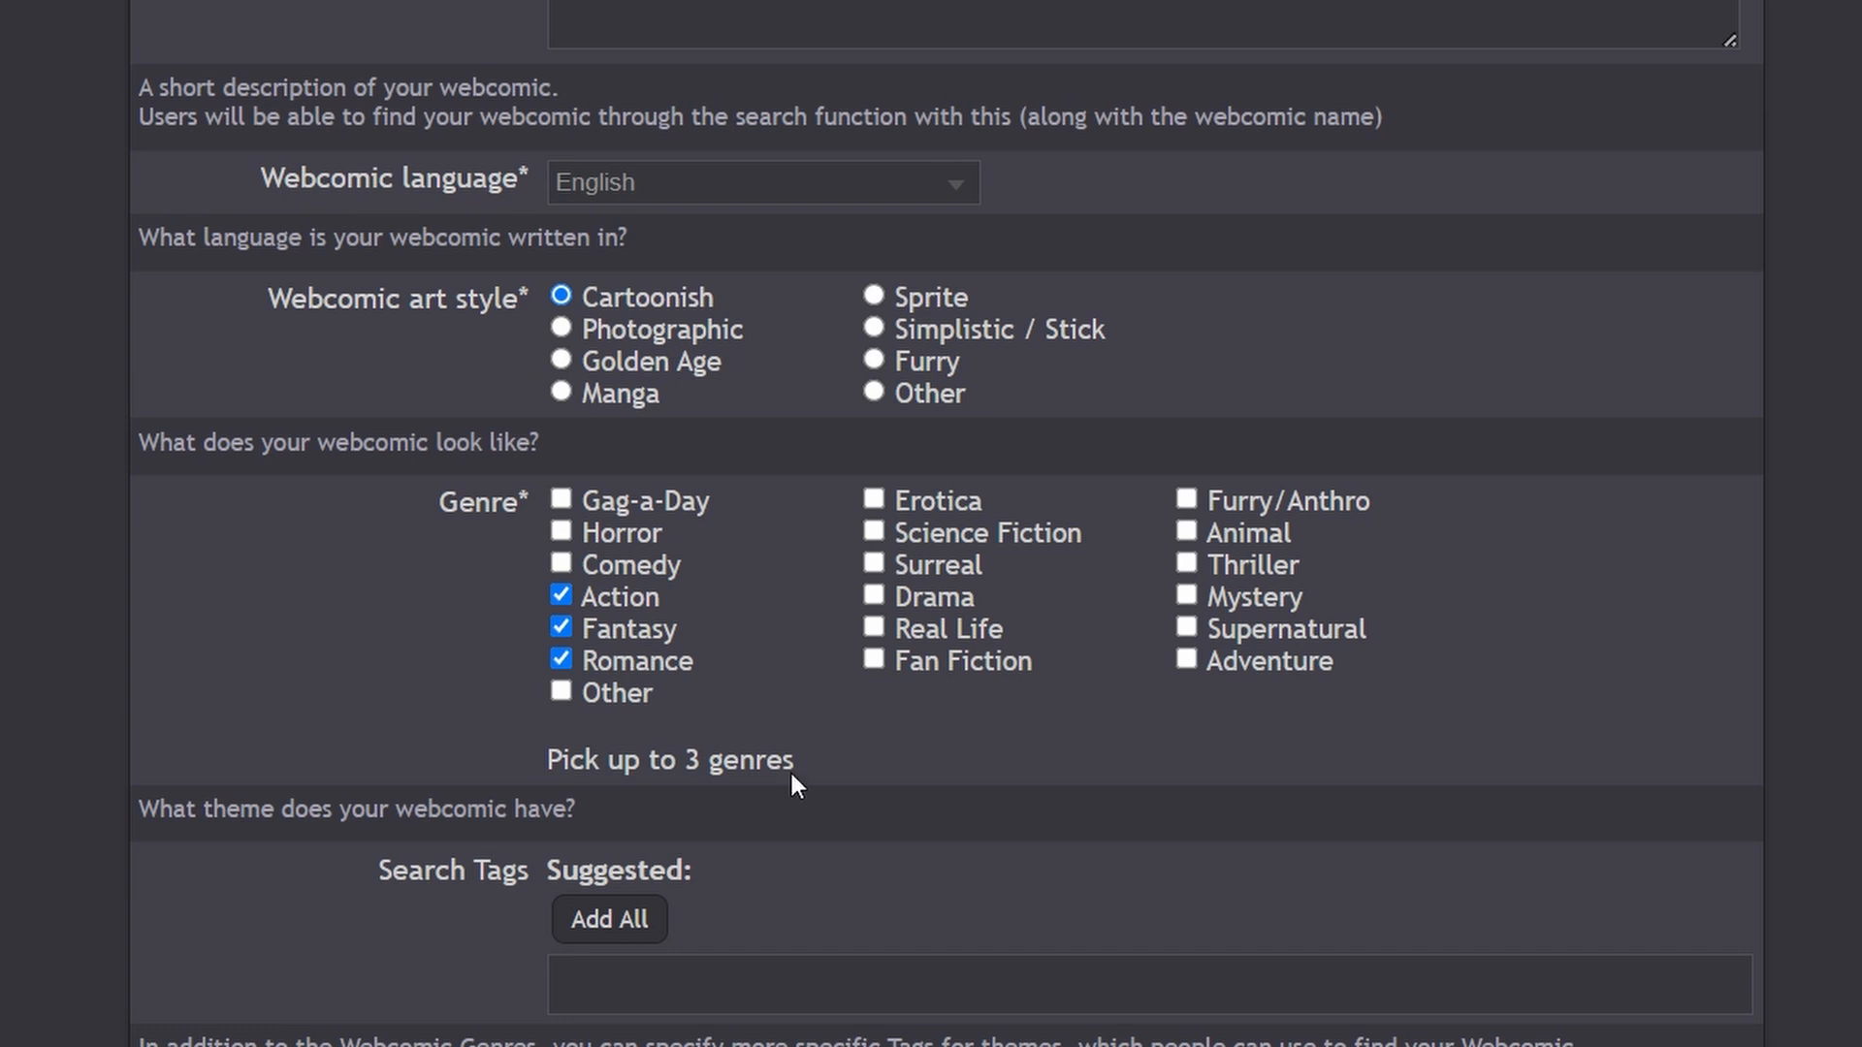
{"action": "left_click_drag", "start_coordinate": [551, 761], "coordinate": [821, 767]}
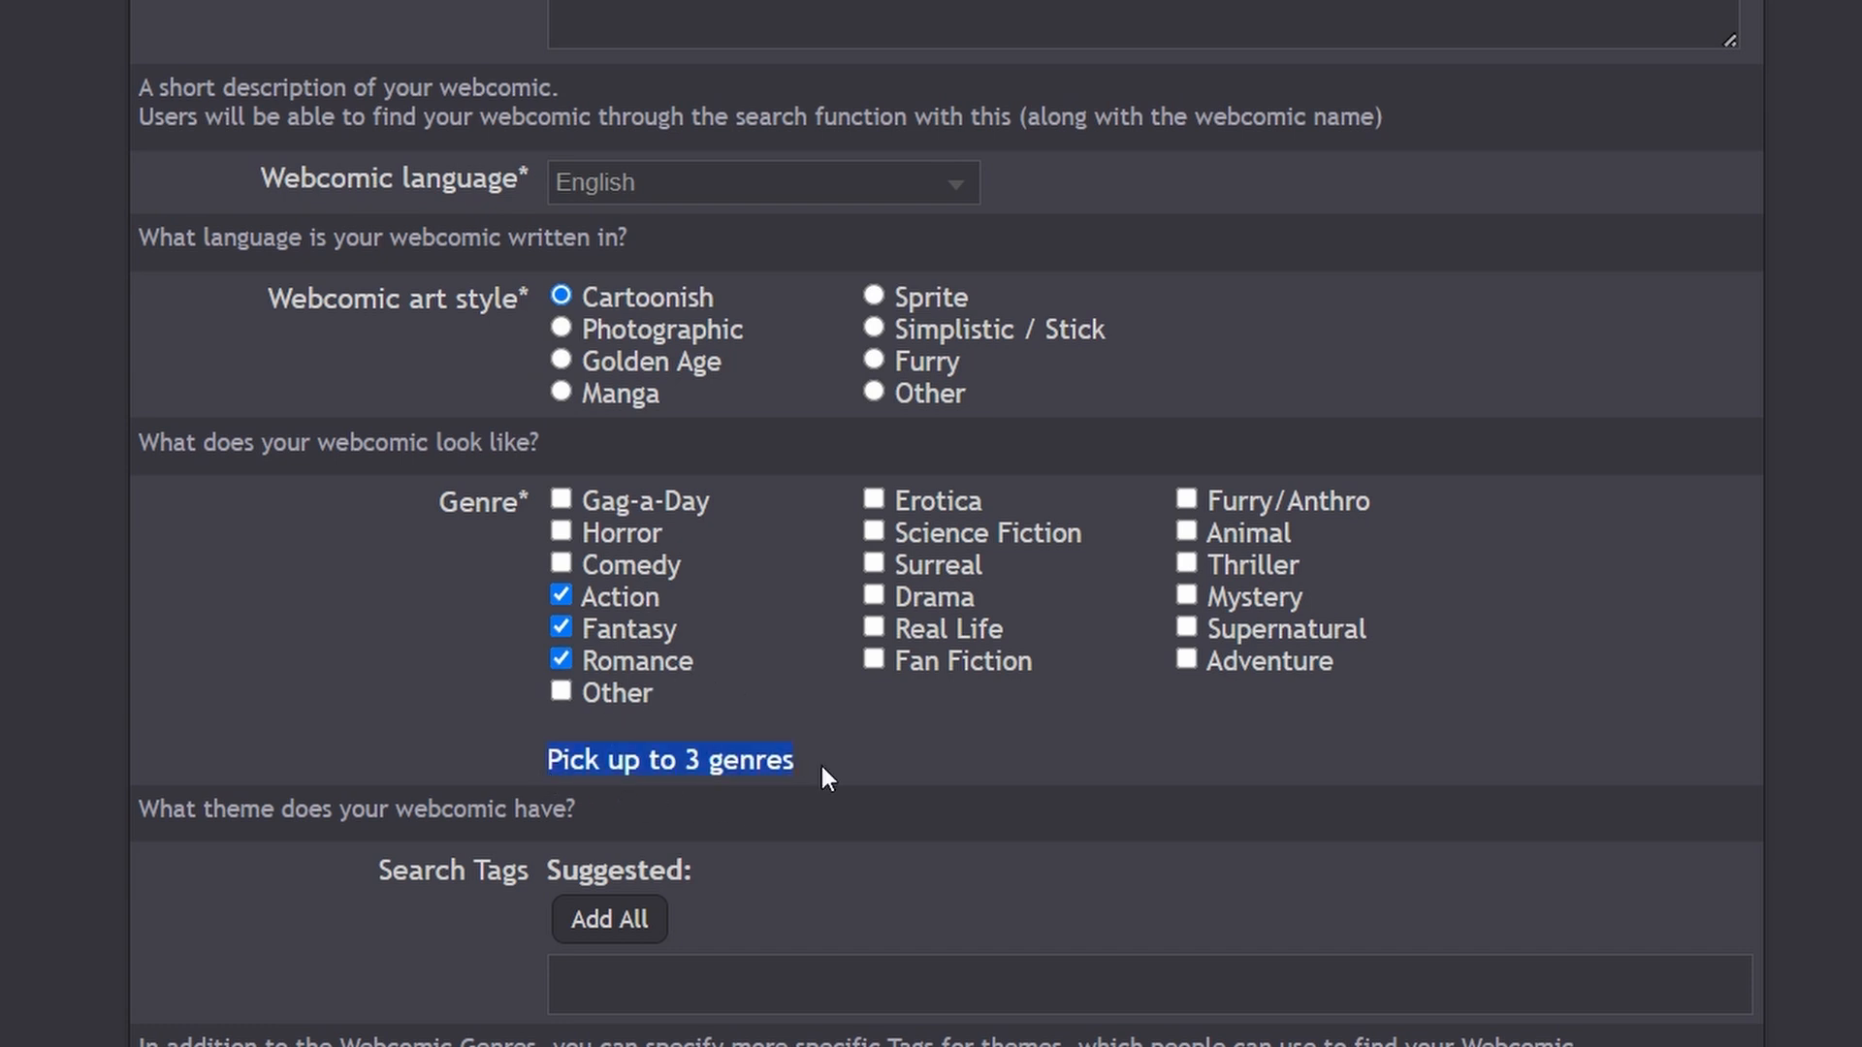
{"action": "left_click", "coordinate": [417, 718]}
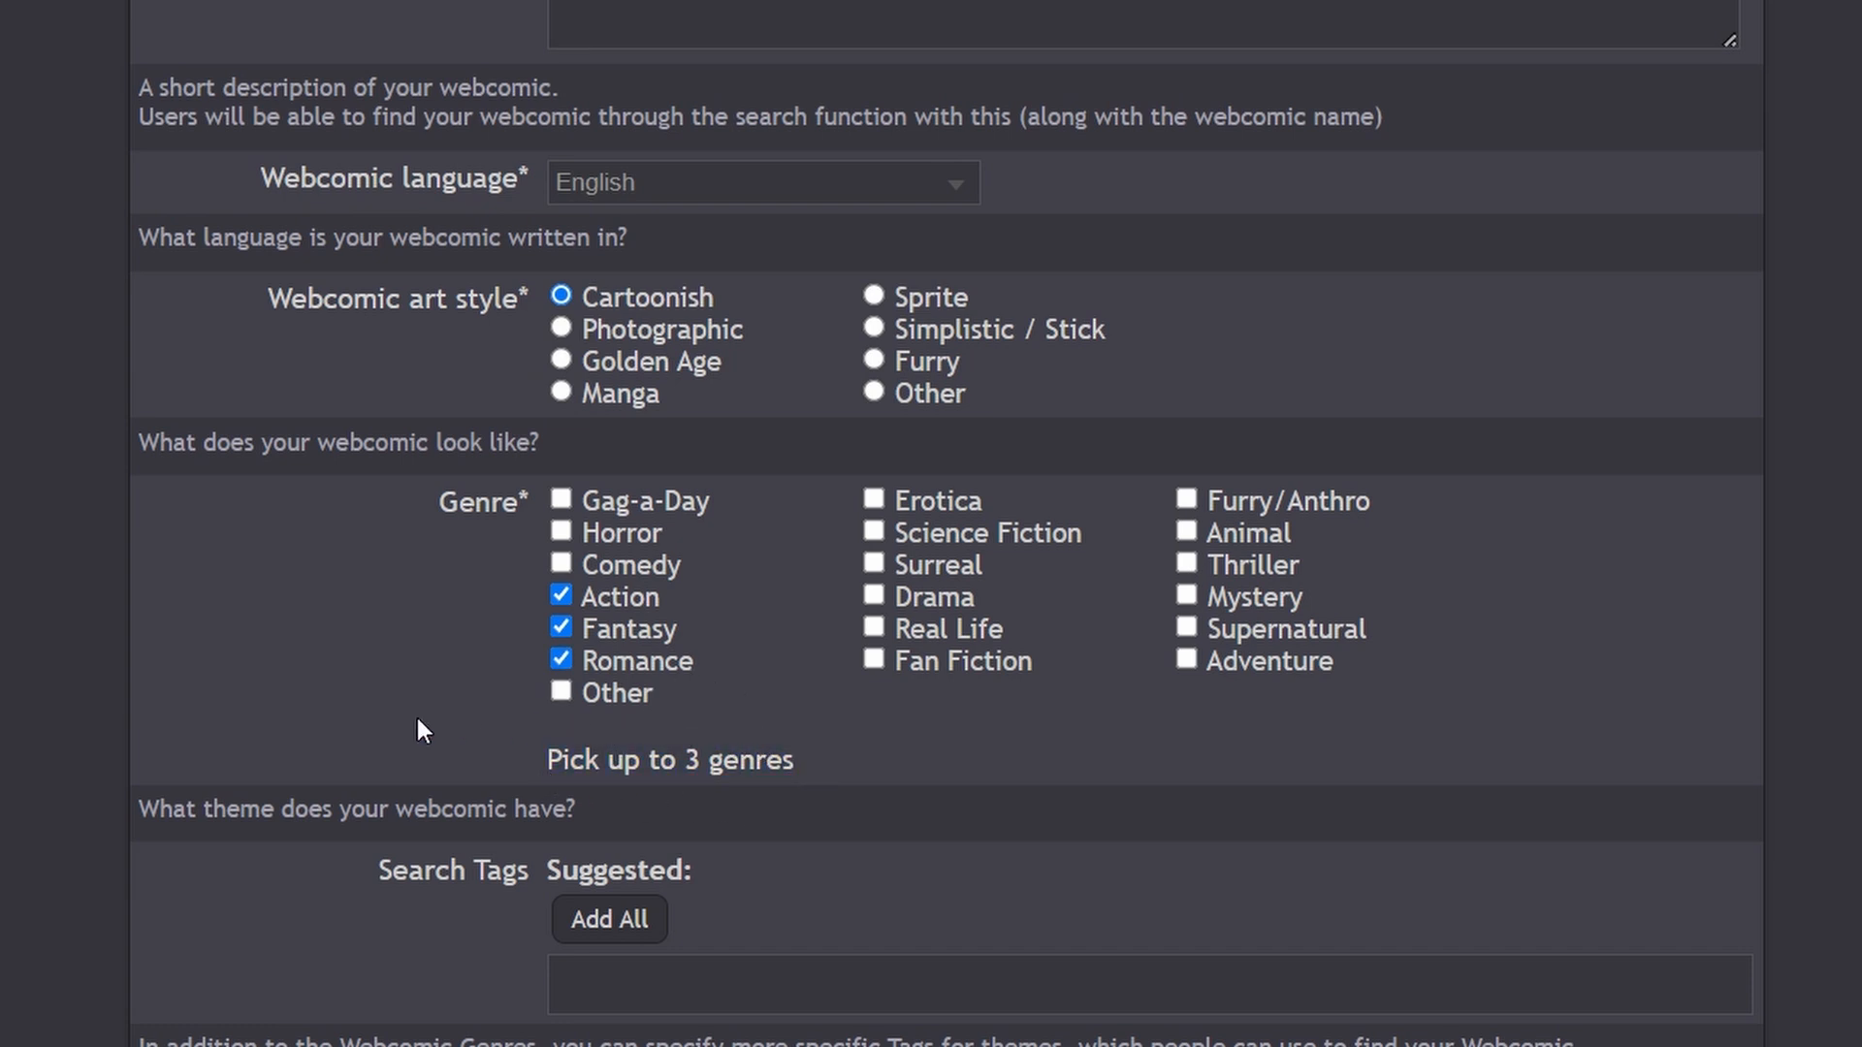
Step: Add Superhero, Whimsical and Lovecraftian as separate search tags for the webcomic
{"action": "scroll", "coordinate": [417, 718], "scroll_direction": "down", "scroll_amount": 3}
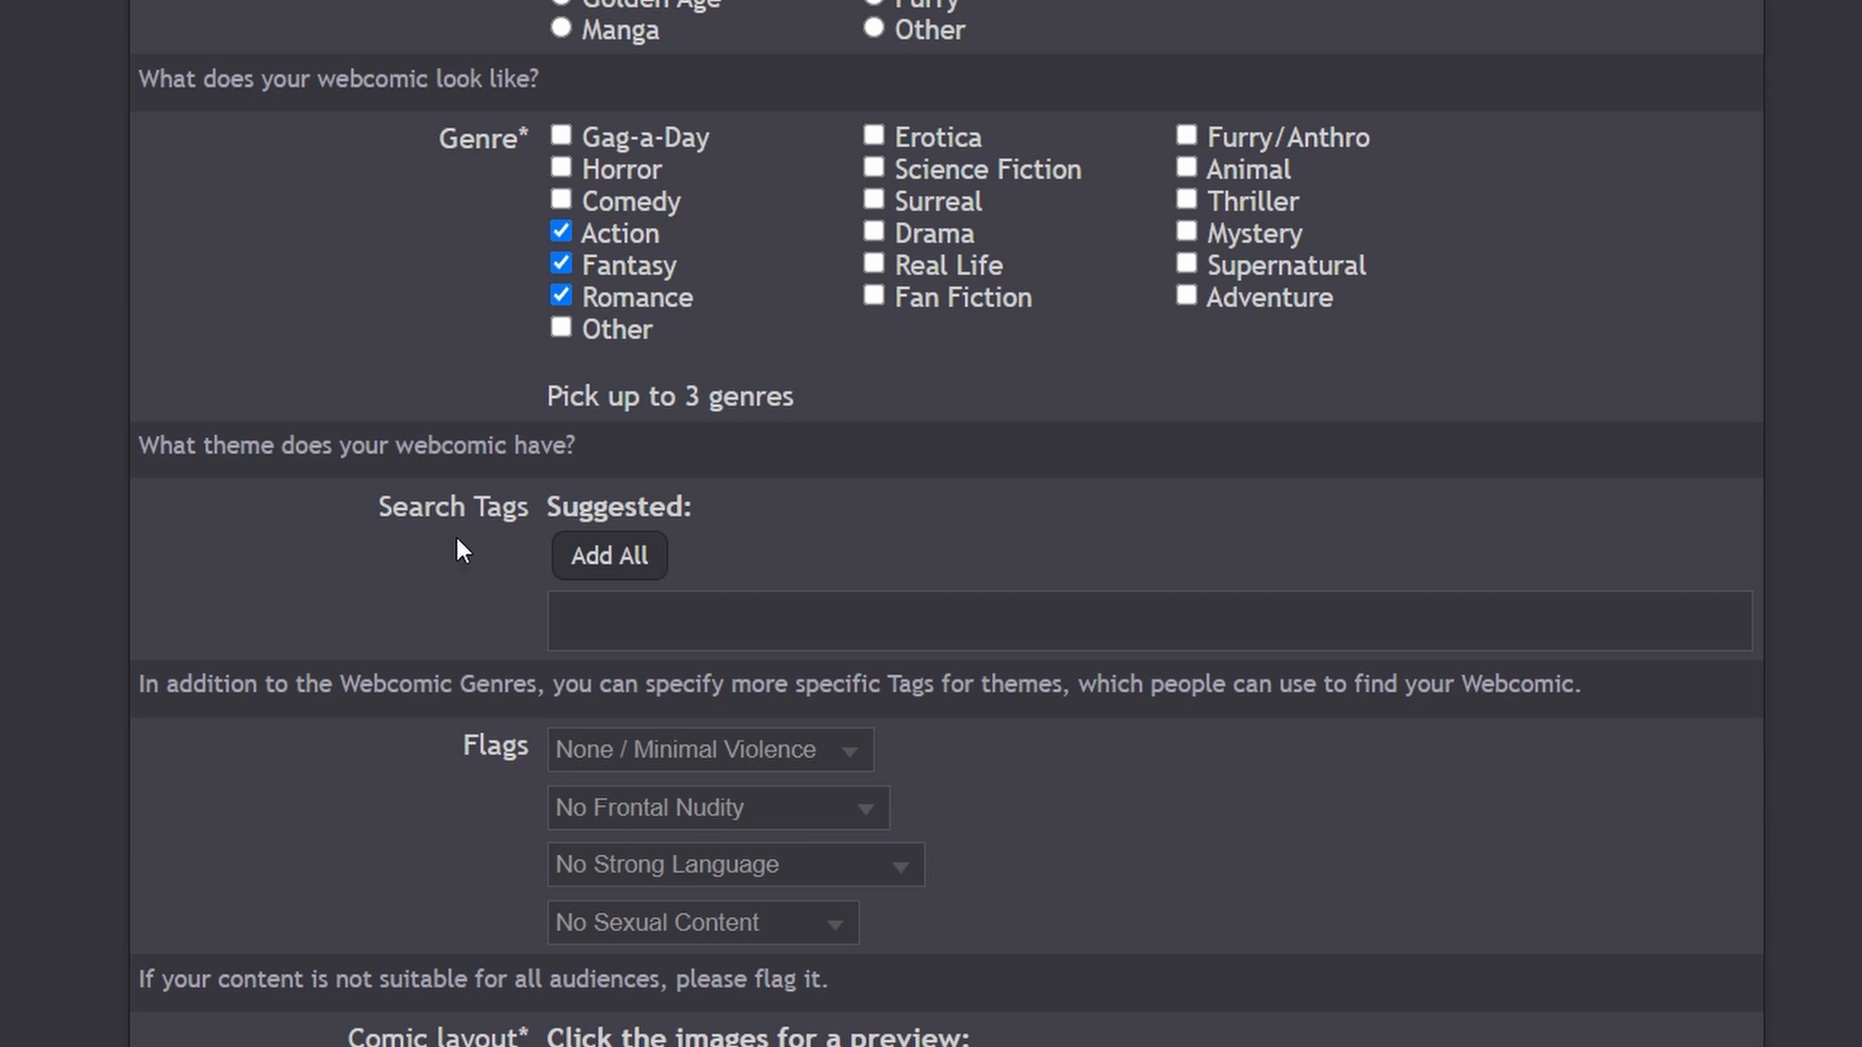
{"action": "left_click_drag", "start_coordinate": [427, 510], "coordinate": [645, 511]}
{"action": "left_click", "coordinate": [464, 586]}
{"action": "left_click_drag", "start_coordinate": [193, 684], "coordinate": [997, 696]}
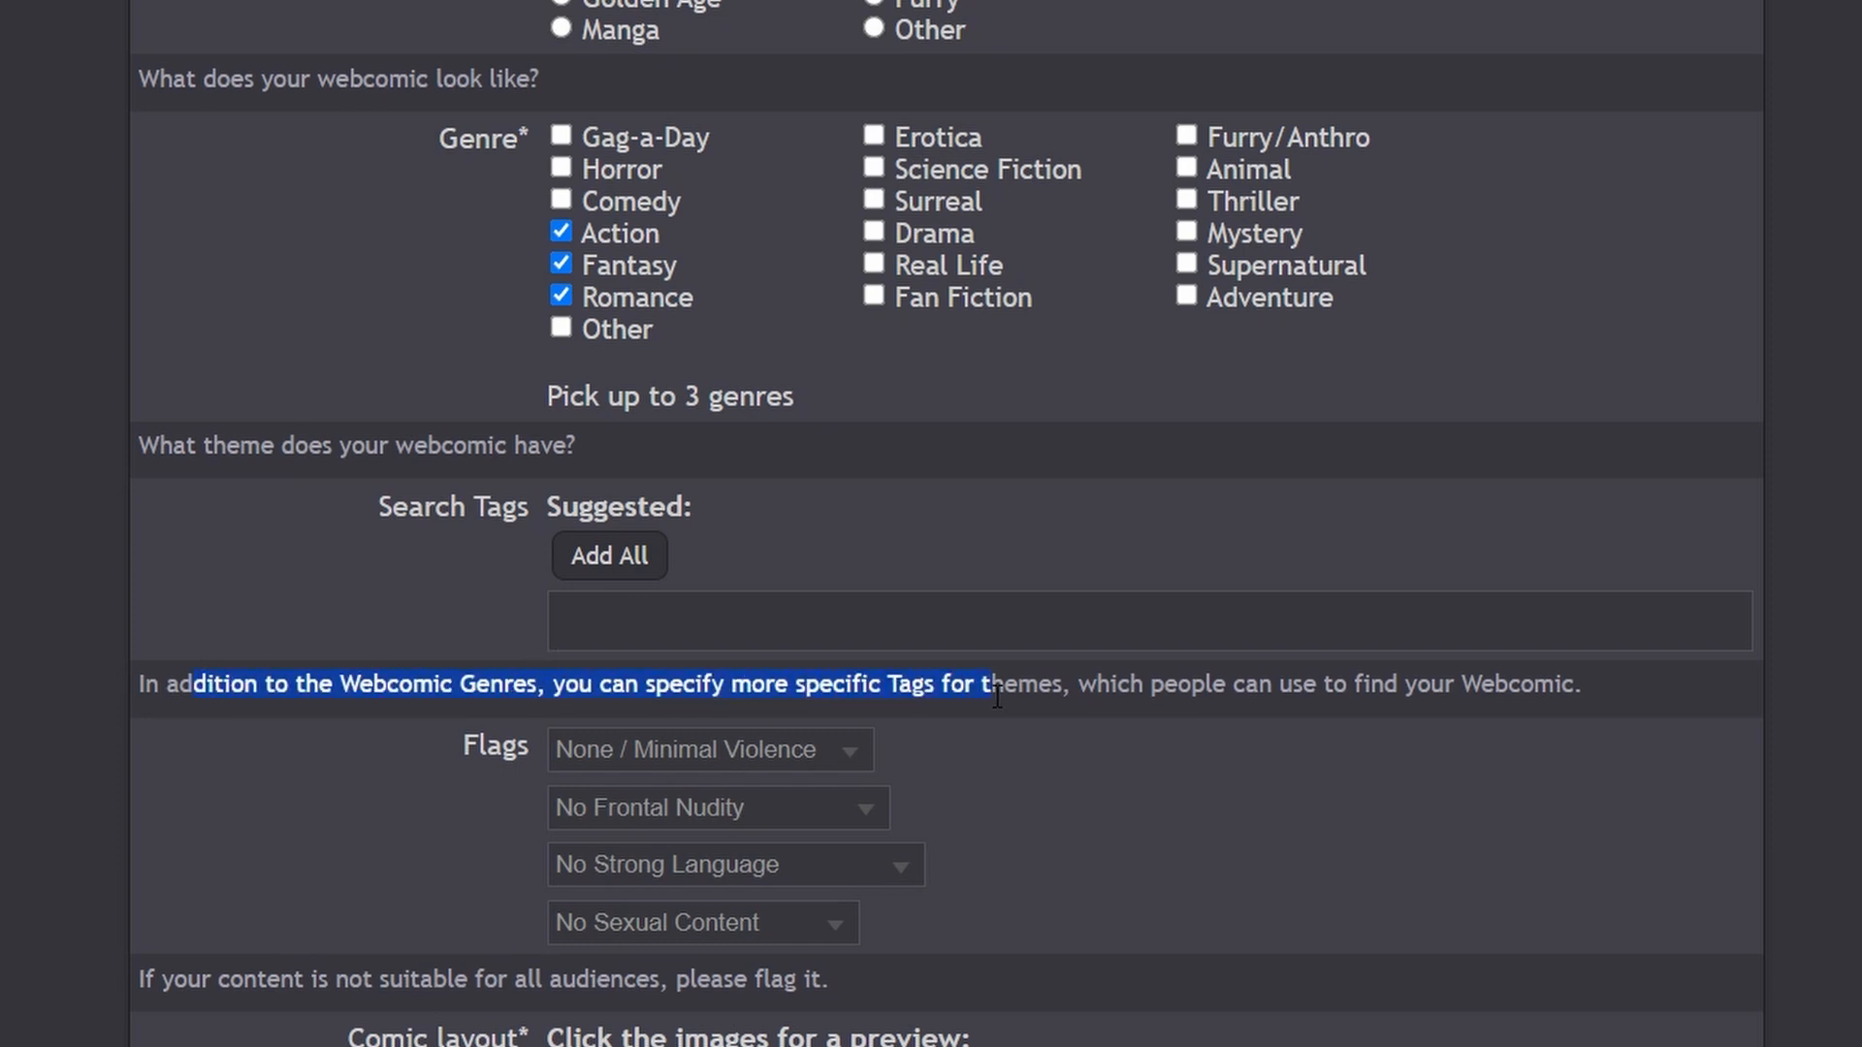
{"action": "left_click", "coordinate": [610, 497]}
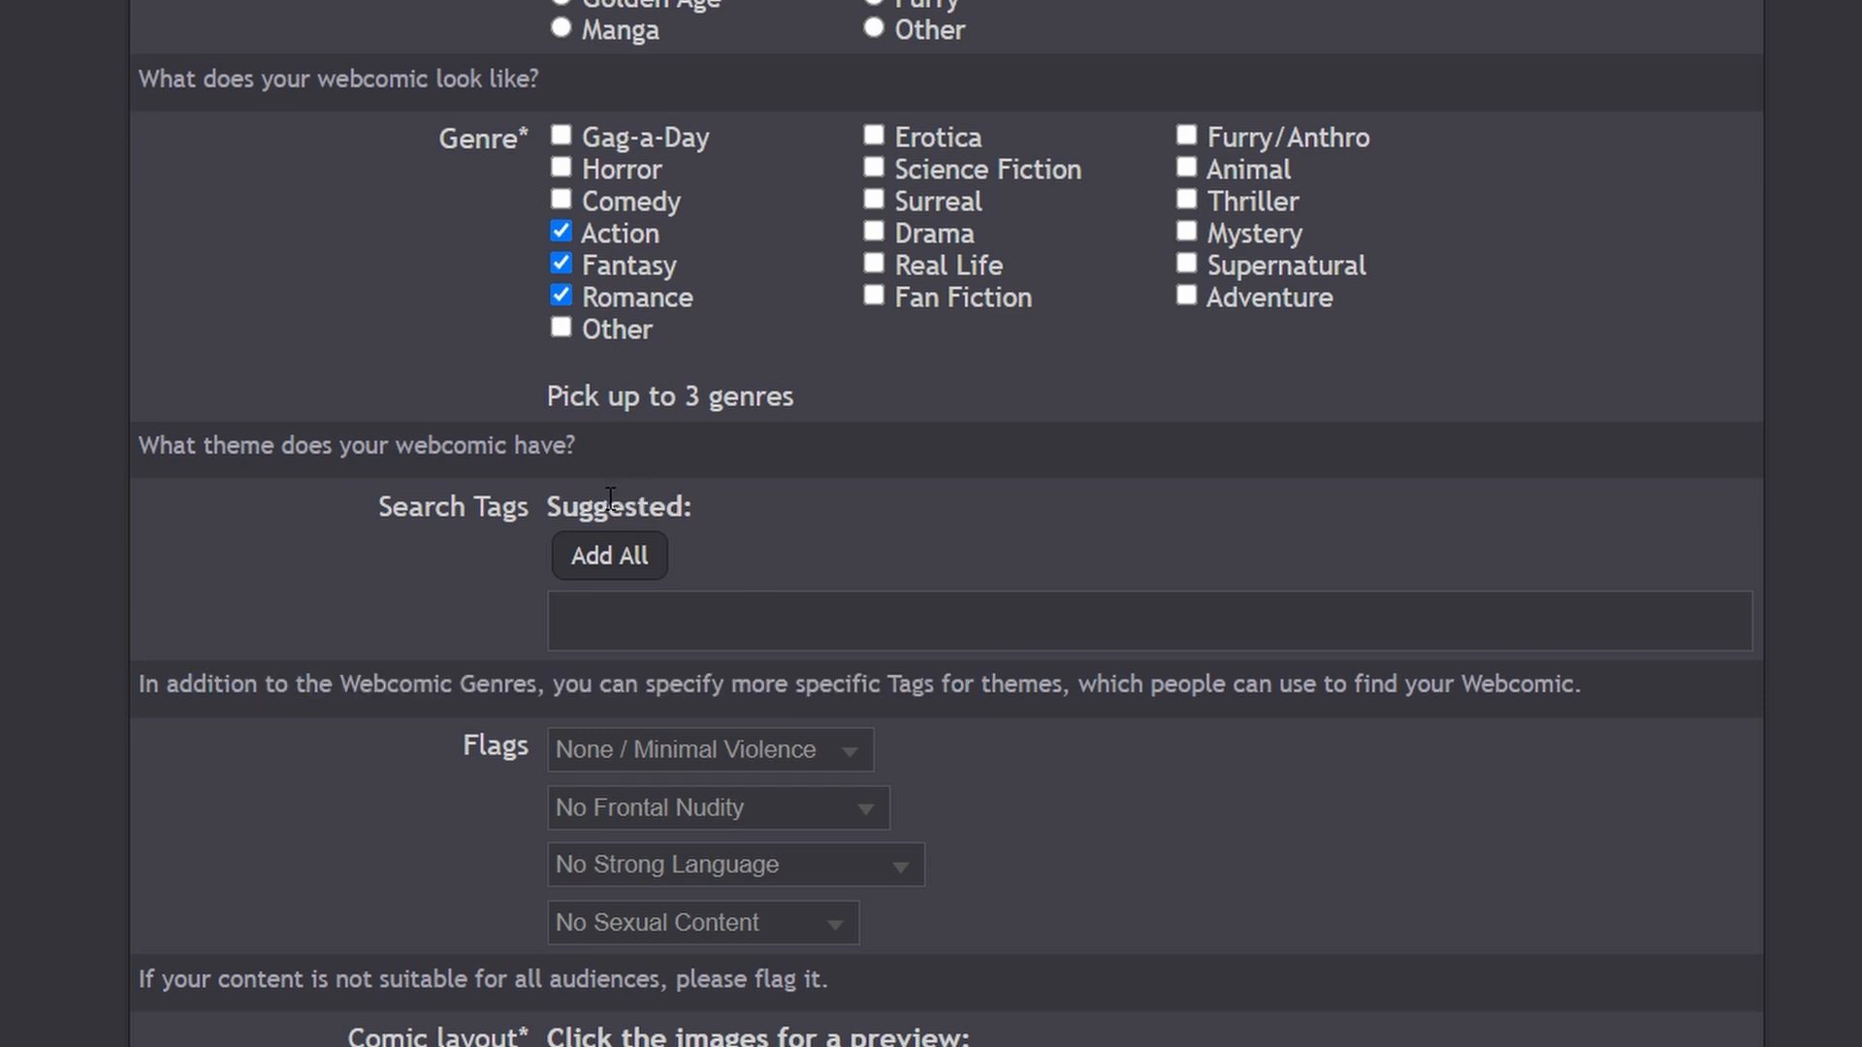
{"action": "left_click", "coordinate": [658, 637]}
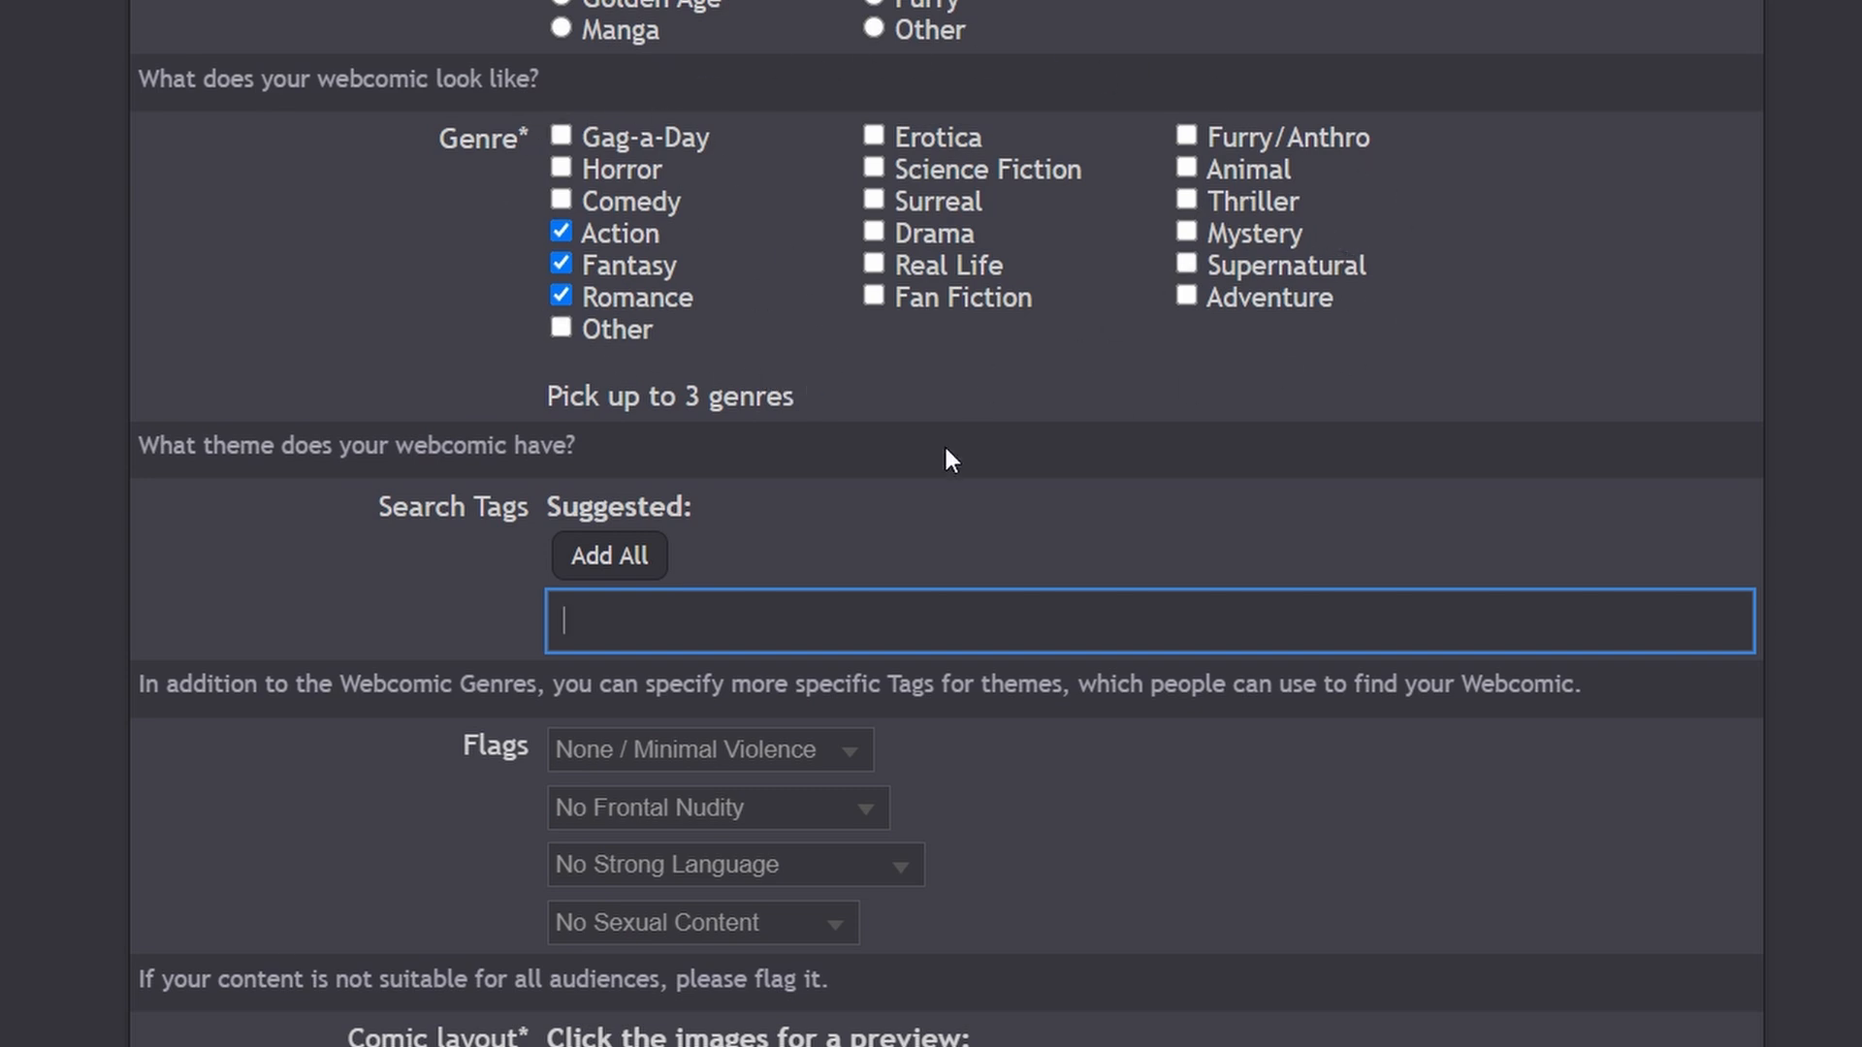
{"action": "type", "text": "Superhero"}
{"action": "key", "text": "Return"}
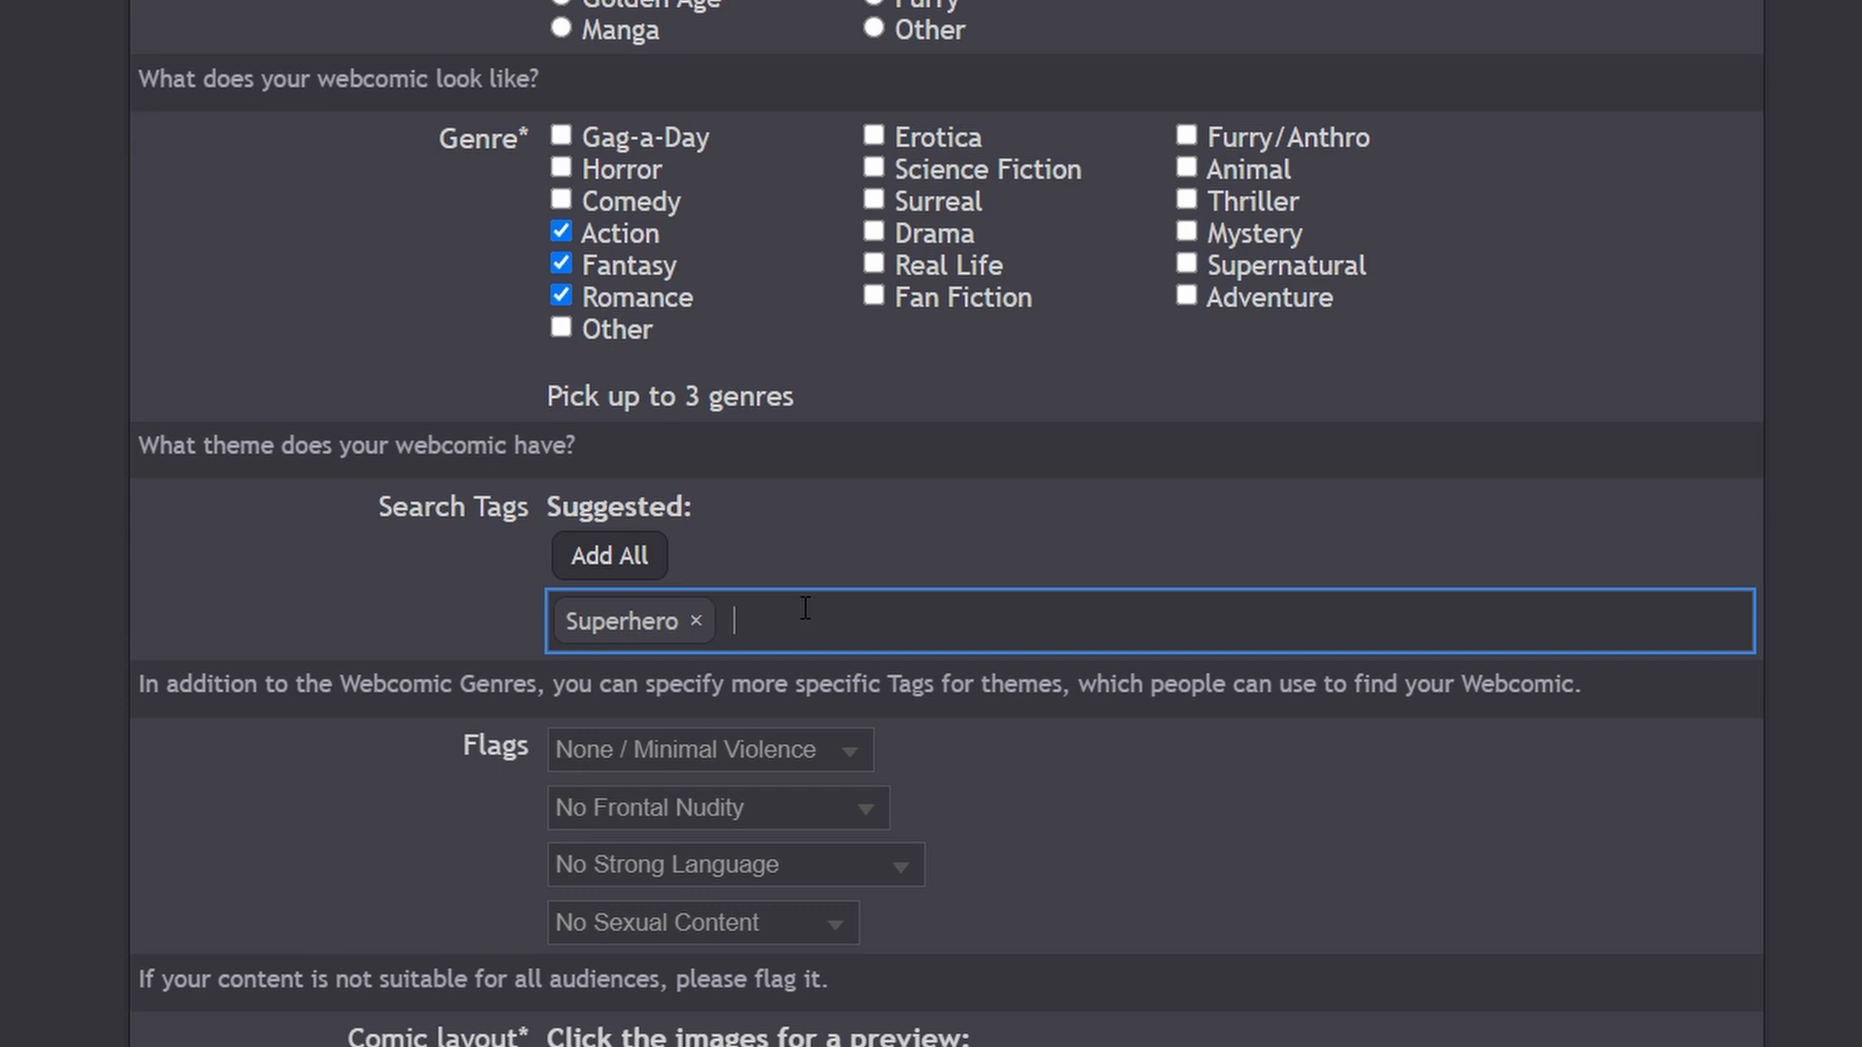
{"action": "type", "text": "Whimsical"}
{"action": "key", "text": "Return"}
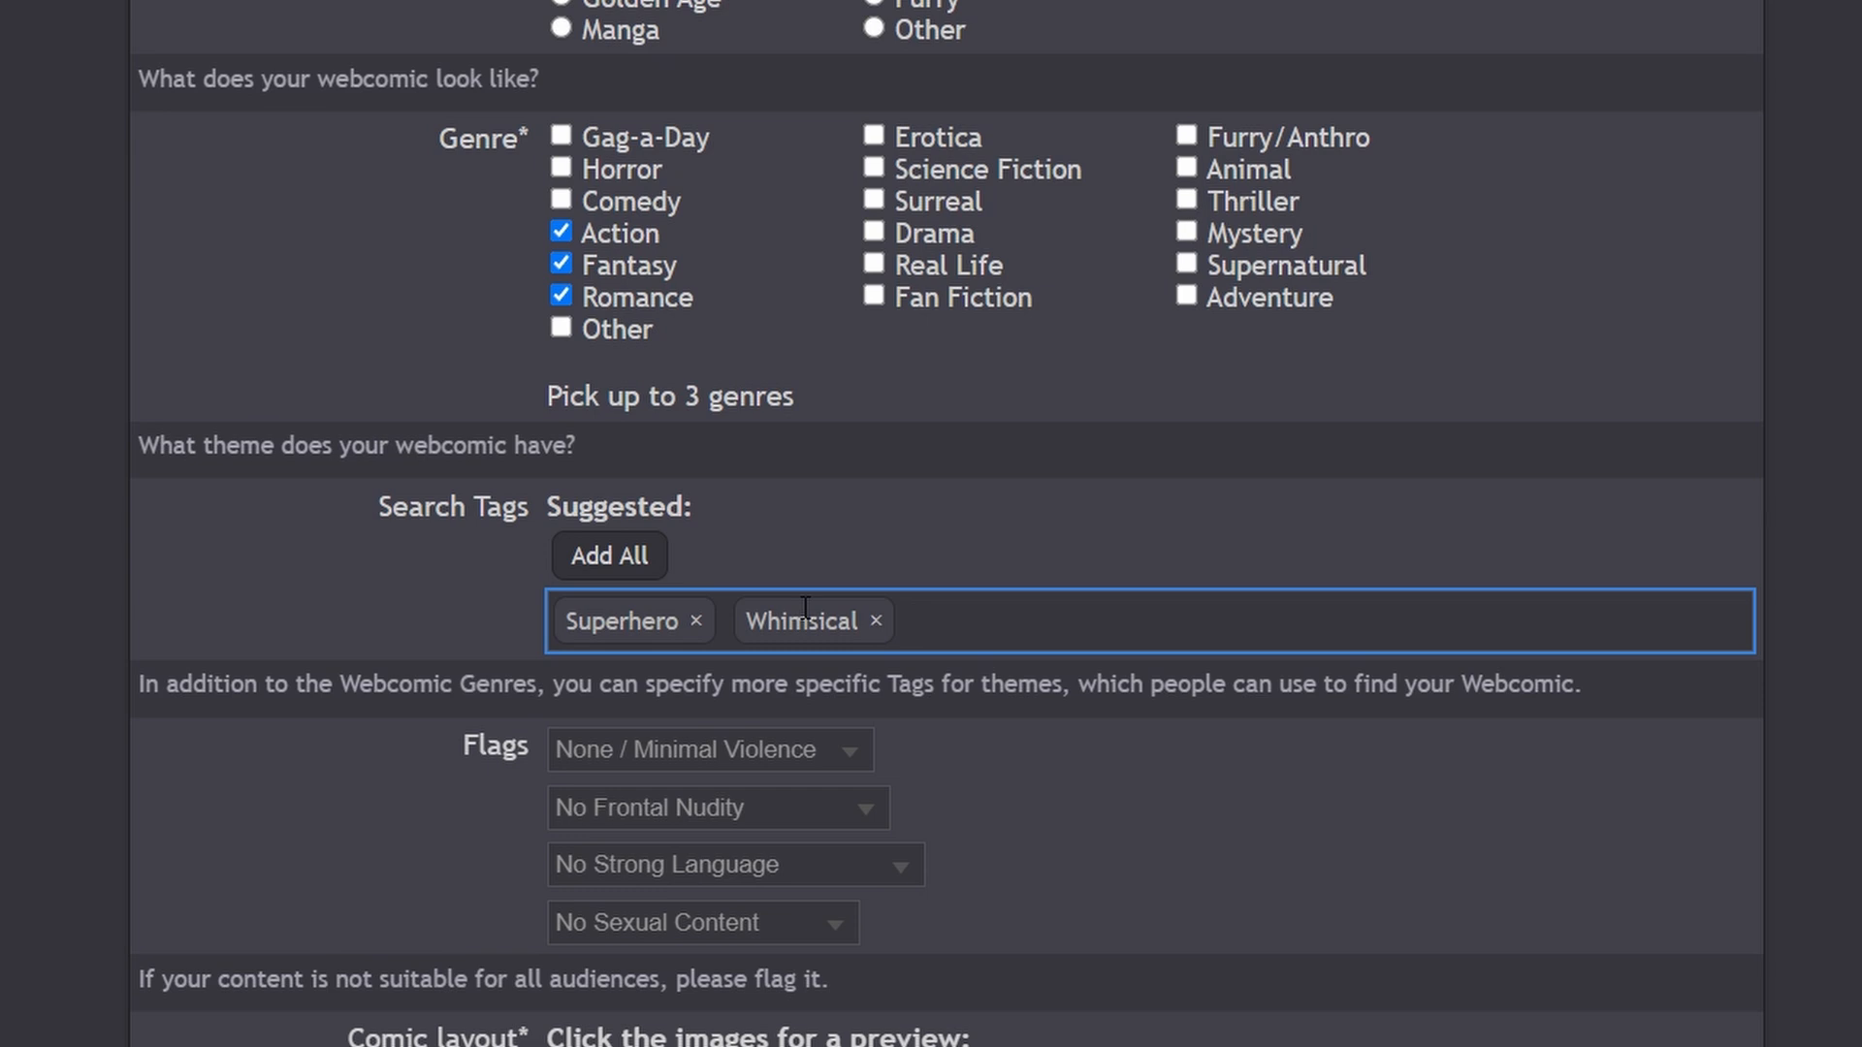
{"action": "type", "text": "Lovecraftian"}
{"action": "key", "text": "Return"}
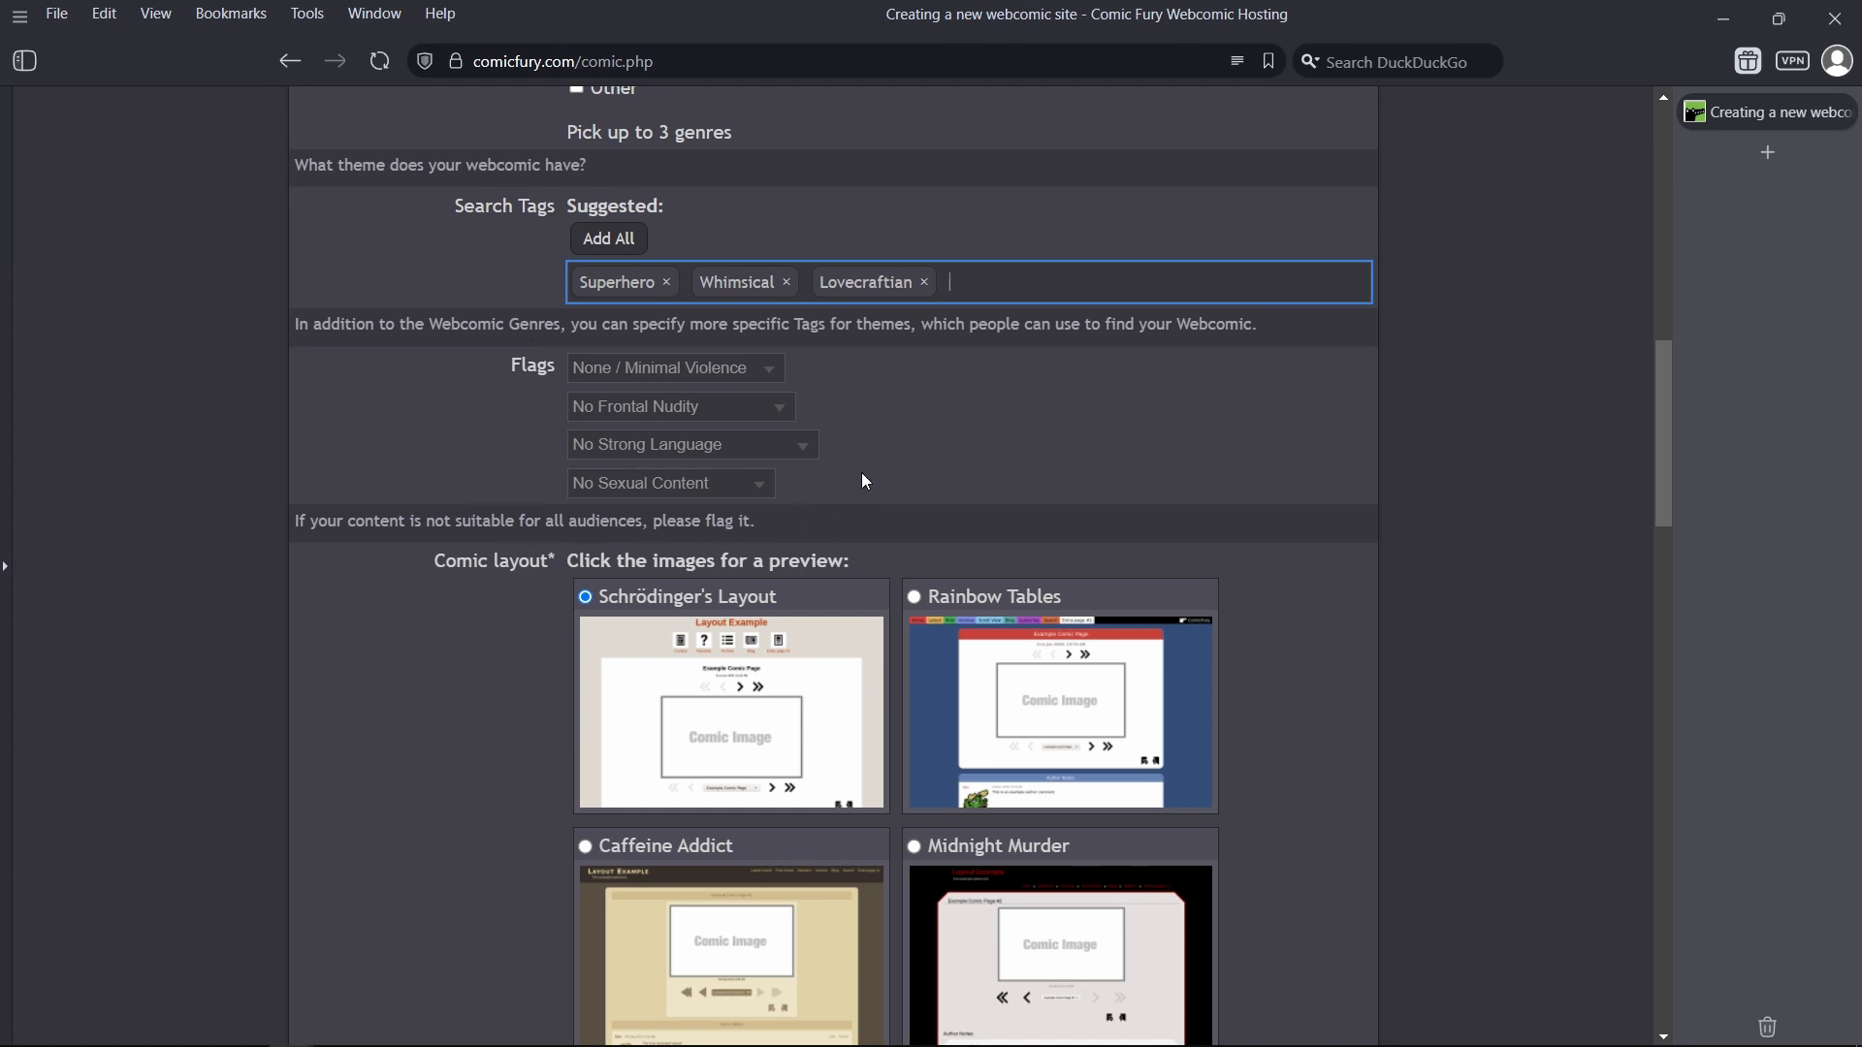
Step: Look through the available default comic layouts, from Schrödinger's Layout to Perfectionist's Nightmare
{"action": "scroll", "coordinate": [908, 374], "scroll_direction": "down", "scroll_amount": 2}
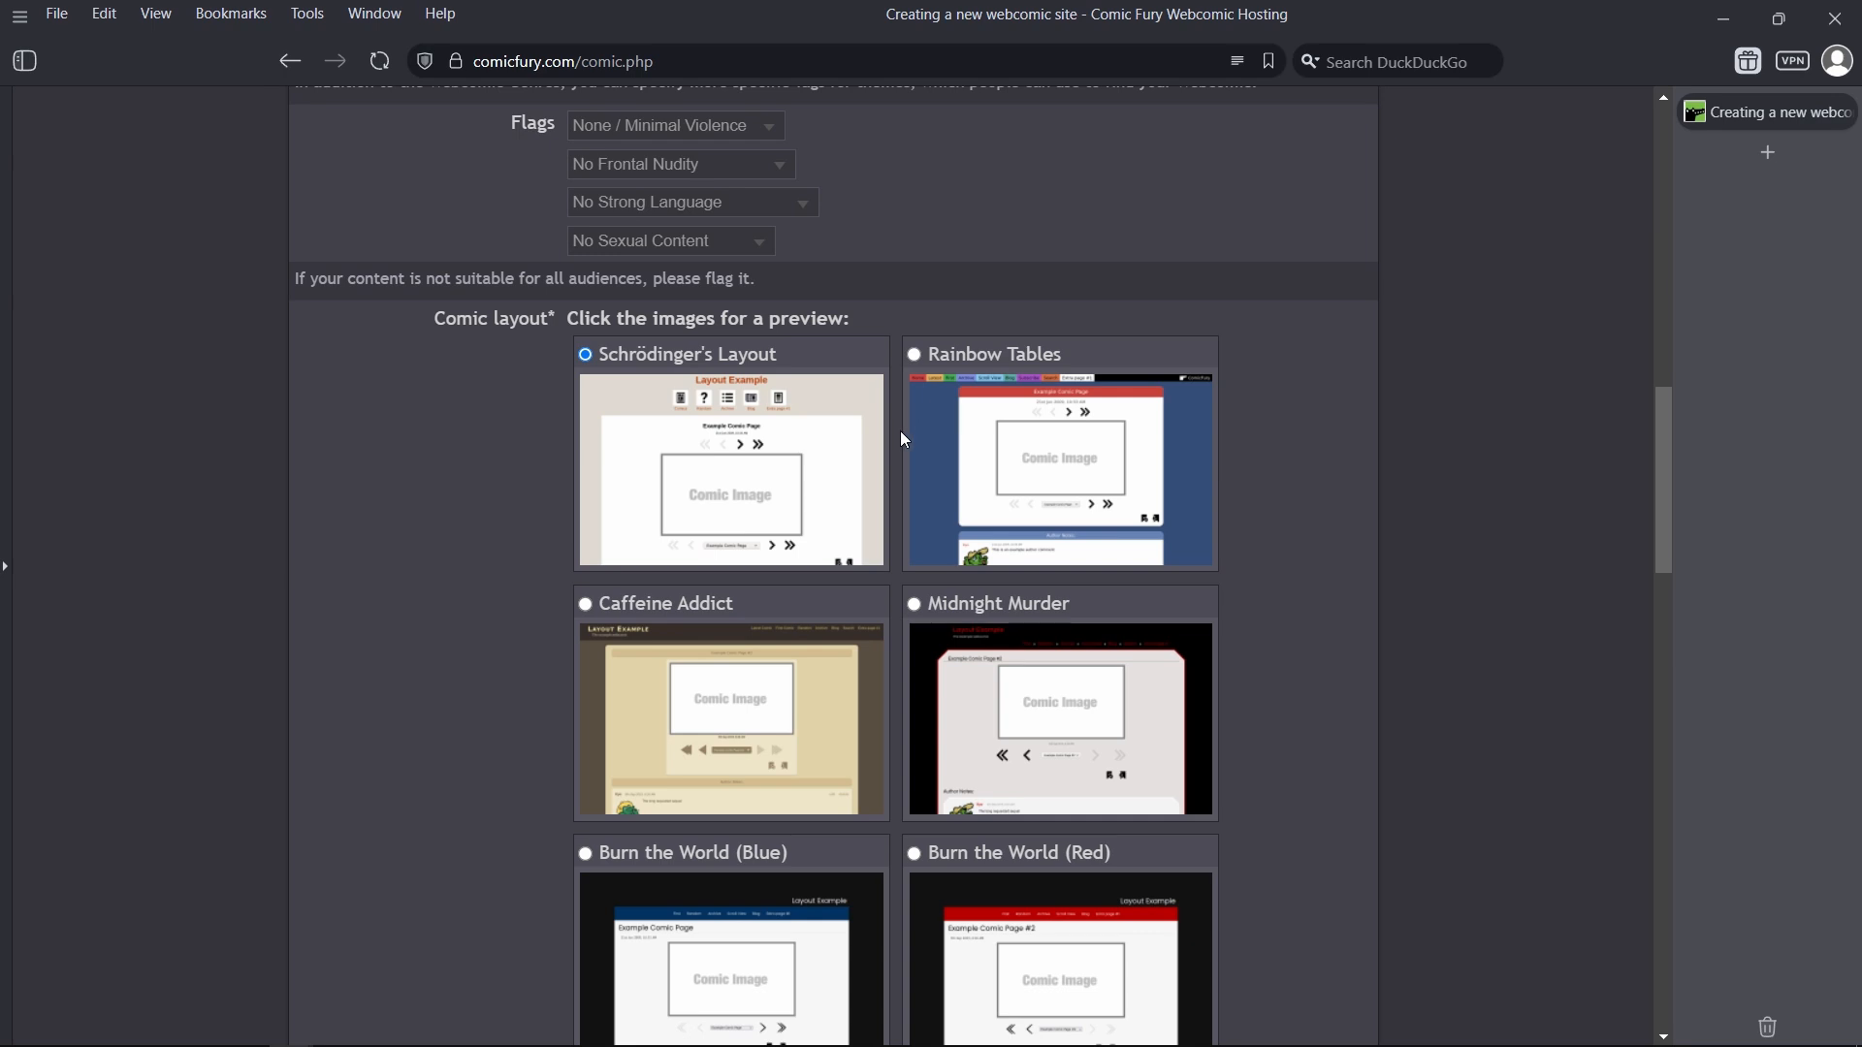
{"action": "scroll", "coordinate": [902, 446], "scroll_direction": "down", "scroll_amount": 2}
{"action": "scroll", "coordinate": [902, 543], "scroll_direction": "down", "scroll_amount": 7}
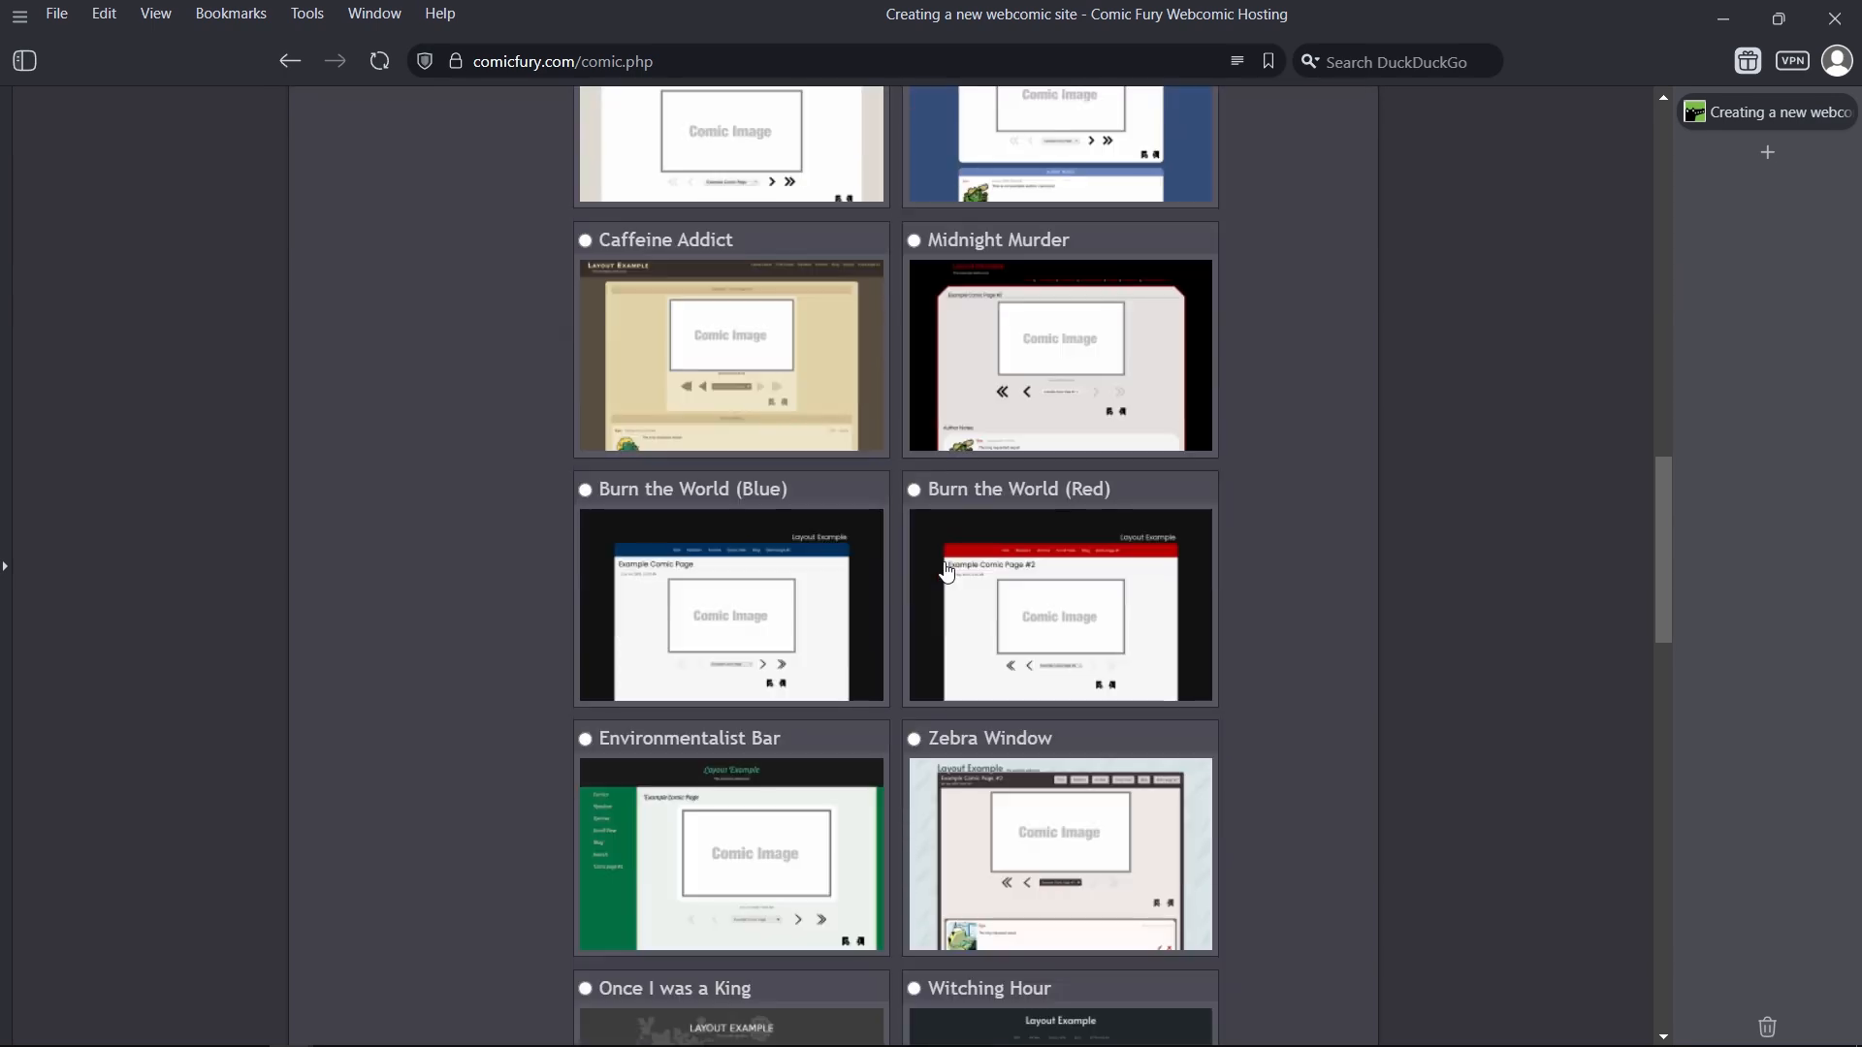
{"action": "scroll", "coordinate": [910, 595], "scroll_direction": "down", "scroll_amount": 3}
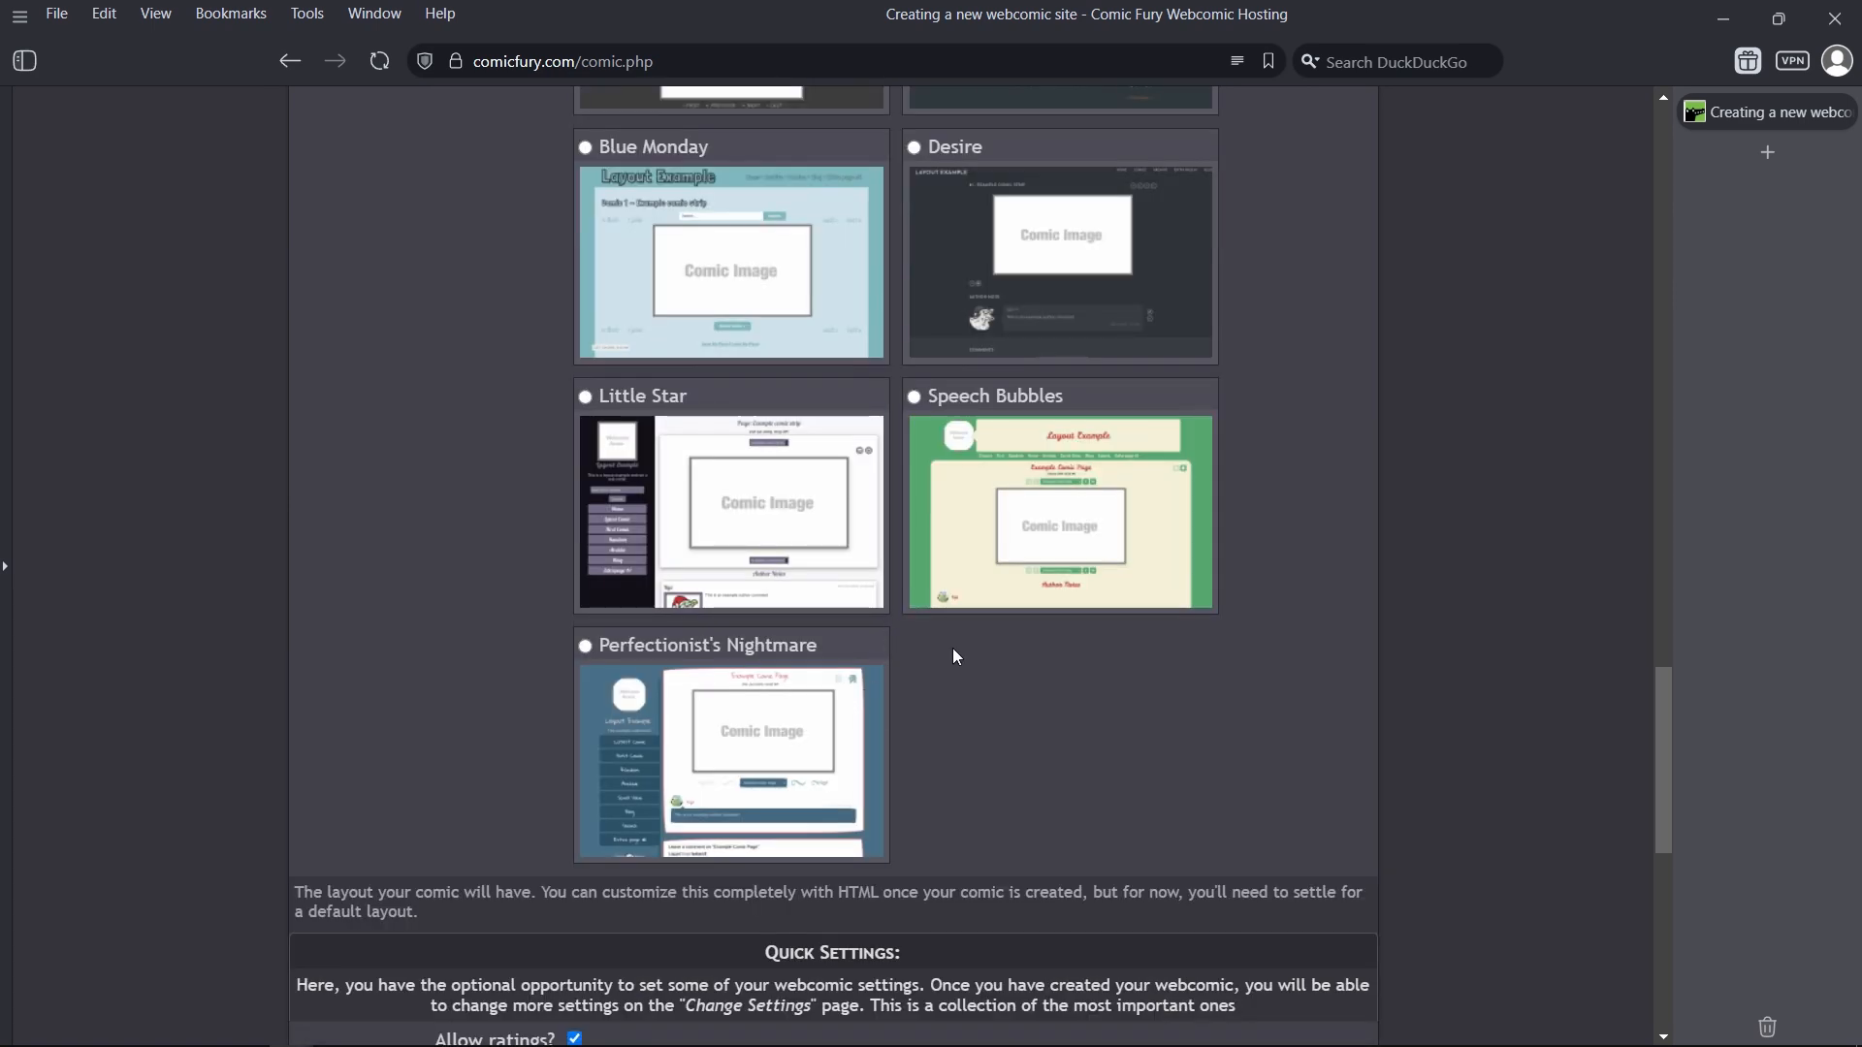
{"action": "scroll", "coordinate": [945, 650], "scroll_direction": "up", "scroll_amount": 8}
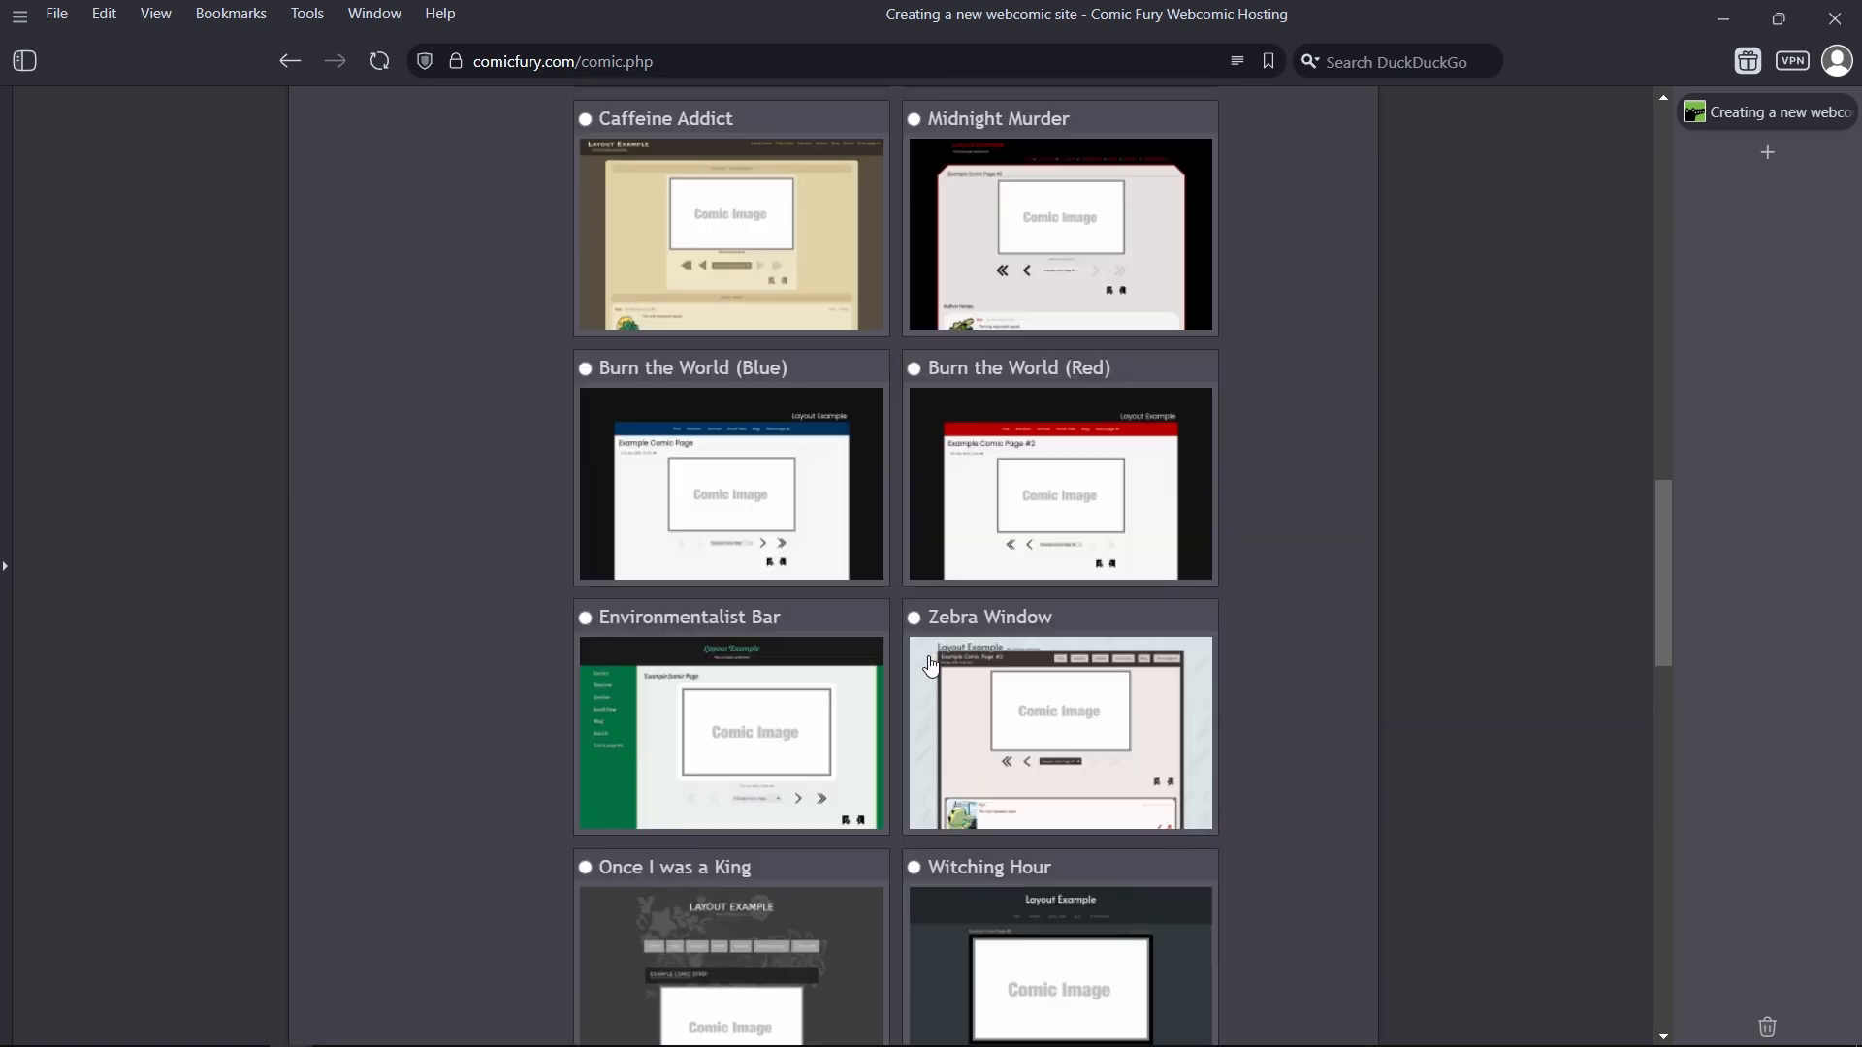
{"action": "scroll", "coordinate": [934, 667], "scroll_direction": "up", "scroll_amount": 3}
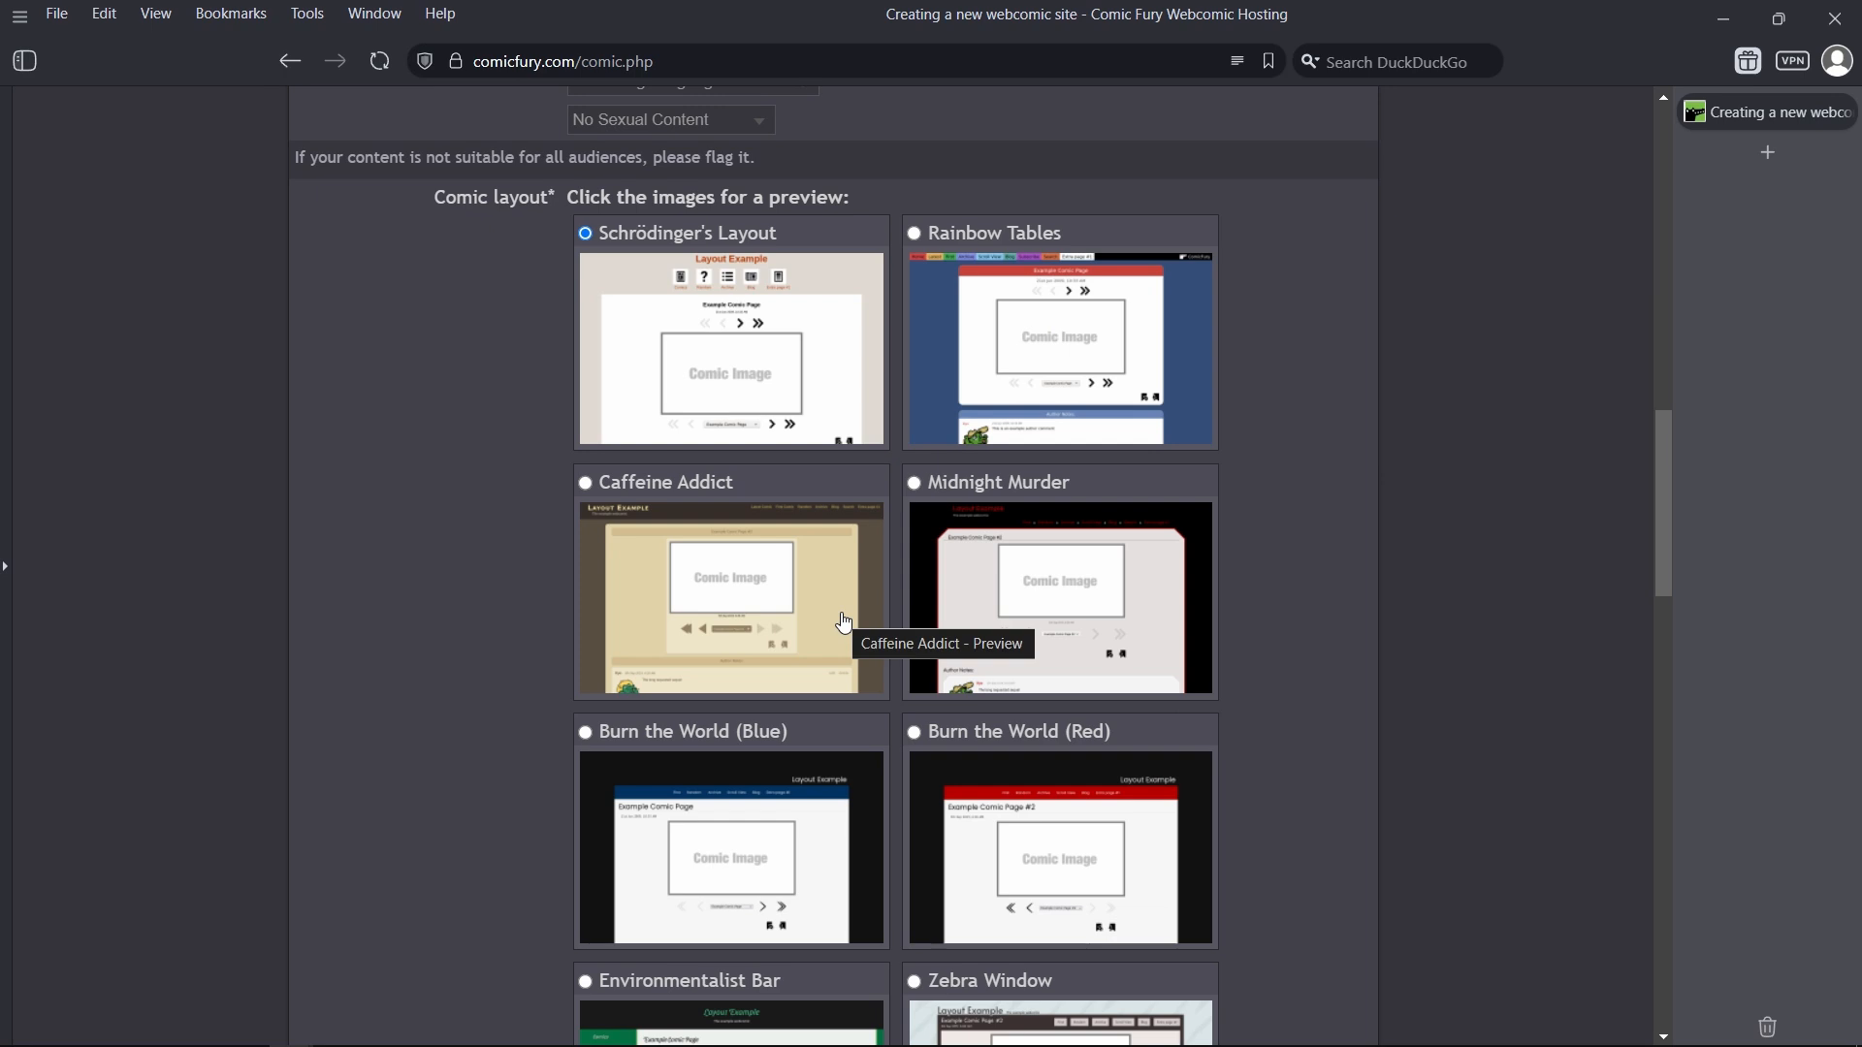
{"action": "scroll", "coordinate": [840, 621], "scroll_direction": "down", "scroll_amount": 3}
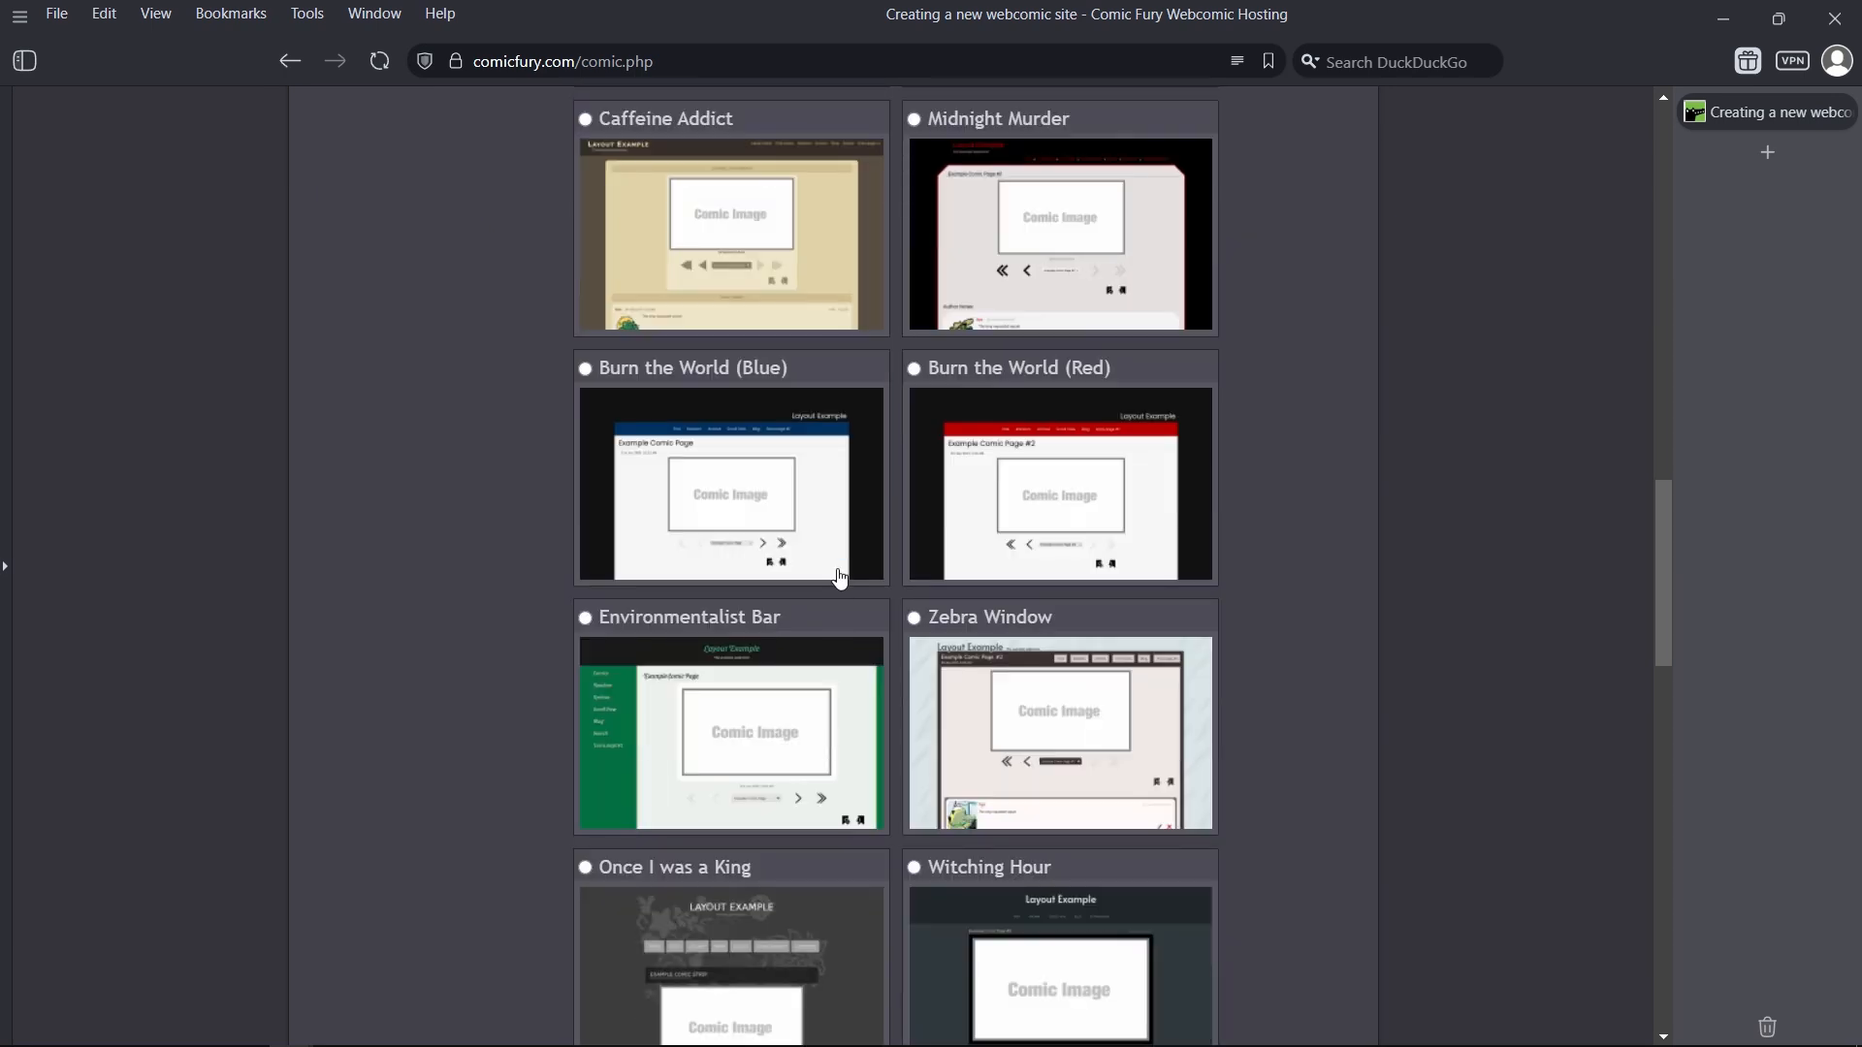
{"action": "scroll", "coordinate": [844, 553], "scroll_direction": "down", "scroll_amount": 2}
{"action": "scroll", "coordinate": [848, 531], "scroll_direction": "down", "scroll_amount": 1}
{"action": "scroll", "coordinate": [830, 575], "scroll_direction": "down", "scroll_amount": 2}
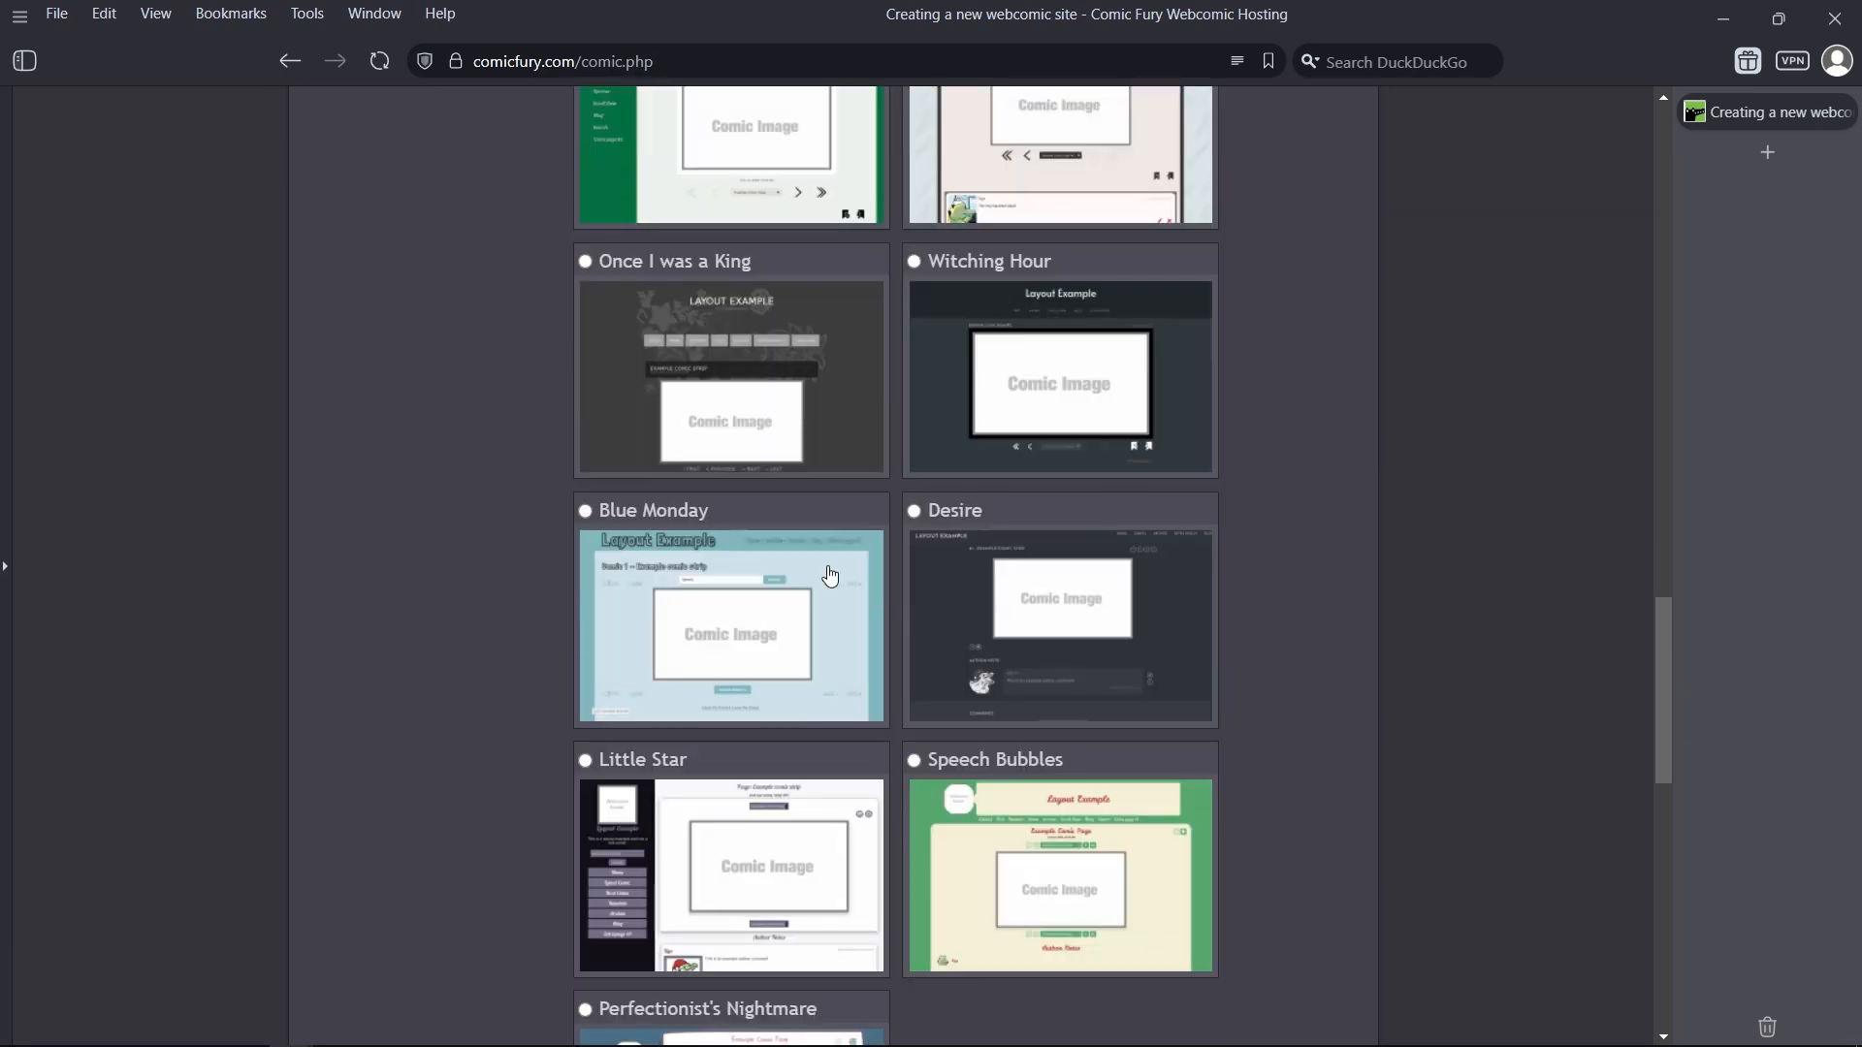
{"action": "scroll", "coordinate": [830, 576], "scroll_direction": "down", "scroll_amount": 3}
{"action": "scroll", "coordinate": [873, 601], "scroll_direction": "down", "scroll_amount": 1}
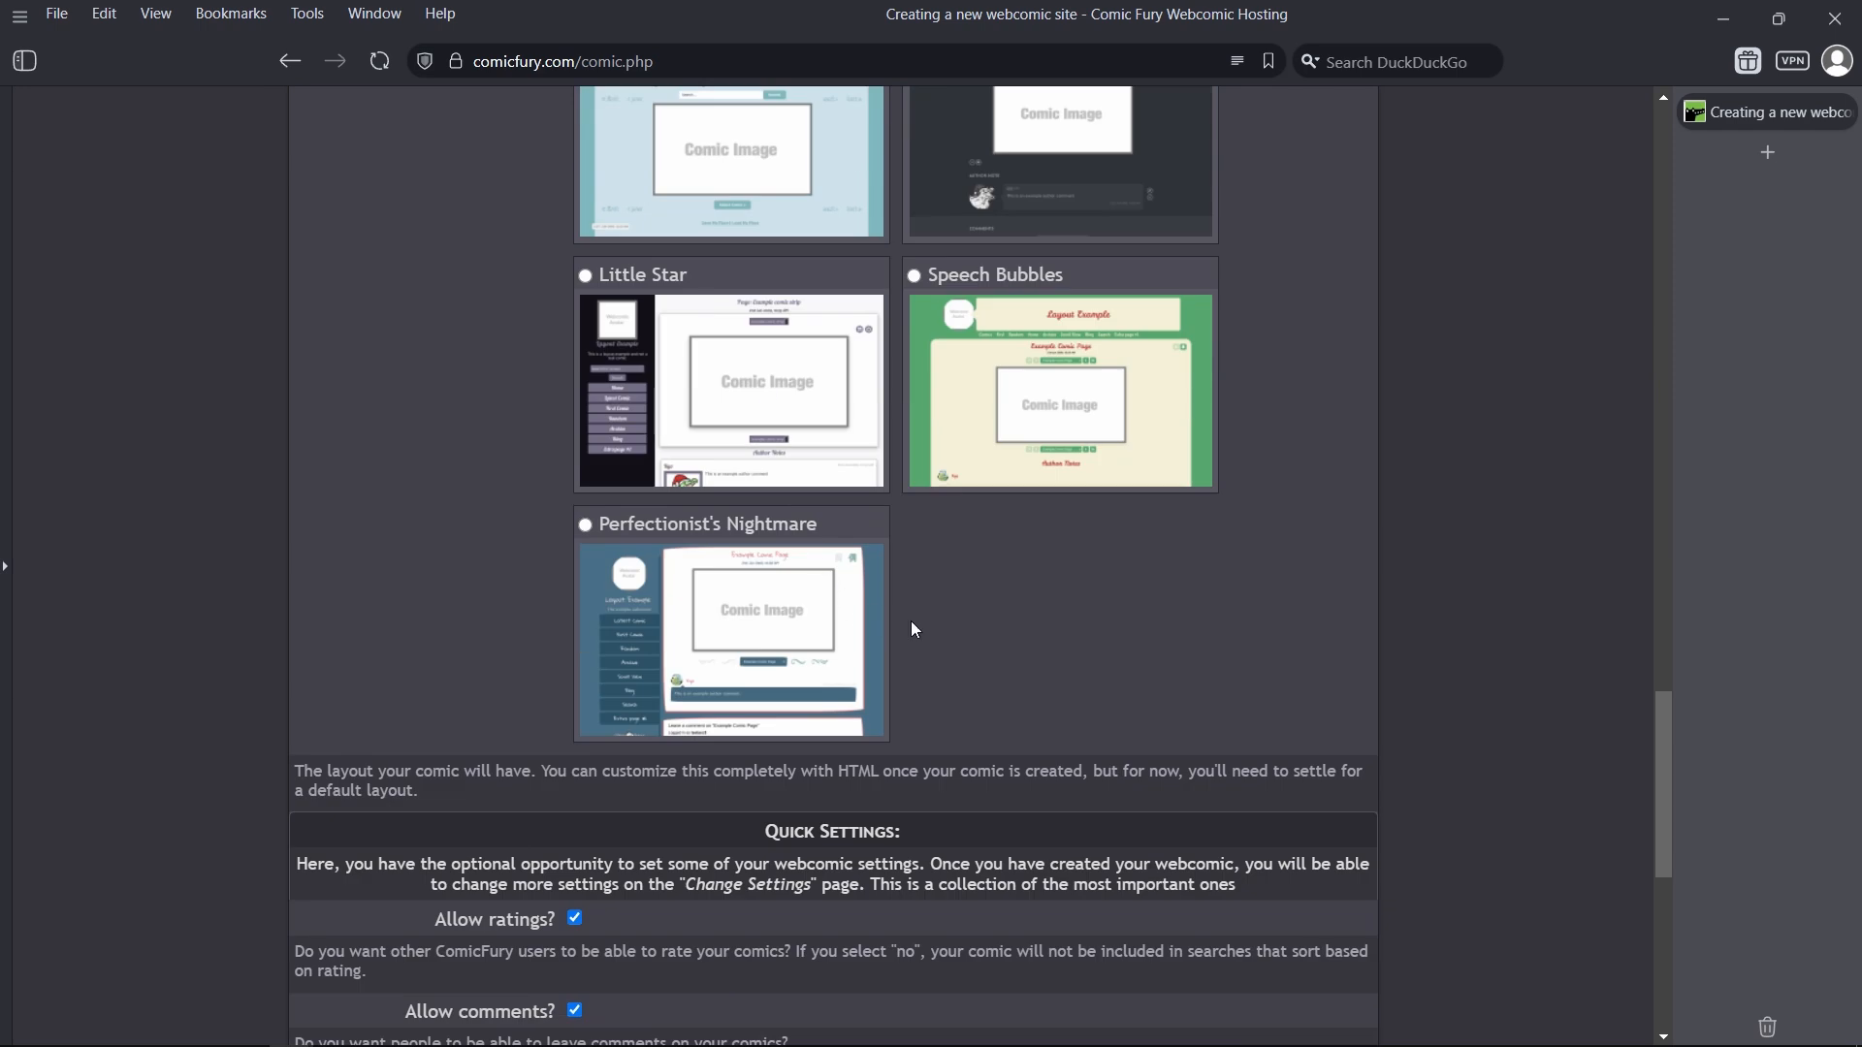
{"action": "scroll", "coordinate": [1009, 599], "scroll_direction": "up", "scroll_amount": 1}
{"action": "scroll", "coordinate": [1016, 489], "scroll_direction": "up", "scroll_amount": 1}
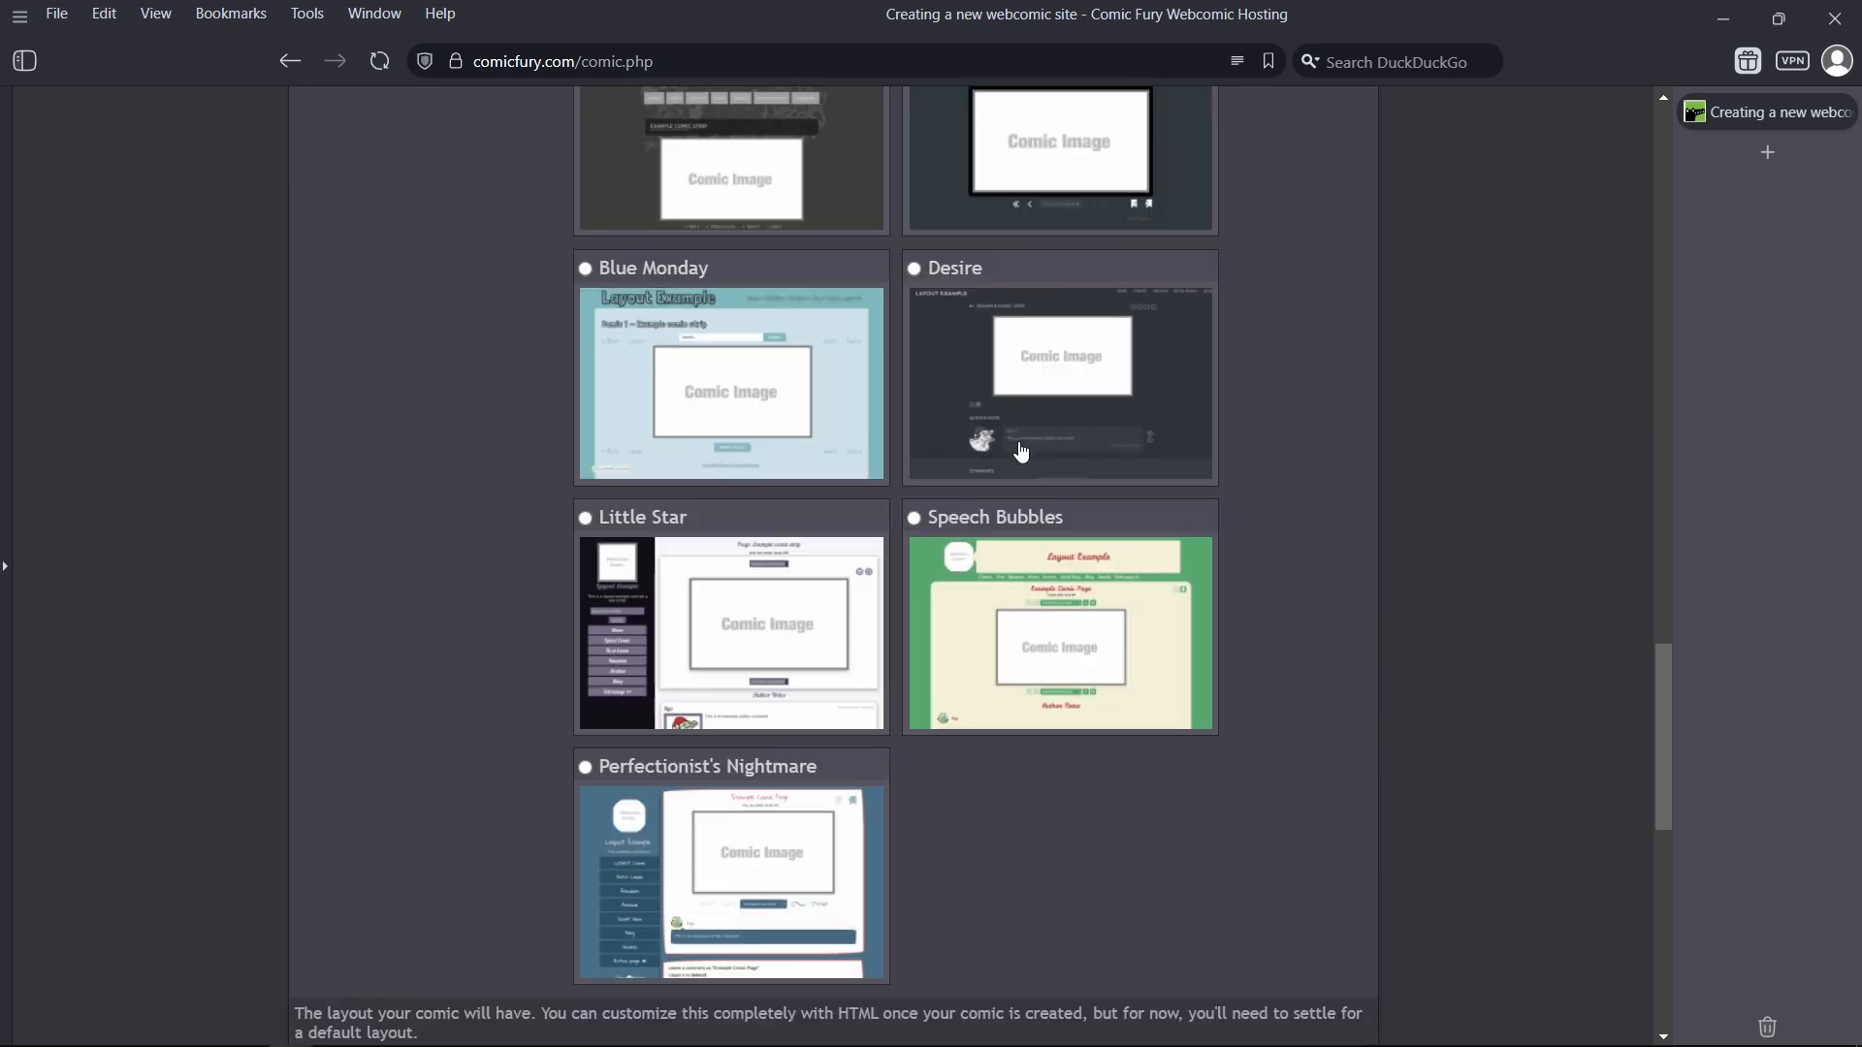
{"action": "scroll", "coordinate": [1020, 454], "scroll_direction": "up", "scroll_amount": 2}
{"action": "scroll", "coordinate": [1021, 452], "scroll_direction": "up", "scroll_amount": 5}
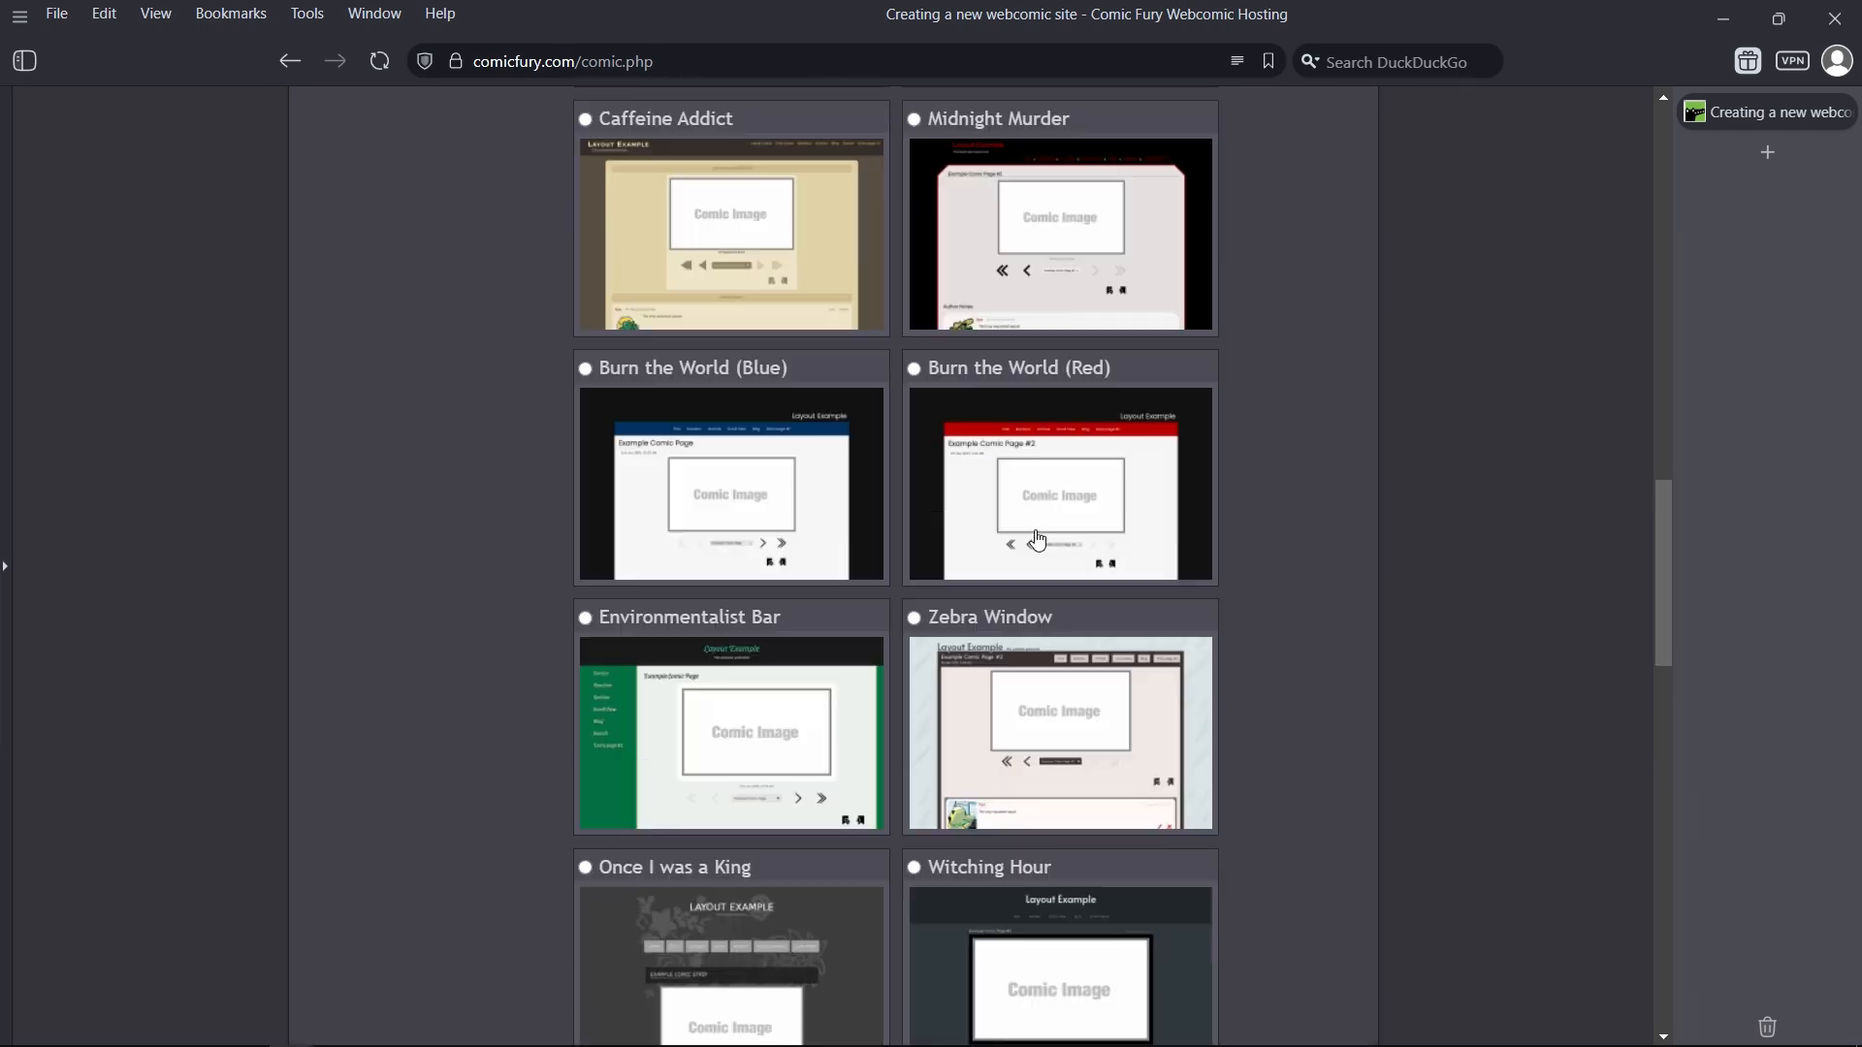
{"action": "scroll", "coordinate": [1038, 544], "scroll_direction": "up", "scroll_amount": 4}
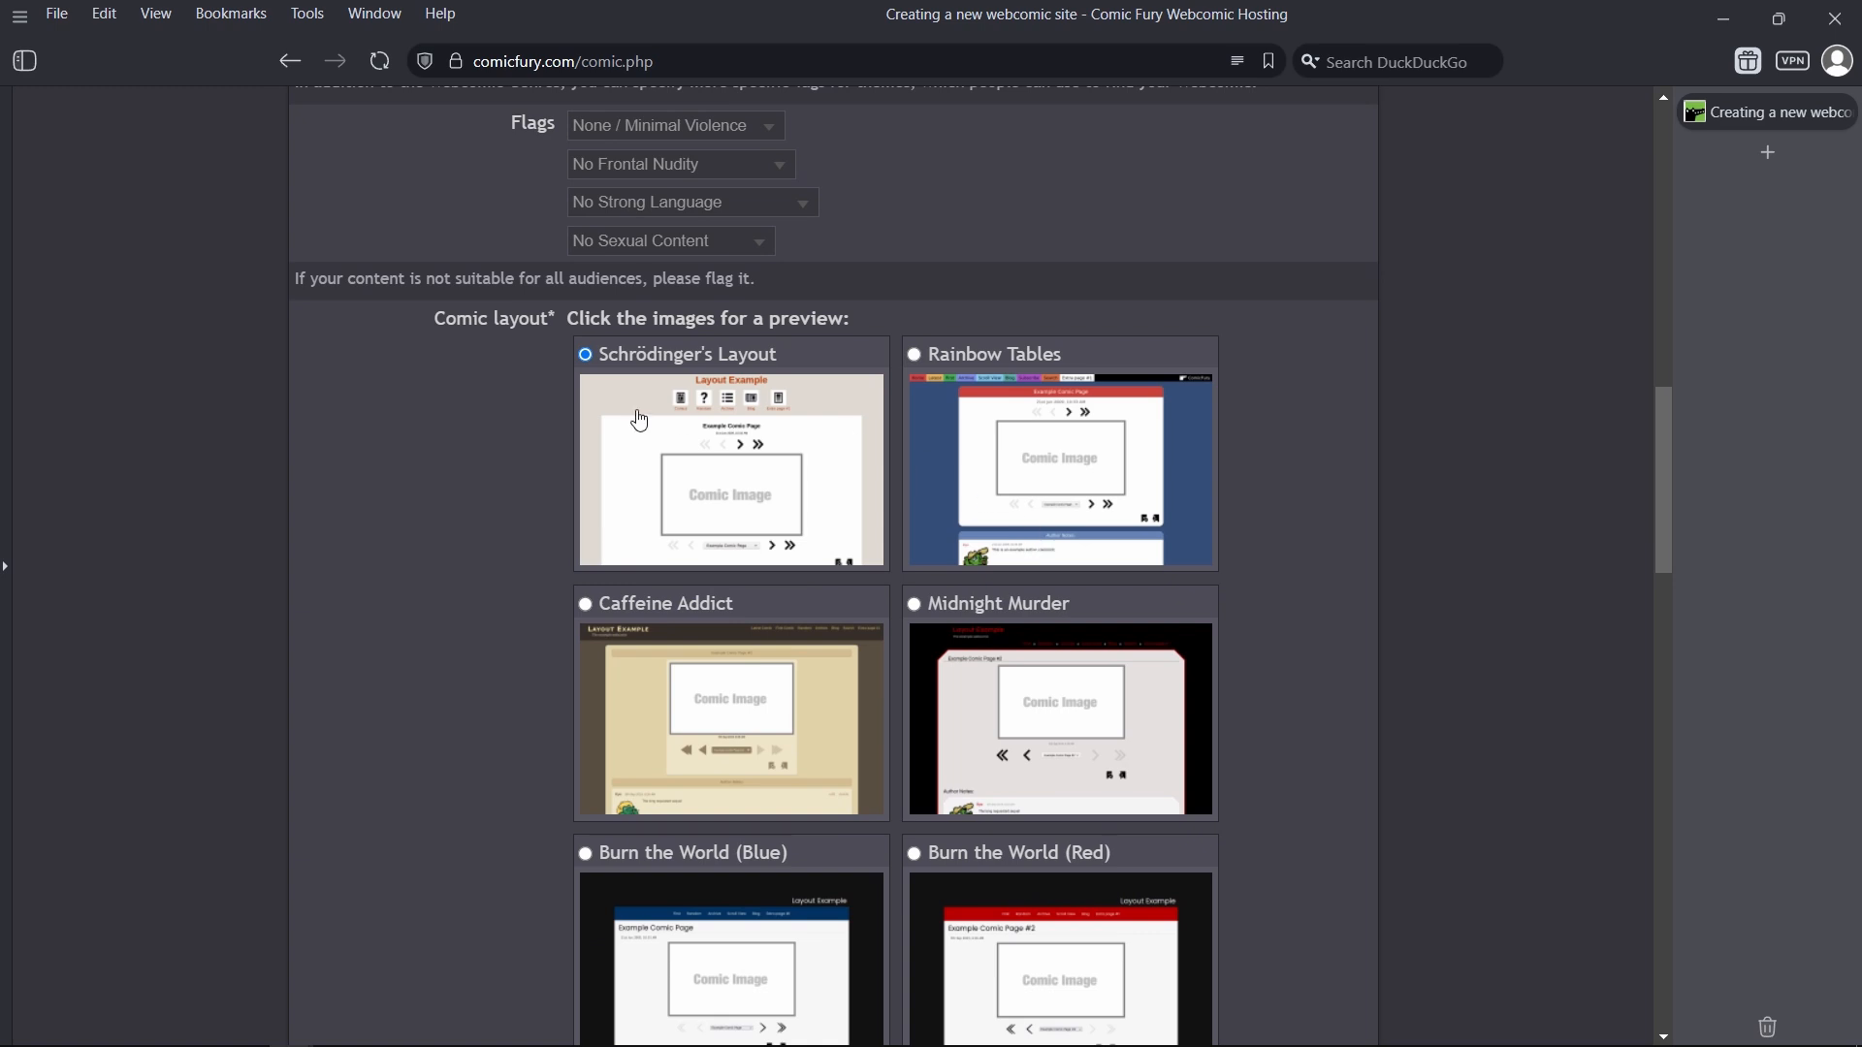
Step: Open the preview of the Midnight Murder comic layout
{"action": "scroll", "coordinate": [1026, 548], "scroll_direction": "down", "scroll_amount": 2}
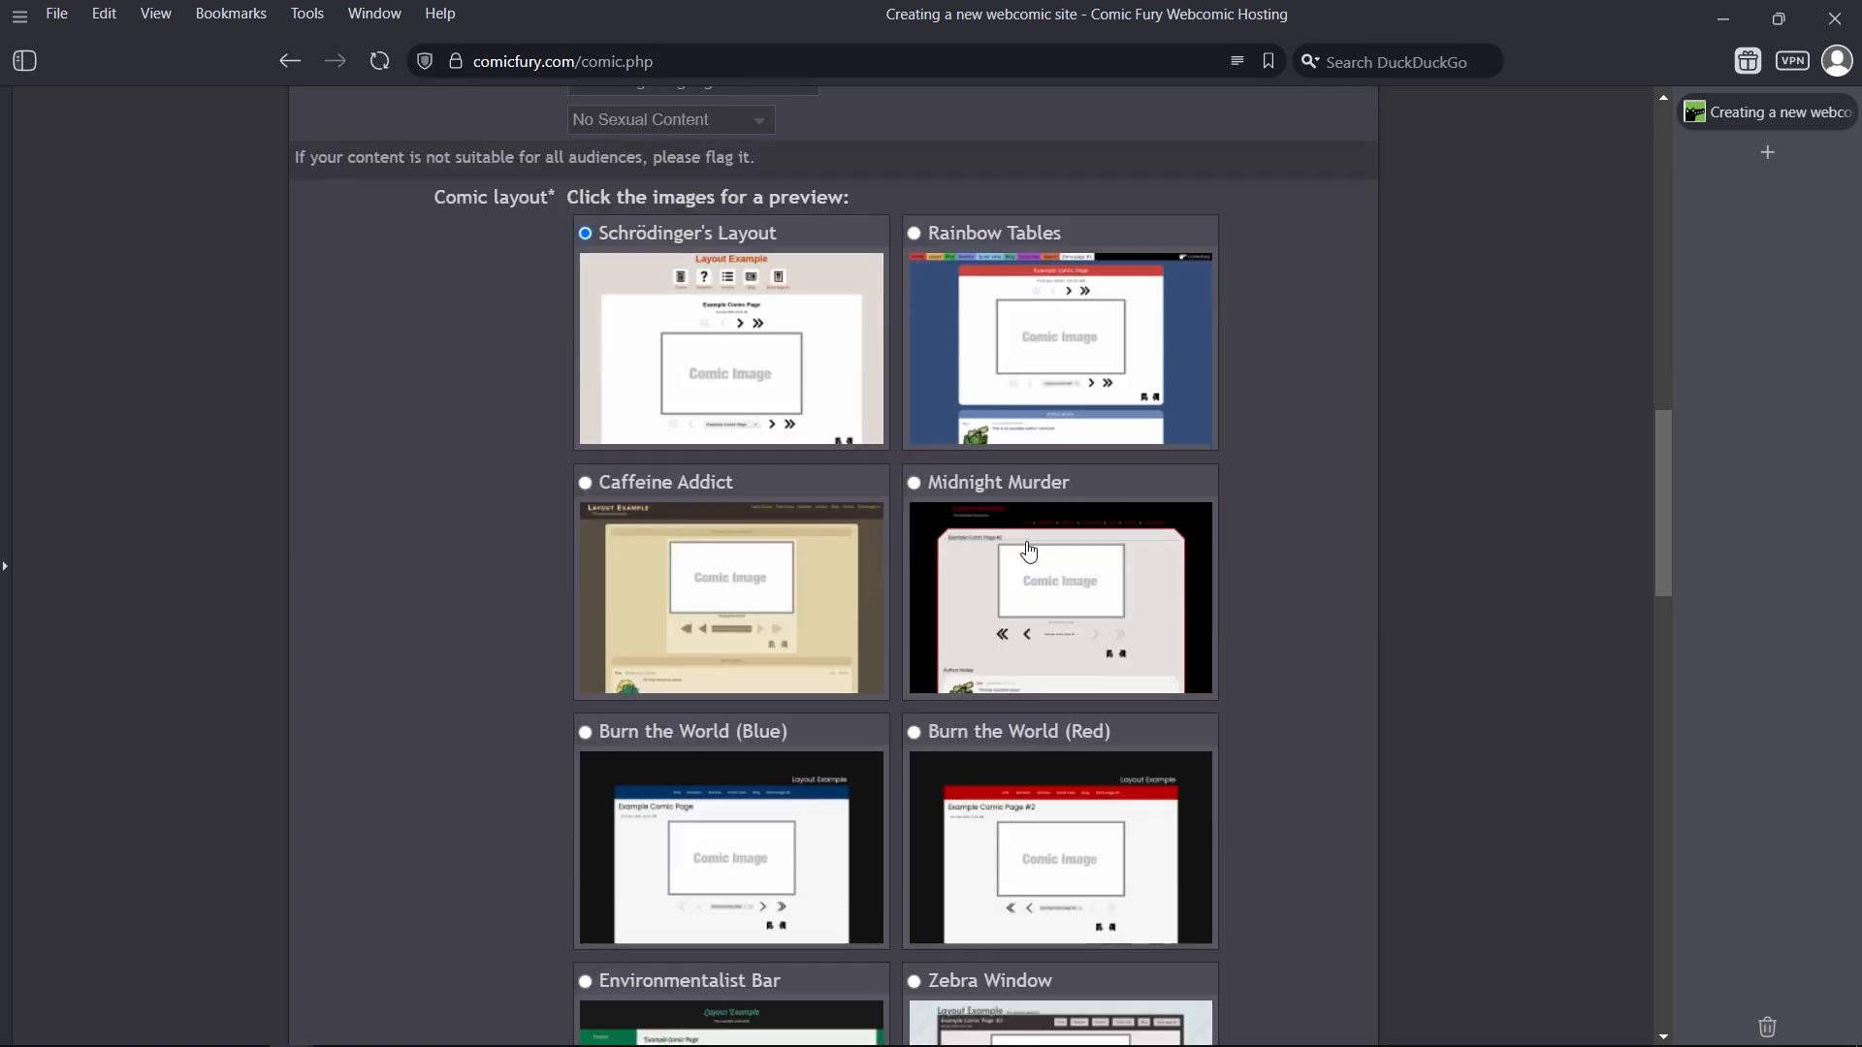
{"action": "left_click", "coordinate": [1051, 458]}
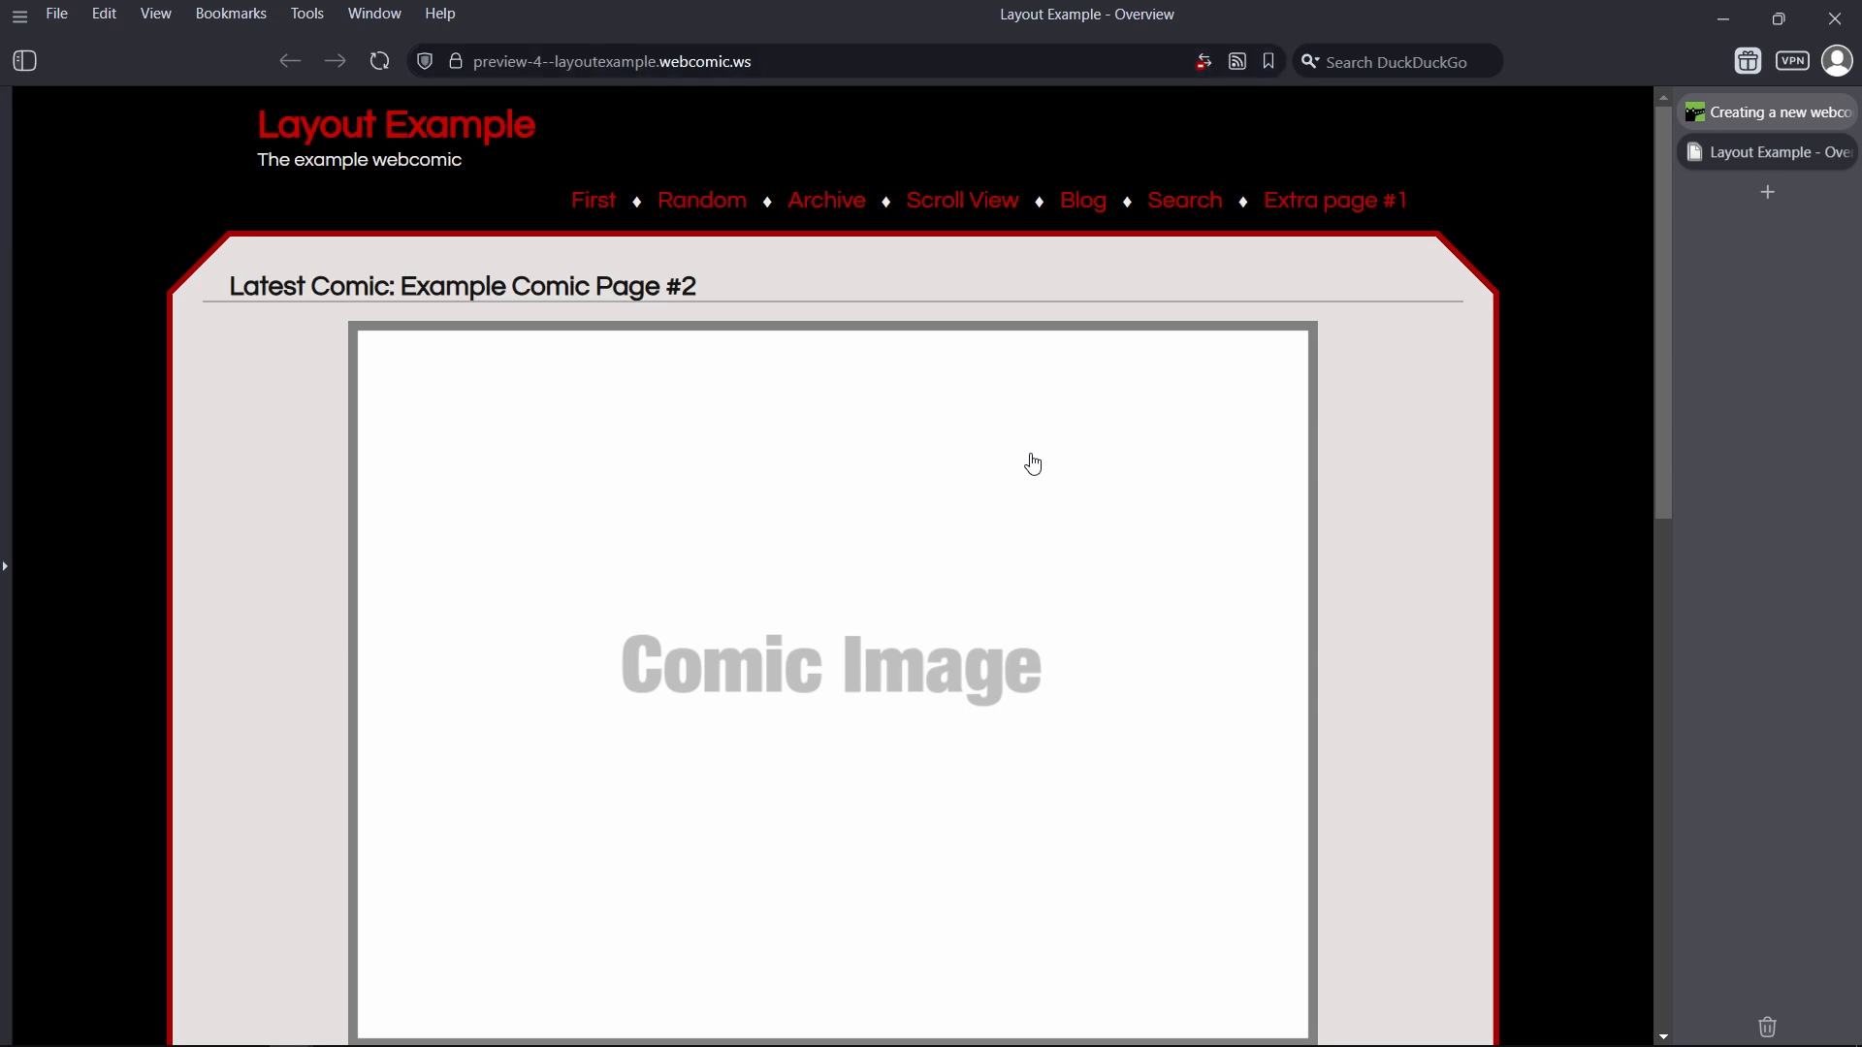
Step: Examine the Midnight Murder example site, from its navigation and comic area to the latest blog entries
{"action": "scroll", "coordinate": [1030, 466], "scroll_direction": "down", "scroll_amount": 10}
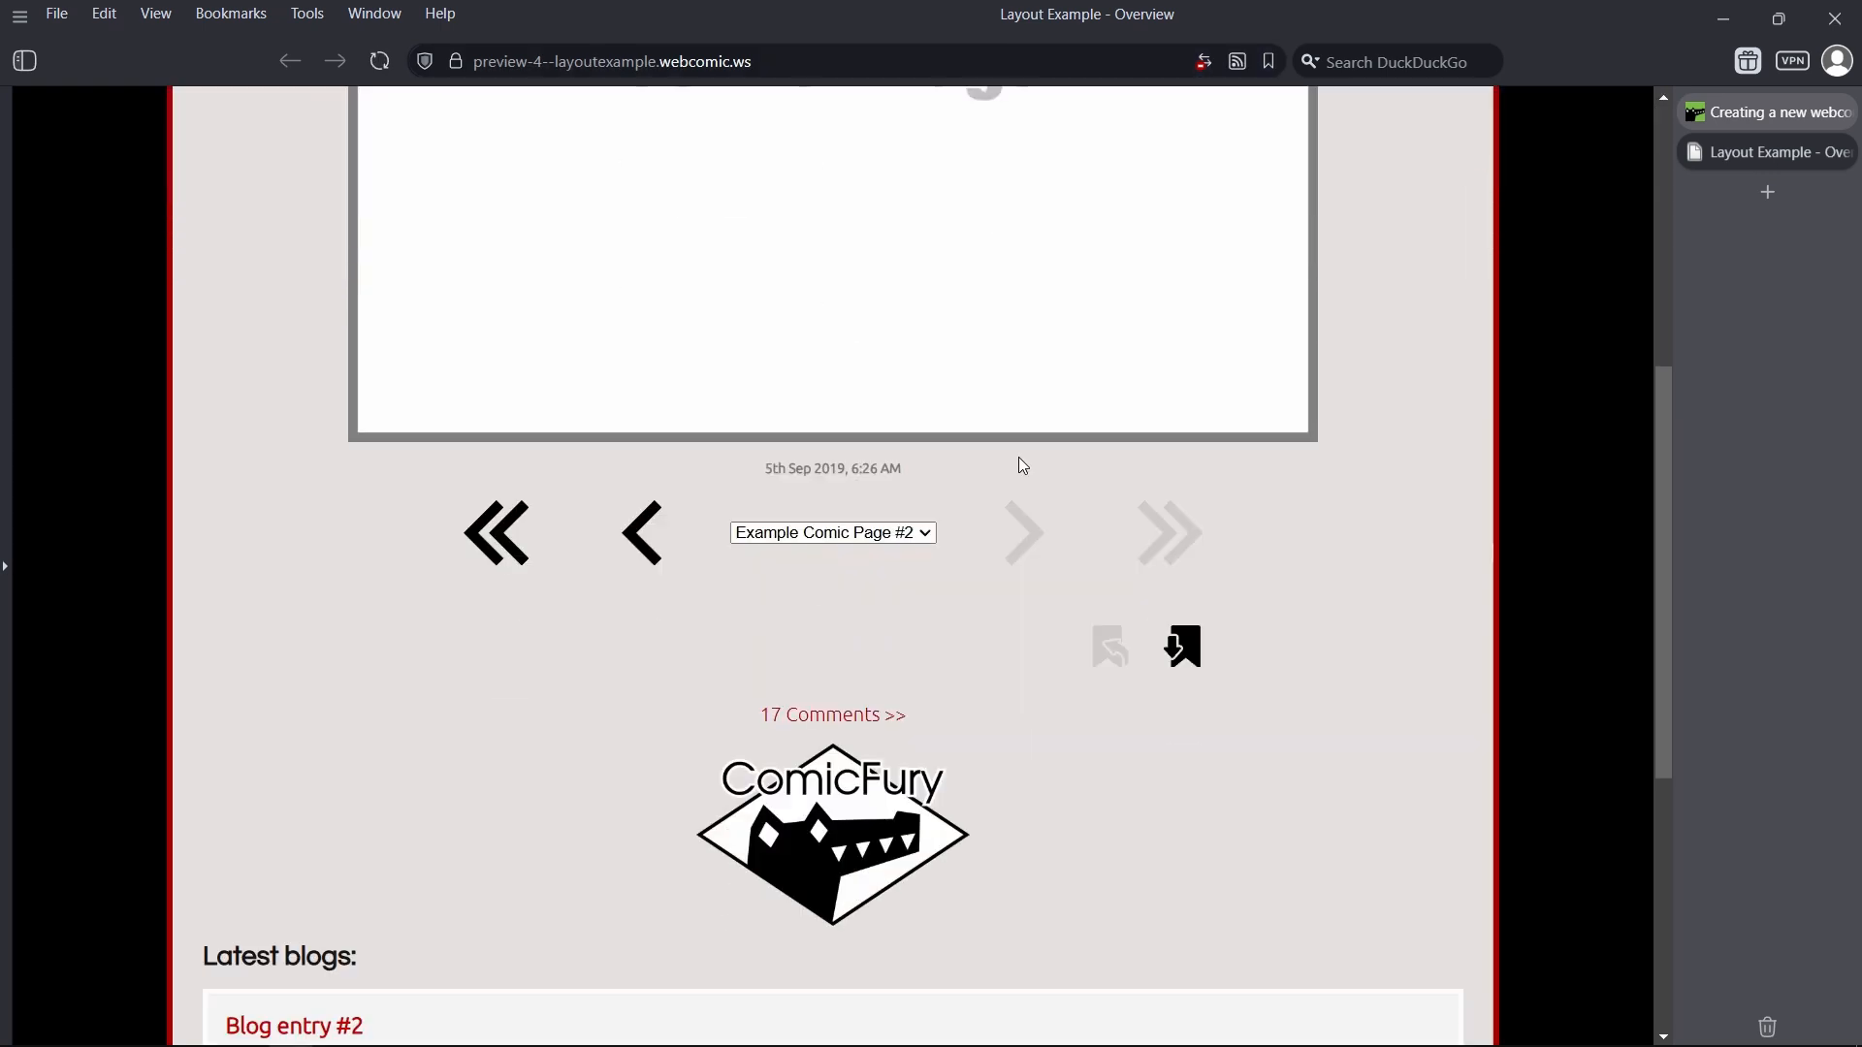
{"action": "scroll", "coordinate": [1022, 466], "scroll_direction": "up", "scroll_amount": 10}
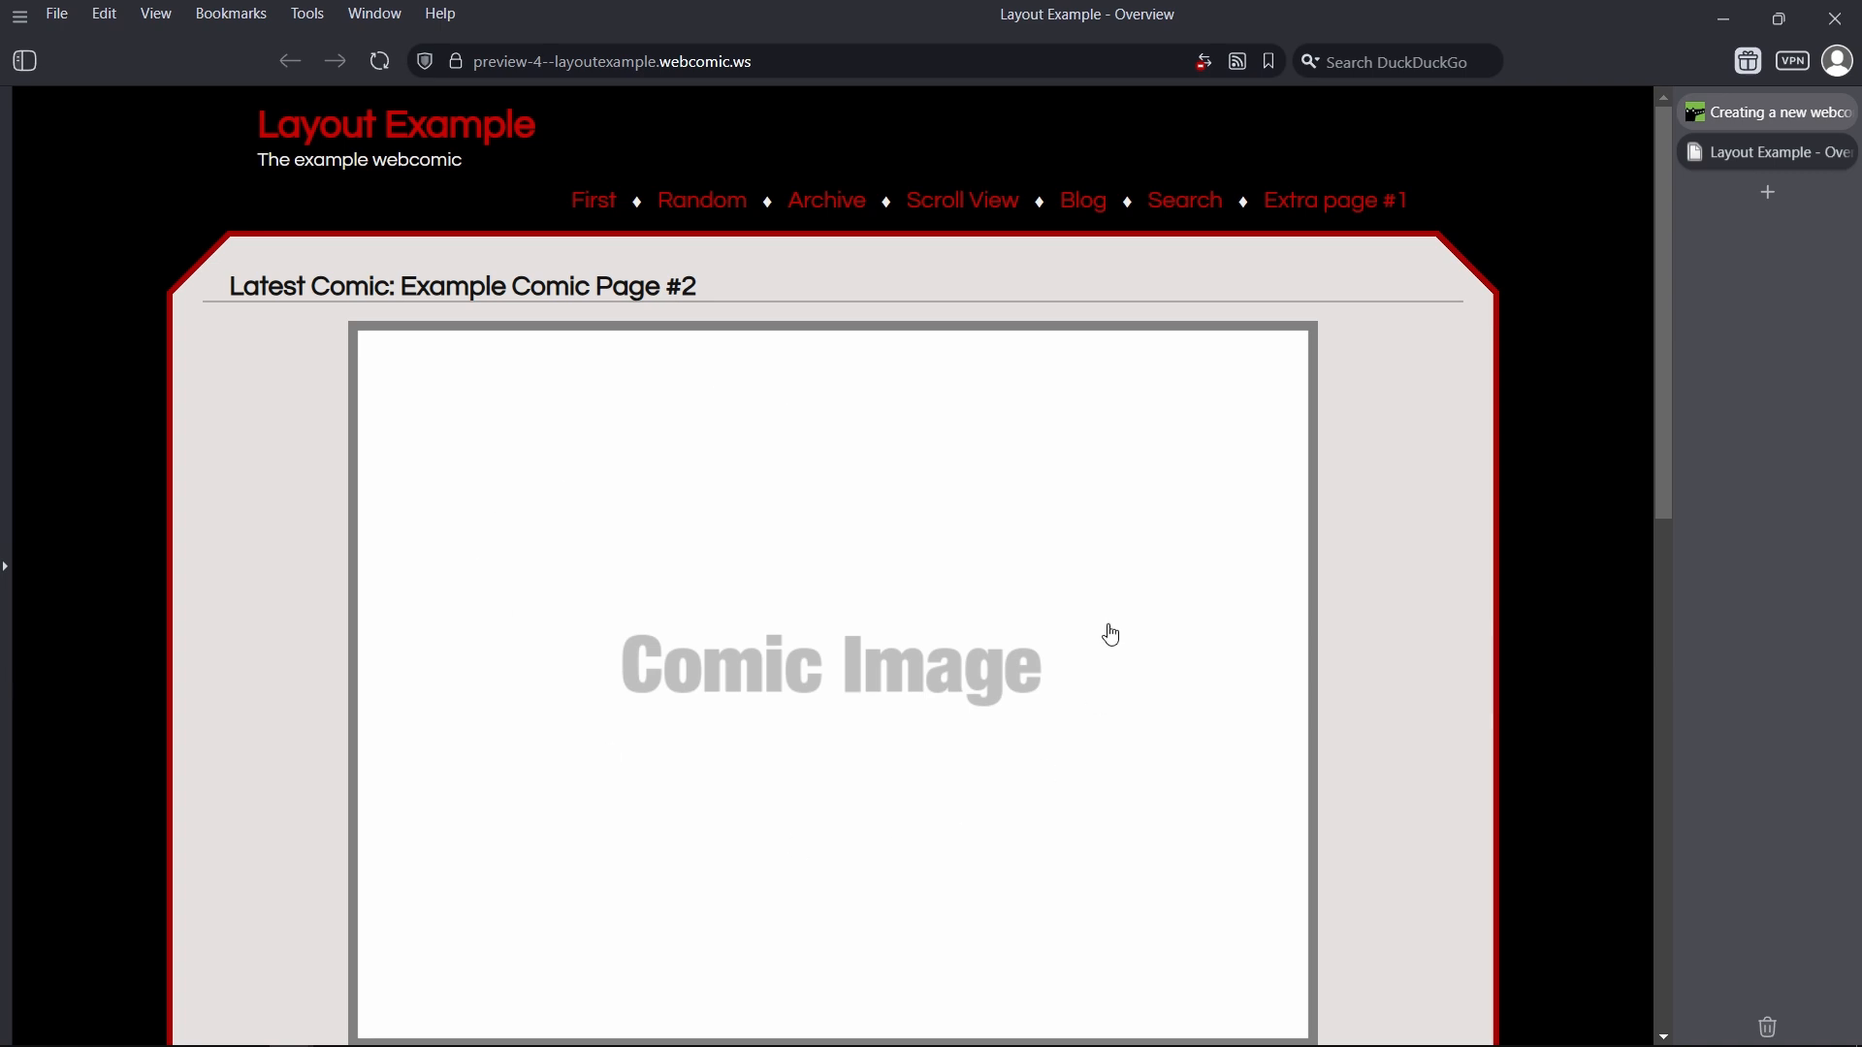
{"action": "scroll", "coordinate": [682, 724], "scroll_direction": "down", "scroll_amount": 8}
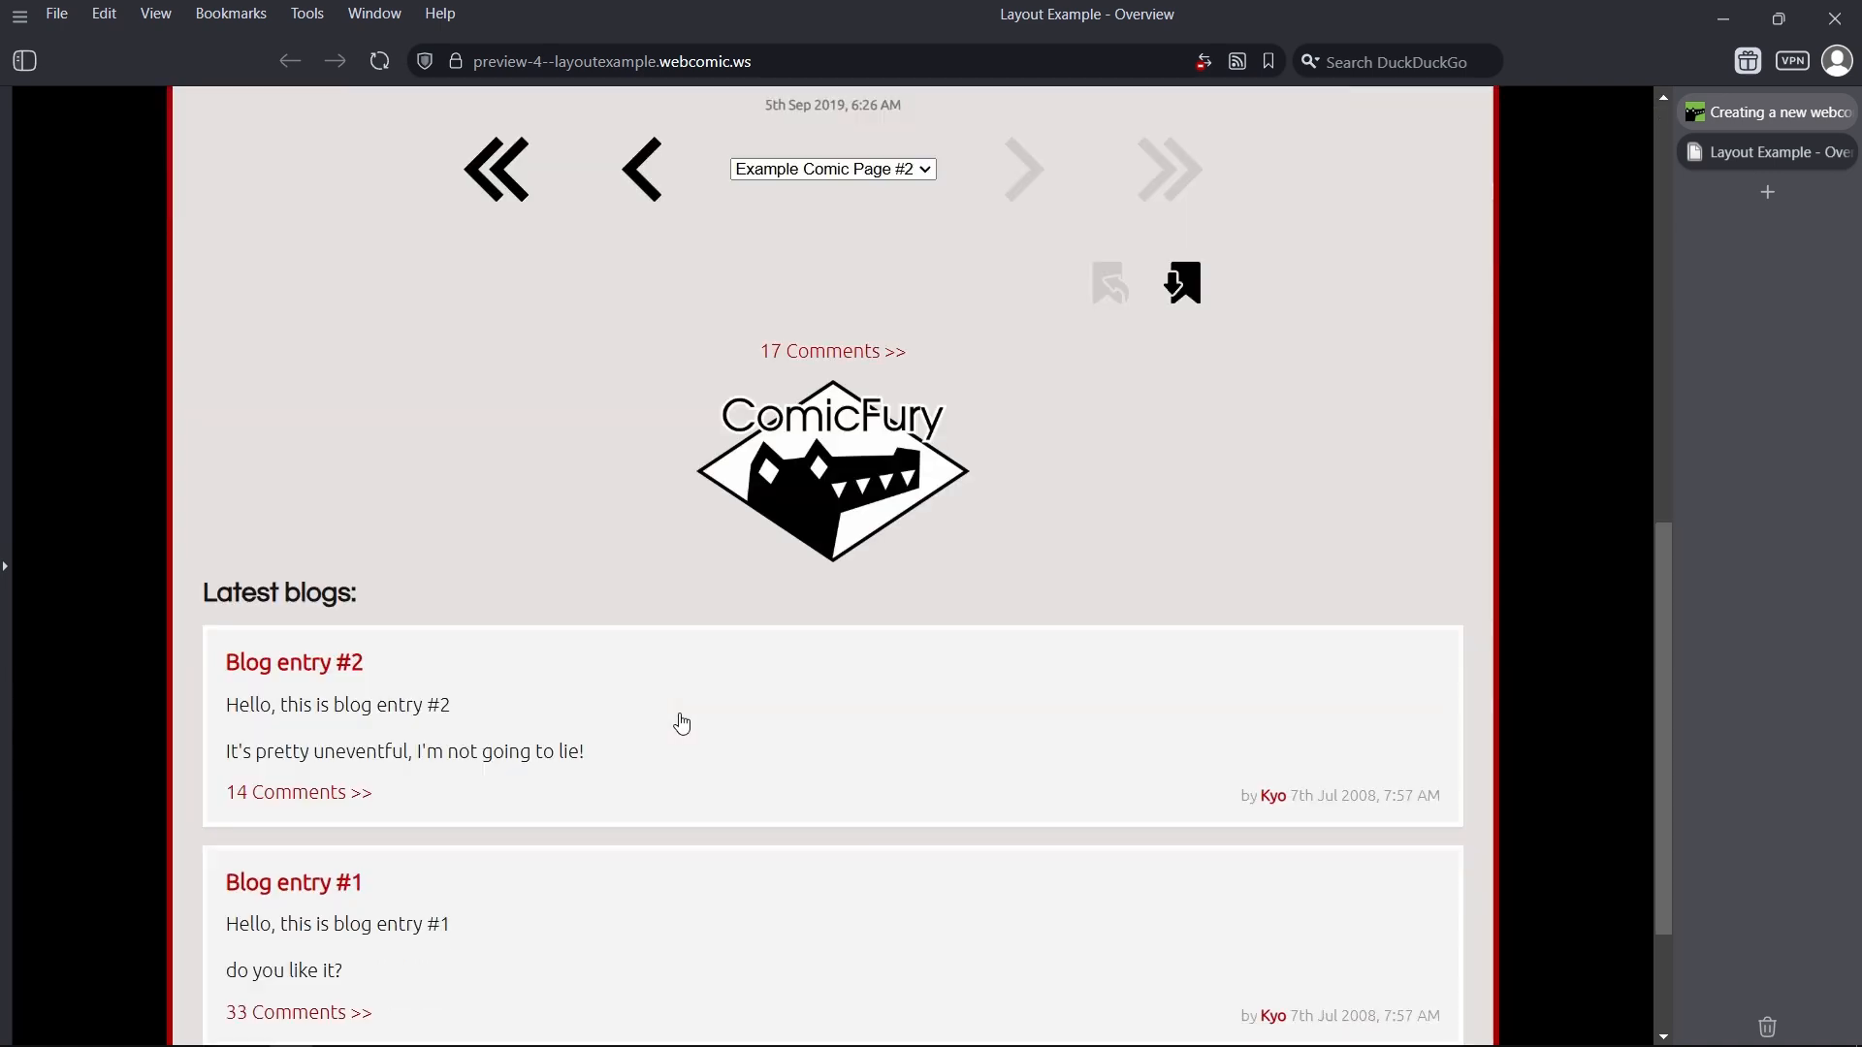
{"action": "scroll", "coordinate": [947, 627], "scroll_direction": "up", "scroll_amount": 6}
{"action": "scroll", "coordinate": [952, 628], "scroll_direction": "up", "scroll_amount": 3}
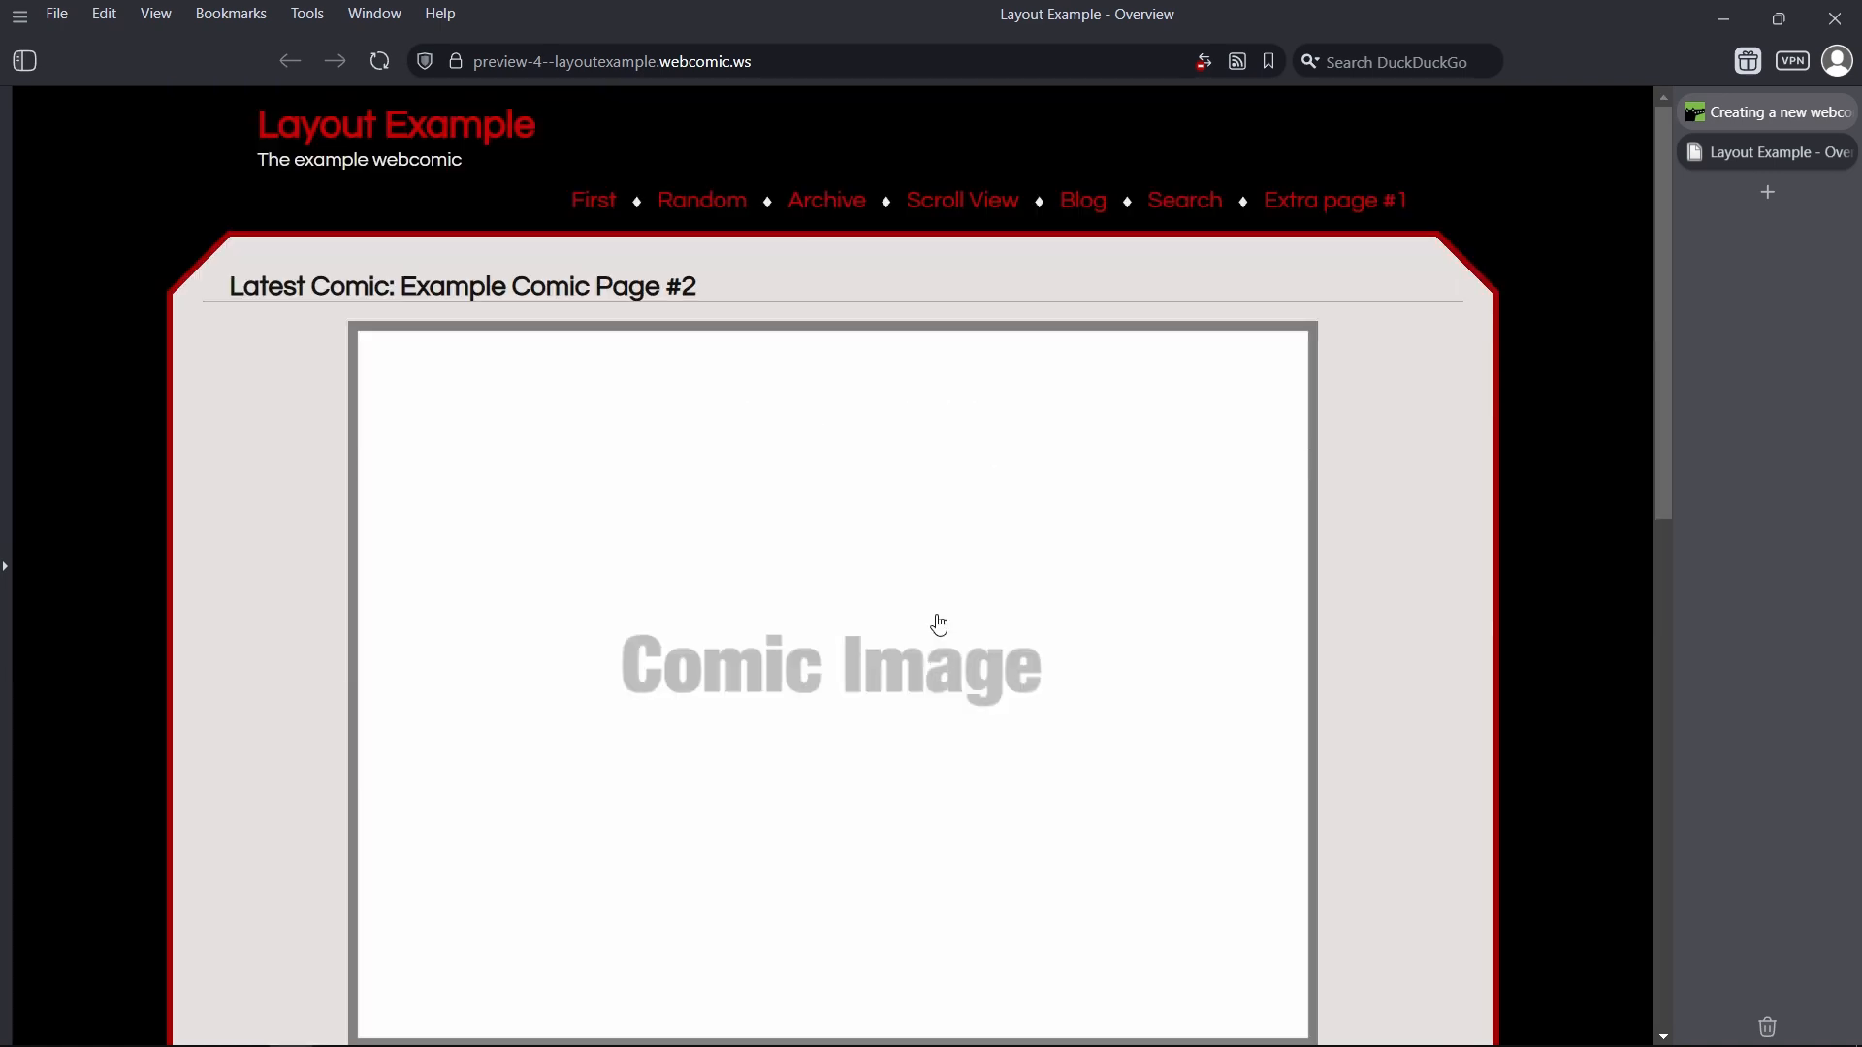
Step: Return to the new webcomic form and choose Caffeine Addict as the comic layout
{"action": "left_click", "coordinate": [673, 203]}
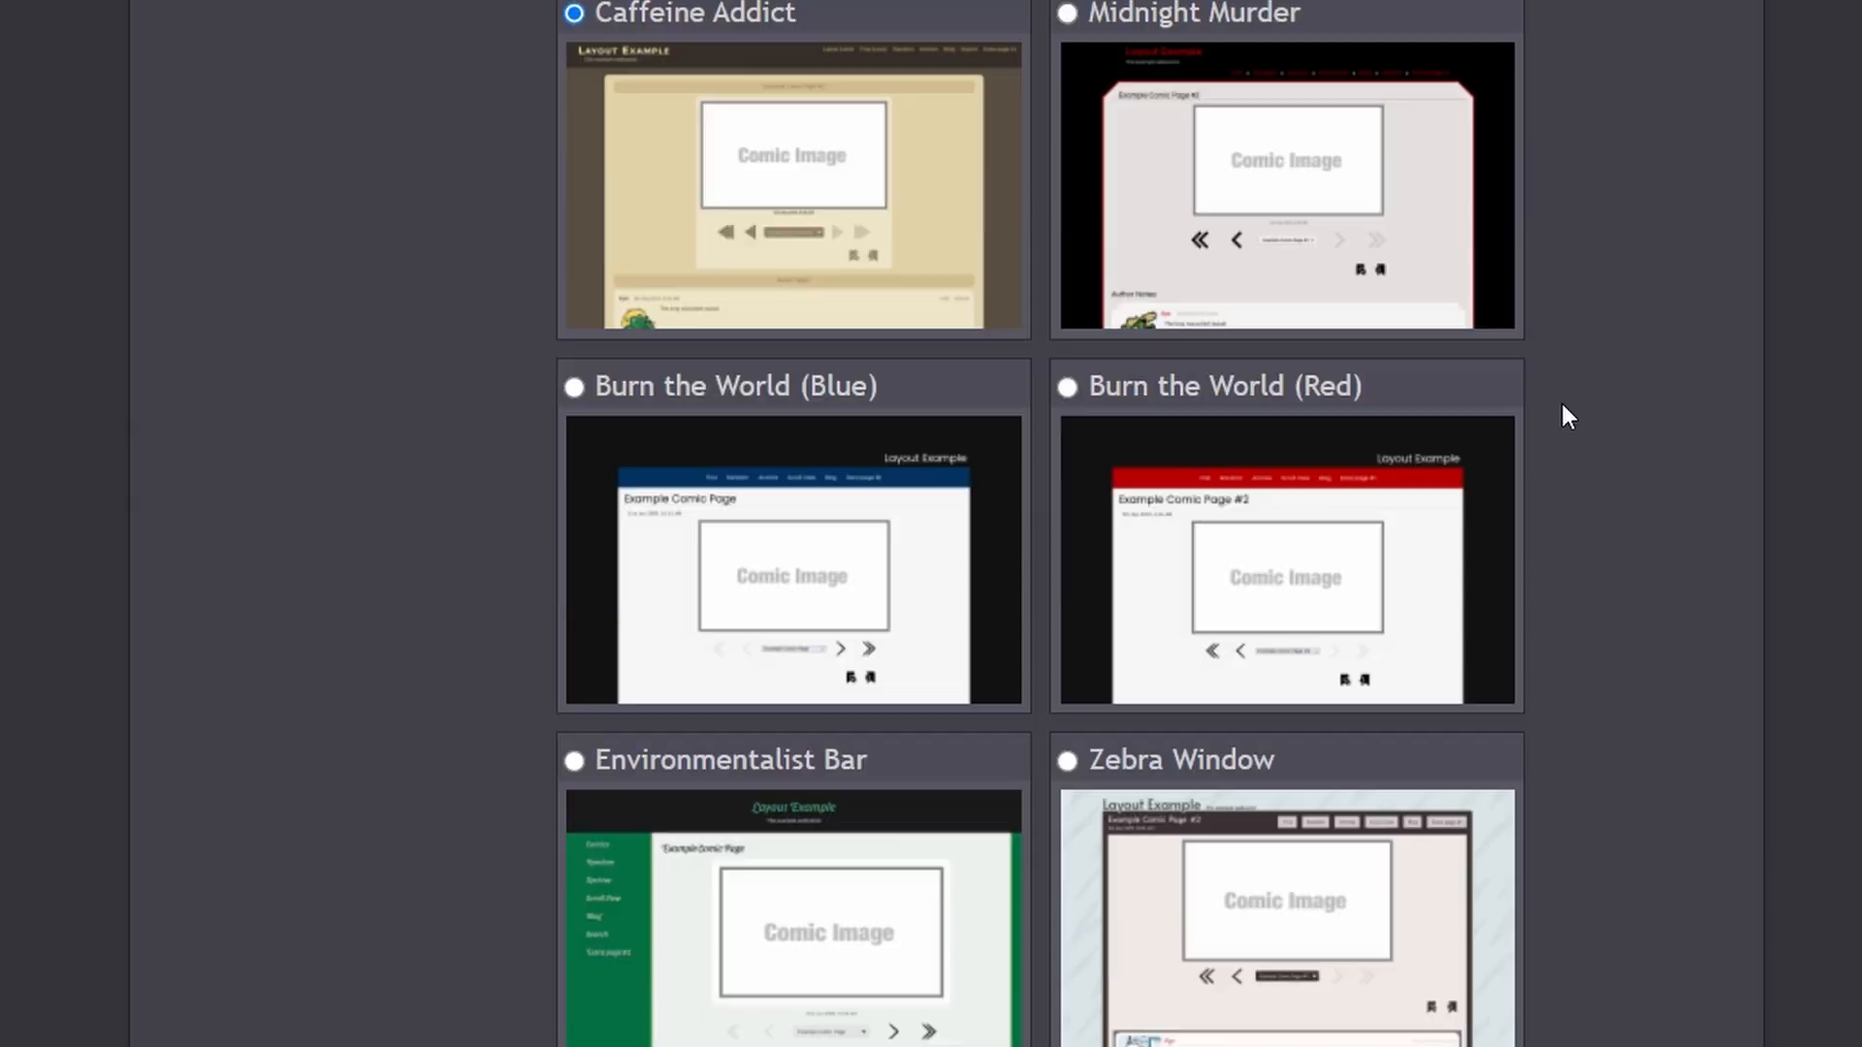
{"action": "scroll", "coordinate": [1563, 407], "scroll_direction": "down", "scroll_amount": 9}
{"action": "scroll", "coordinate": [1563, 406], "scroll_direction": "down", "scroll_amount": 9}
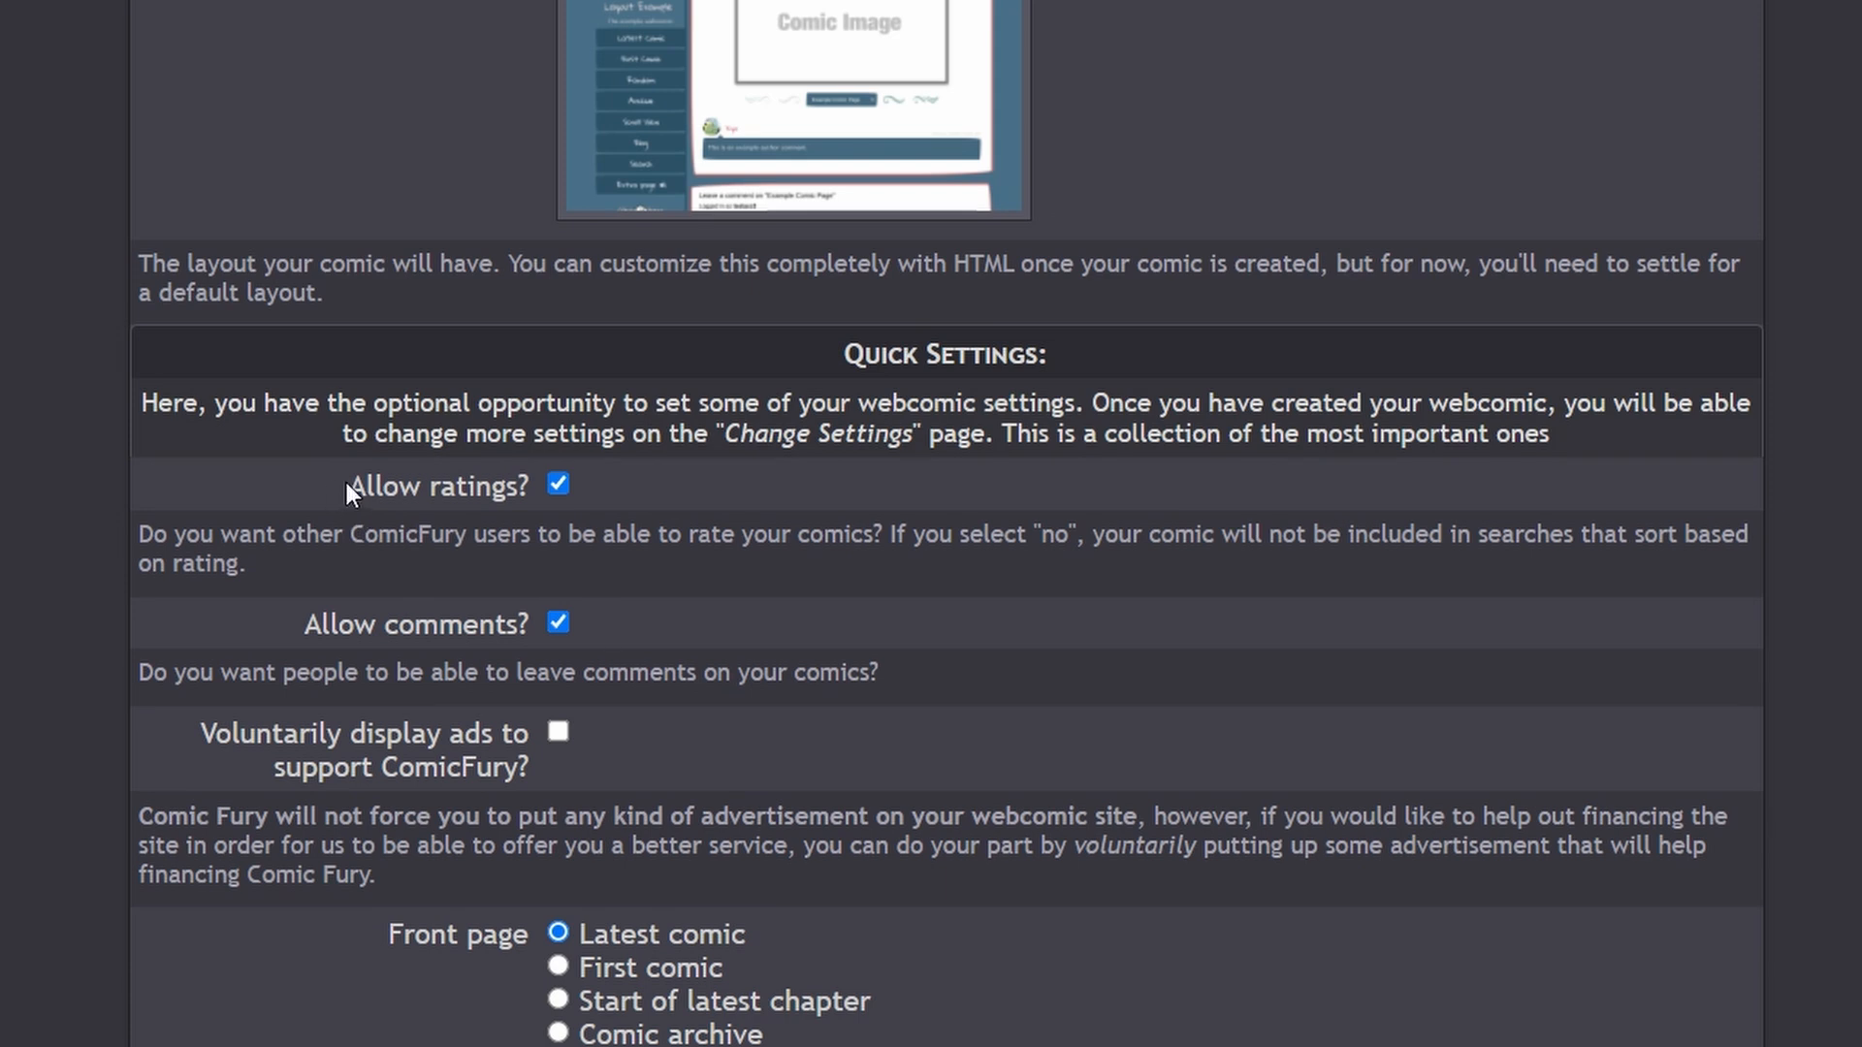
Step: Read the ratings explanation in the quick settings, keep ratings allowed and disable comments on the webcomic
{"action": "left_click_drag", "start_coordinate": [346, 483], "coordinate": [680, 529]}
{"action": "left_click", "coordinate": [683, 528]}
{"action": "left_click_drag", "start_coordinate": [1024, 534], "coordinate": [1445, 572]}
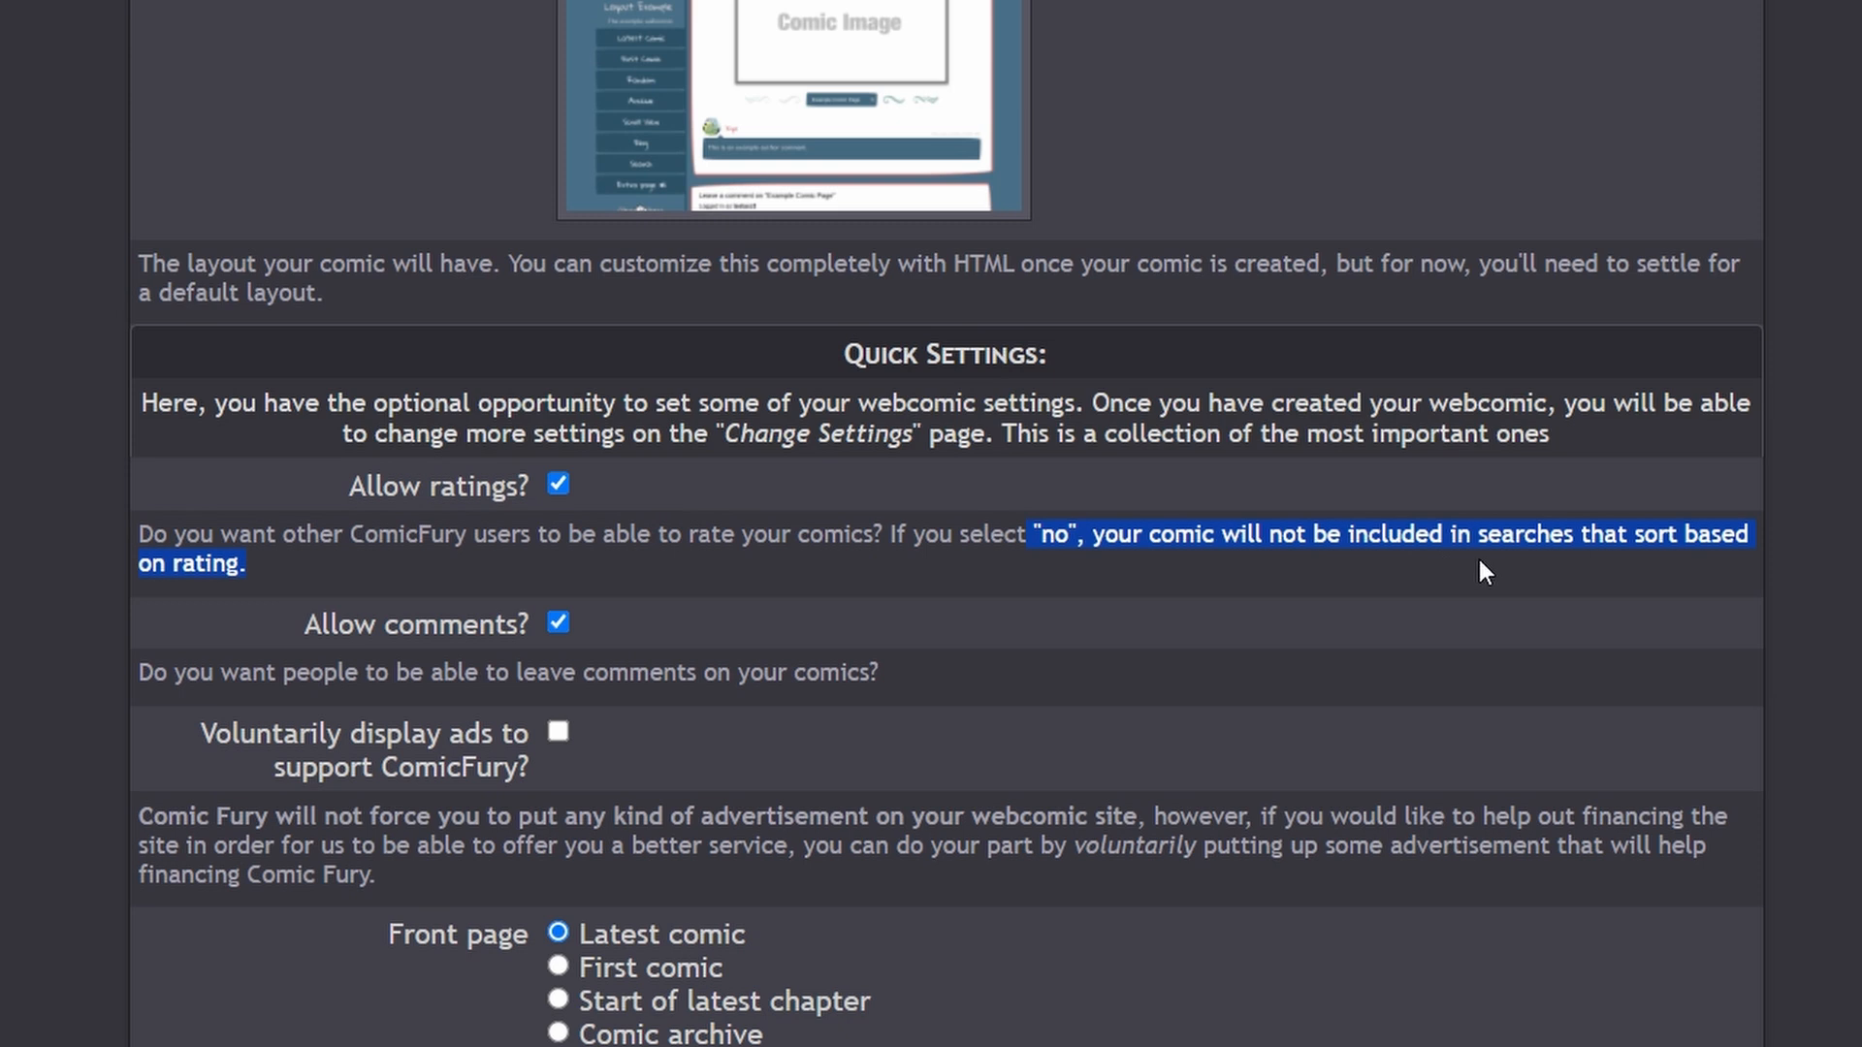
{"action": "left_click", "coordinate": [1613, 541]}
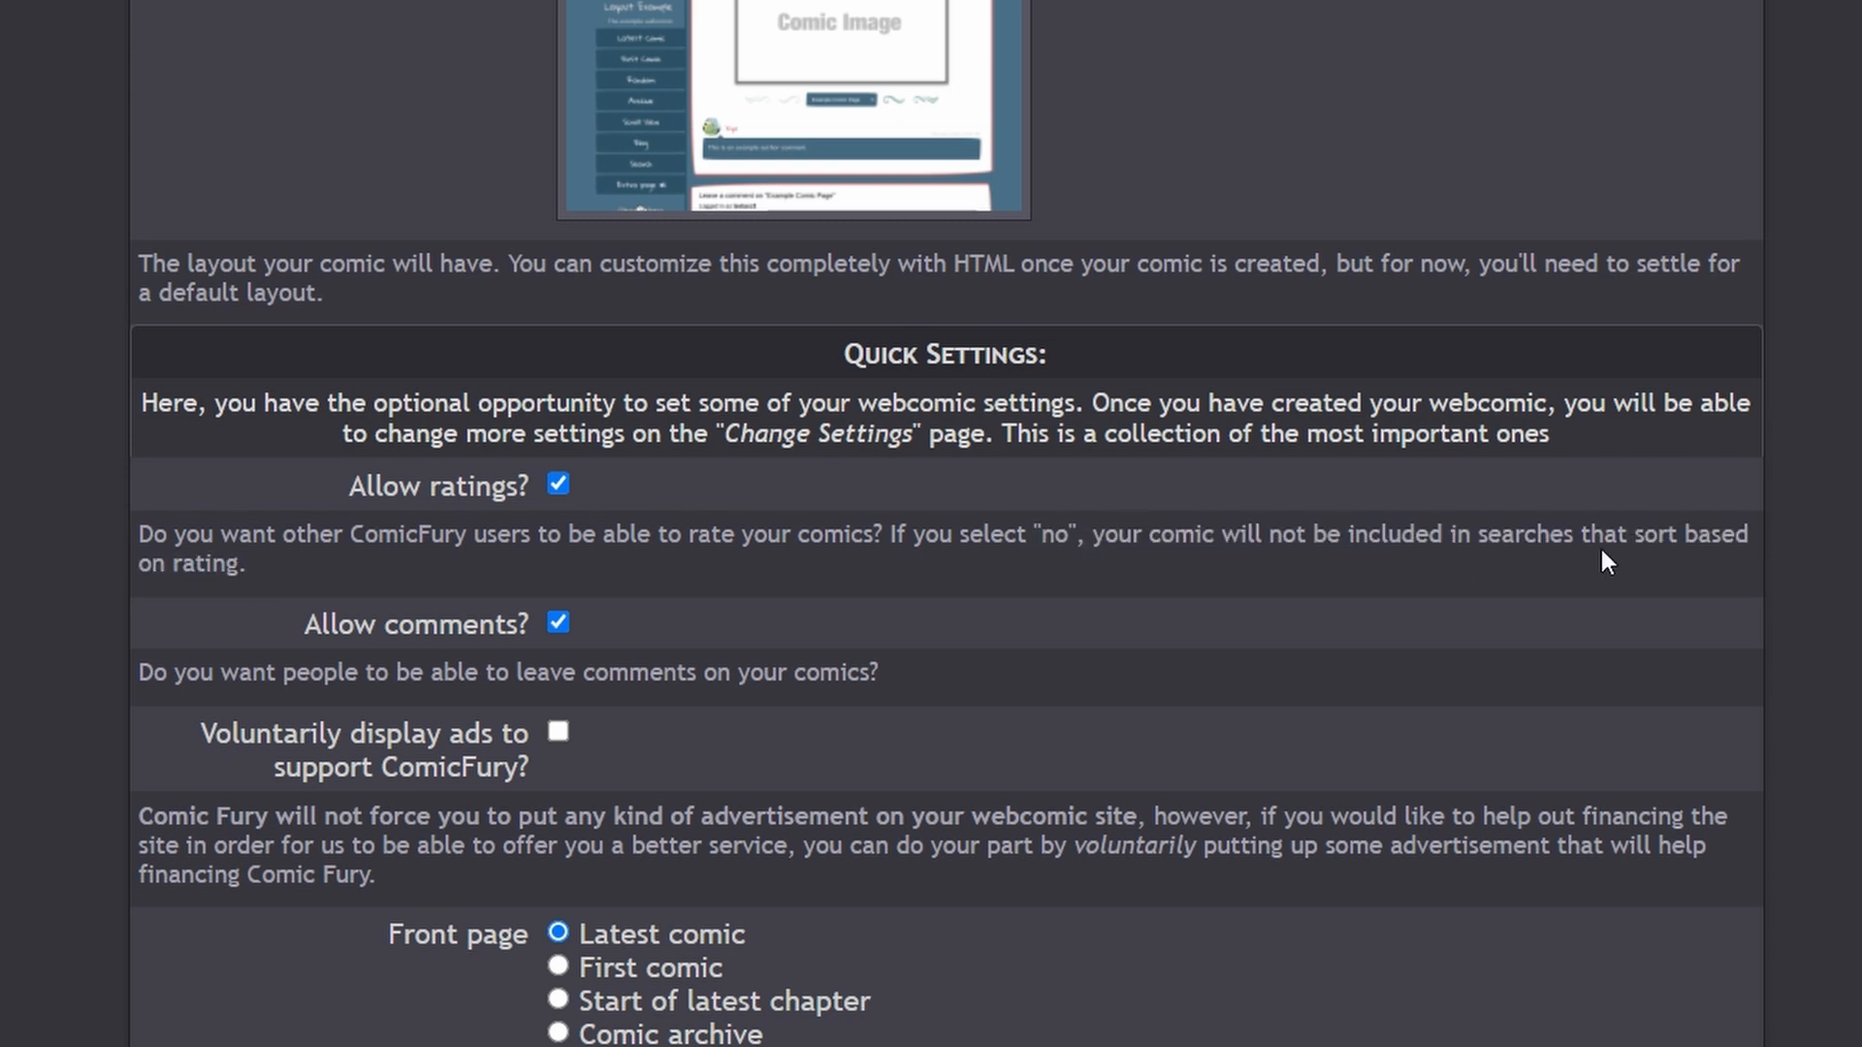
{"action": "left_click_drag", "start_coordinate": [1604, 542], "coordinate": [1680, 592]}
{"action": "left_click", "coordinate": [1668, 535]}
{"action": "left_click", "coordinate": [883, 511]}
{"action": "scroll", "coordinate": [513, 549], "scroll_direction": "down", "scroll_amount": 4}
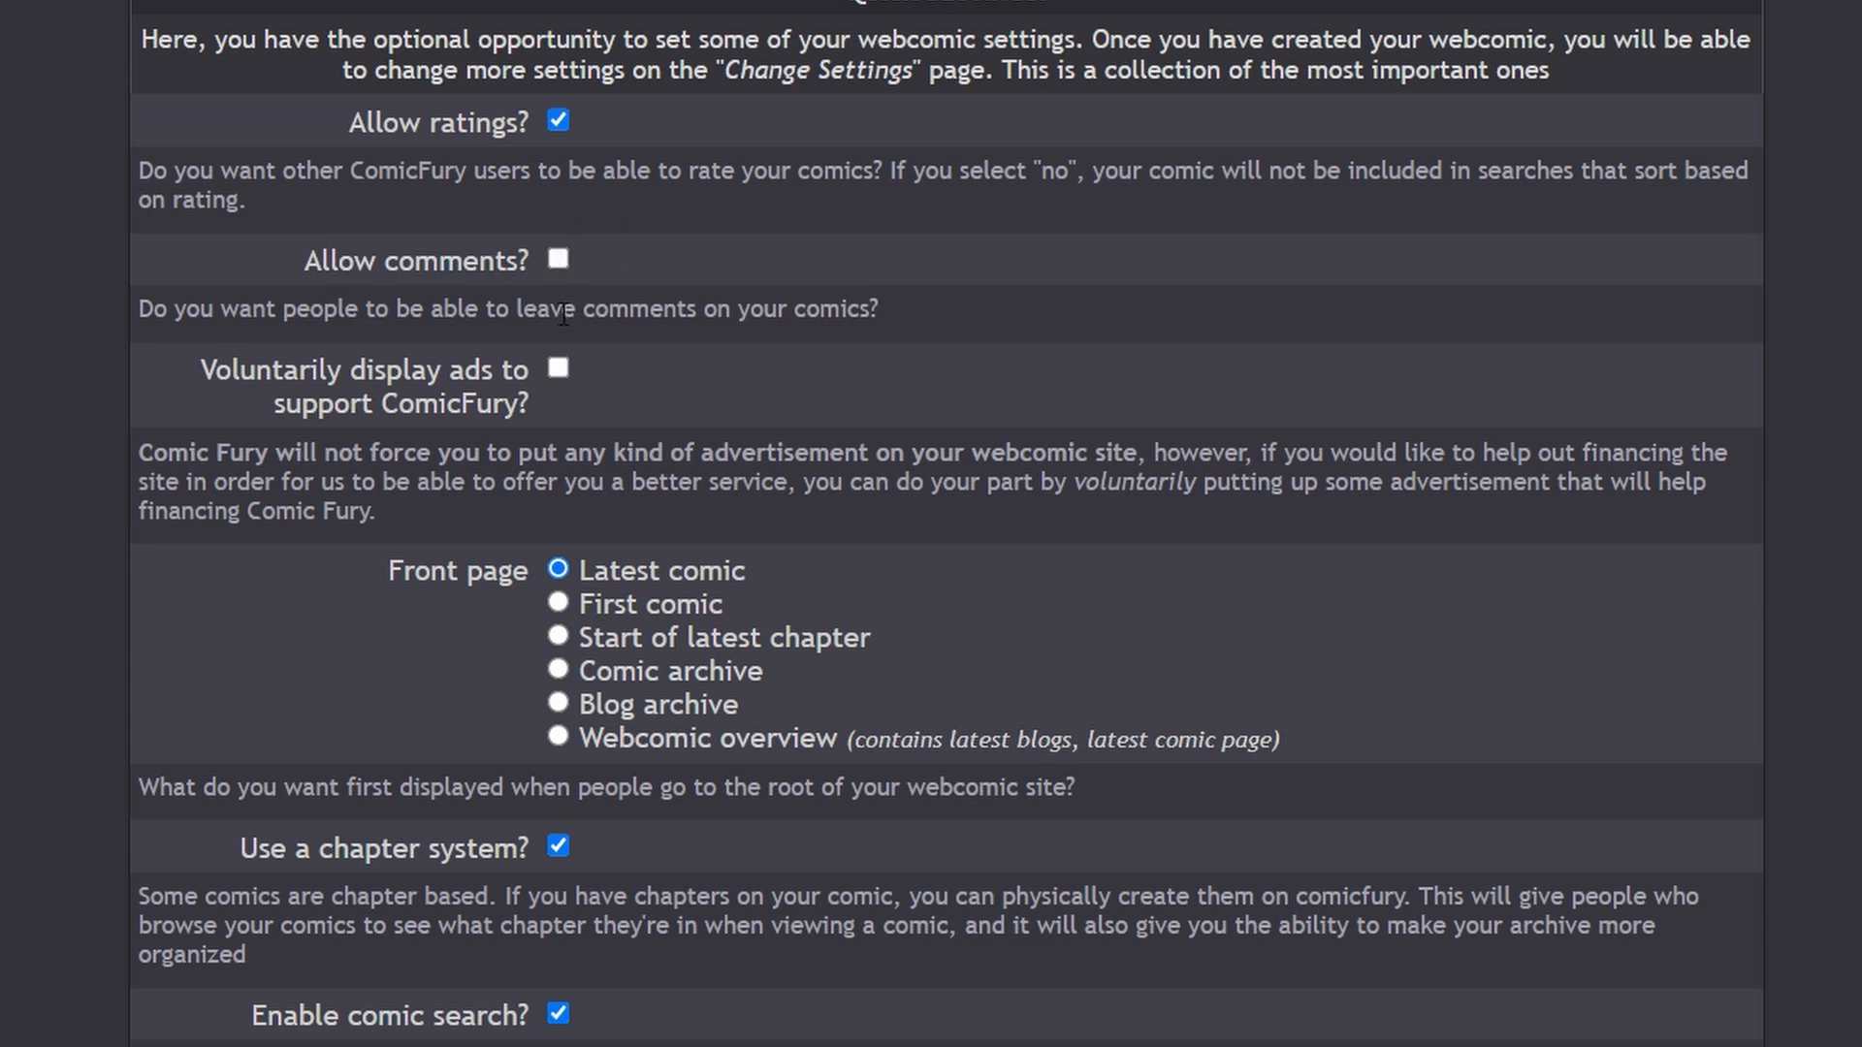
Step: Enable the option to voluntarily display ads on the webcomic site to support ComicFury
{"action": "left_click_drag", "start_coordinate": [259, 376], "coordinate": [492, 399]}
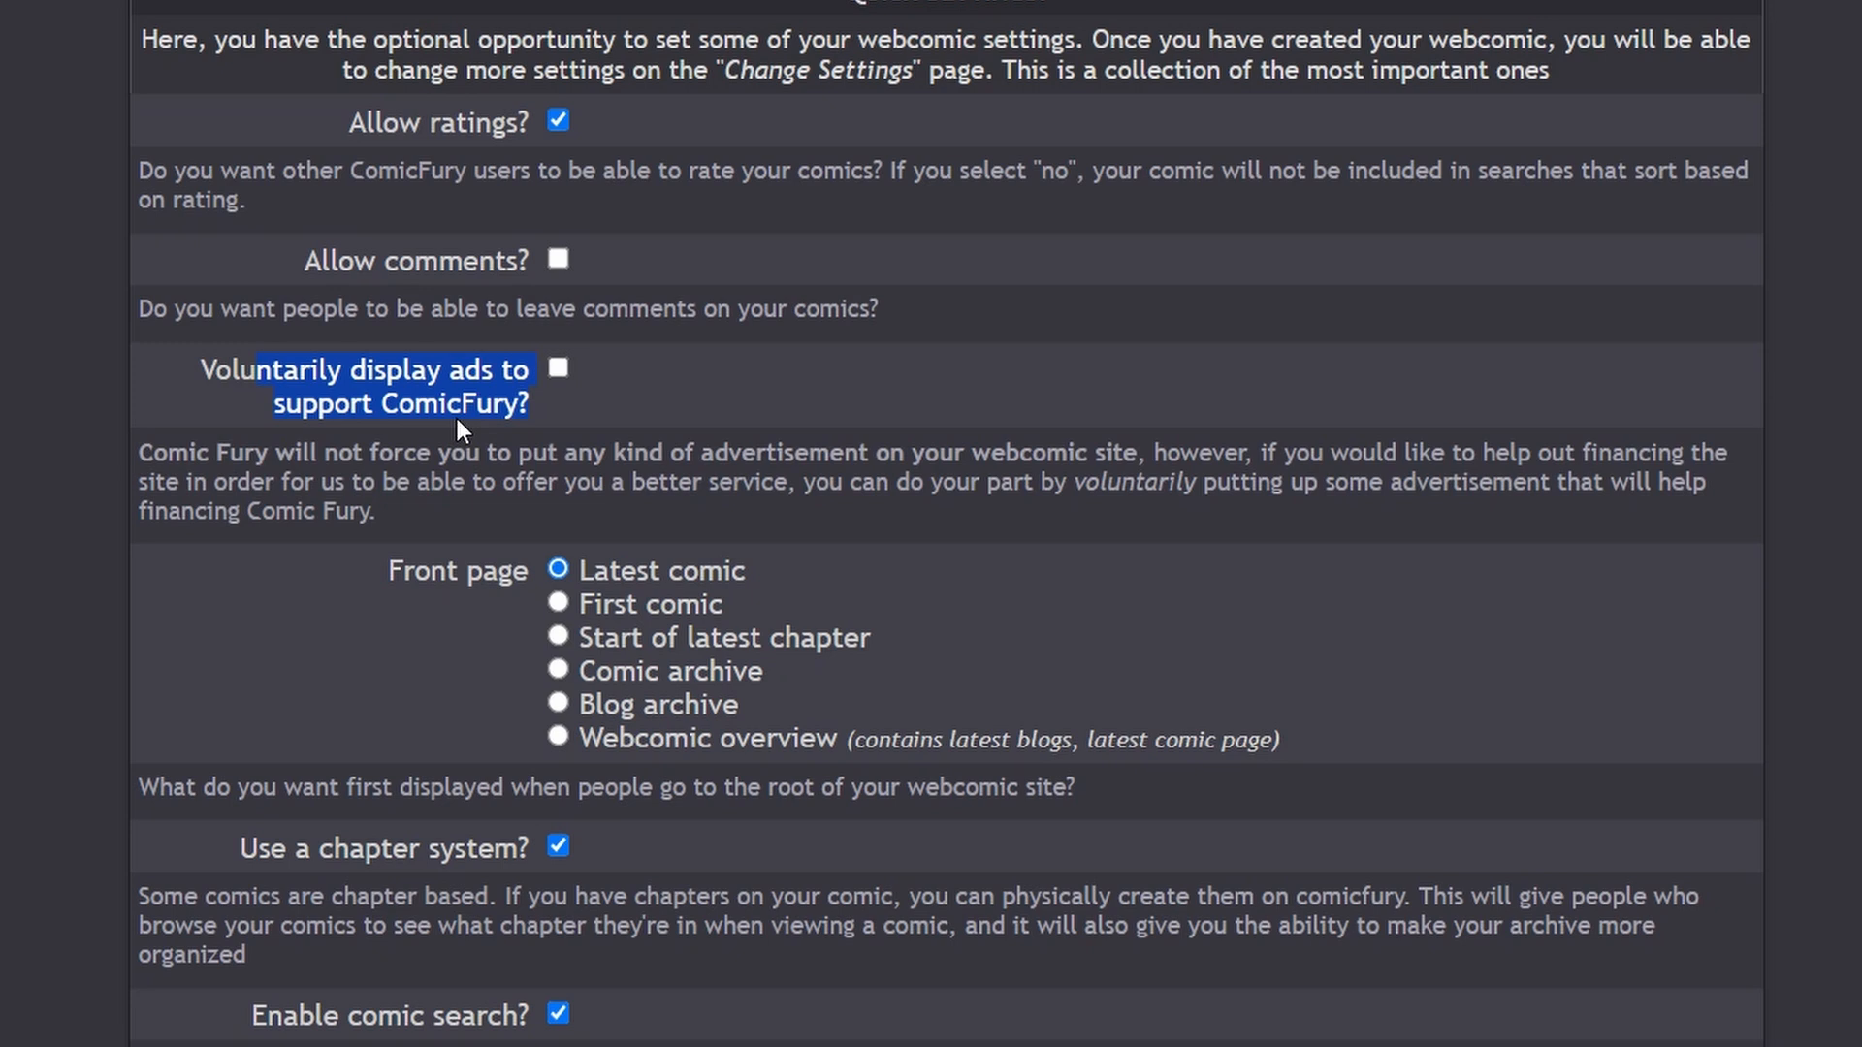
{"action": "left_click", "coordinate": [462, 411]}
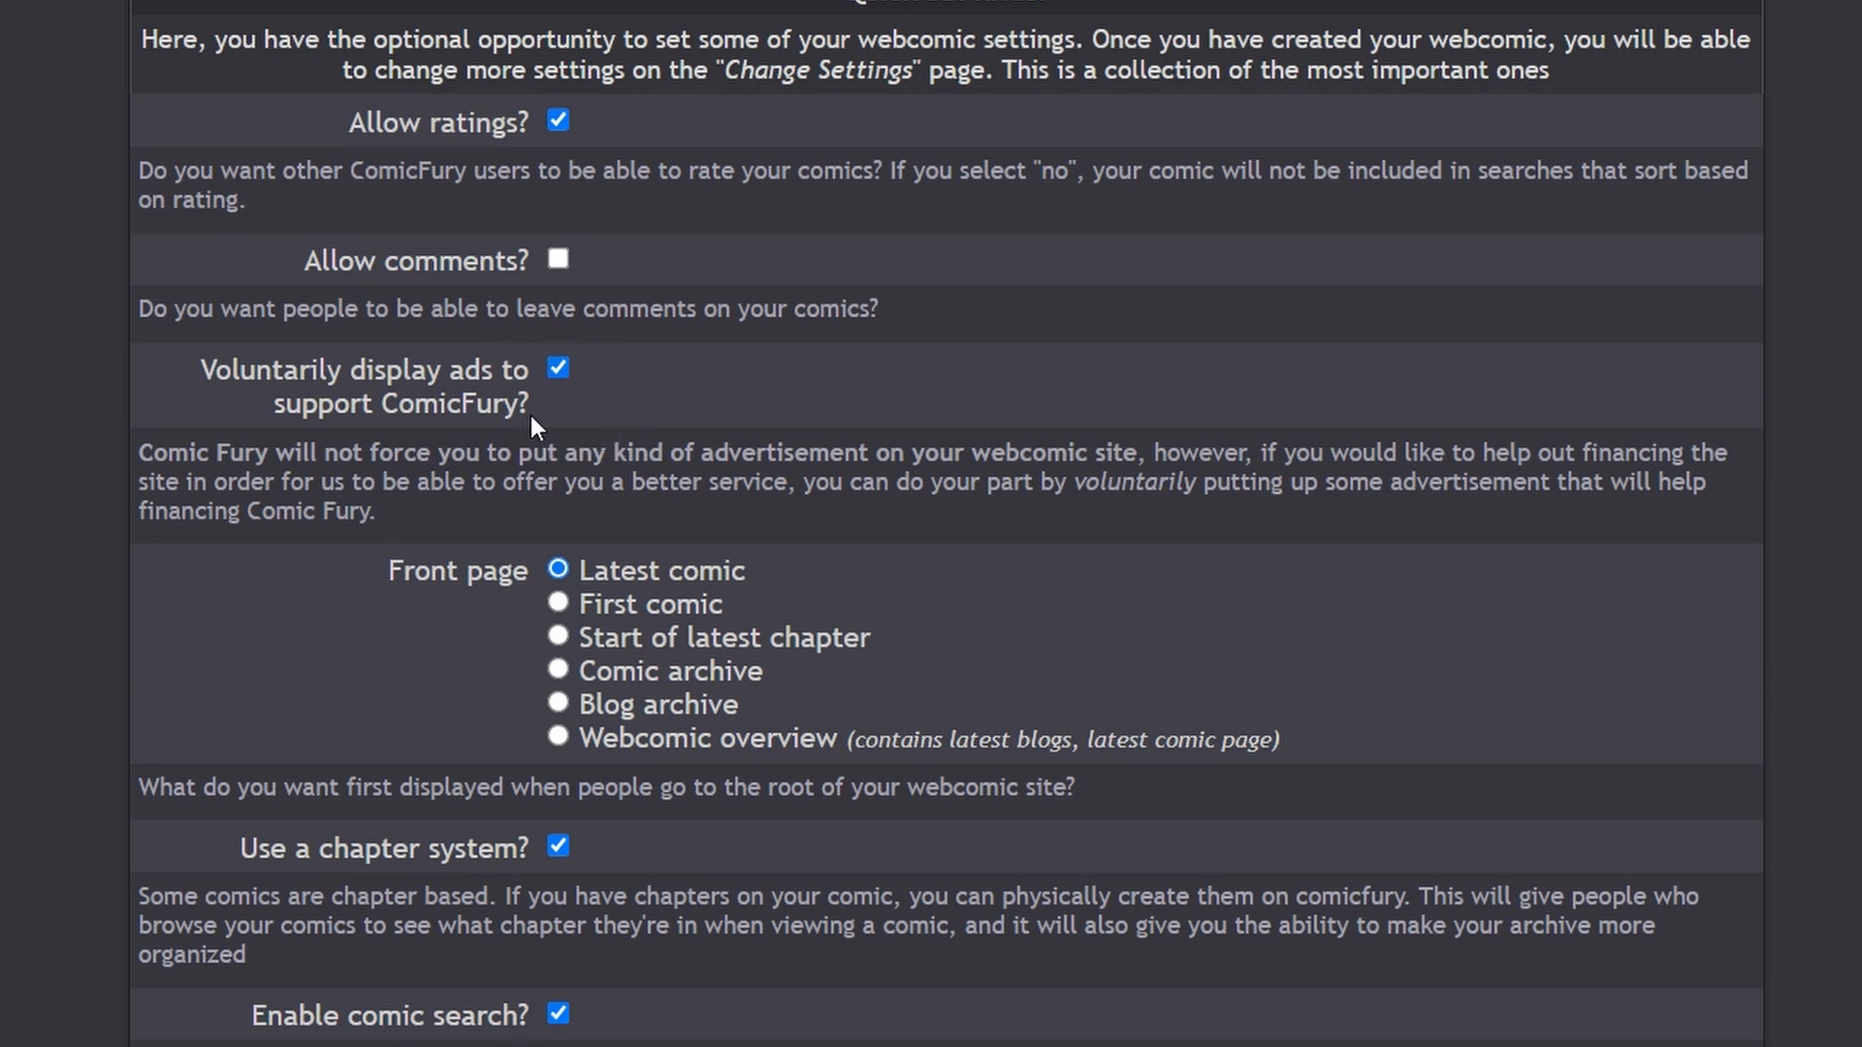
{"action": "left_click_drag", "start_coordinate": [328, 371], "coordinate": [427, 380]}
{"action": "left_click", "coordinate": [493, 386]}
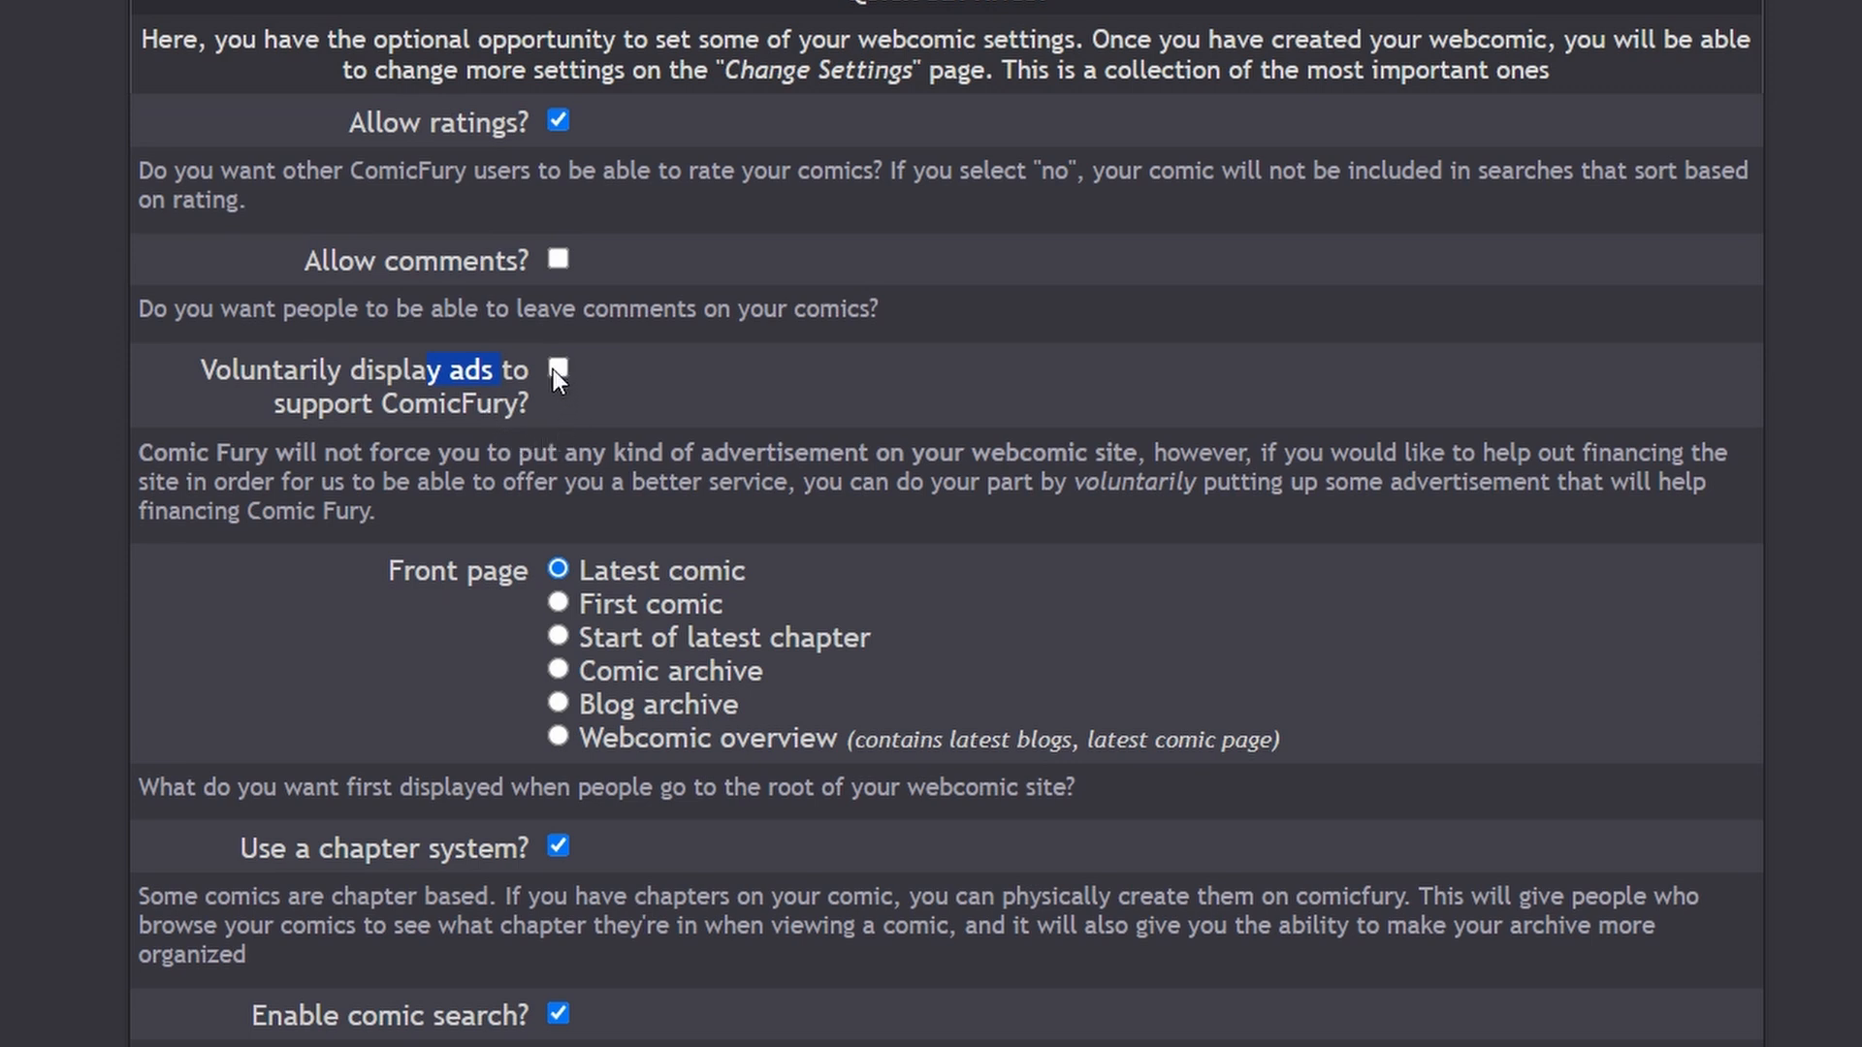
{"action": "left_click", "coordinate": [859, 407]}
{"action": "scroll", "coordinate": [837, 457], "scroll_direction": "down", "scroll_amount": 1}
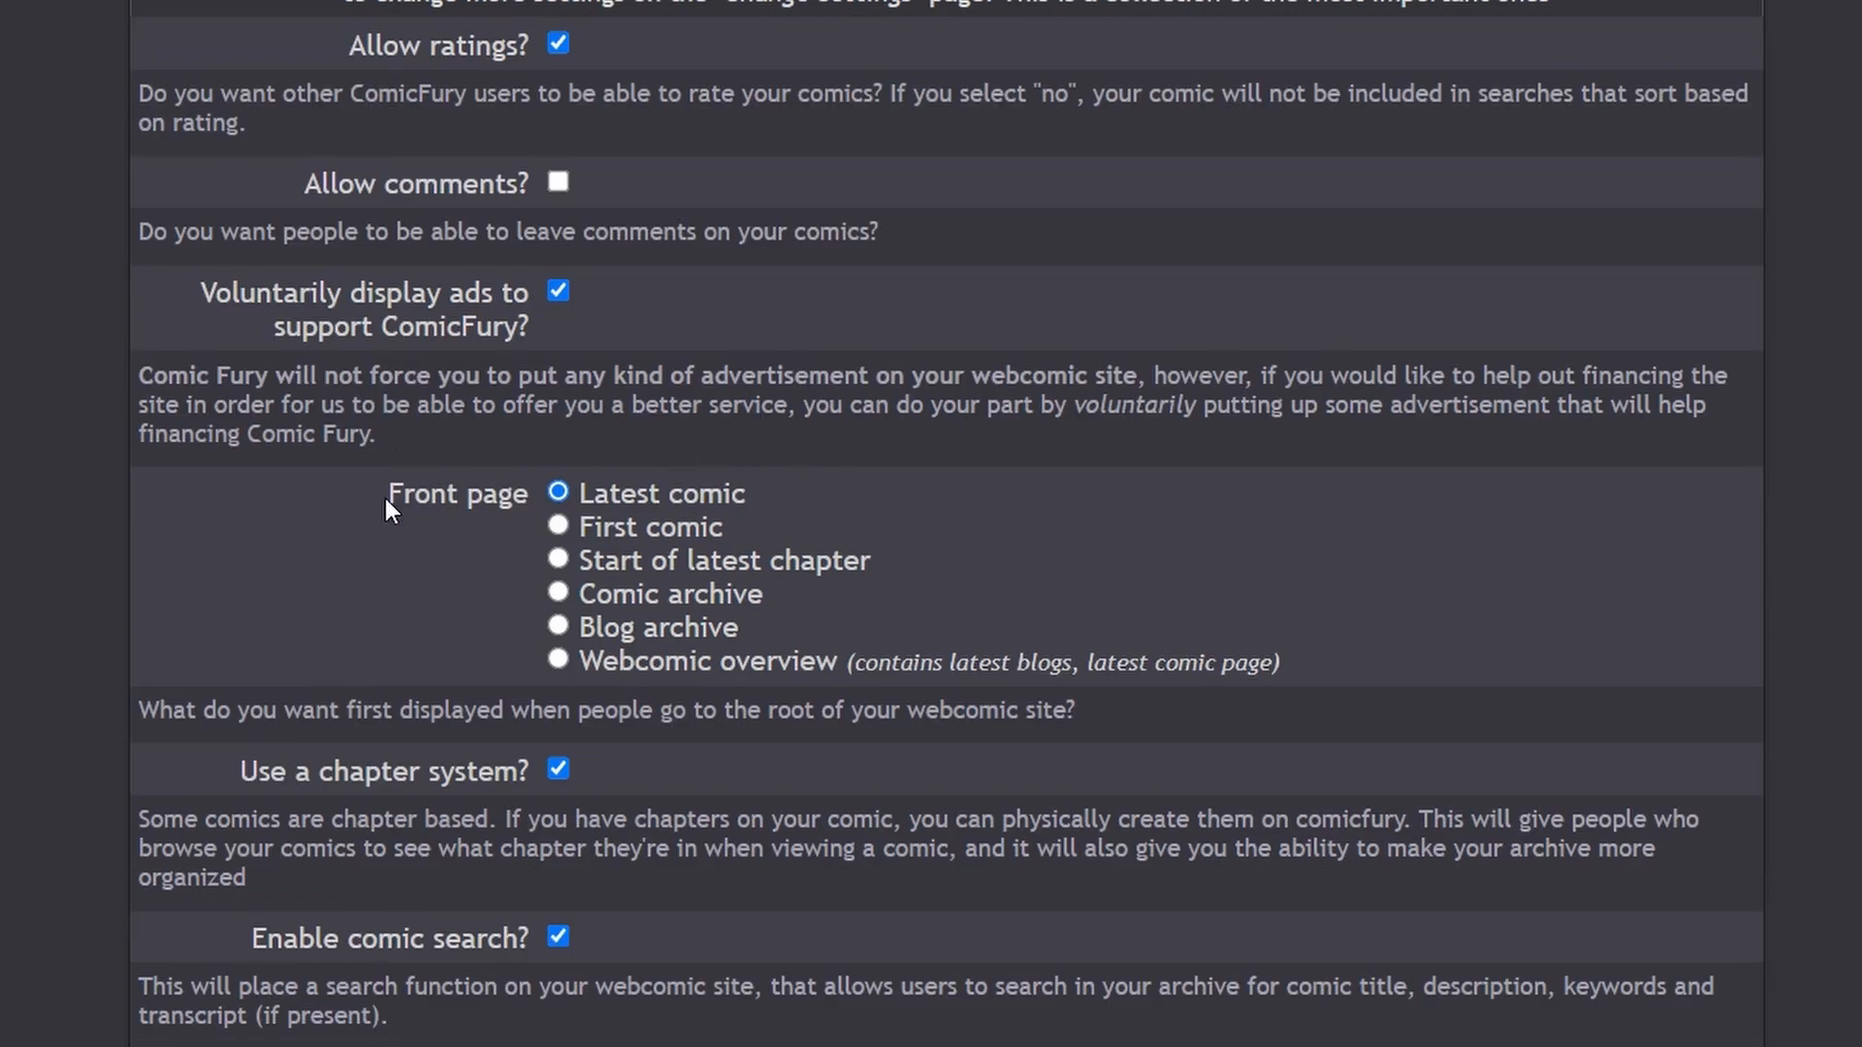
Step: Try the Webcomic overview and First comic front page options, and set the front page to Comic archive
{"action": "left_click_drag", "start_coordinate": [386, 498], "coordinate": [505, 494]}
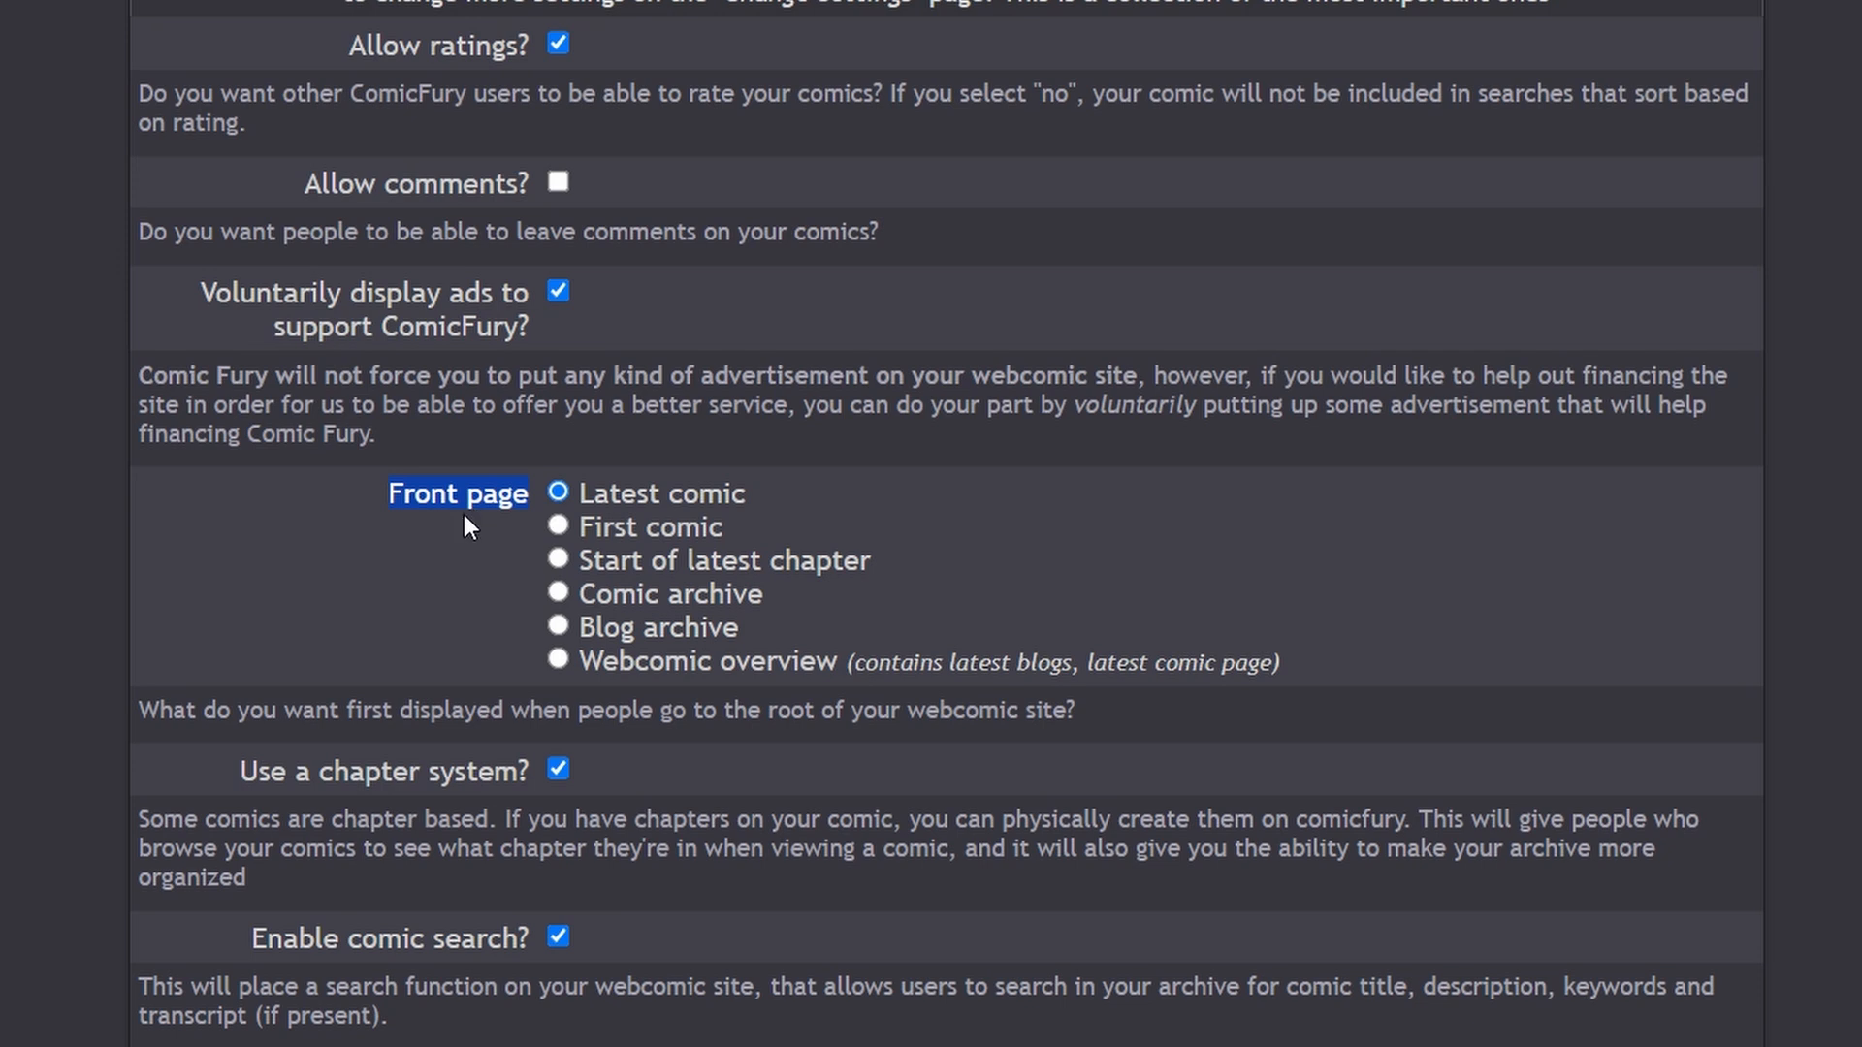
{"action": "left_click", "coordinate": [392, 608]}
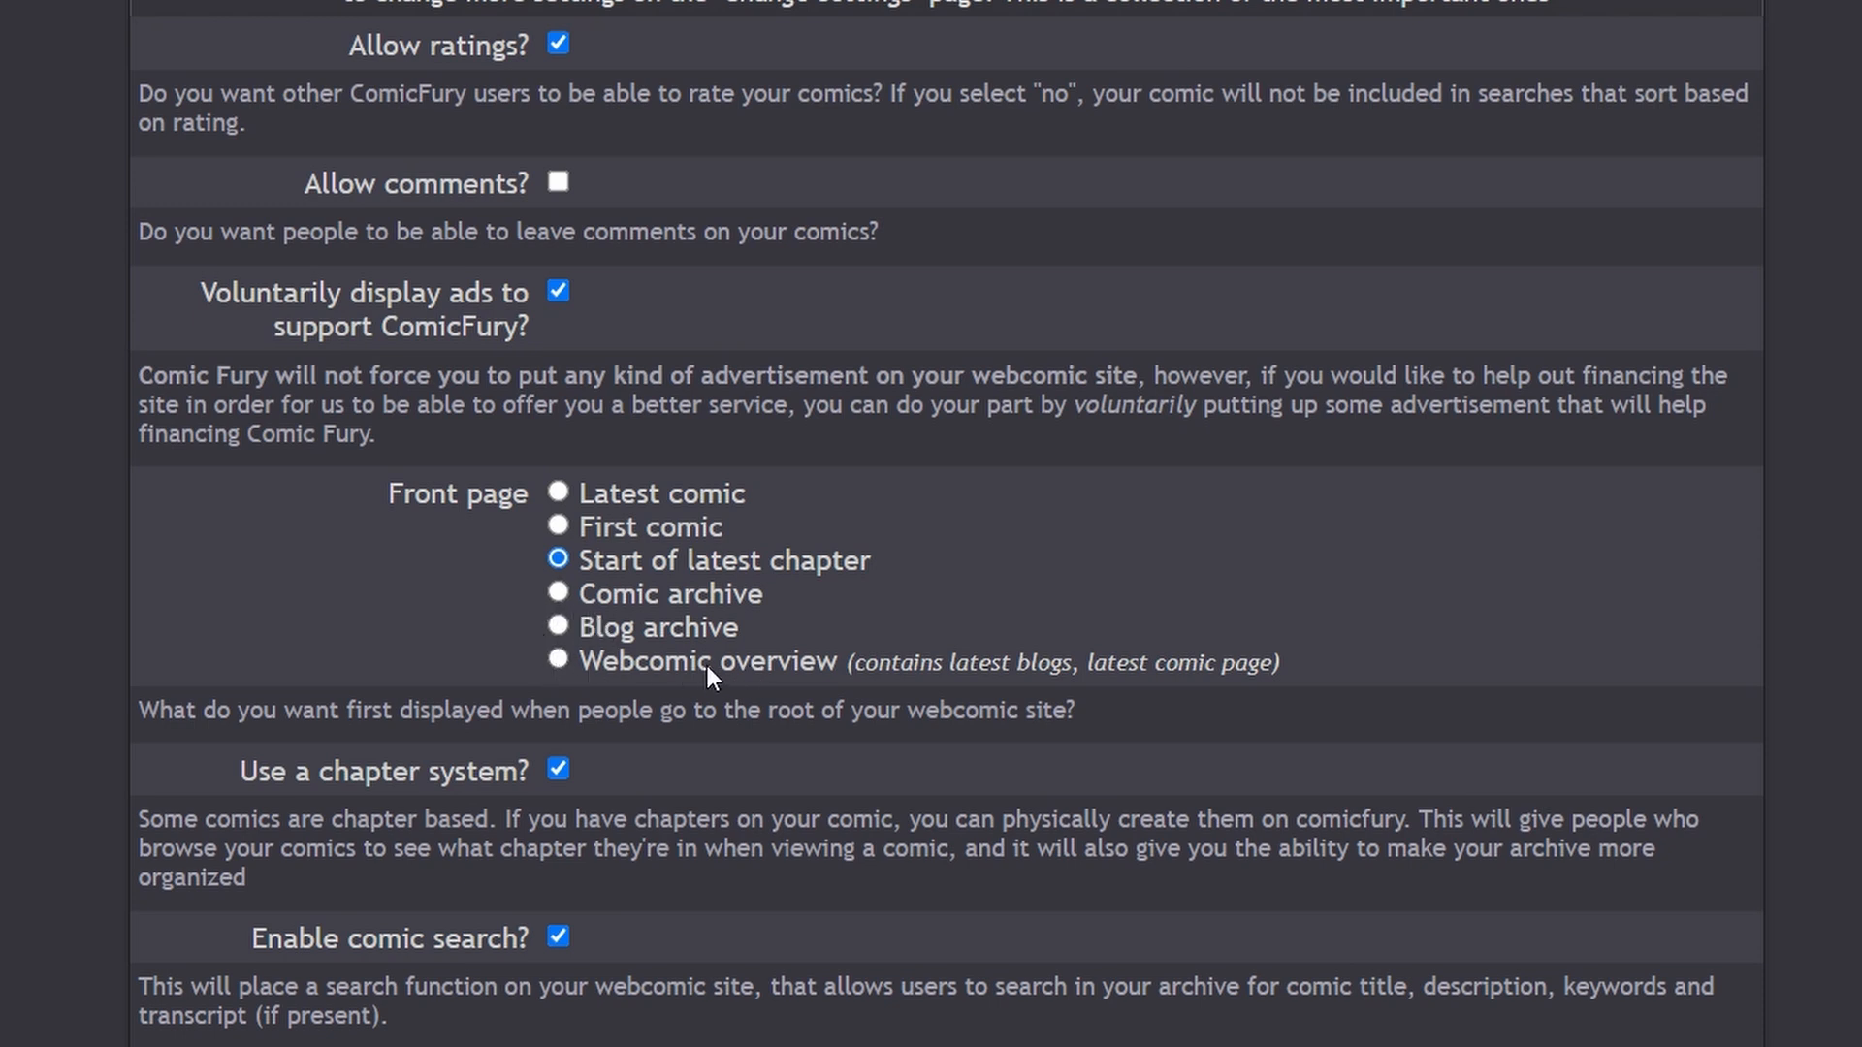
{"action": "left_click_drag", "start_coordinate": [650, 662], "coordinate": [923, 667]}
{"action": "left_click", "coordinate": [842, 662]}
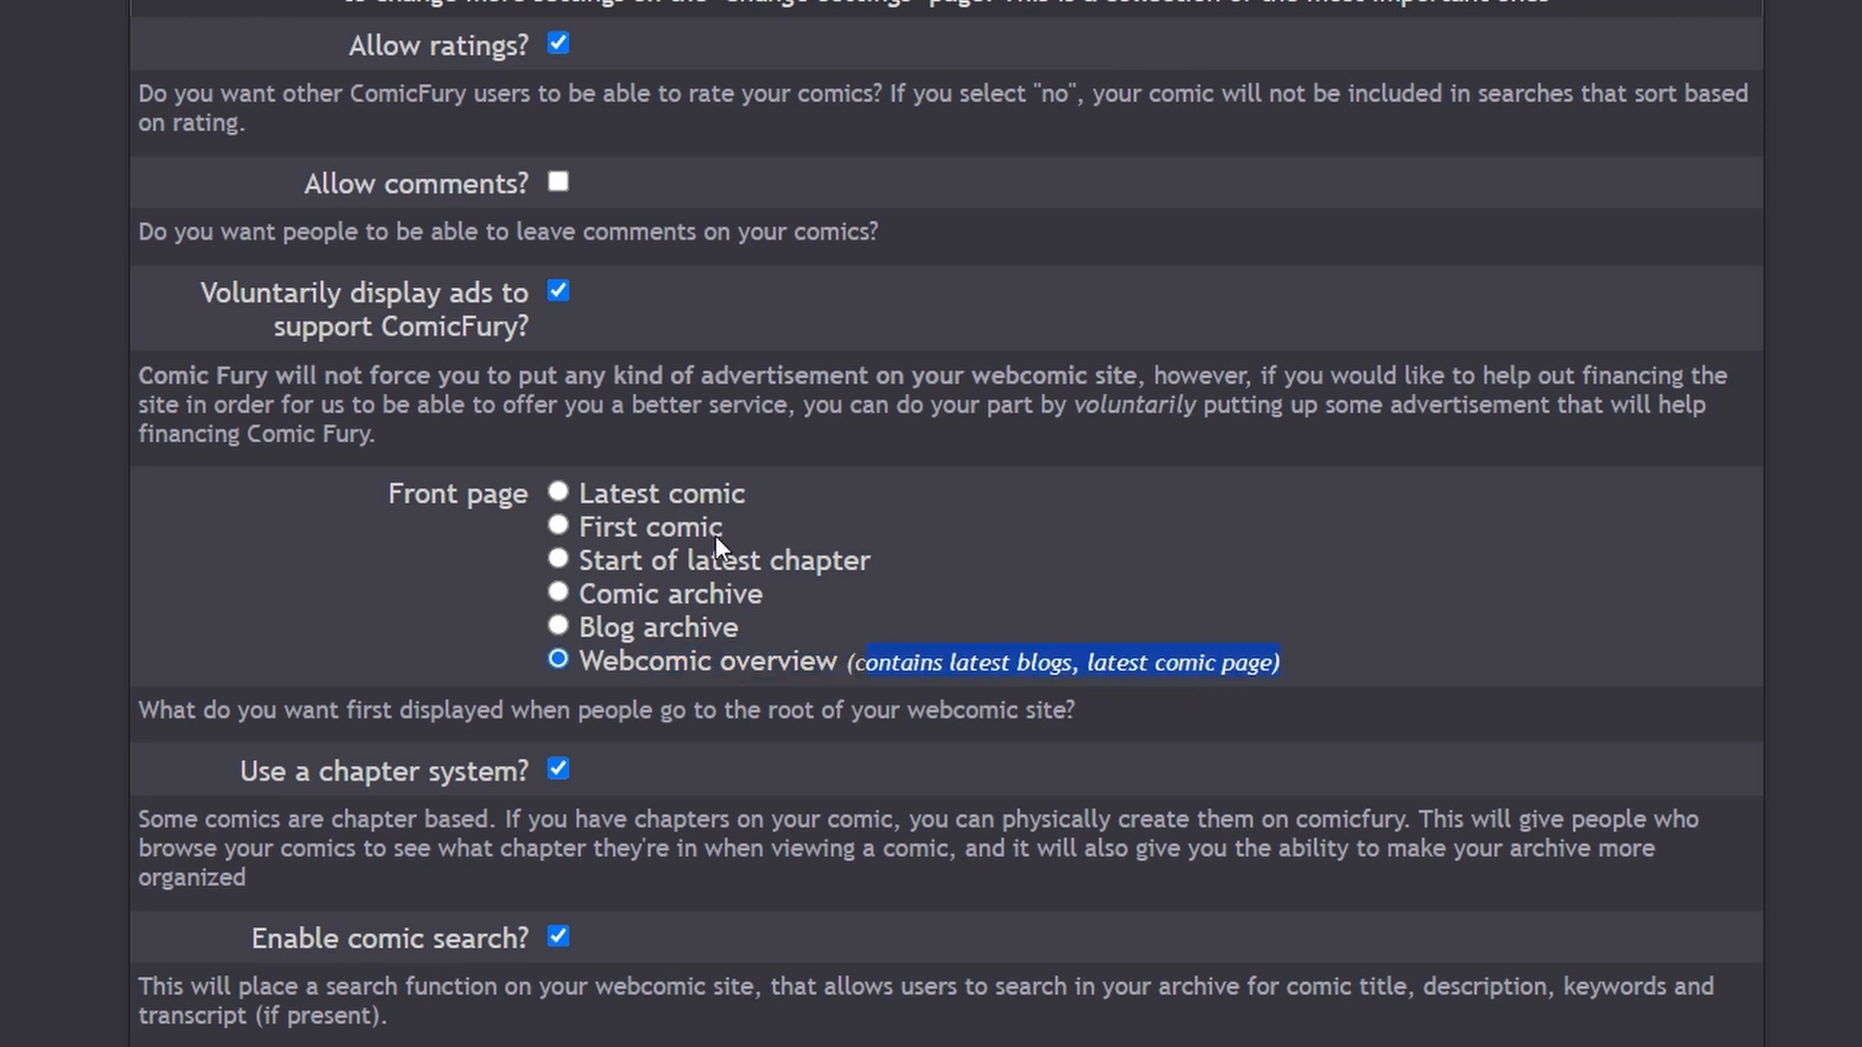
{"action": "left_click", "coordinate": [559, 527]}
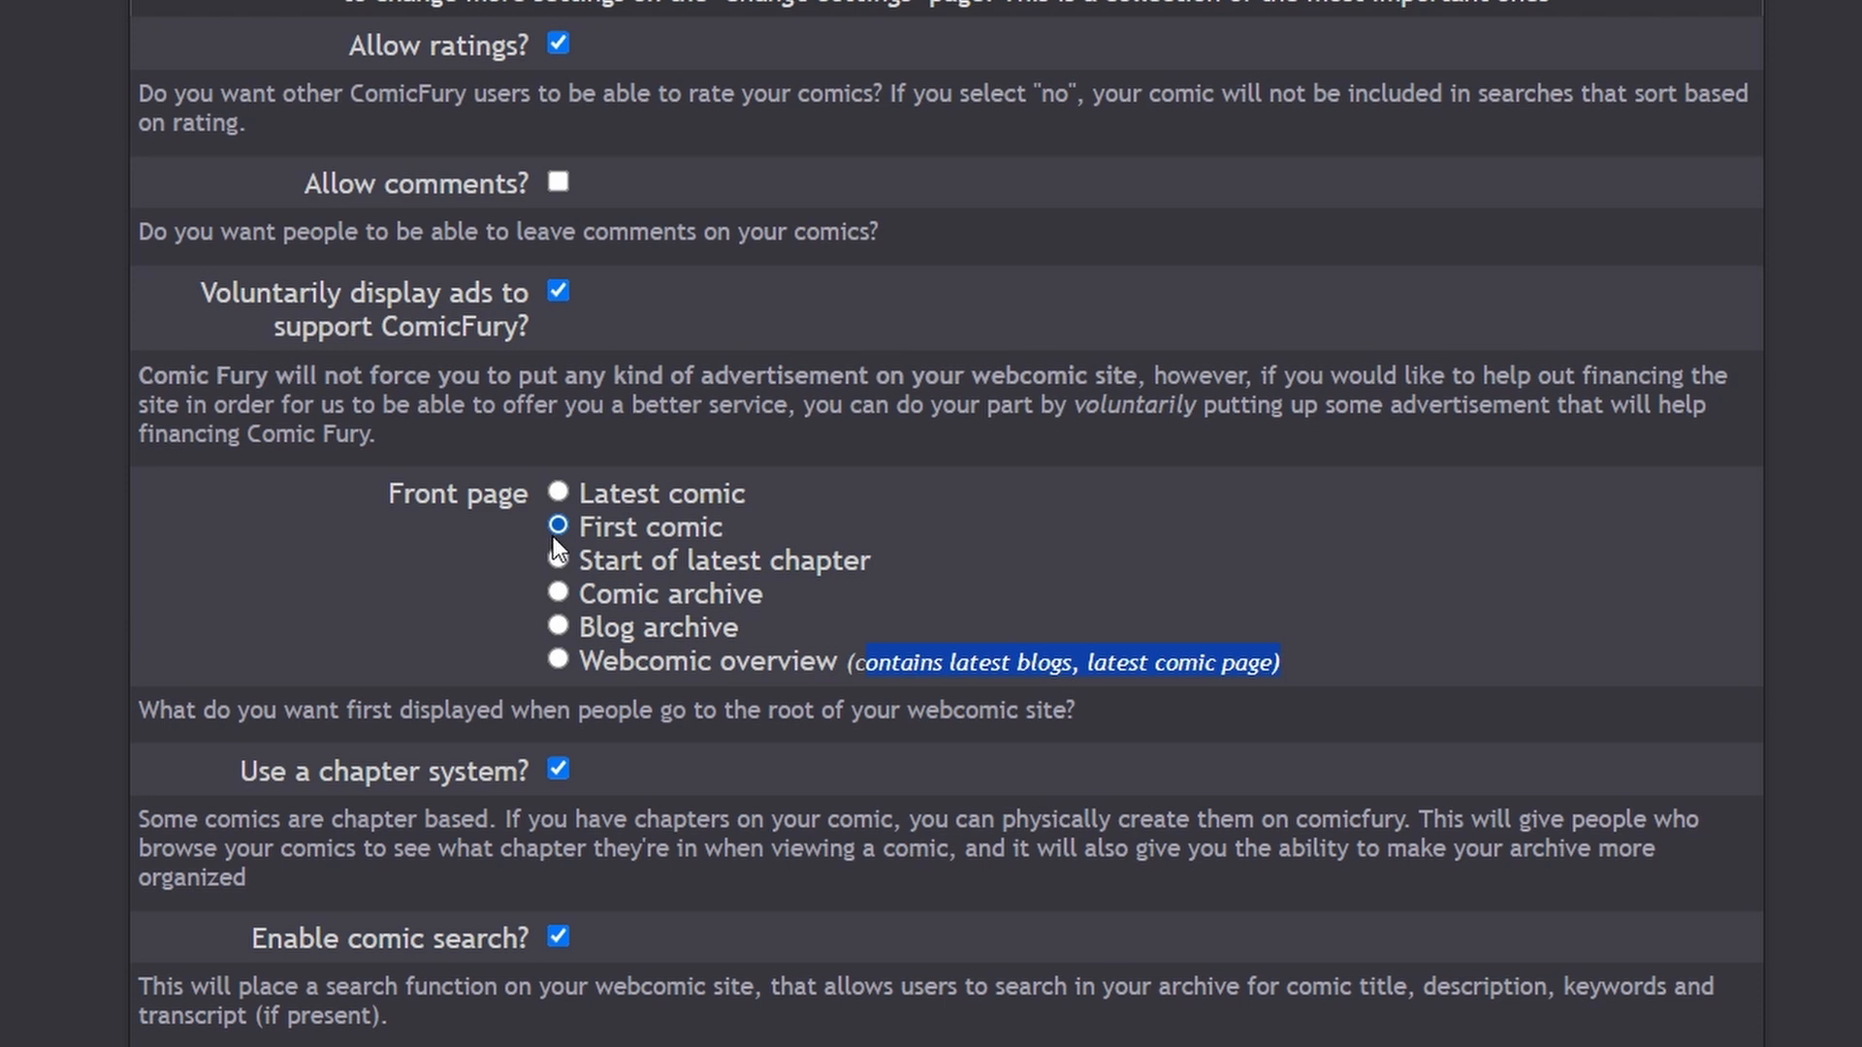
{"action": "left_click", "coordinate": [558, 593]}
{"action": "scroll", "coordinate": [455, 795], "scroll_direction": "down", "scroll_amount": 2}
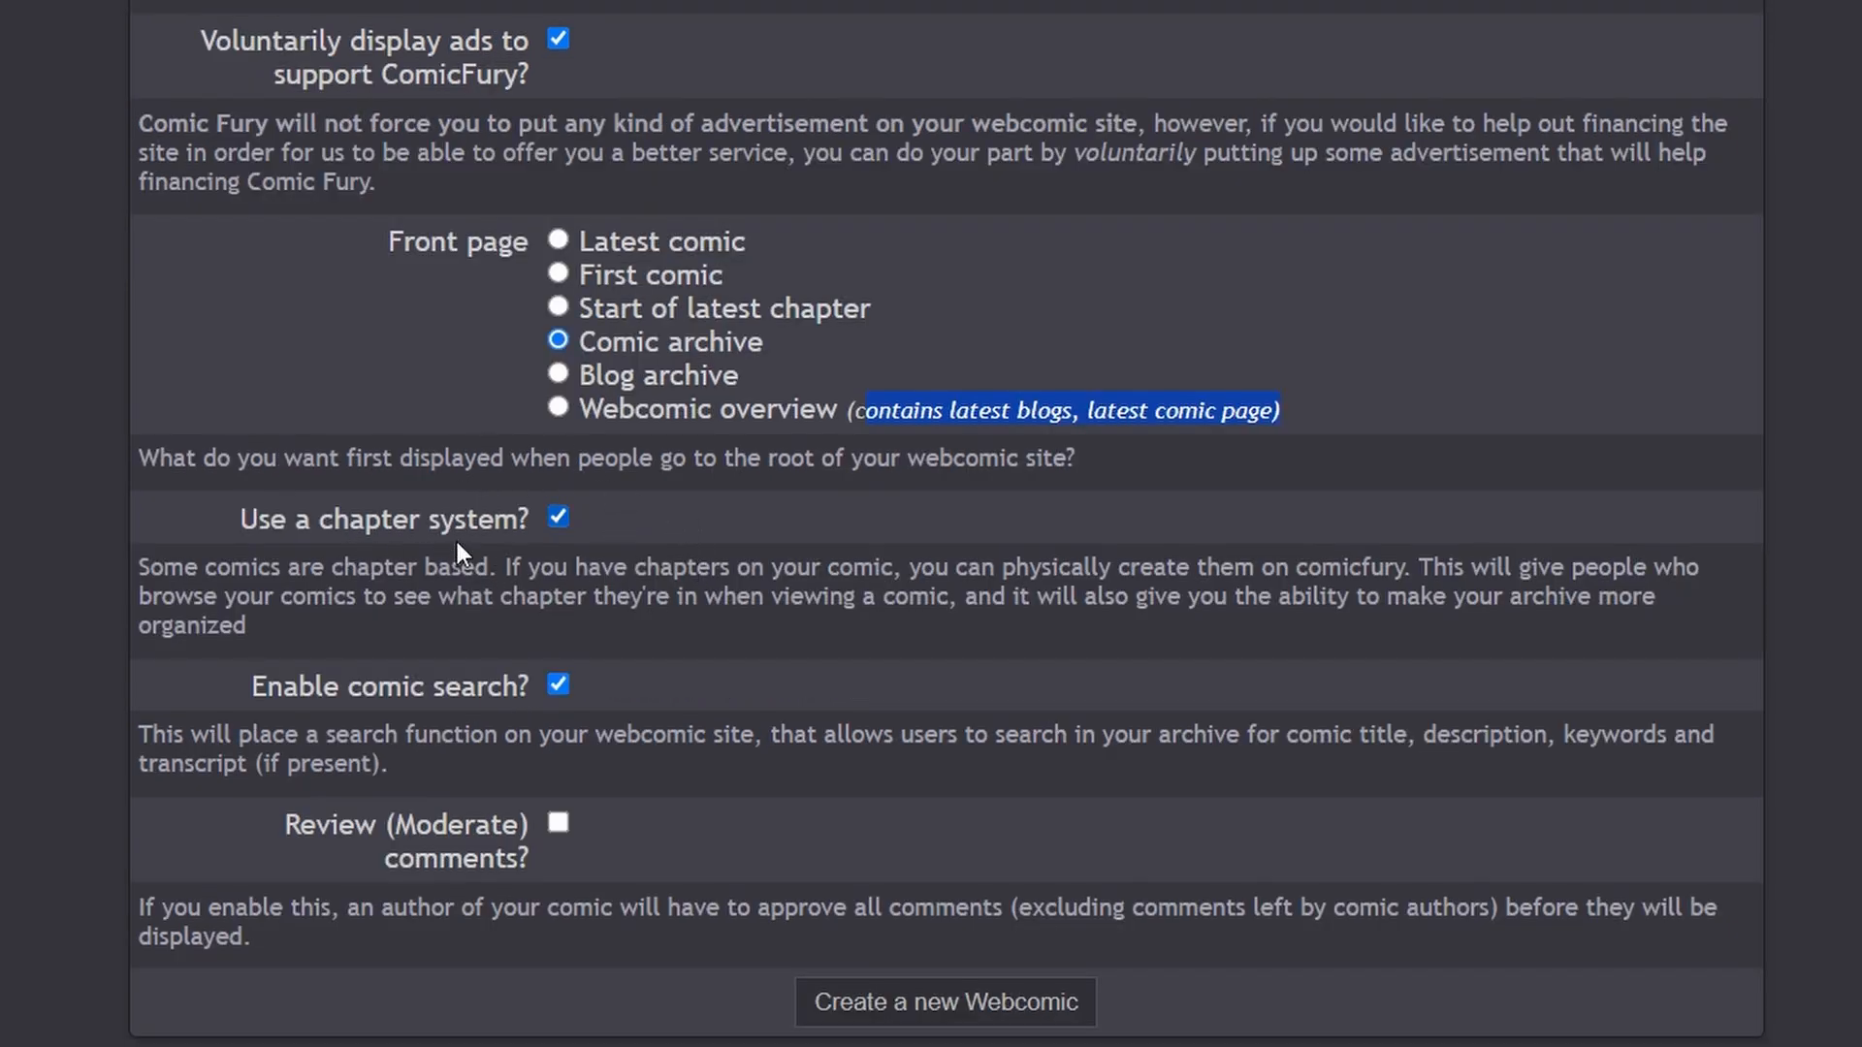
Step: Review the chapter system and comic search settings, keeping both enabled, and turn on review (moderation) of comments
{"action": "left_click_drag", "start_coordinate": [268, 525], "coordinate": [493, 520]}
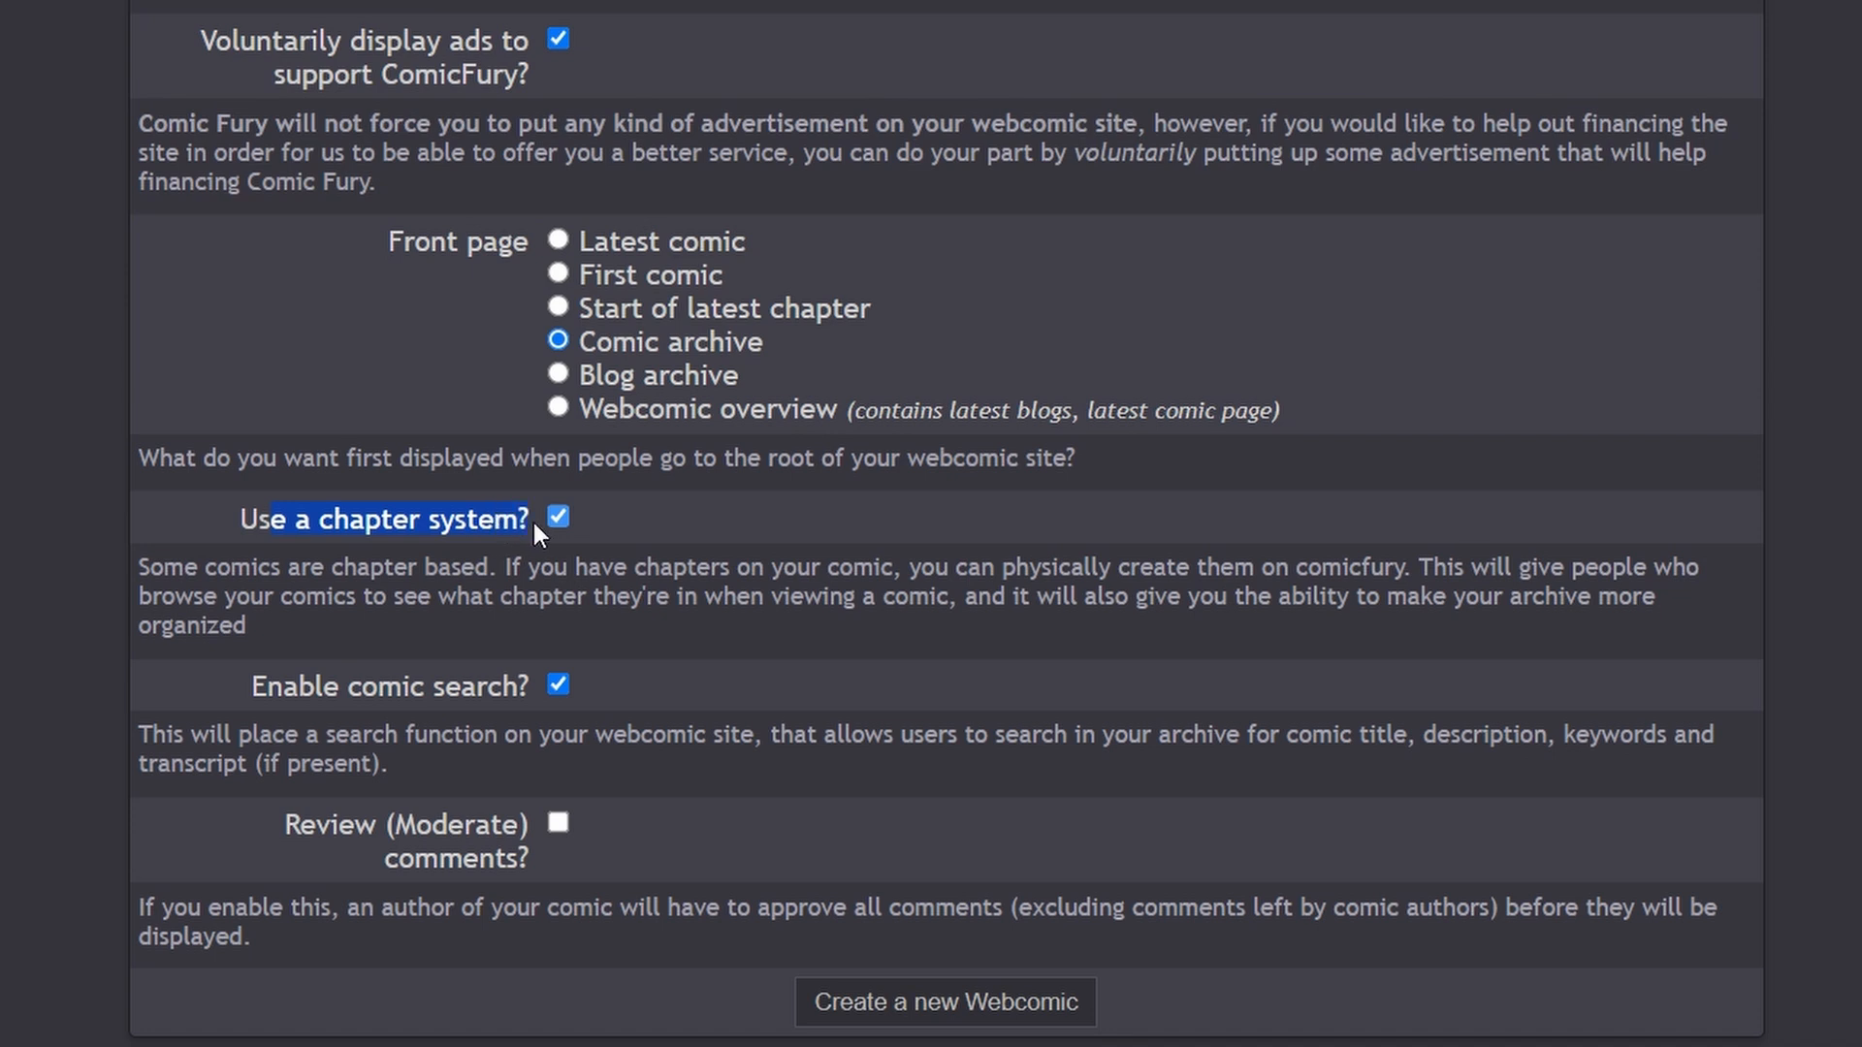
{"action": "left_click", "coordinate": [579, 580]}
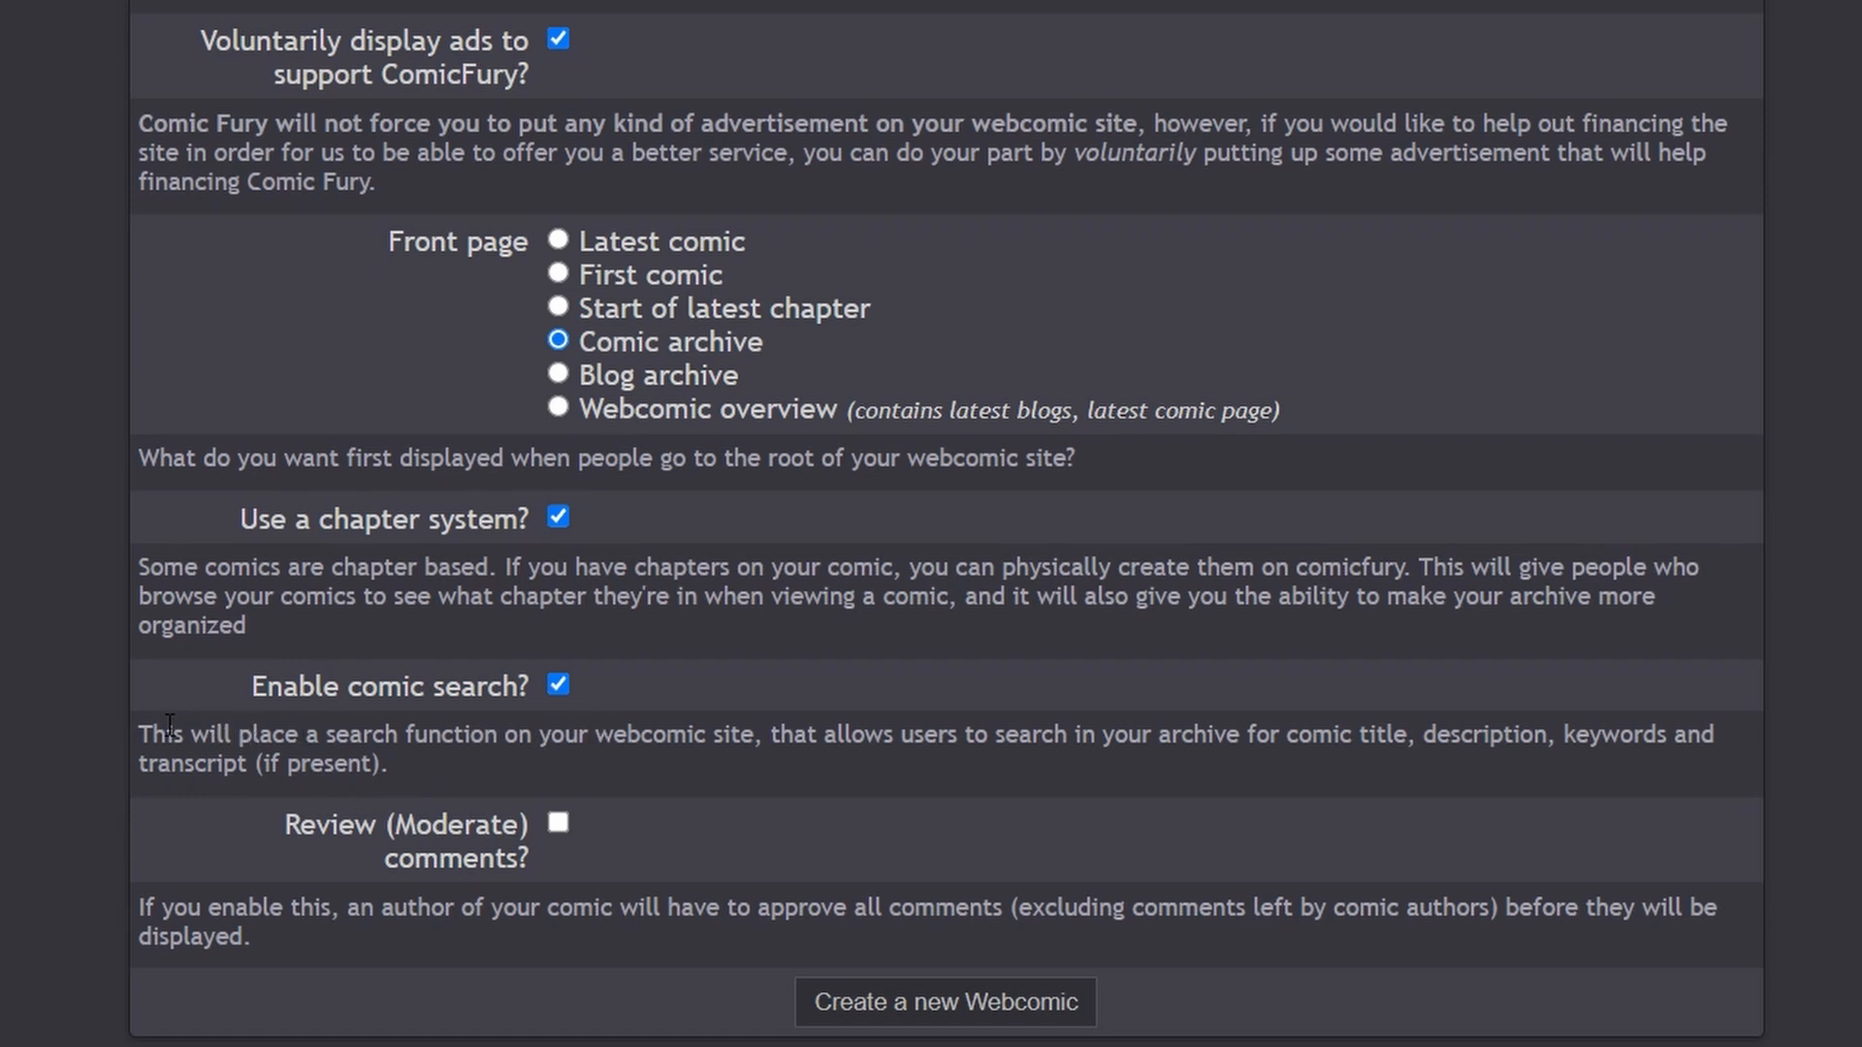
{"action": "left_click_drag", "start_coordinate": [166, 734], "coordinate": [773, 739]}
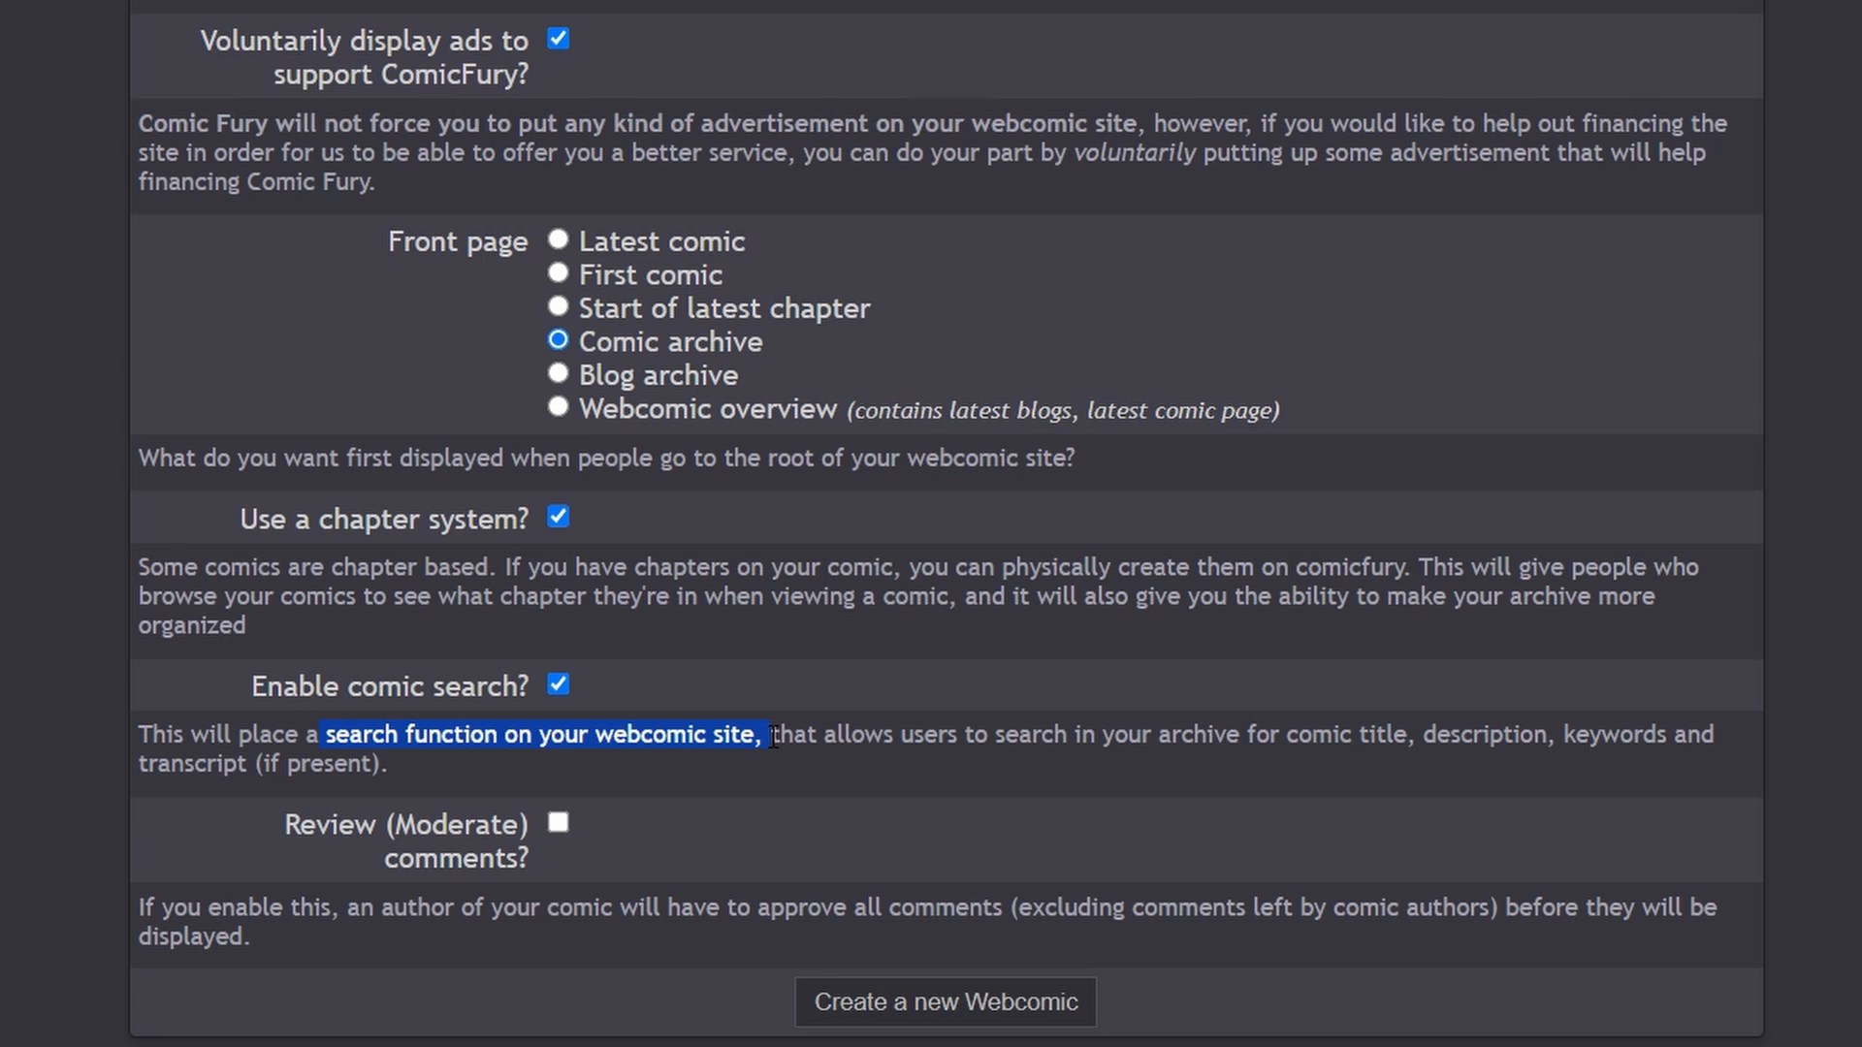
{"action": "left_click", "coordinate": [597, 728]}
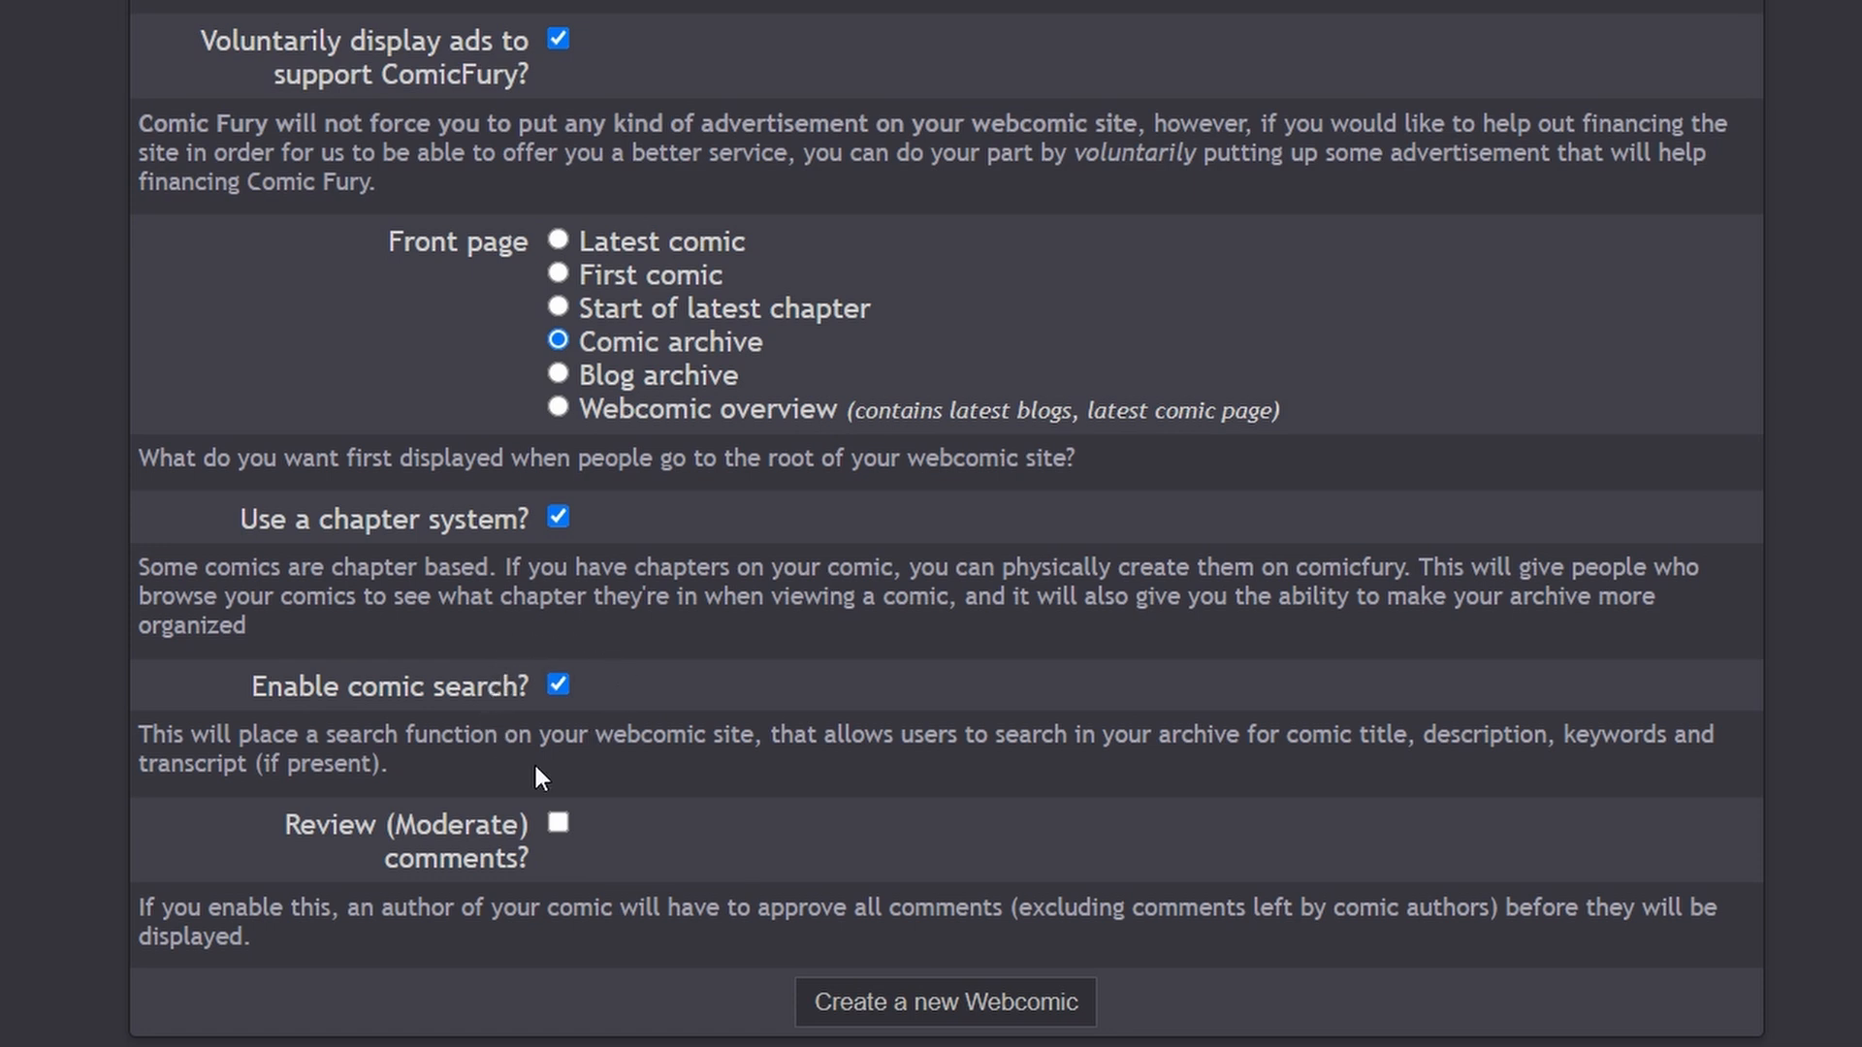
{"action": "left_click_drag", "start_coordinate": [288, 816], "coordinate": [537, 853]}
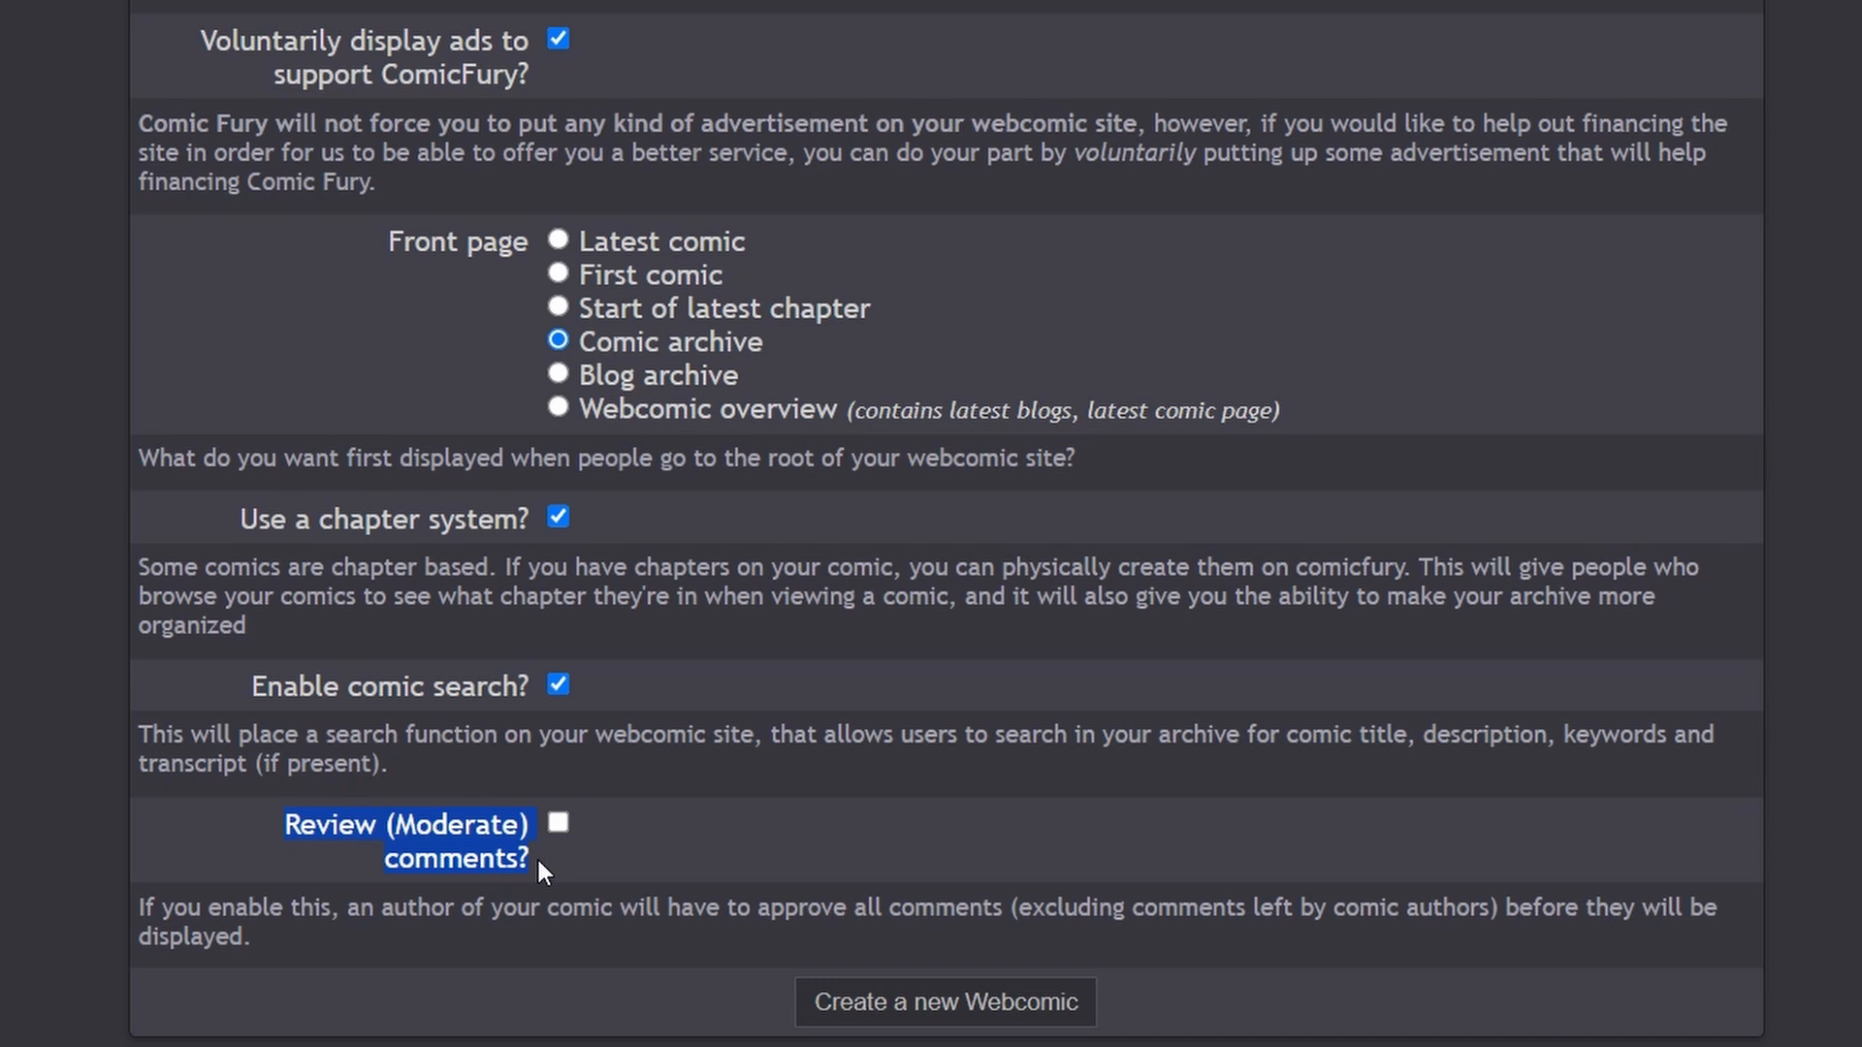
{"action": "left_click", "coordinate": [539, 870]}
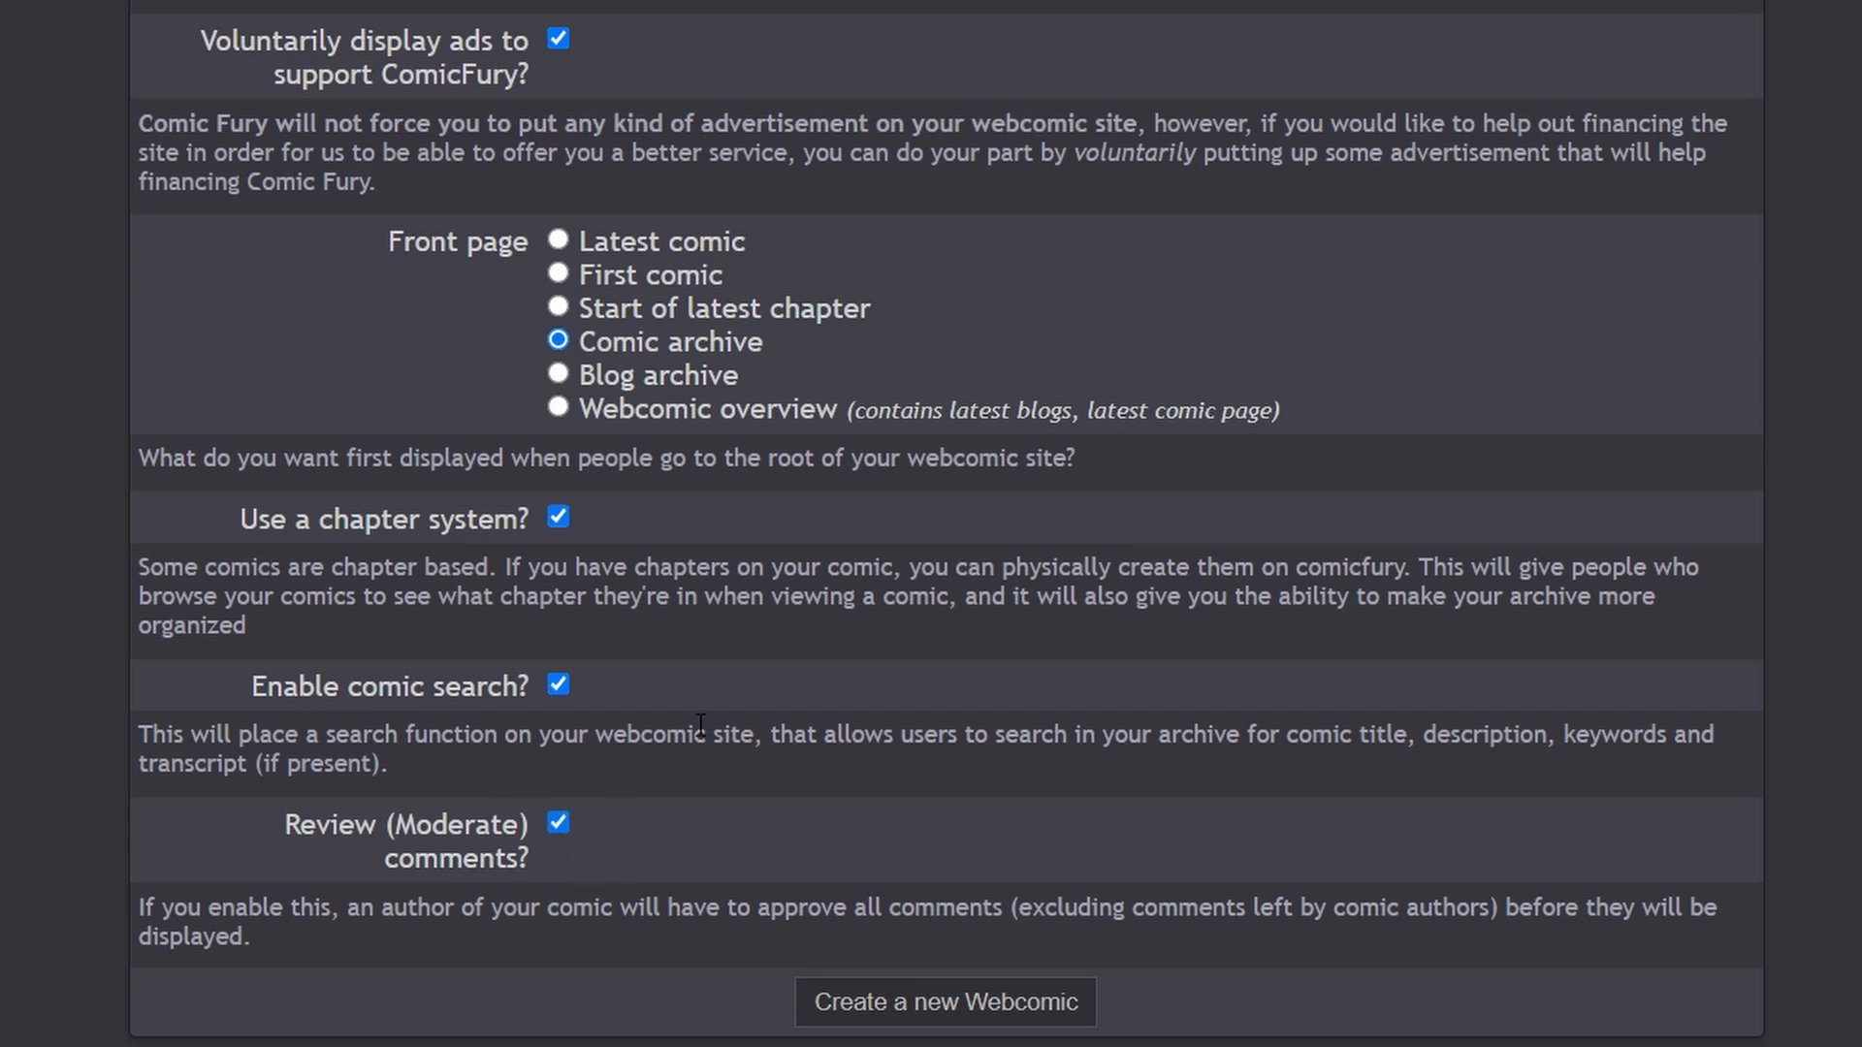
Step: Recheck the filled-in webcomic details and quick settings, and submit the form to create the new webcomic
{"action": "scroll", "coordinate": [627, 196], "scroll_direction": "up", "scroll_amount": 5}
{"action": "scroll", "coordinate": [741, 504], "scroll_direction": "up", "scroll_amount": 20}
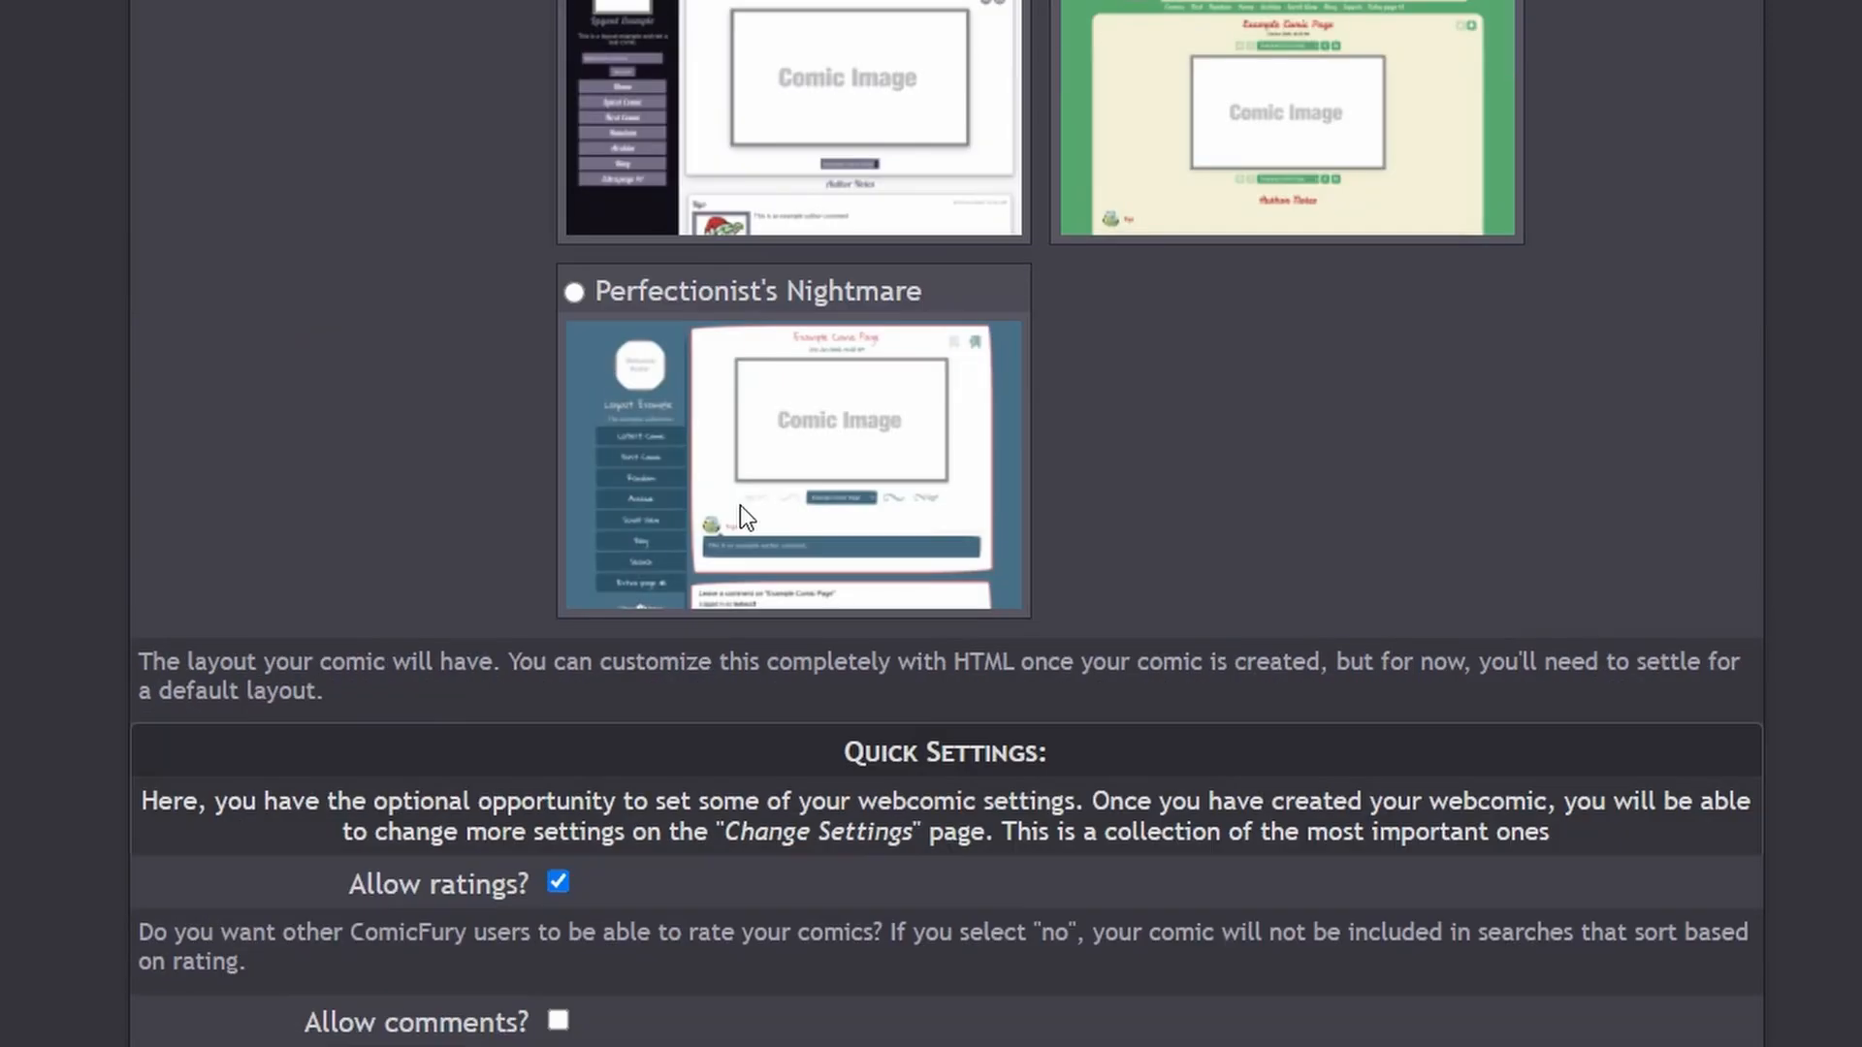
{"action": "scroll", "coordinate": [743, 528], "scroll_direction": "up", "scroll_amount": 7}
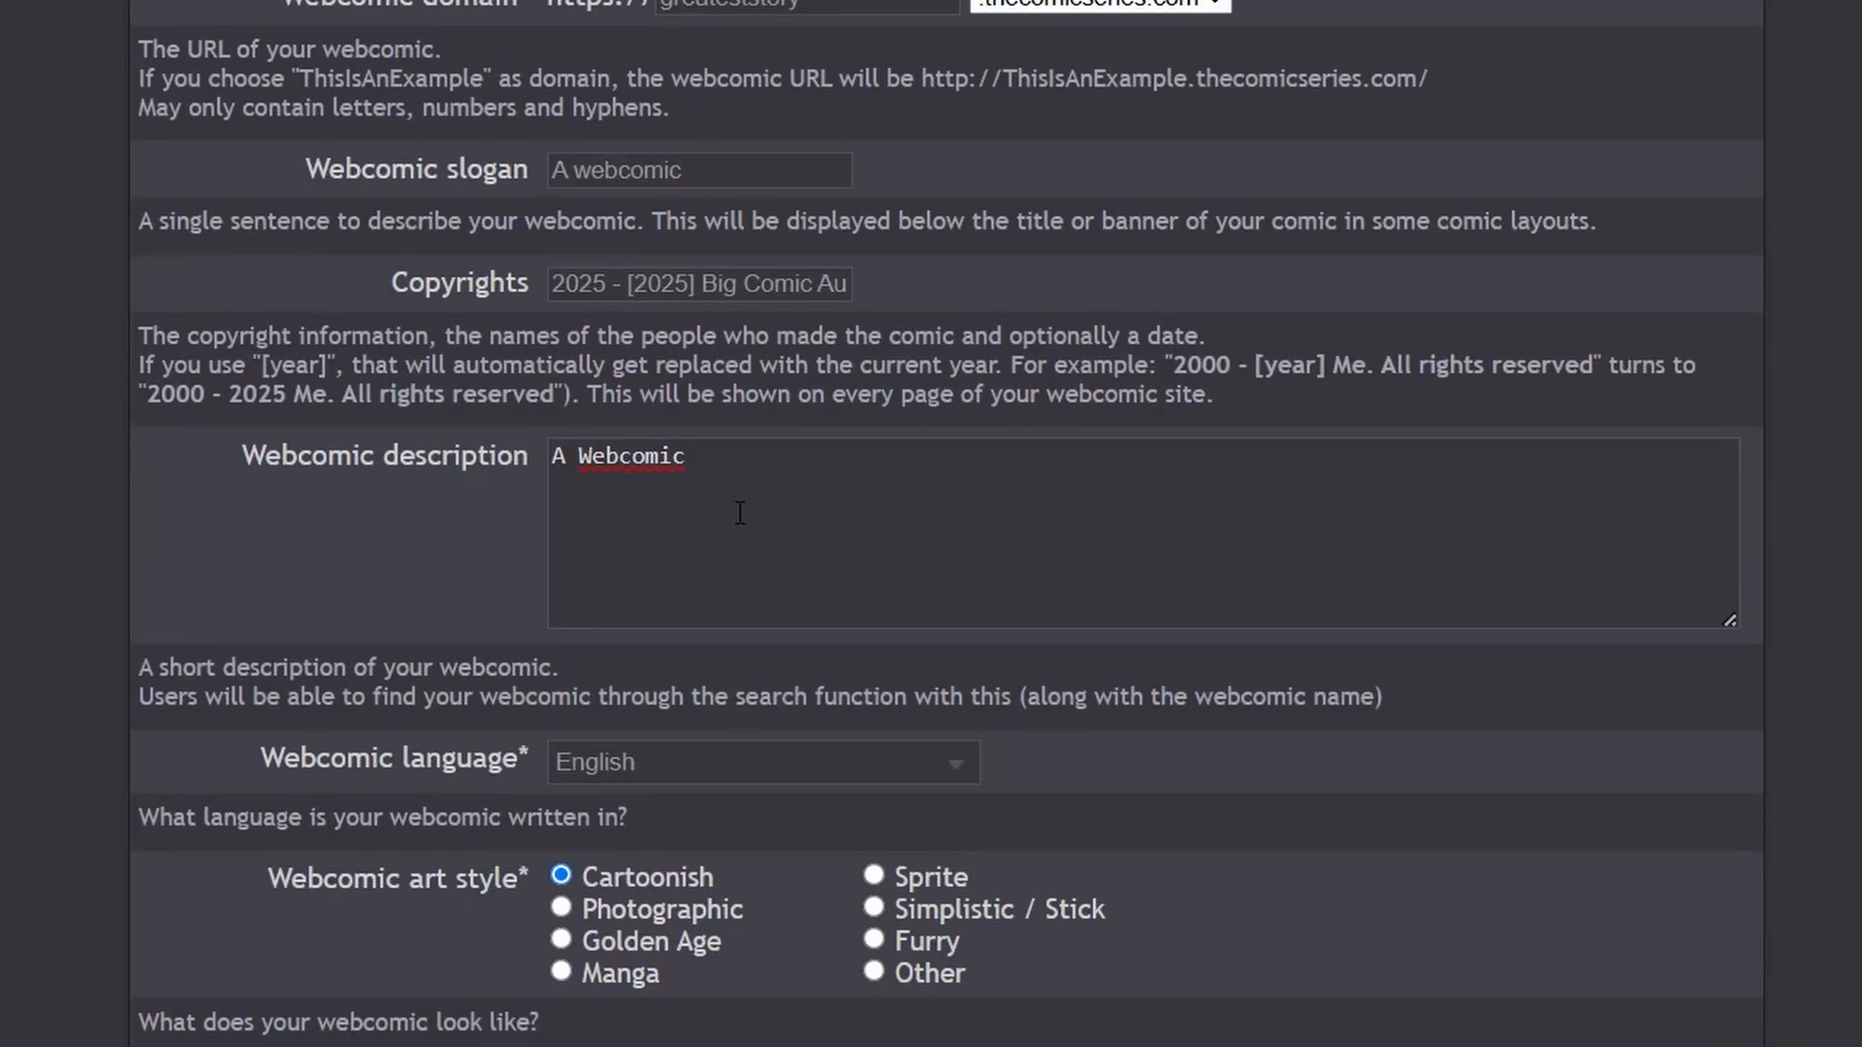
{"action": "scroll", "coordinate": [741, 513], "scroll_direction": "down", "scroll_amount": 20}
{"action": "scroll", "coordinate": [740, 513], "scroll_direction": "down", "scroll_amount": 10}
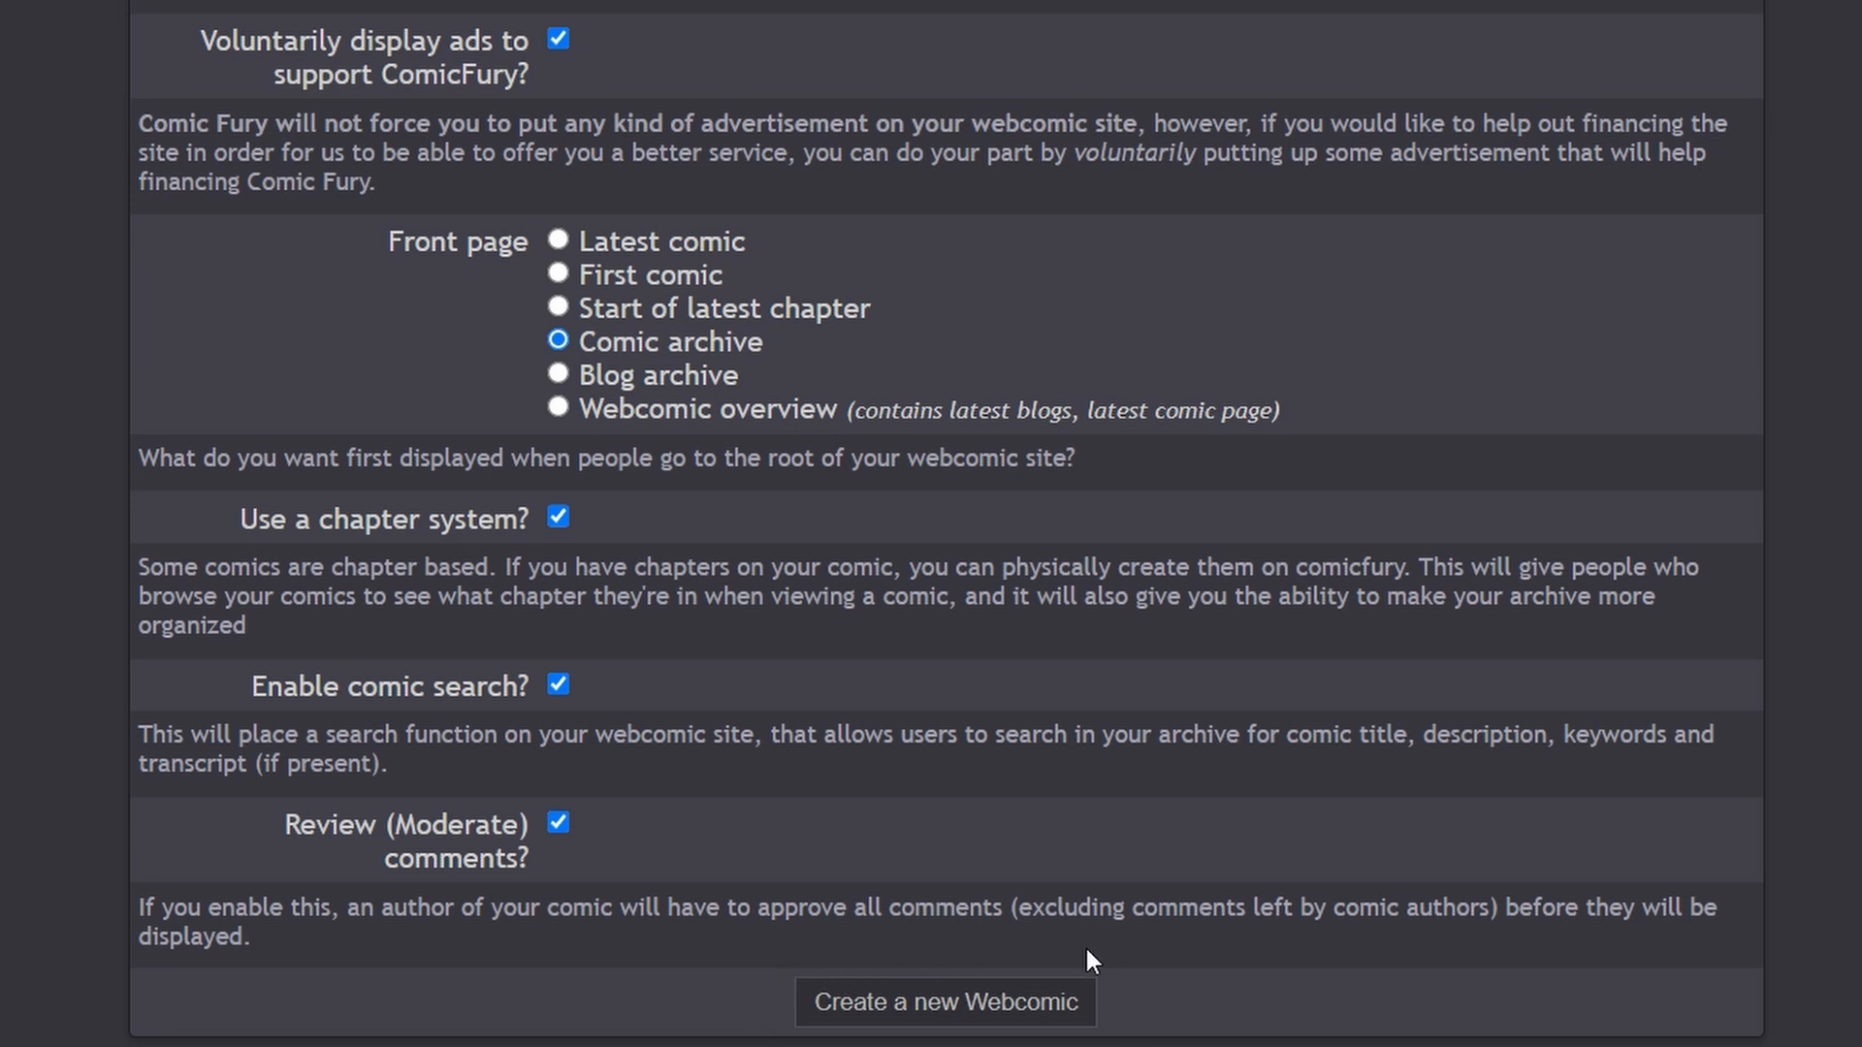
{"action": "left_click", "coordinate": [934, 1005]}
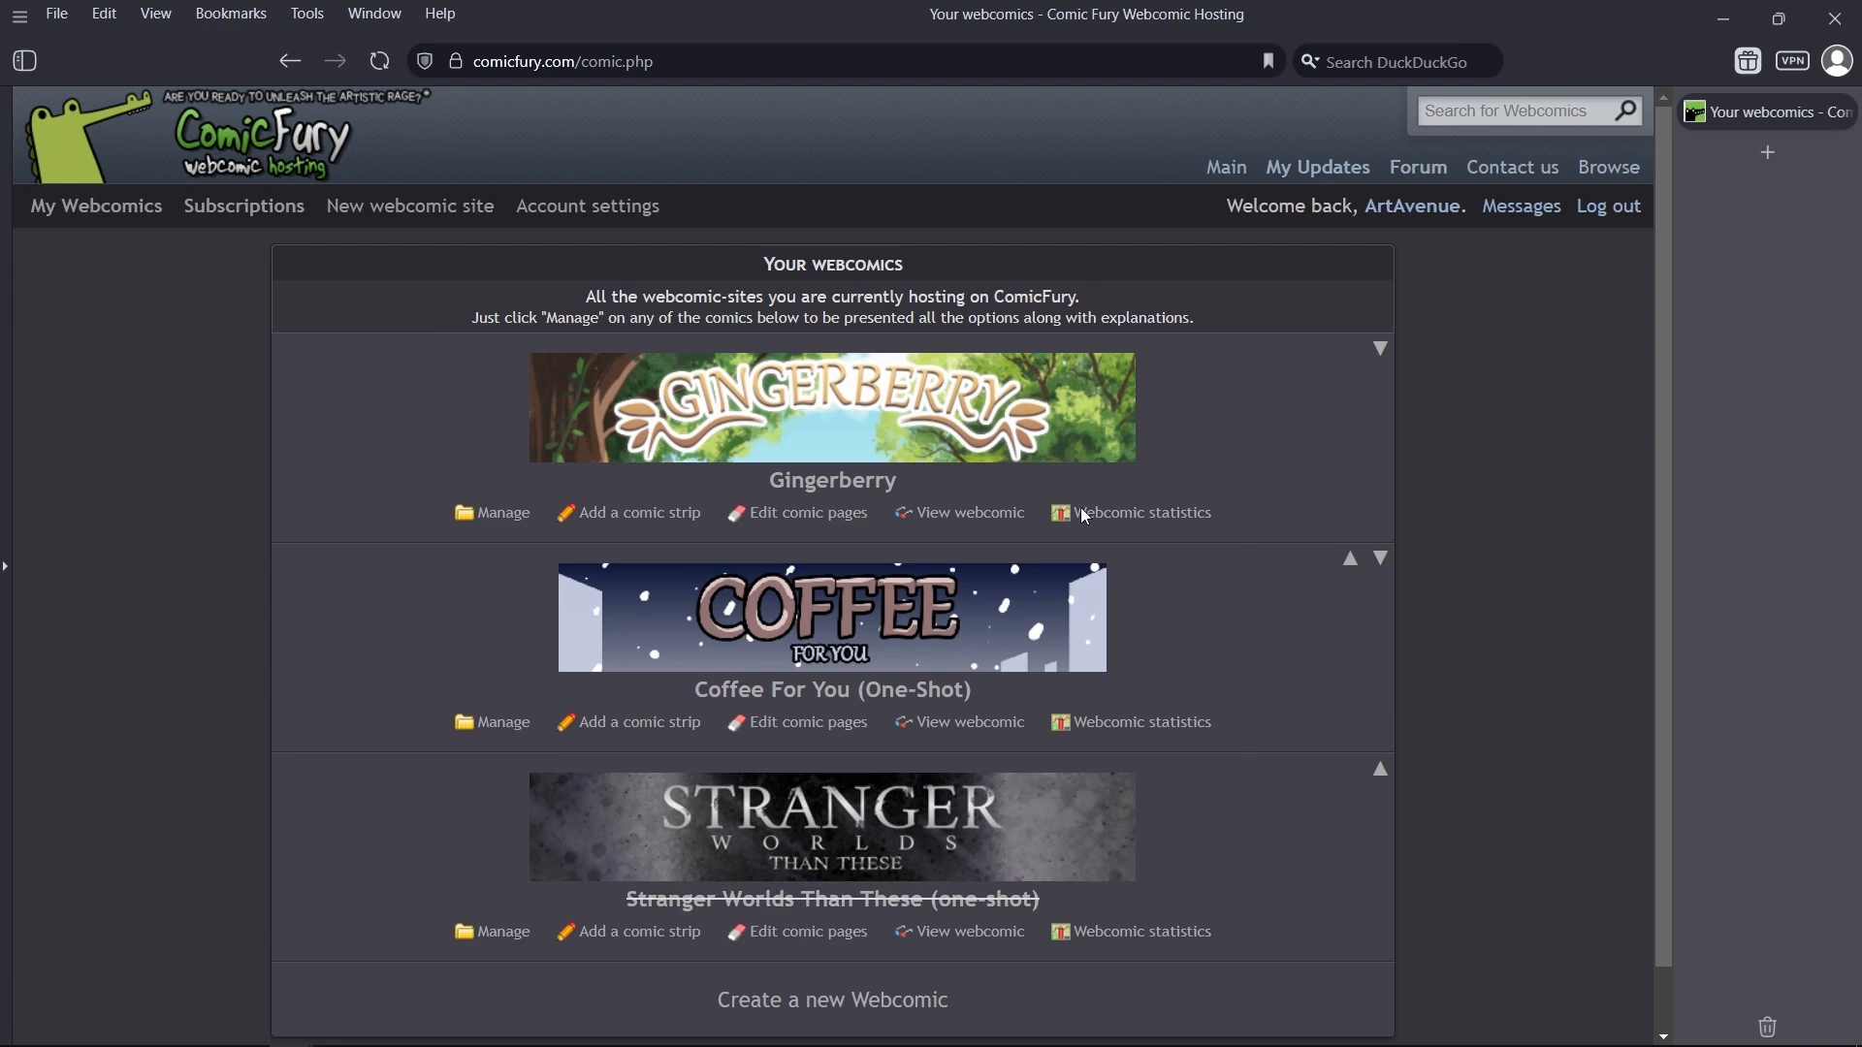
Step: Look over the list of hosted webcomics and open the webcomic statistics for Gingerberry
{"action": "scroll", "coordinate": [1116, 621], "scroll_direction": "down", "scroll_amount": 2}
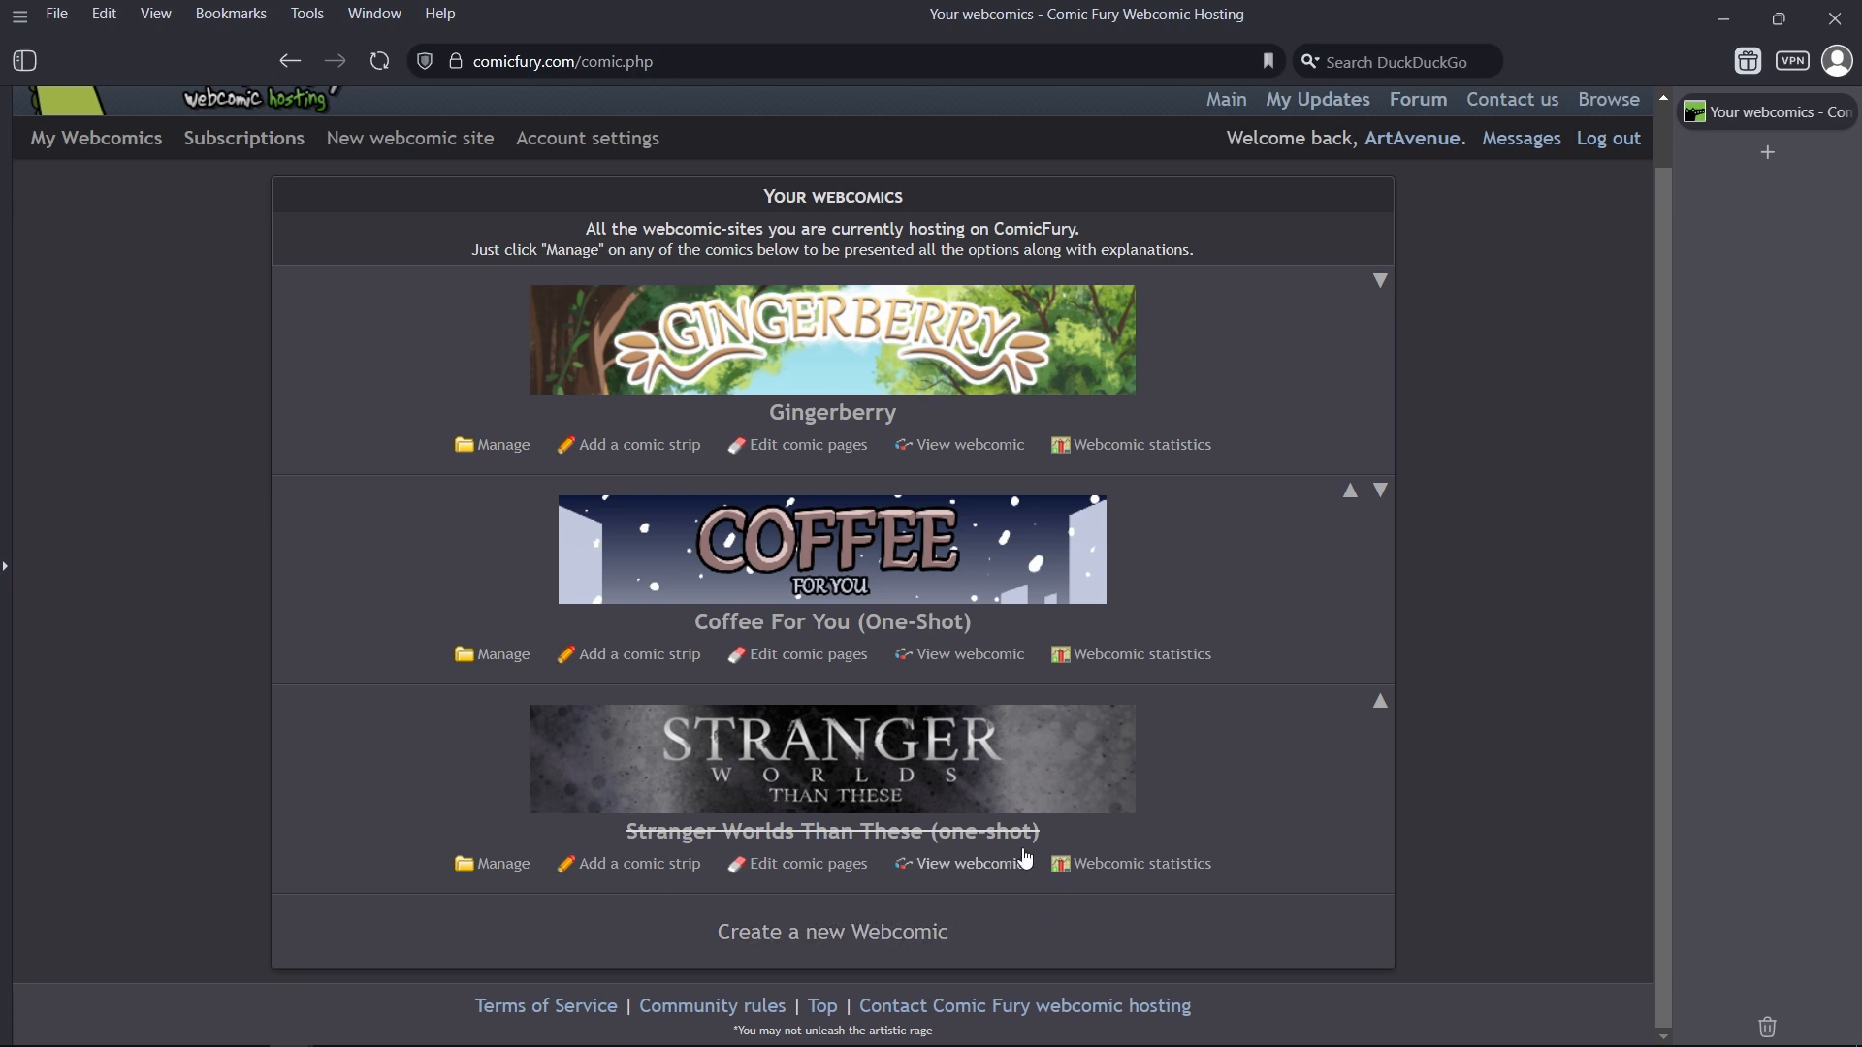
{"action": "scroll", "coordinate": [723, 873], "scroll_direction": "up", "scroll_amount": 1}
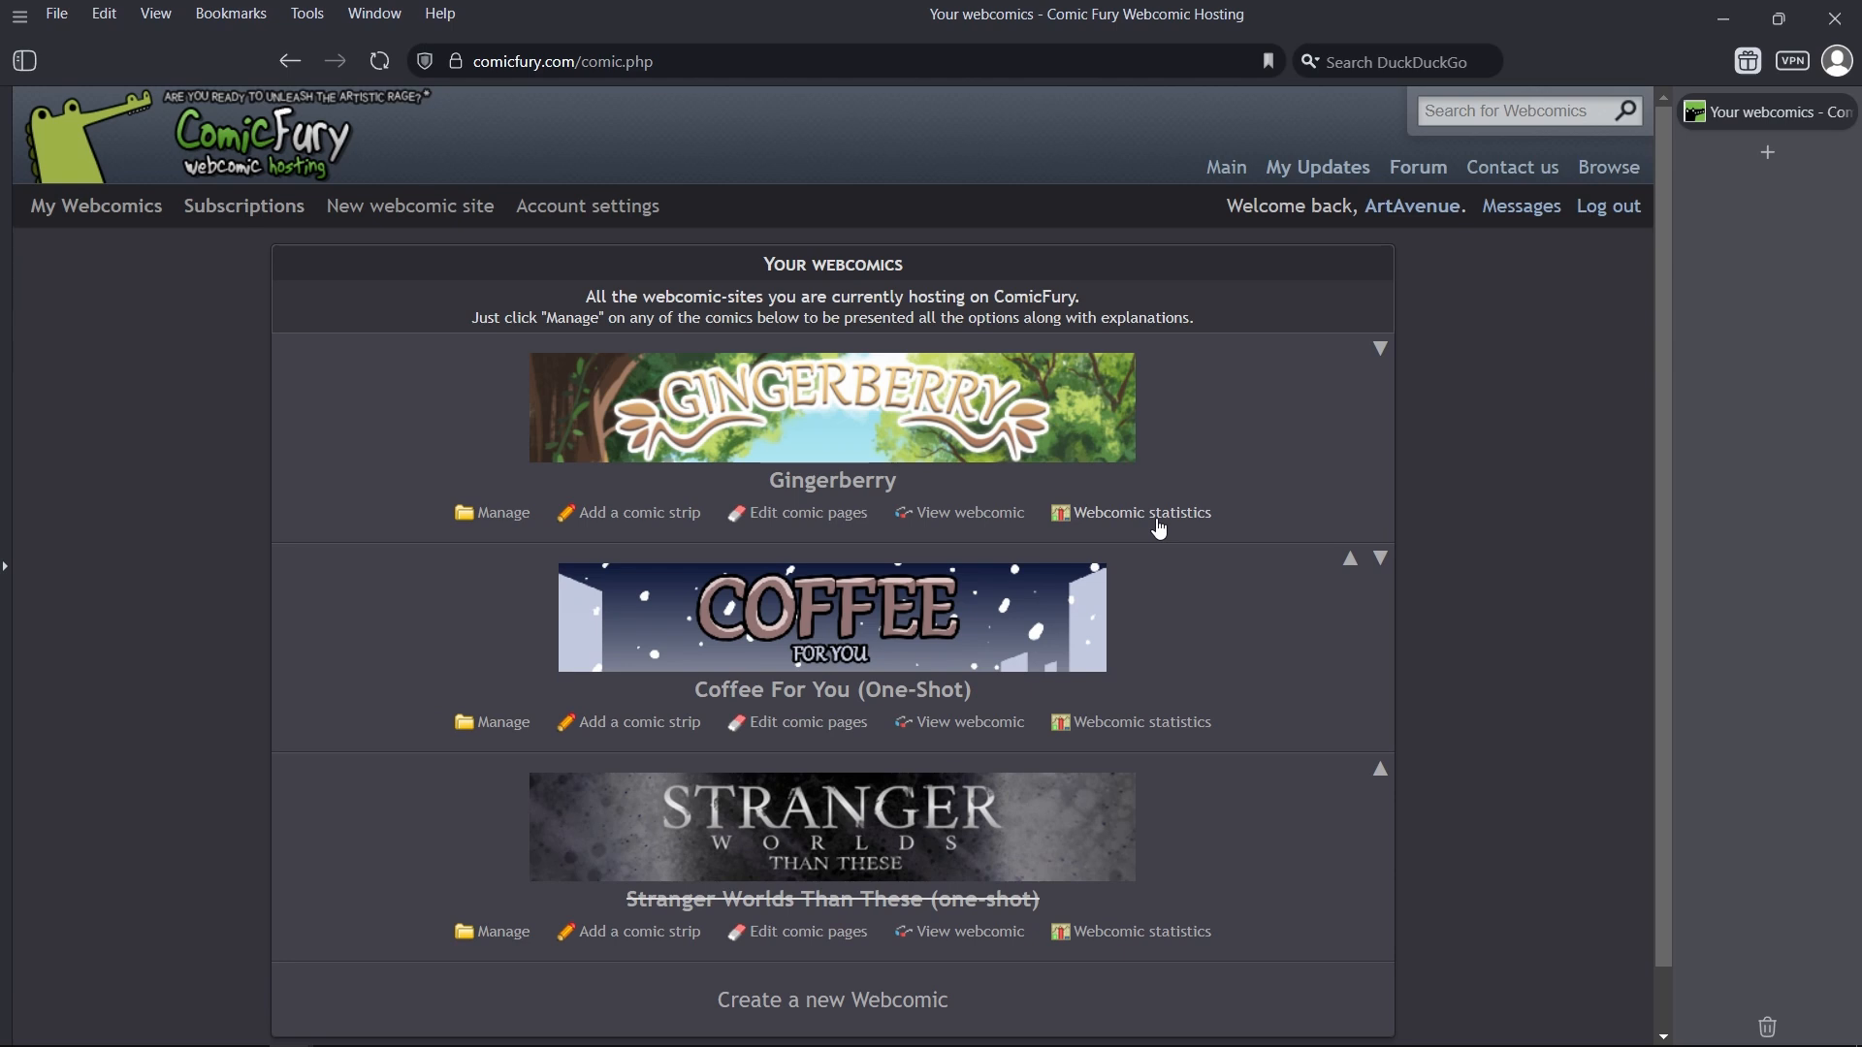
{"action": "left_click", "coordinate": [1158, 522]}
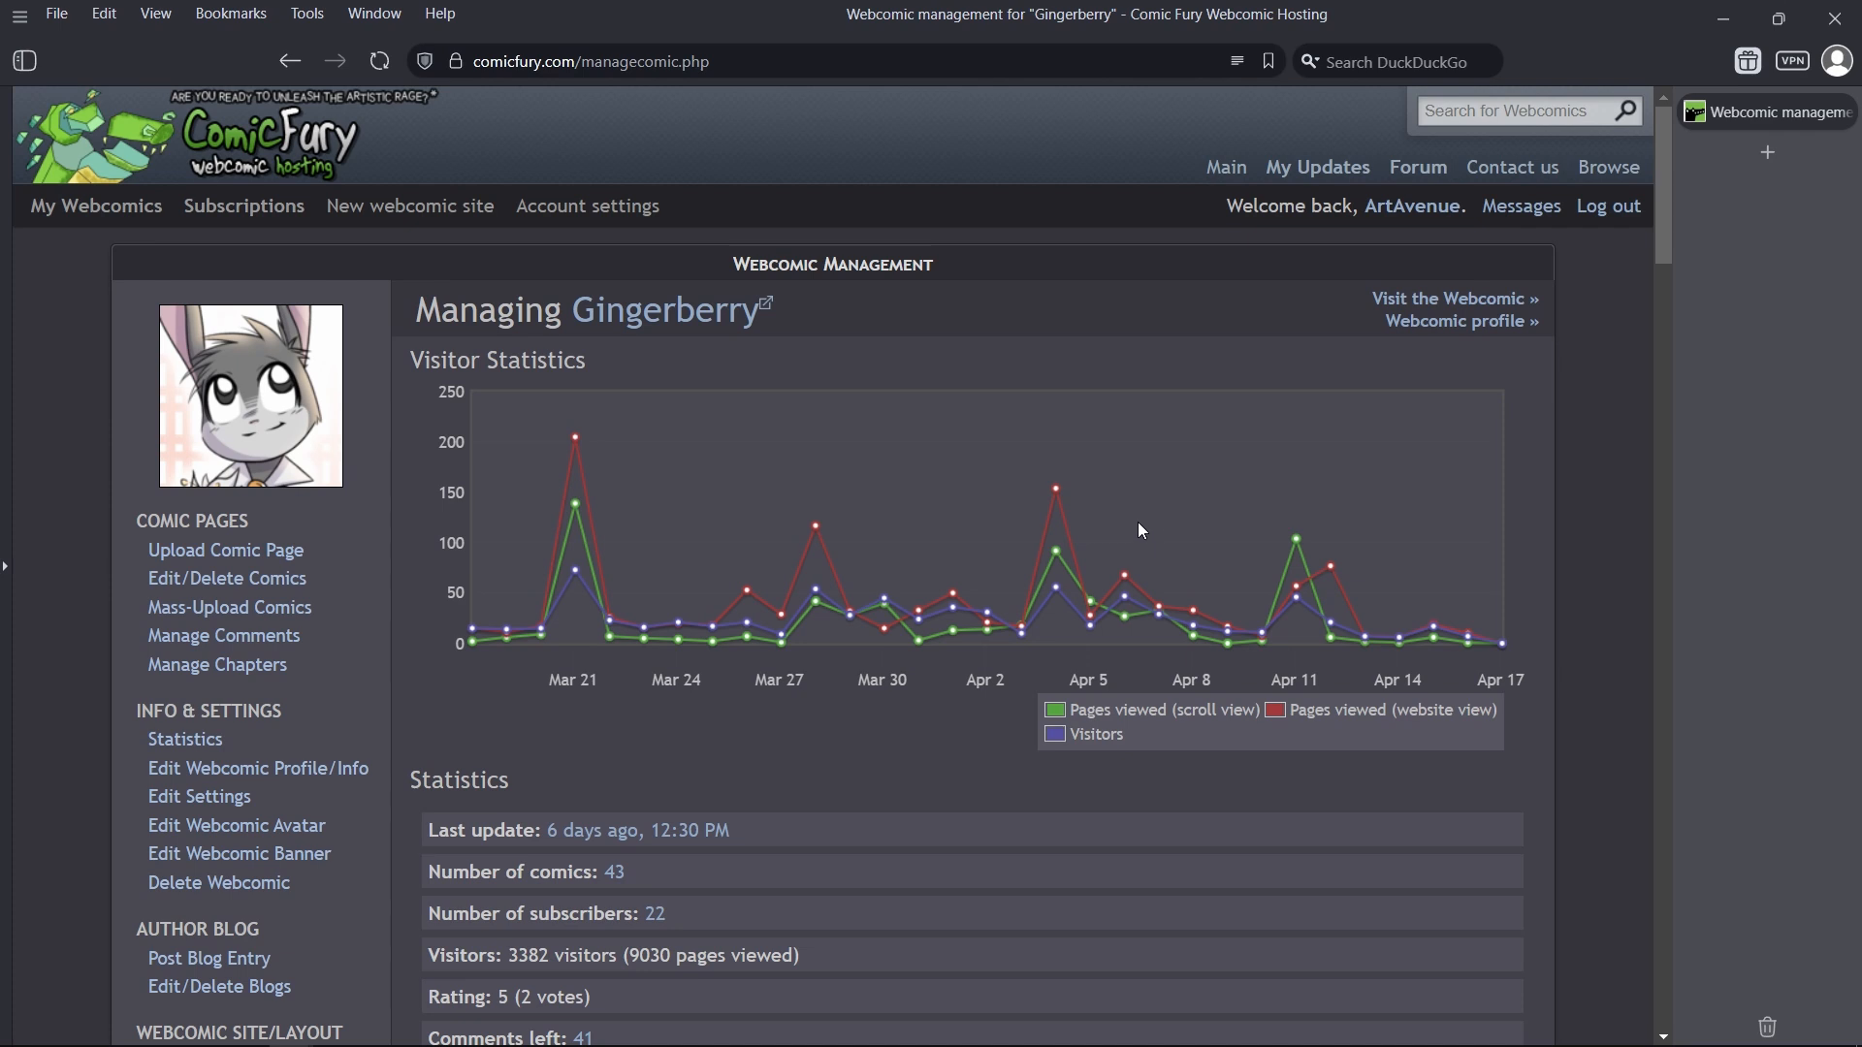
Step: Examine Gingerberry's visitor statistics graph, including the daily data points and the legend for scroll view pages
{"action": "scroll", "coordinate": [1140, 531], "scroll_direction": "down", "scroll_amount": 1}
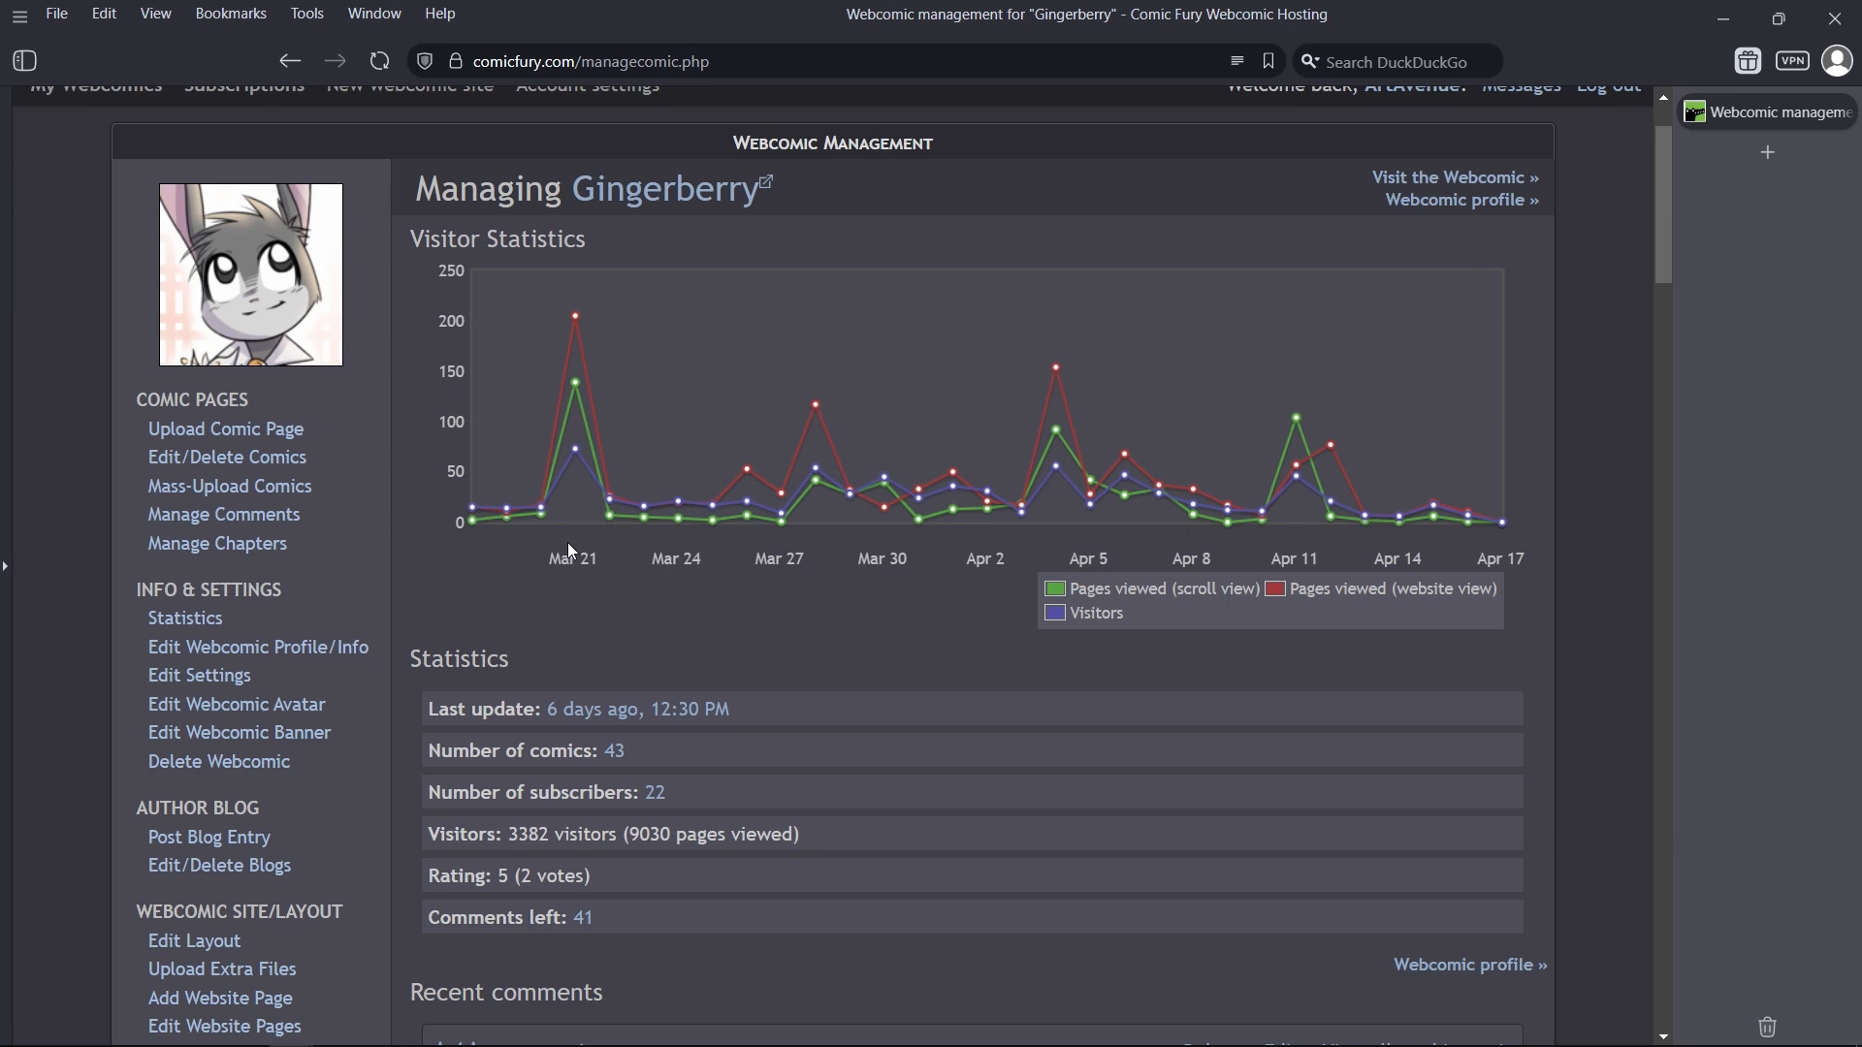
{"action": "left_click_drag", "start_coordinate": [409, 240], "coordinate": [593, 258]}
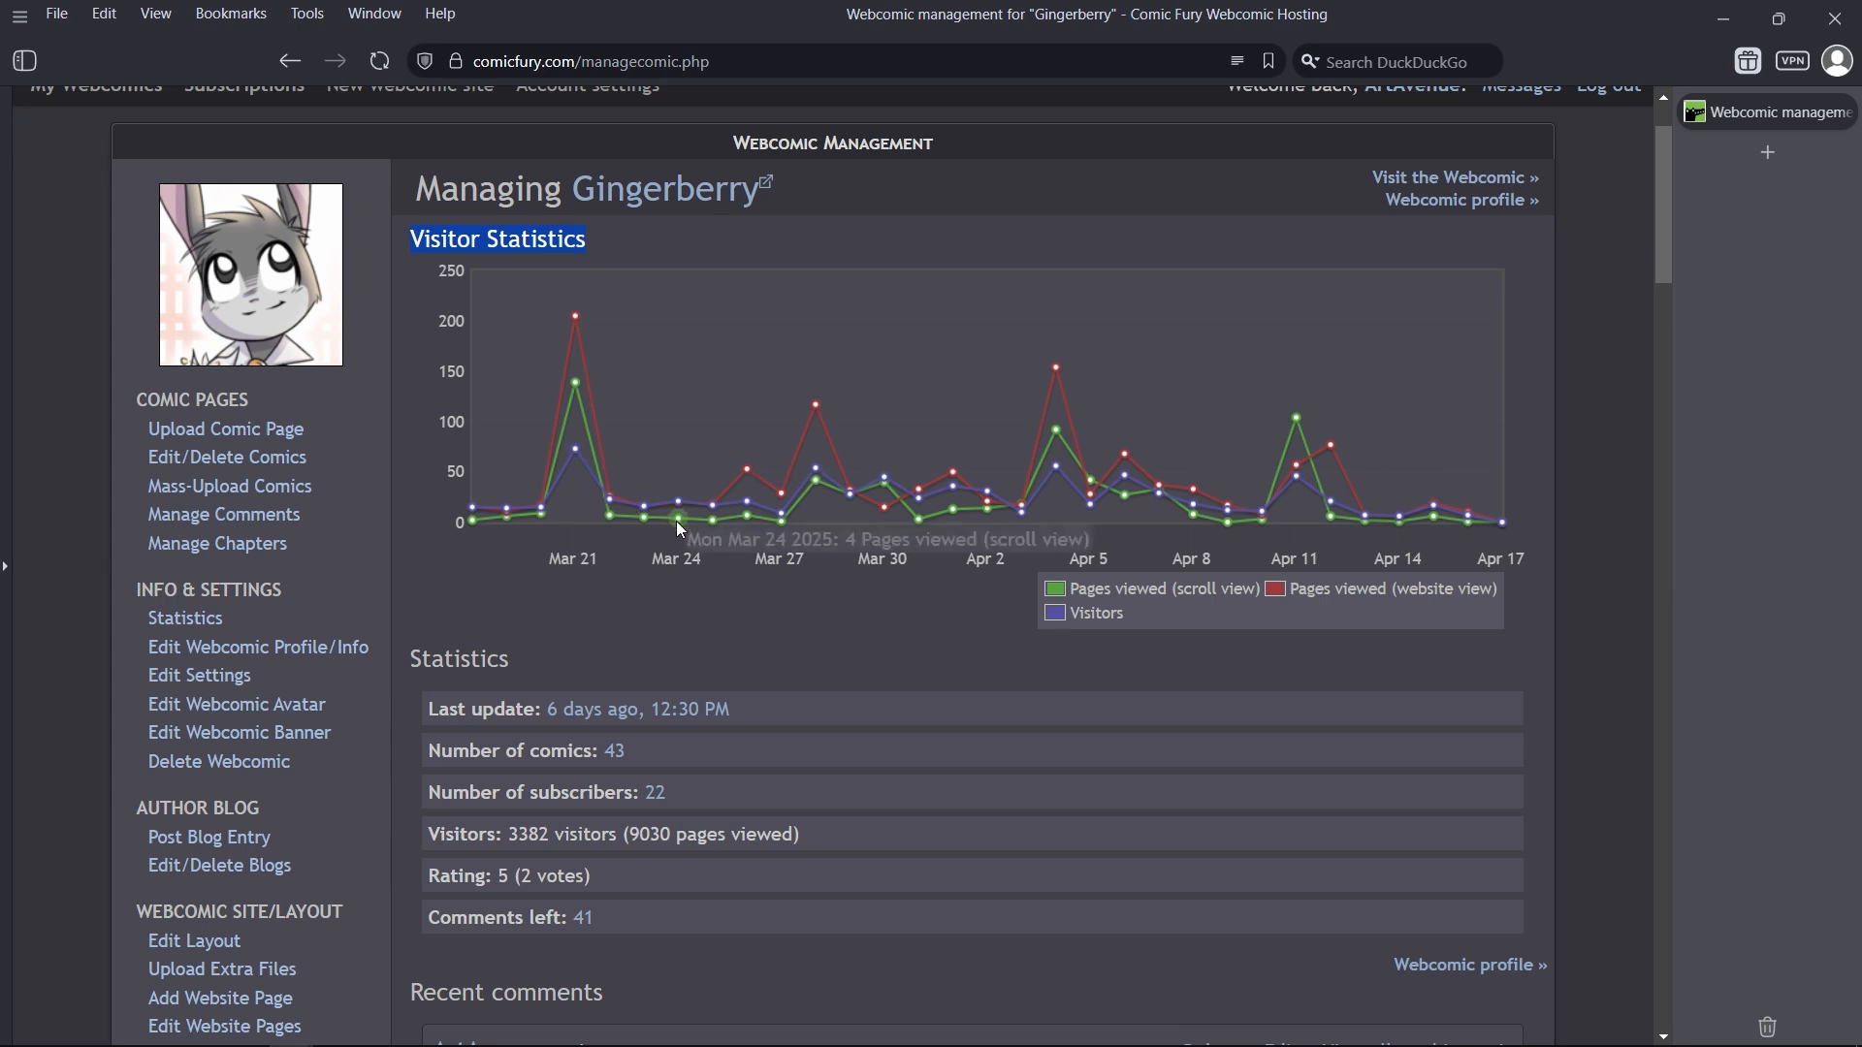
{"action": "left_click", "coordinate": [687, 487]}
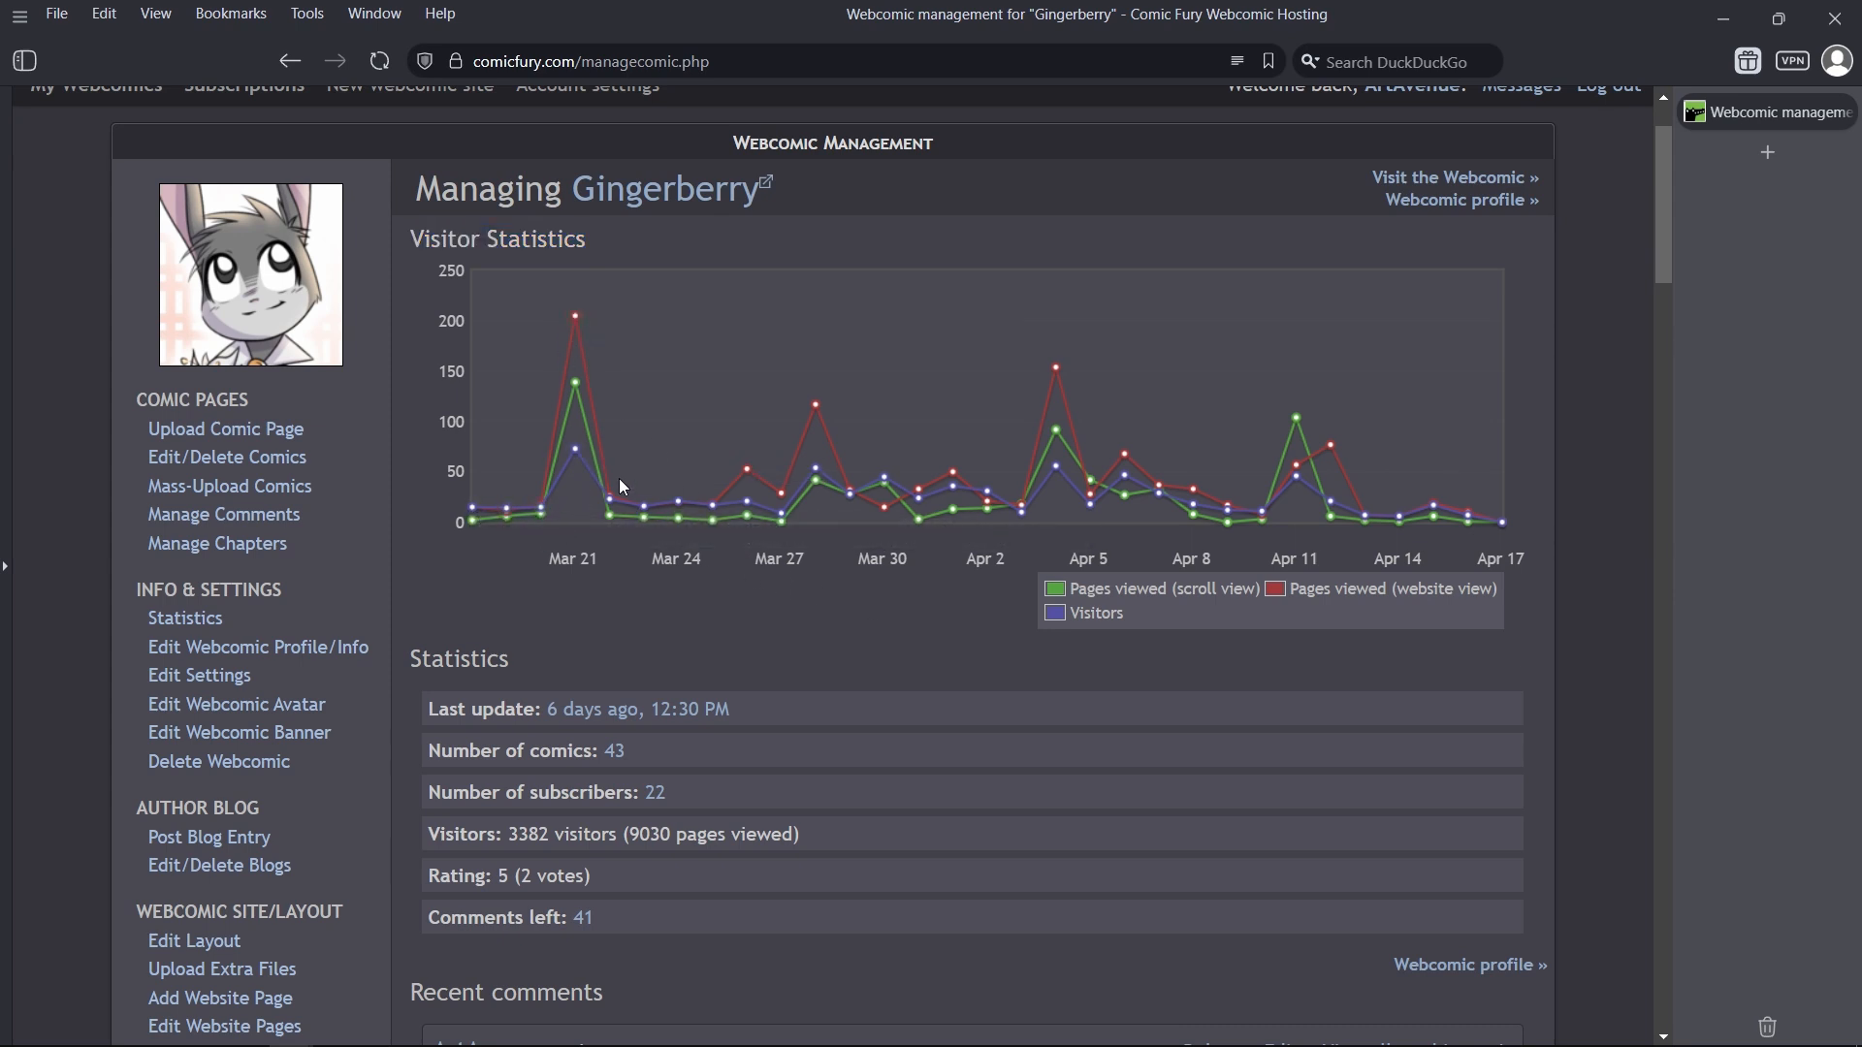
{"action": "left_click_drag", "start_coordinate": [1070, 588], "coordinate": [1258, 593]}
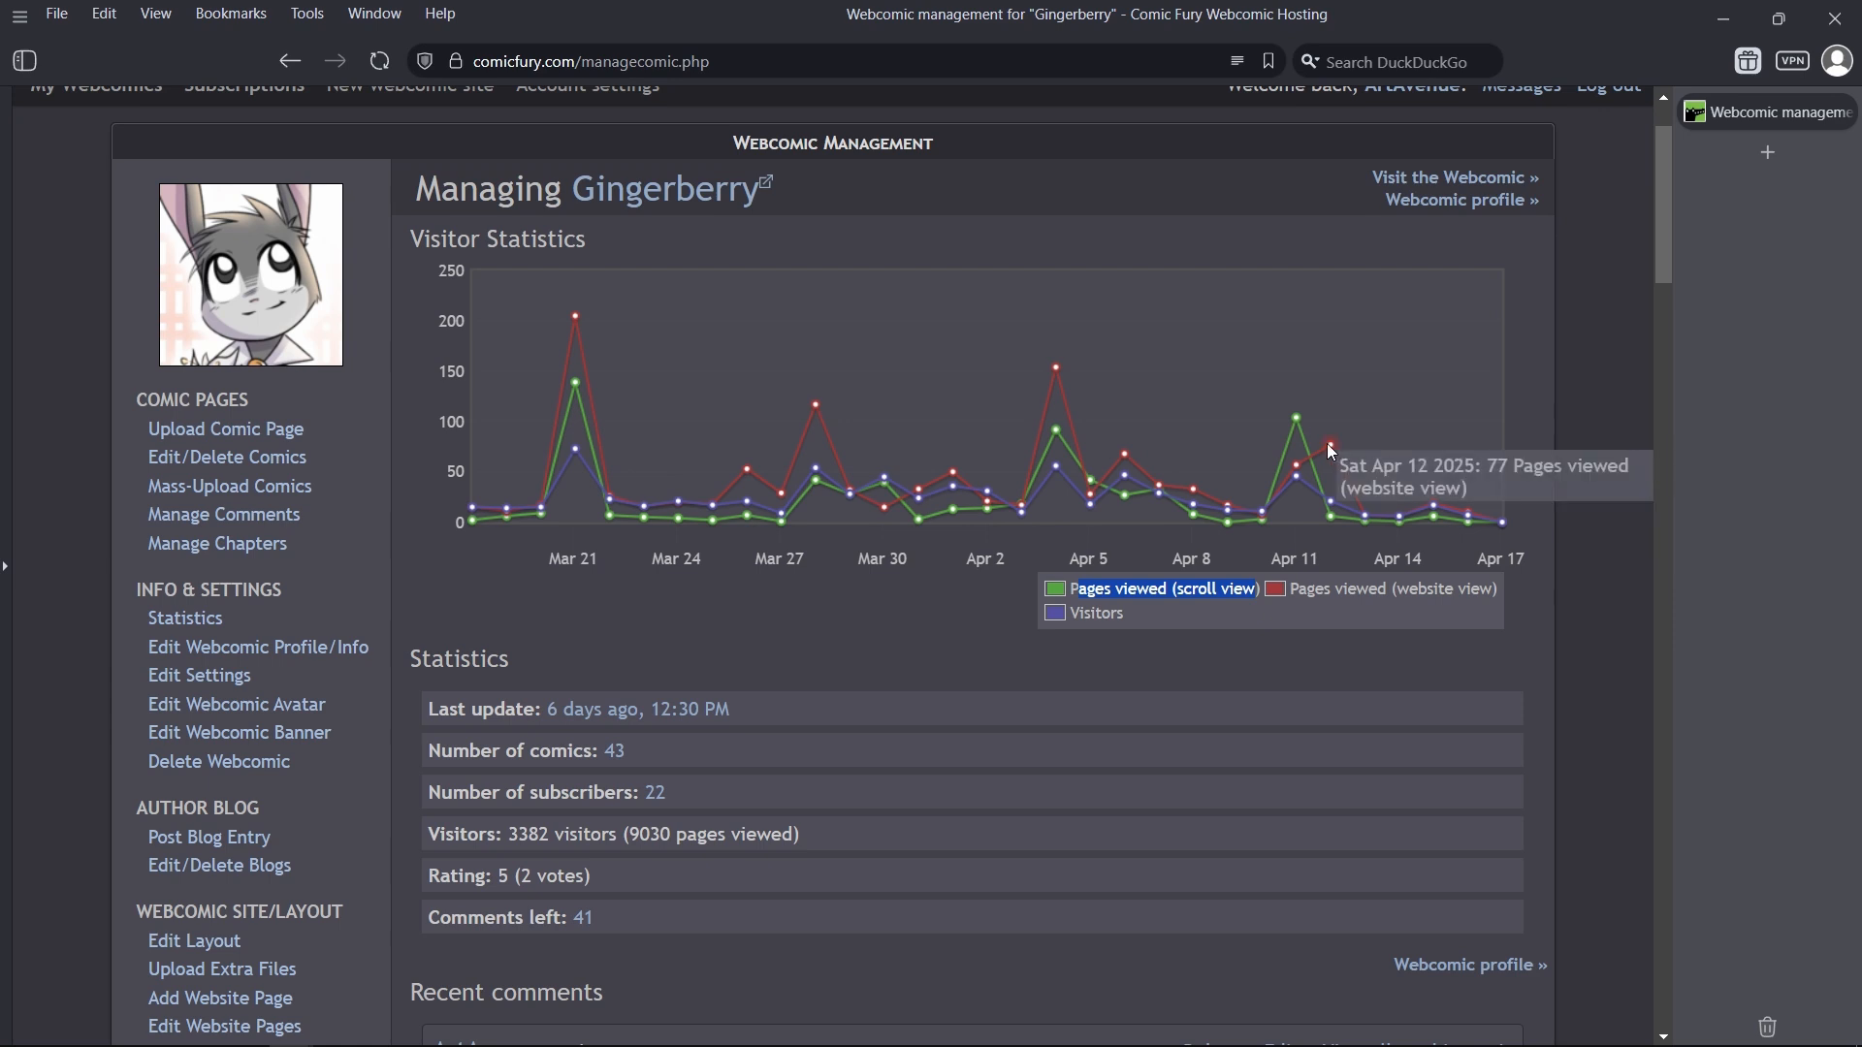
Step: Examine the visitor graph's website-view and visitor series, comparing the three Mar 21 data points
{"action": "left_click", "coordinate": [1290, 593]}
{"action": "left_click_drag", "start_coordinate": [1288, 589], "coordinate": [1507, 595]}
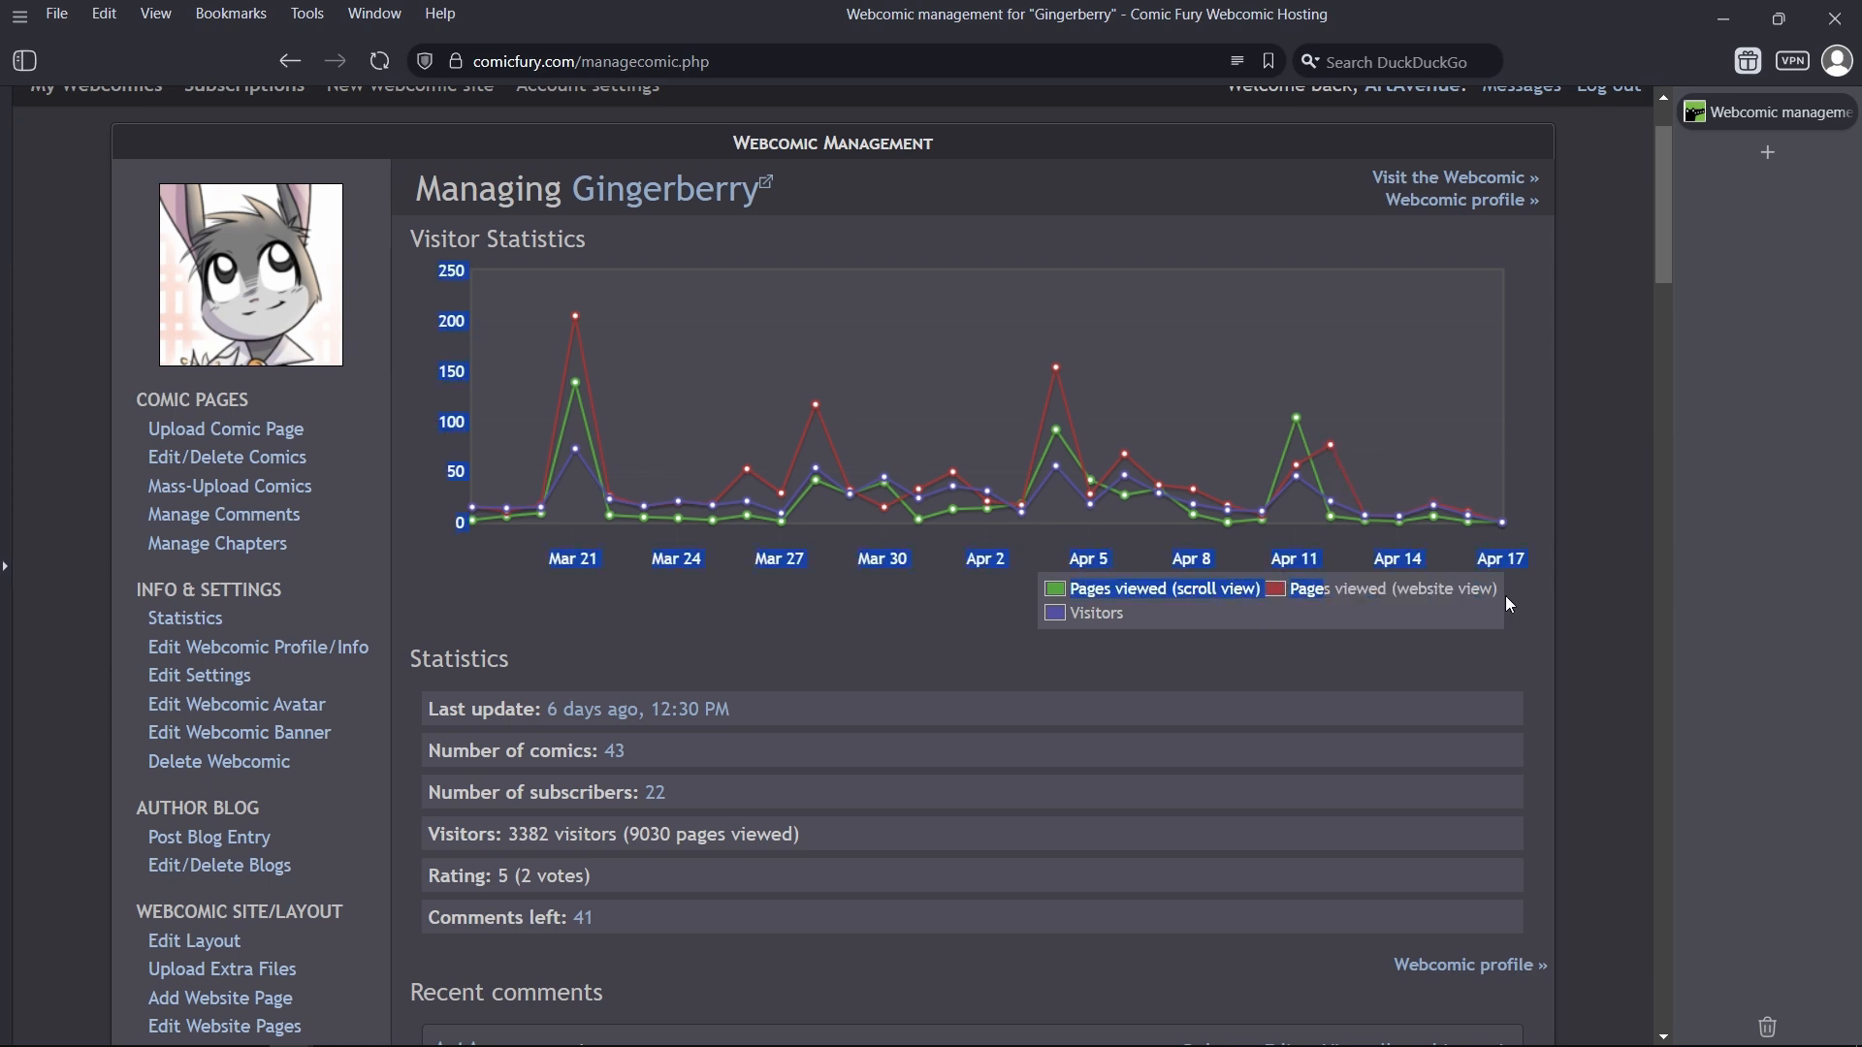
{"action": "left_click", "coordinate": [1118, 615]}
{"action": "mouse_move", "coordinate": [1059, 464]}
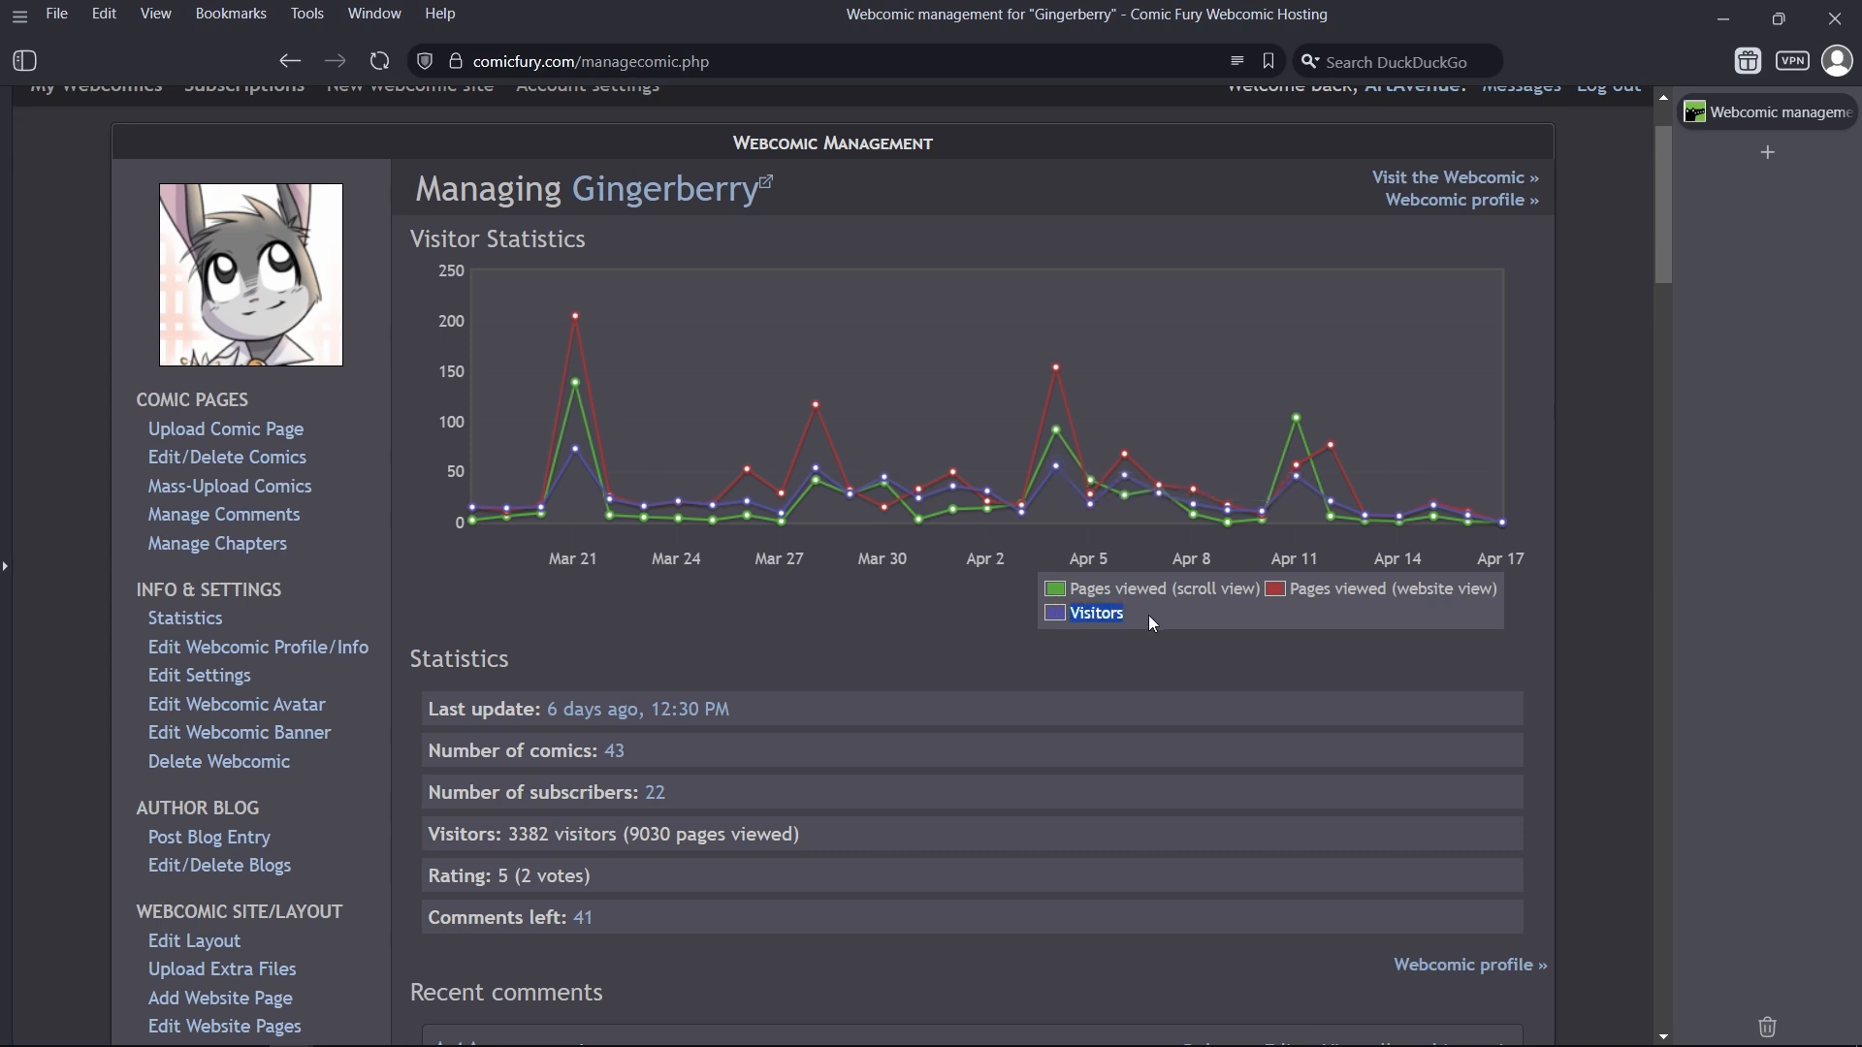
{"action": "left_click", "coordinate": [1188, 631]}
{"action": "mouse_move", "coordinate": [579, 463]}
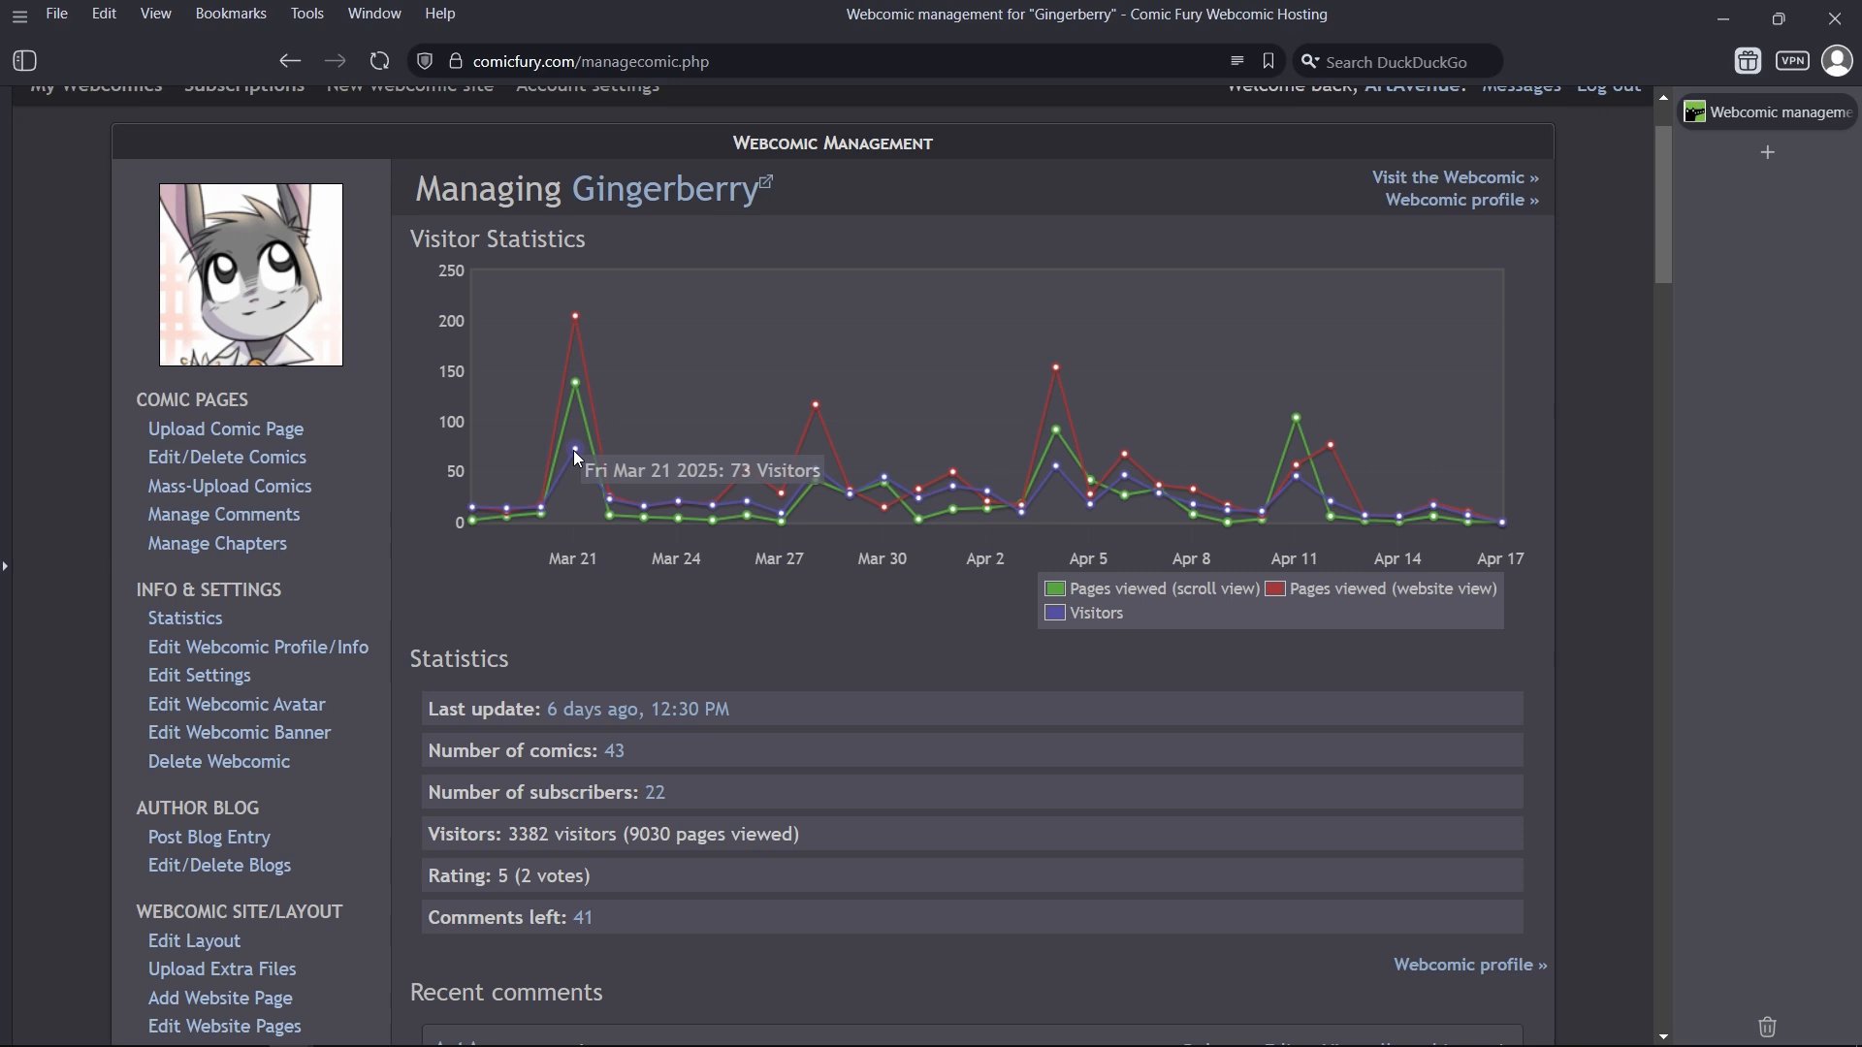
{"action": "mouse_move", "coordinate": [577, 396]}
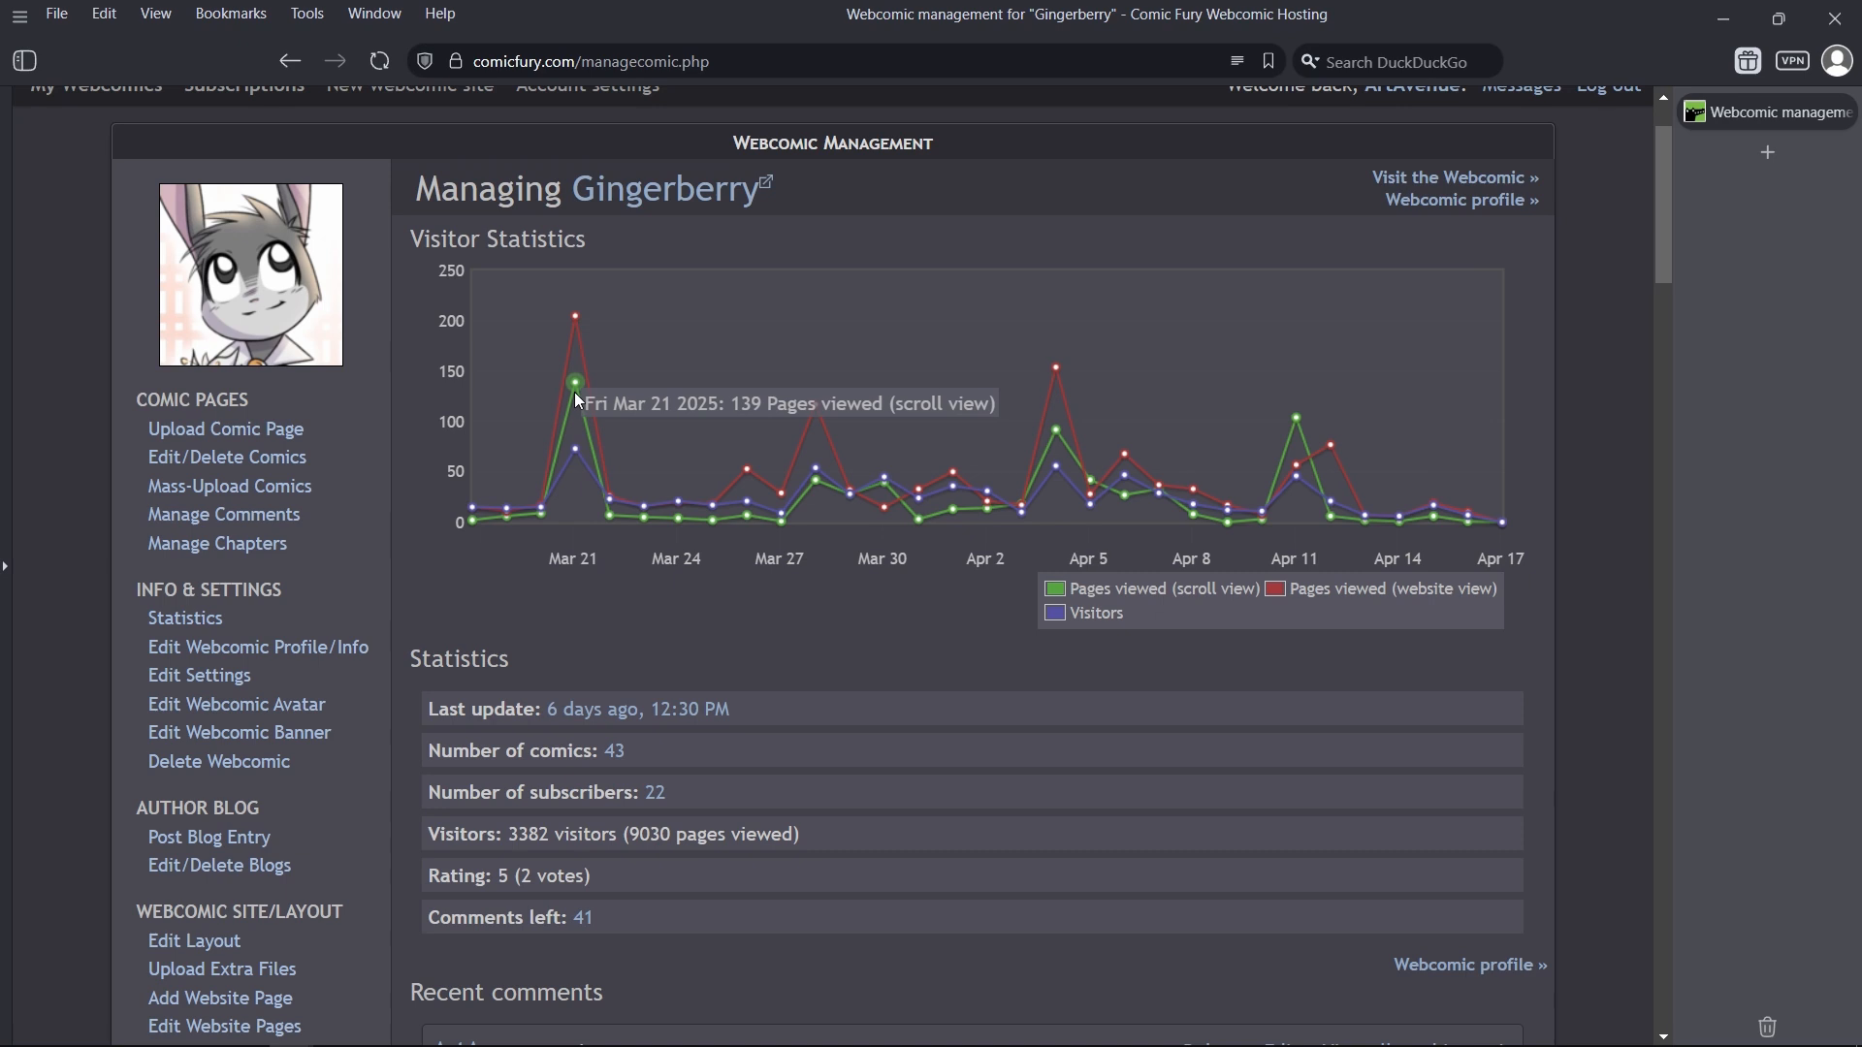
{"action": "mouse_move", "coordinate": [582, 327]}
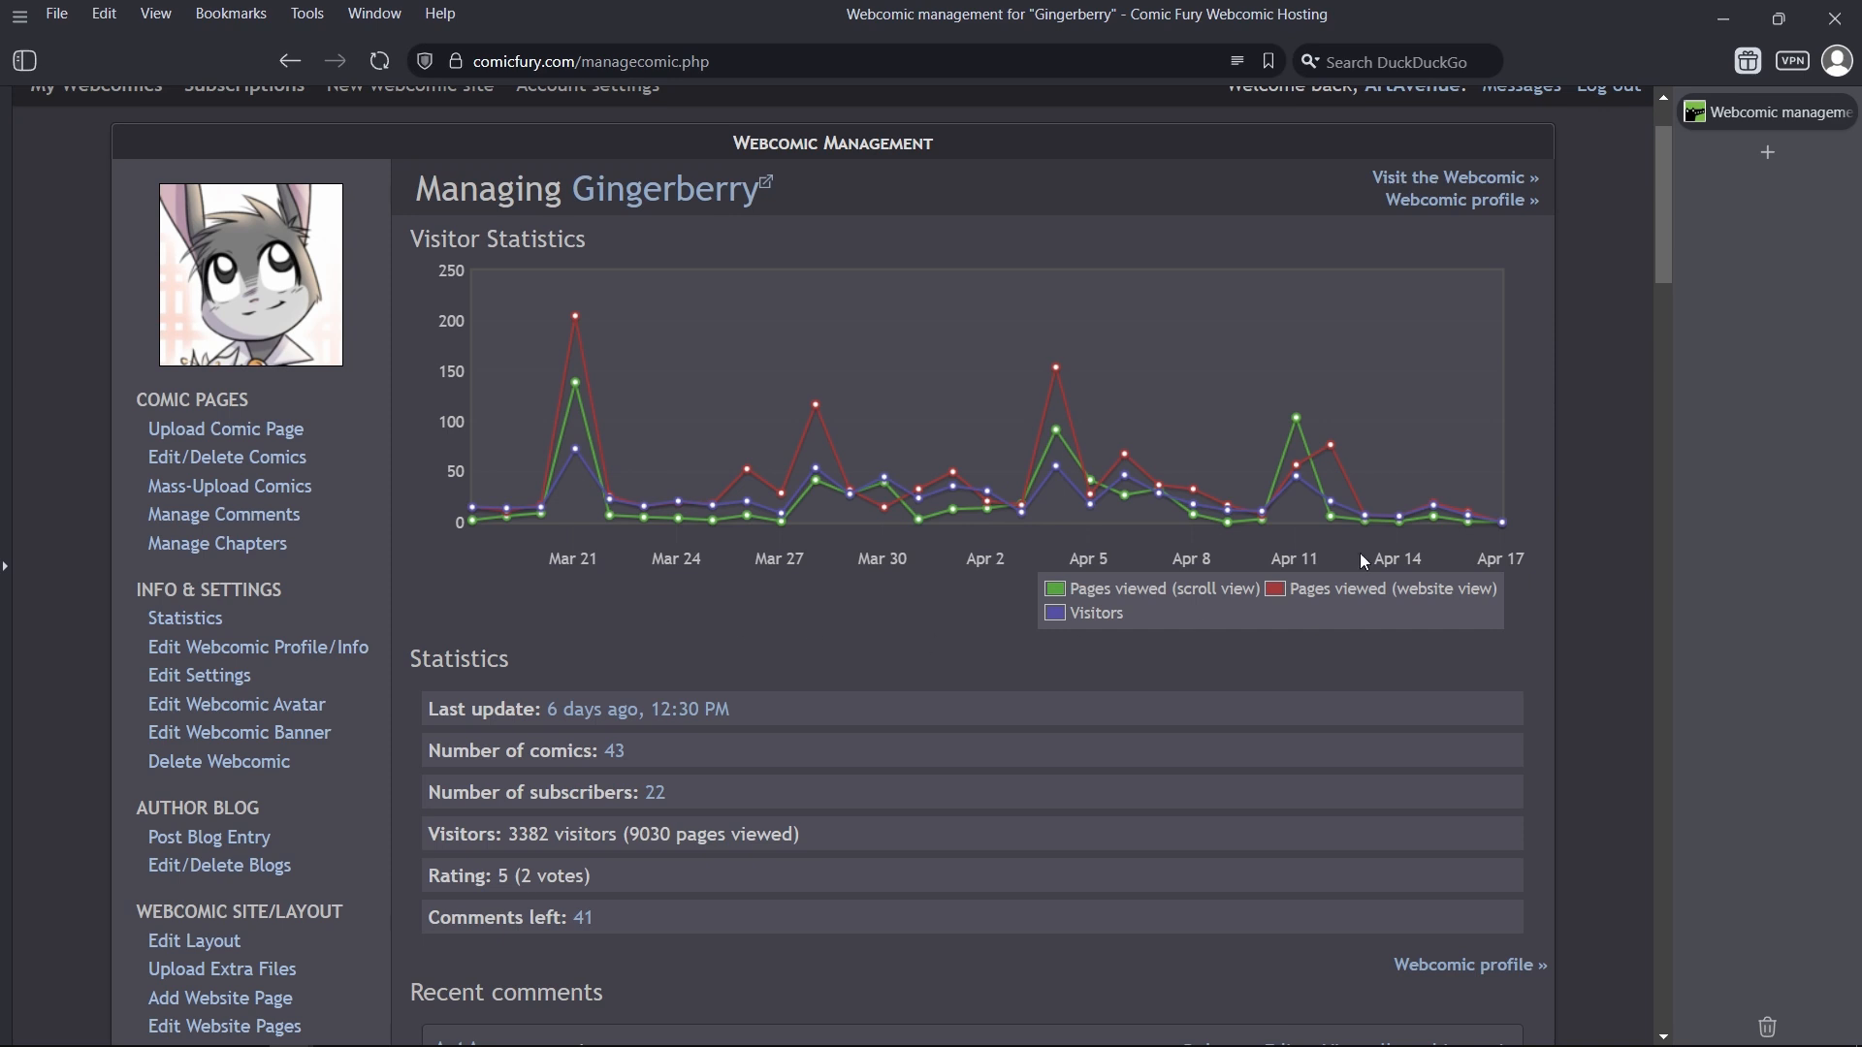
{"action": "scroll", "coordinate": [969, 630], "scroll_direction": "up", "scroll_amount": 1}
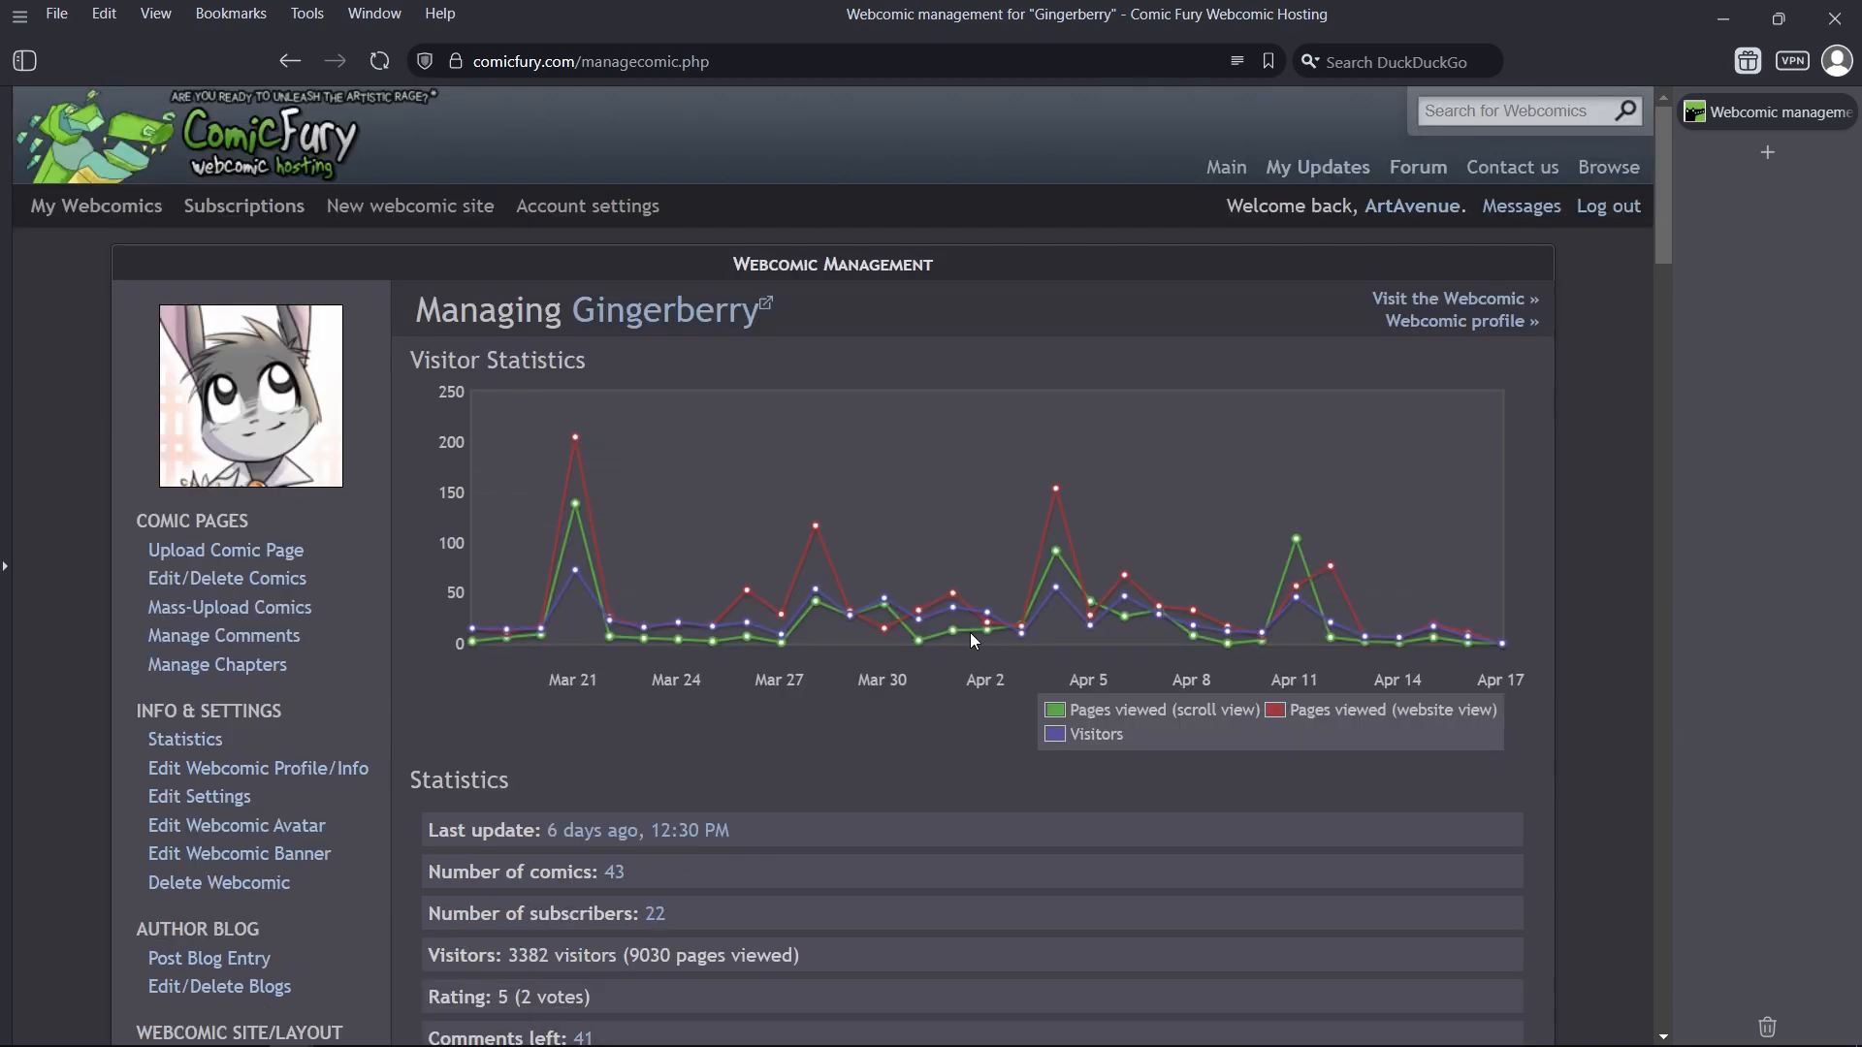
{"action": "scroll", "coordinate": [969, 632], "scroll_direction": "down", "scroll_amount": 1}
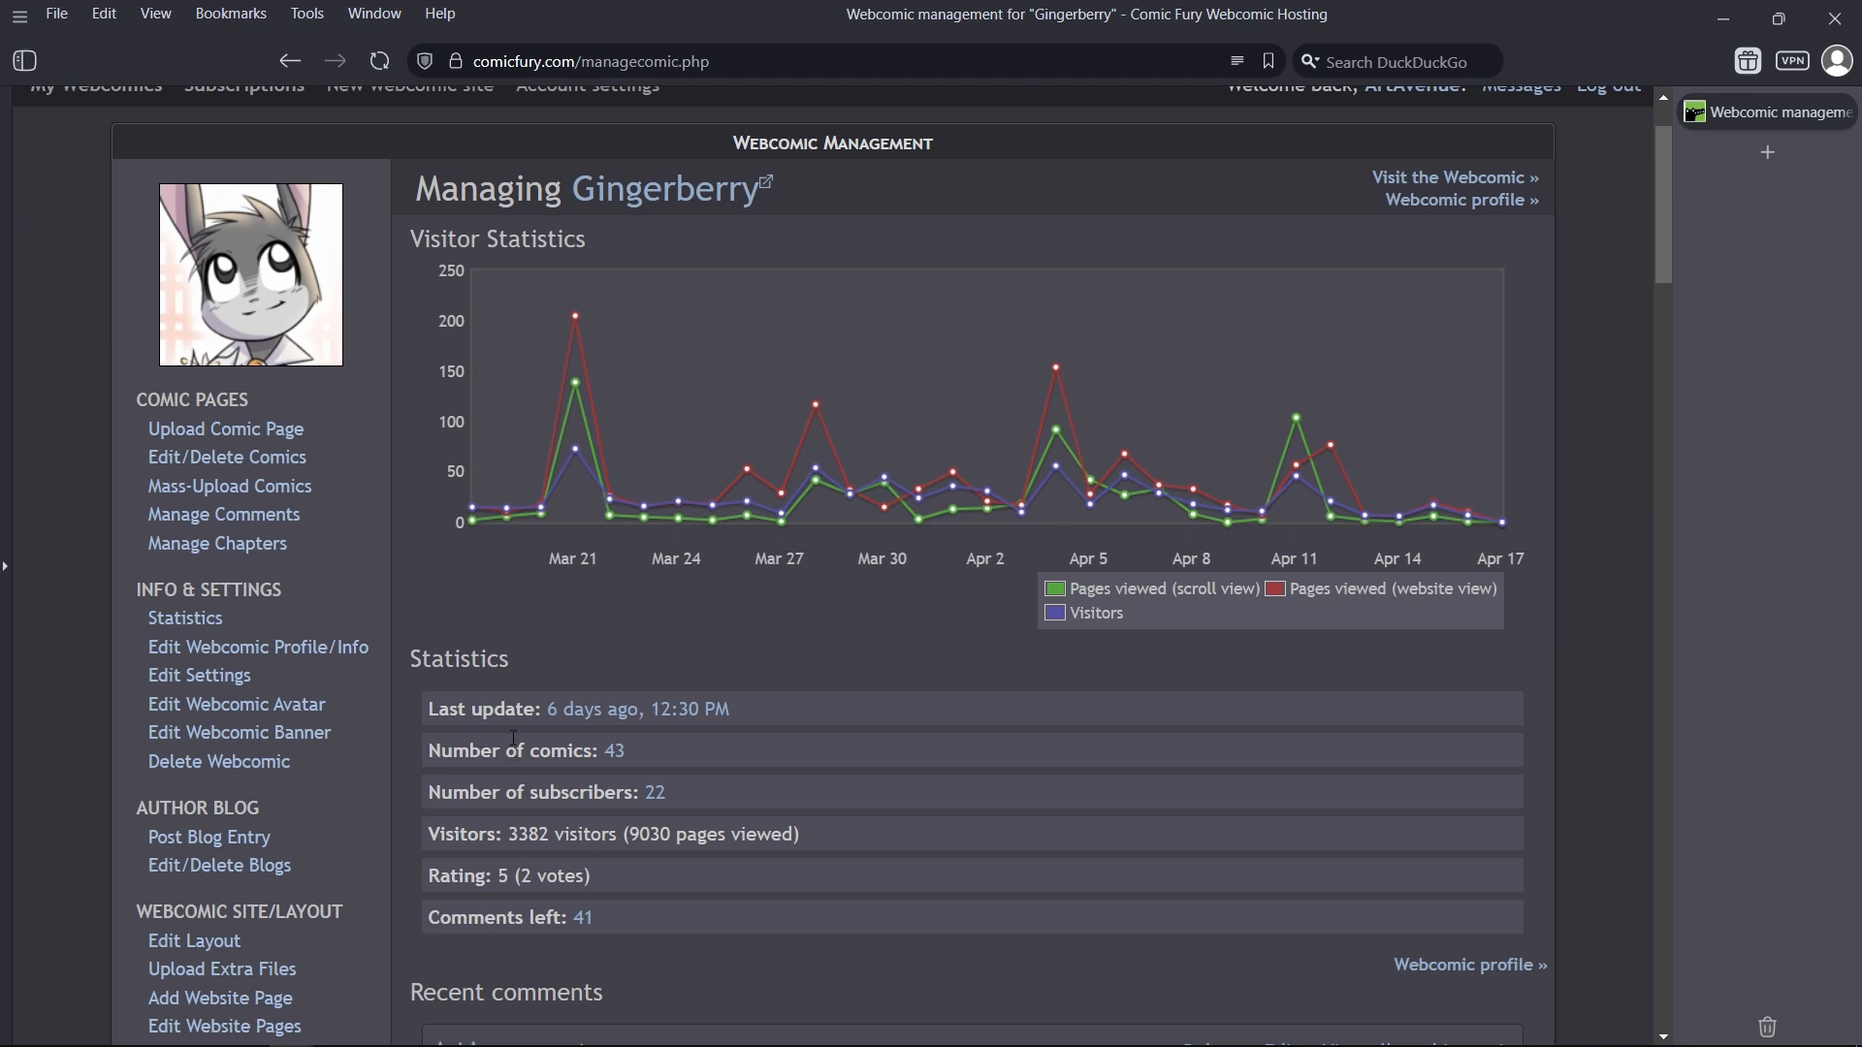
Step: Read through Gingerberry's statistics for number of comics, subscribers, visitors and rating
{"action": "left_click_drag", "start_coordinate": [482, 751], "coordinate": [735, 784]}
{"action": "left_click", "coordinate": [649, 755]}
{"action": "left_click", "coordinate": [493, 798]}
{"action": "left_click", "coordinate": [737, 788]}
{"action": "left_click_drag", "start_coordinate": [500, 838], "coordinate": [771, 840]}
{"action": "left_click", "coordinate": [470, 865]}
{"action": "left_click_drag", "start_coordinate": [458, 876], "coordinate": [503, 877]}
{"action": "left_click", "coordinate": [582, 879]}
Step: Examine the comments-left figure at the end of Gingerberry's statistics list
{"action": "scroll", "coordinate": [502, 877], "scroll_direction": "down", "scroll_amount": 2}
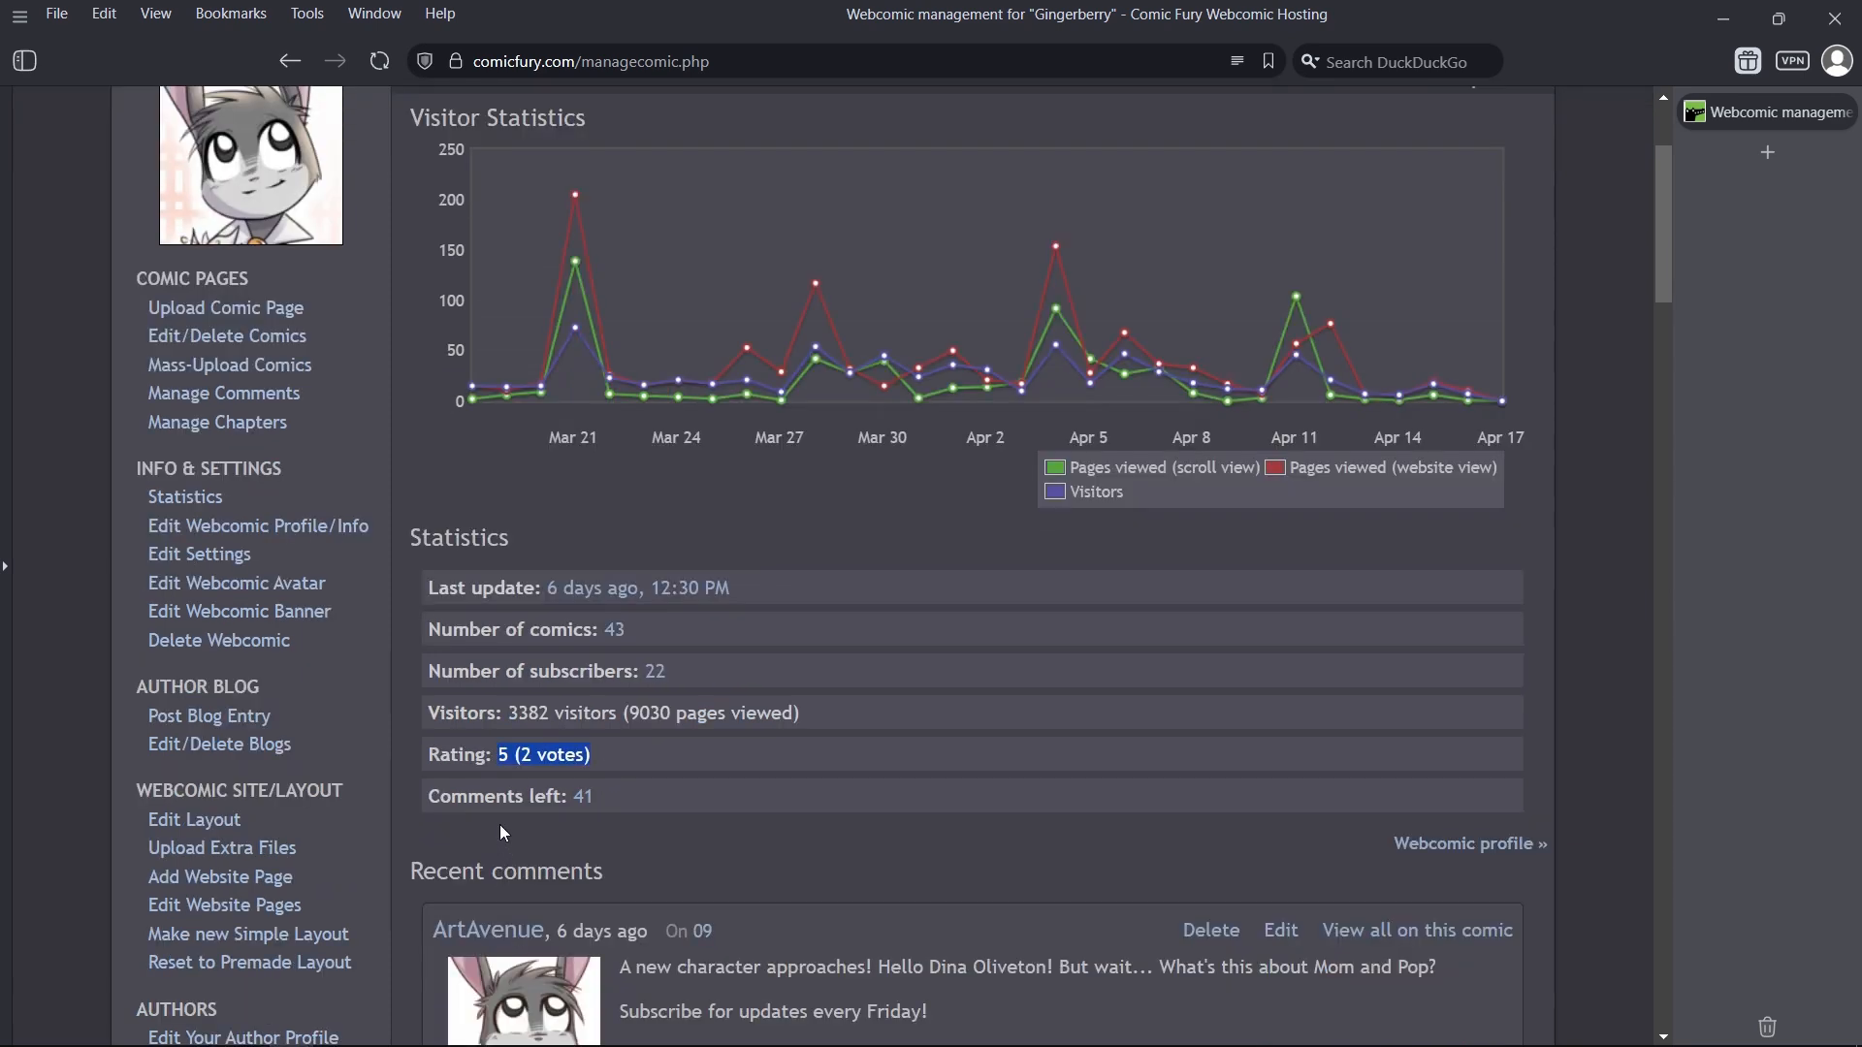
{"action": "left_click", "coordinate": [480, 800]}
{"action": "left_click_drag", "start_coordinate": [437, 804], "coordinate": [602, 813]}
{"action": "left_click", "coordinate": [638, 811]}
{"action": "left_click", "coordinate": [619, 797]}
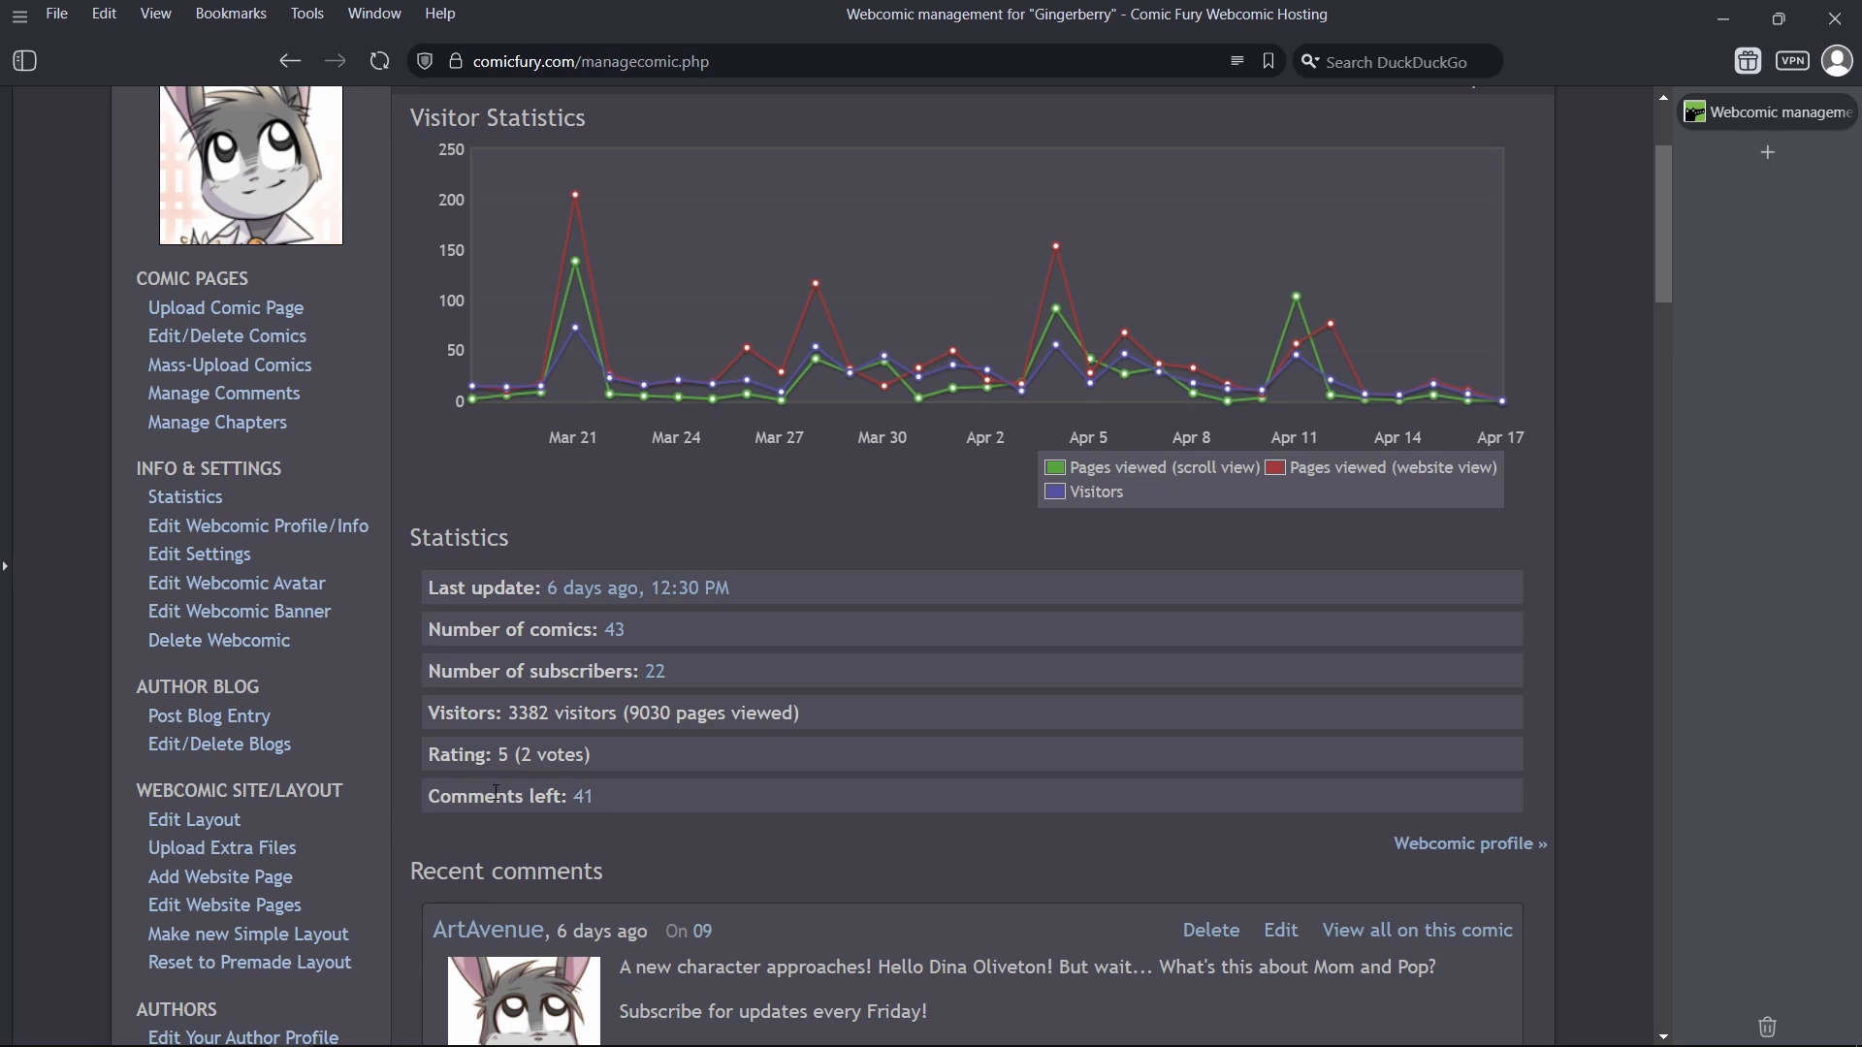
{"action": "left_click_drag", "start_coordinate": [496, 793], "coordinate": [645, 803]}
{"action": "left_click", "coordinate": [481, 802]}
{"action": "left_click_drag", "start_coordinate": [465, 801], "coordinate": [626, 806]}
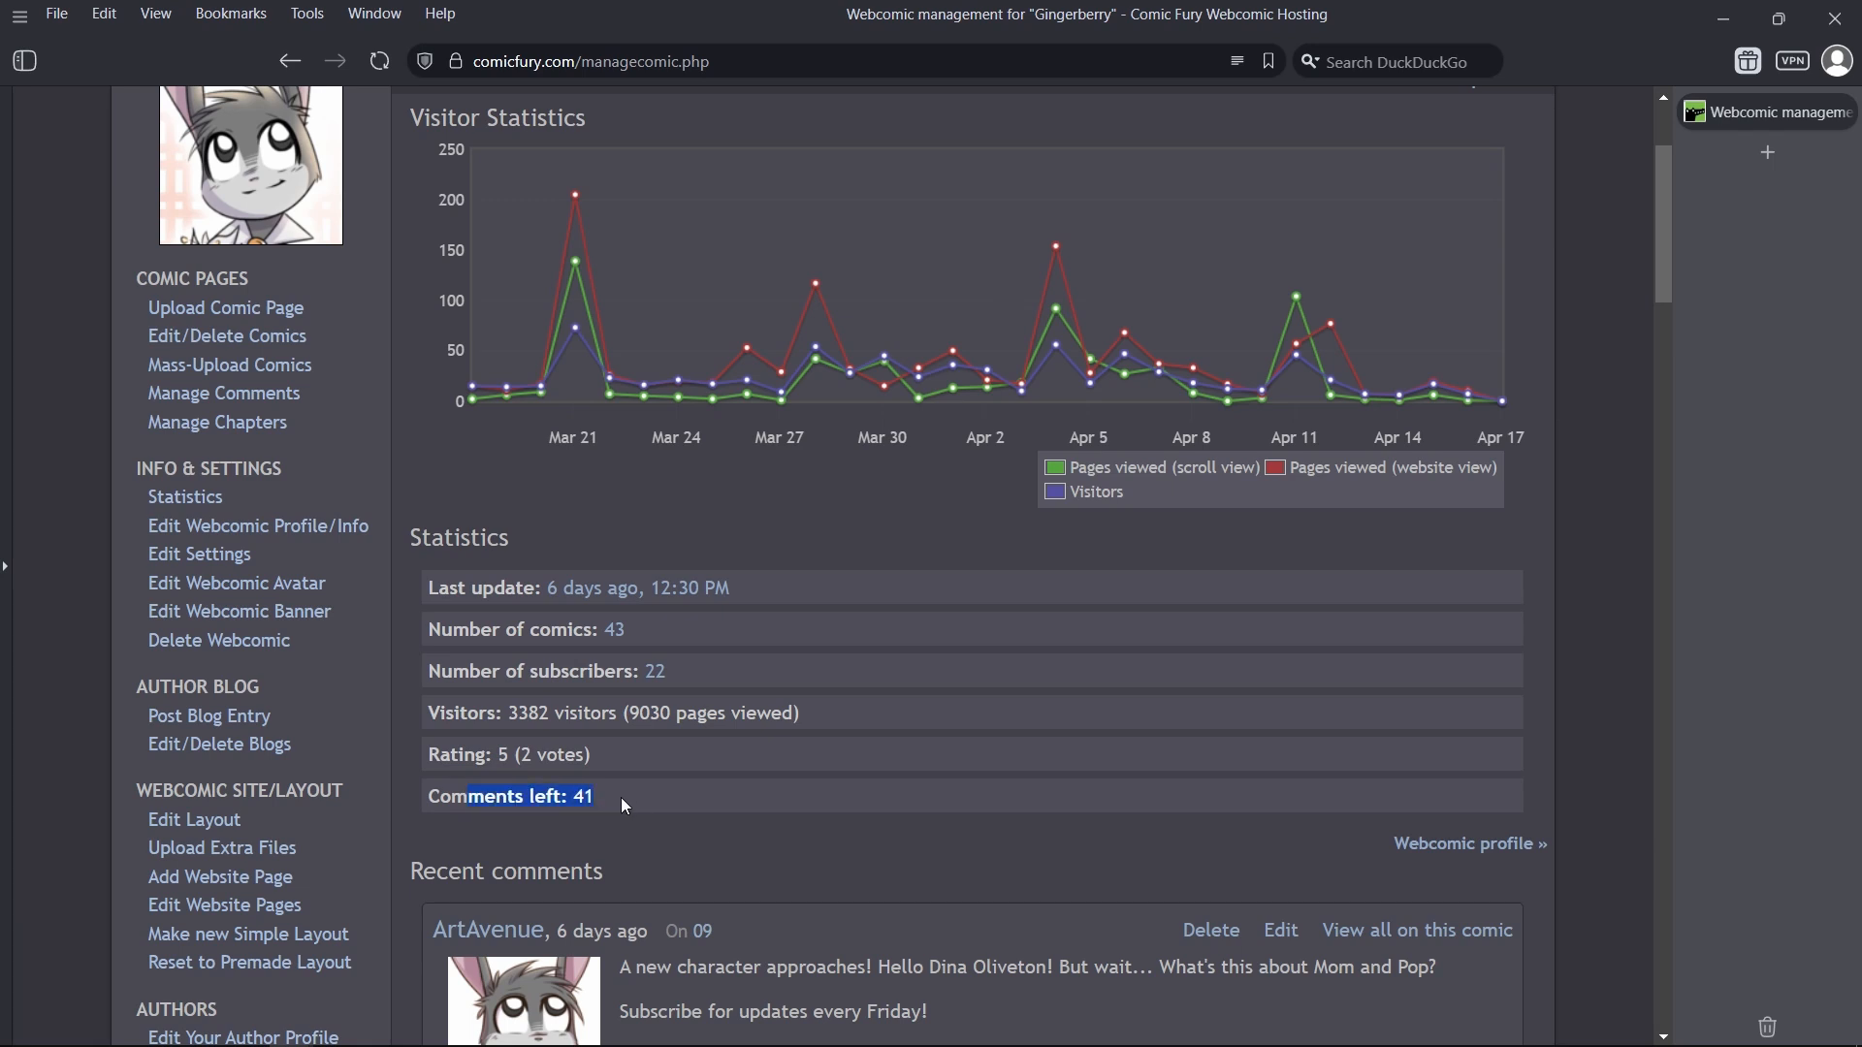
{"action": "left_click", "coordinate": [491, 801]}
{"action": "left_click_drag", "start_coordinate": [626, 807], "coordinate": [500, 798]}
Step: Look over Gingerberry's management options, from comic pages, settings and author blog through site layout and authors
{"action": "scroll", "coordinate": [457, 757], "scroll_direction": "up", "scroll_amount": 1}
{"action": "scroll", "coordinate": [505, 424], "scroll_direction": "up", "scroll_amount": 1}
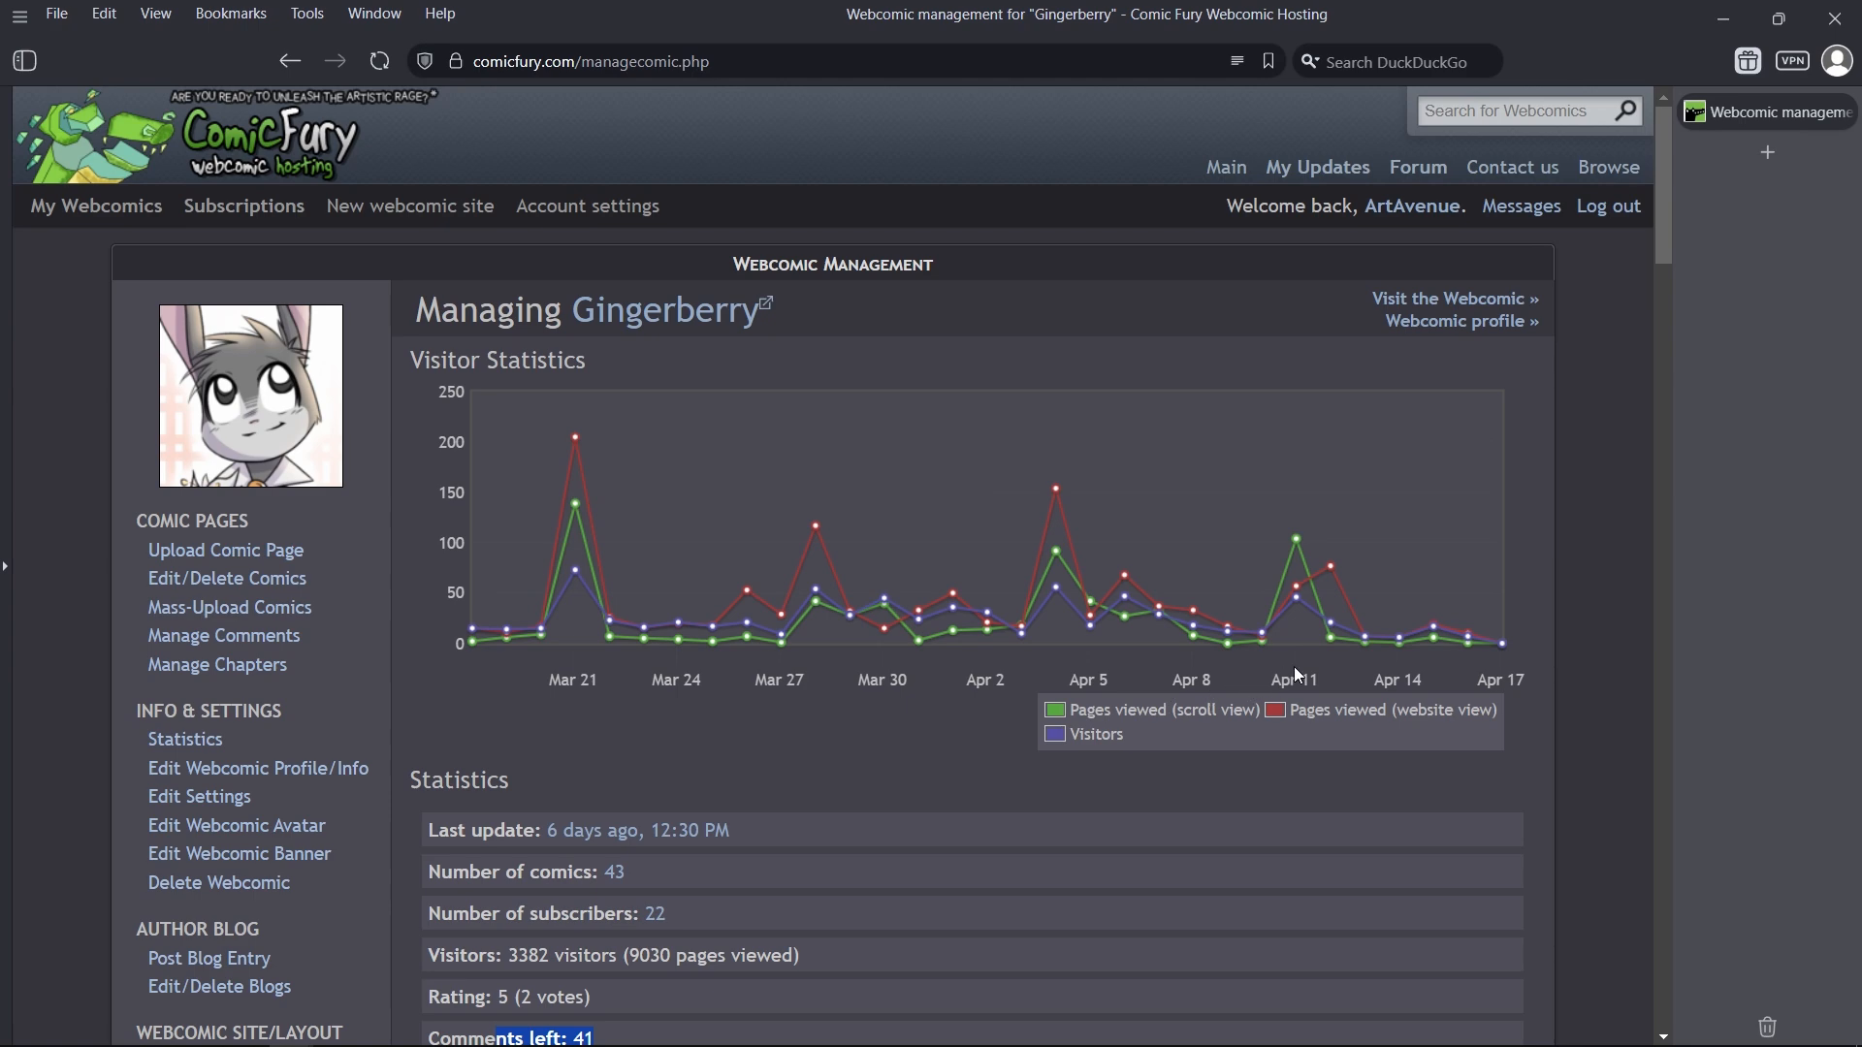
{"action": "scroll", "coordinate": [557, 644], "scroll_direction": "down", "scroll_amount": 2}
{"action": "scroll", "coordinate": [558, 644], "scroll_direction": "down", "scroll_amount": 2}
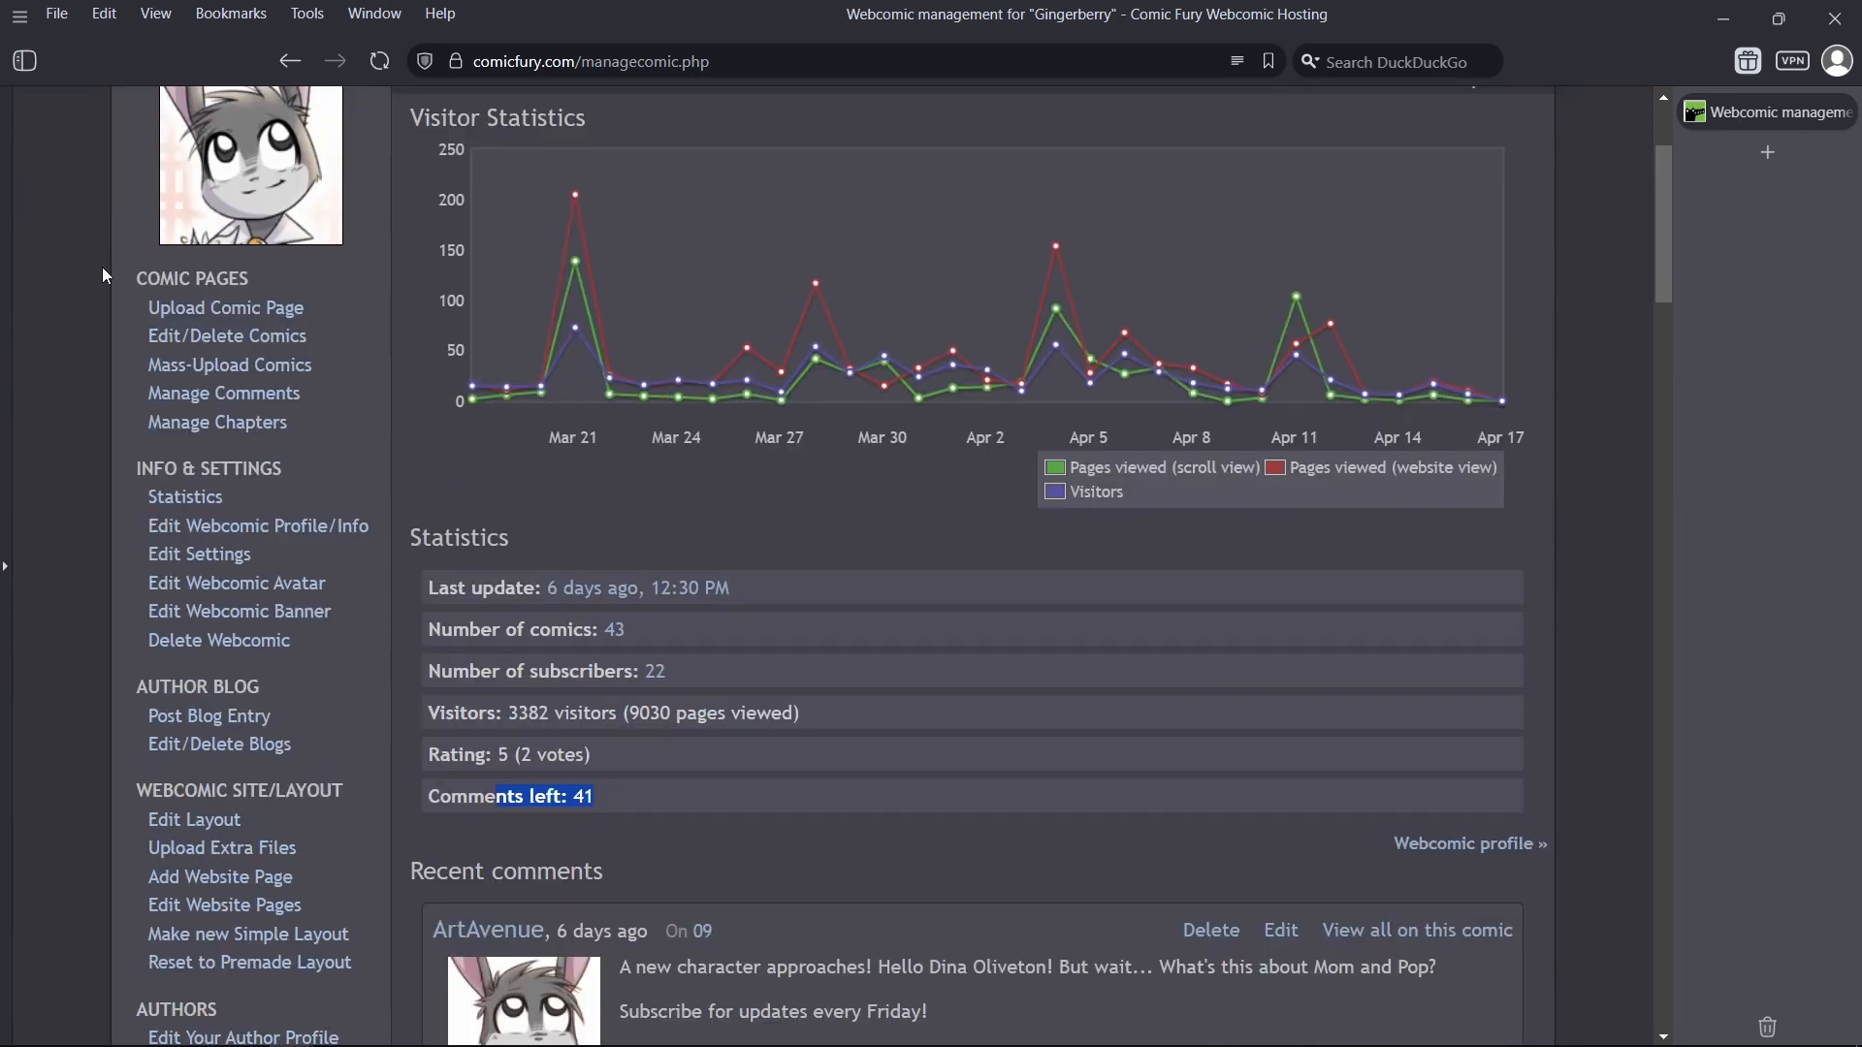
{"action": "scroll", "coordinate": [86, 638], "scroll_direction": "down", "scroll_amount": 4}
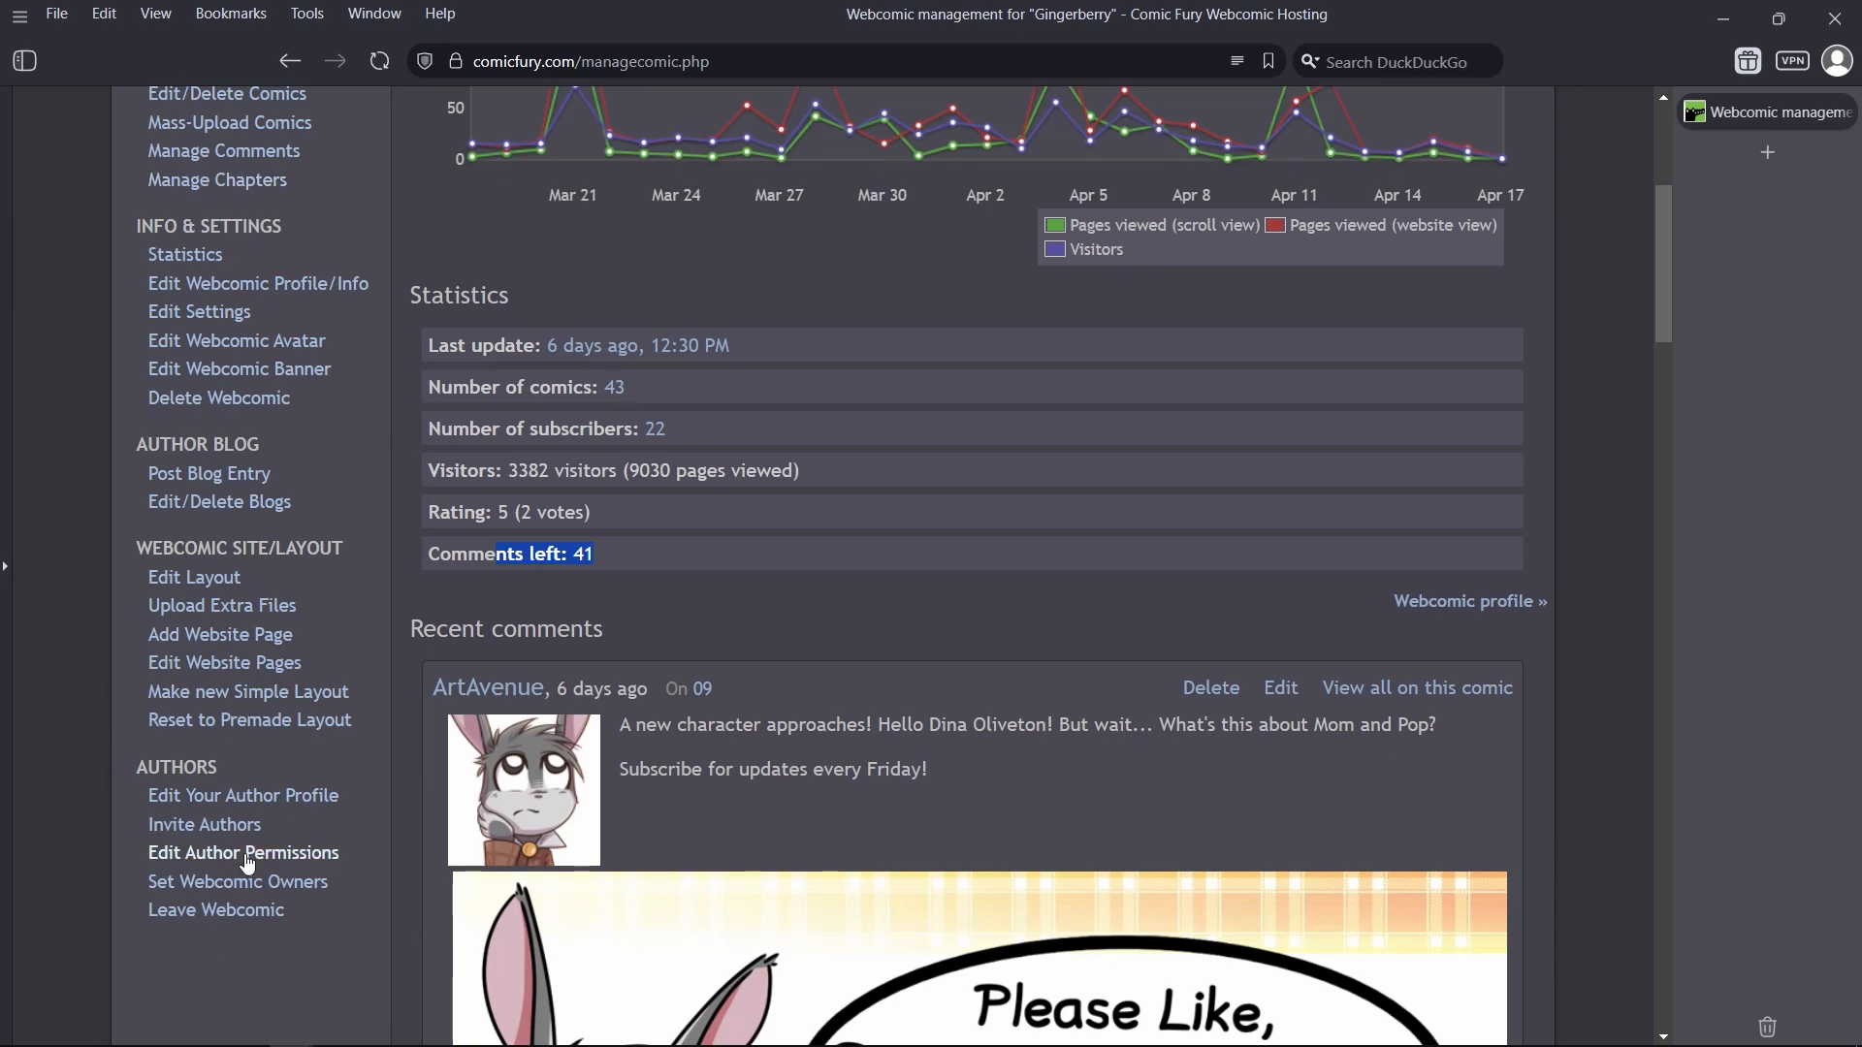
{"action": "scroll", "coordinate": [248, 858], "scroll_direction": "up", "scroll_amount": 6}
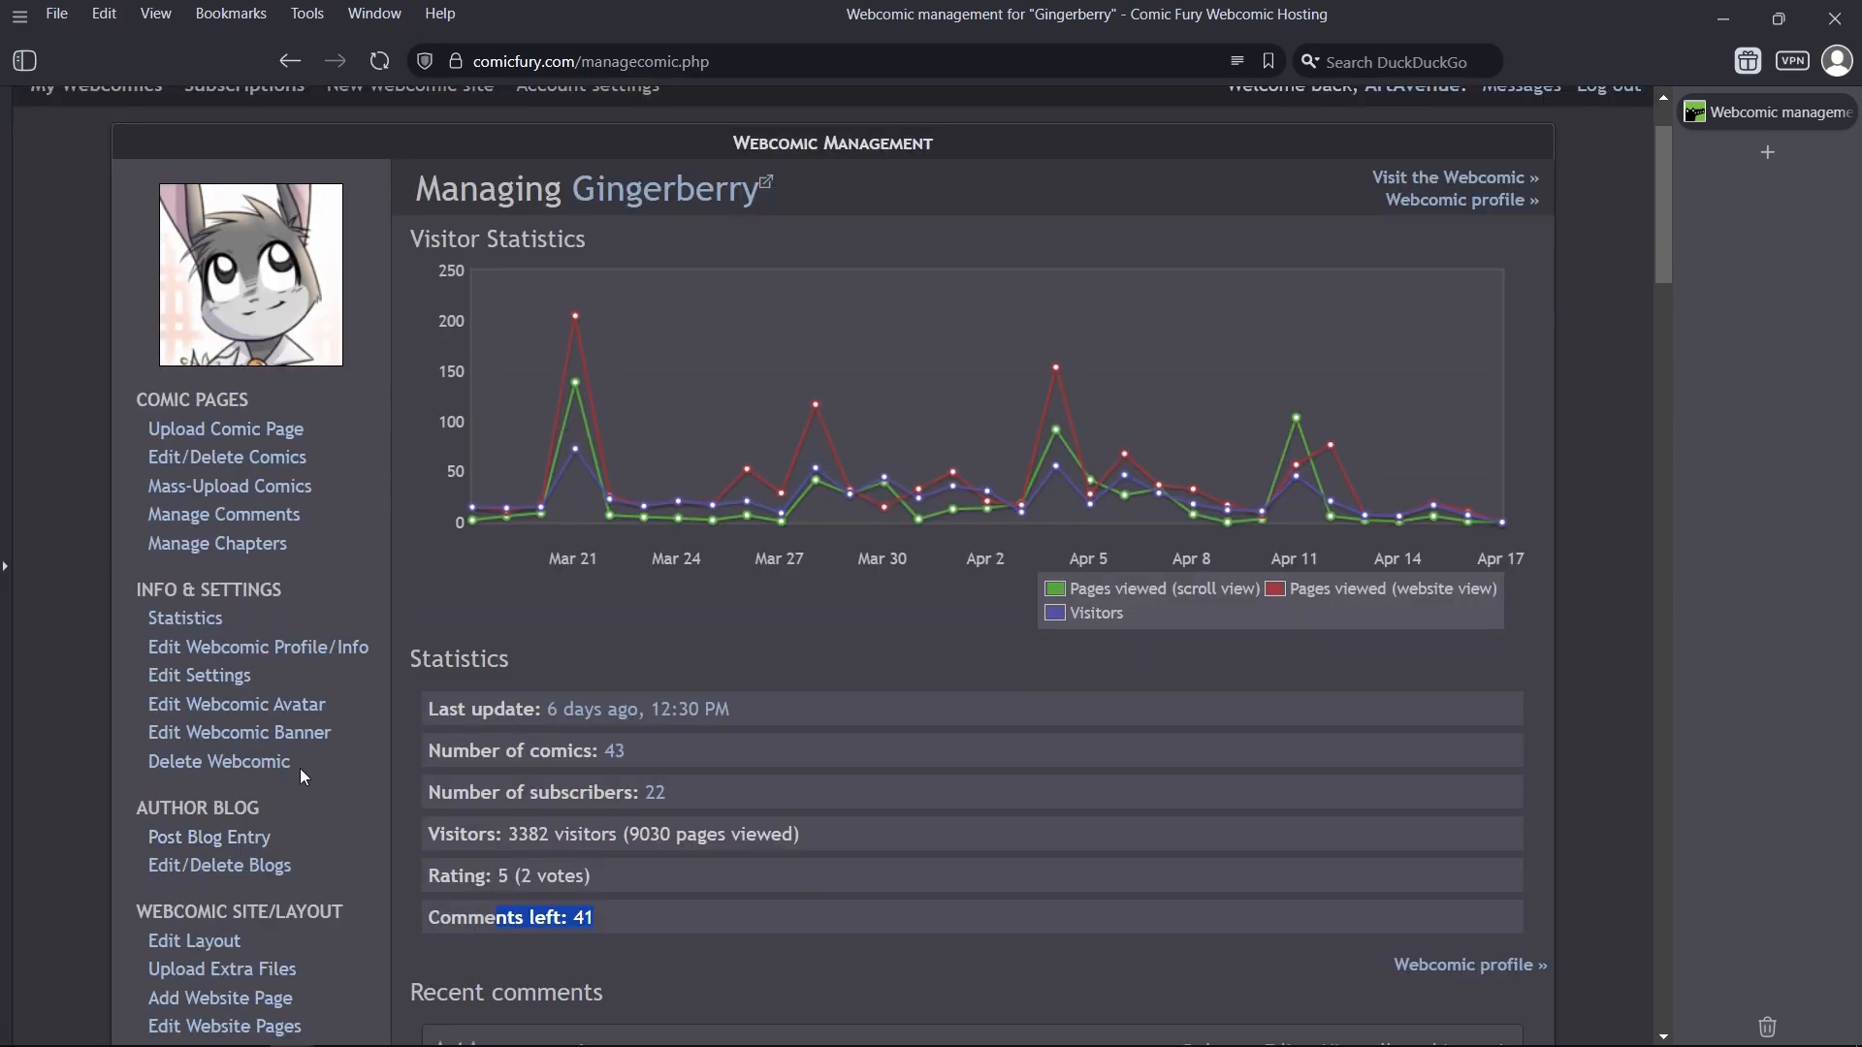
{"action": "scroll", "coordinate": [299, 766], "scroll_direction": "down", "scroll_amount": 4}
{"action": "scroll", "coordinate": [305, 726], "scroll_direction": "down", "scroll_amount": 4}
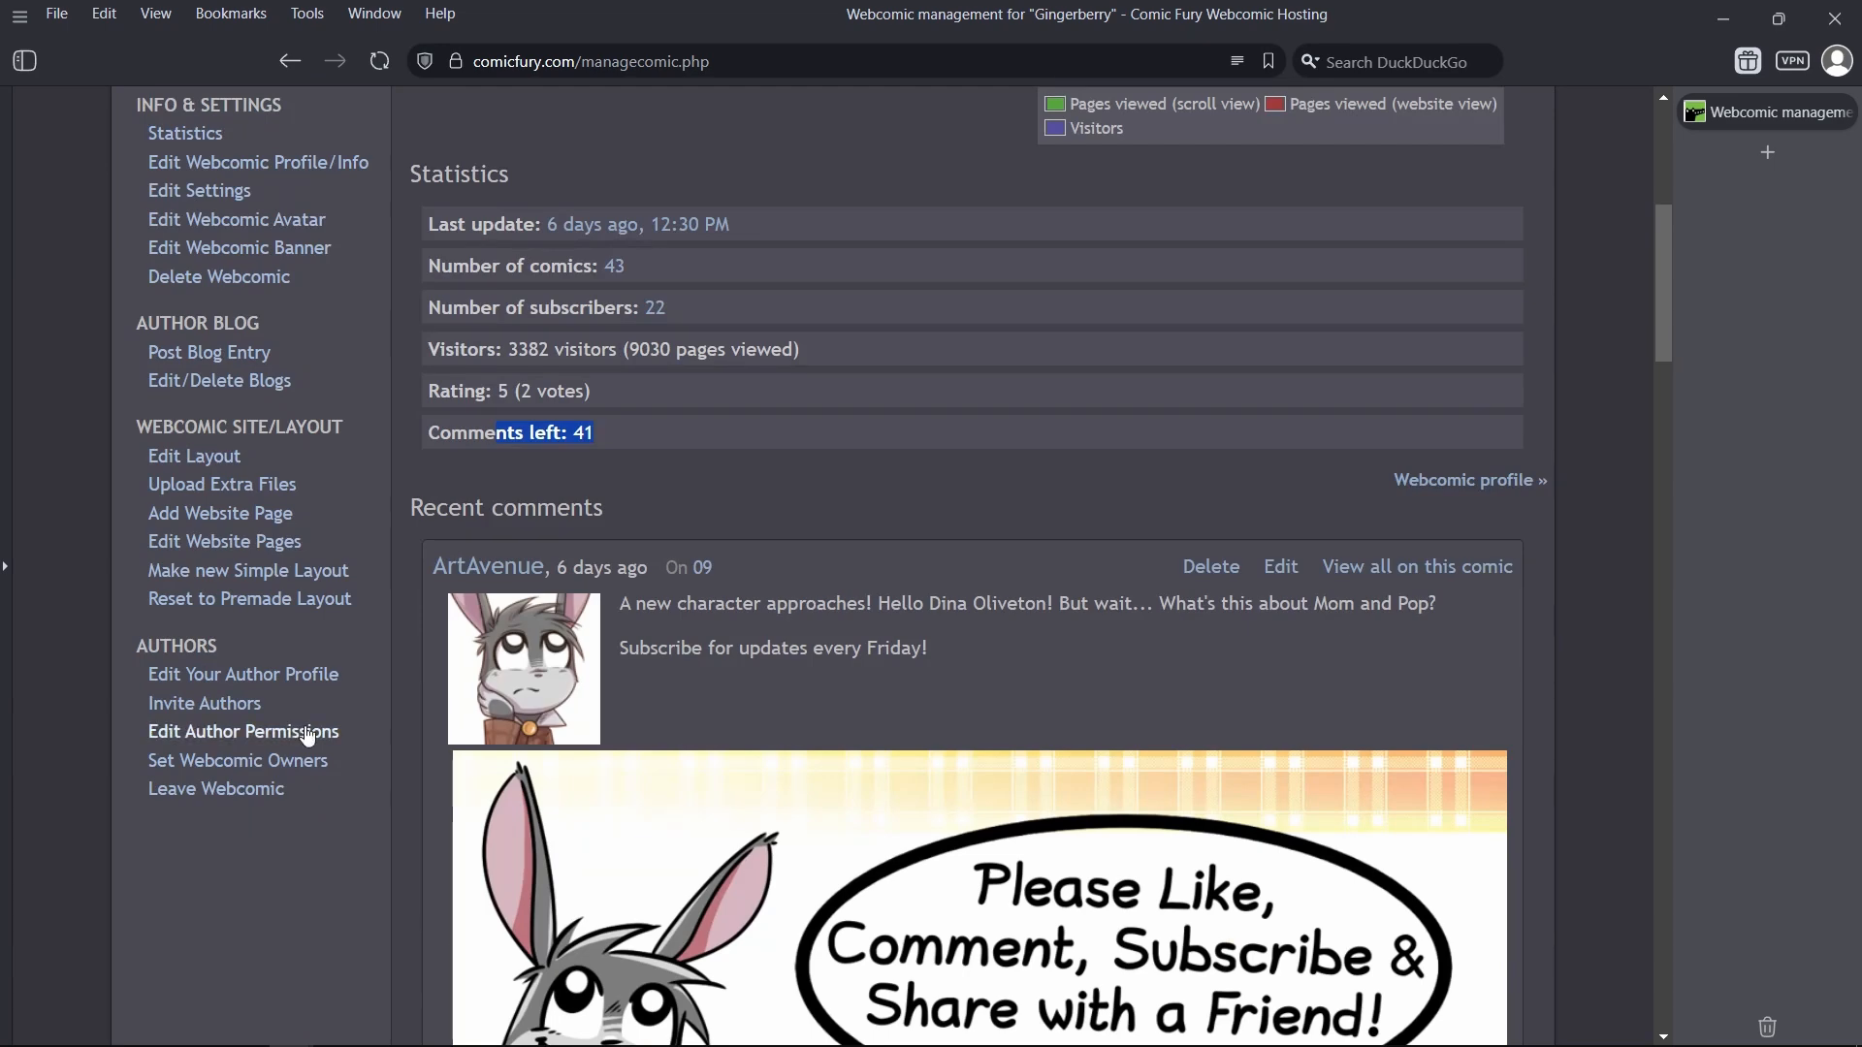
{"action": "scroll", "coordinate": [304, 725], "scroll_direction": "up", "scroll_amount": 4}
{"action": "scroll", "coordinate": [305, 734], "scroll_direction": "up", "scroll_amount": 2}
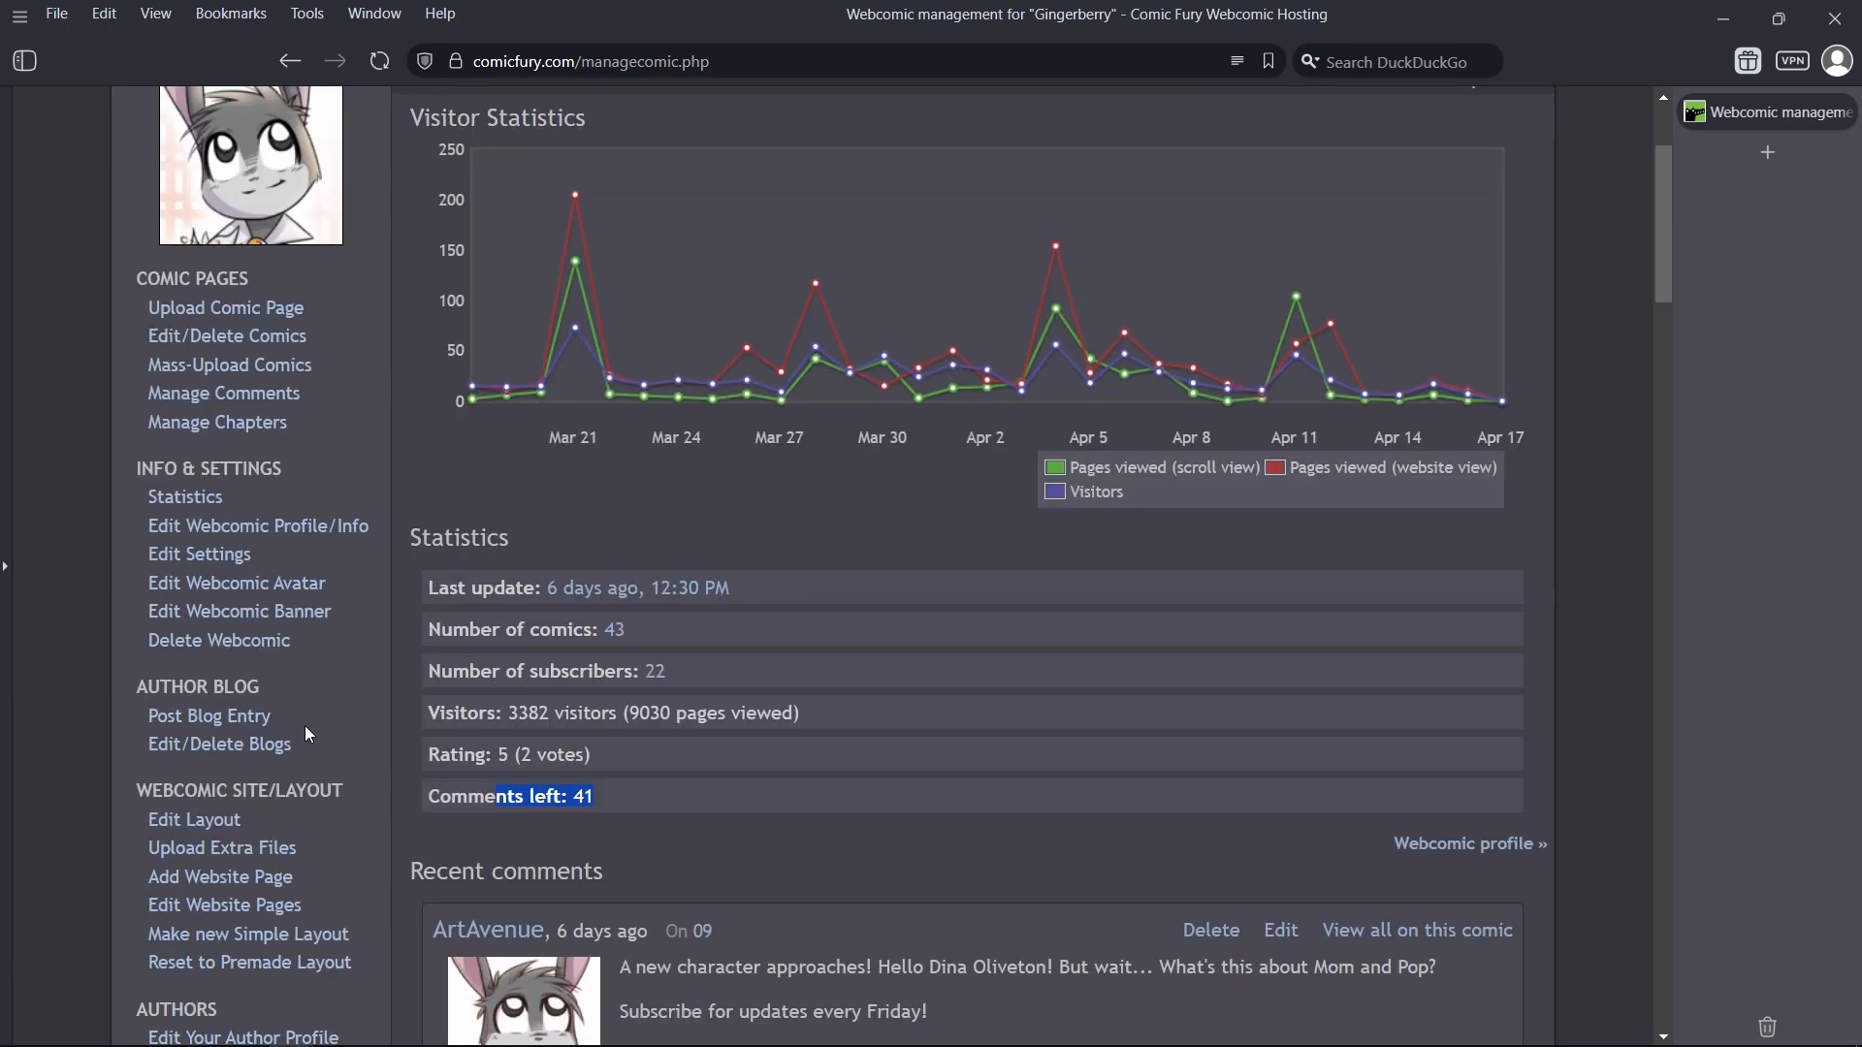
Step: Open the form for uploading a comic page and enter the page title "10 - Something big happens!"
{"action": "left_click", "coordinate": [241, 313]}
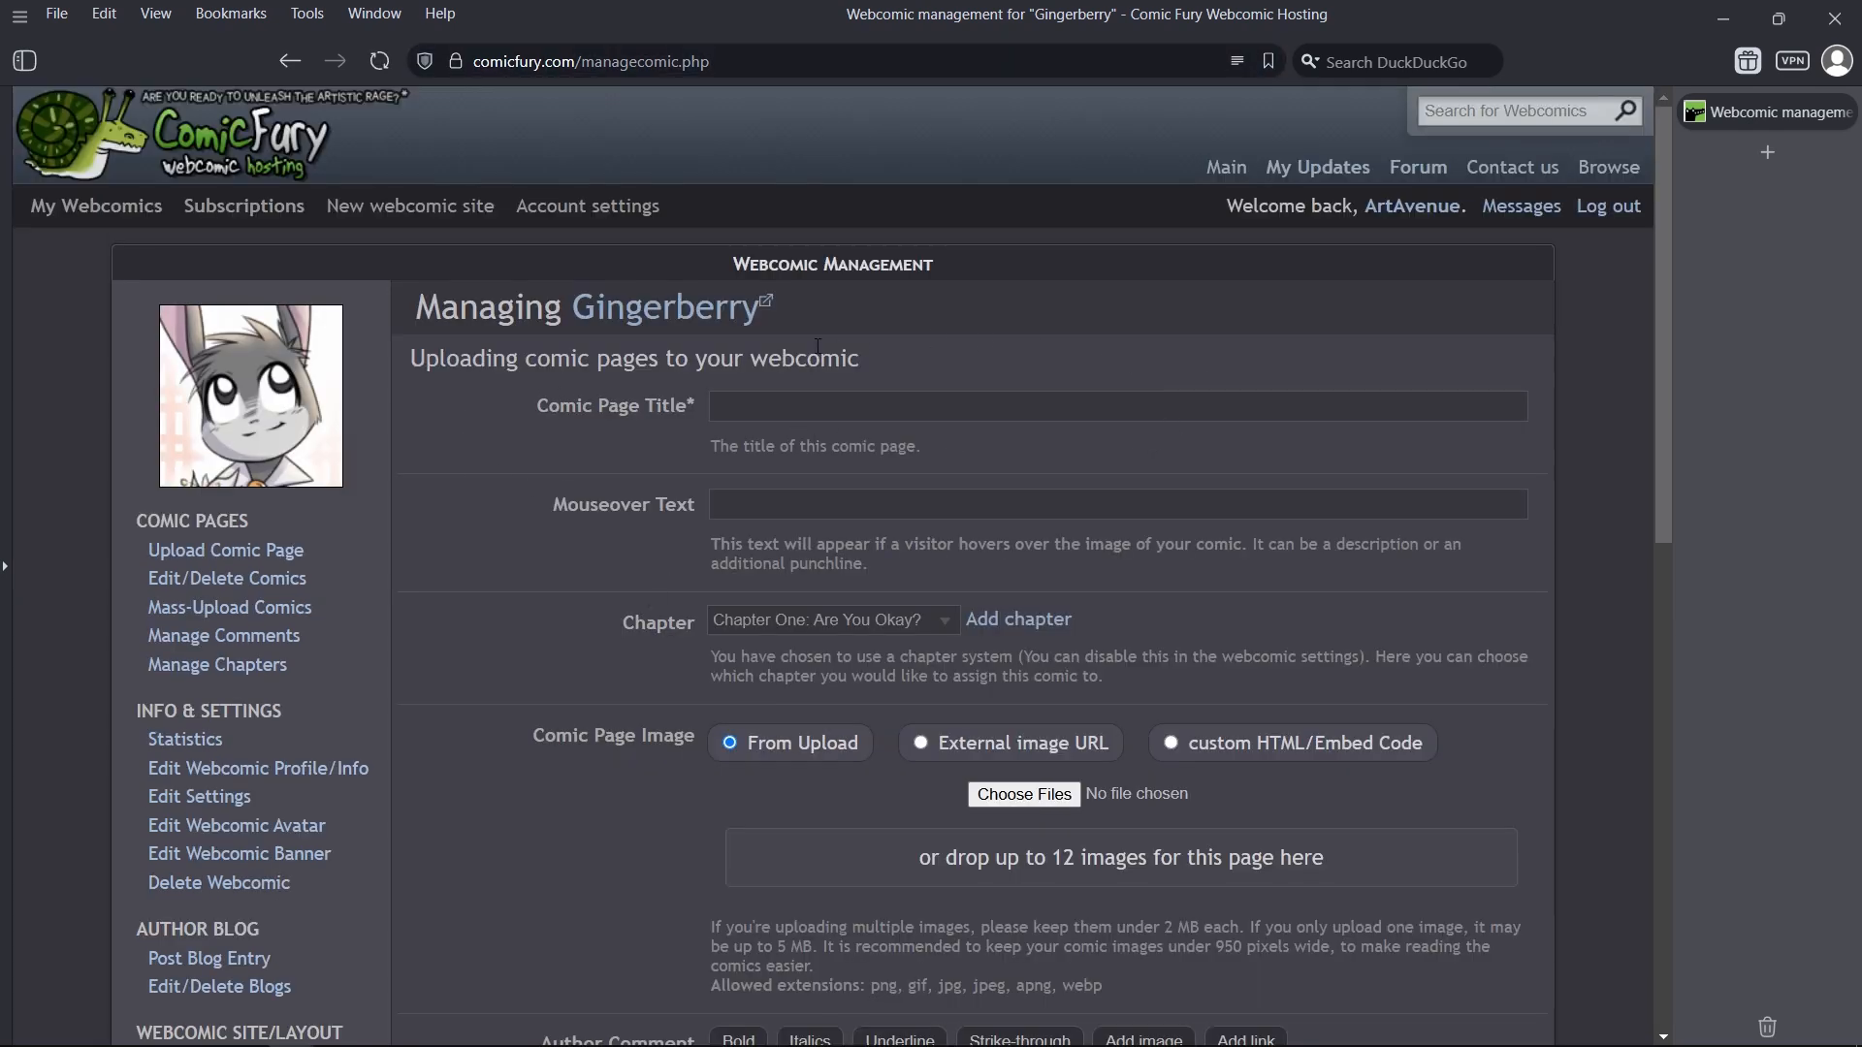
{"action": "left_click_drag", "start_coordinate": [638, 406], "coordinate": [759, 420]}
{"action": "left_click", "coordinate": [794, 403]}
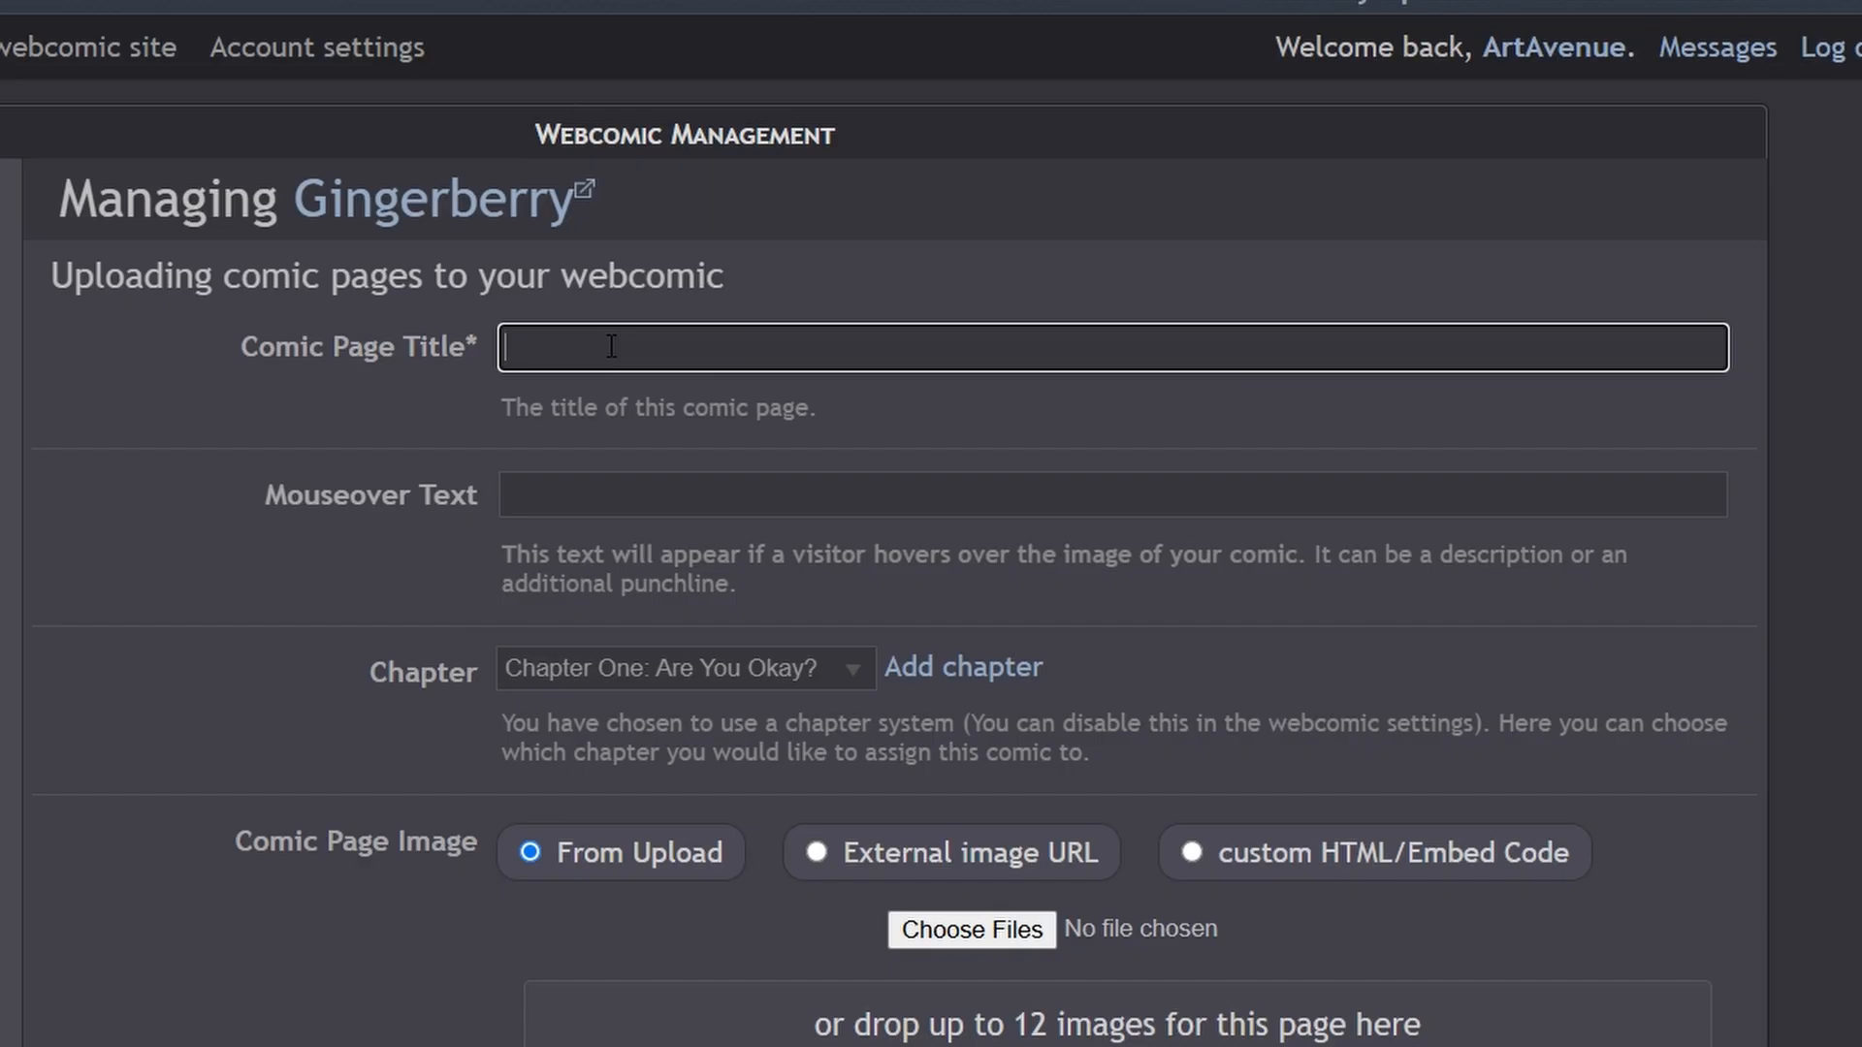
{"action": "type", "text": "10 -"}
{"action": "type", "text": "Something big happens!"}
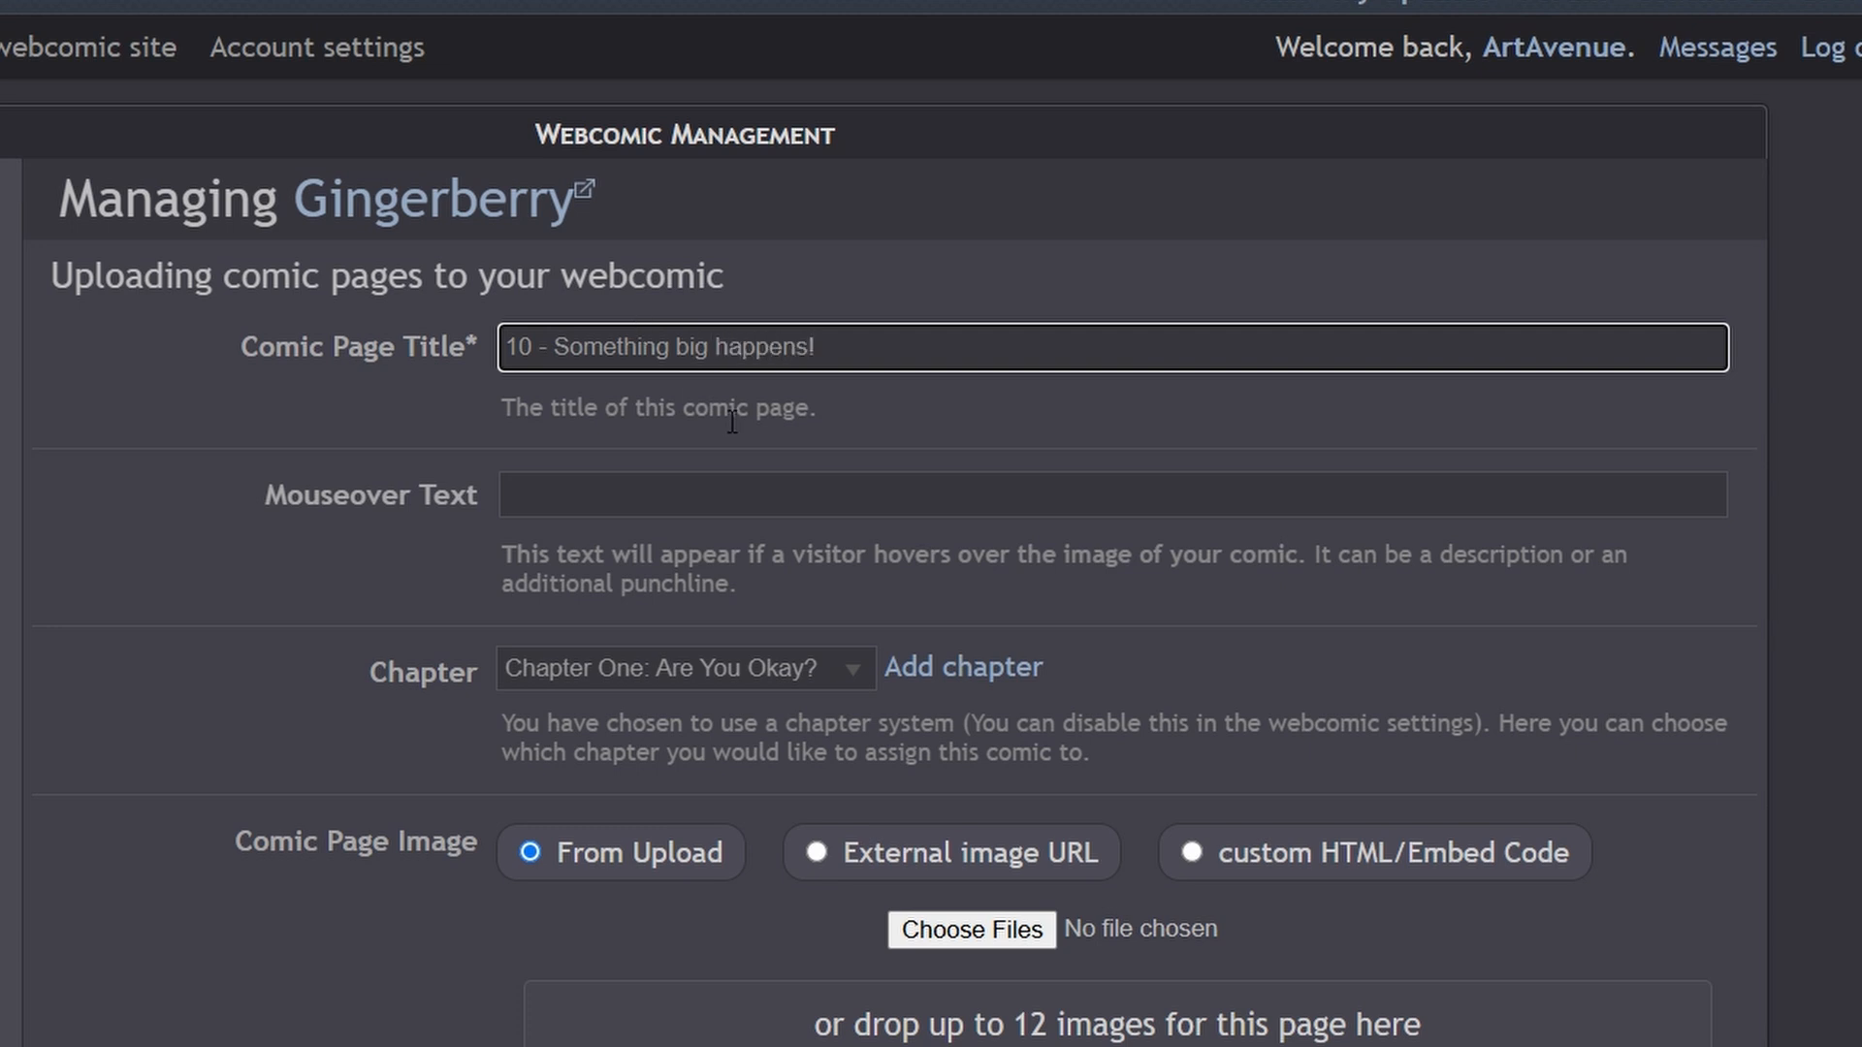
Step: Shorten the comic page title to just "10"
{"action": "left_click_drag", "start_coordinate": [853, 344], "coordinate": [524, 330]}
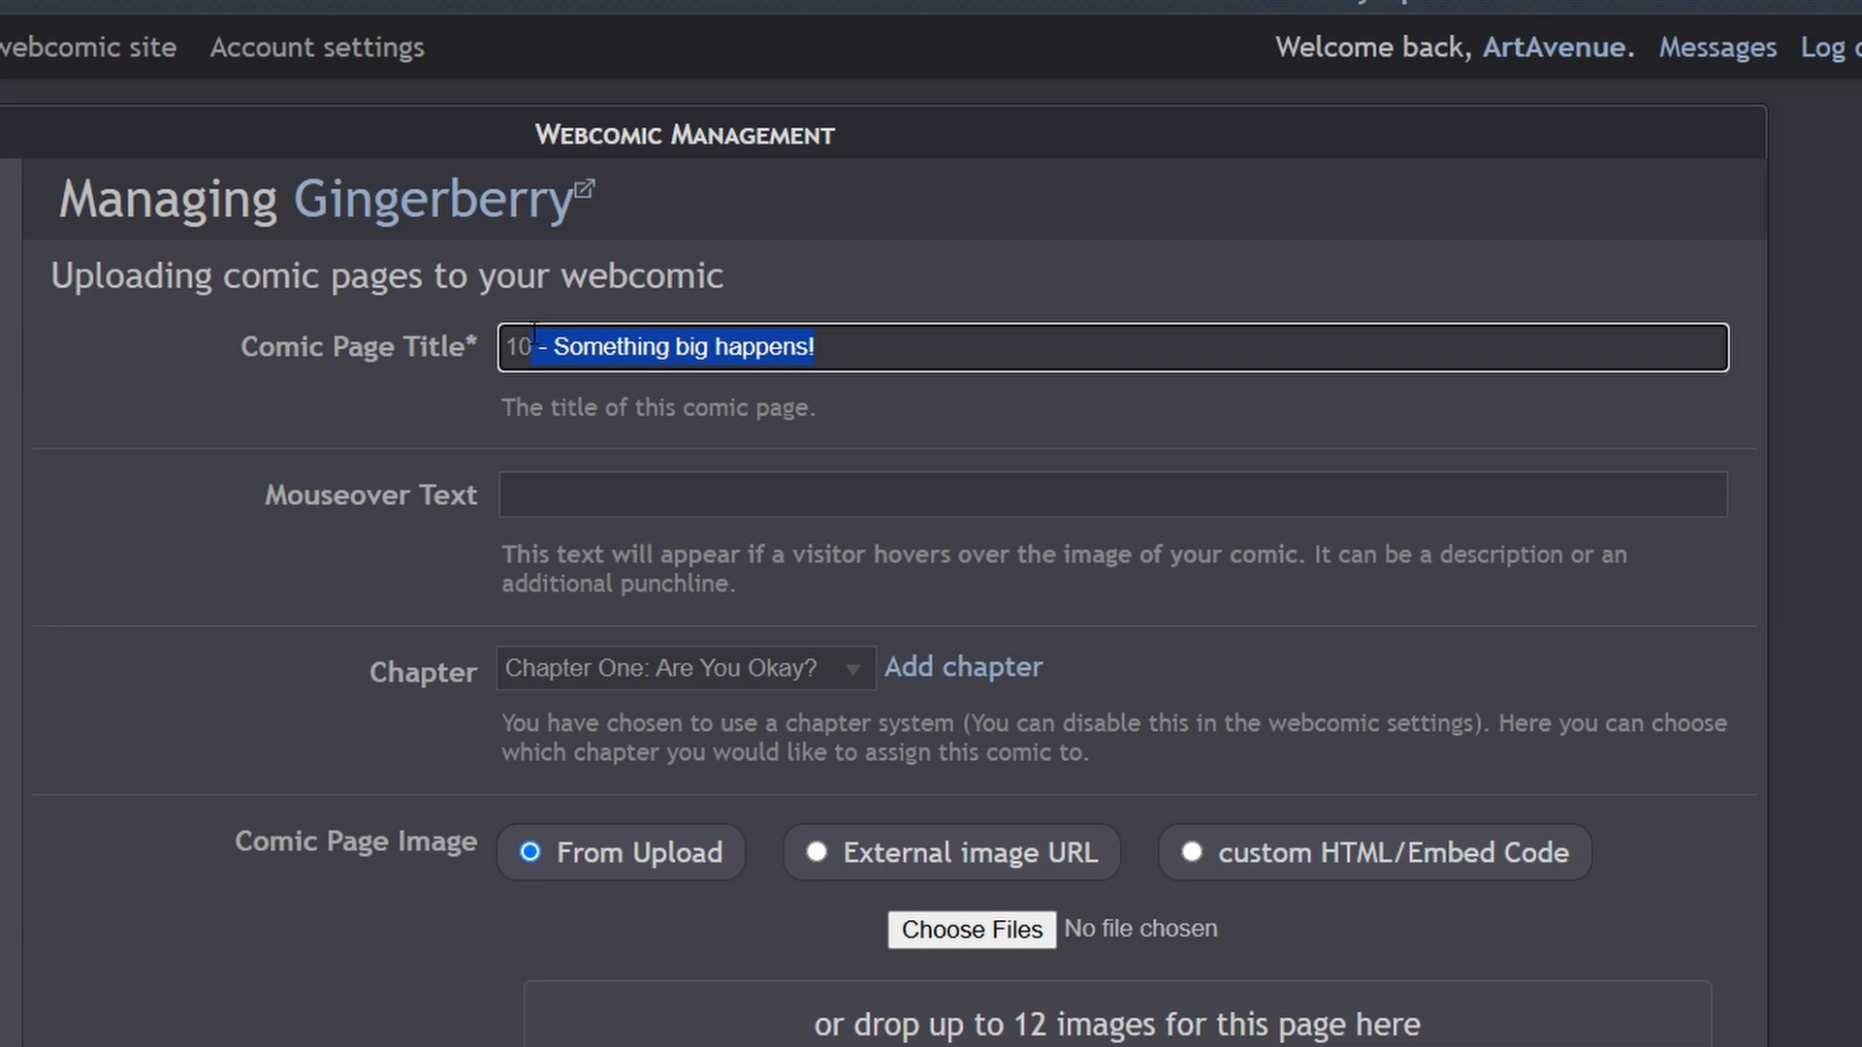
{"action": "left_click", "coordinate": [605, 391]}
{"action": "left_click", "coordinate": [821, 361]}
{"action": "left_click_drag", "start_coordinate": [822, 361], "coordinate": [533, 361]}
{"action": "key", "text": "BackSpace"}
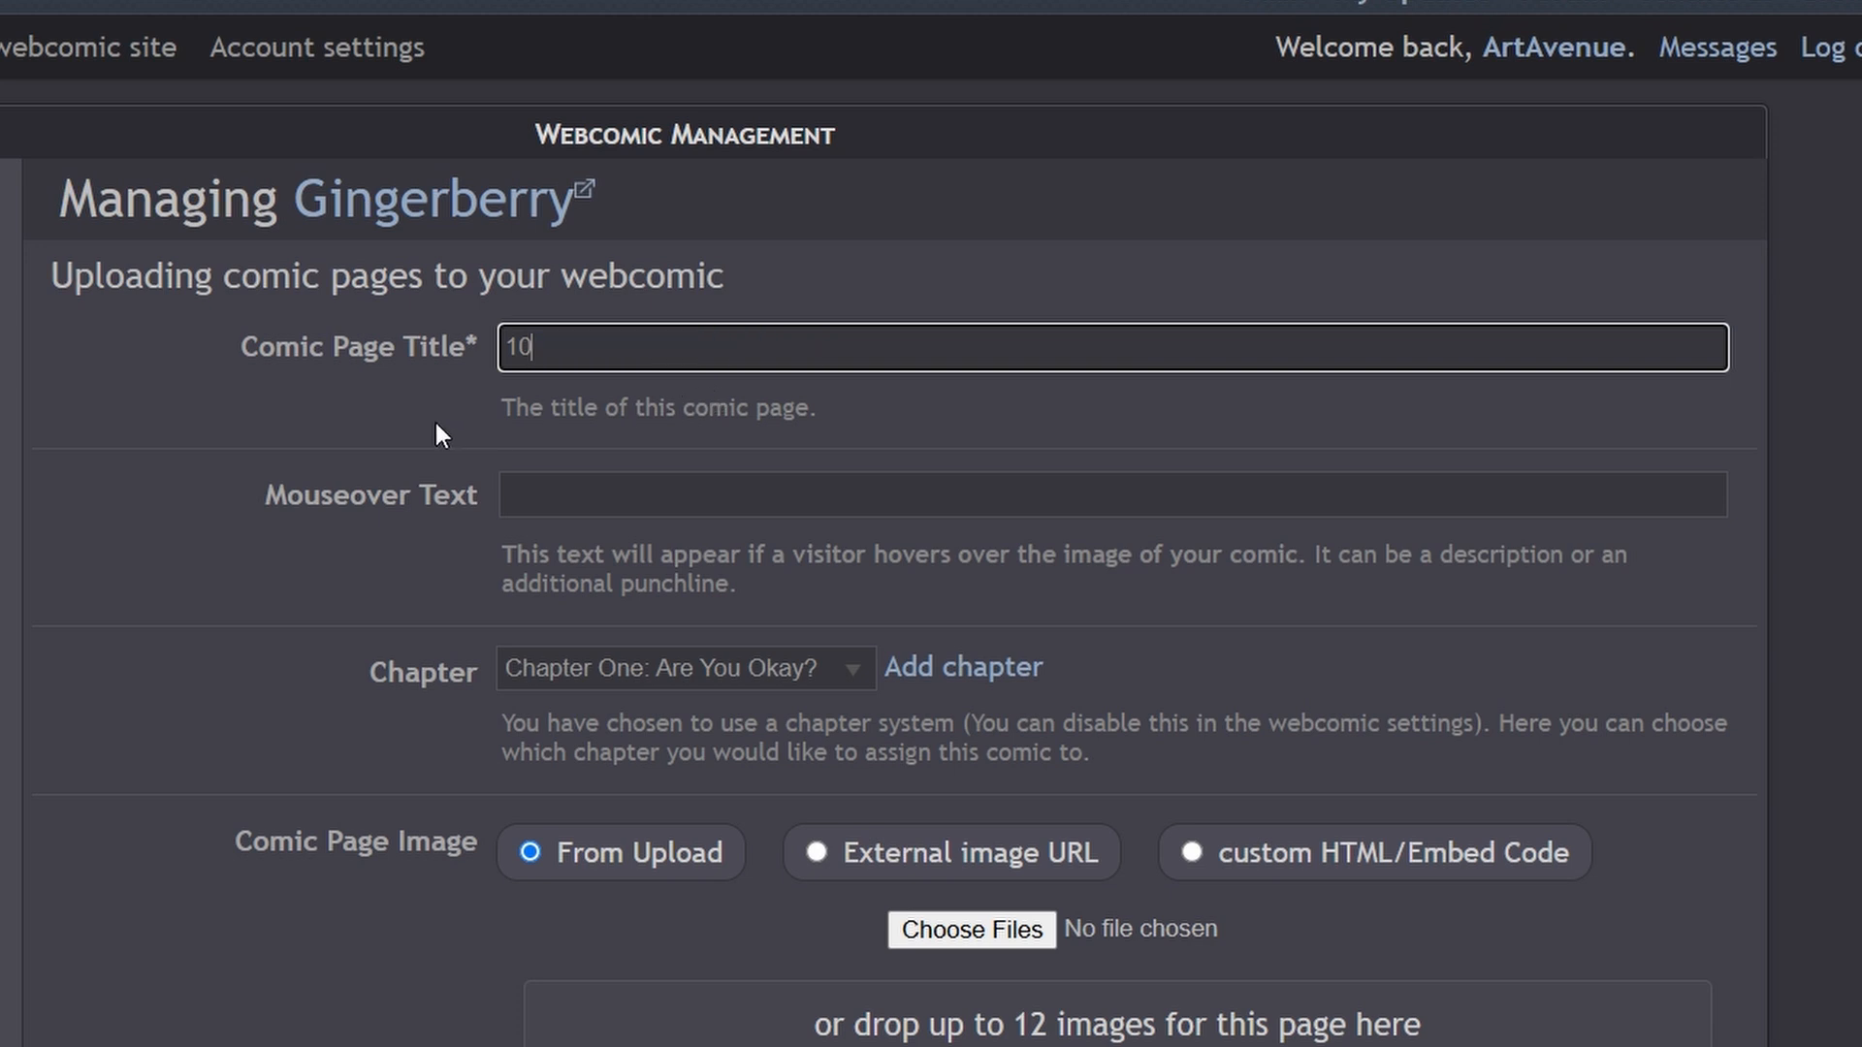
{"action": "left_click_drag", "start_coordinate": [545, 371], "coordinate": [474, 332]}
{"action": "left_click_drag", "start_coordinate": [281, 351], "coordinate": [492, 333]}
{"action": "left_click", "coordinate": [607, 335]}
{"action": "left_click_drag", "start_coordinate": [607, 335], "coordinate": [405, 390]}
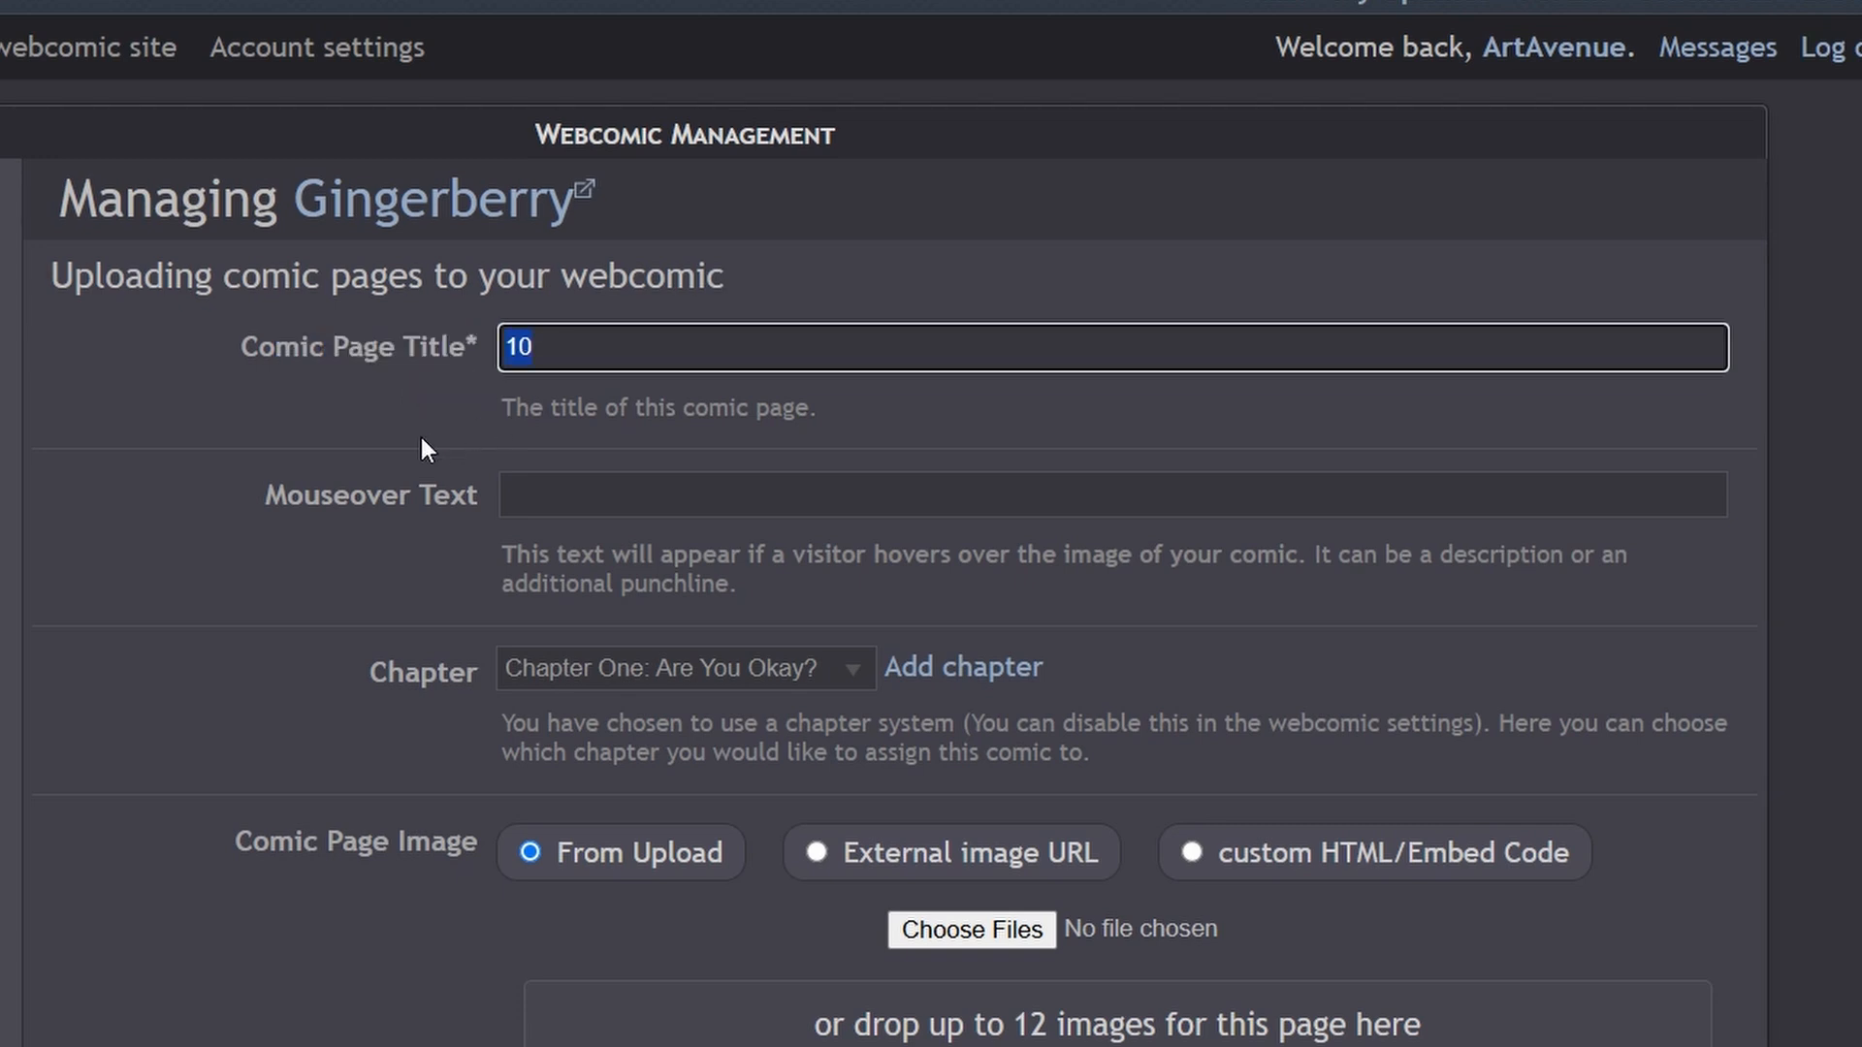
Step: Examine the mouseover text option and its description, leaving the field empty
{"action": "scroll", "coordinate": [421, 433], "scroll_direction": "down", "scroll_amount": 2}
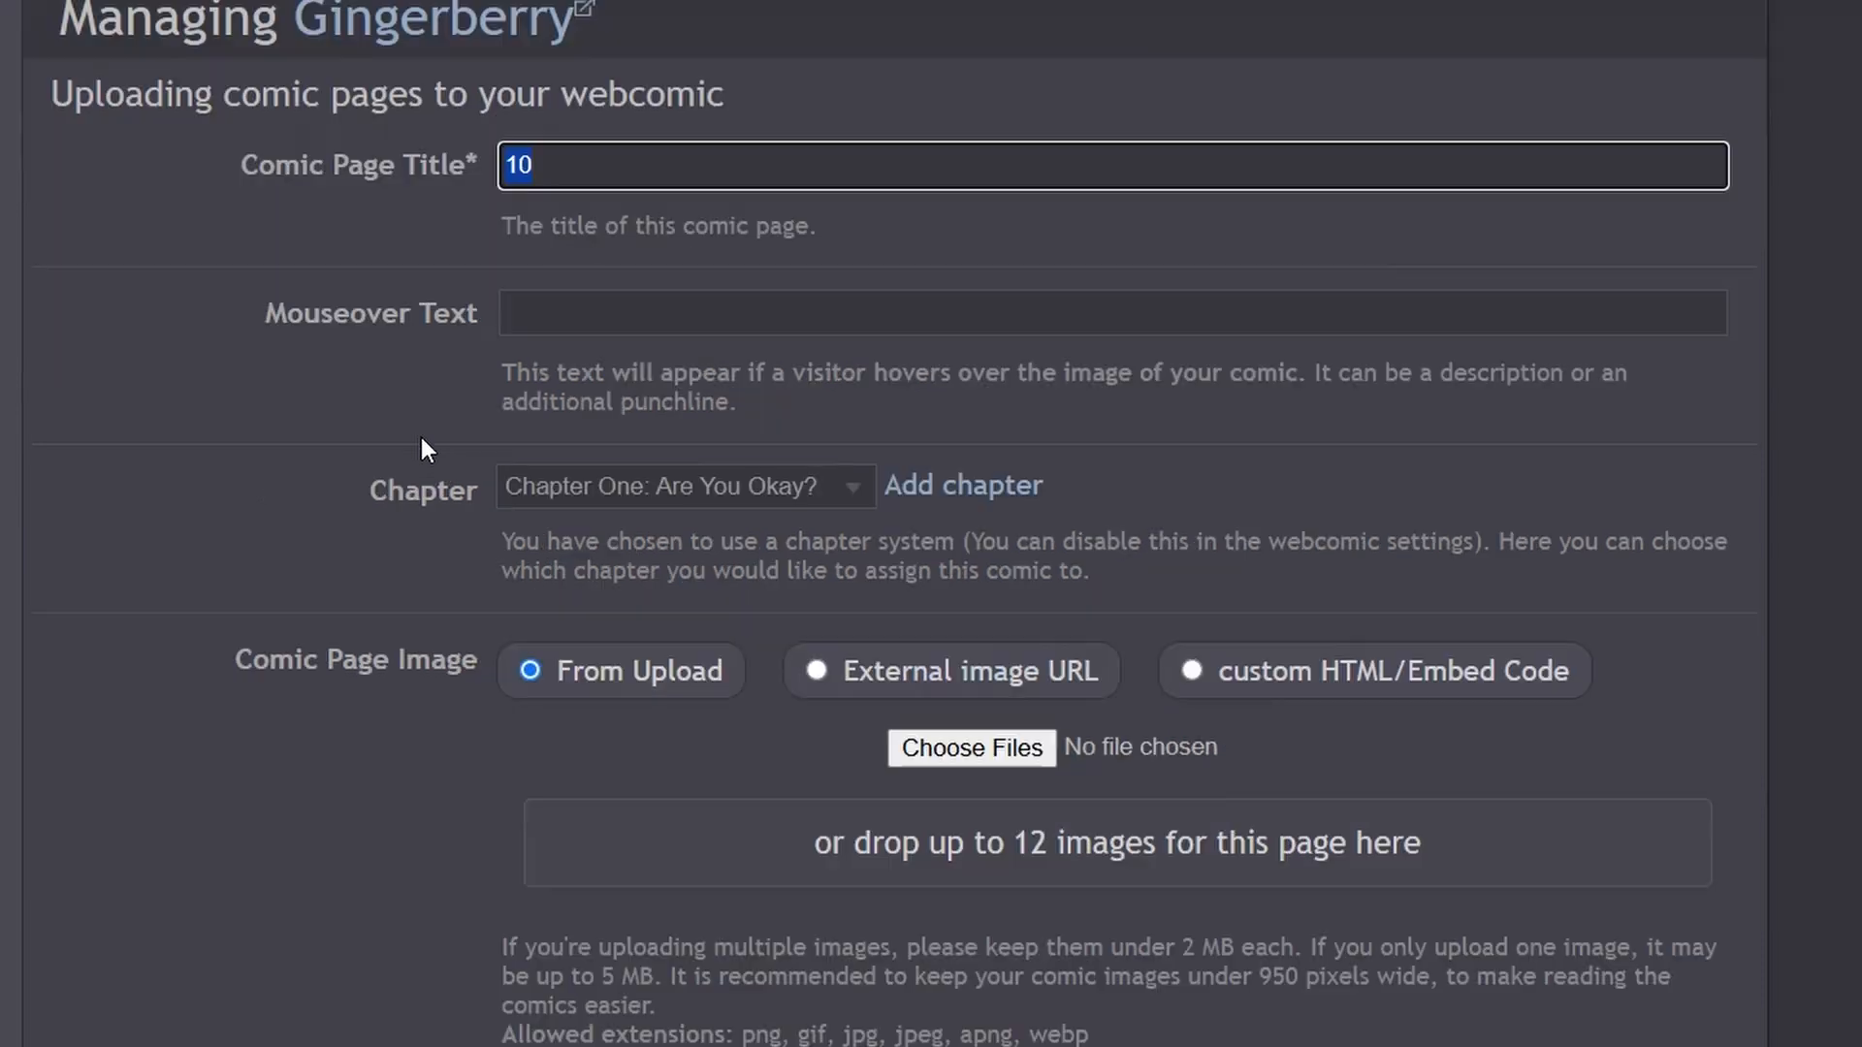
{"action": "left_click", "coordinate": [277, 313]}
{"action": "left_click_drag", "start_coordinate": [277, 313], "coordinate": [505, 309]}
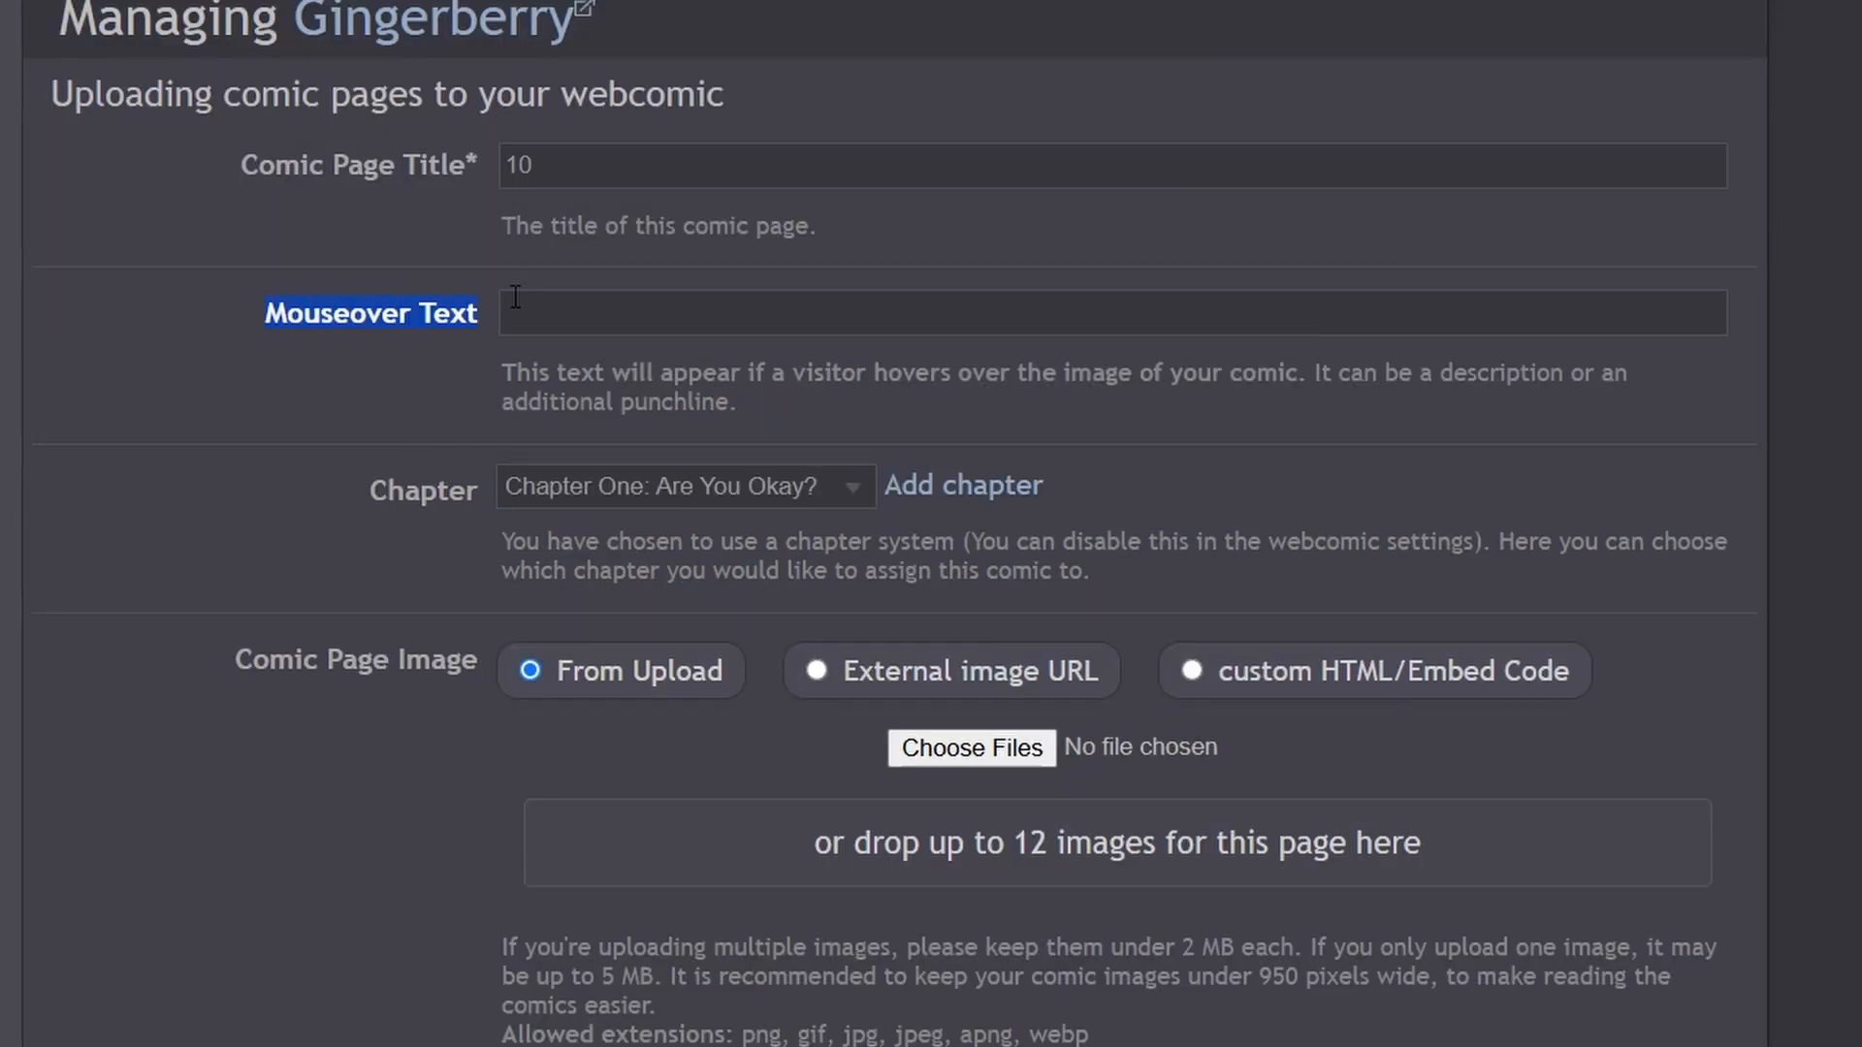
{"action": "left_click", "coordinate": [529, 381]}
{"action": "left_click_drag", "start_coordinate": [520, 385], "coordinate": [933, 415]}
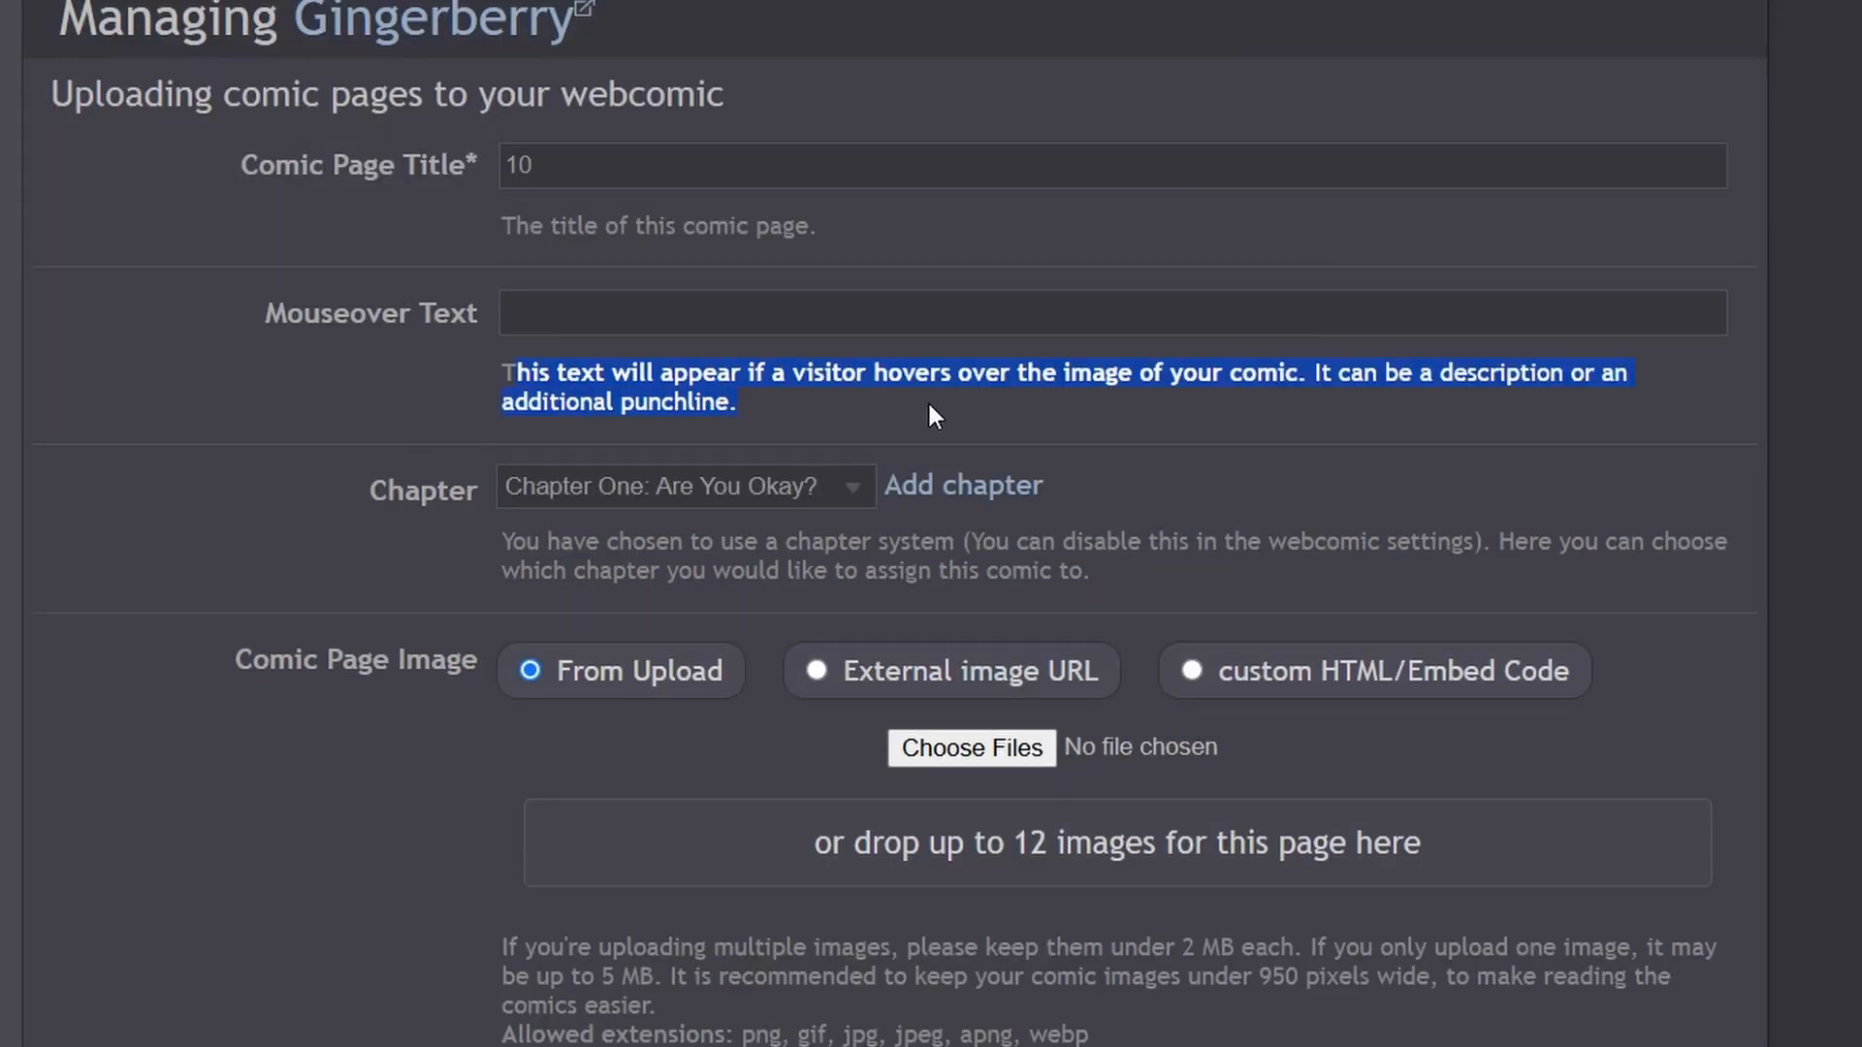
{"action": "left_click", "coordinate": [933, 397]}
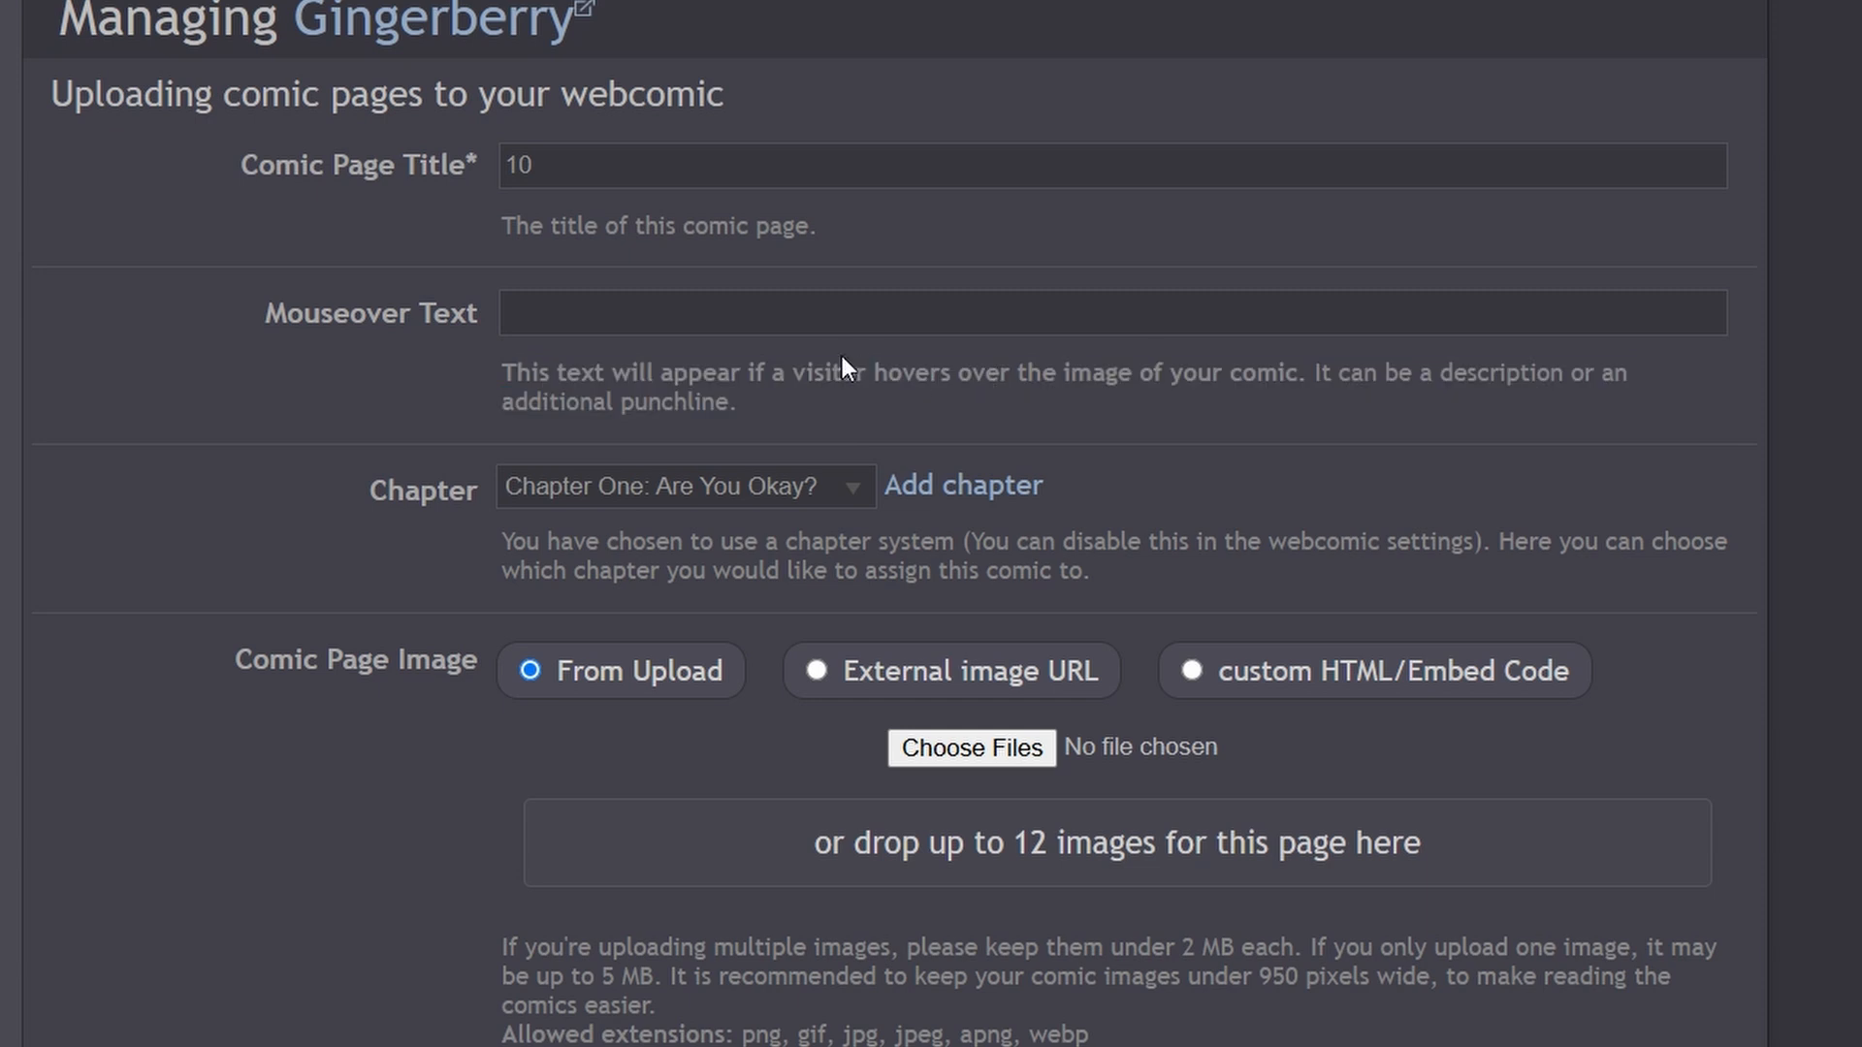
{"action": "left_click_drag", "start_coordinate": [791, 372], "coordinate": [1261, 408]}
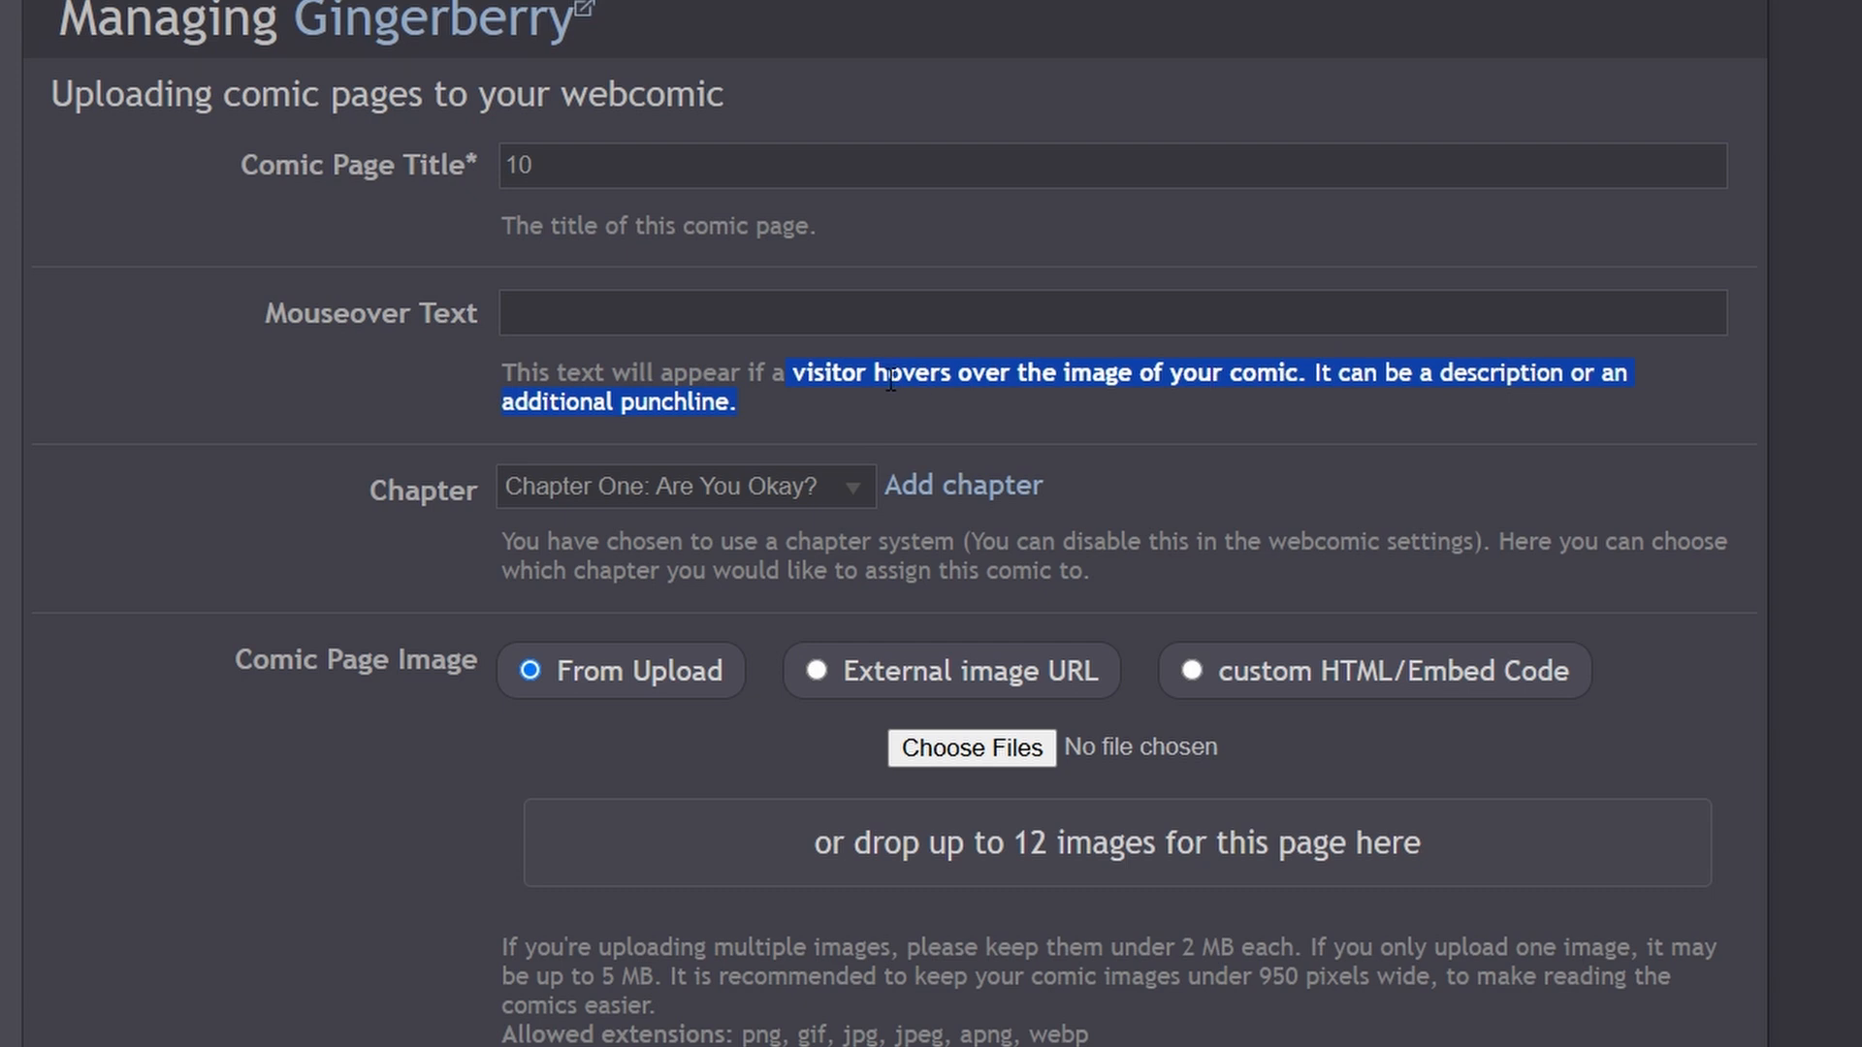
{"action": "left_click", "coordinate": [727, 320]}
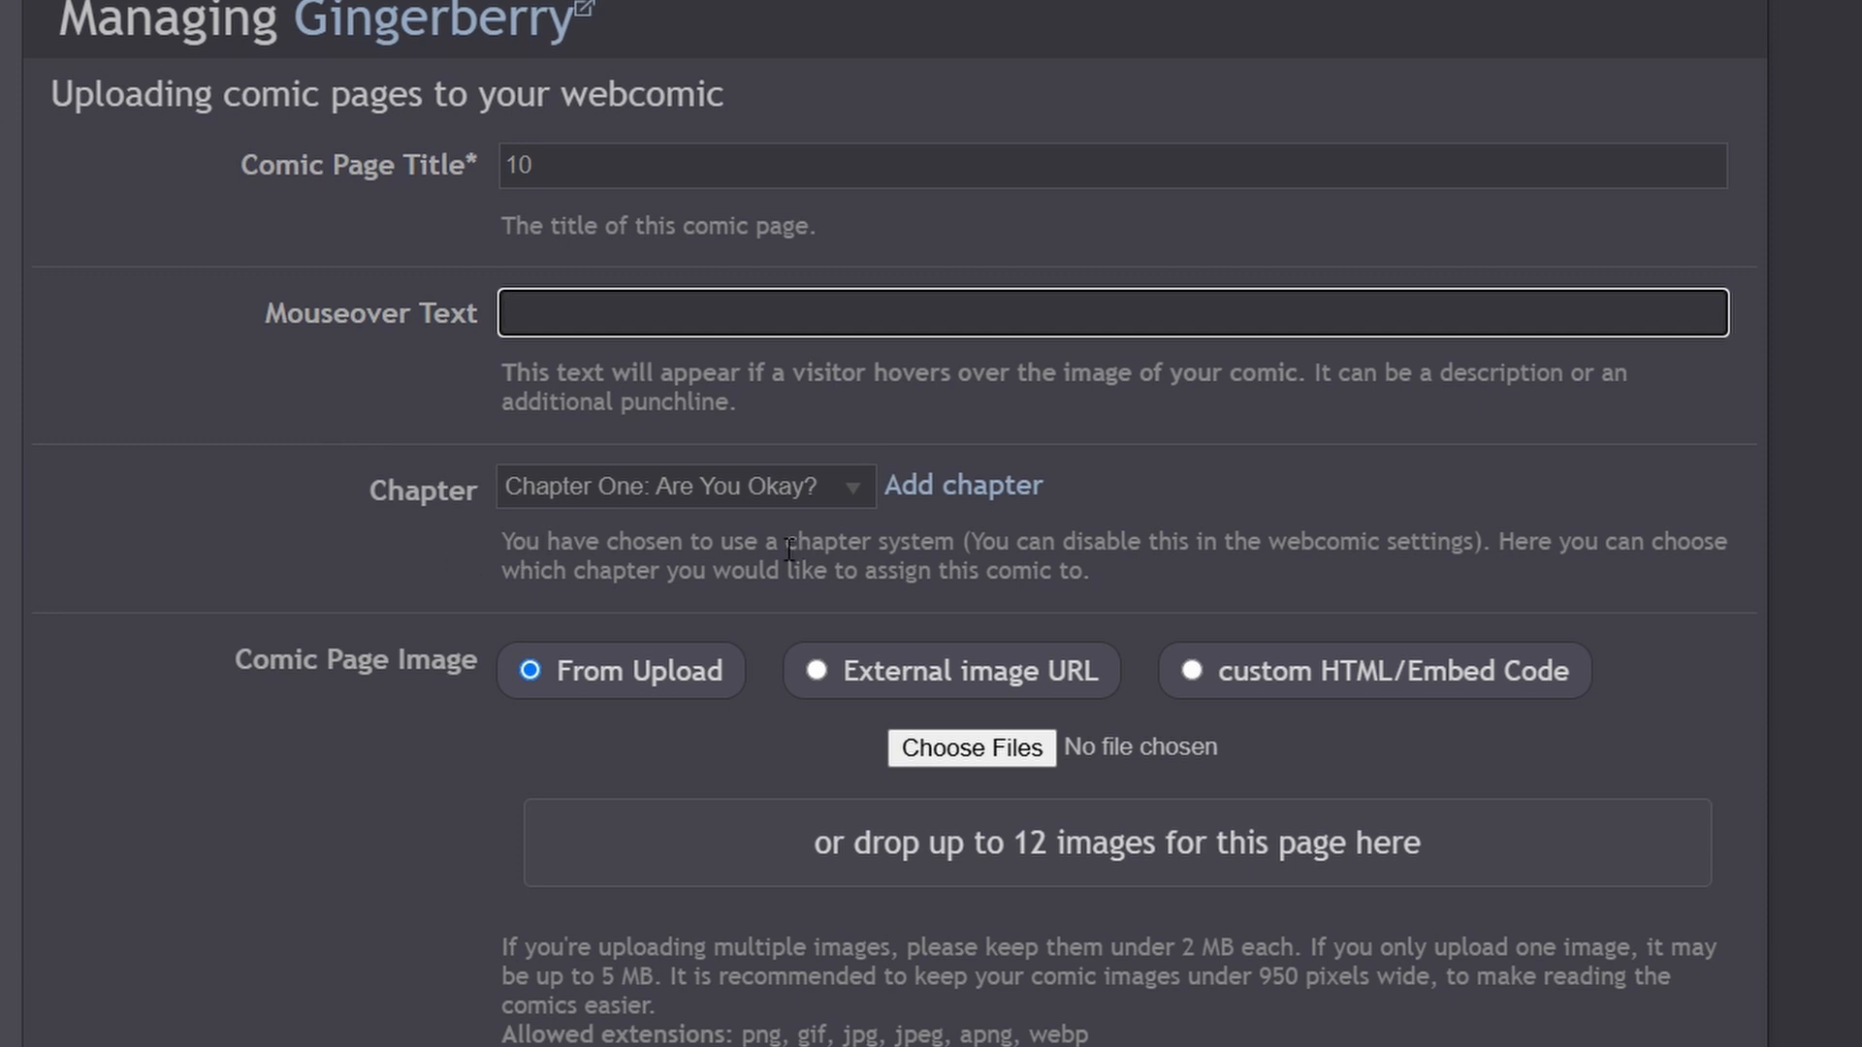
Step: Review the available chapters, assign the page to "Chapter One: Are You Okay?", and open the form for adding a chapter
{"action": "scroll", "coordinate": [790, 550], "scroll_direction": "down", "scroll_amount": 2}
{"action": "left_click", "coordinate": [853, 309]}
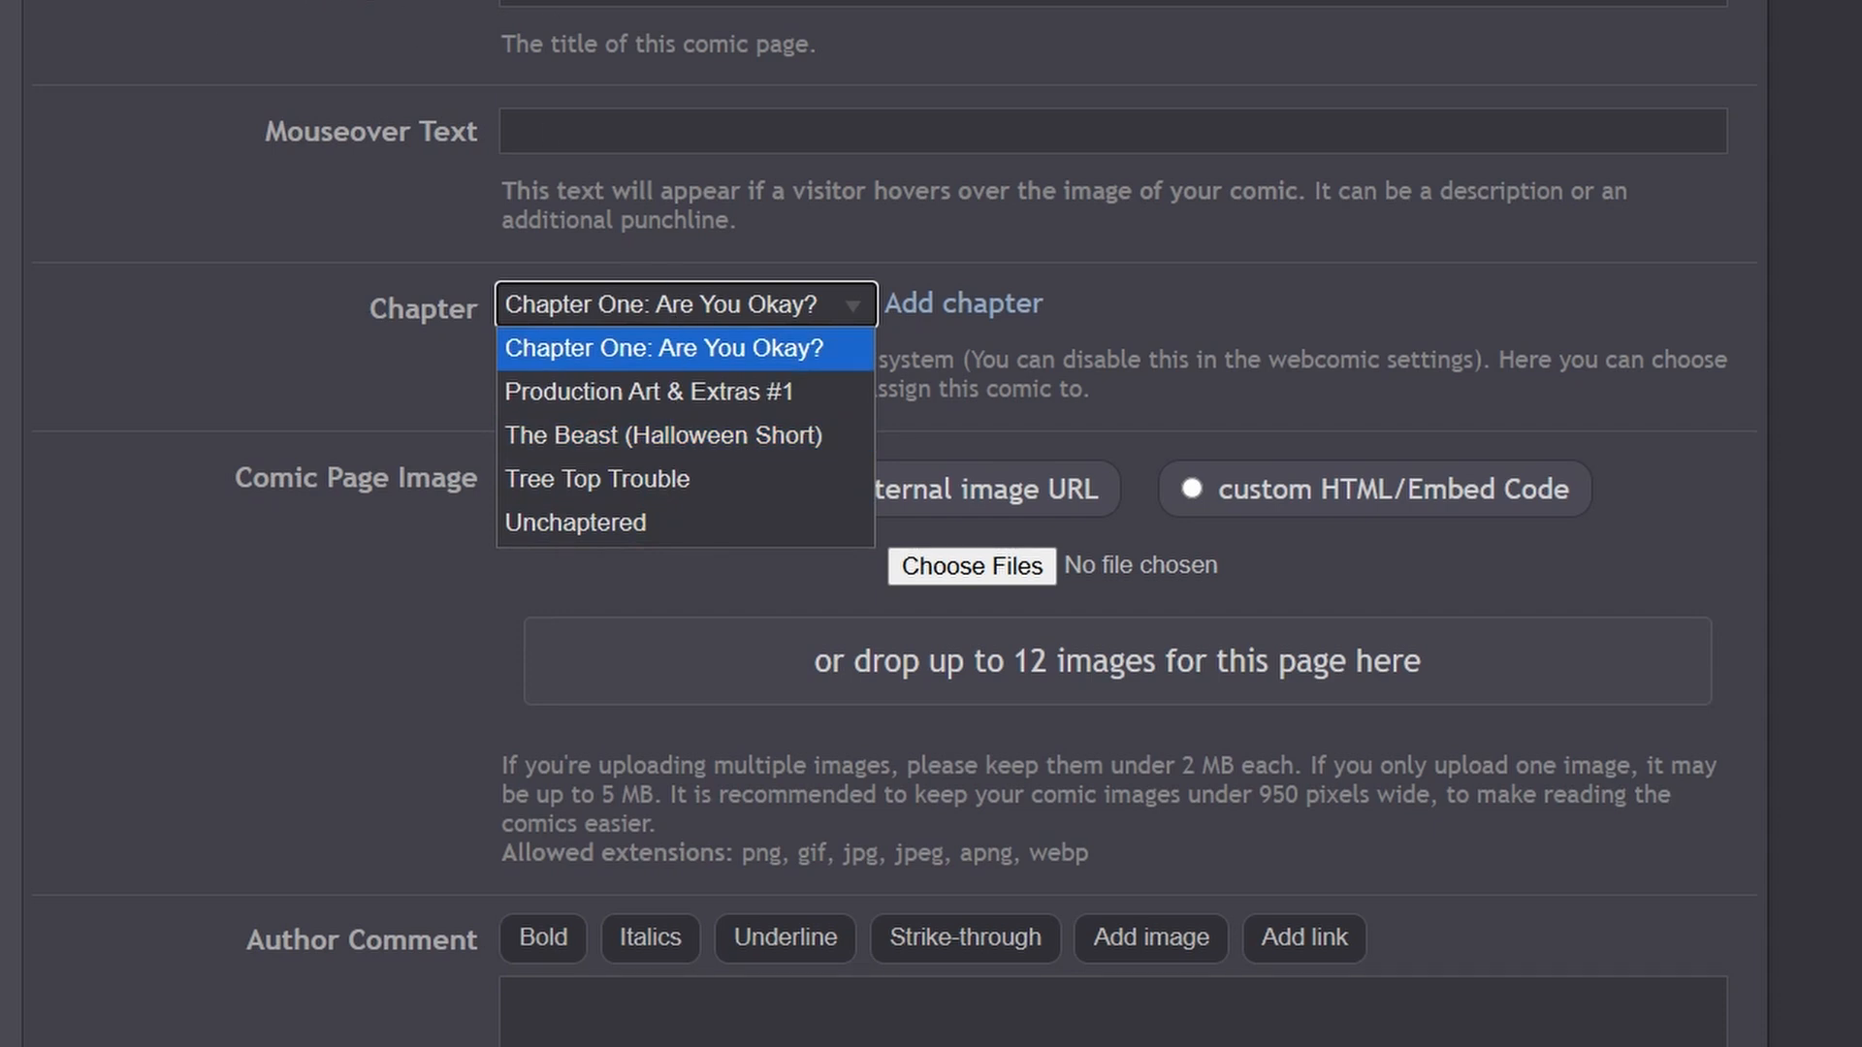
{"action": "left_click", "coordinate": [601, 3]}
{"action": "left_click", "coordinate": [683, 314]}
{"action": "left_click", "coordinate": [386, 278]}
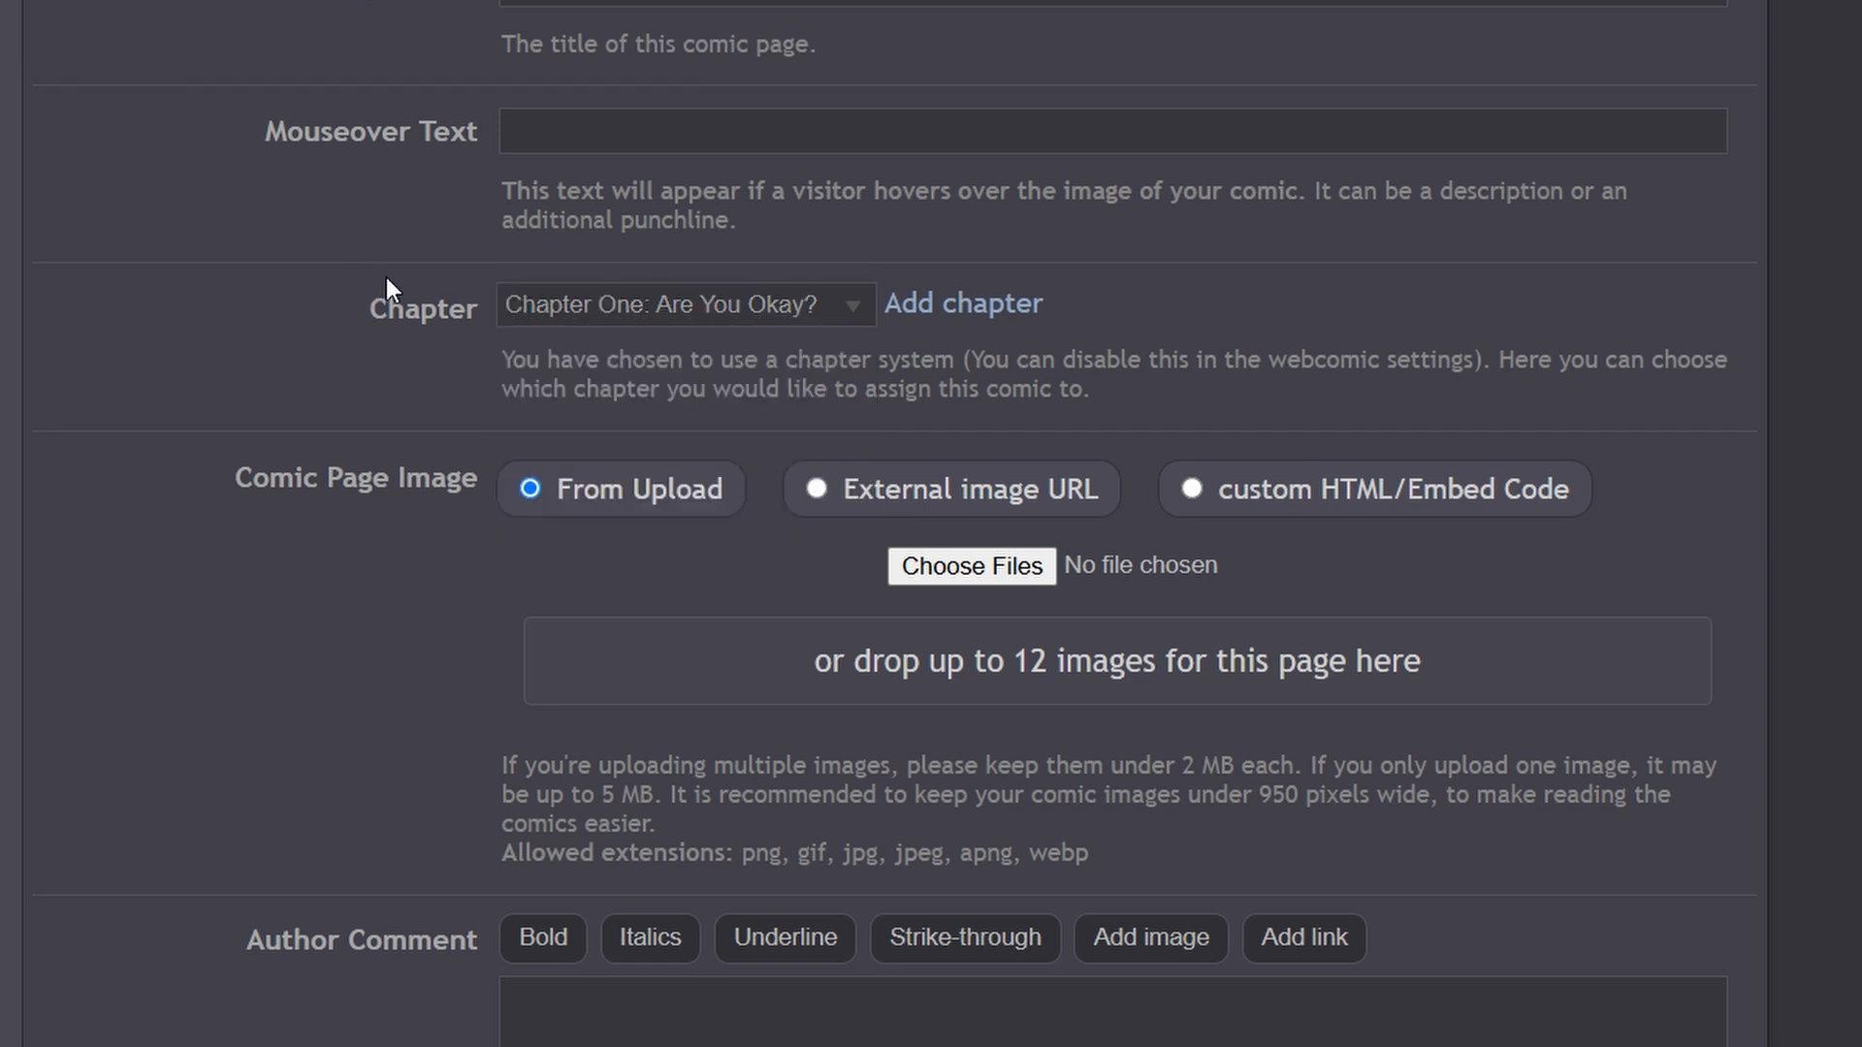
{"action": "left_click", "coordinate": [679, 303]}
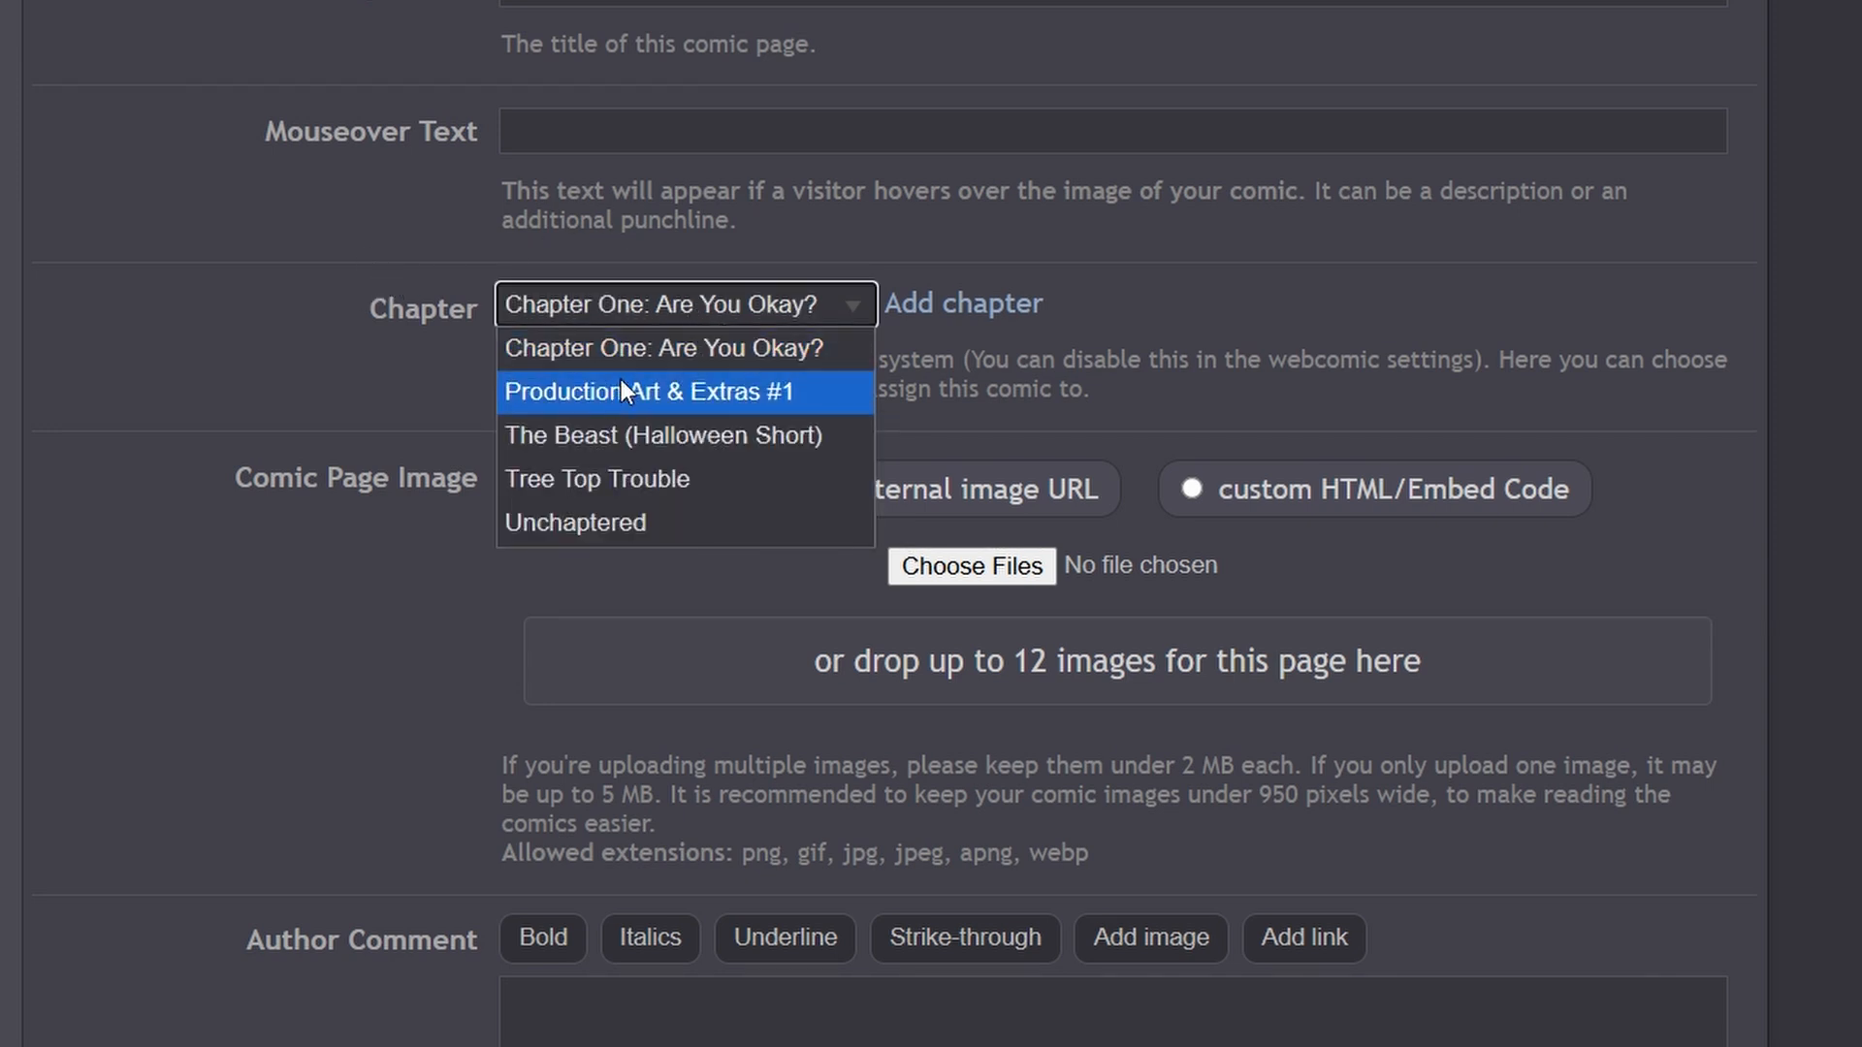
{"action": "left_click", "coordinate": [652, 3]}
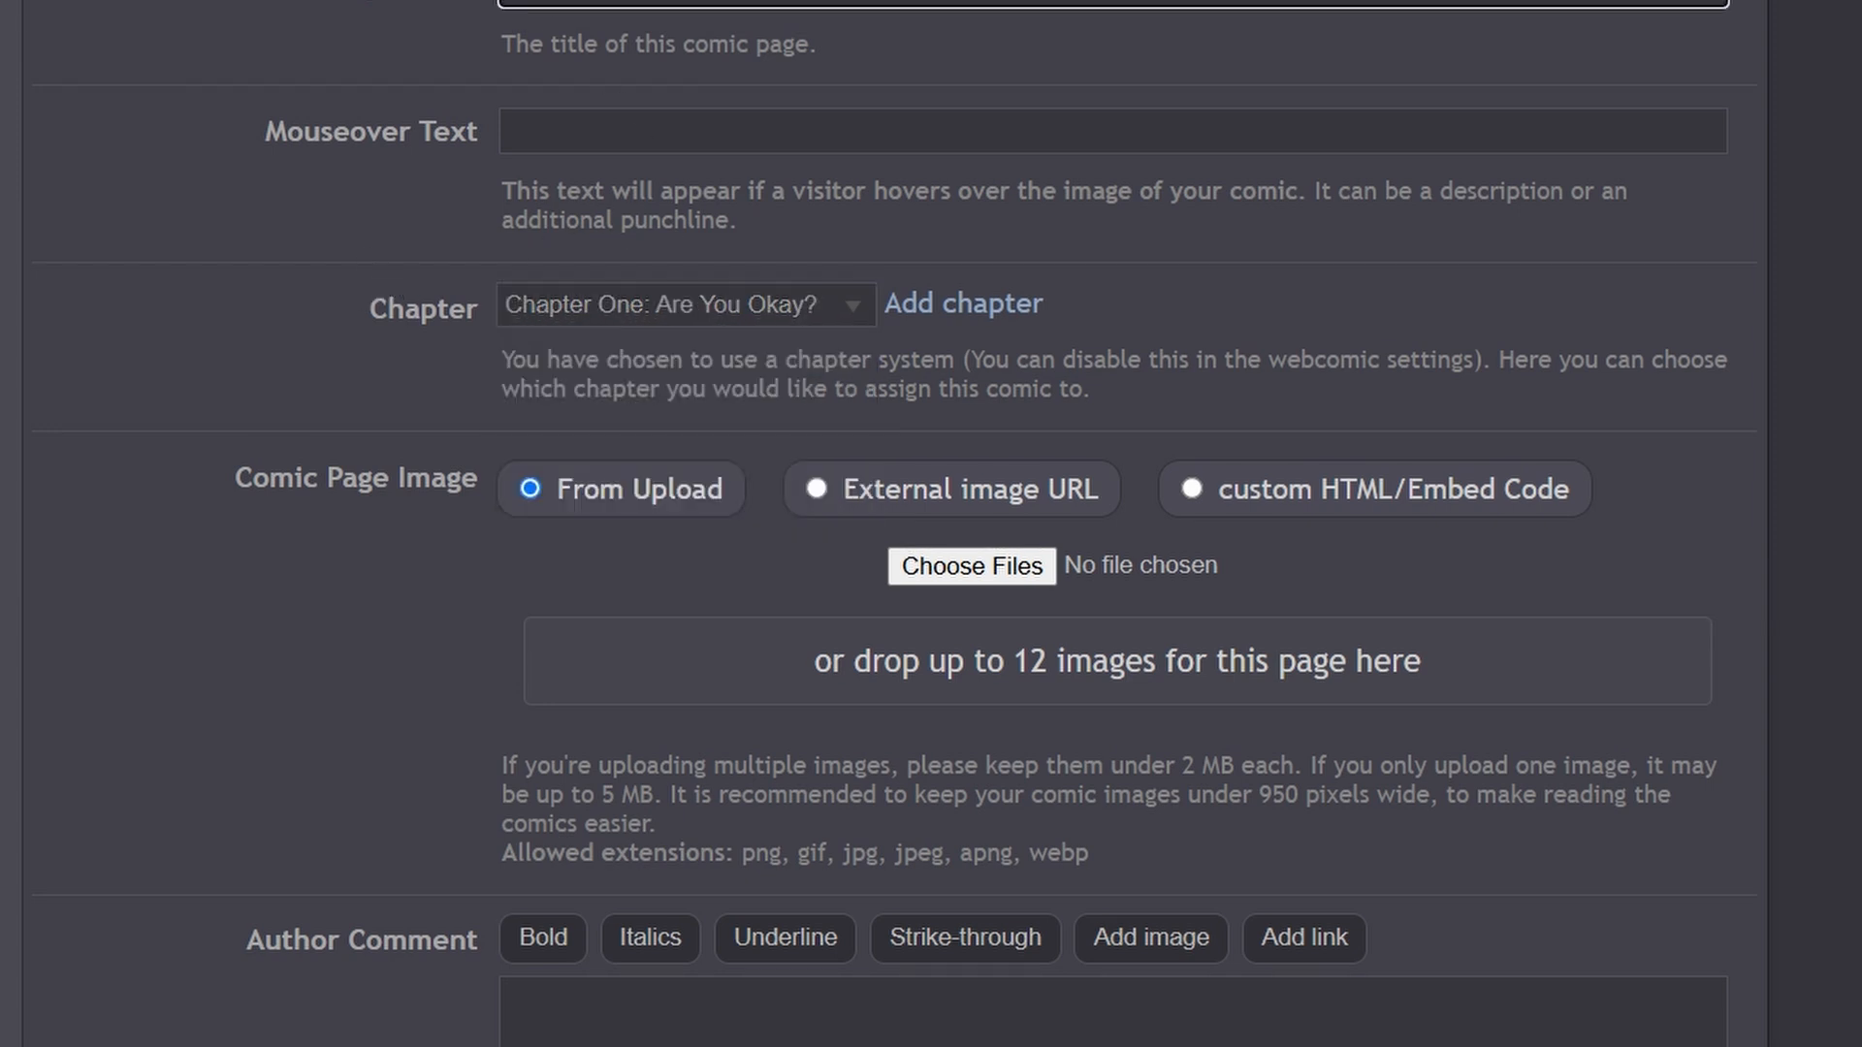
{"action": "left_click", "coordinate": [630, 308]}
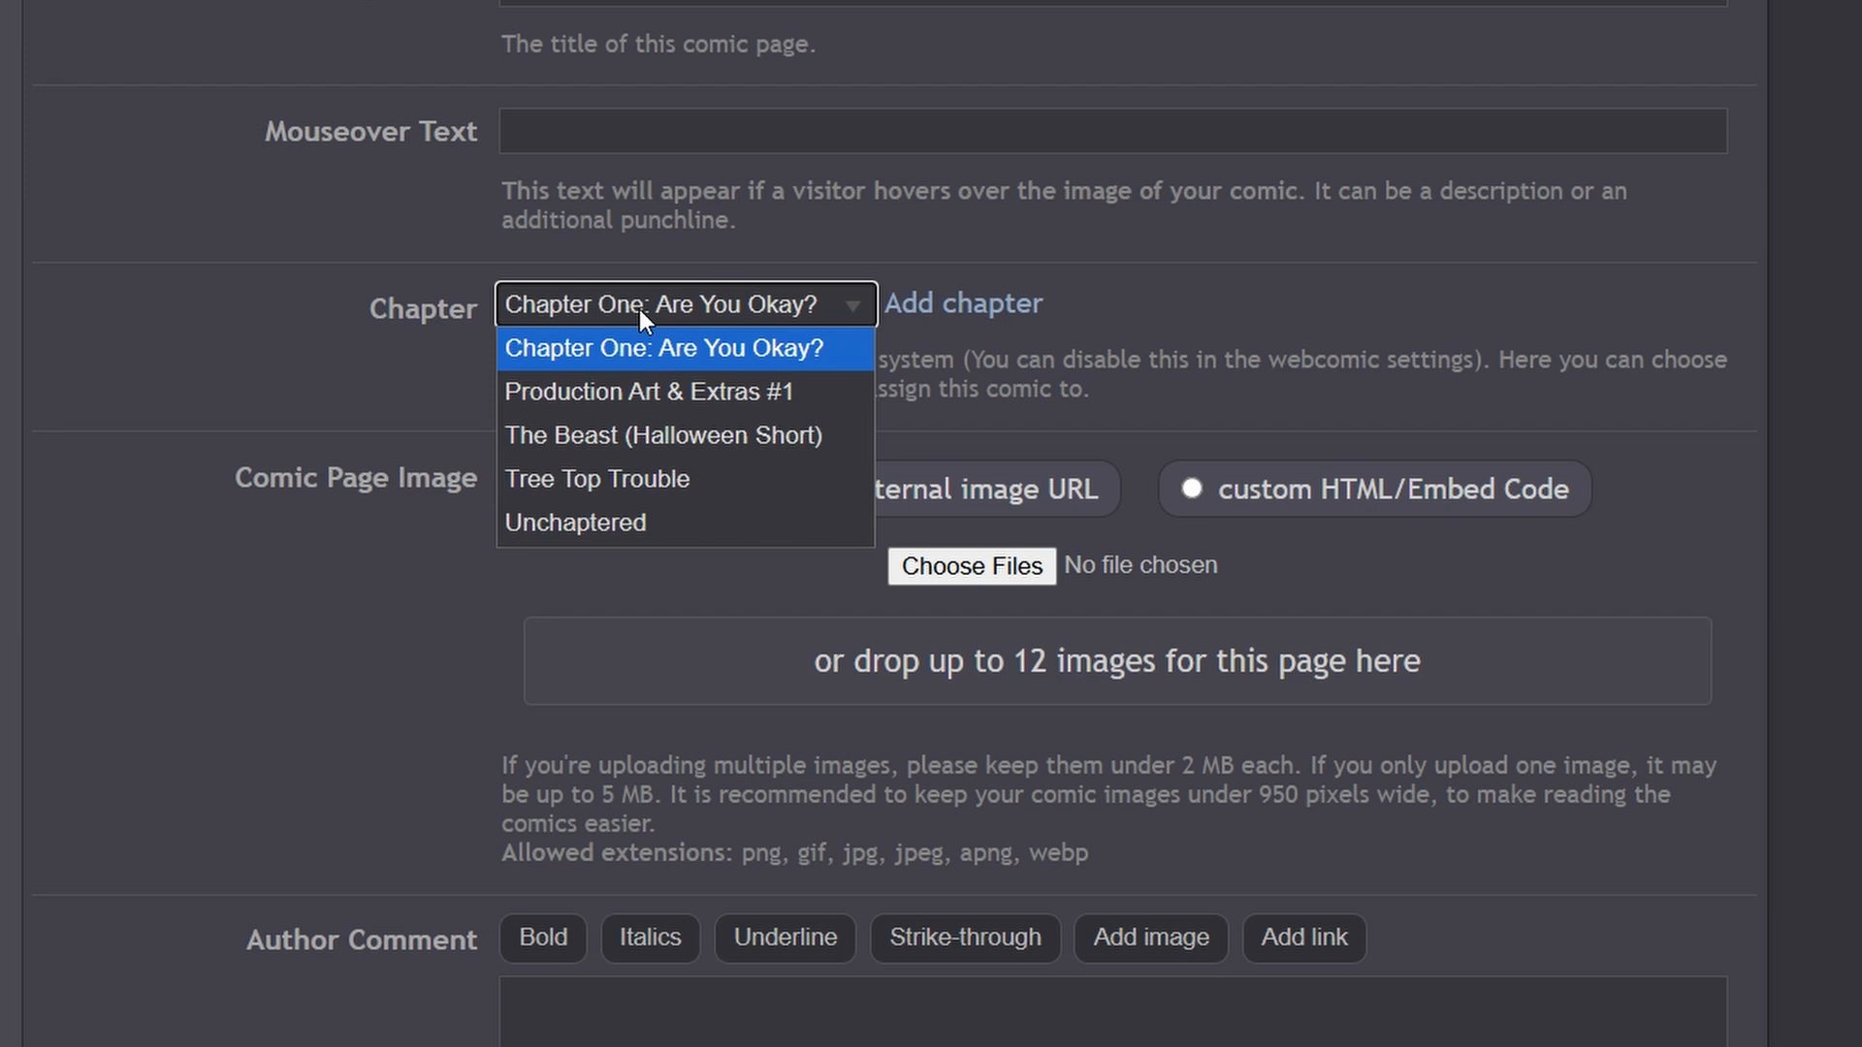
{"action": "left_click", "coordinate": [700, 347]}
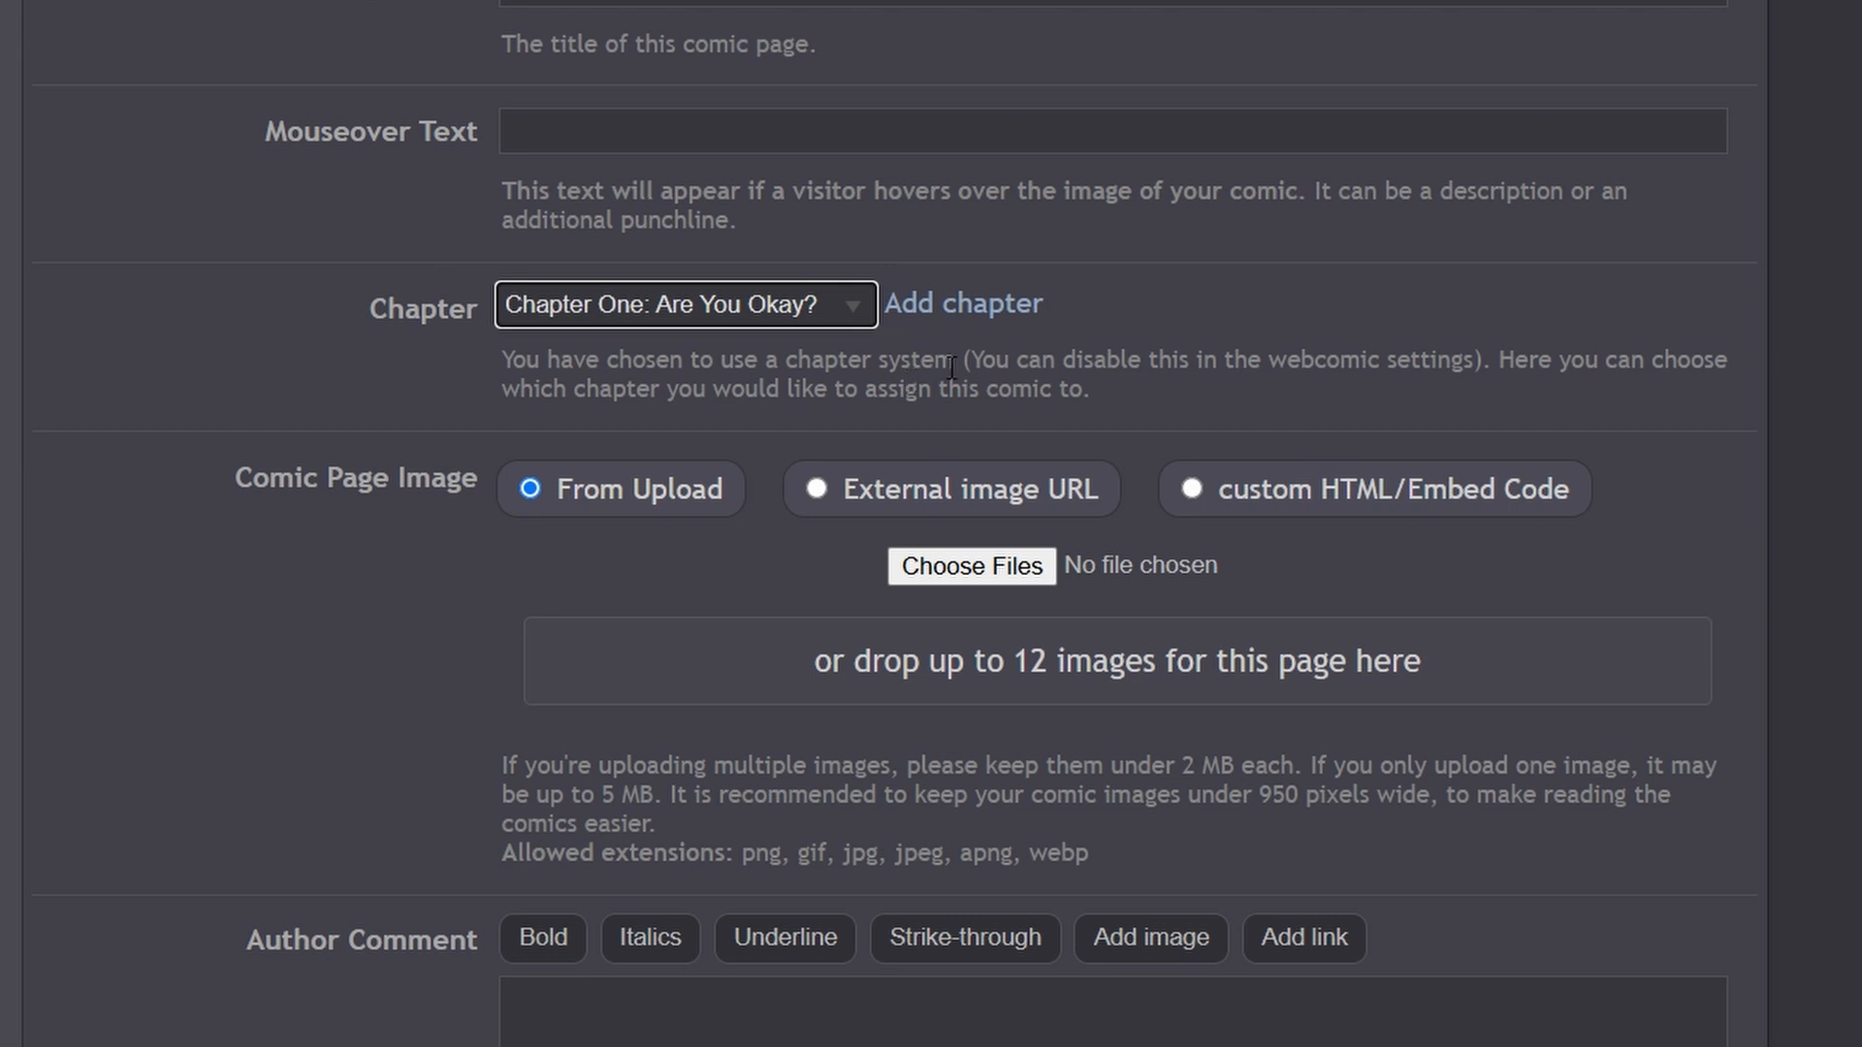
{"action": "left_click", "coordinate": [984, 321]}
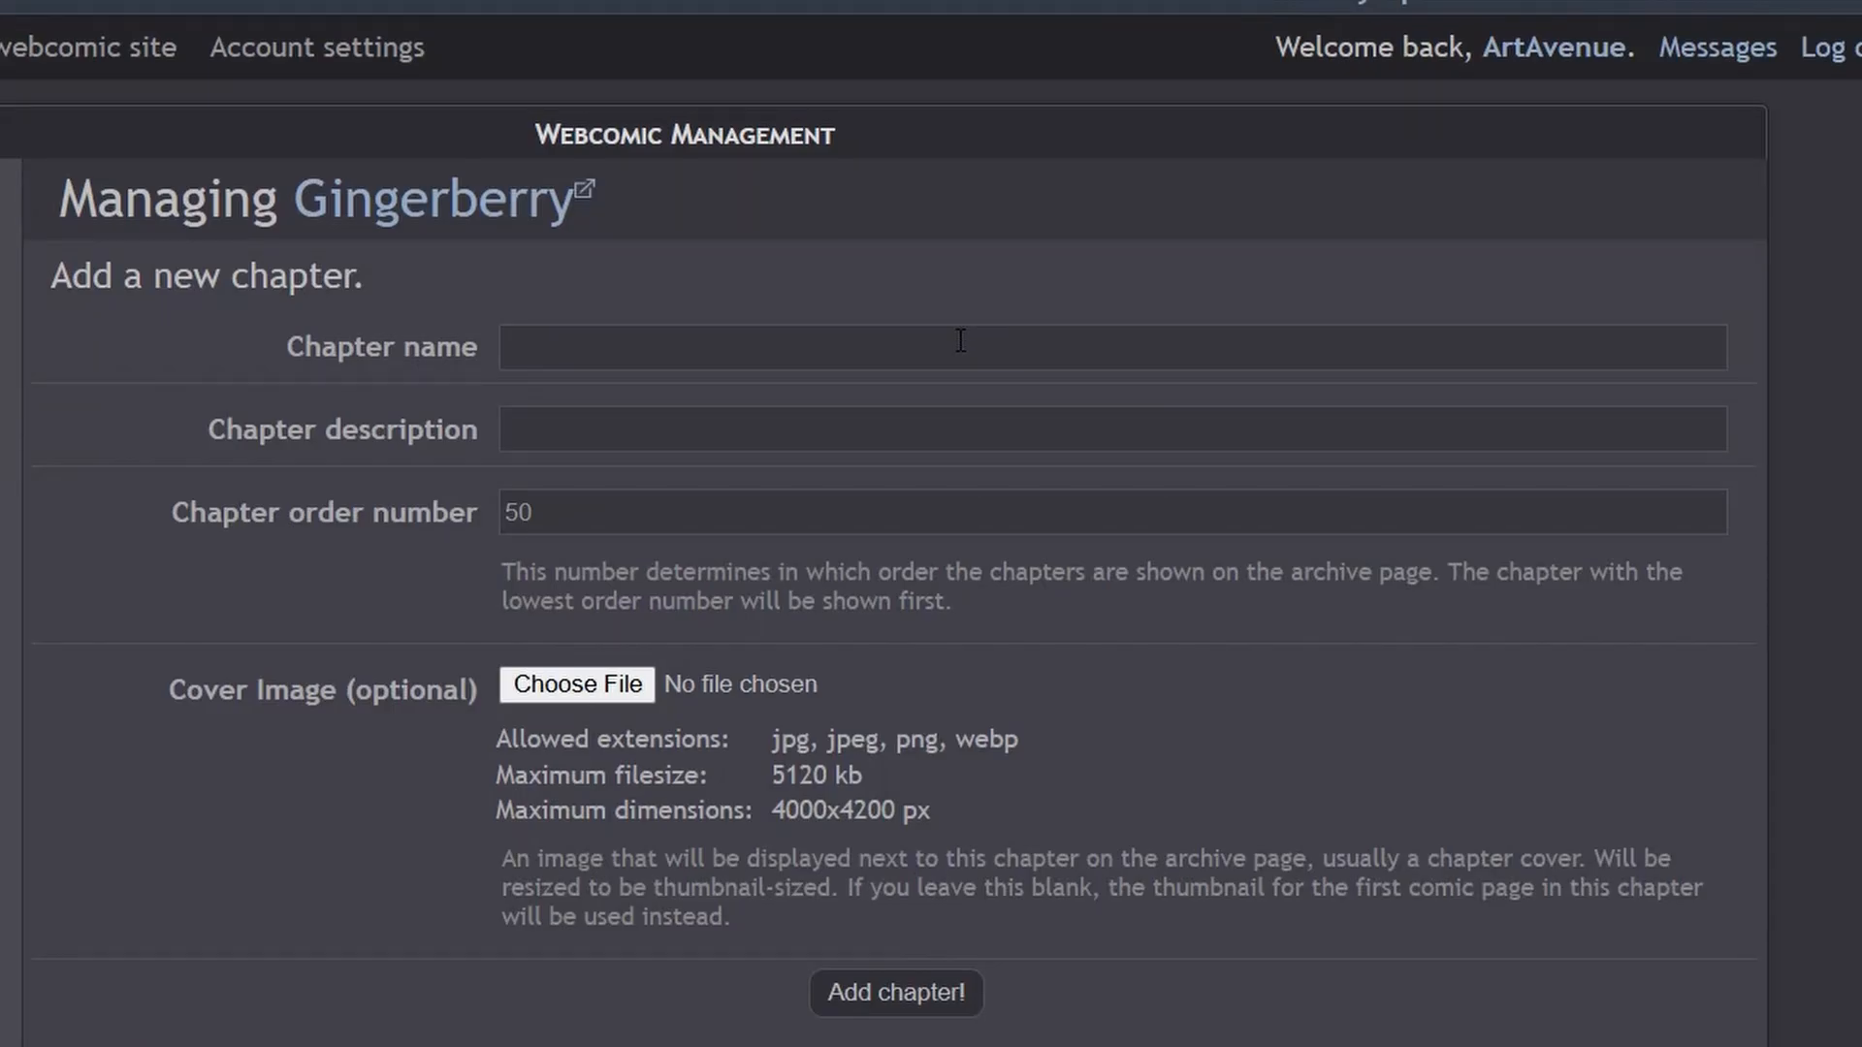
Step: Enter "Chapter 2" as the new chapter's name
{"action": "scroll", "coordinate": [960, 341], "scroll_direction": "down", "scroll_amount": 2}
{"action": "left_click", "coordinate": [813, 164]}
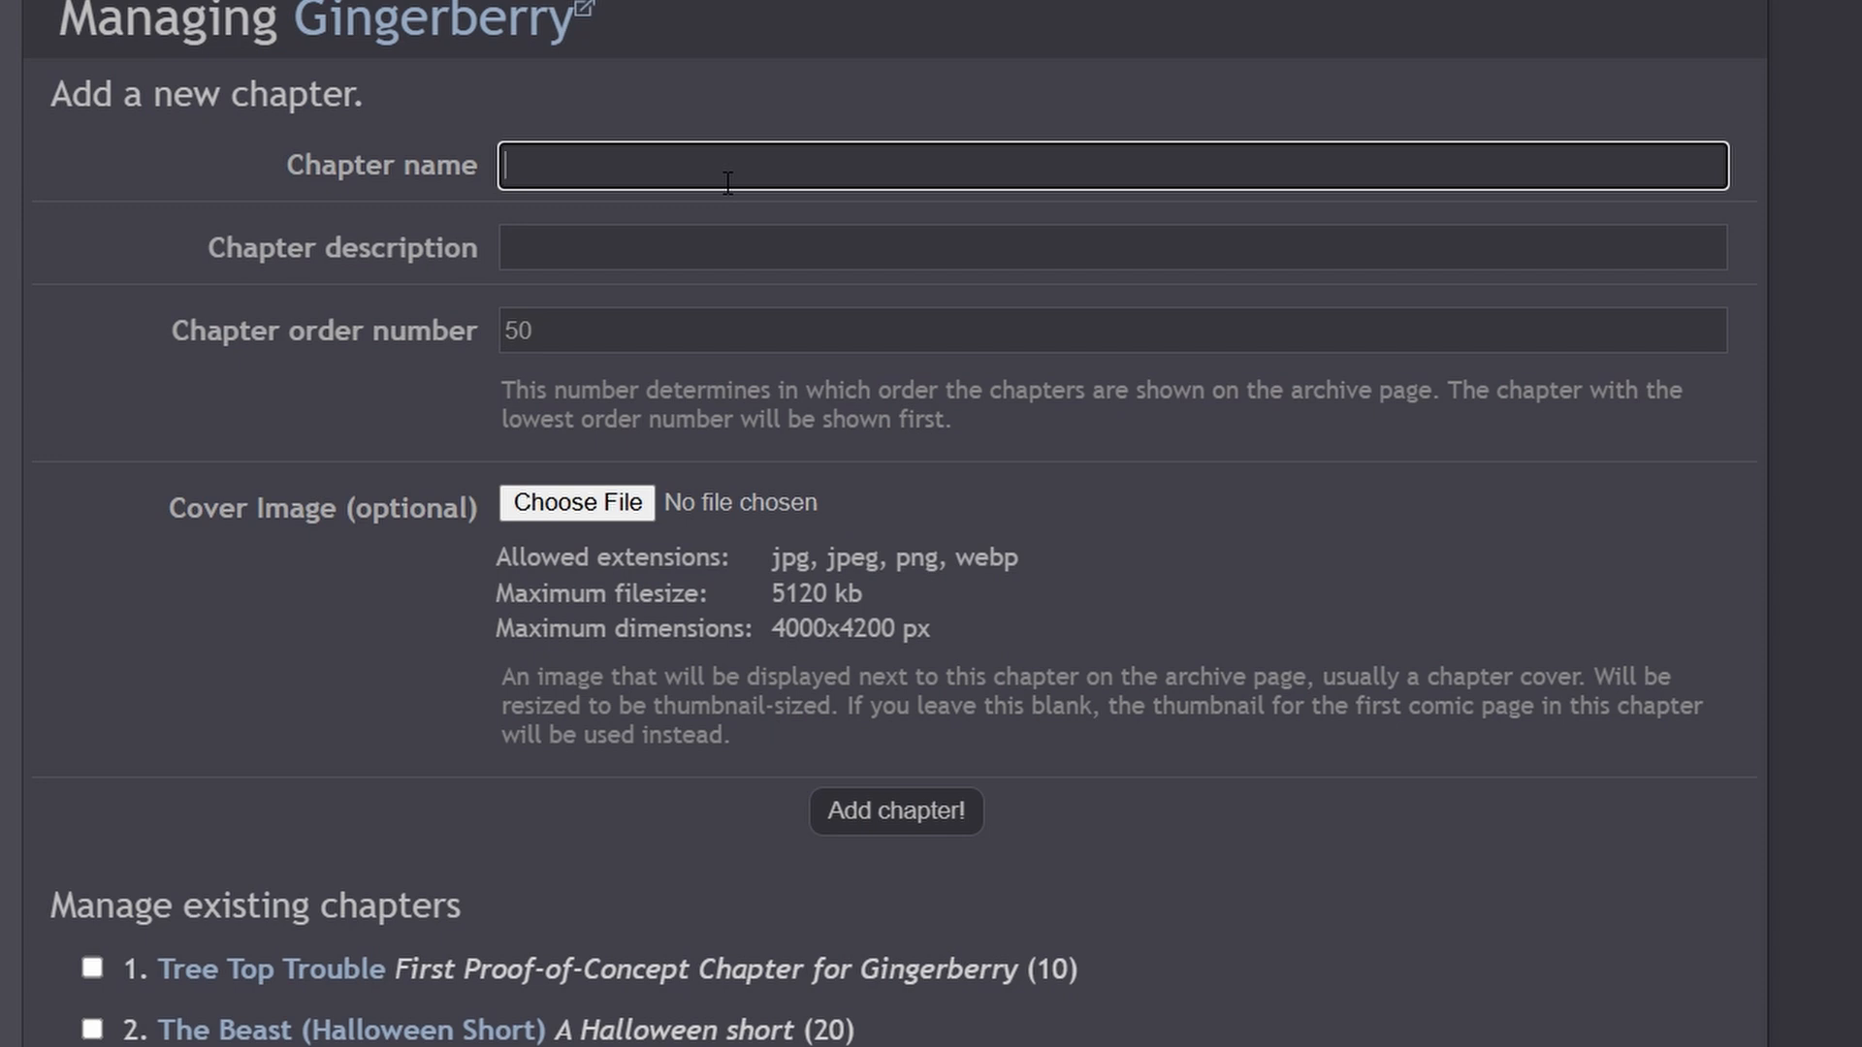
{"action": "type", "text": "Chapter 2"}
{"action": "left_click", "coordinate": [680, 240]}
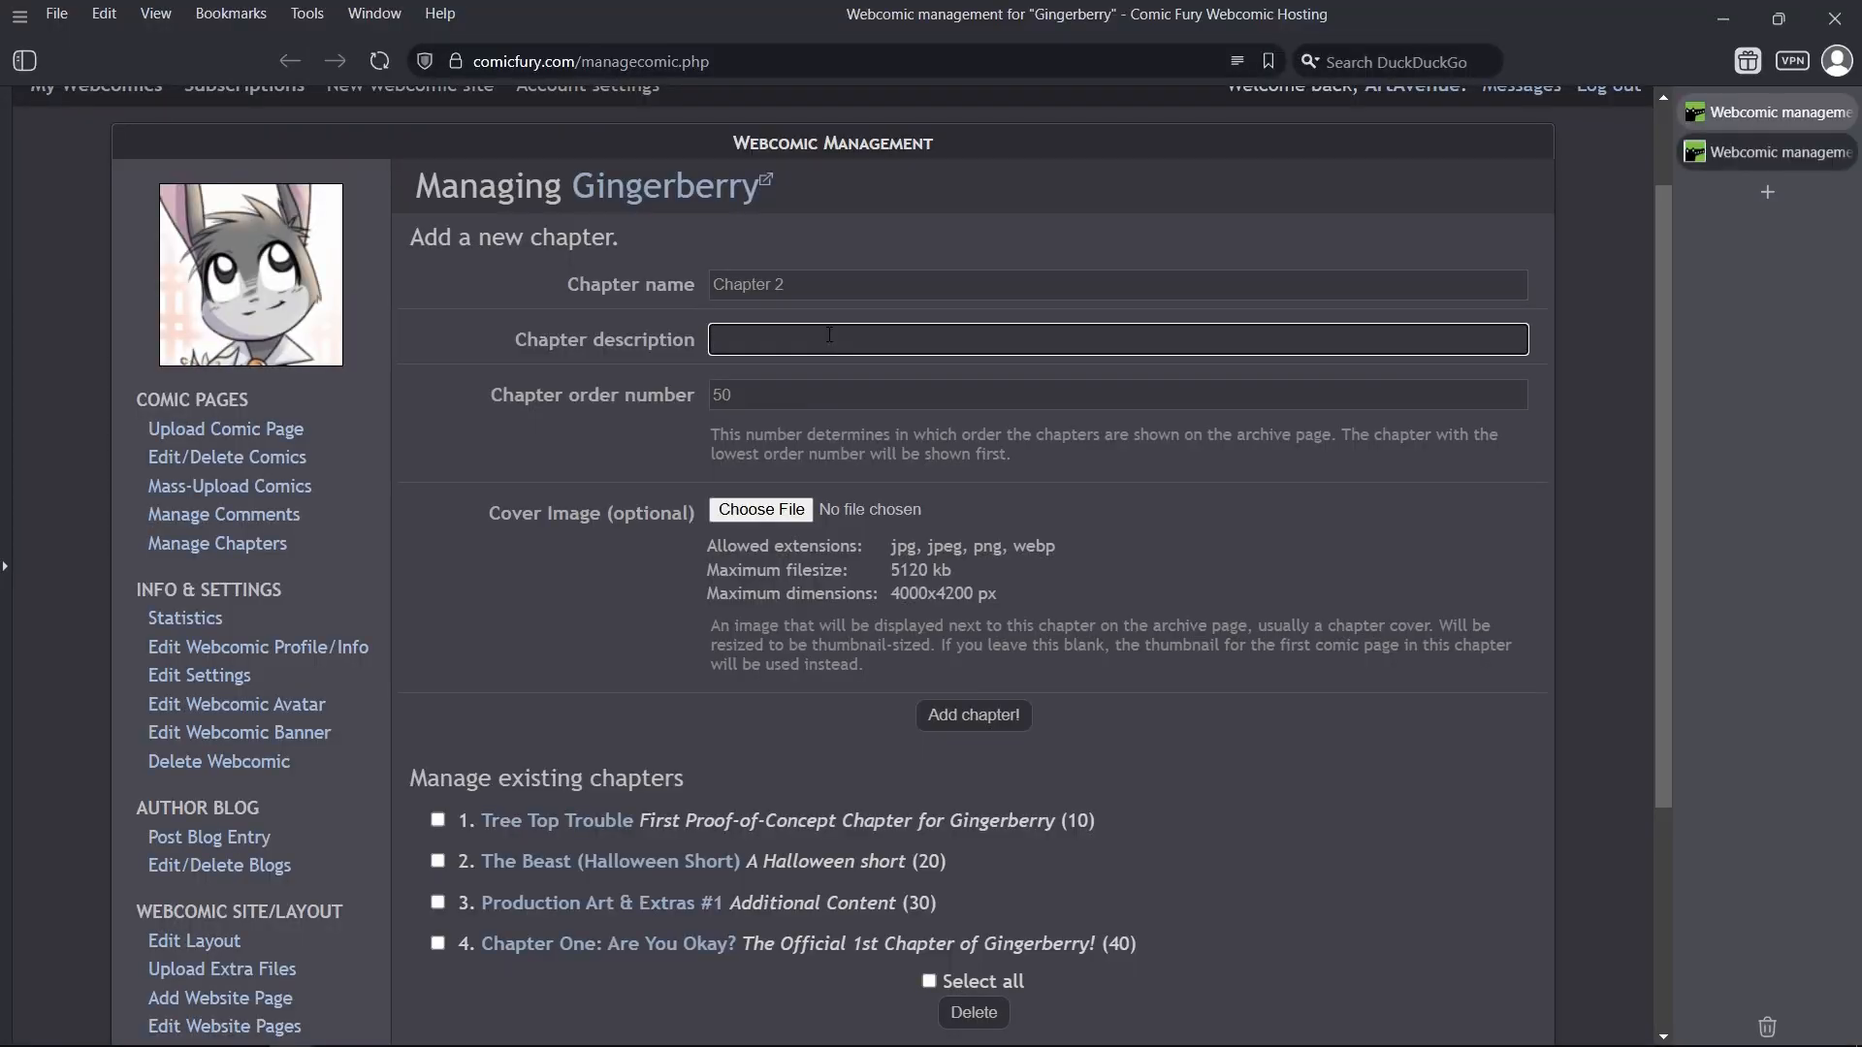
Step: Examine the descriptions of the existing chapters in the chapter list
{"action": "left_click_drag", "start_coordinate": [413, 771], "coordinate": [702, 802]}
{"action": "scroll", "coordinate": [708, 795], "scroll_direction": "down", "scroll_amount": 3}
{"action": "left_click", "coordinate": [746, 749]}
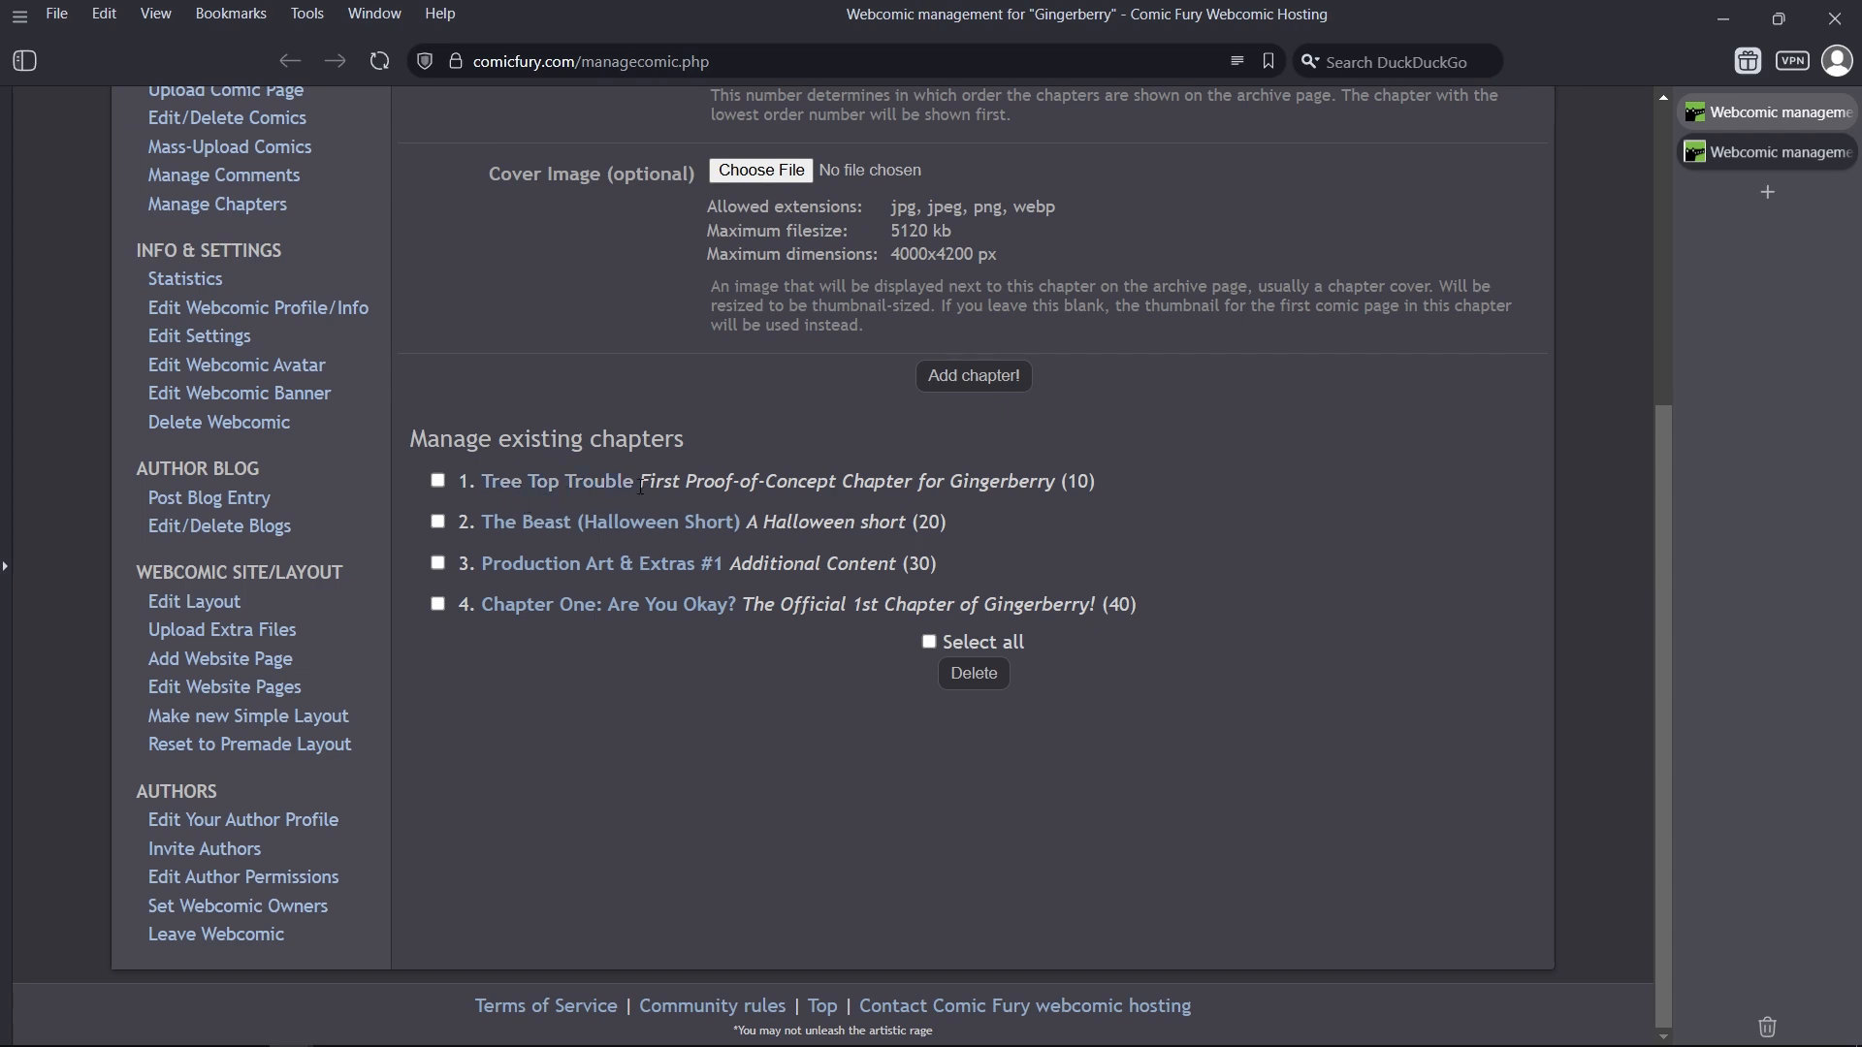
{"action": "left_click_drag", "start_coordinate": [639, 481], "coordinate": [1066, 485]}
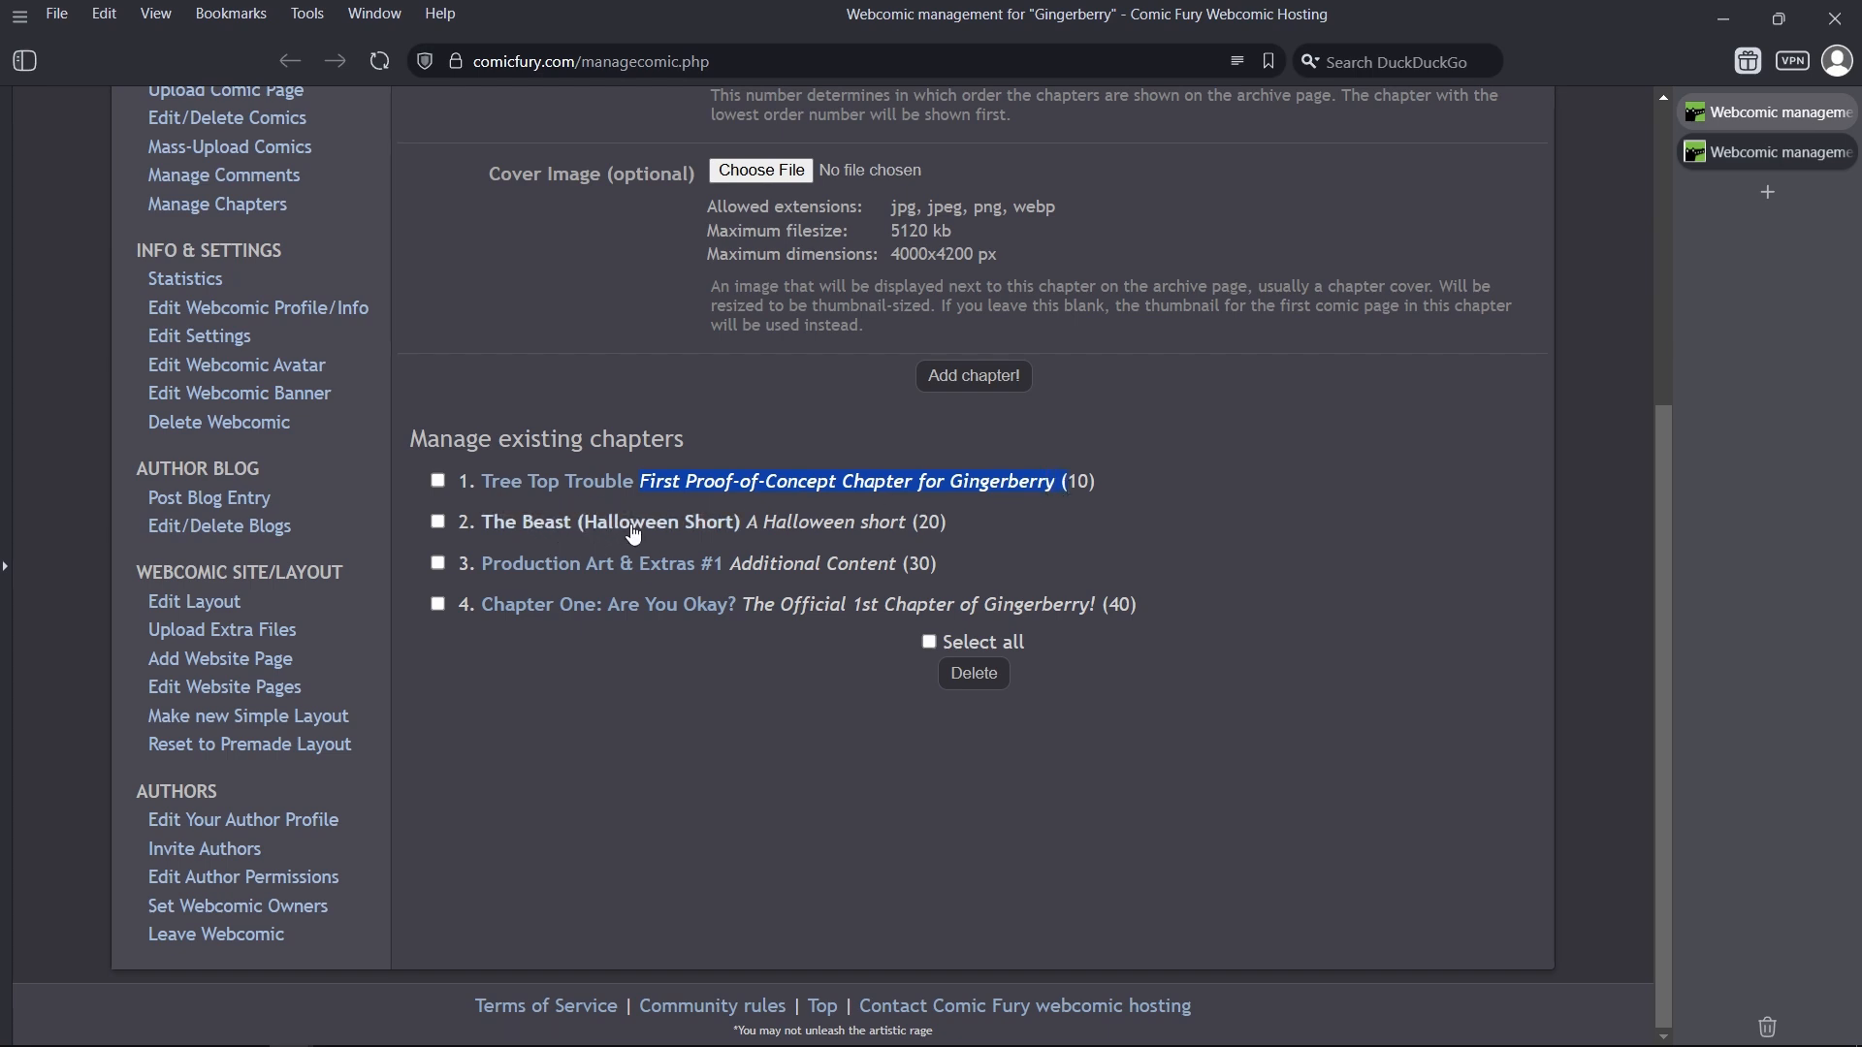
{"action": "left_click_drag", "start_coordinate": [747, 522], "coordinate": [923, 521]}
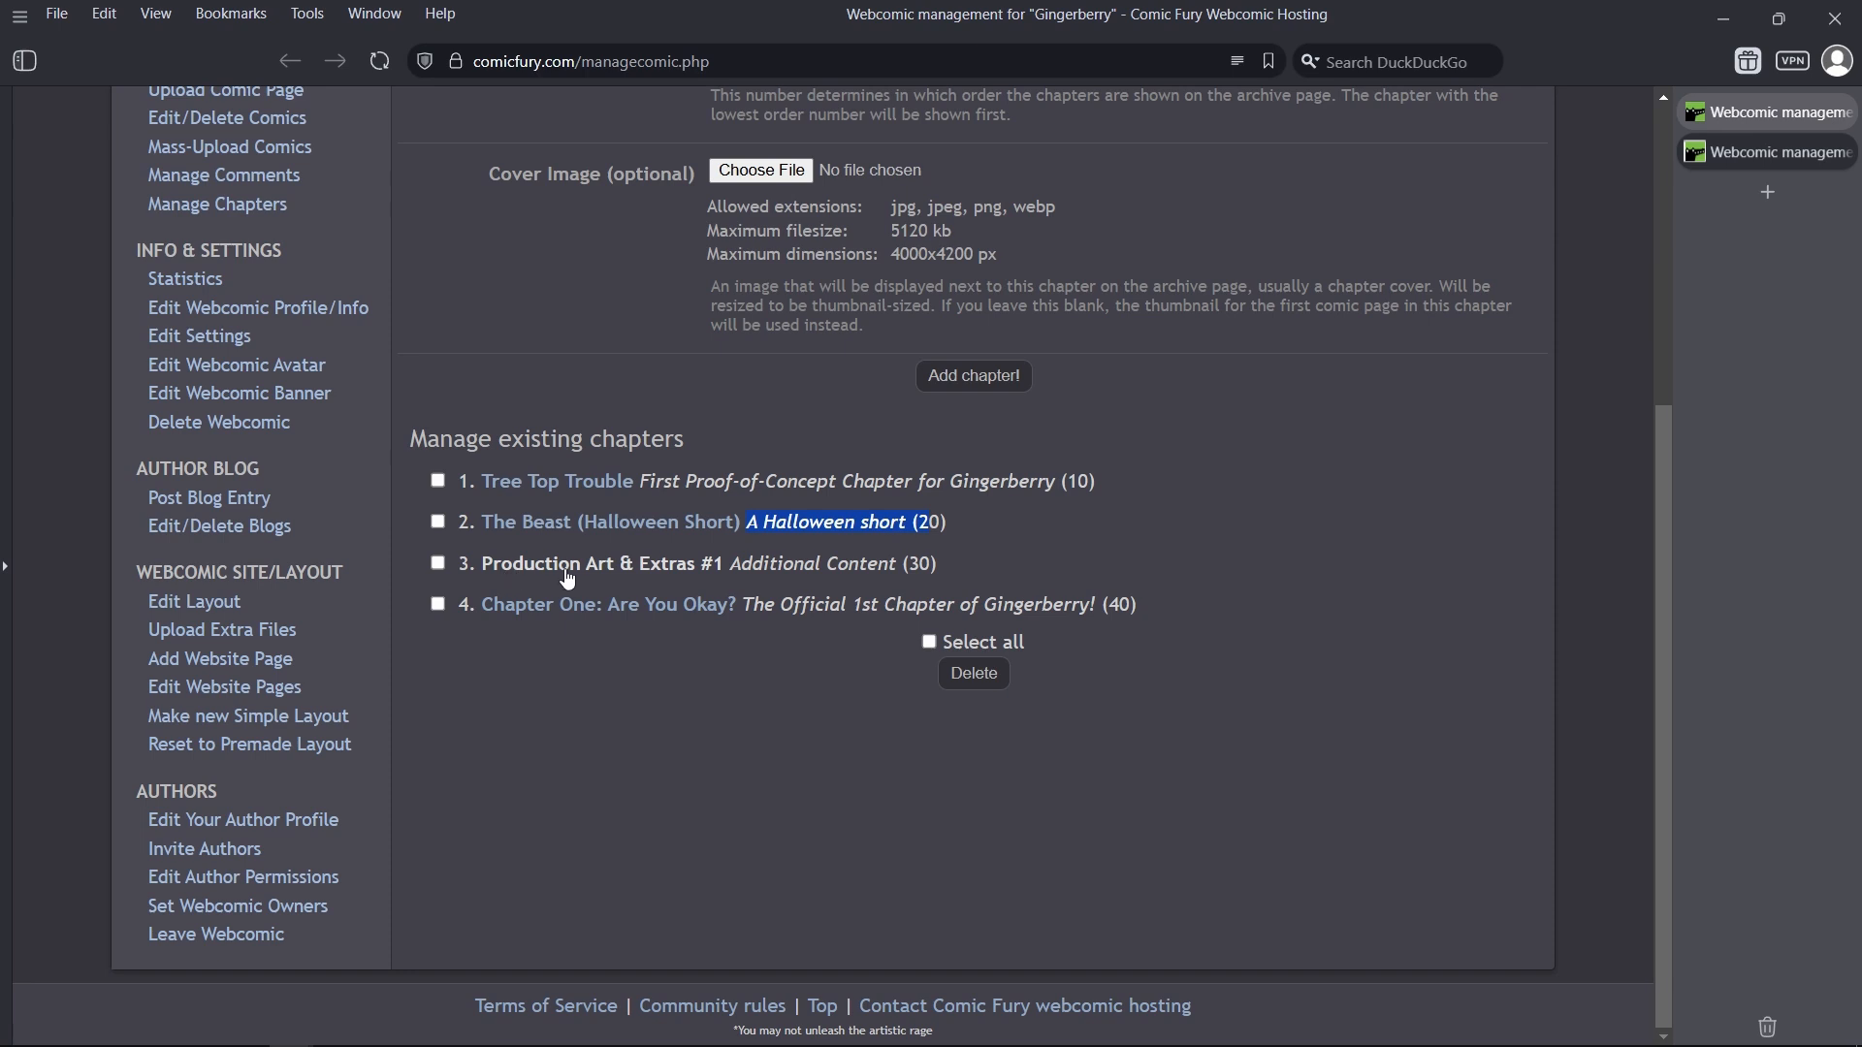
{"action": "left_click", "coordinate": [734, 569]}
{"action": "left_click_drag", "start_coordinate": [734, 569], "coordinate": [909, 566]}
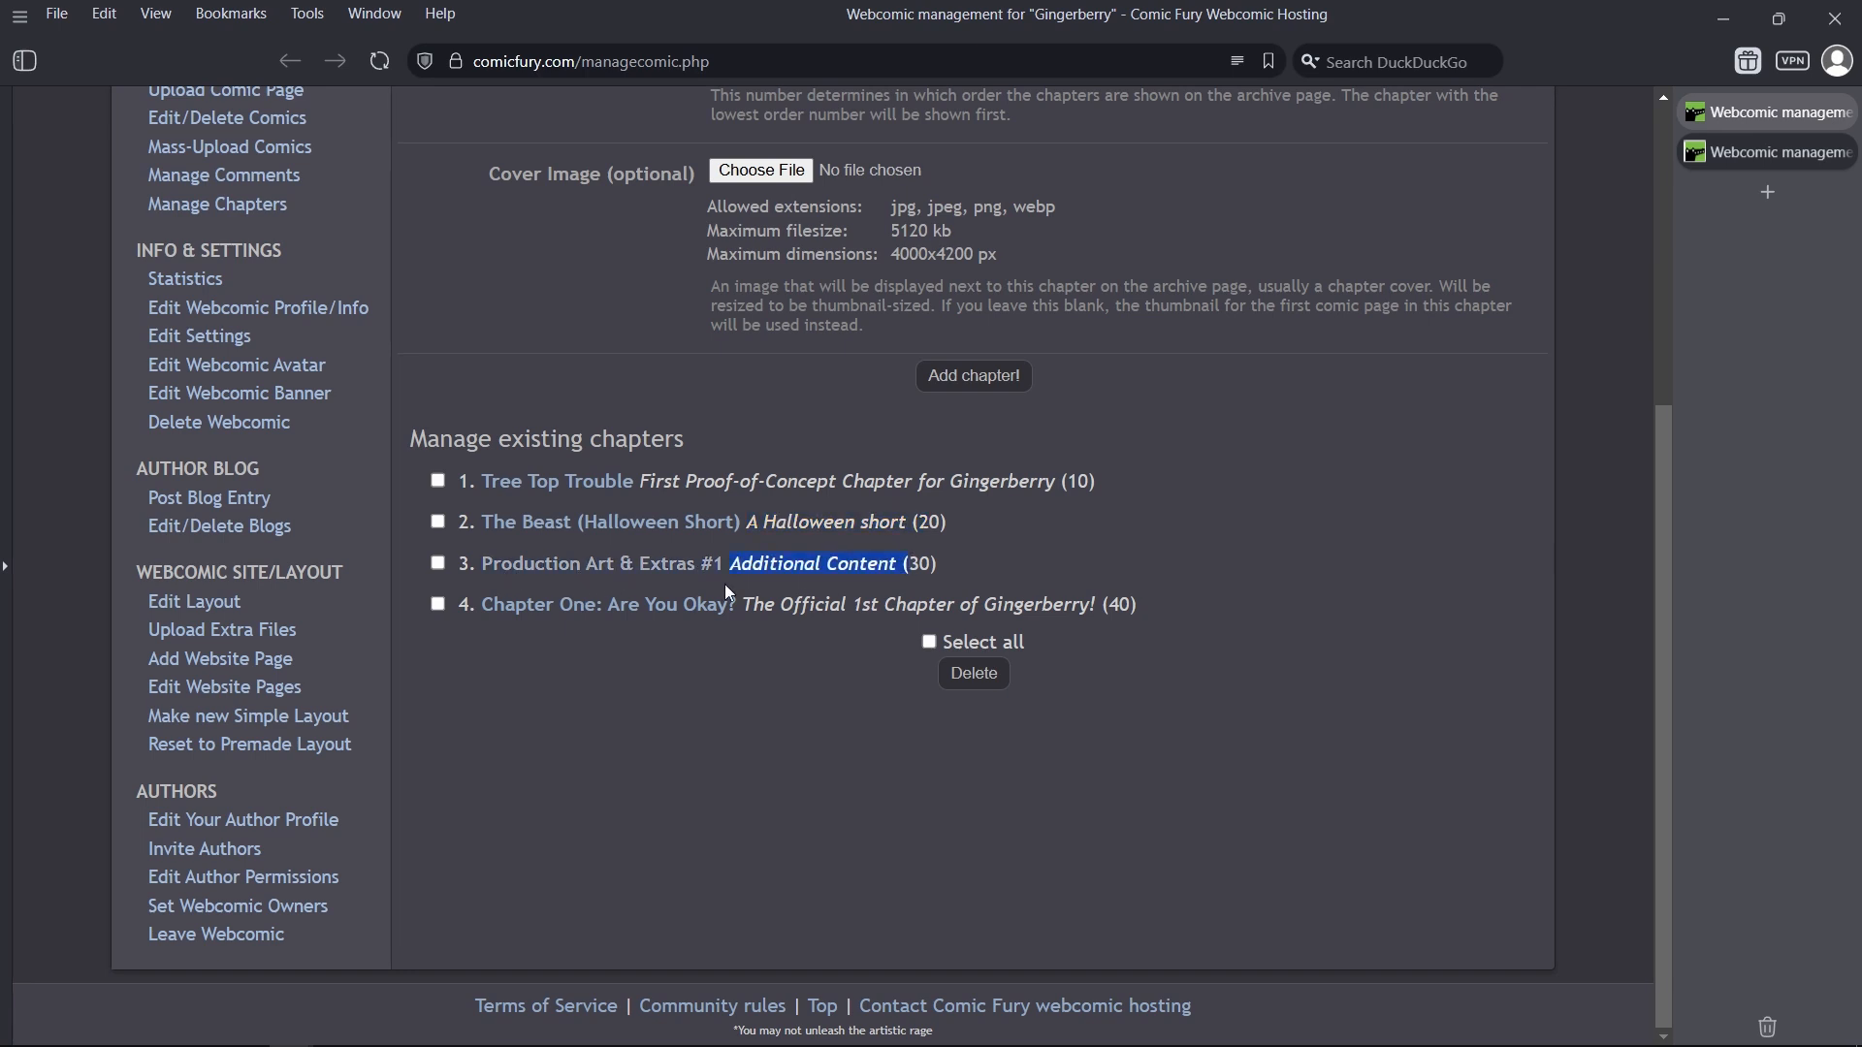
{"action": "left_click_drag", "start_coordinate": [755, 603], "coordinate": [1105, 604]}
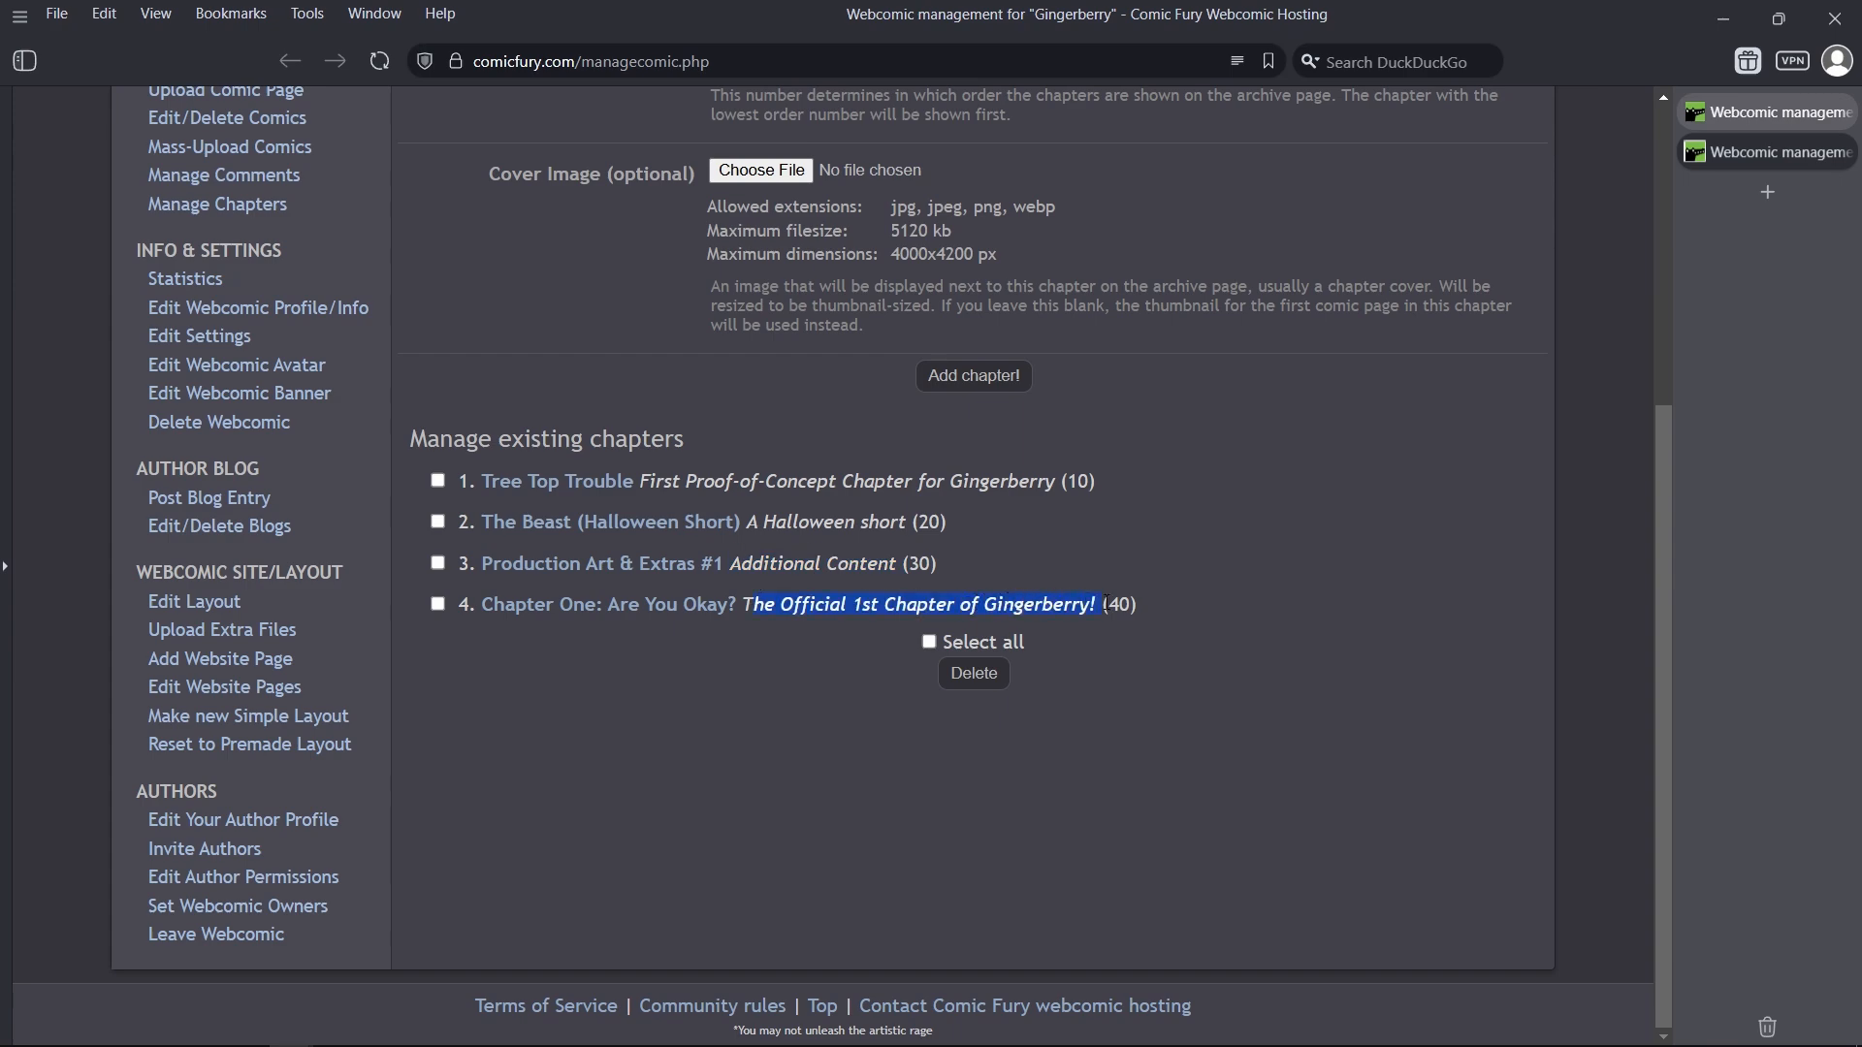
Step: Enter "Example" as the new chapter's description
{"action": "scroll", "coordinate": [781, 457], "scroll_direction": "up", "scroll_amount": 5}
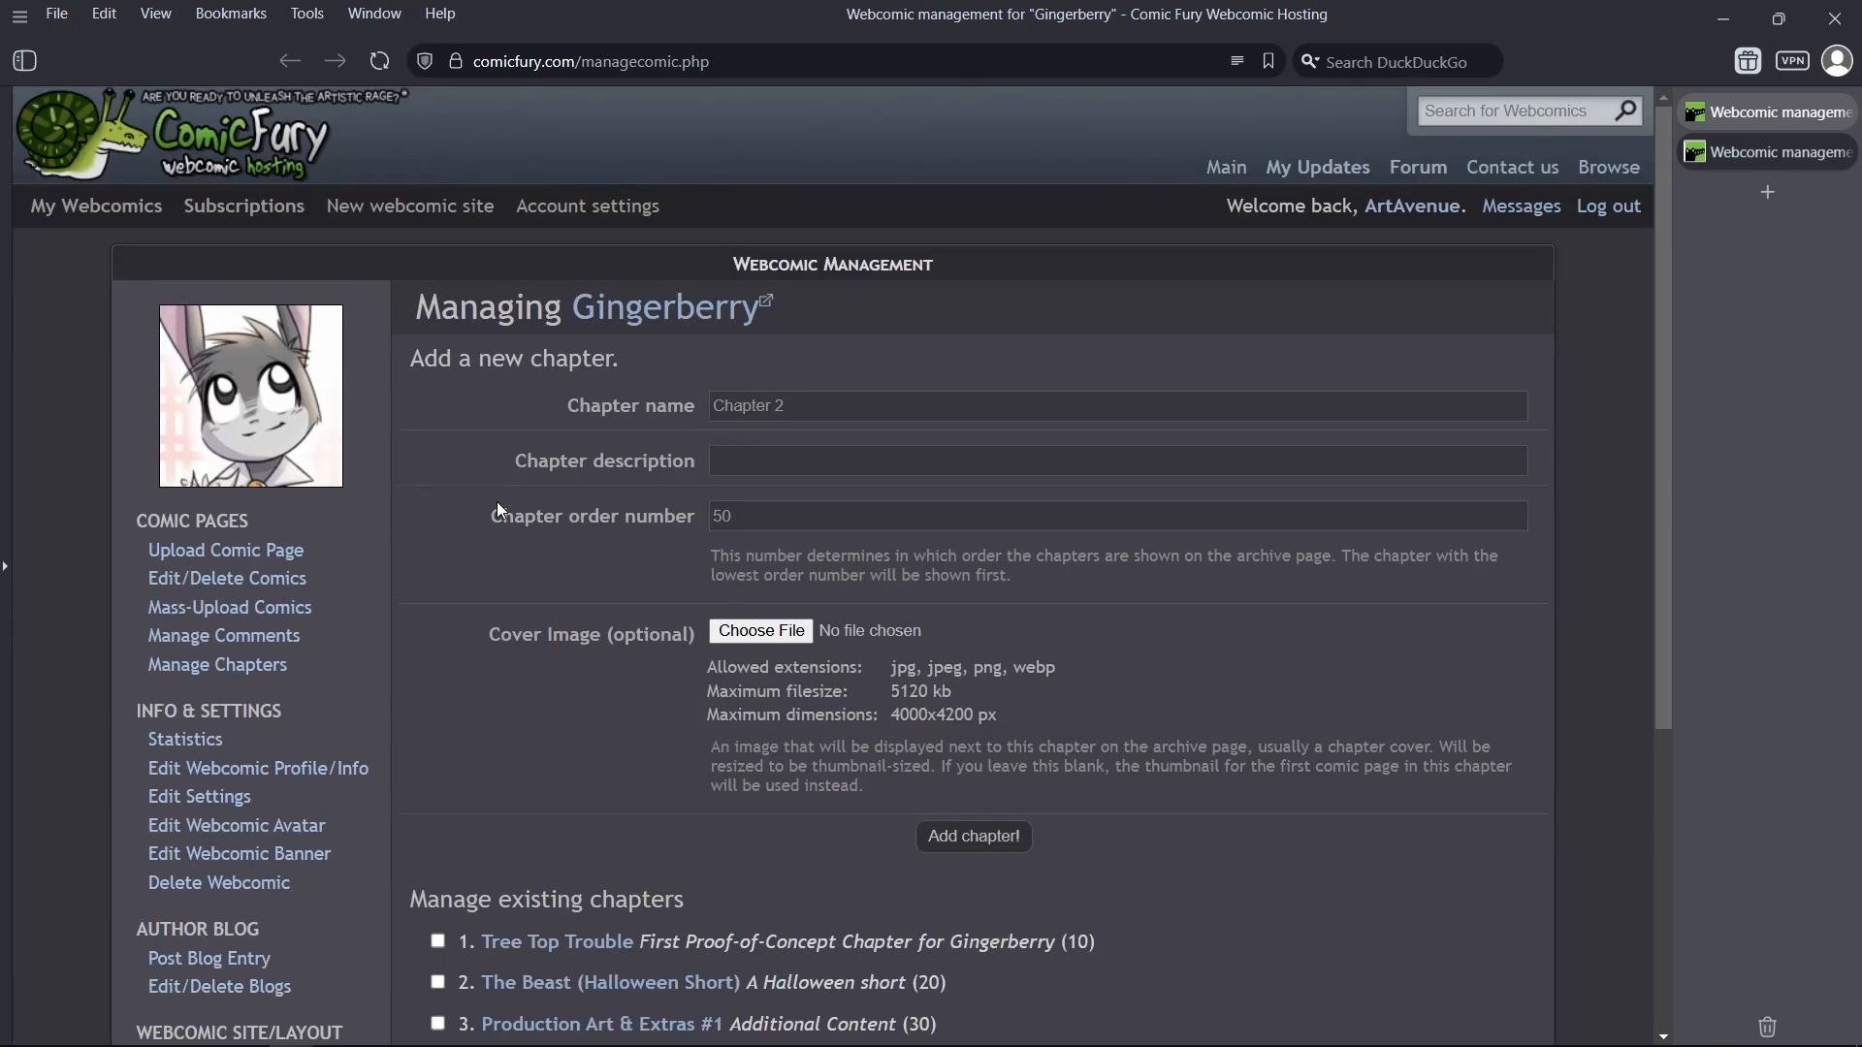
{"action": "left_click", "coordinate": [781, 457]}
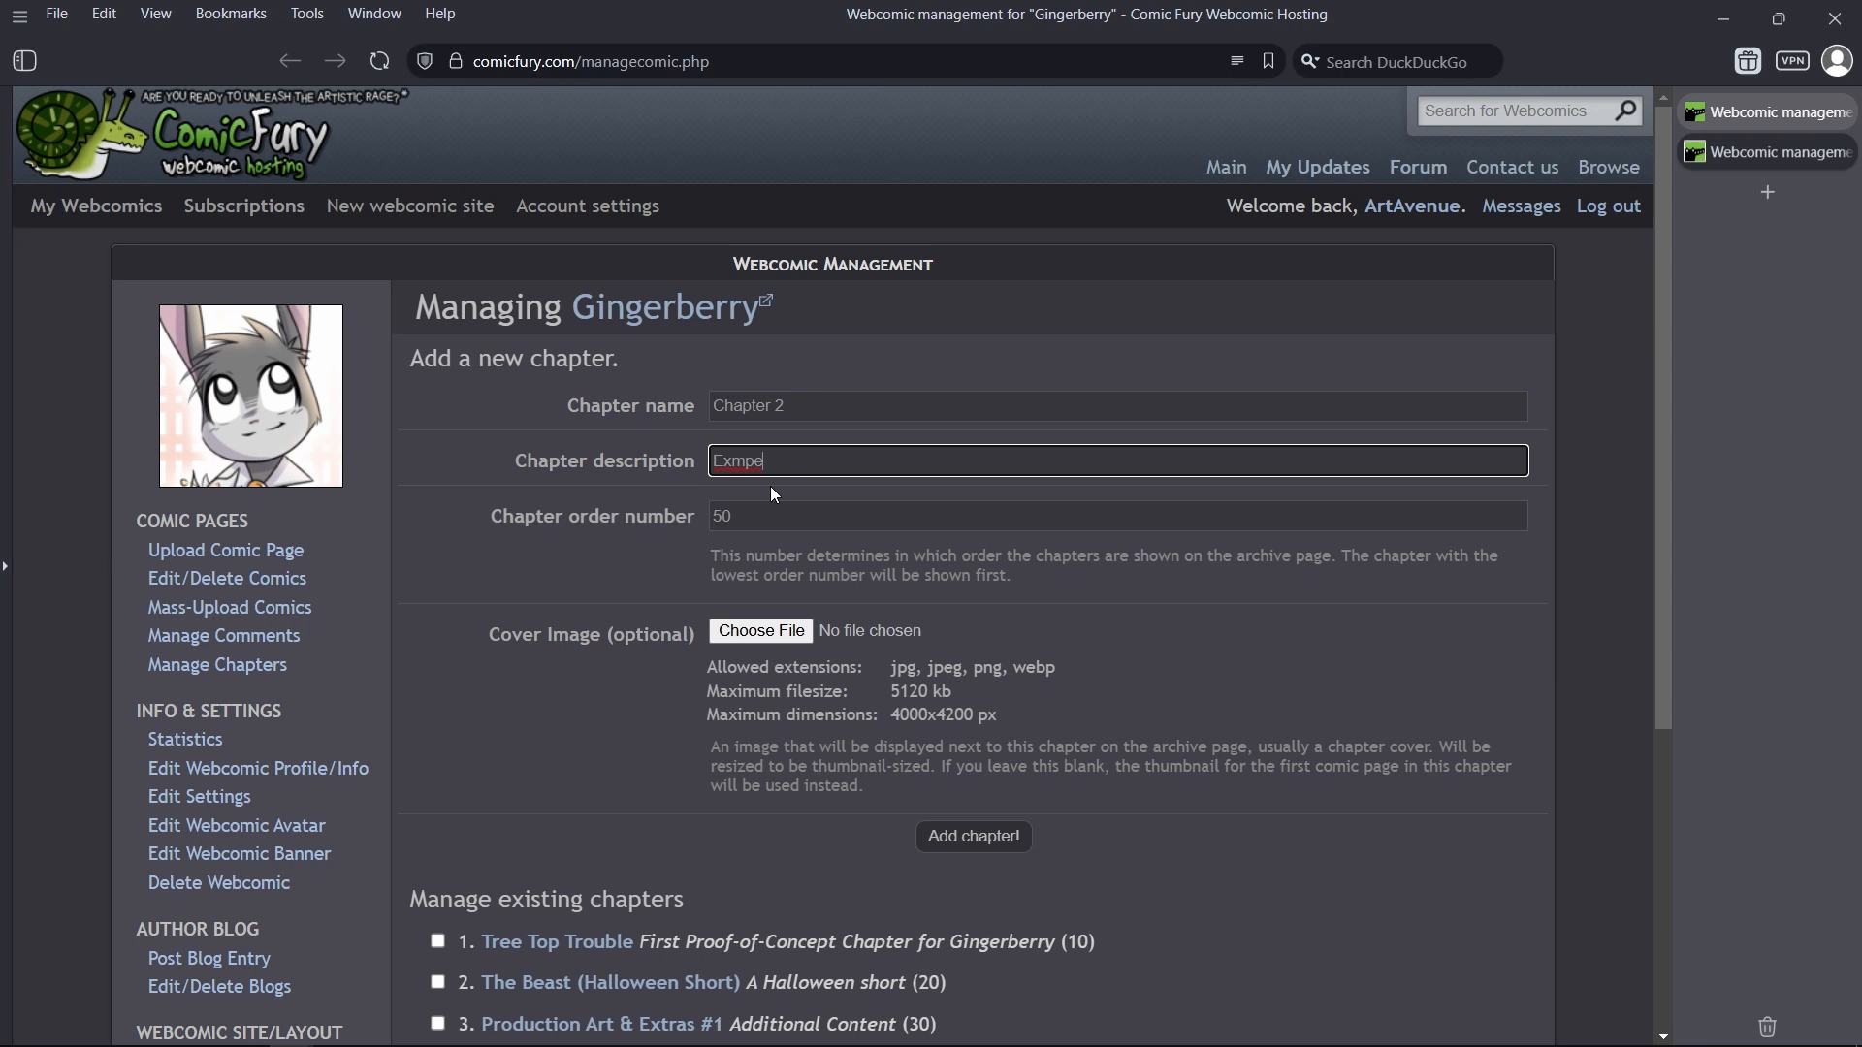
{"action": "key", "text": "BackSpace"}
{"action": "key", "text": "BackSpace"}
{"action": "type", "text": "ample"}
Step: Examine the chapter order number setting, its explanation, and the order numbers of the existing chapters
{"action": "left_click_drag", "start_coordinate": [489, 519], "coordinate": [698, 530]}
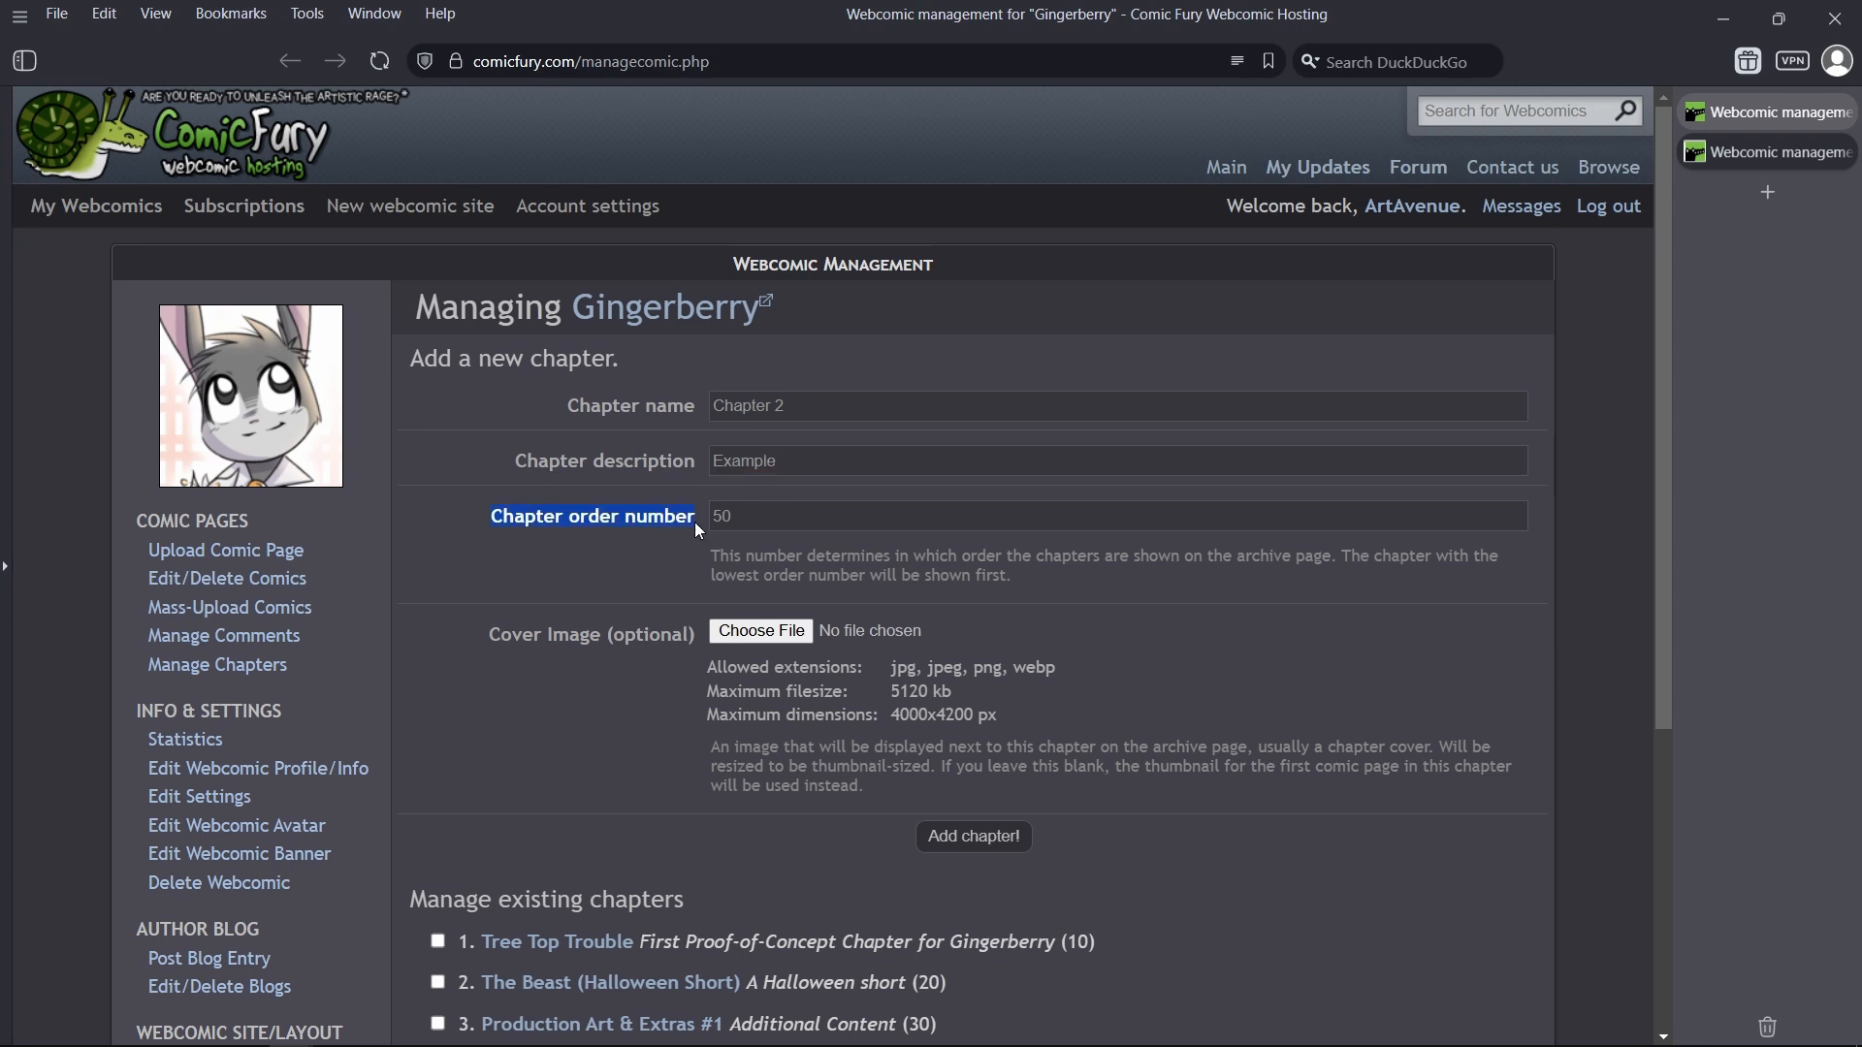
{"action": "left_click", "coordinate": [786, 521]}
{"action": "left_click", "coordinate": [687, 572]}
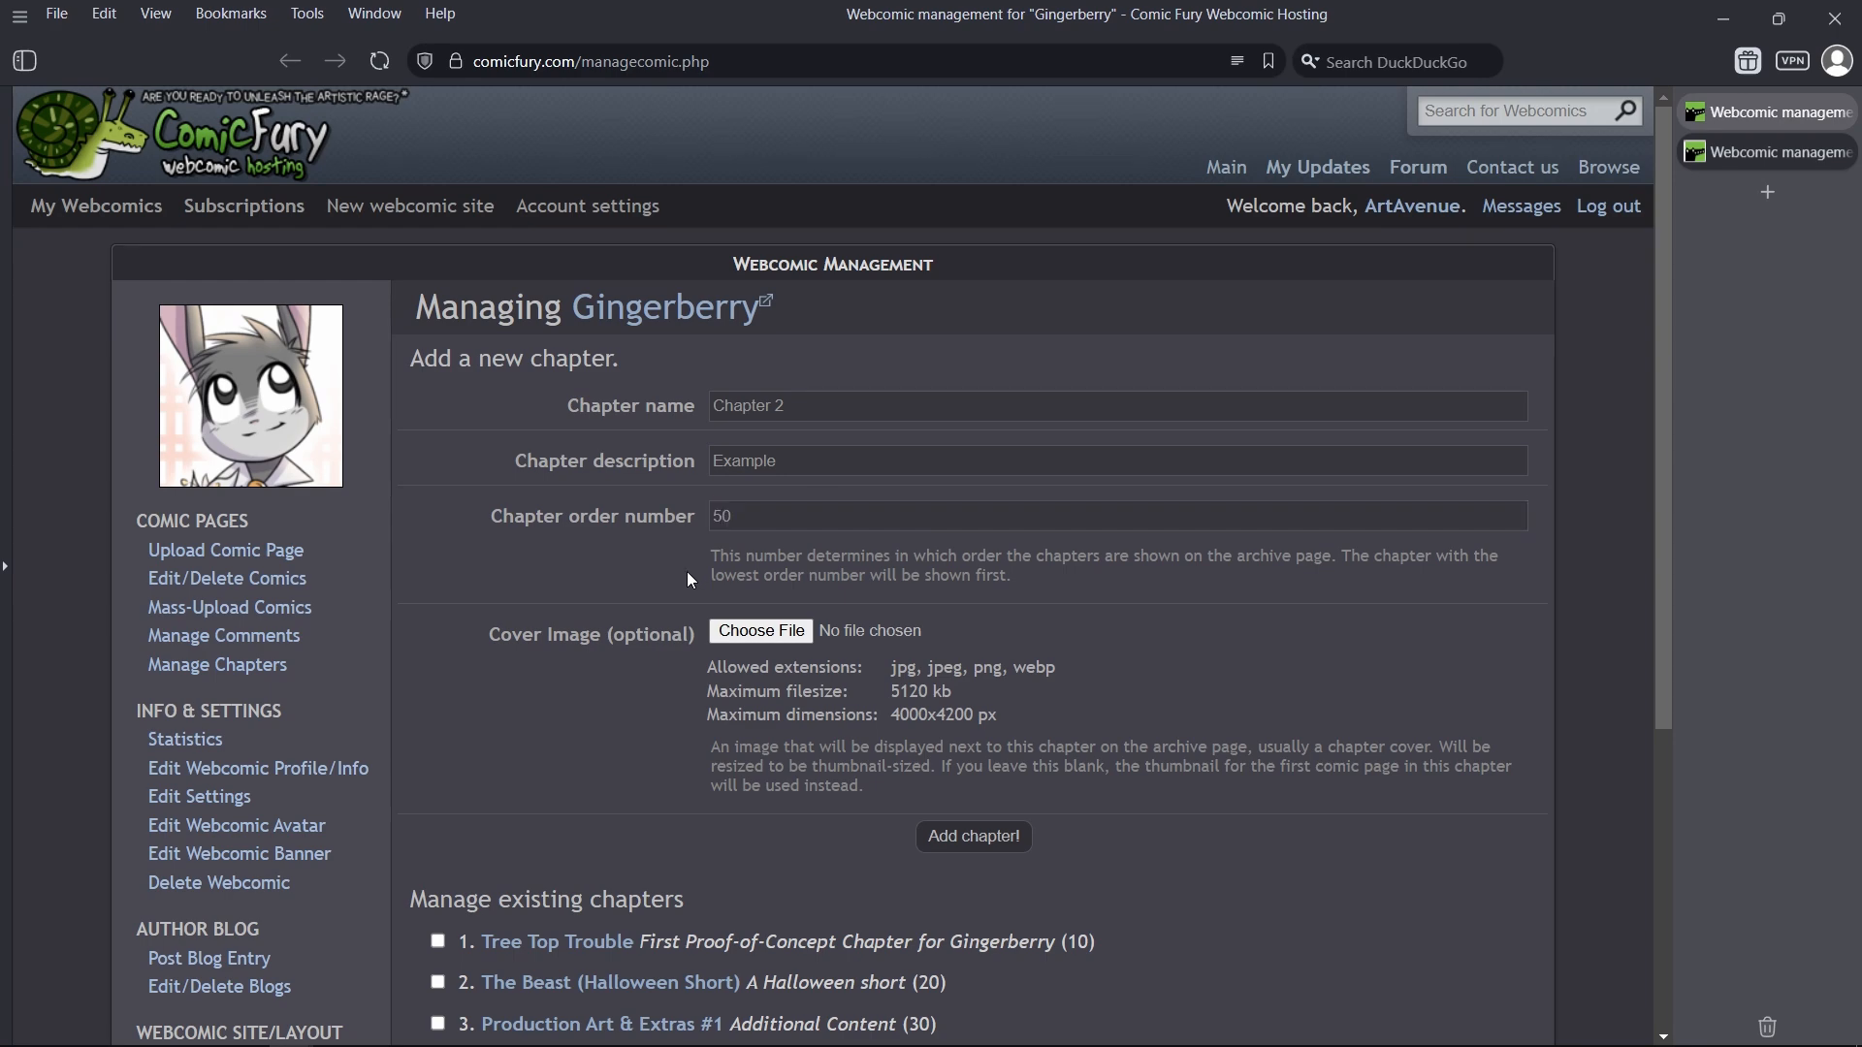
{"action": "scroll", "coordinate": [760, 429], "scroll_direction": "down", "scroll_amount": 2}
{"action": "left_click_drag", "start_coordinate": [755, 433], "coordinate": [1021, 449]}
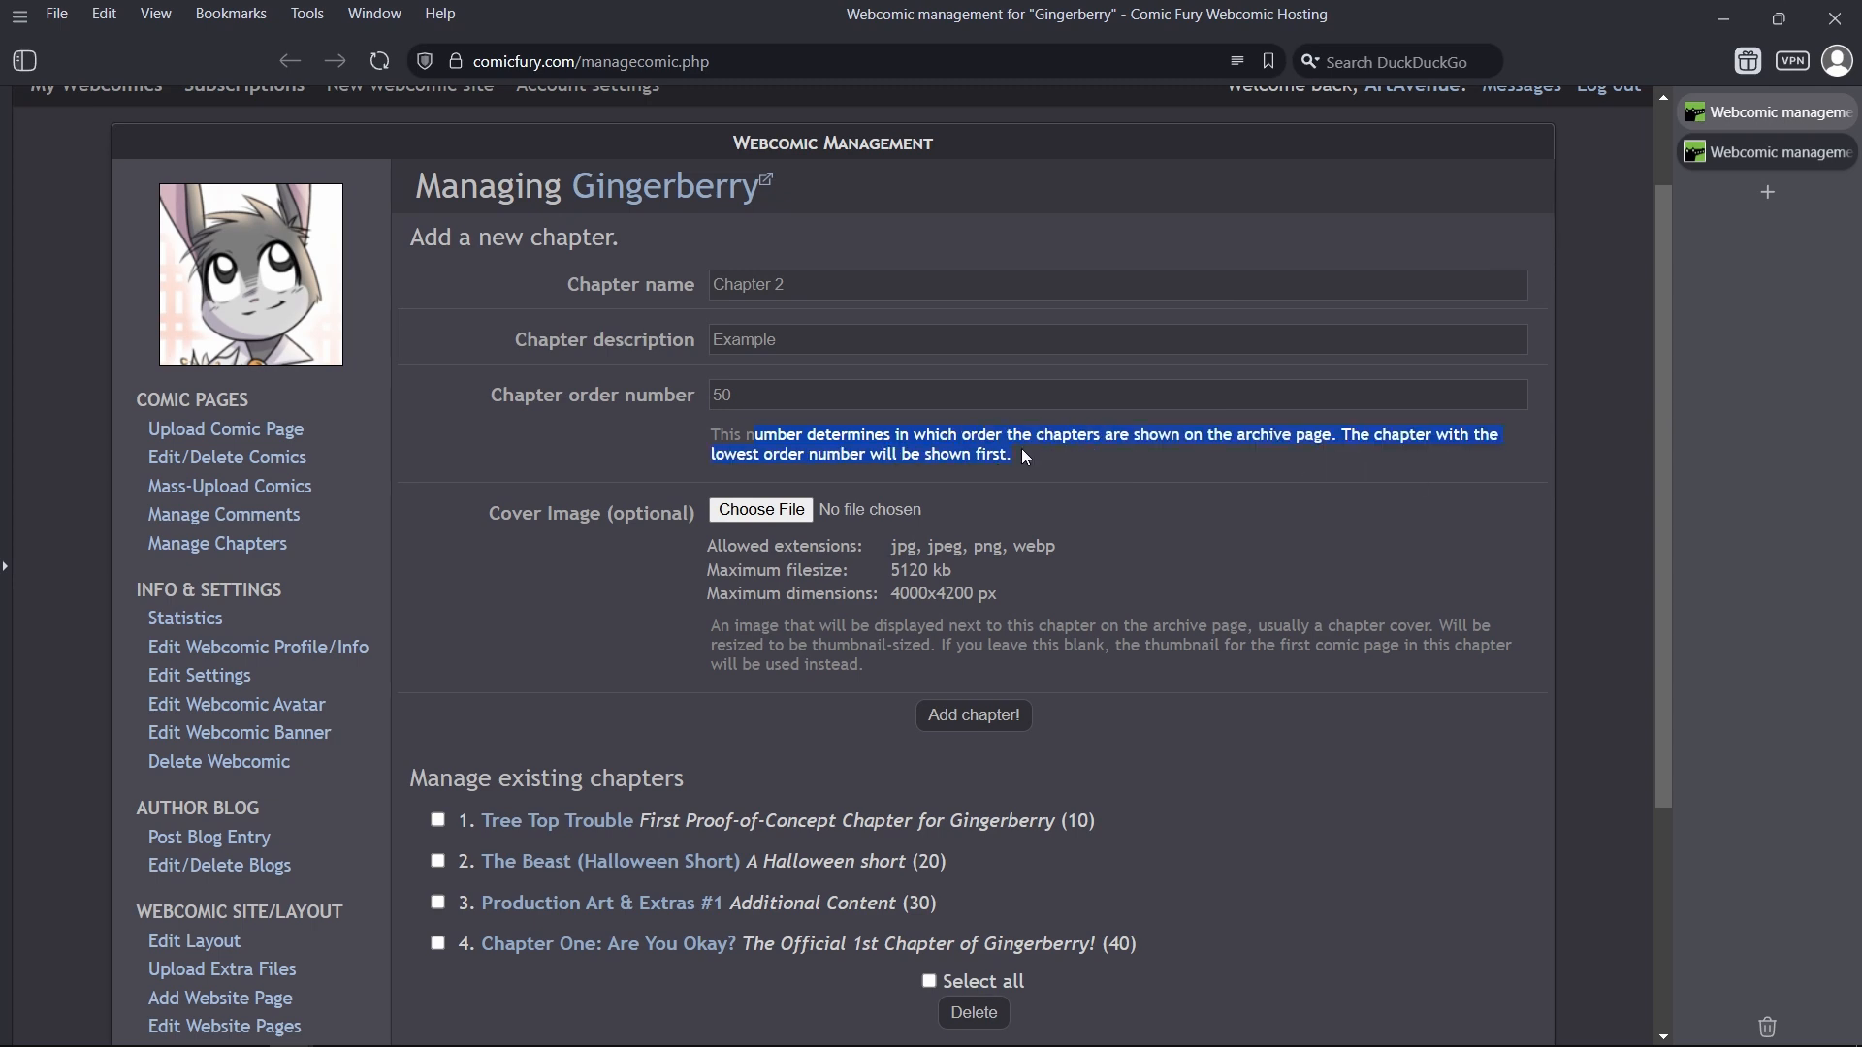
{"action": "left_click", "coordinate": [1030, 459]}
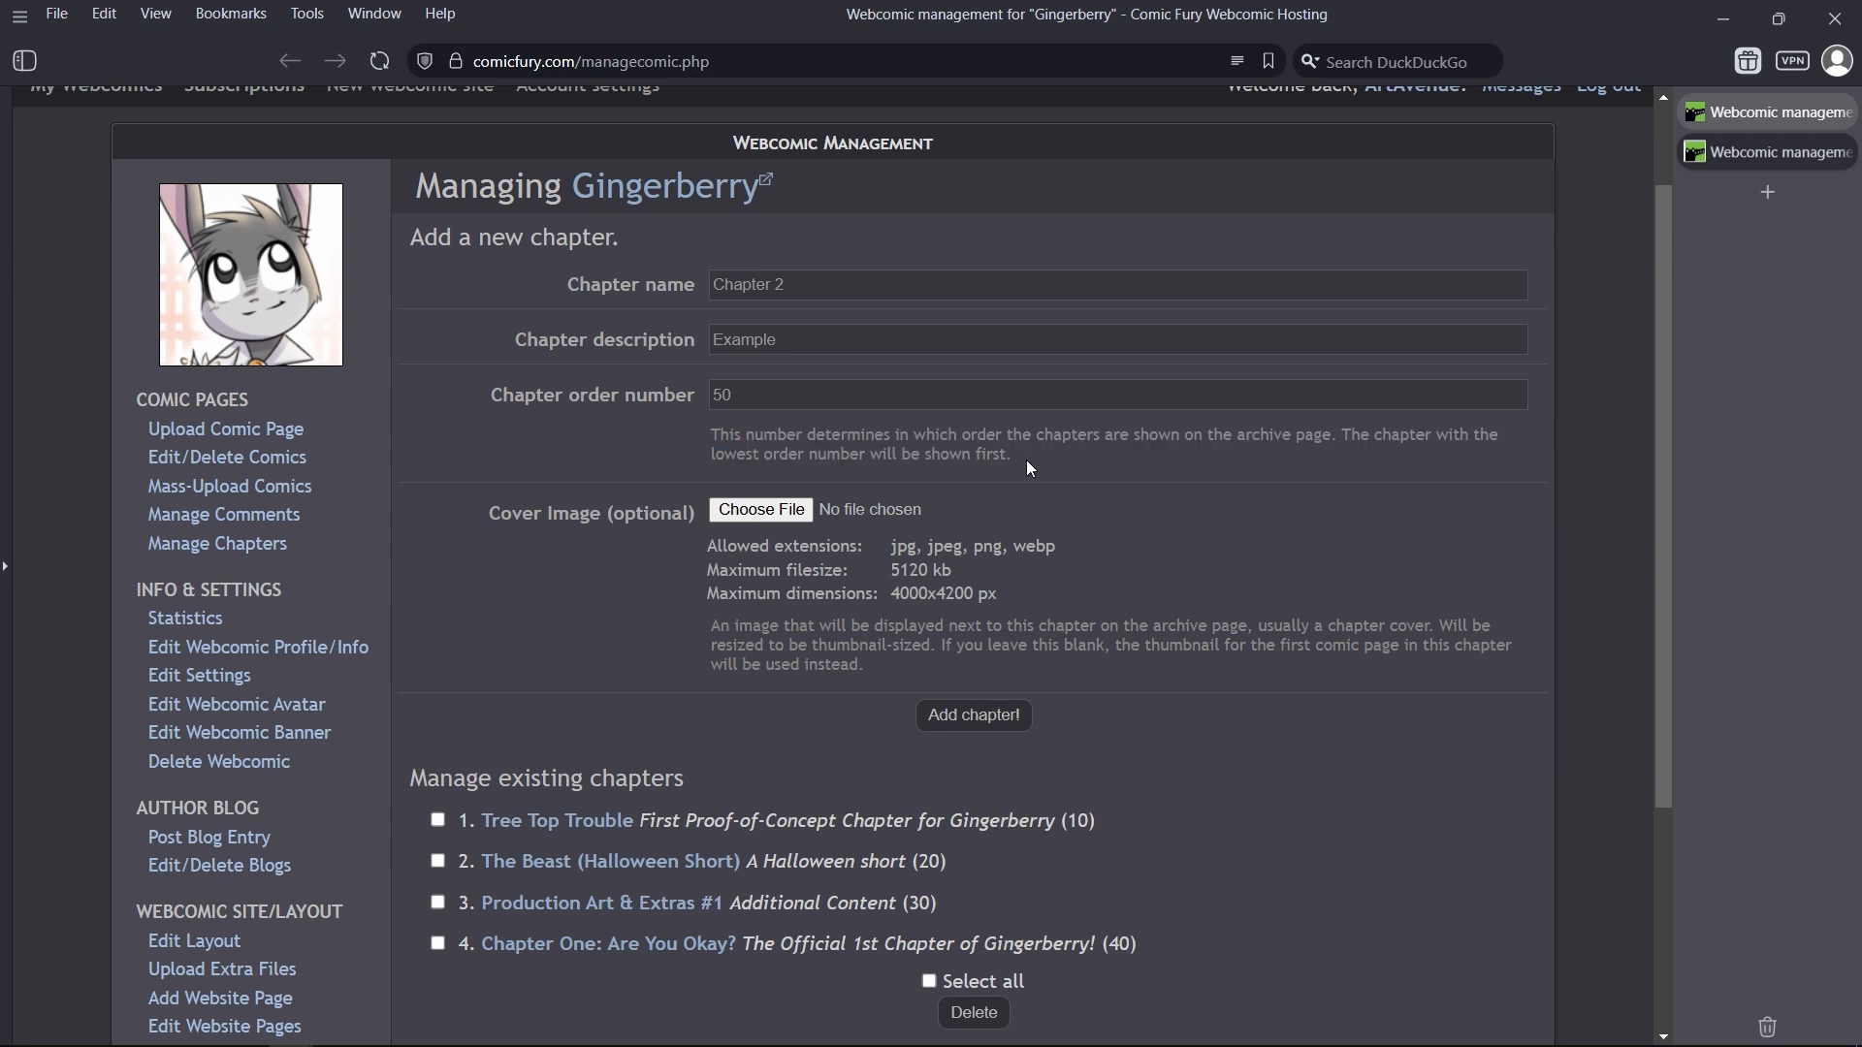
{"action": "scroll", "coordinate": [1026, 461], "scroll_direction": "down", "scroll_amount": 2}
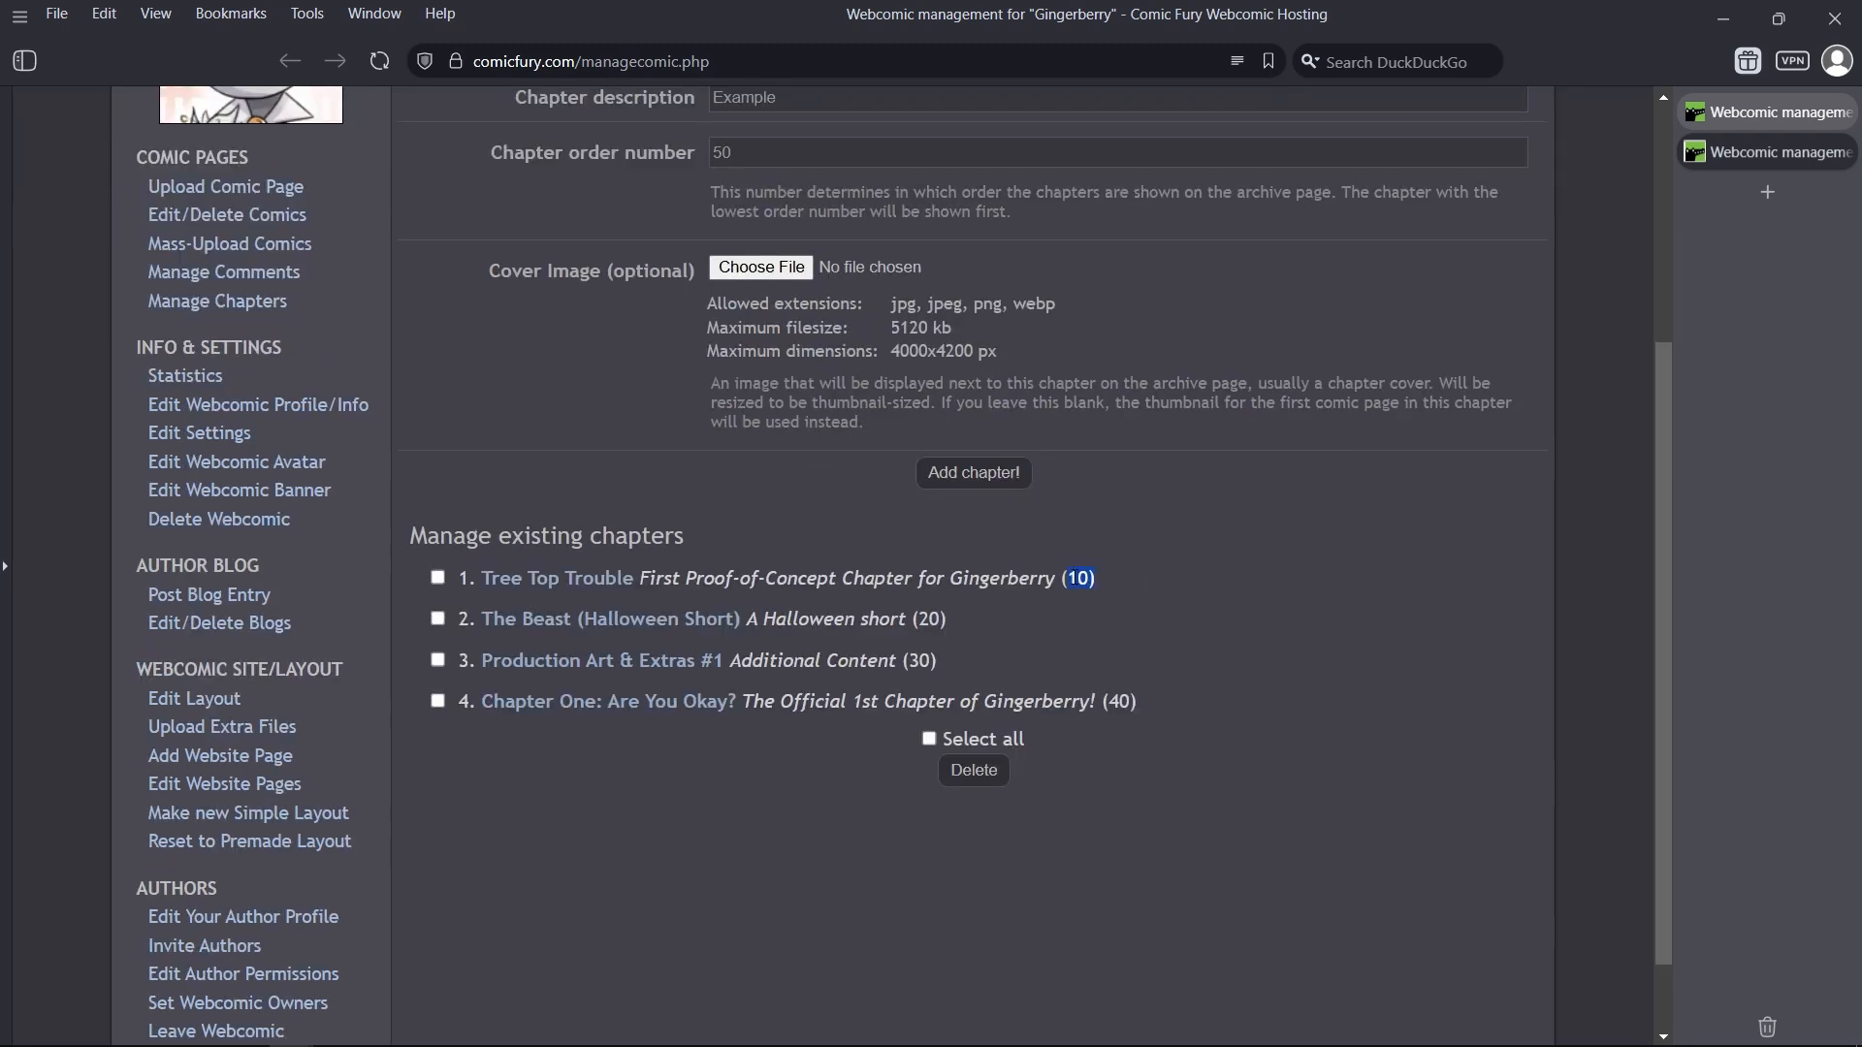
{"action": "left_click_drag", "start_coordinate": [1064, 579], "coordinate": [1058, 579]}
{"action": "left_click_drag", "start_coordinate": [1156, 703], "coordinate": [1102, 703]}
{"action": "scroll", "coordinate": [753, 364], "scroll_direction": "up", "scroll_amount": 3}
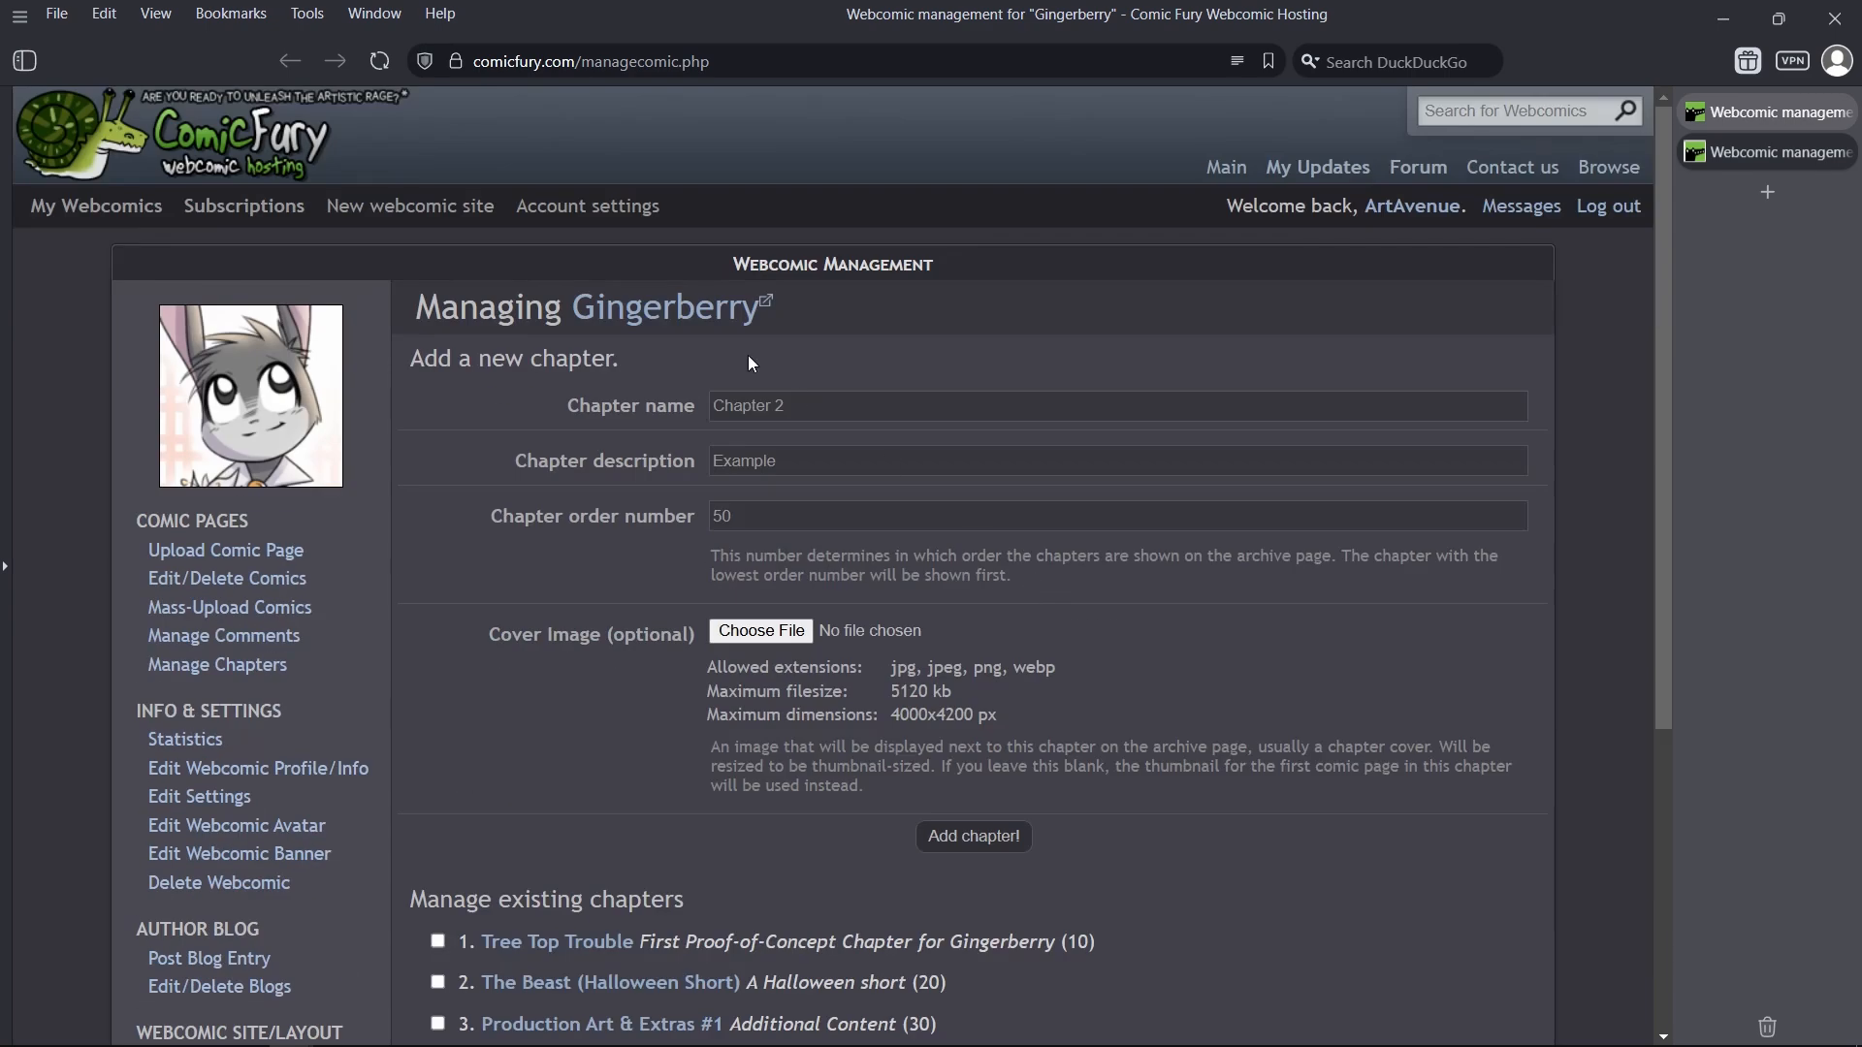
Step: Try 41 and 39 as the new chapter's order number and restore it to 50
{"action": "left_click_drag", "start_coordinate": [830, 407], "coordinate": [703, 528]}
{"action": "scroll", "coordinate": [683, 563], "scroll_direction": "down", "scroll_amount": 2}
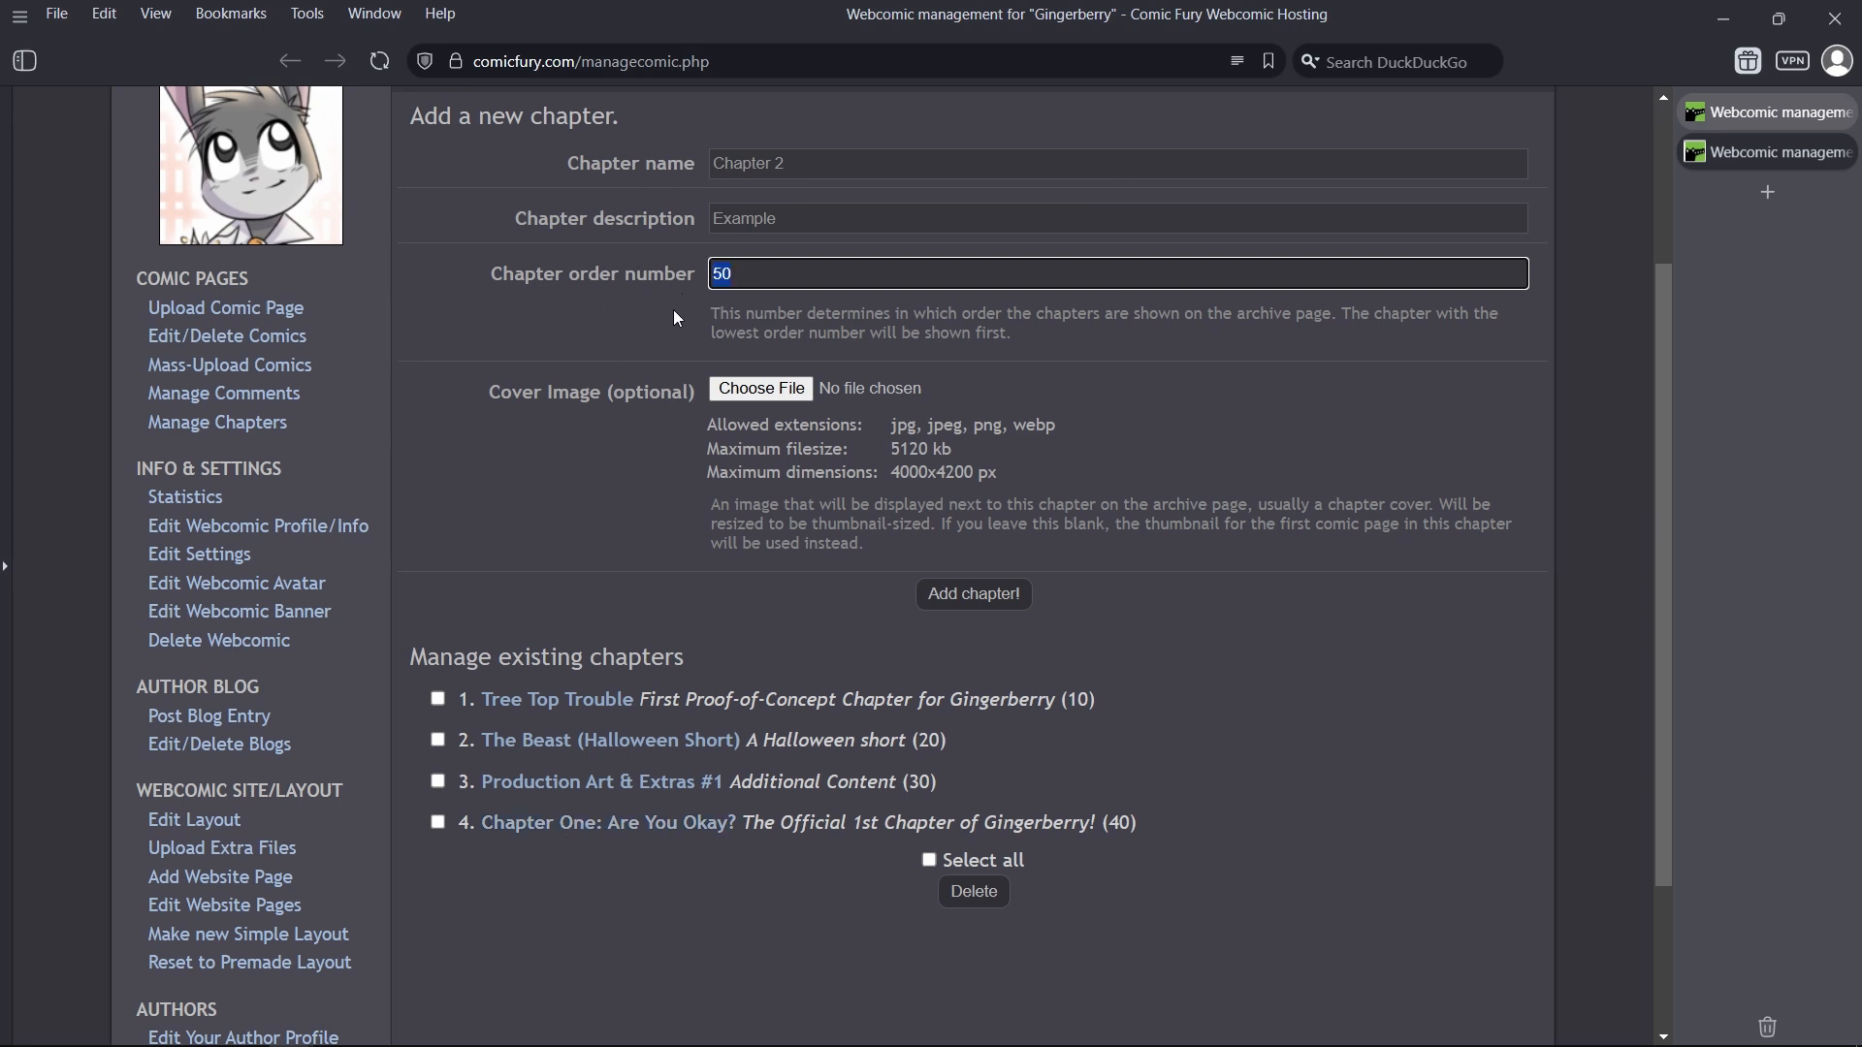
{"action": "type", "text": "41"}
{"action": "key", "text": "ctrl+a"}
{"action": "type", "text": "39"}
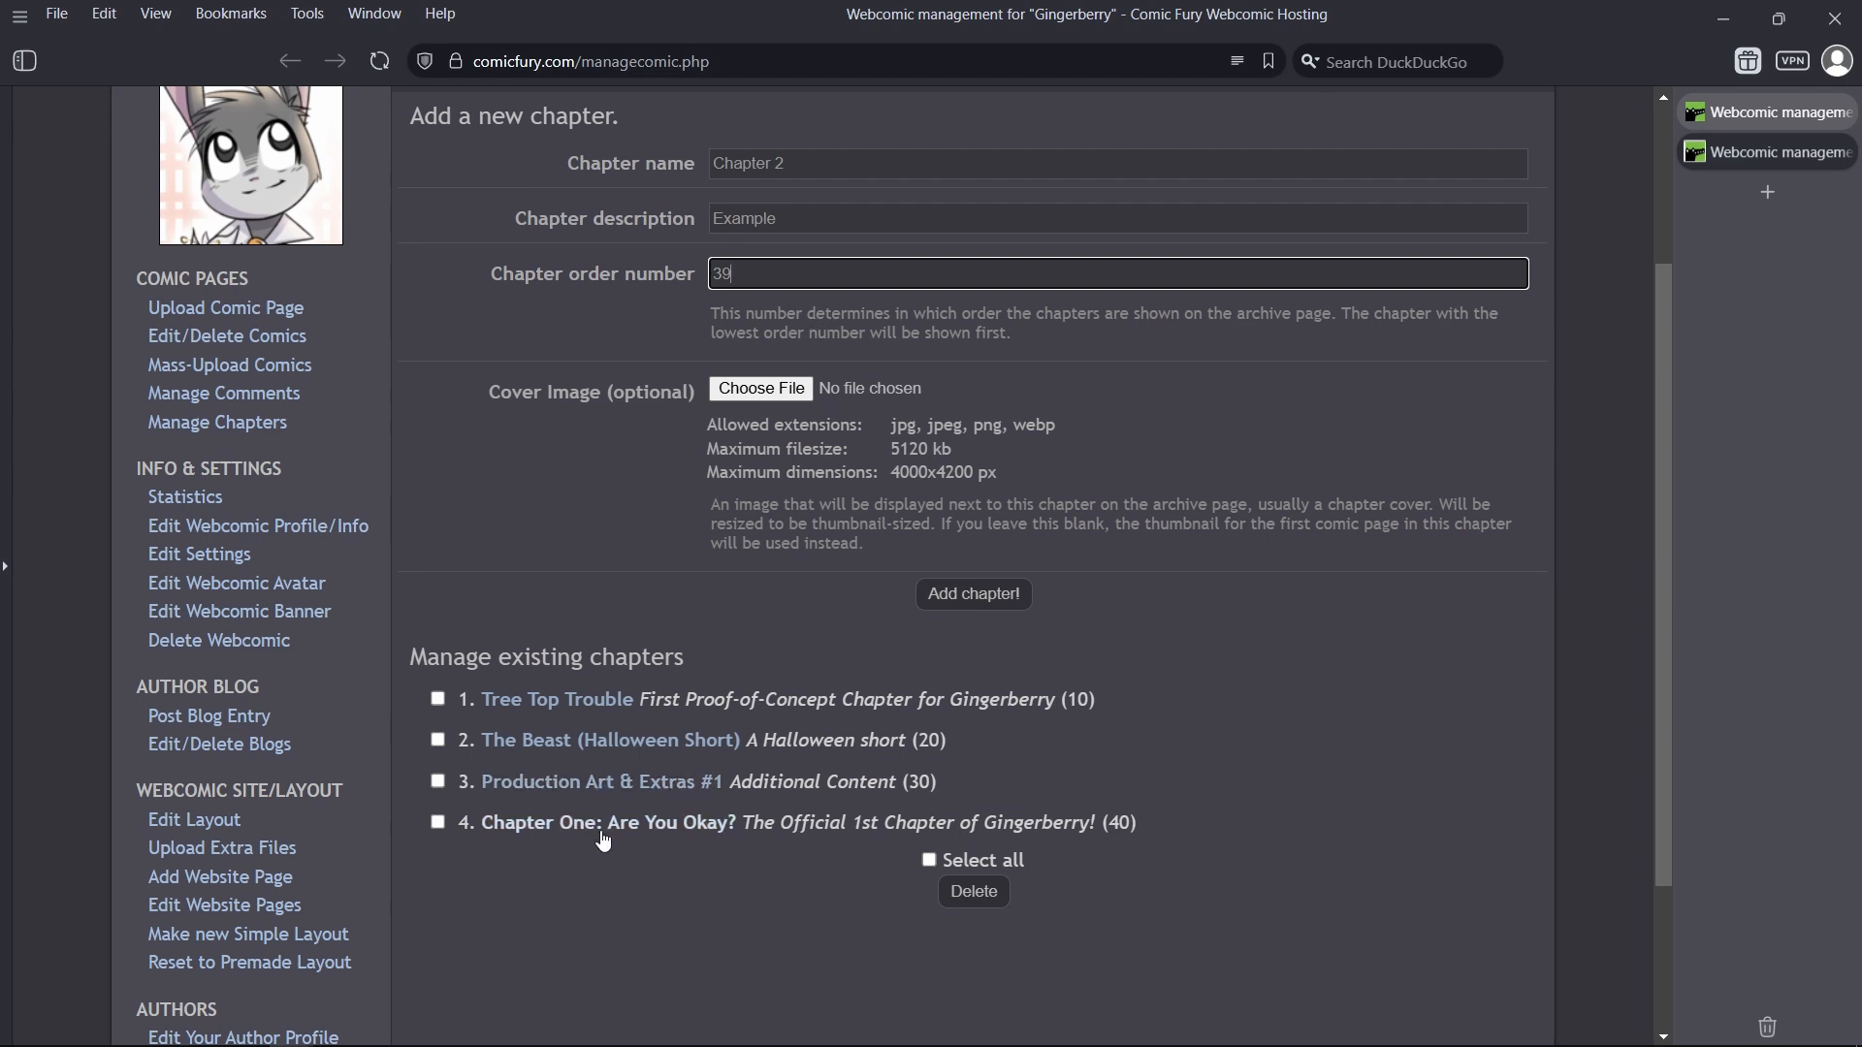
{"action": "double_click", "coordinate": [746, 272]}
{"action": "type", "text": "50"}
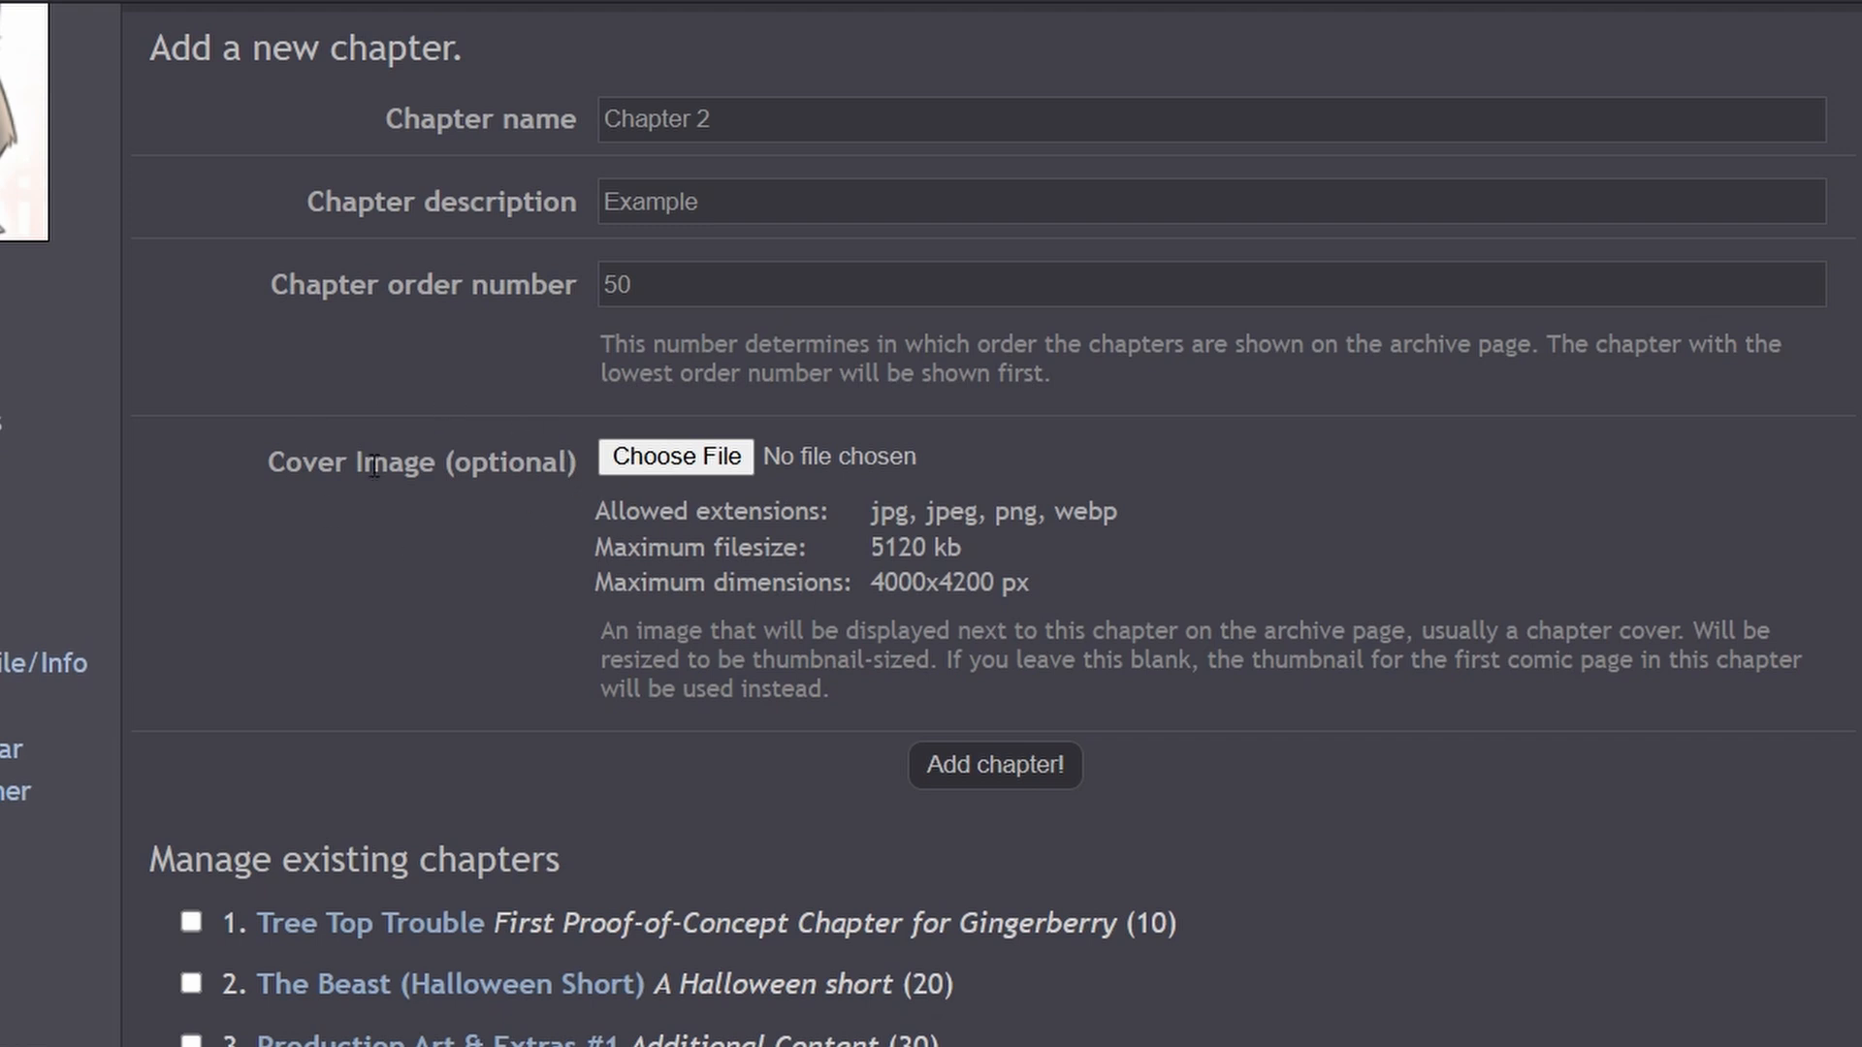
Step: Examine the maximum file size and dimensions allowed for the optional chapter cover image
{"action": "scroll", "coordinate": [489, 631], "scroll_direction": "up", "scroll_amount": 2}
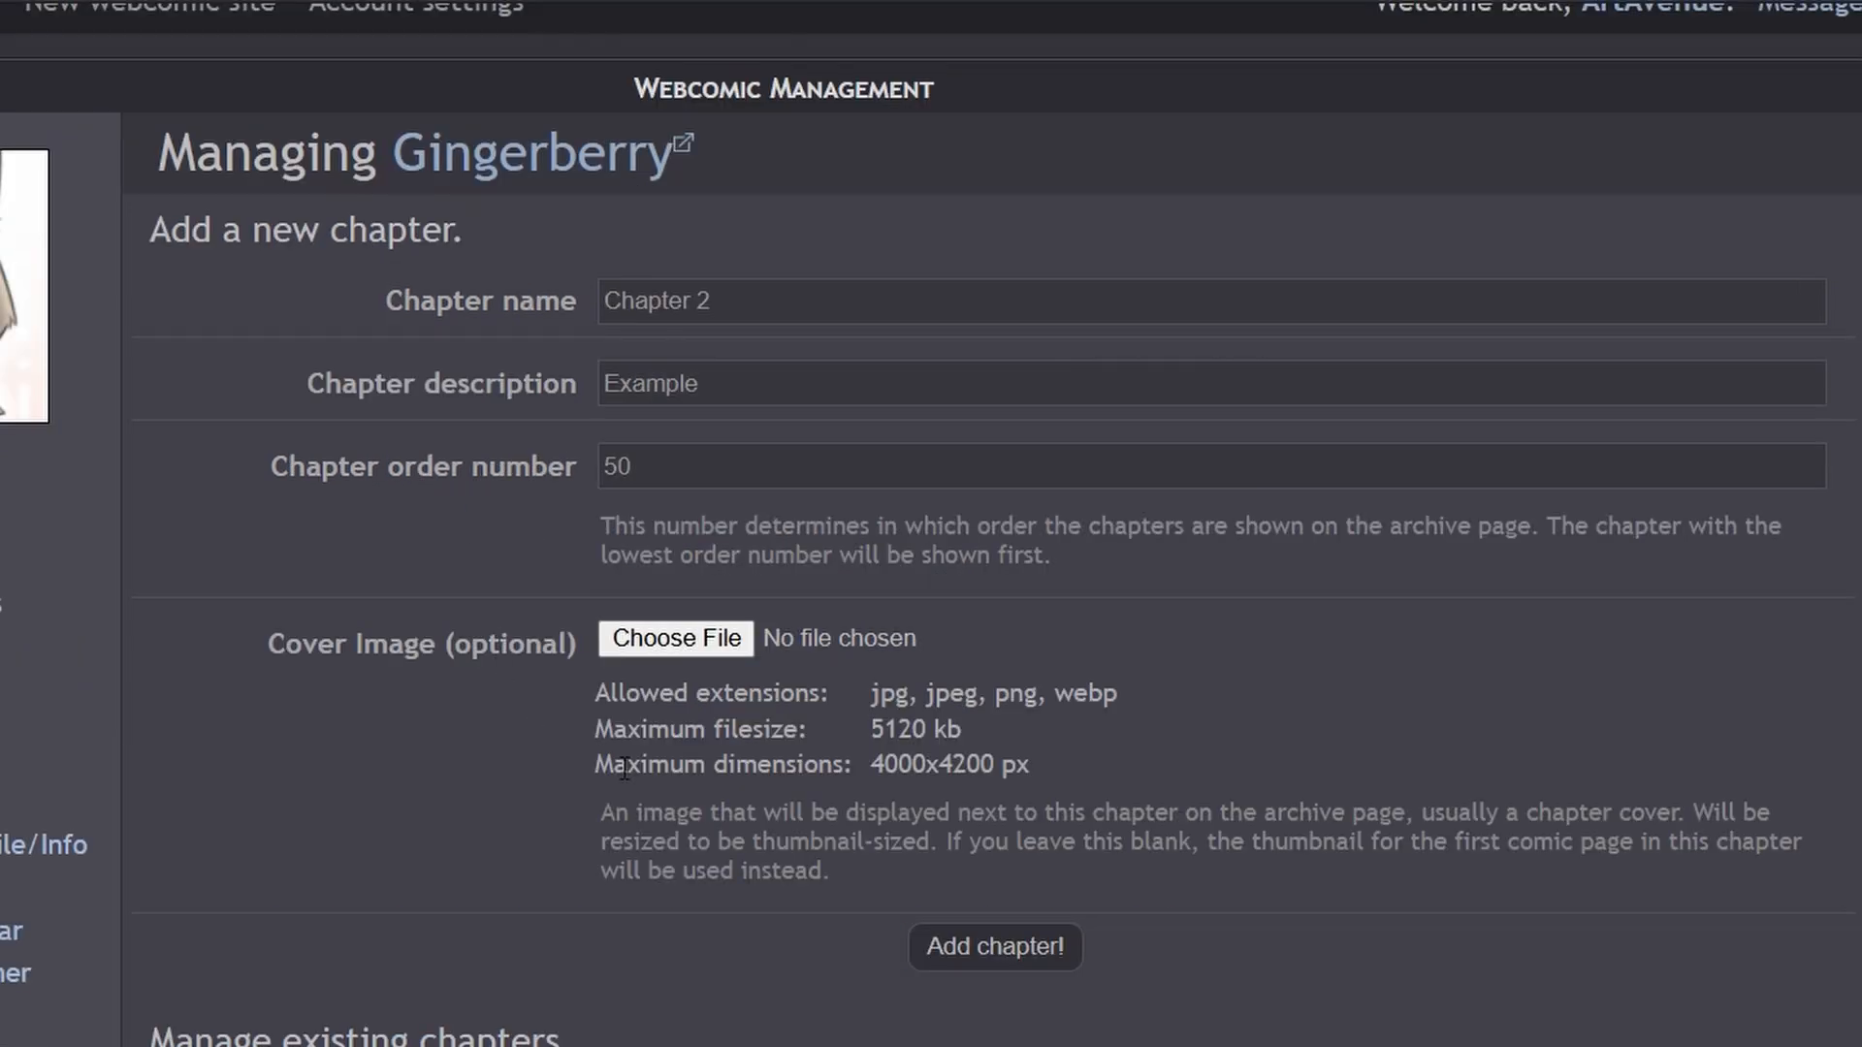
{"action": "left_click_drag", "start_coordinate": [672, 729], "coordinate": [926, 724]}
{"action": "left_click", "coordinate": [614, 732]}
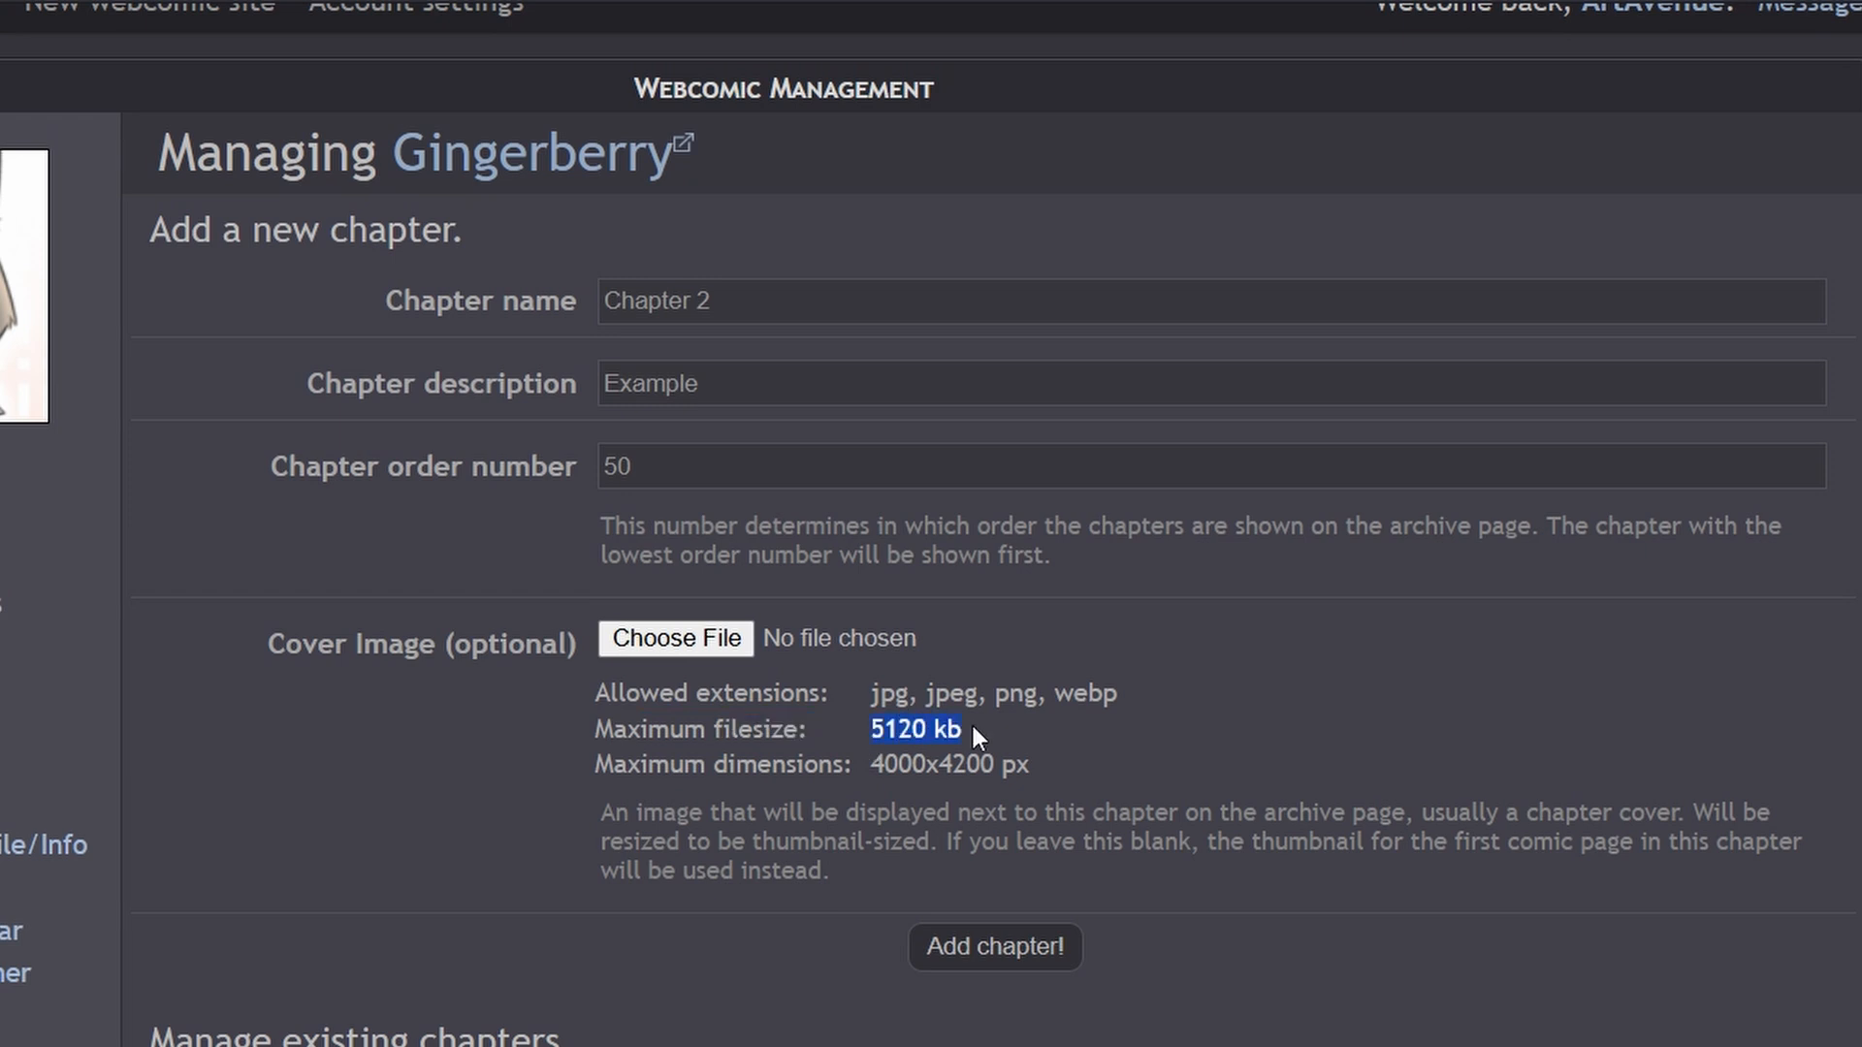
{"action": "left_click_drag", "start_coordinate": [596, 766], "coordinate": [1031, 752]}
{"action": "left_click", "coordinate": [1091, 836]}
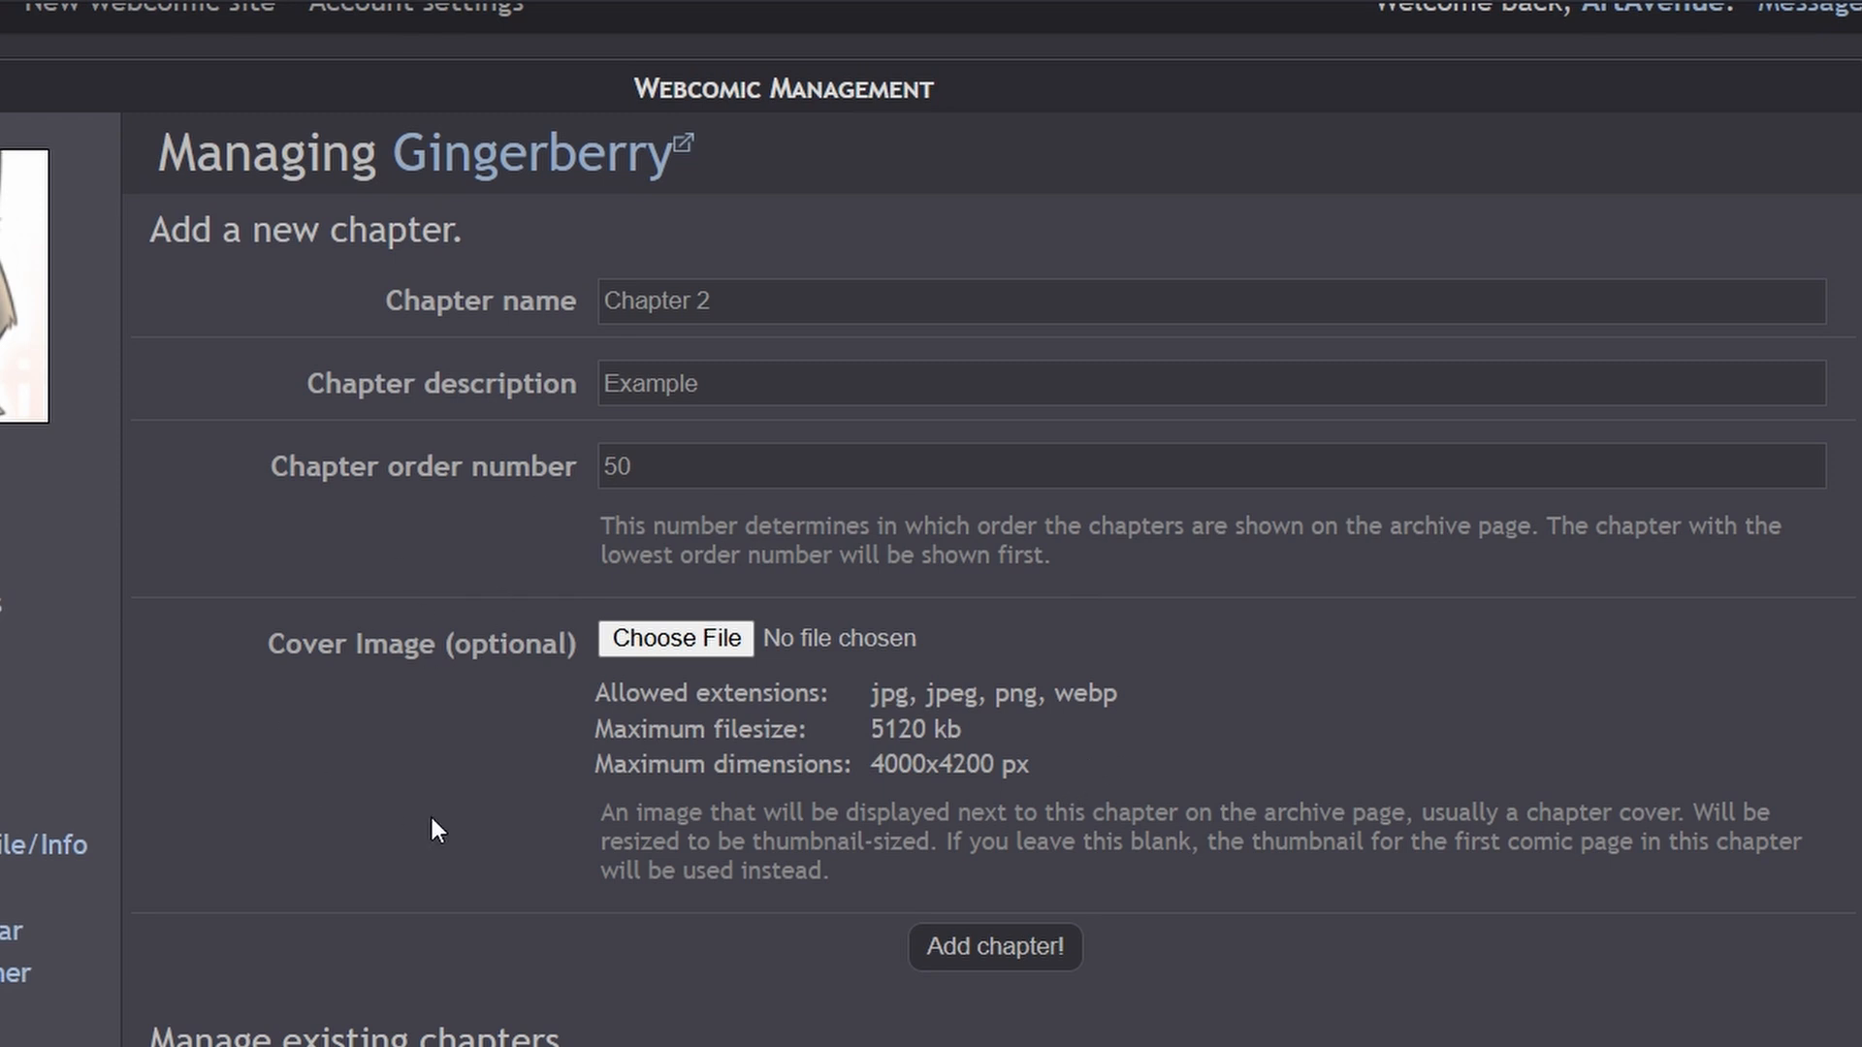
Step: Add the new chapter without a cover image
{"action": "scroll", "coordinate": [1091, 655], "scroll_direction": "down", "scroll_amount": 3}
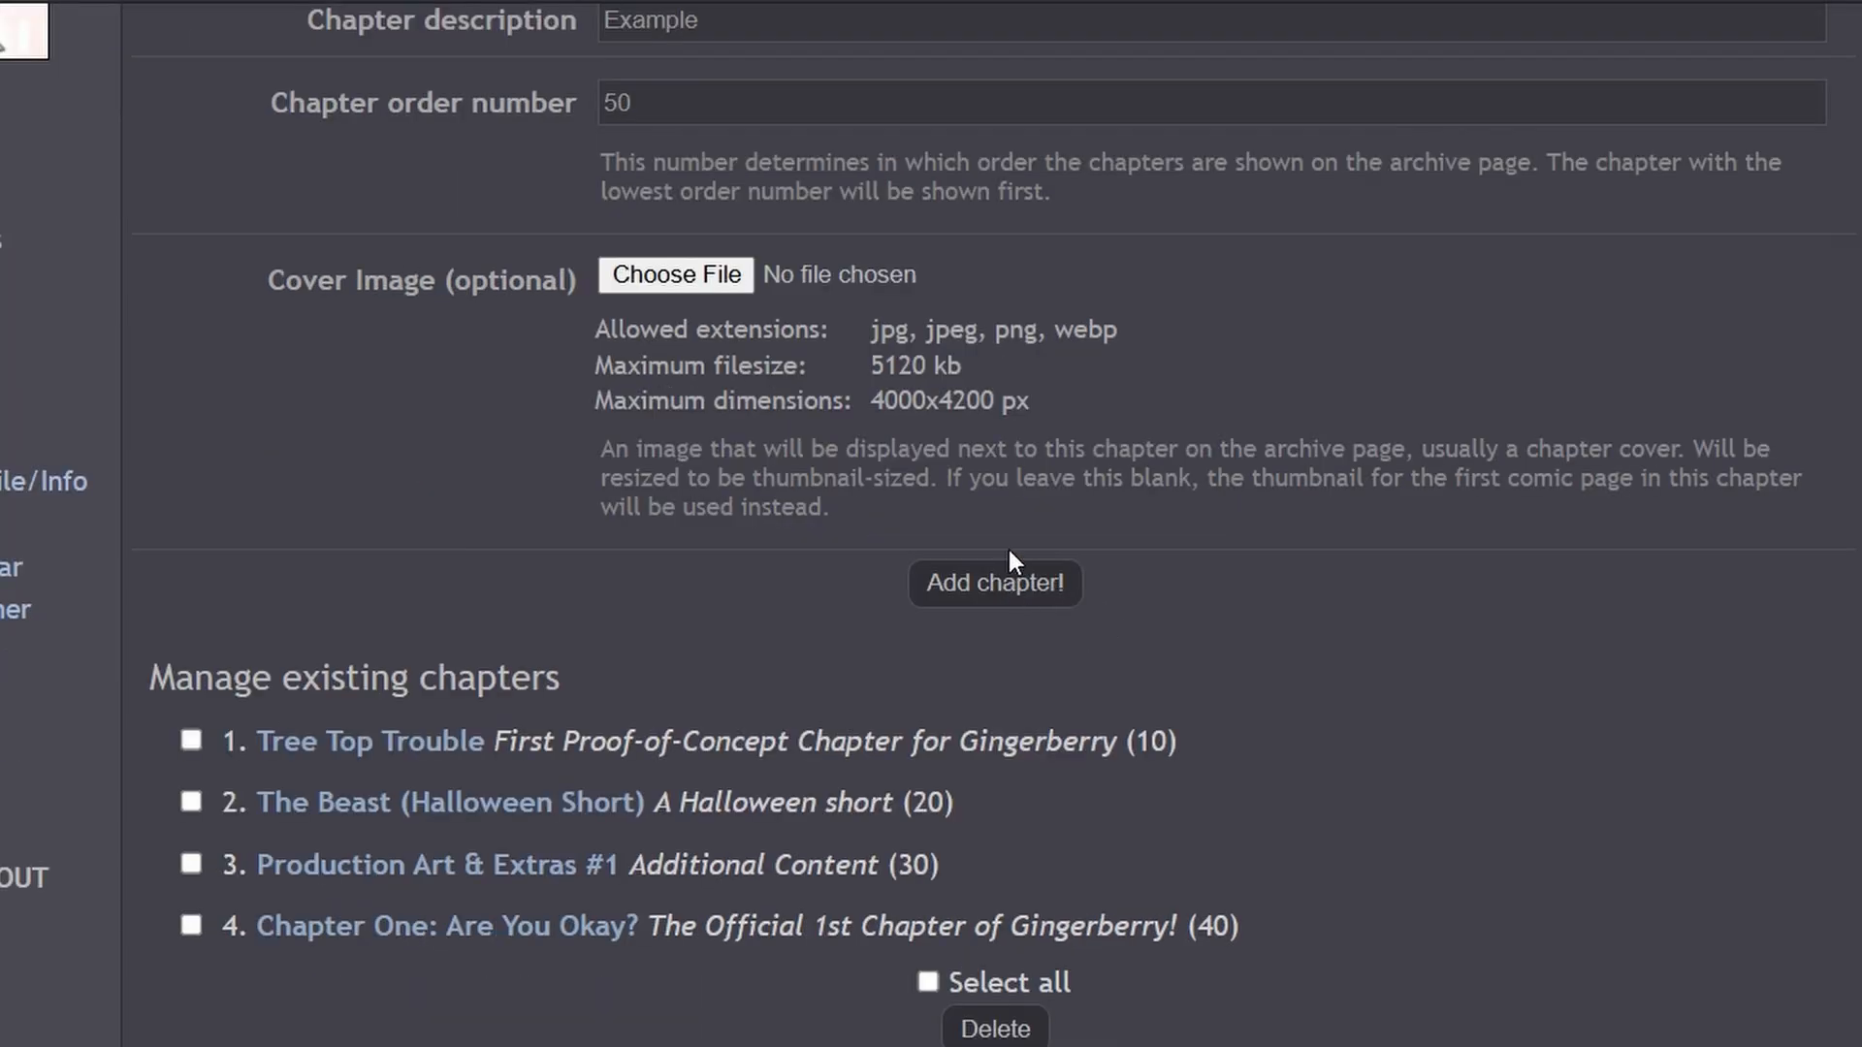
{"action": "scroll", "coordinate": [1008, 582], "scroll_direction": "up", "scroll_amount": 3}
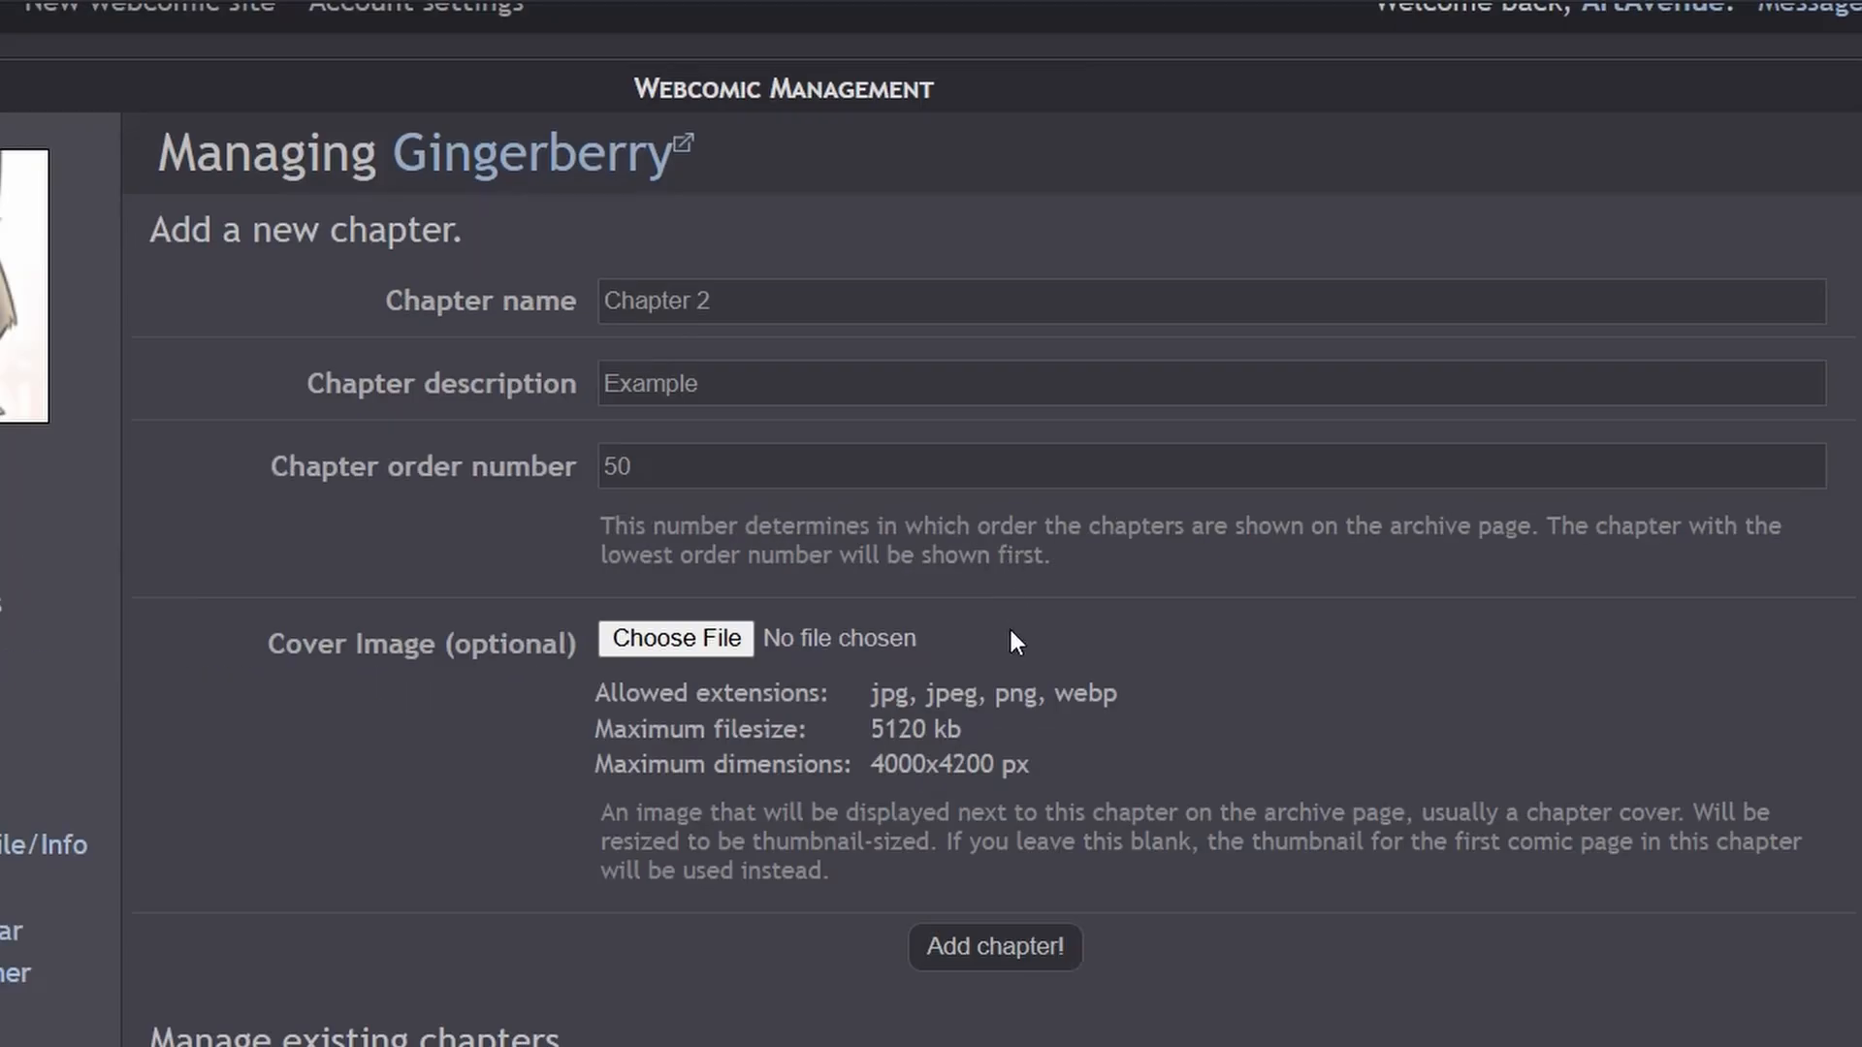
{"action": "left_click", "coordinate": [1000, 960]}
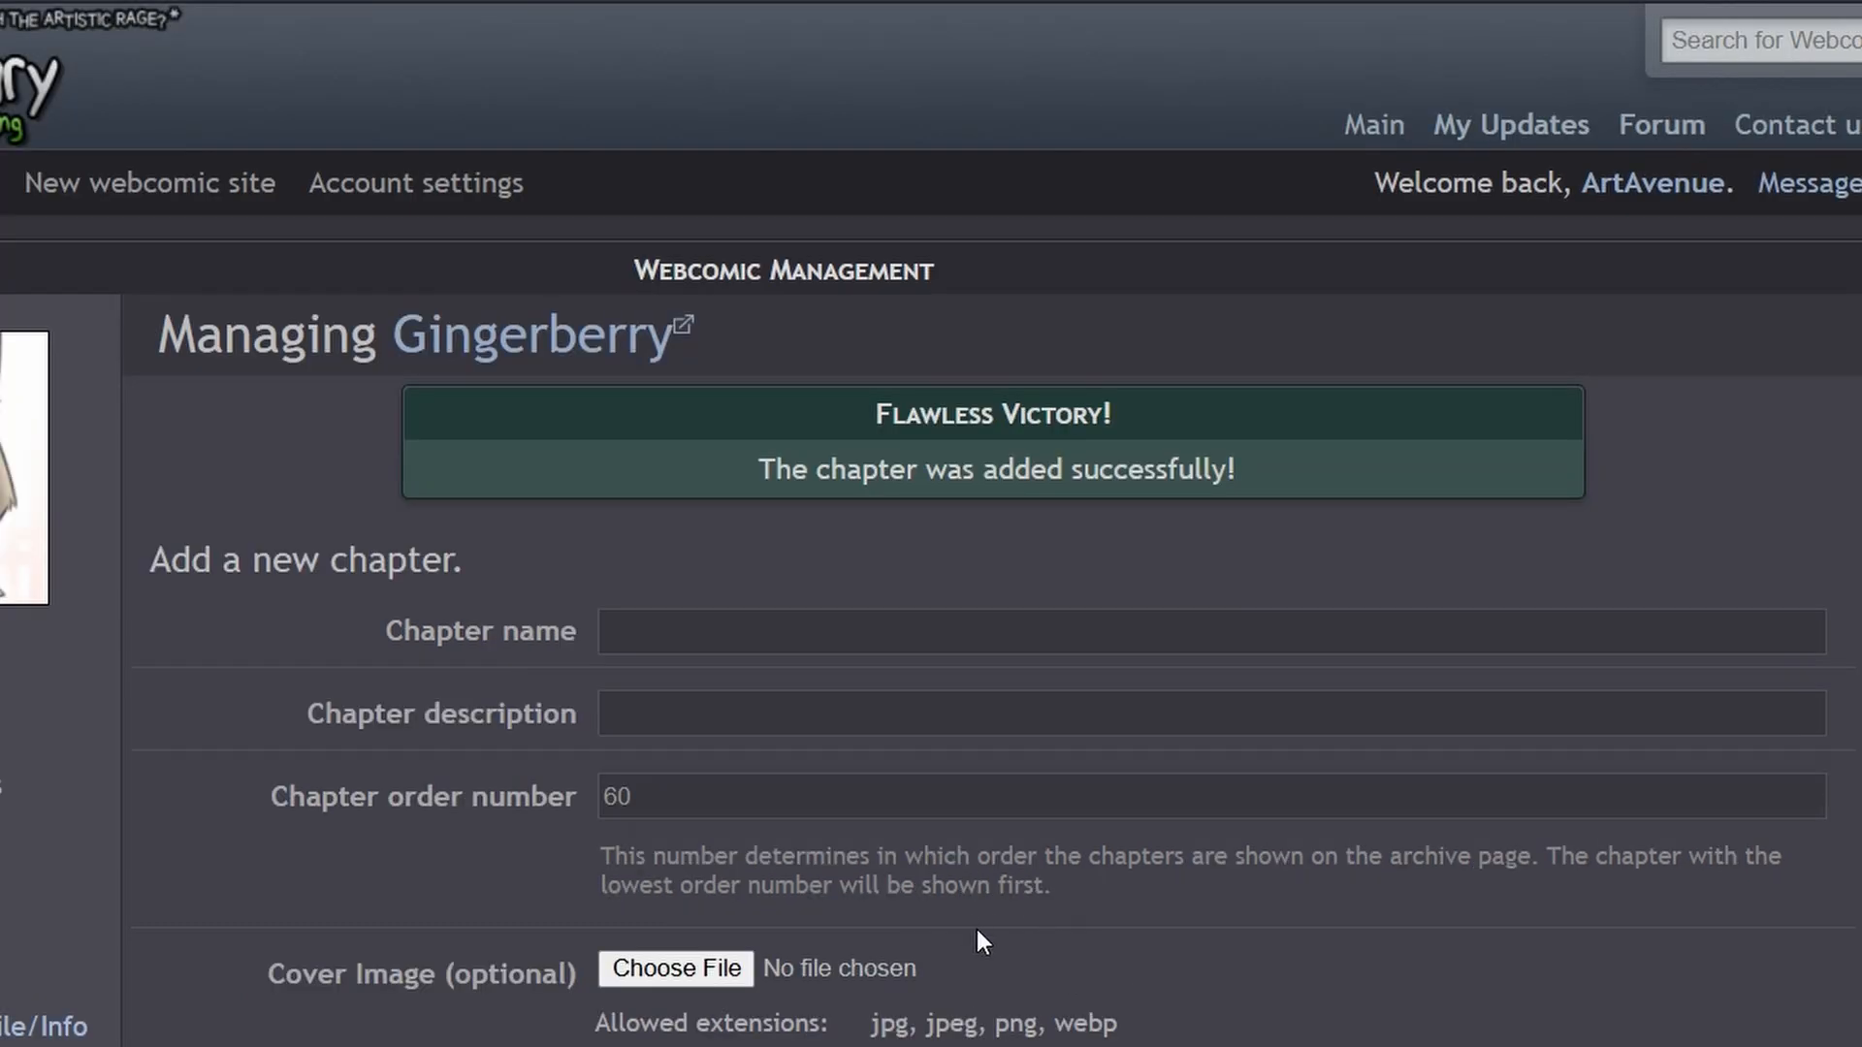
{"action": "left_click_drag", "start_coordinate": [761, 469], "coordinate": [1281, 488]}
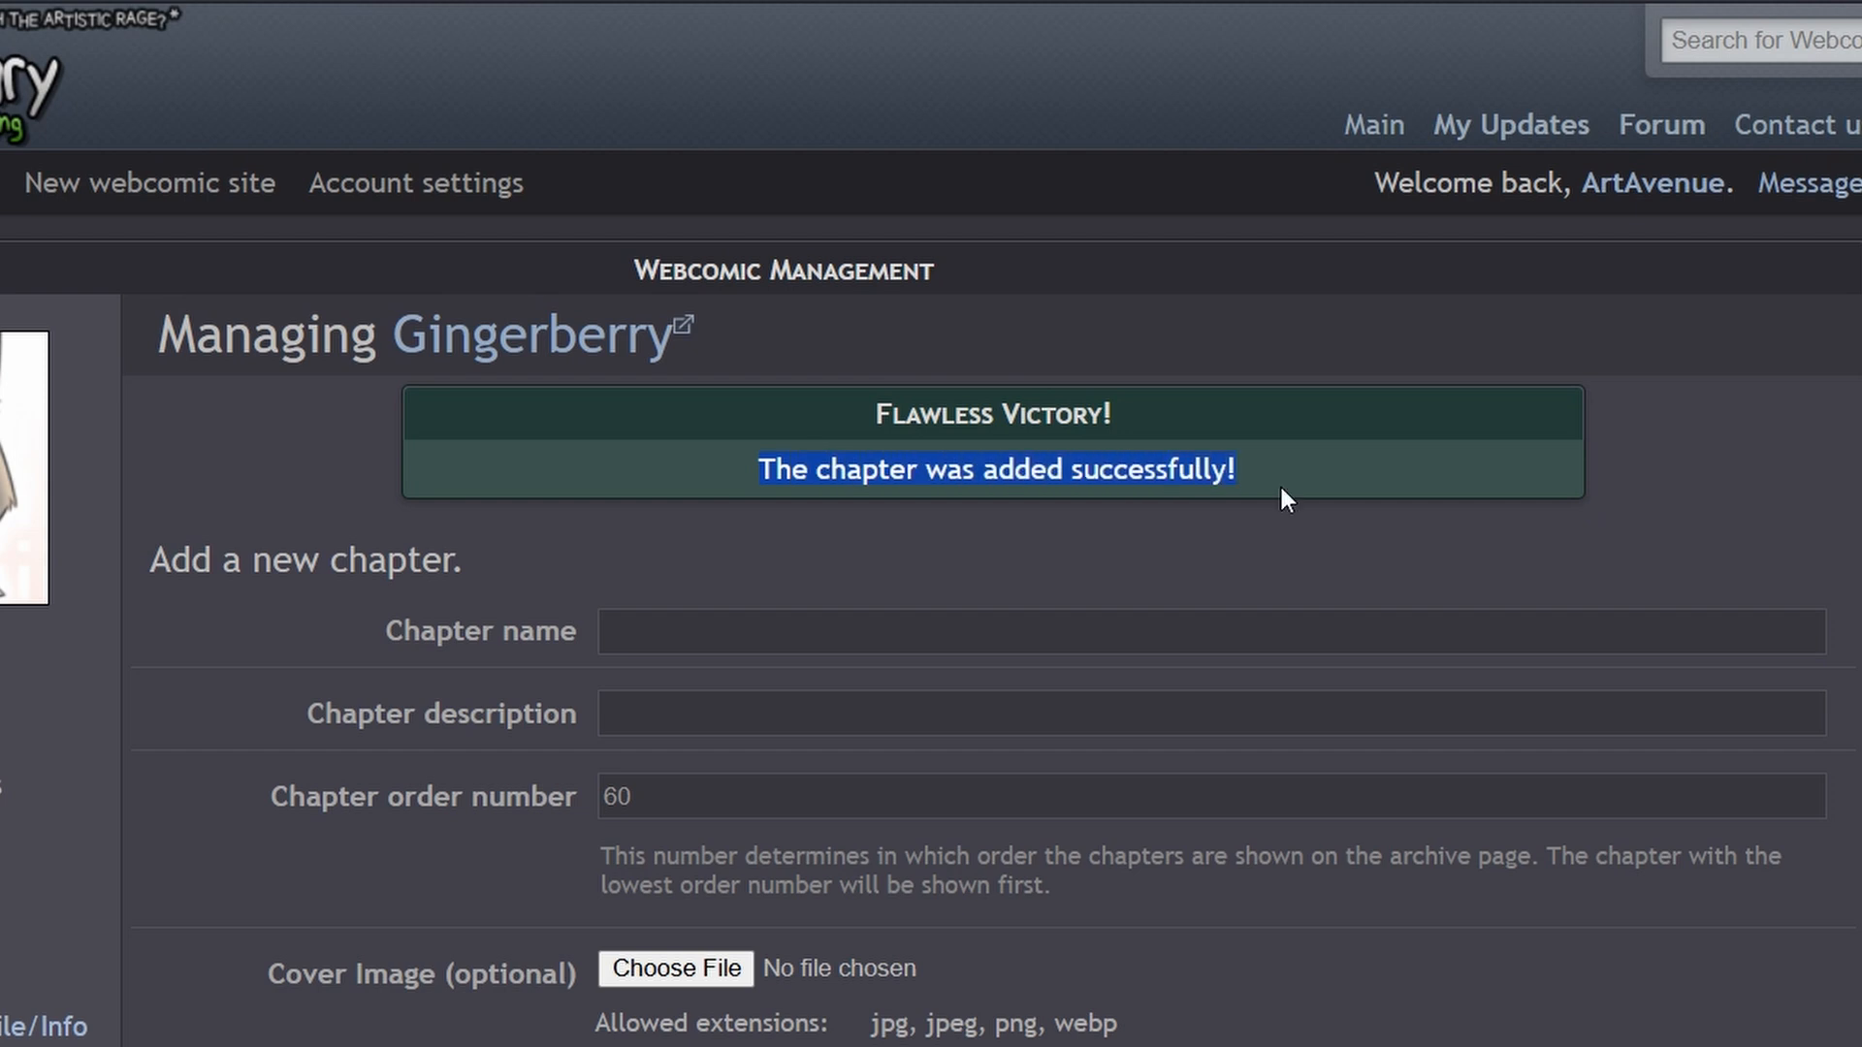
{"action": "scroll", "coordinate": [1066, 620], "scroll_direction": "down", "scroll_amount": 7}
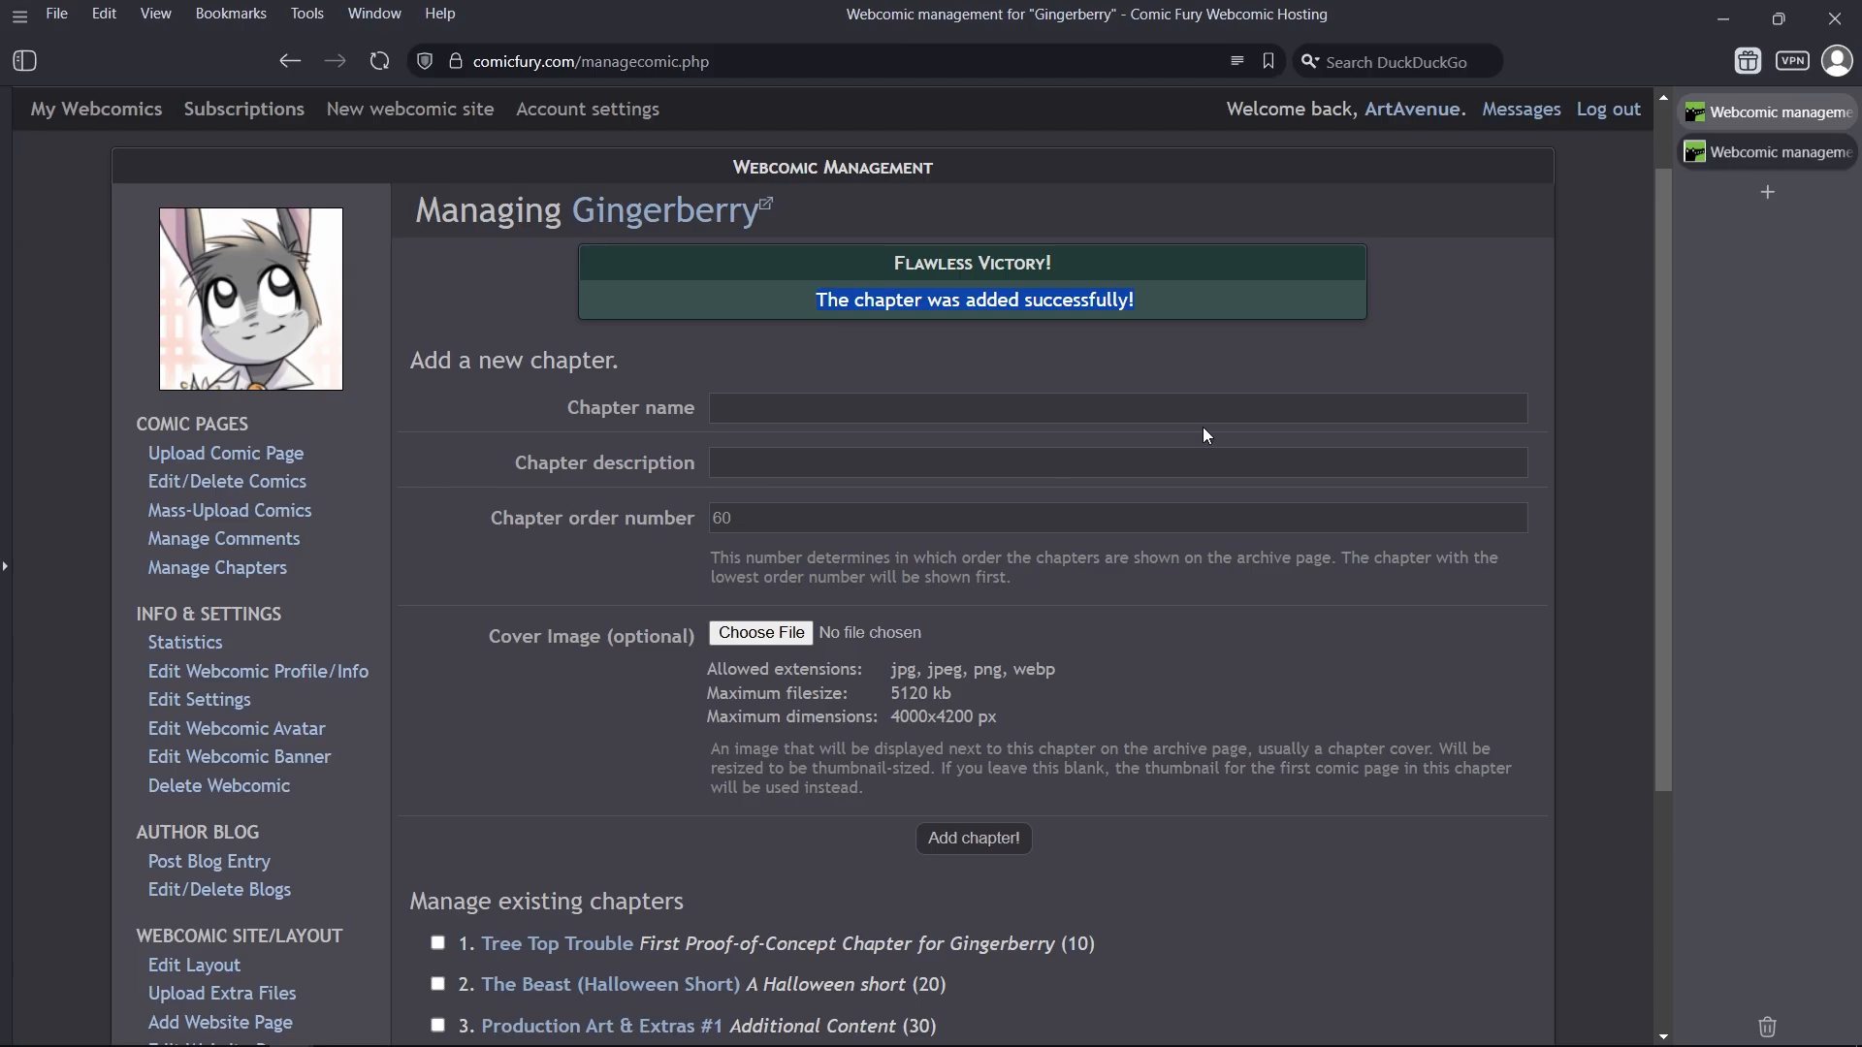
Step: Close the chapter management page and check the chapter choices on the comic page upload form
{"action": "left_click", "coordinate": [1844, 154]}
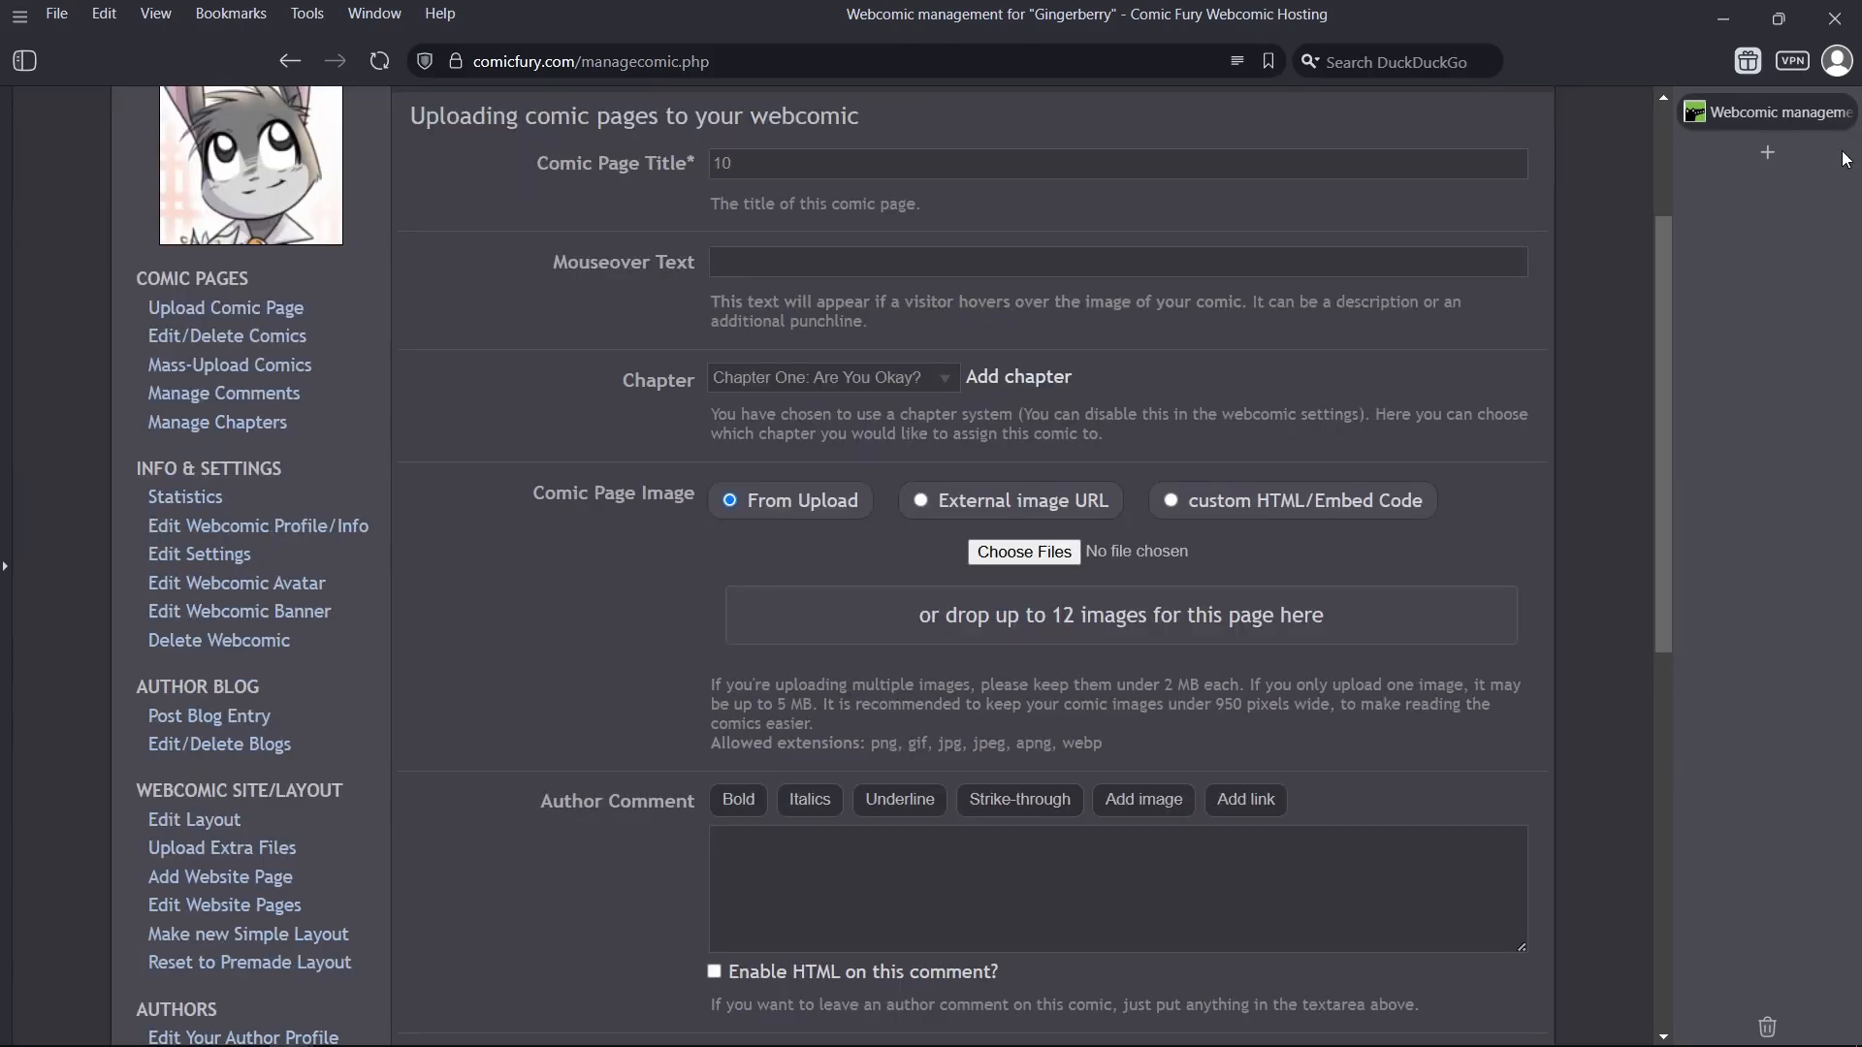
{"action": "left_click", "coordinate": [947, 382]}
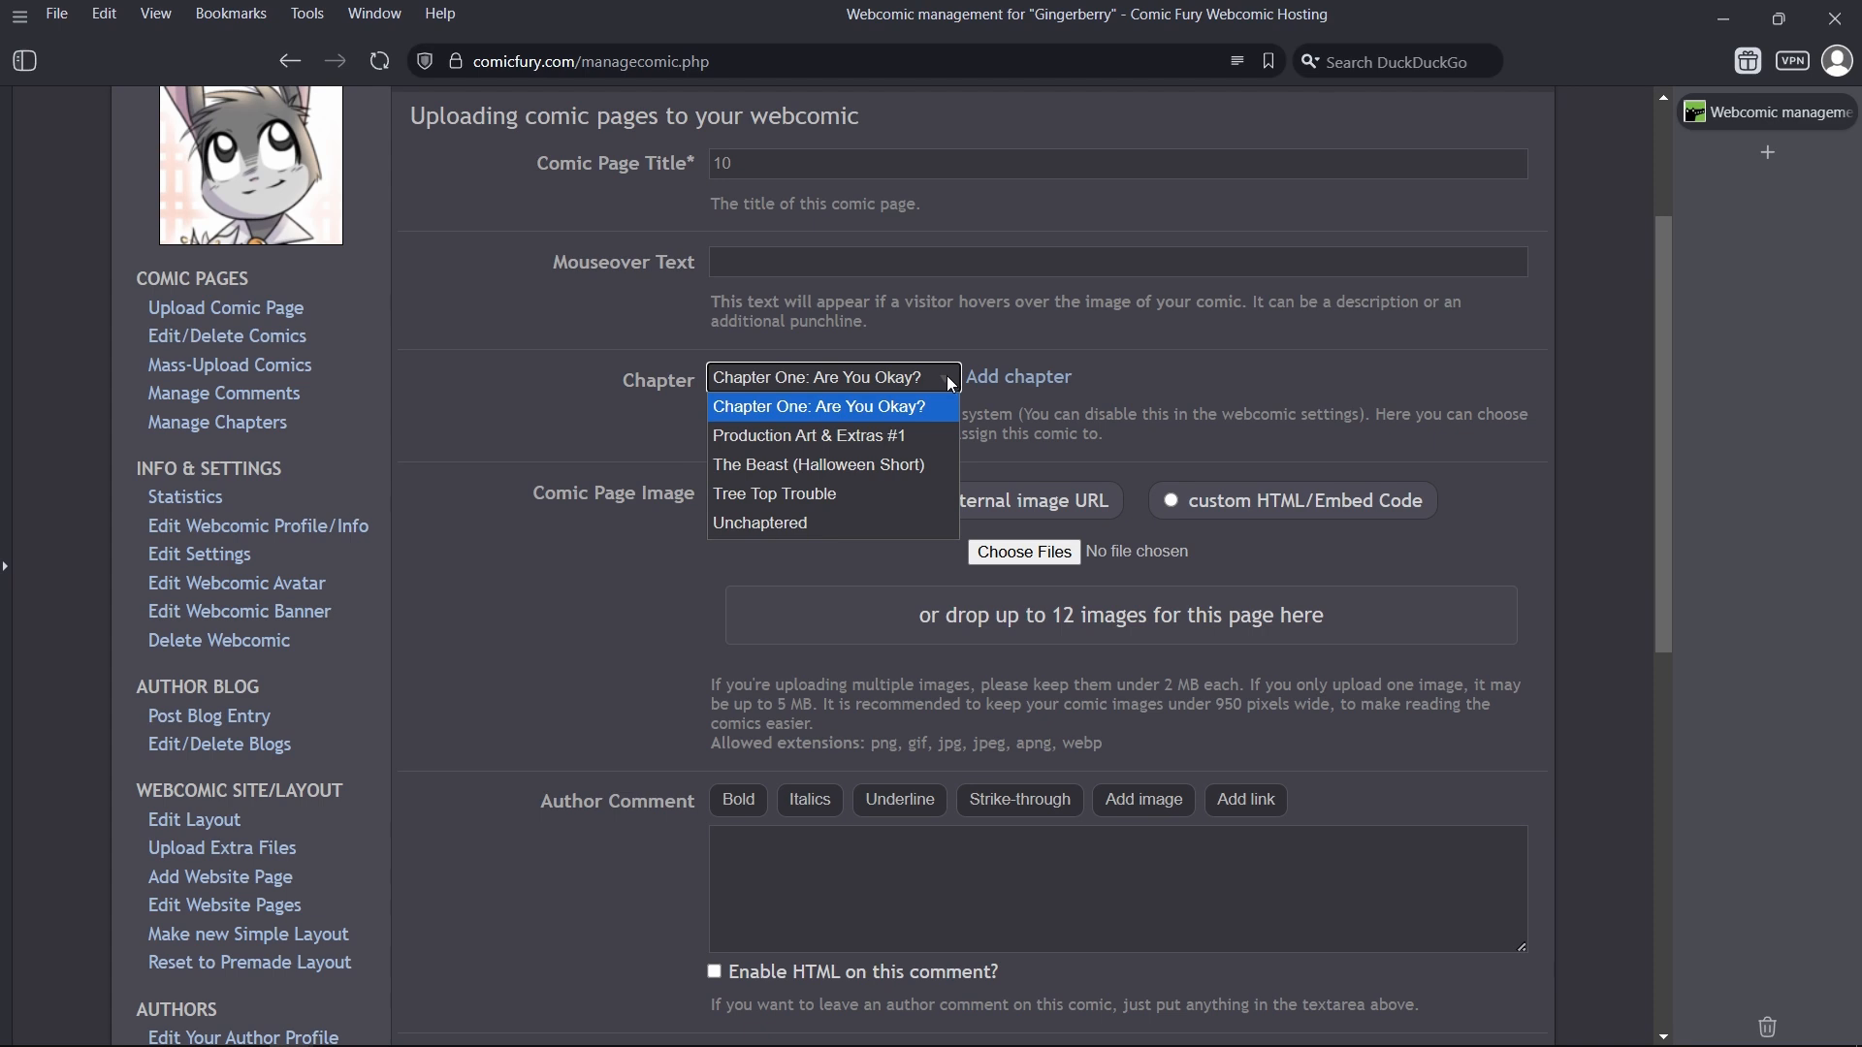
{"action": "left_click", "coordinate": [631, 398]}
{"action": "scroll", "coordinate": [663, 399], "scroll_direction": "up", "scroll_amount": 2}
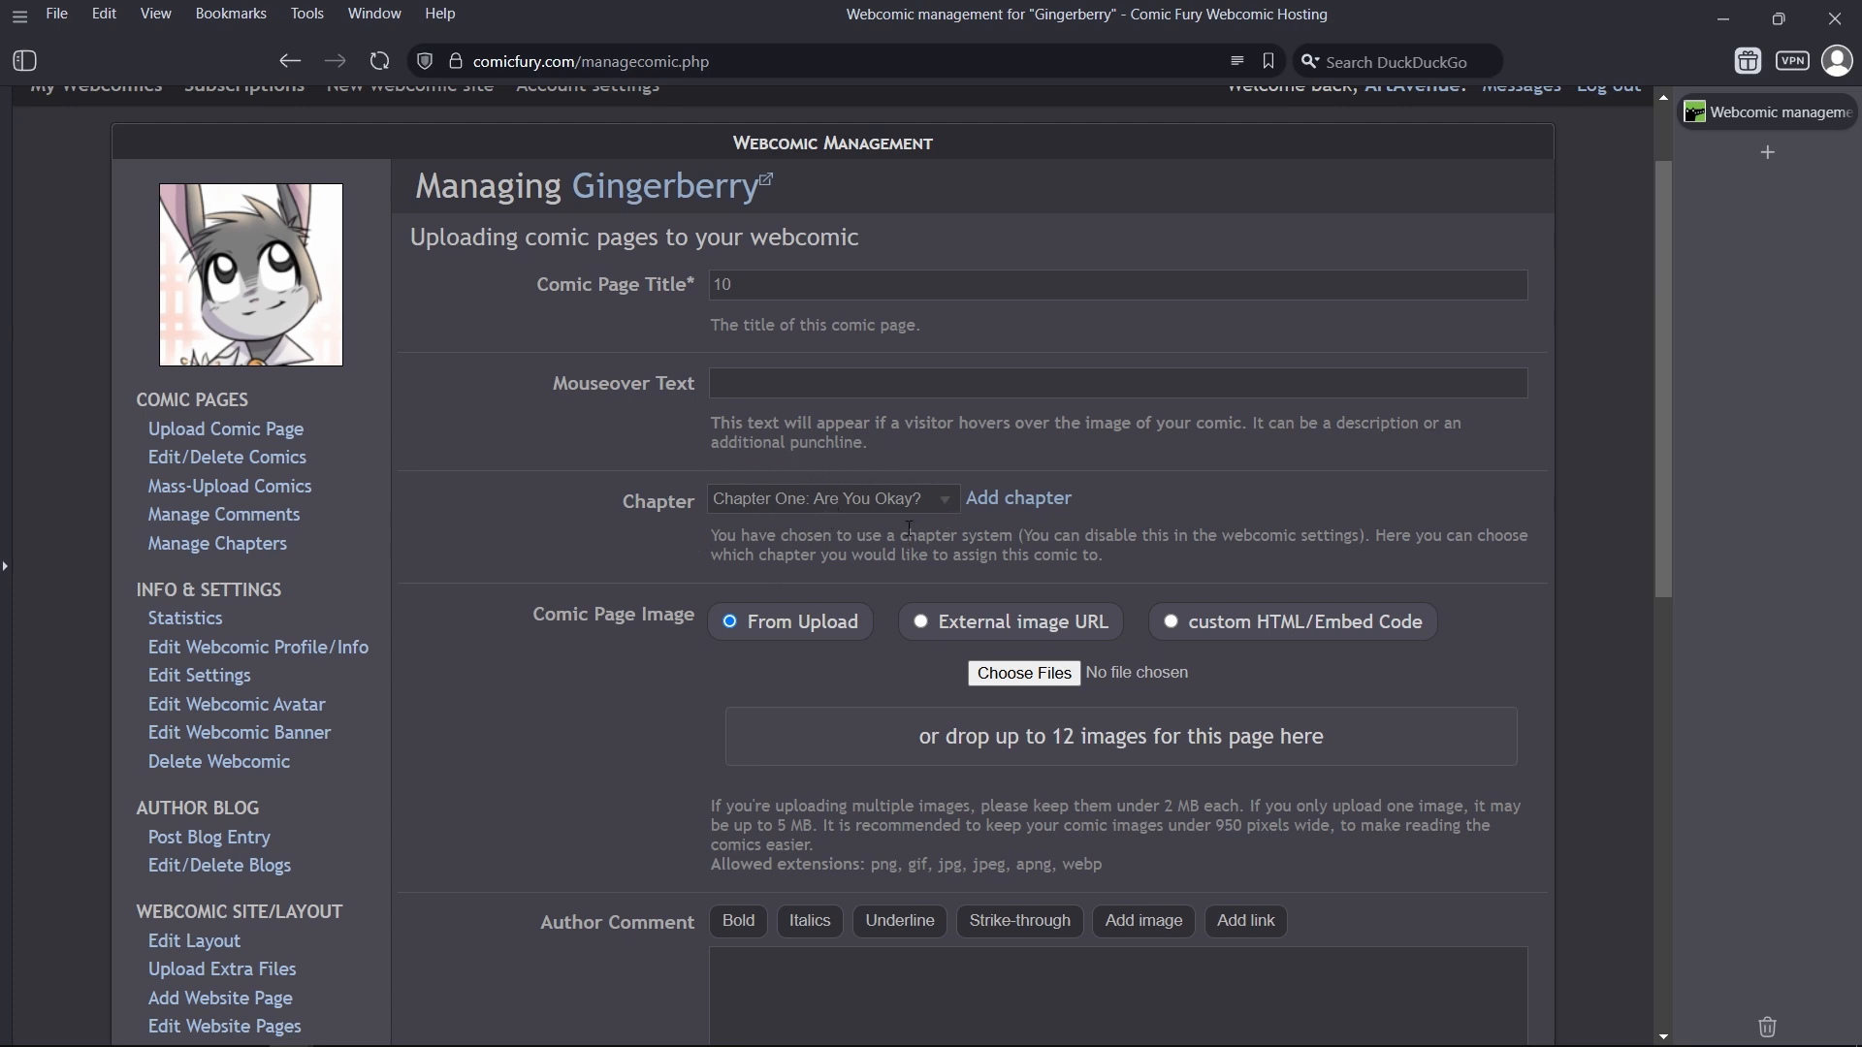
Step: Examine the comic page image options, including the limit on images per page and the file size guidelines
{"action": "scroll", "coordinate": [810, 545], "scroll_direction": "down", "scroll_amount": 2}
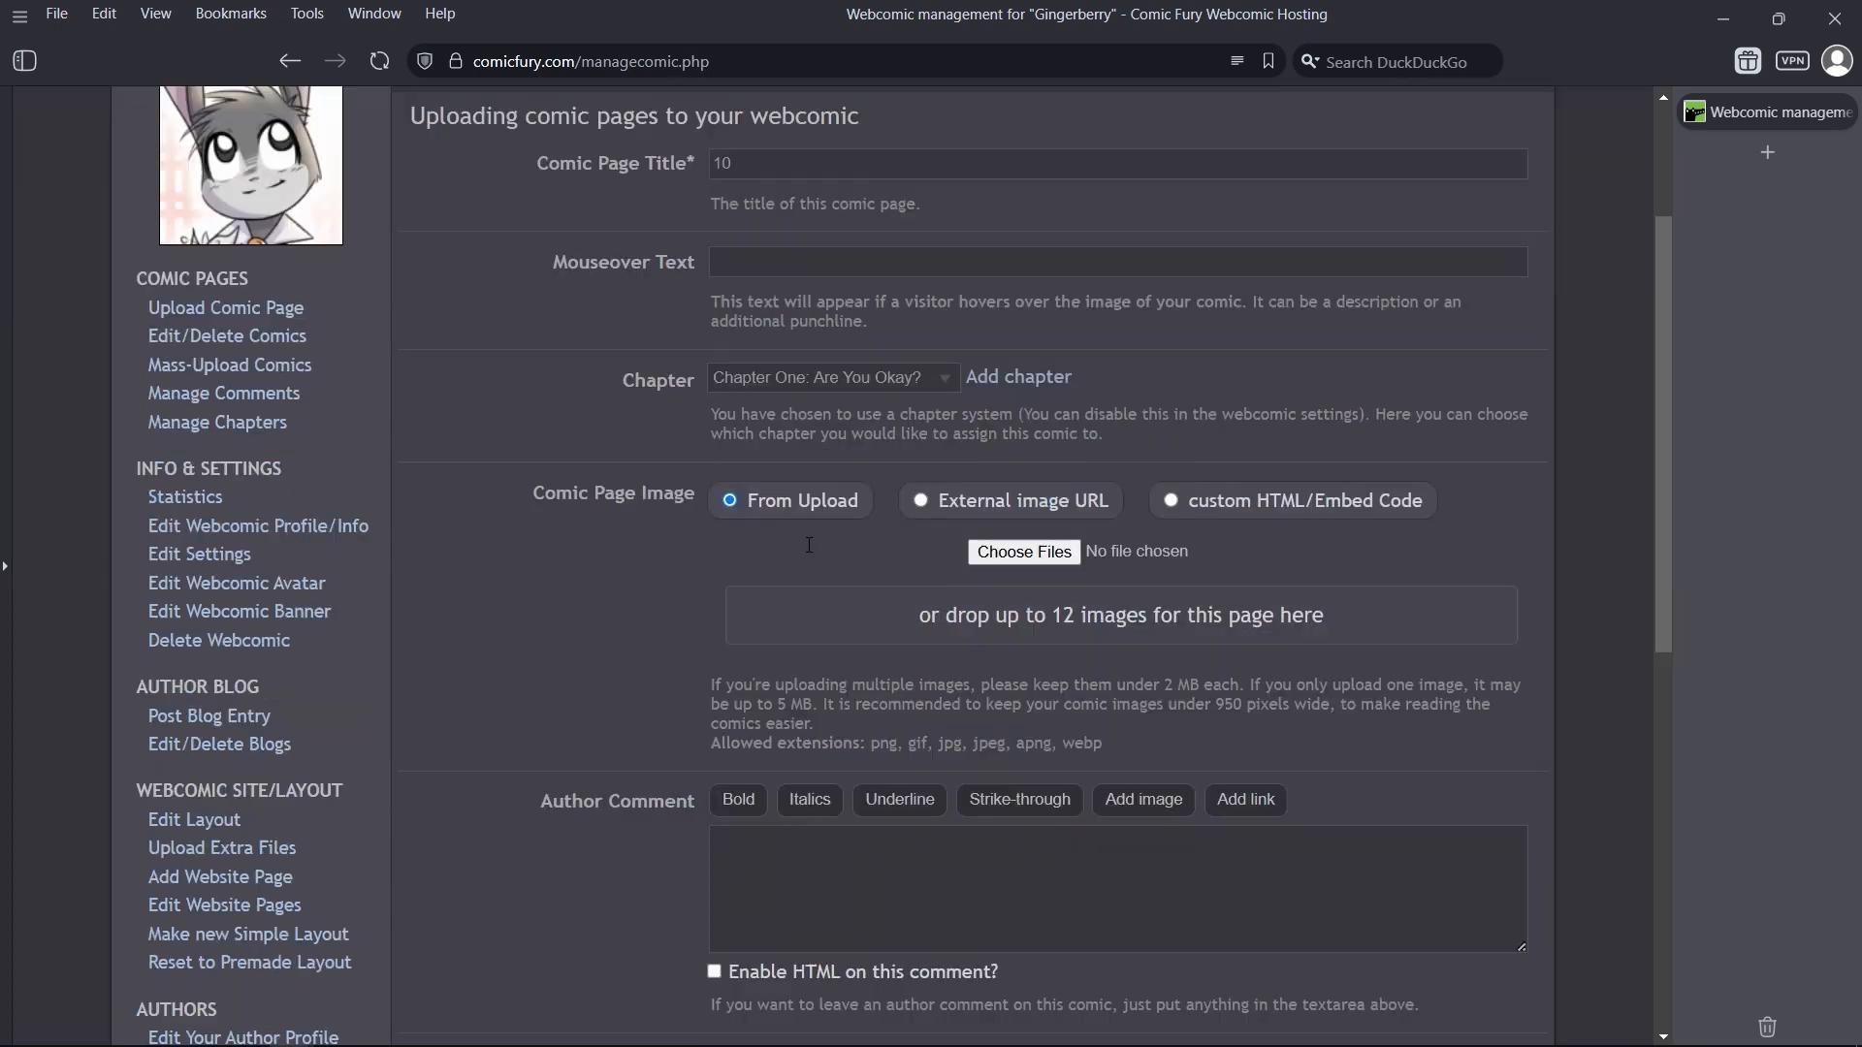
{"action": "scroll", "coordinate": [801, 550], "scroll_direction": "down", "scroll_amount": 2}
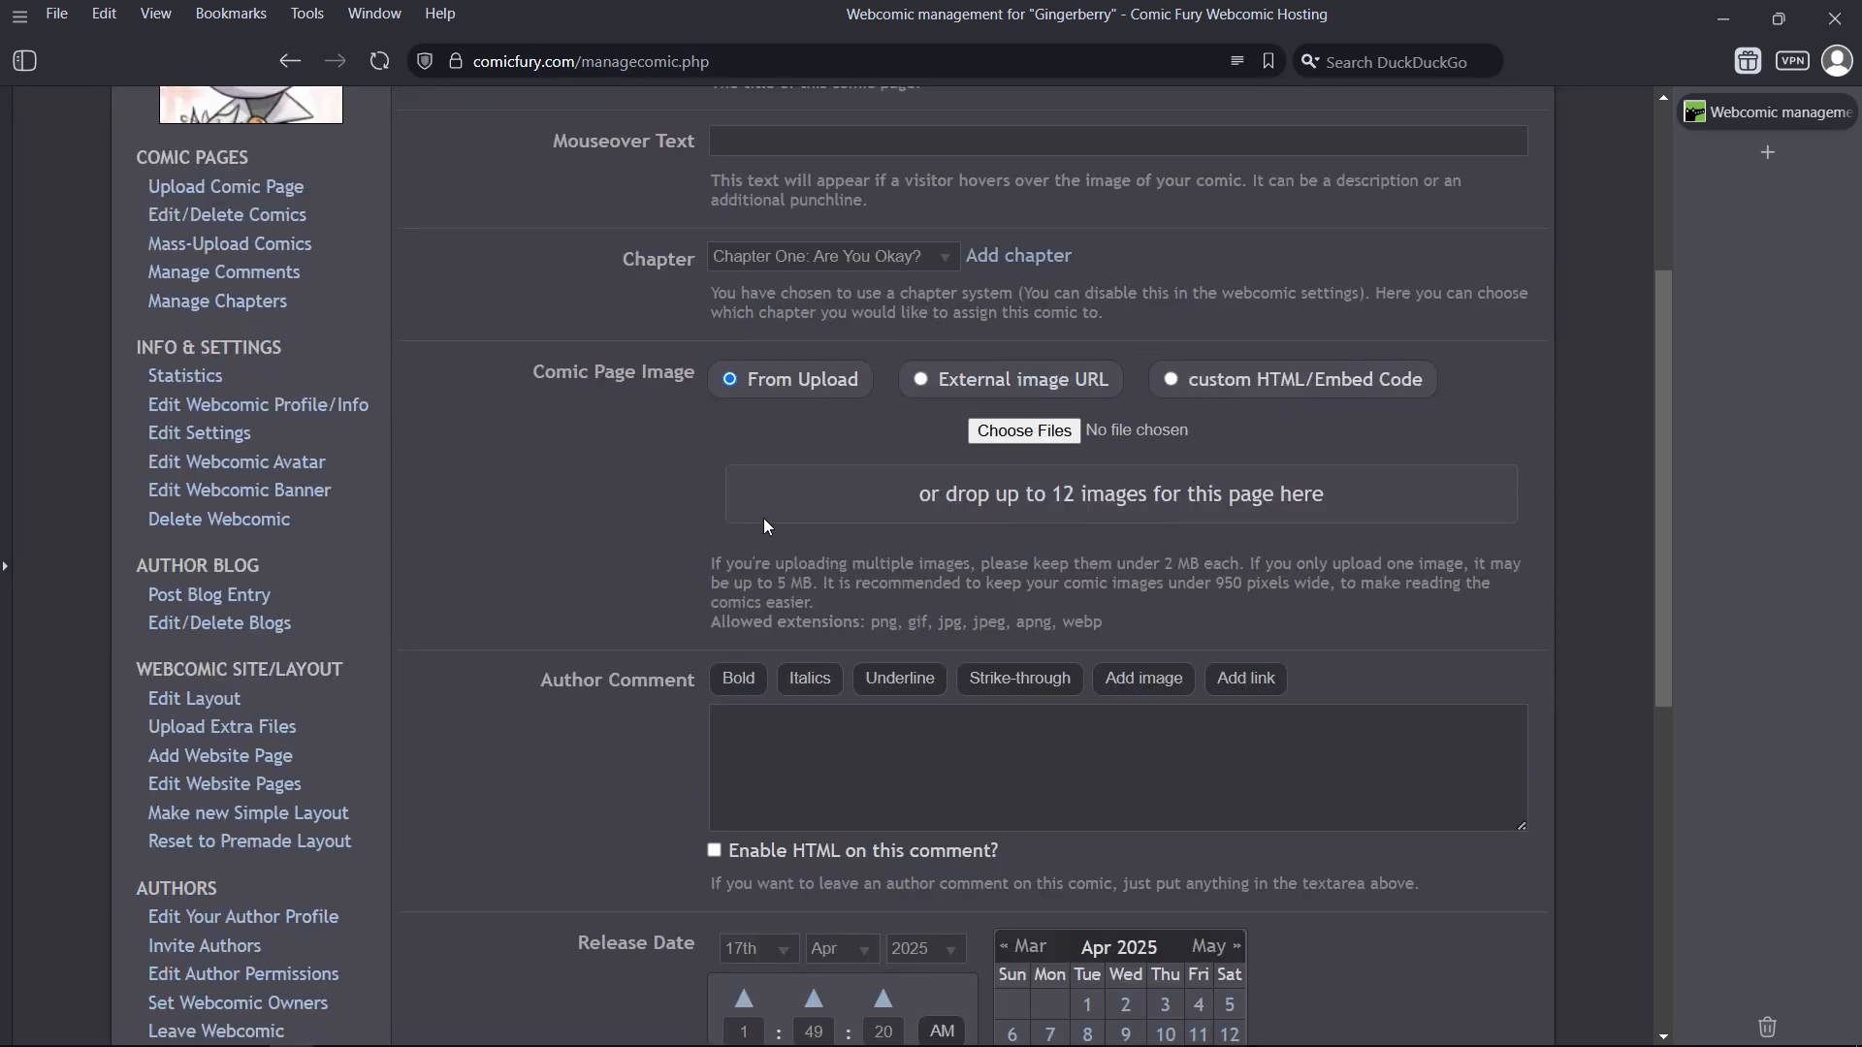
{"action": "scroll", "coordinate": [1164, 524], "scroll_direction": "down", "scroll_amount": 2}
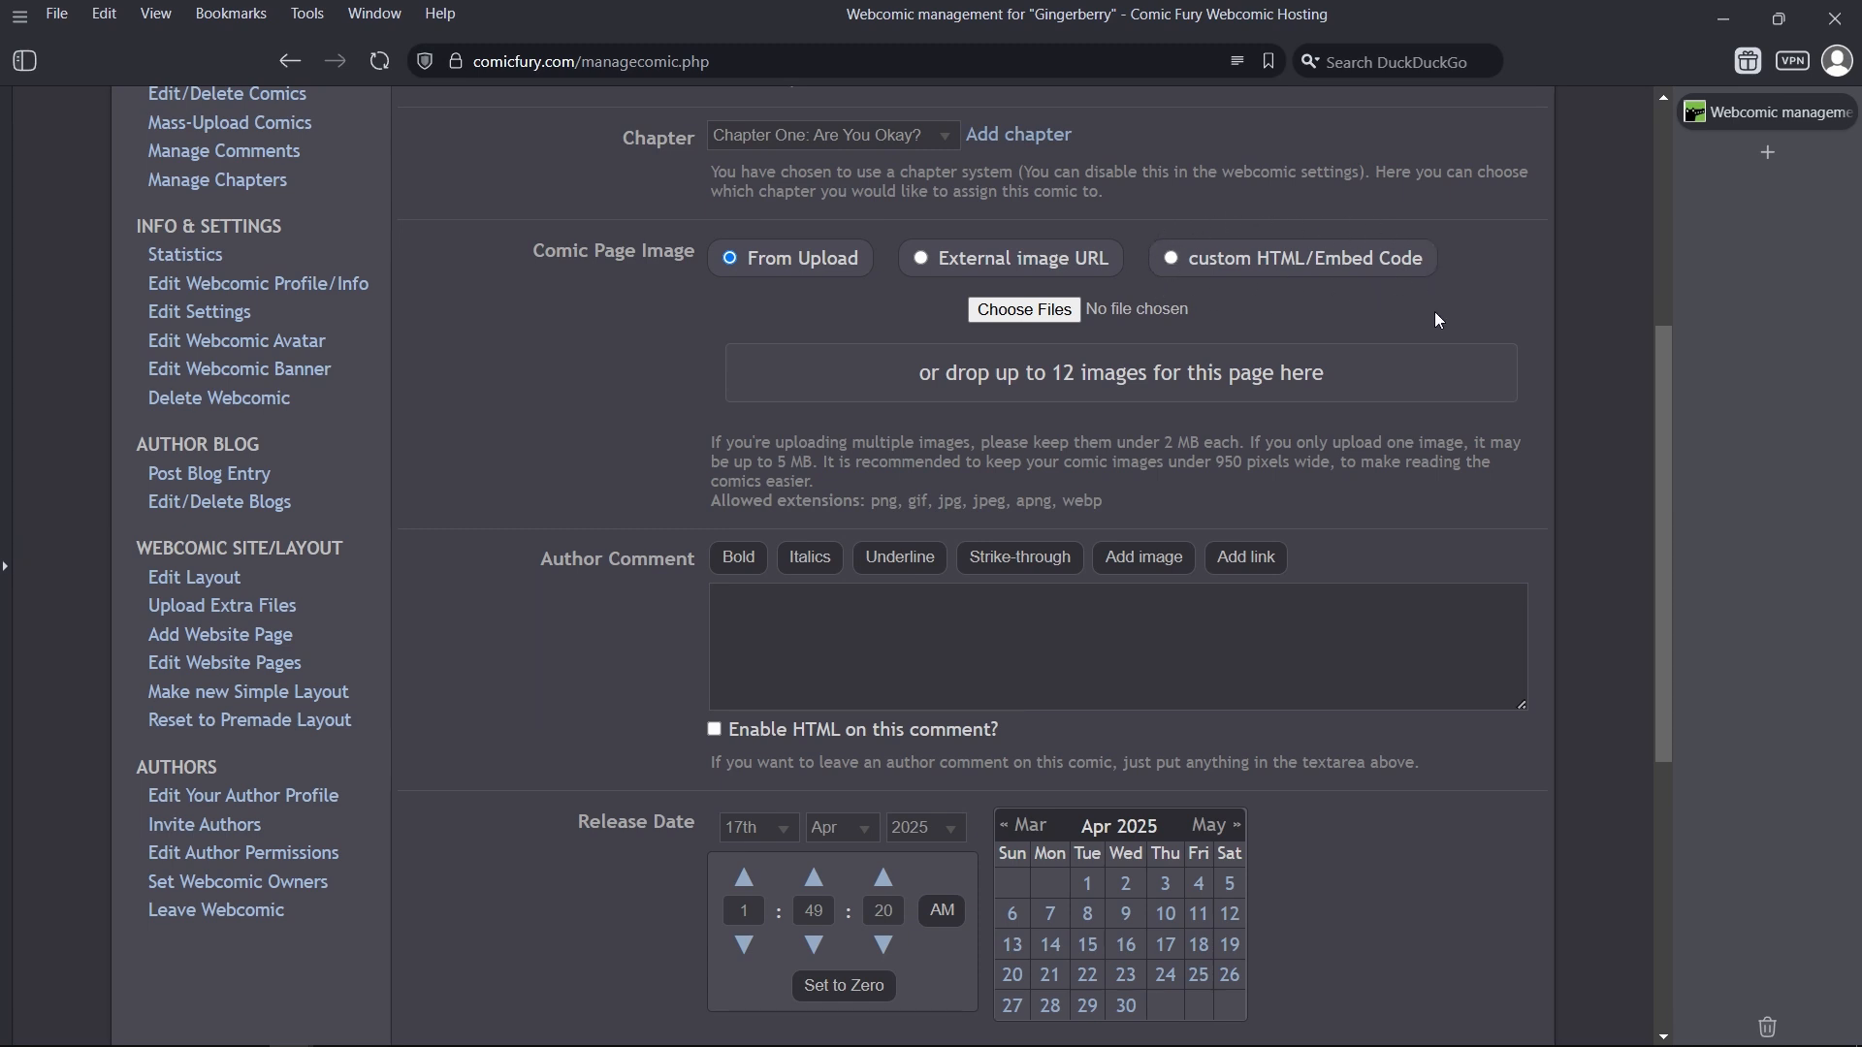
{"action": "left_click_drag", "start_coordinate": [948, 375], "coordinate": [1324, 373]}
{"action": "left_click", "coordinate": [1342, 380]}
{"action": "left_click_drag", "start_coordinate": [915, 377], "coordinate": [1254, 365]}
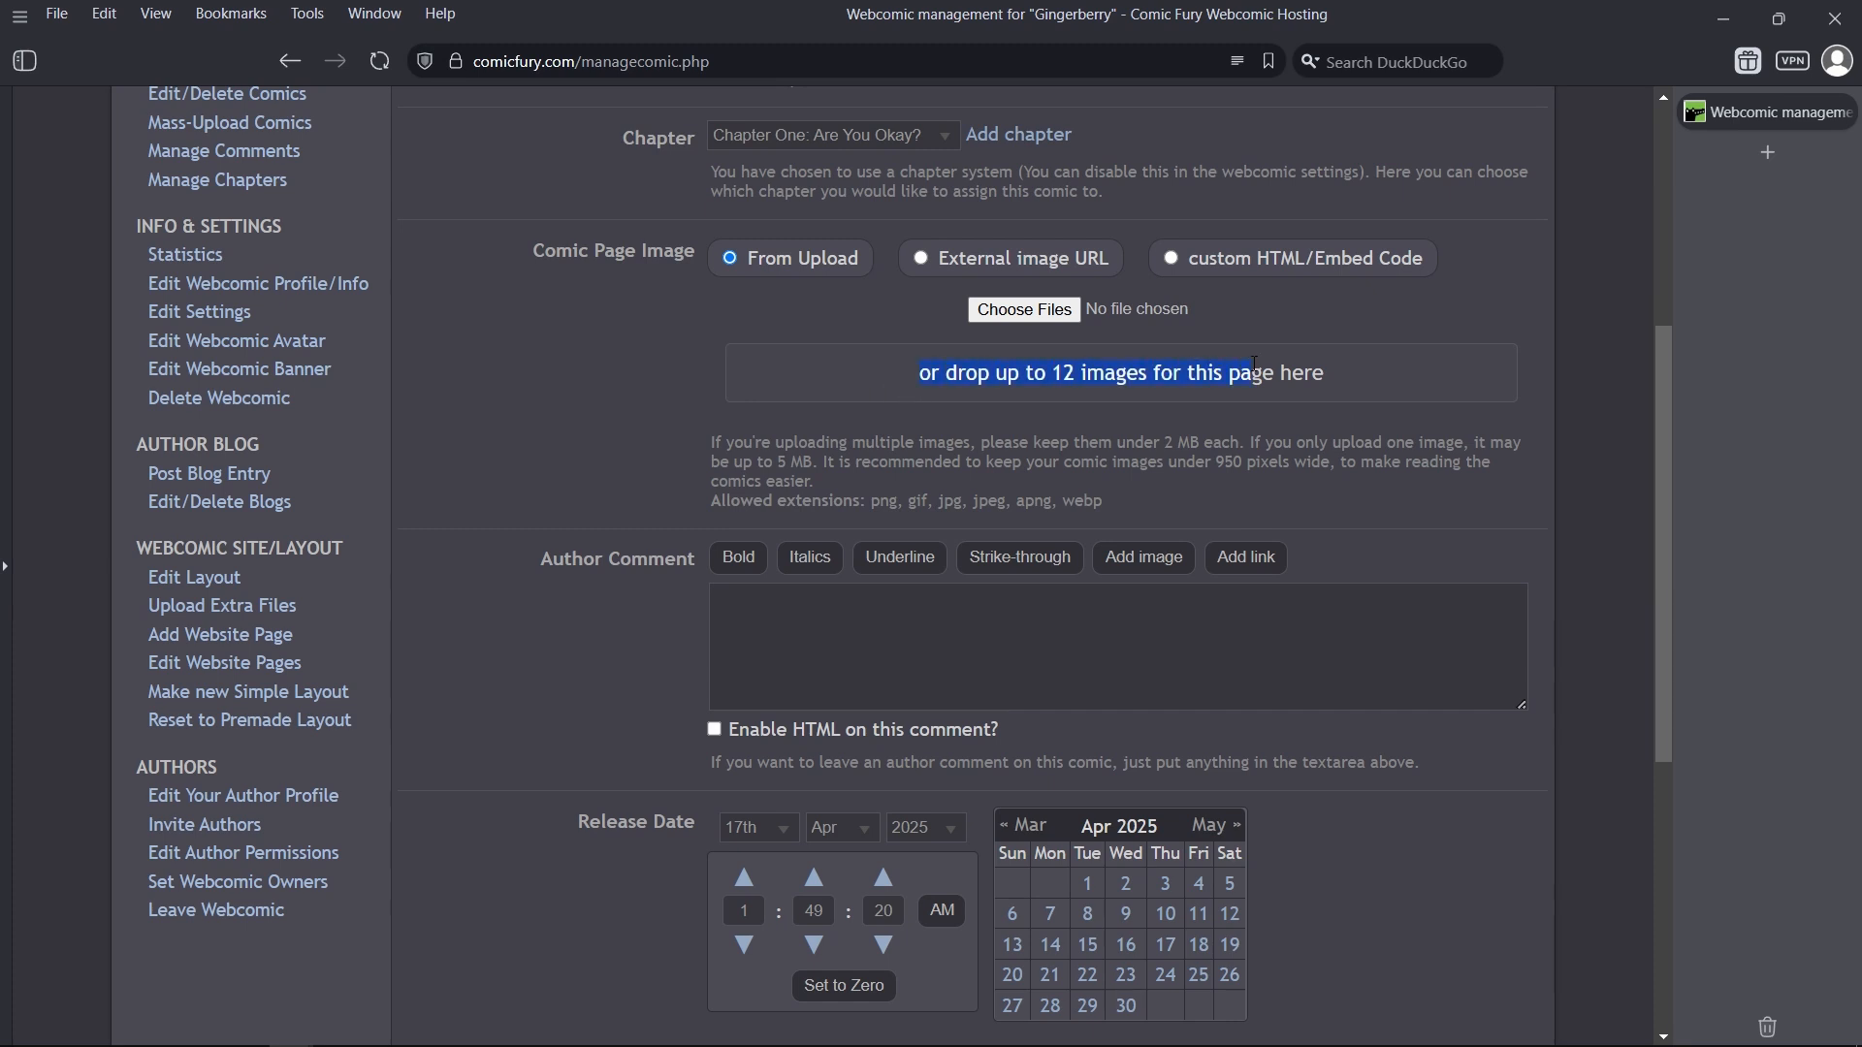
{"action": "left_click", "coordinate": [1125, 386]}
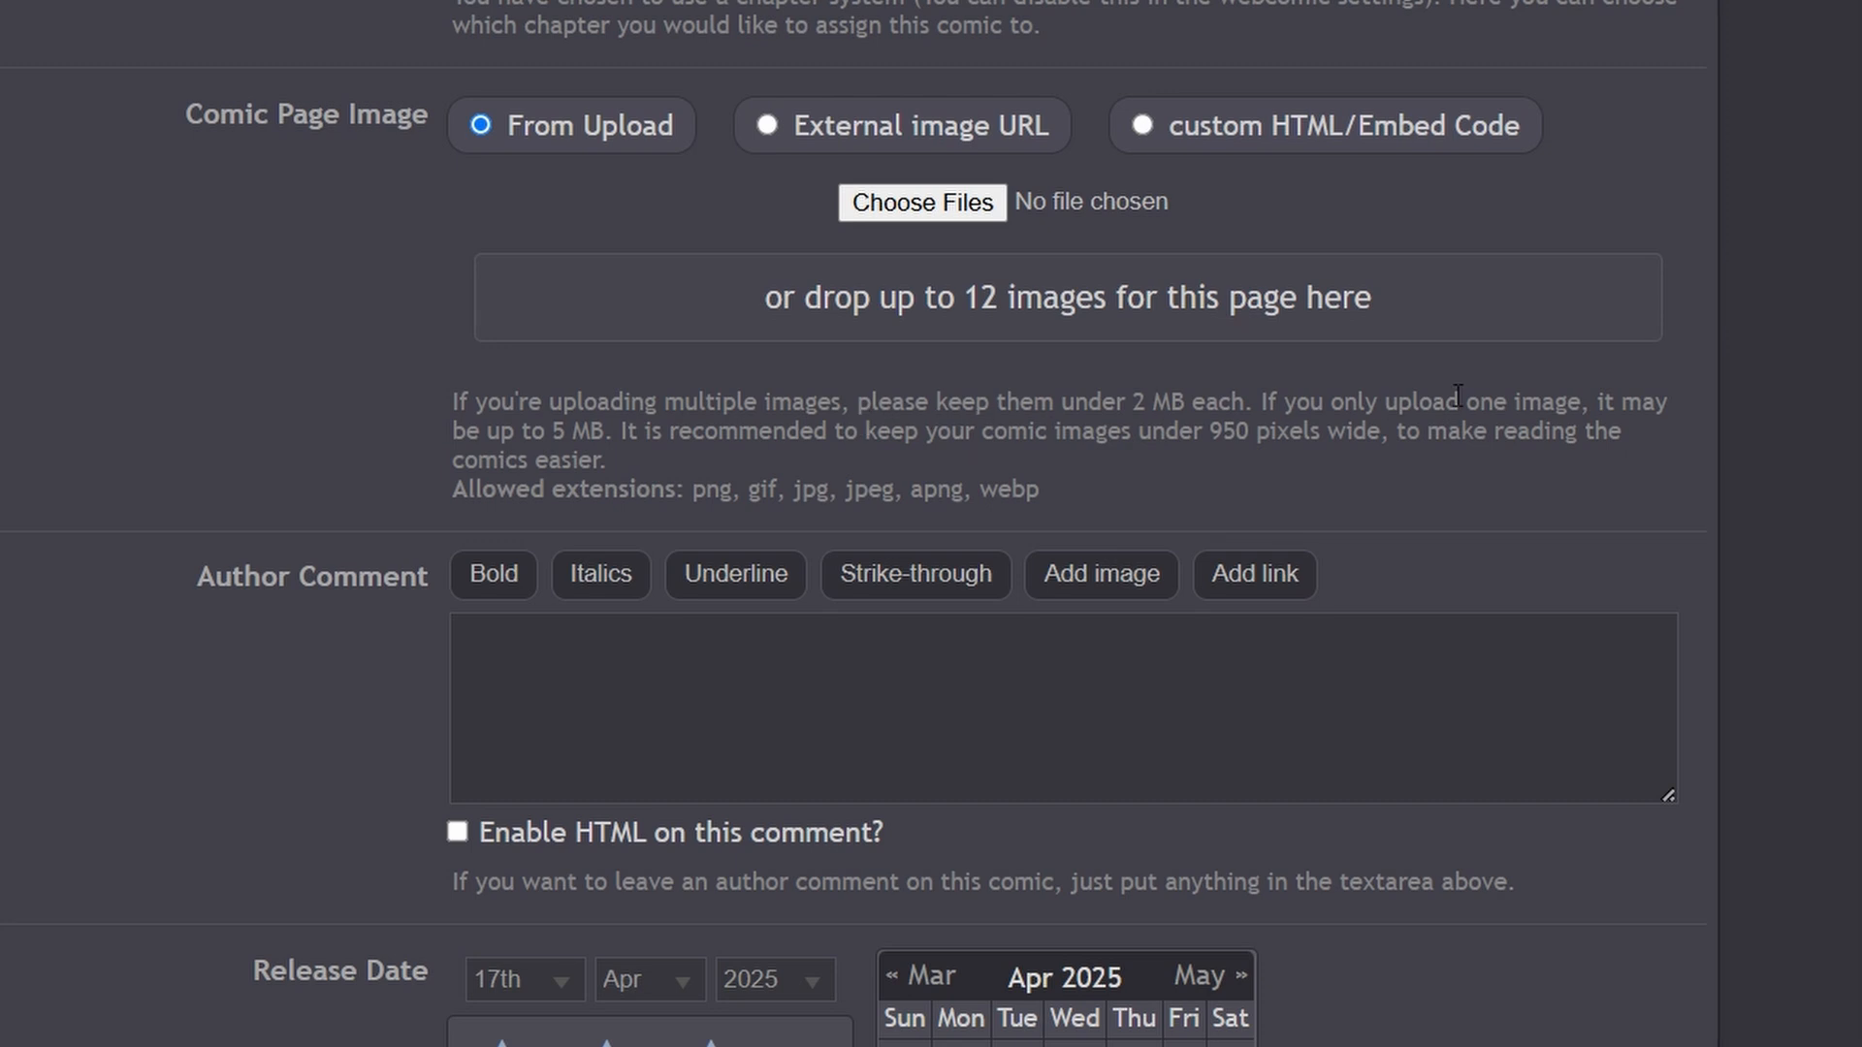
{"action": "left_click_drag", "start_coordinate": [480, 438], "coordinate": [595, 427]}
{"action": "left_click", "coordinate": [607, 438]}
{"action": "left_click", "coordinate": [963, 419]}
{"action": "left_click_drag", "start_coordinate": [1059, 399], "coordinate": [1246, 400]}
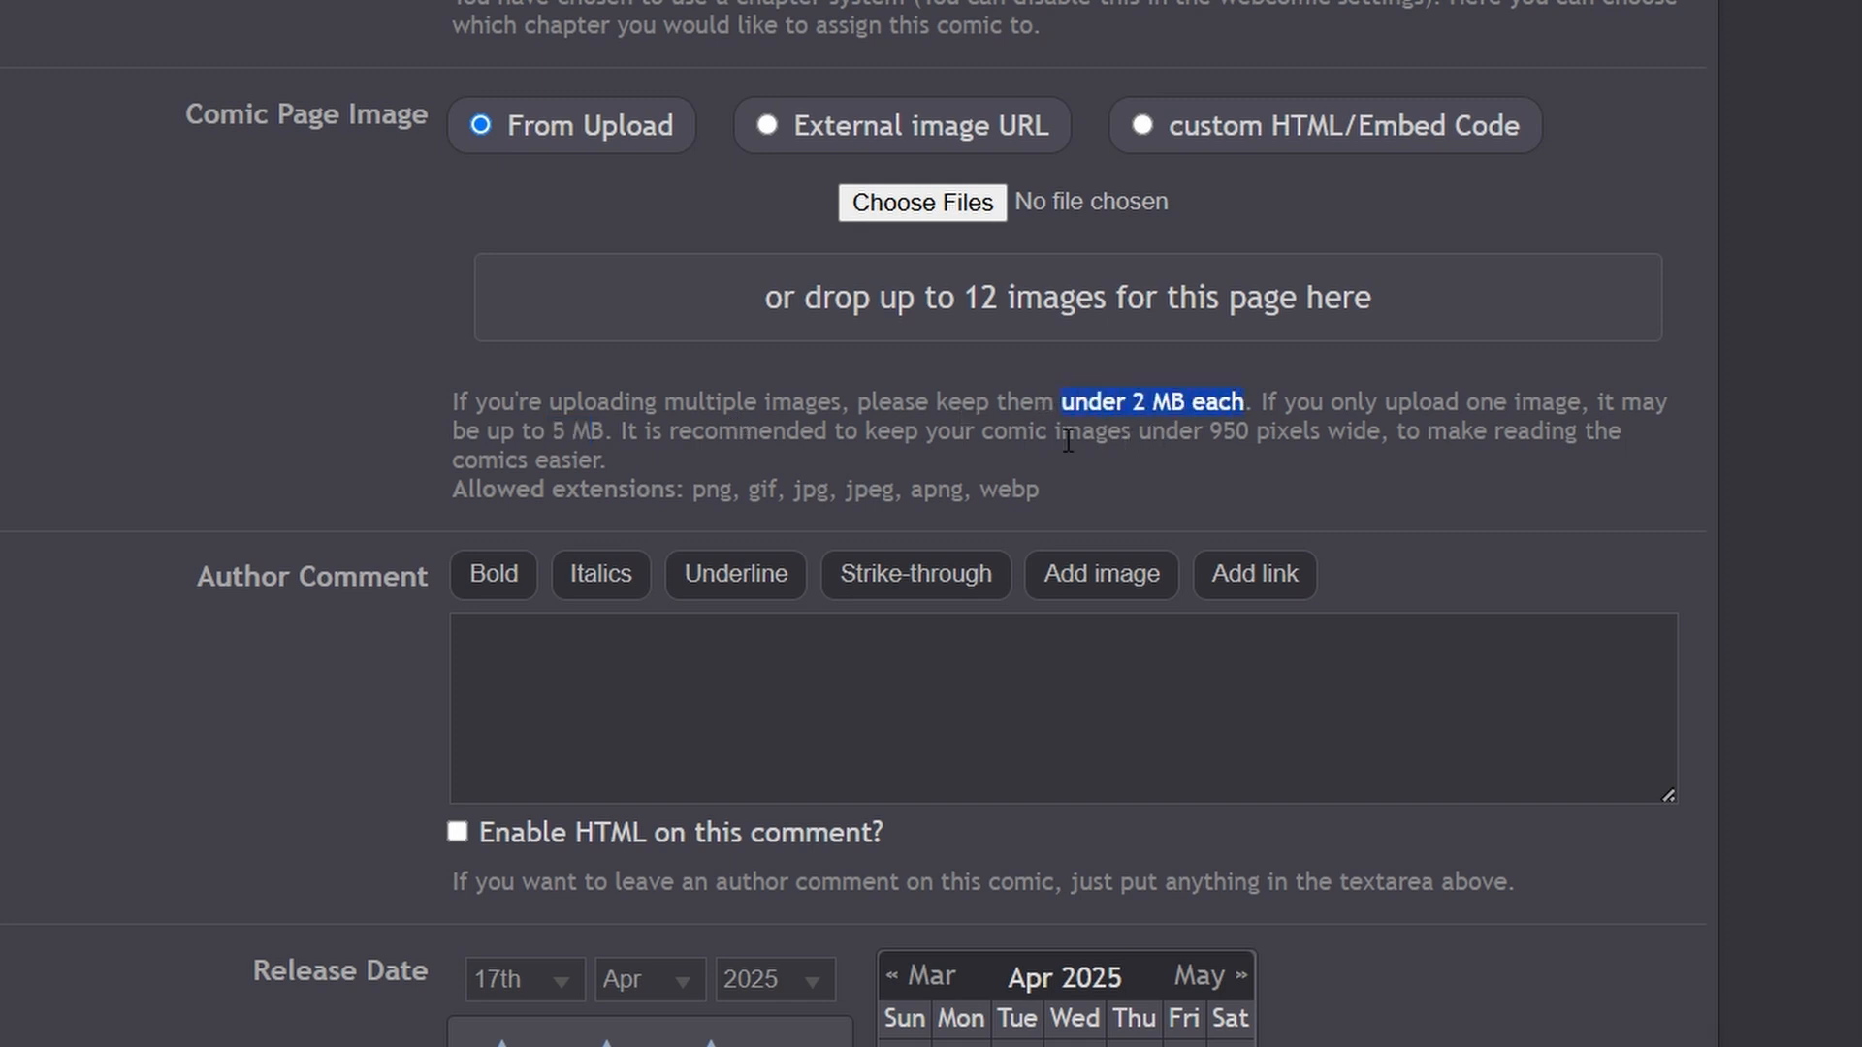
Step: Examine the guidelines for the maximum size of a single comic page image and the recommended image width in pixels
{"action": "left_click", "coordinate": [680, 429]}
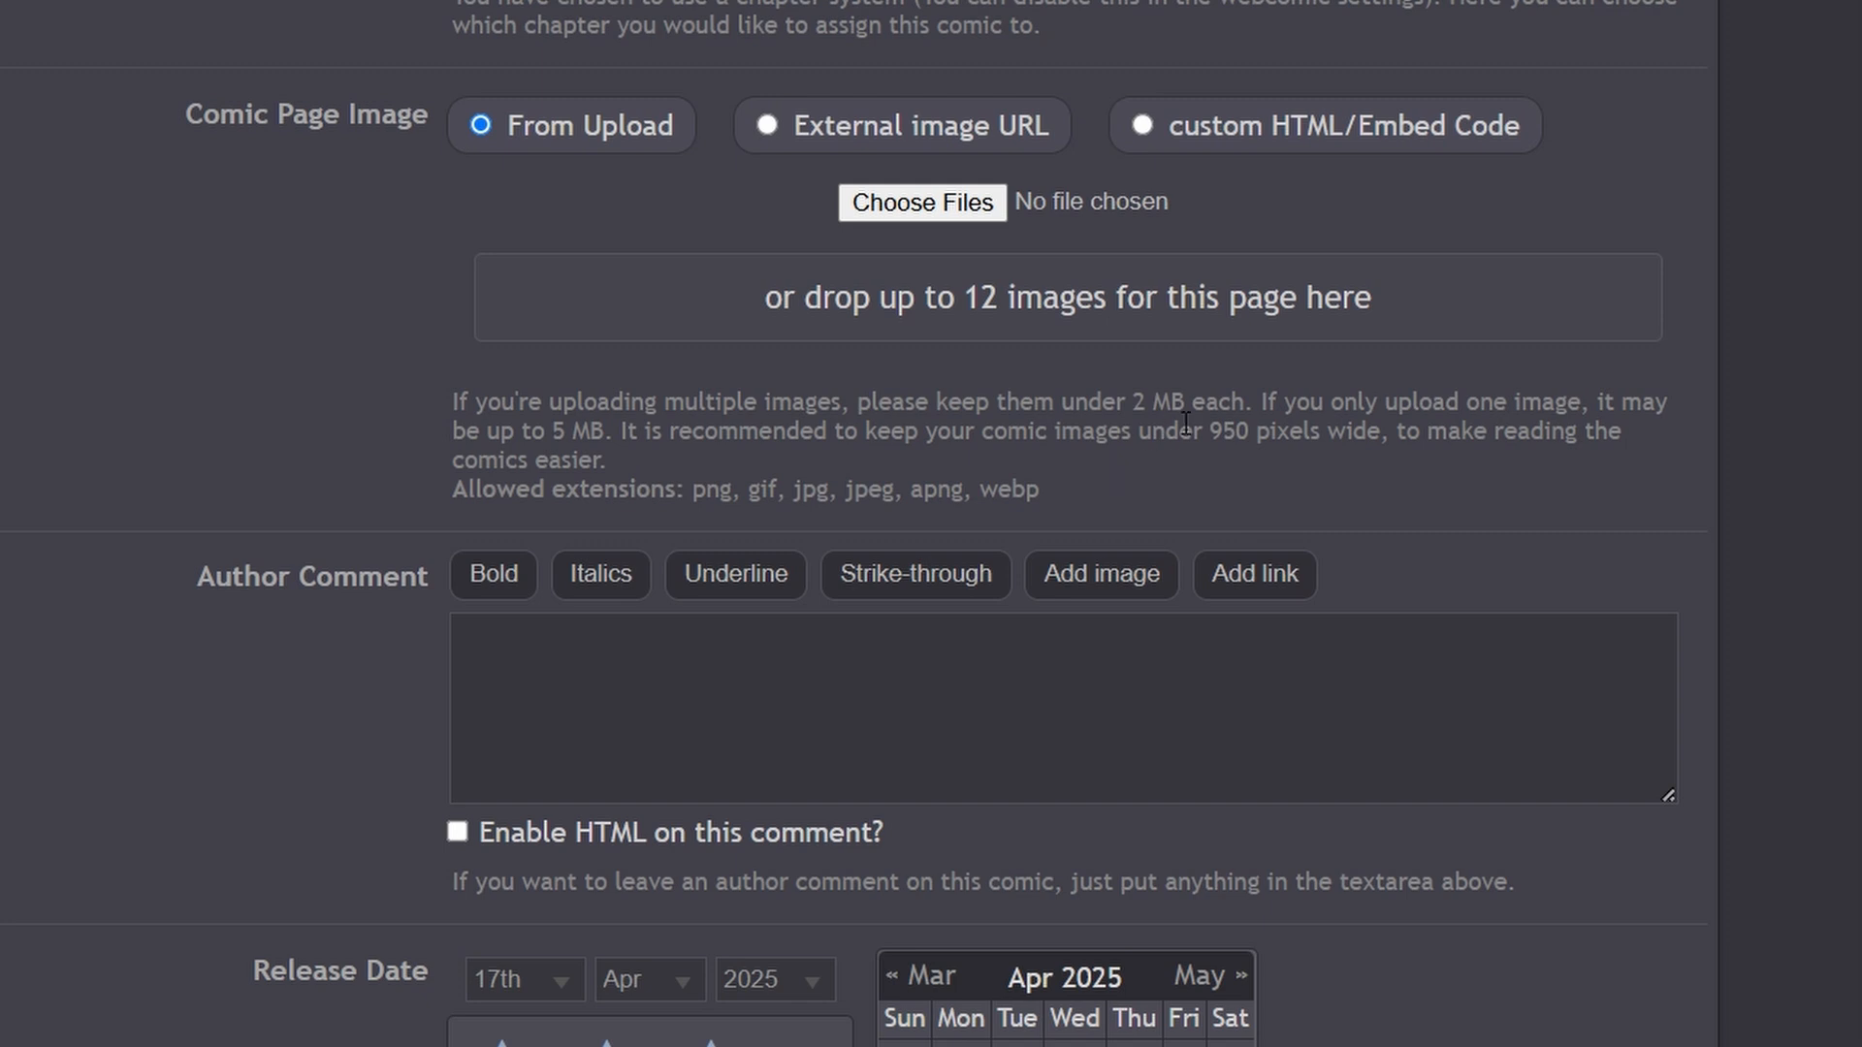
{"action": "left_click_drag", "start_coordinate": [711, 428], "coordinate": [1431, 433]}
{"action": "left_click", "coordinate": [1432, 433]}
{"action": "left_click_drag", "start_coordinate": [1210, 430], "coordinate": [1379, 432]}
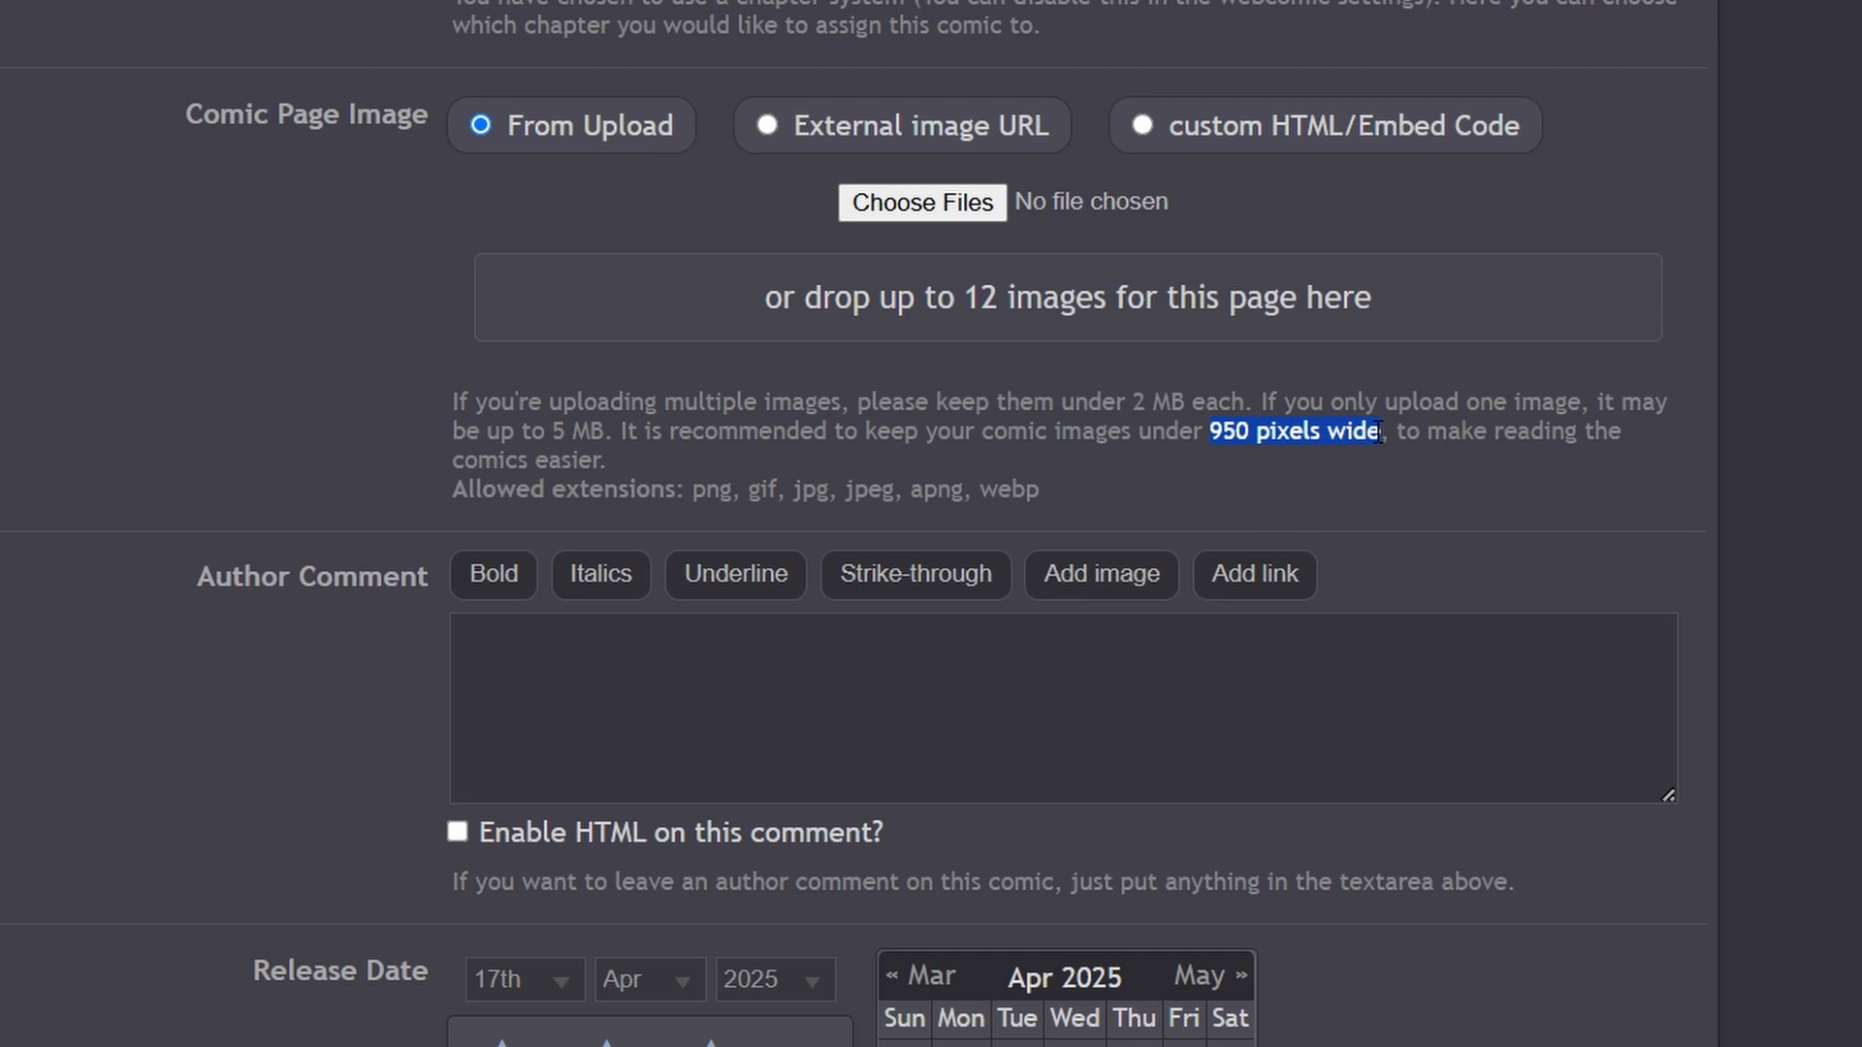
{"action": "left_click_drag", "start_coordinate": [1379, 432], "coordinate": [1393, 433]}
{"action": "left_click", "coordinate": [1136, 438]}
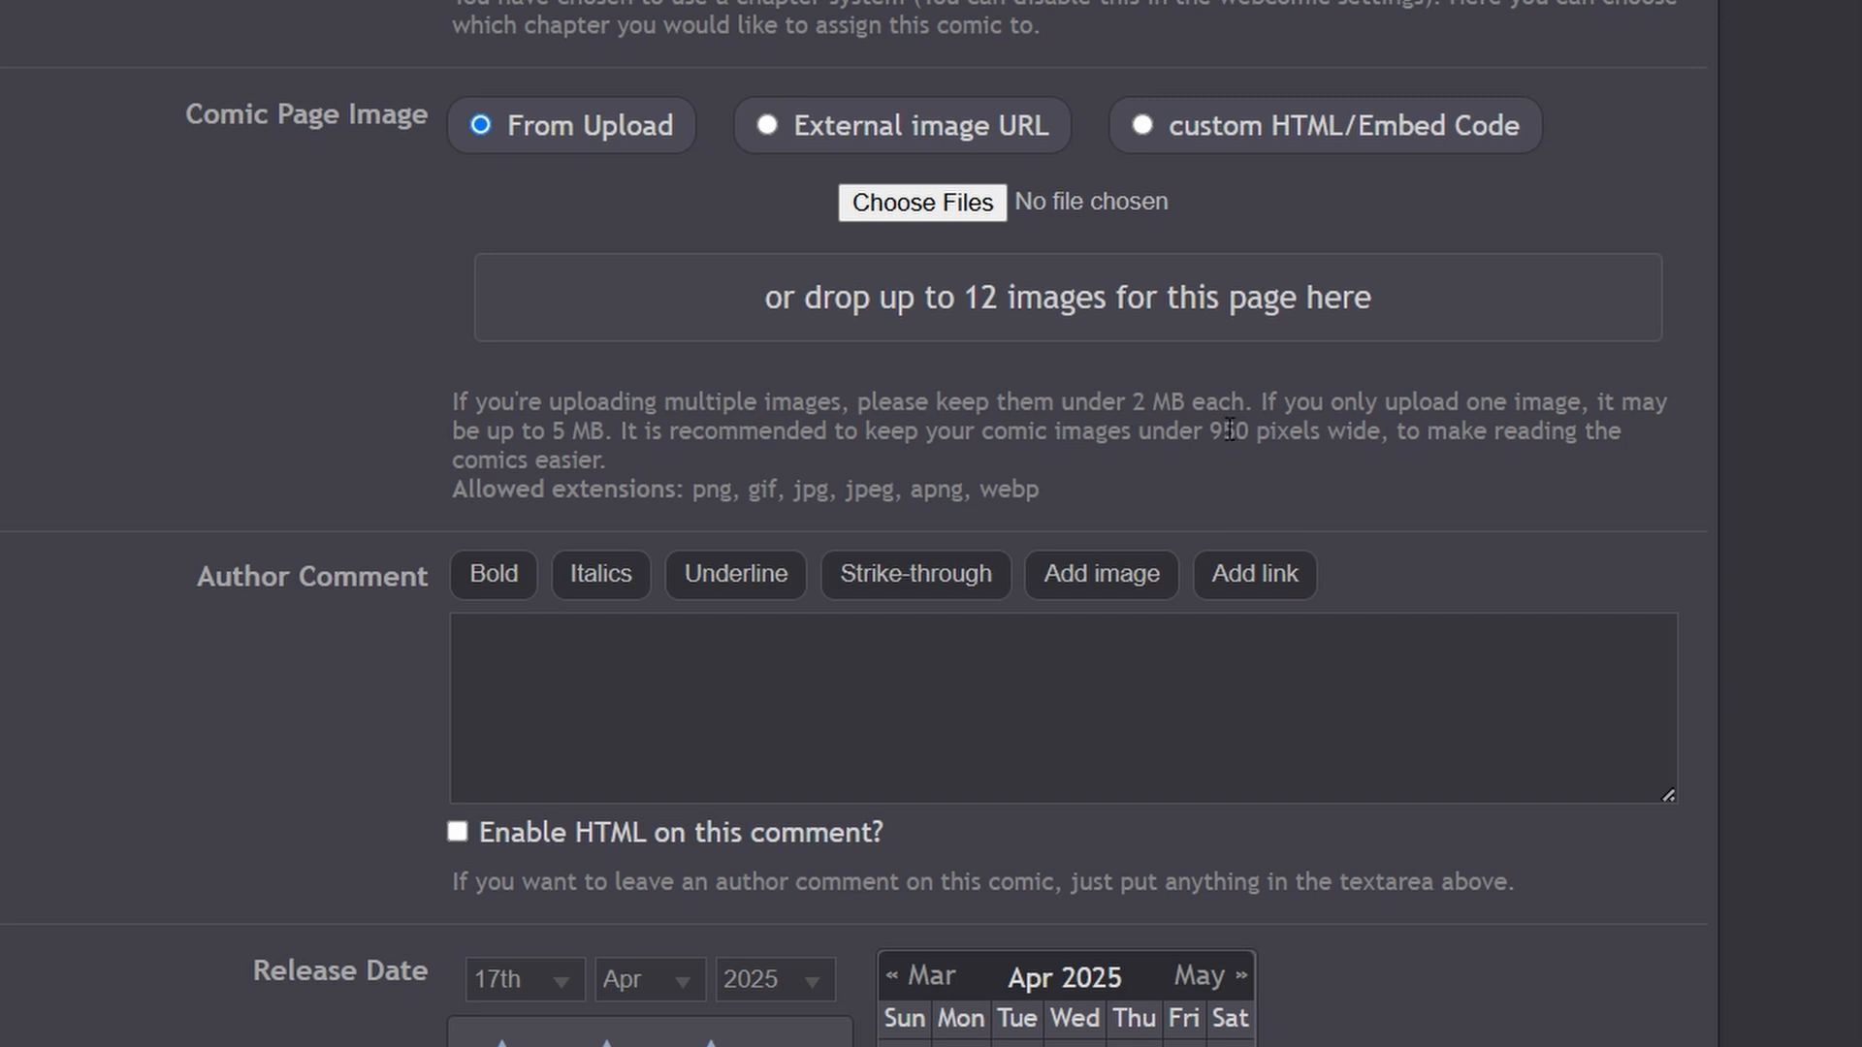
{"action": "left_click_drag", "start_coordinate": [1211, 430], "coordinate": [1303, 418]}
{"action": "left_click", "coordinate": [1286, 427]}
{"action": "left_click_drag", "start_coordinate": [1210, 438], "coordinate": [1260, 440]}
{"action": "left_click", "coordinate": [1152, 417]}
{"action": "scroll", "coordinate": [1044, 434], "scroll_direction": "up", "scroll_amount": 2}
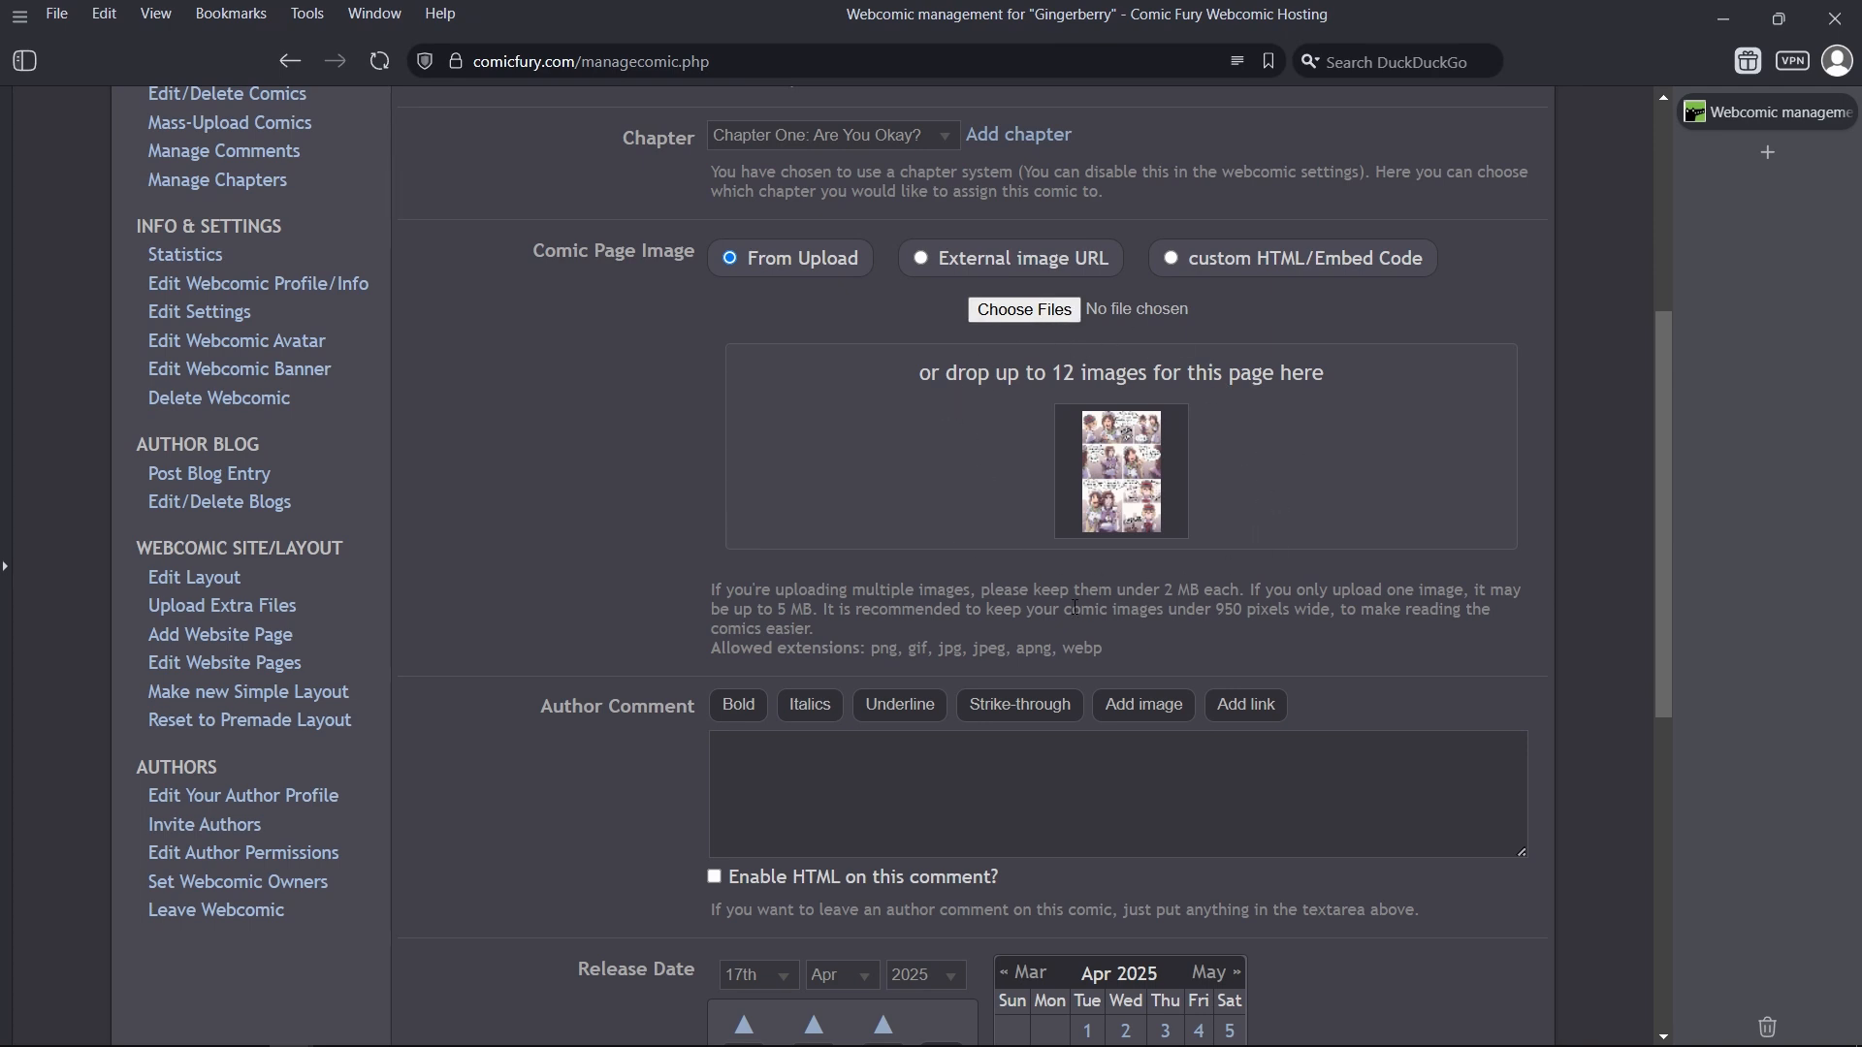
Step: Examine the author comment section of the comic page form, including its formatting options and empty text area
{"action": "scroll", "coordinate": [1156, 587], "scroll_direction": "down", "scroll_amount": 3}
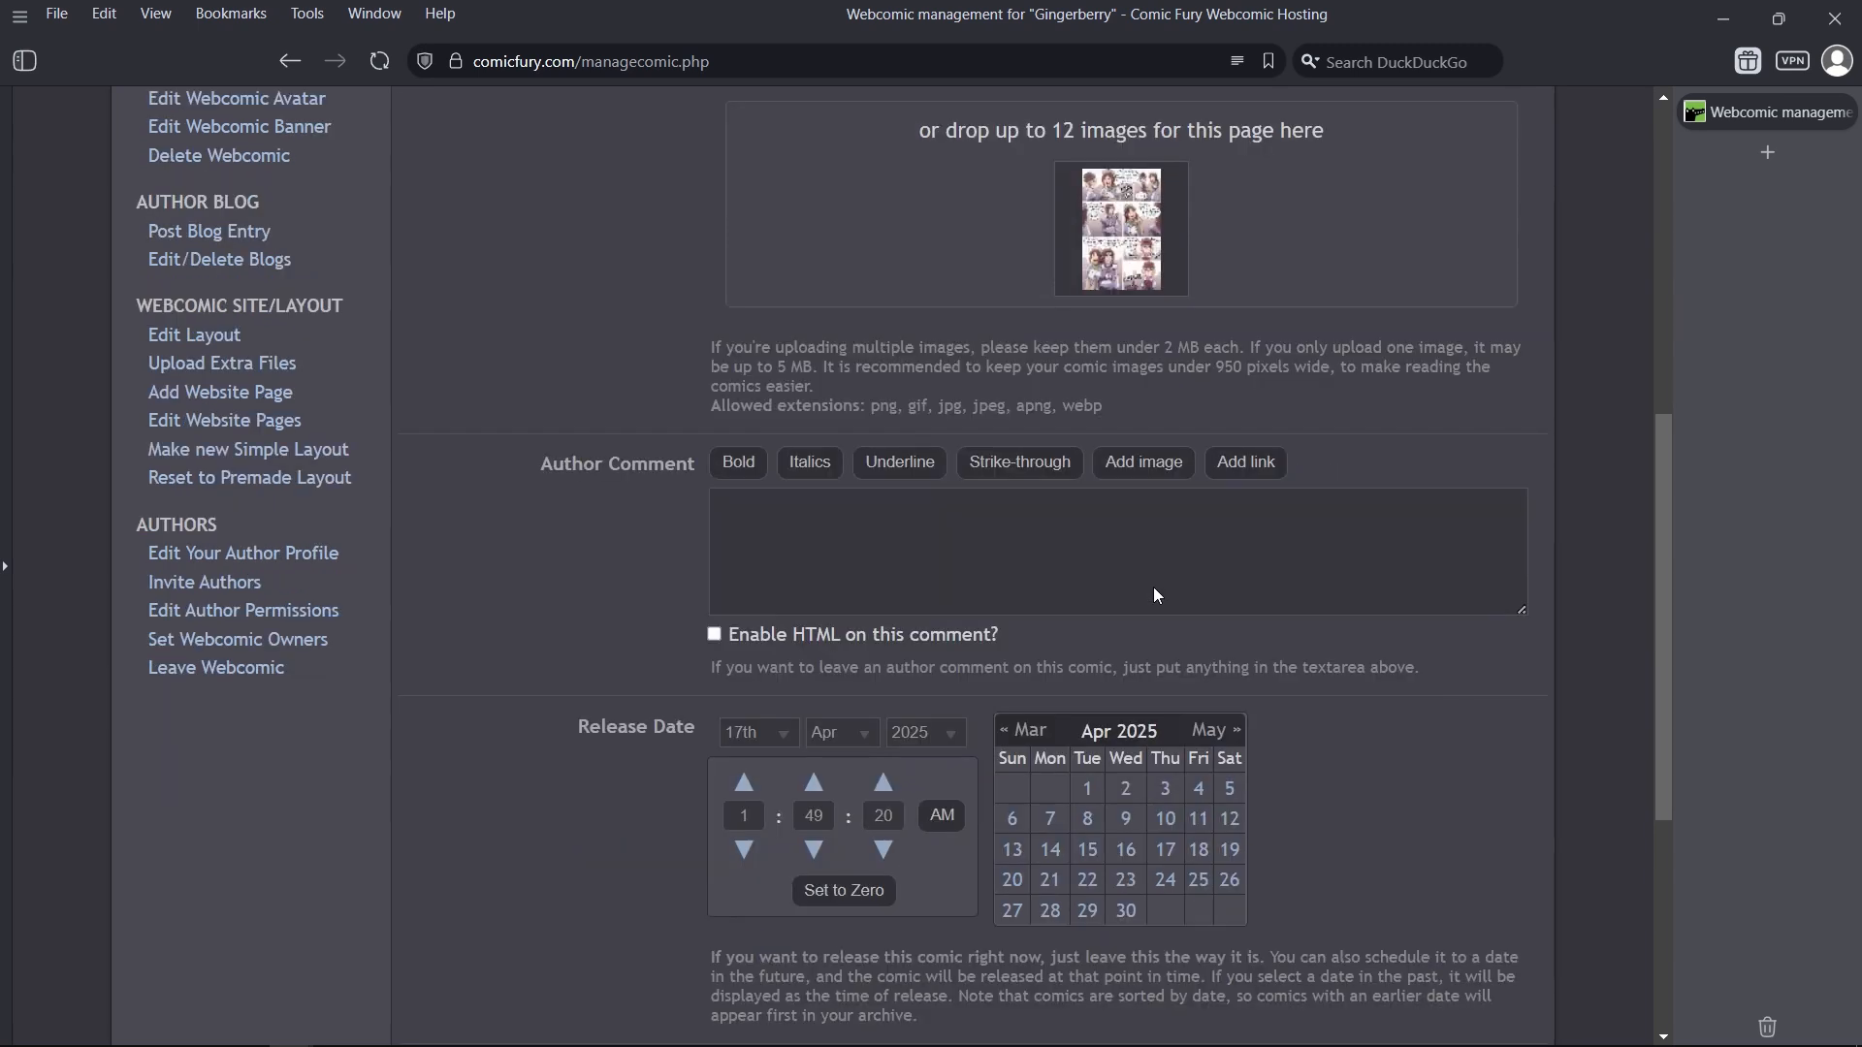
{"action": "scroll", "coordinate": [1154, 588], "scroll_direction": "down", "scroll_amount": 1}
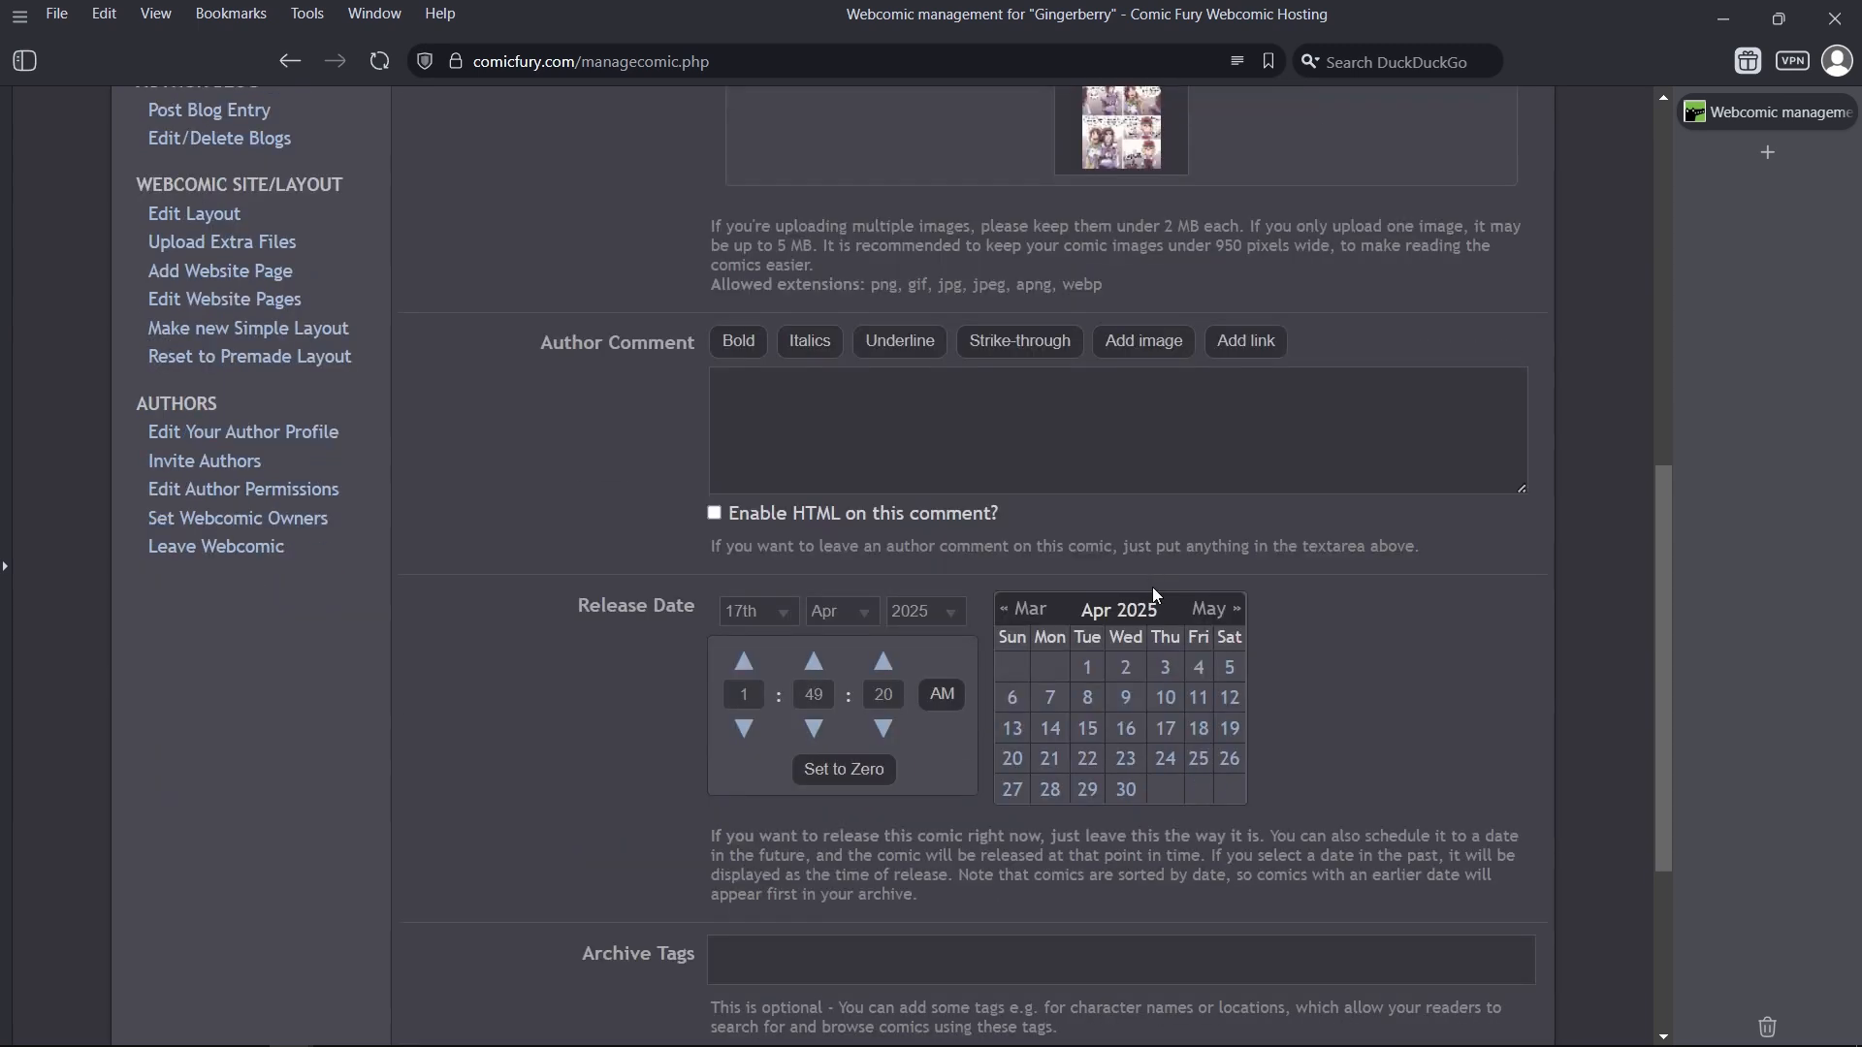
{"action": "left_click", "coordinate": [843, 428]}
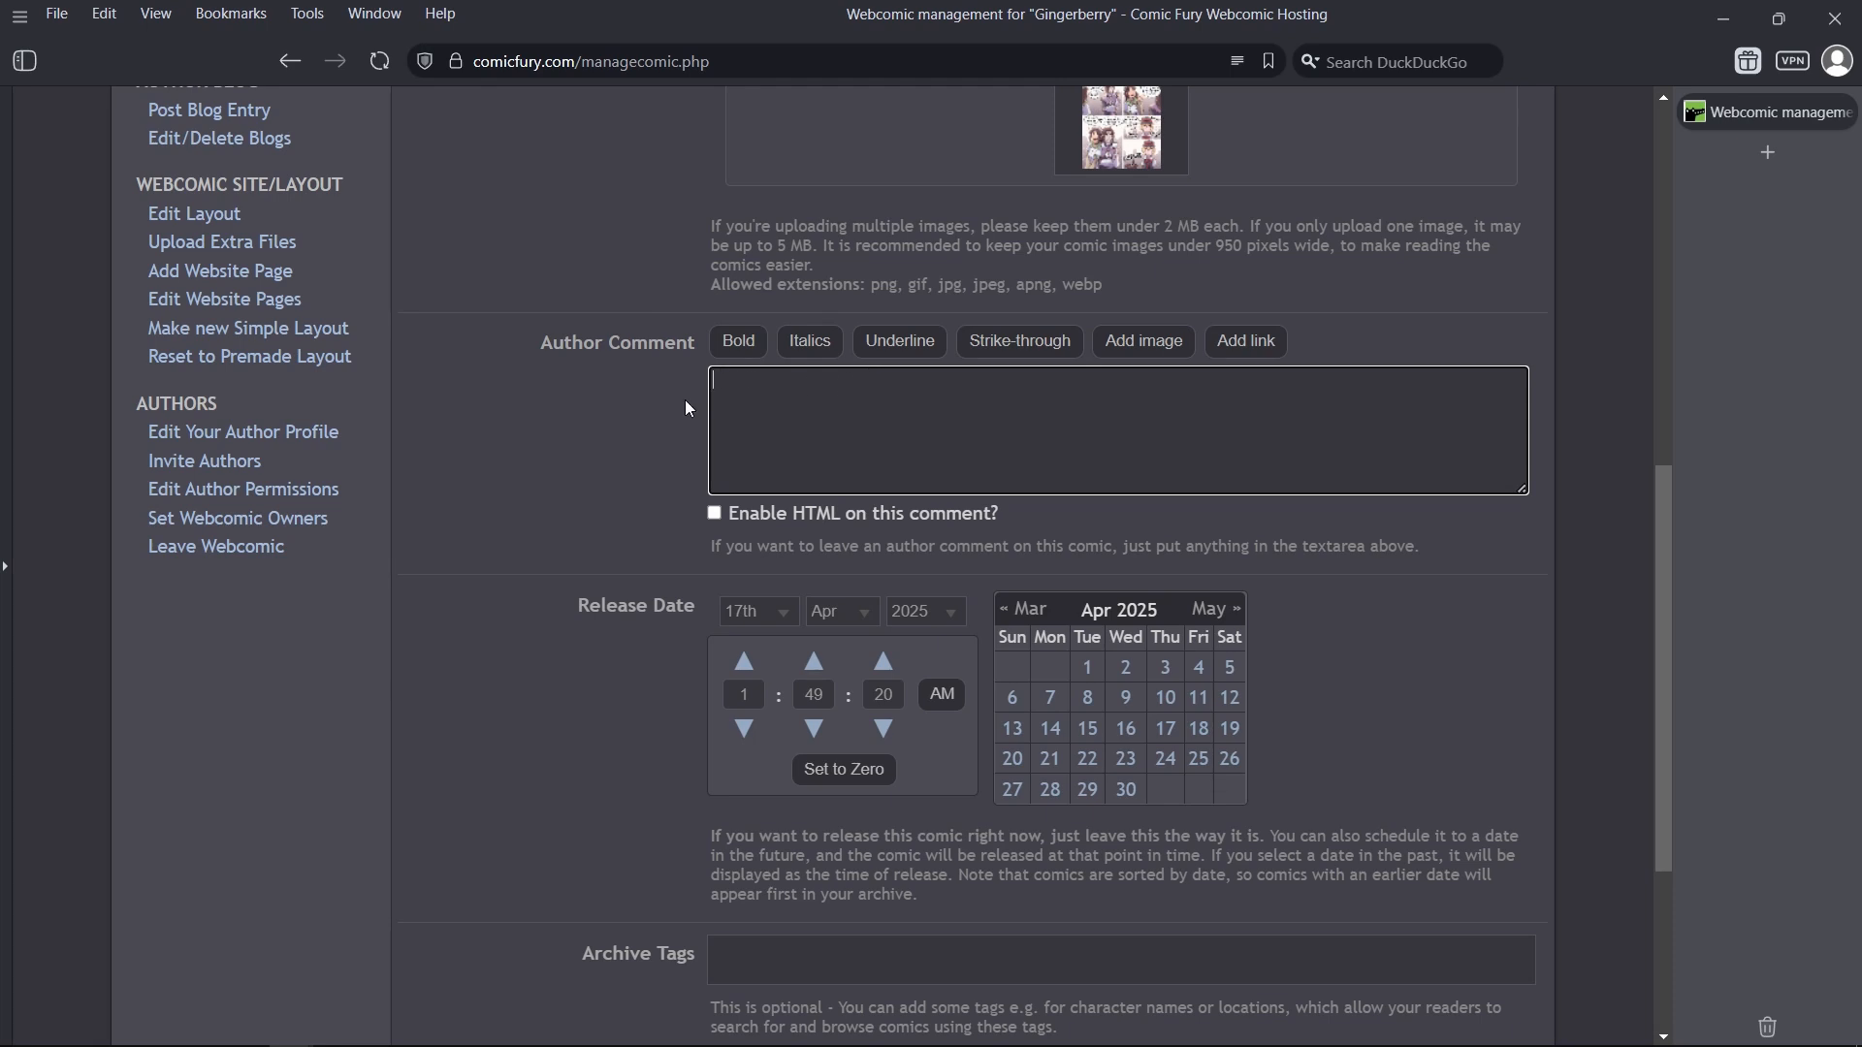
{"action": "left_click", "coordinate": [771, 455]}
{"action": "scroll", "coordinate": [955, 443], "scroll_direction": "up", "scroll_amount": 1}
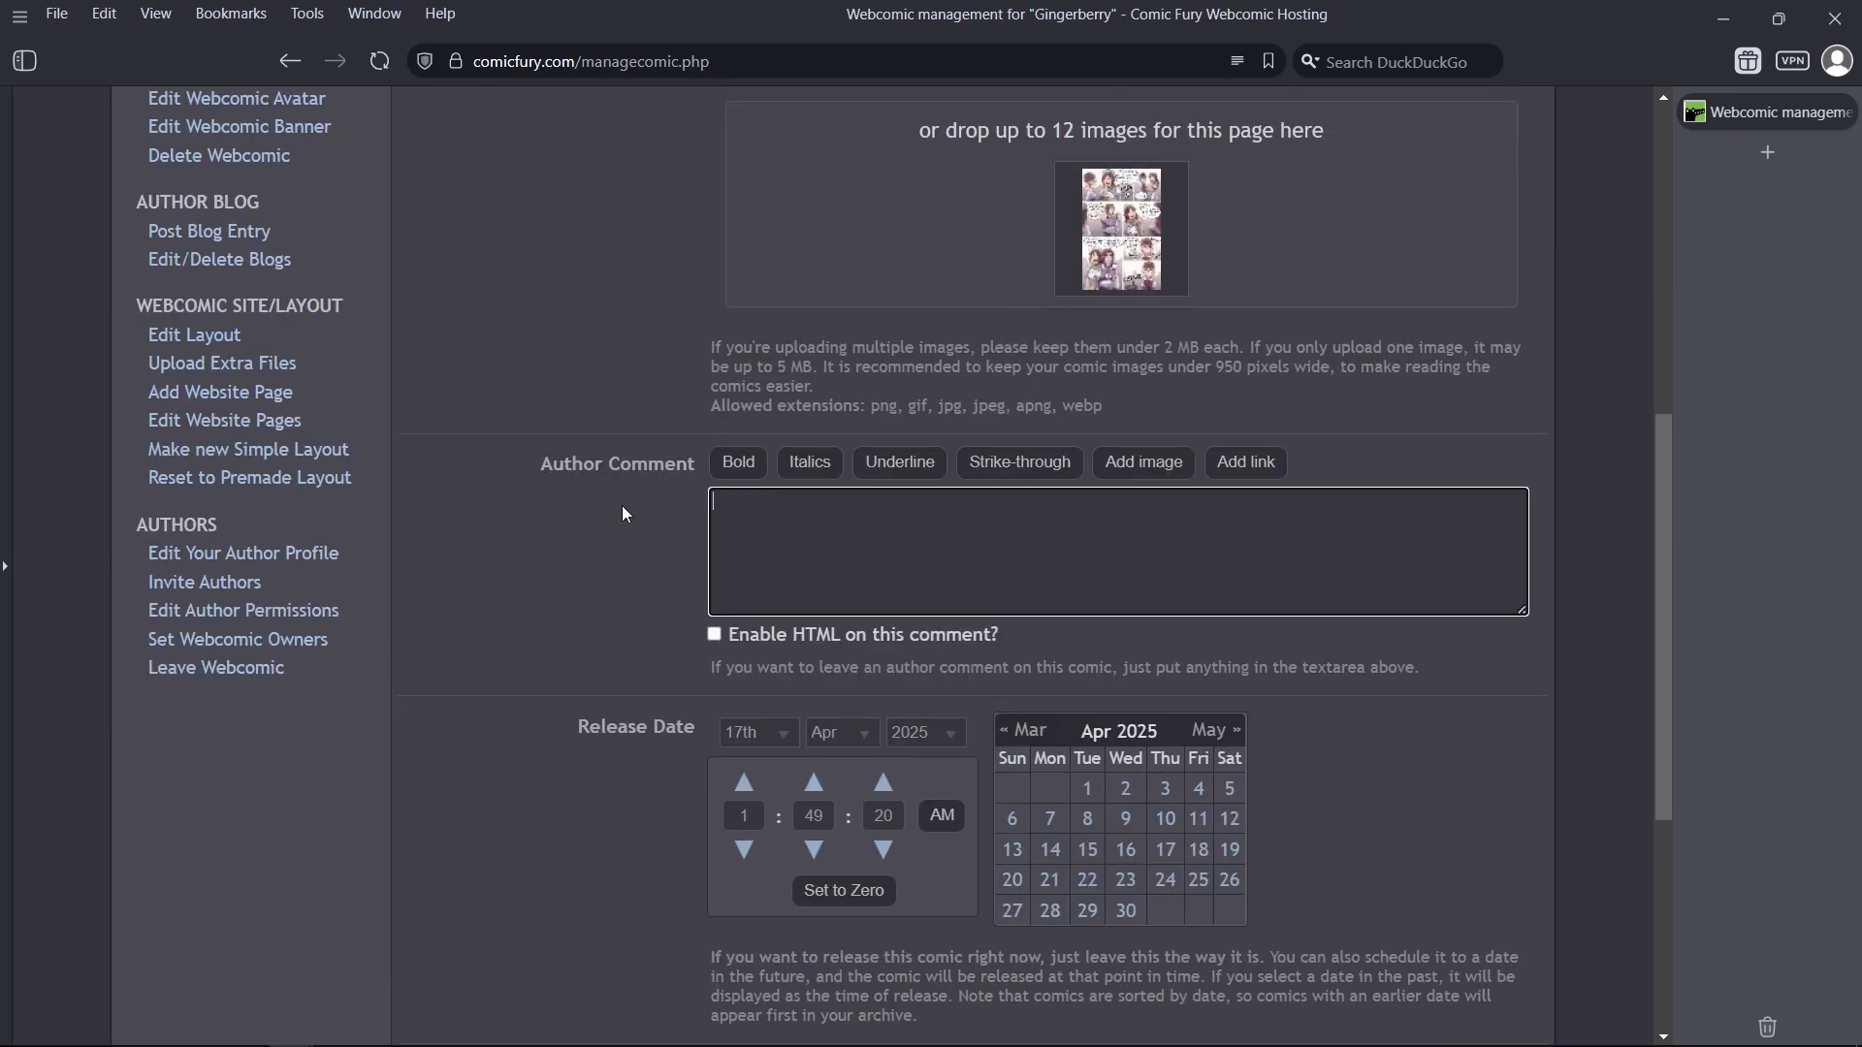
{"action": "left_click_drag", "start_coordinate": [542, 470], "coordinate": [756, 499]}
{"action": "left_click", "coordinate": [924, 557]}
Step: Schedule the comic page's release for 18 April 2025 with the hour set to 12 PM
{"action": "scroll", "coordinate": [878, 503], "scroll_direction": "down", "scroll_amount": 1}
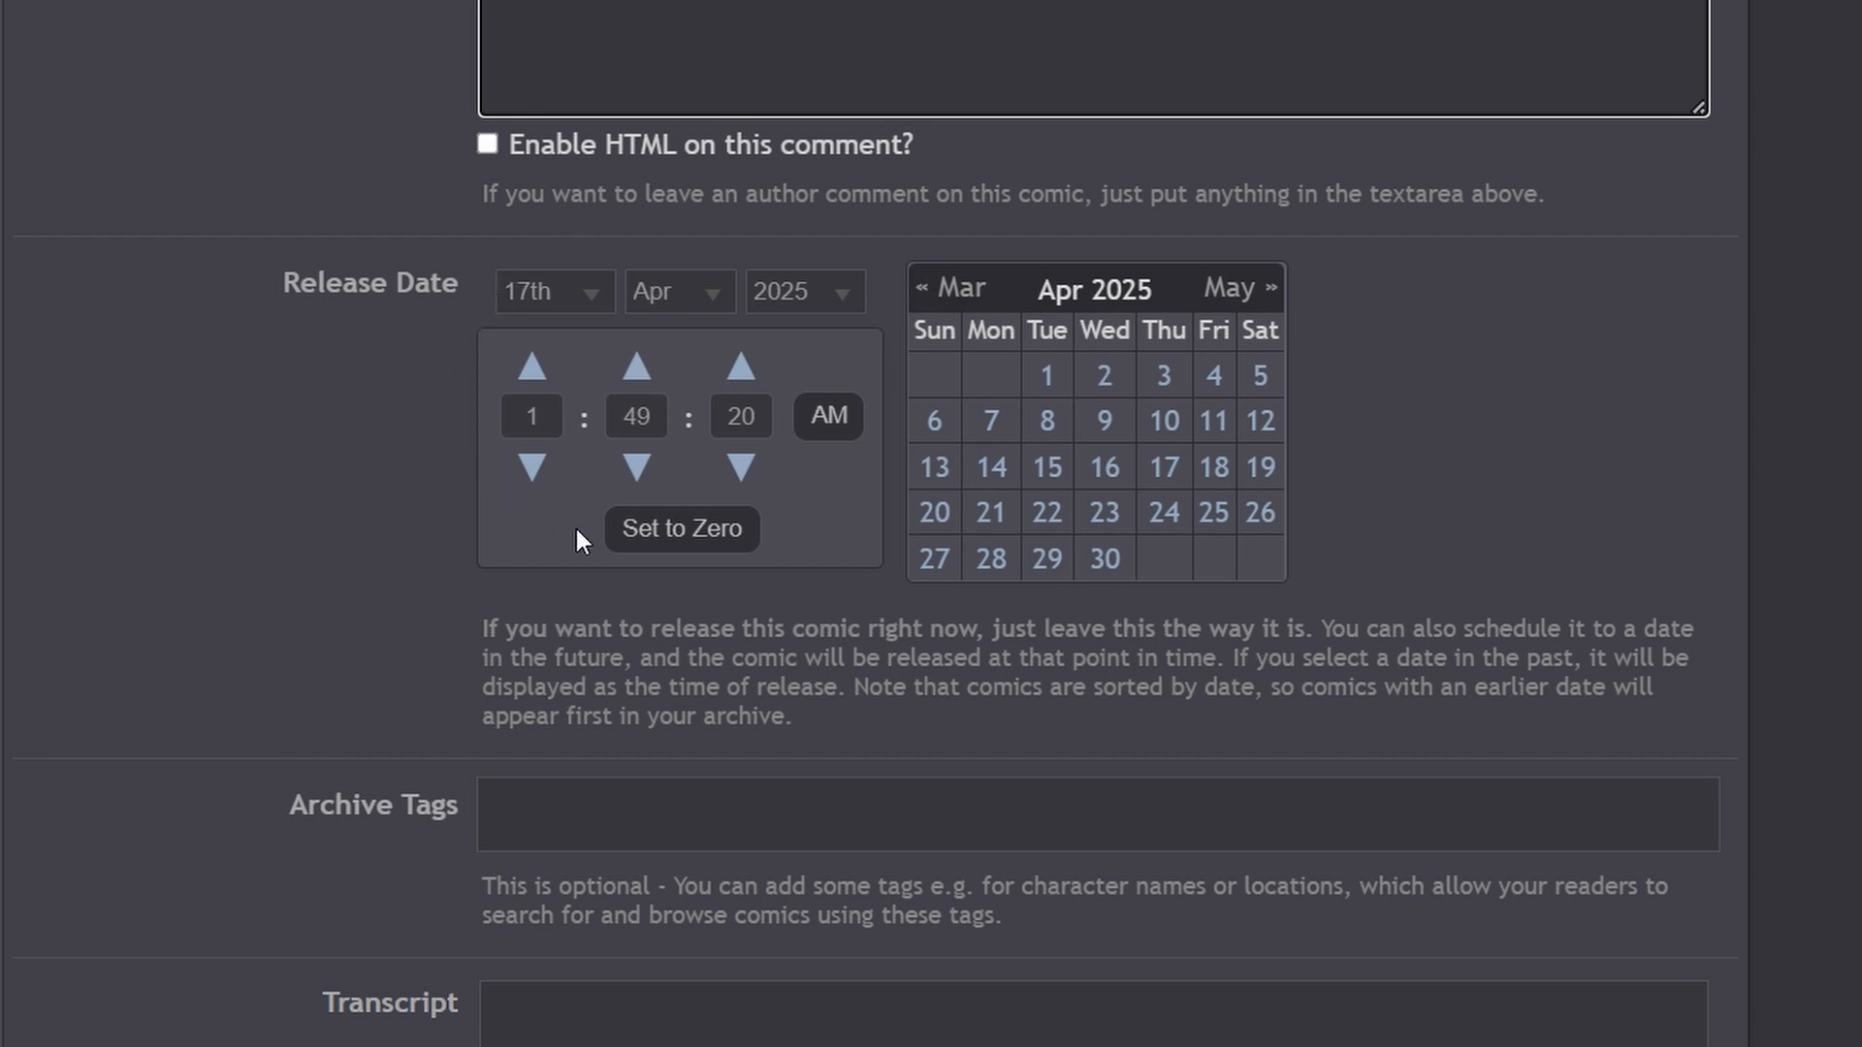
{"action": "left_click", "coordinate": [1216, 472]}
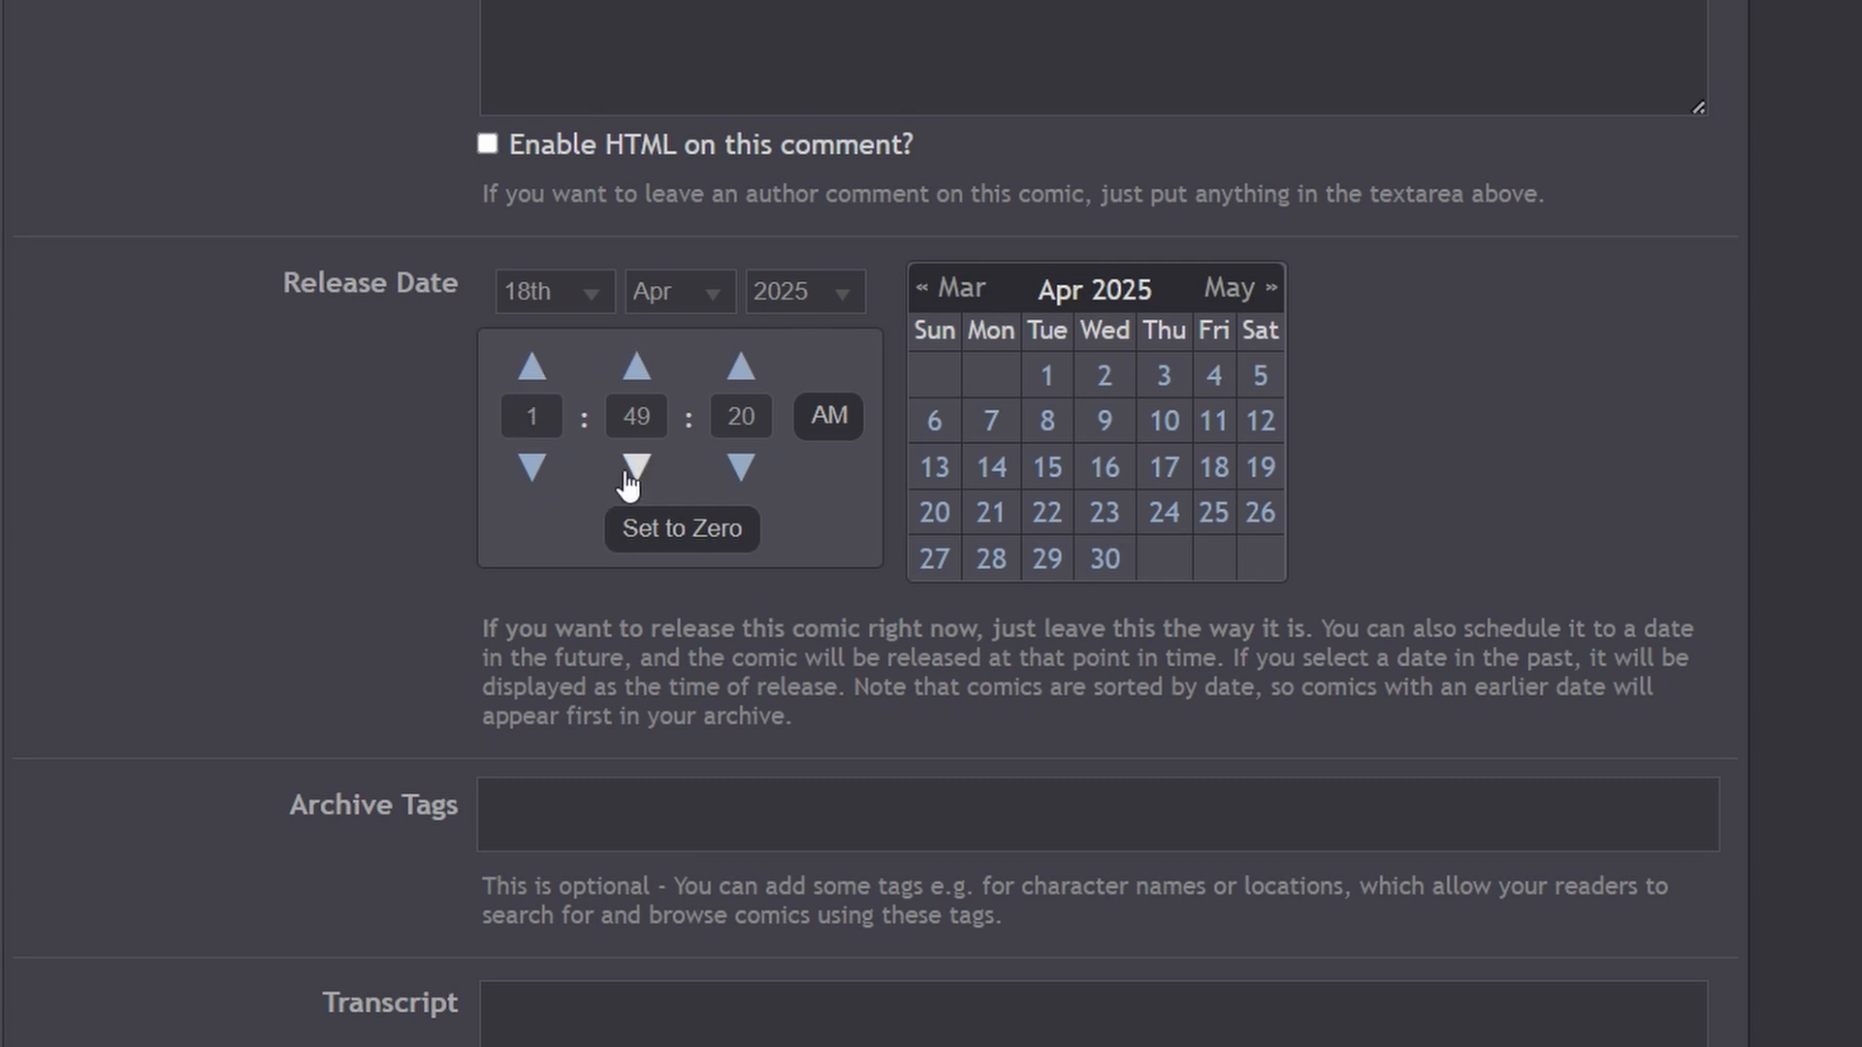
{"action": "left_click", "coordinate": [539, 376]}
{"action": "left_click", "coordinate": [538, 377]}
{"action": "left_click", "coordinate": [539, 377]}
{"action": "left_click", "coordinate": [543, 379]}
{"action": "left_click", "coordinate": [549, 380]}
{"action": "left_click", "coordinate": [549, 373]}
{"action": "left_click", "coordinate": [549, 372]}
{"action": "left_click", "coordinate": [549, 373]}
{"action": "left_click", "coordinate": [549, 372]}
{"action": "left_click", "coordinate": [549, 372]}
{"action": "left_click", "coordinate": [548, 373]}
Step: Set the minutes and seconds of the release time to 00
{"action": "left_click", "coordinate": [628, 473]}
{"action": "left_click", "coordinate": [648, 489]}
{"action": "left_click", "coordinate": [648, 490]}
{"action": "left_click", "coordinate": [648, 490]}
{"action": "left_click", "coordinate": [648, 490]}
{"action": "left_click", "coordinate": [648, 489]}
{"action": "left_click", "coordinate": [648, 490]}
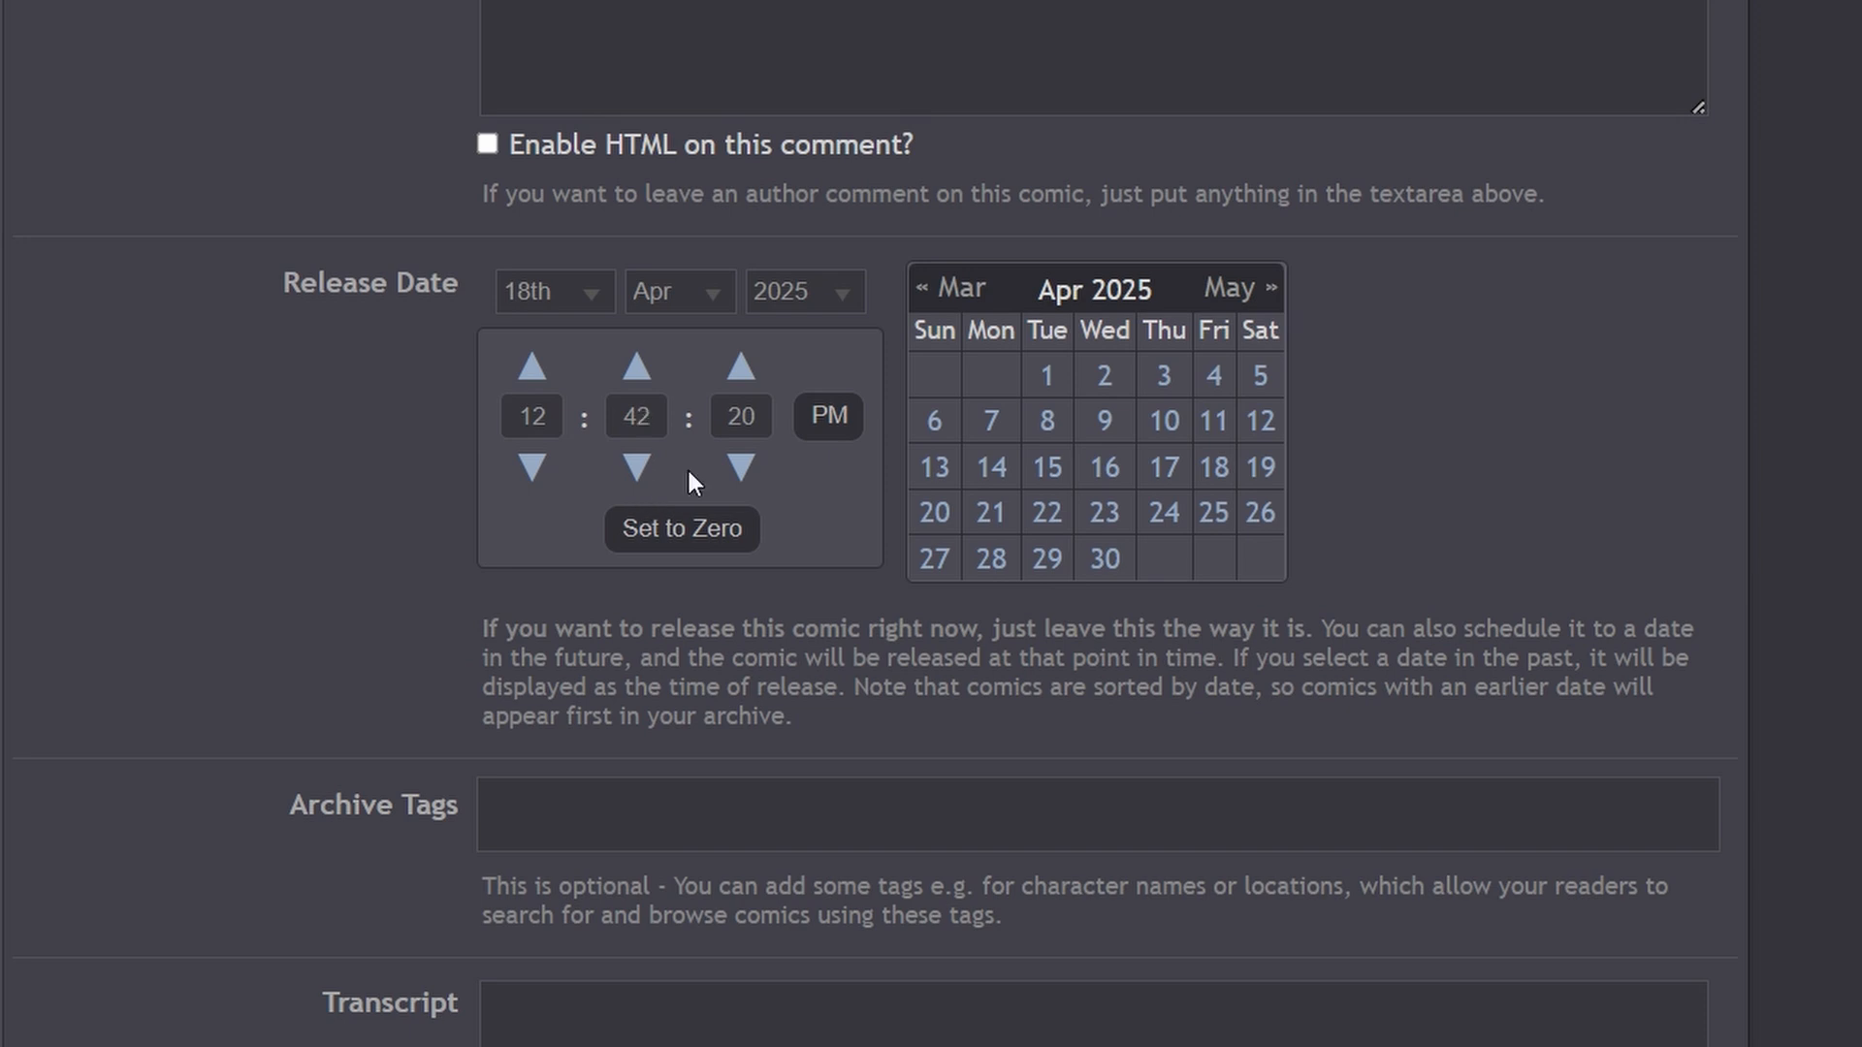
{"action": "left_click", "coordinate": [630, 470]}
{"action": "left_click", "coordinate": [630, 470]}
{"action": "left_click", "coordinate": [631, 471]}
{"action": "left_click", "coordinate": [631, 471]}
{"action": "double_click", "coordinate": [629, 471]}
{"action": "left_click", "coordinate": [629, 472]}
{"action": "left_click", "coordinate": [628, 472]}
{"action": "left_click", "coordinate": [629, 472]}
{"action": "double_click", "coordinate": [629, 472]}
{"action": "left_click", "coordinate": [628, 472]}
{"action": "double_click", "coordinate": [629, 473]}
{"action": "left_click", "coordinate": [629, 472]}
{"action": "double_click", "coordinate": [628, 472]}
{"action": "left_click", "coordinate": [628, 472]}
{"action": "double_click", "coordinate": [629, 472]}
{"action": "left_click", "coordinate": [628, 473]}
{"action": "double_click", "coordinate": [628, 473]}
{"action": "left_click", "coordinate": [629, 472]}
{"action": "double_click", "coordinate": [628, 472]}
{"action": "left_click", "coordinate": [629, 472]}
{"action": "double_click", "coordinate": [628, 472]}
{"action": "left_click", "coordinate": [628, 472]}
{"action": "left_click", "coordinate": [628, 472]}
{"action": "double_click", "coordinate": [630, 465]}
{"action": "left_click", "coordinate": [632, 469]}
{"action": "left_click", "coordinate": [637, 477]}
{"action": "left_click", "coordinate": [640, 480]}
{"action": "left_click", "coordinate": [639, 480]}
{"action": "left_click", "coordinate": [639, 480]}
{"action": "left_click", "coordinate": [640, 481]}
{"action": "left_click", "coordinate": [640, 481]}
{"action": "left_click", "coordinate": [640, 481]}
{"action": "left_click", "coordinate": [734, 472]}
{"action": "left_click", "coordinate": [734, 472]}
{"action": "left_click", "coordinate": [734, 472]}
{"action": "left_click", "coordinate": [734, 472]}
{"action": "left_click", "coordinate": [734, 472]}
{"action": "left_click", "coordinate": [734, 473]}
{"action": "left_click", "coordinate": [734, 472]}
Step: Examine the Archive Tags field and the explanation of what its optional tags are for
{"action": "scroll", "coordinate": [858, 548], "scroll_direction": "down", "scroll_amount": 2}
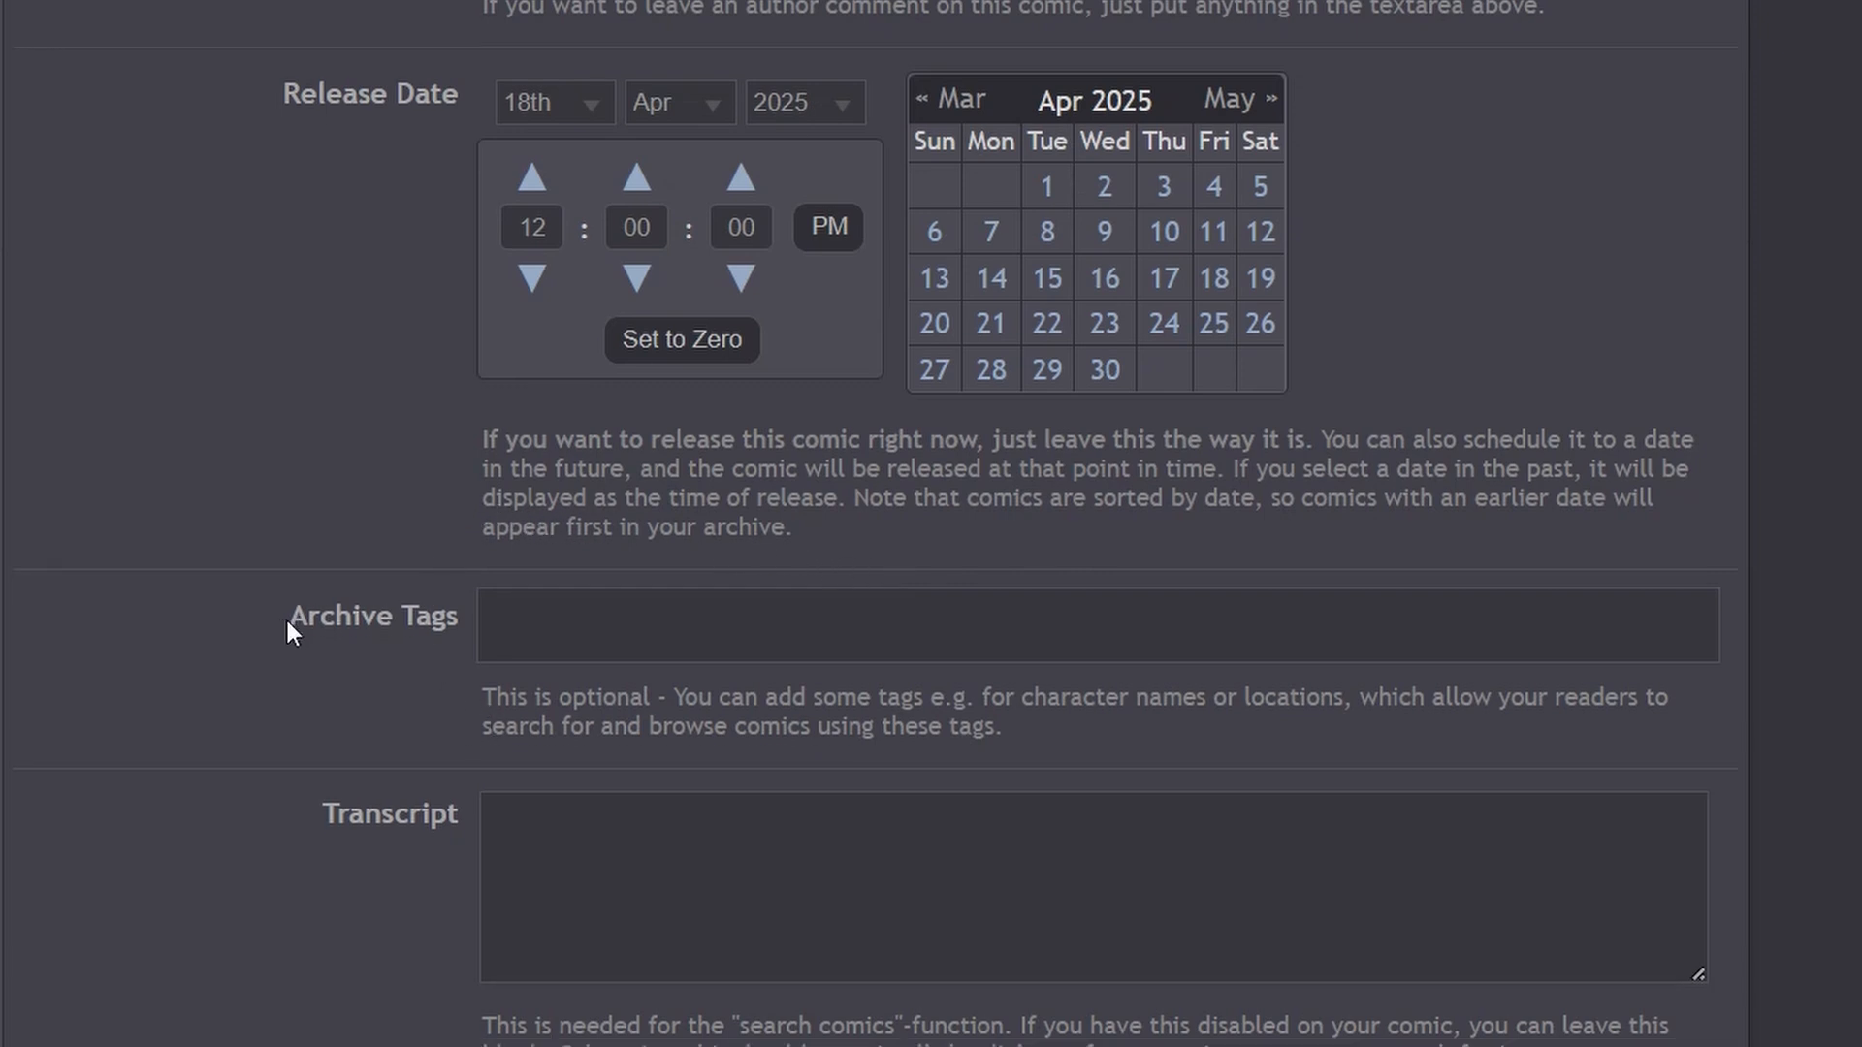
{"action": "left_click_drag", "start_coordinate": [287, 620], "coordinate": [538, 633]}
{"action": "left_click", "coordinate": [535, 652]}
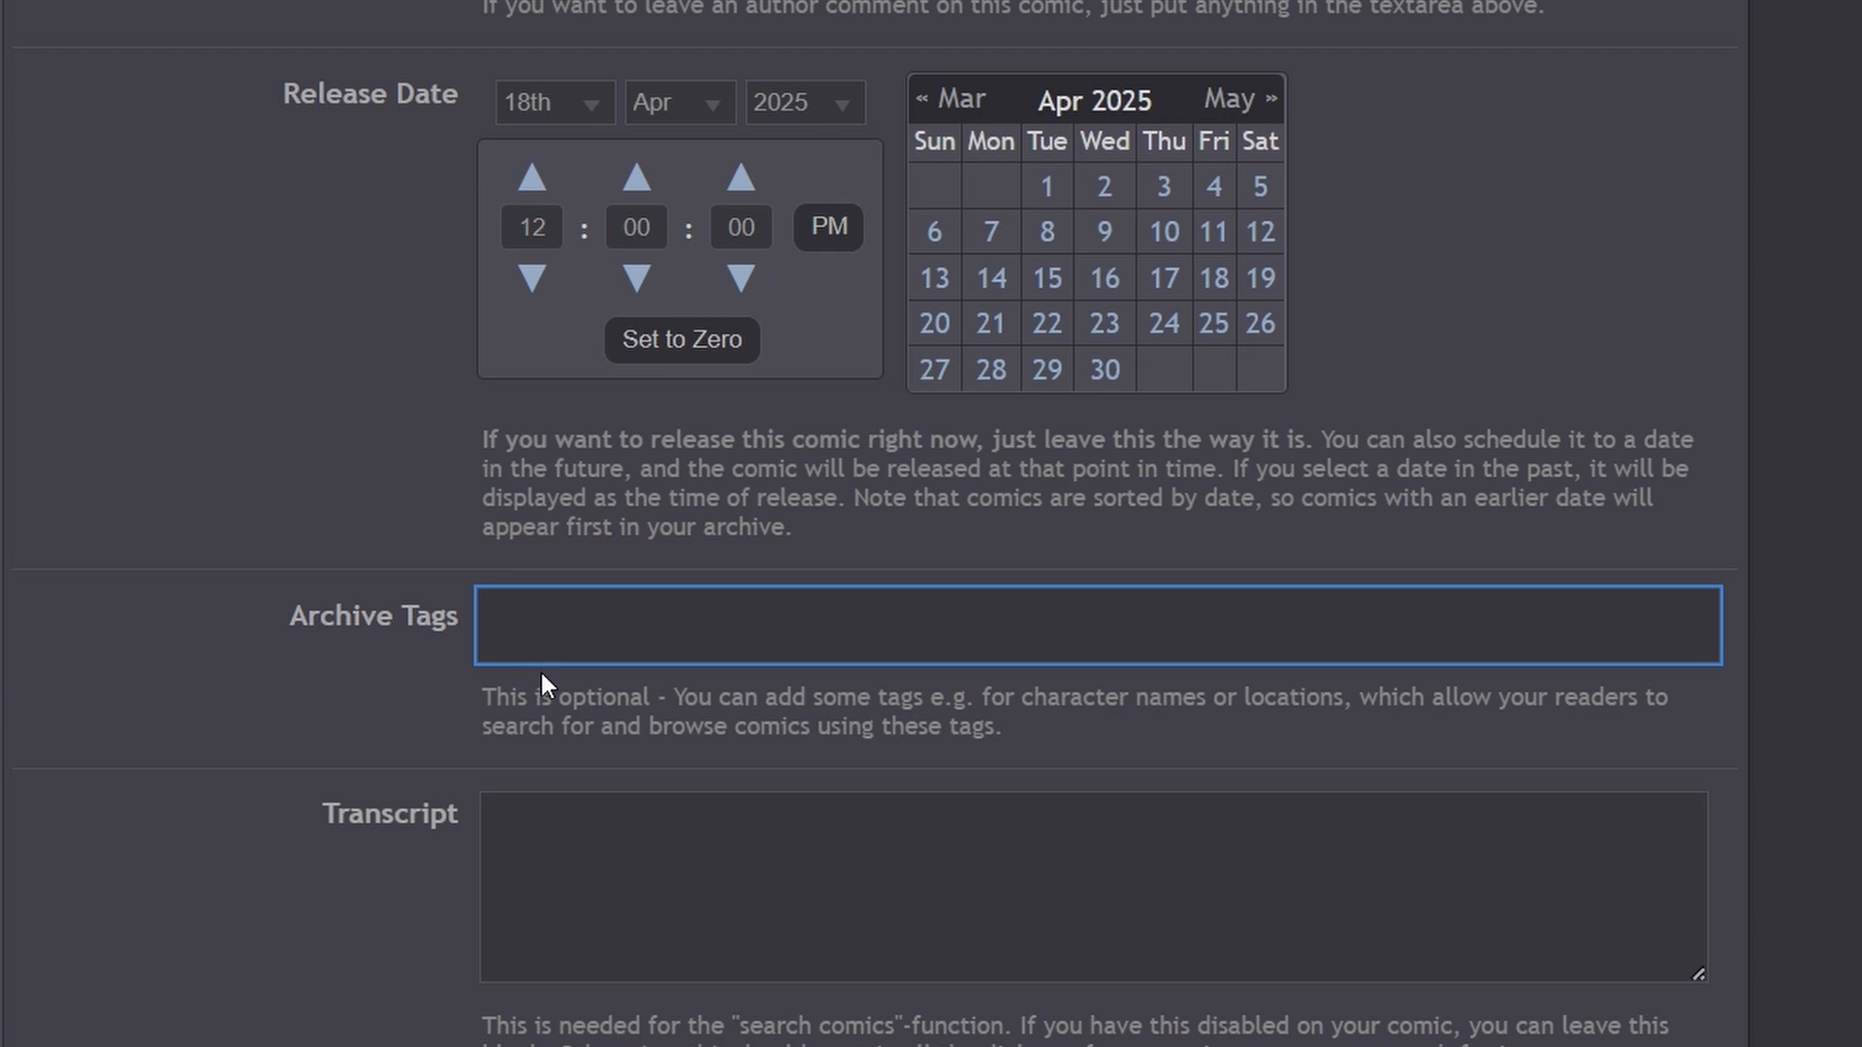
{"action": "double_click", "coordinate": [483, 707]}
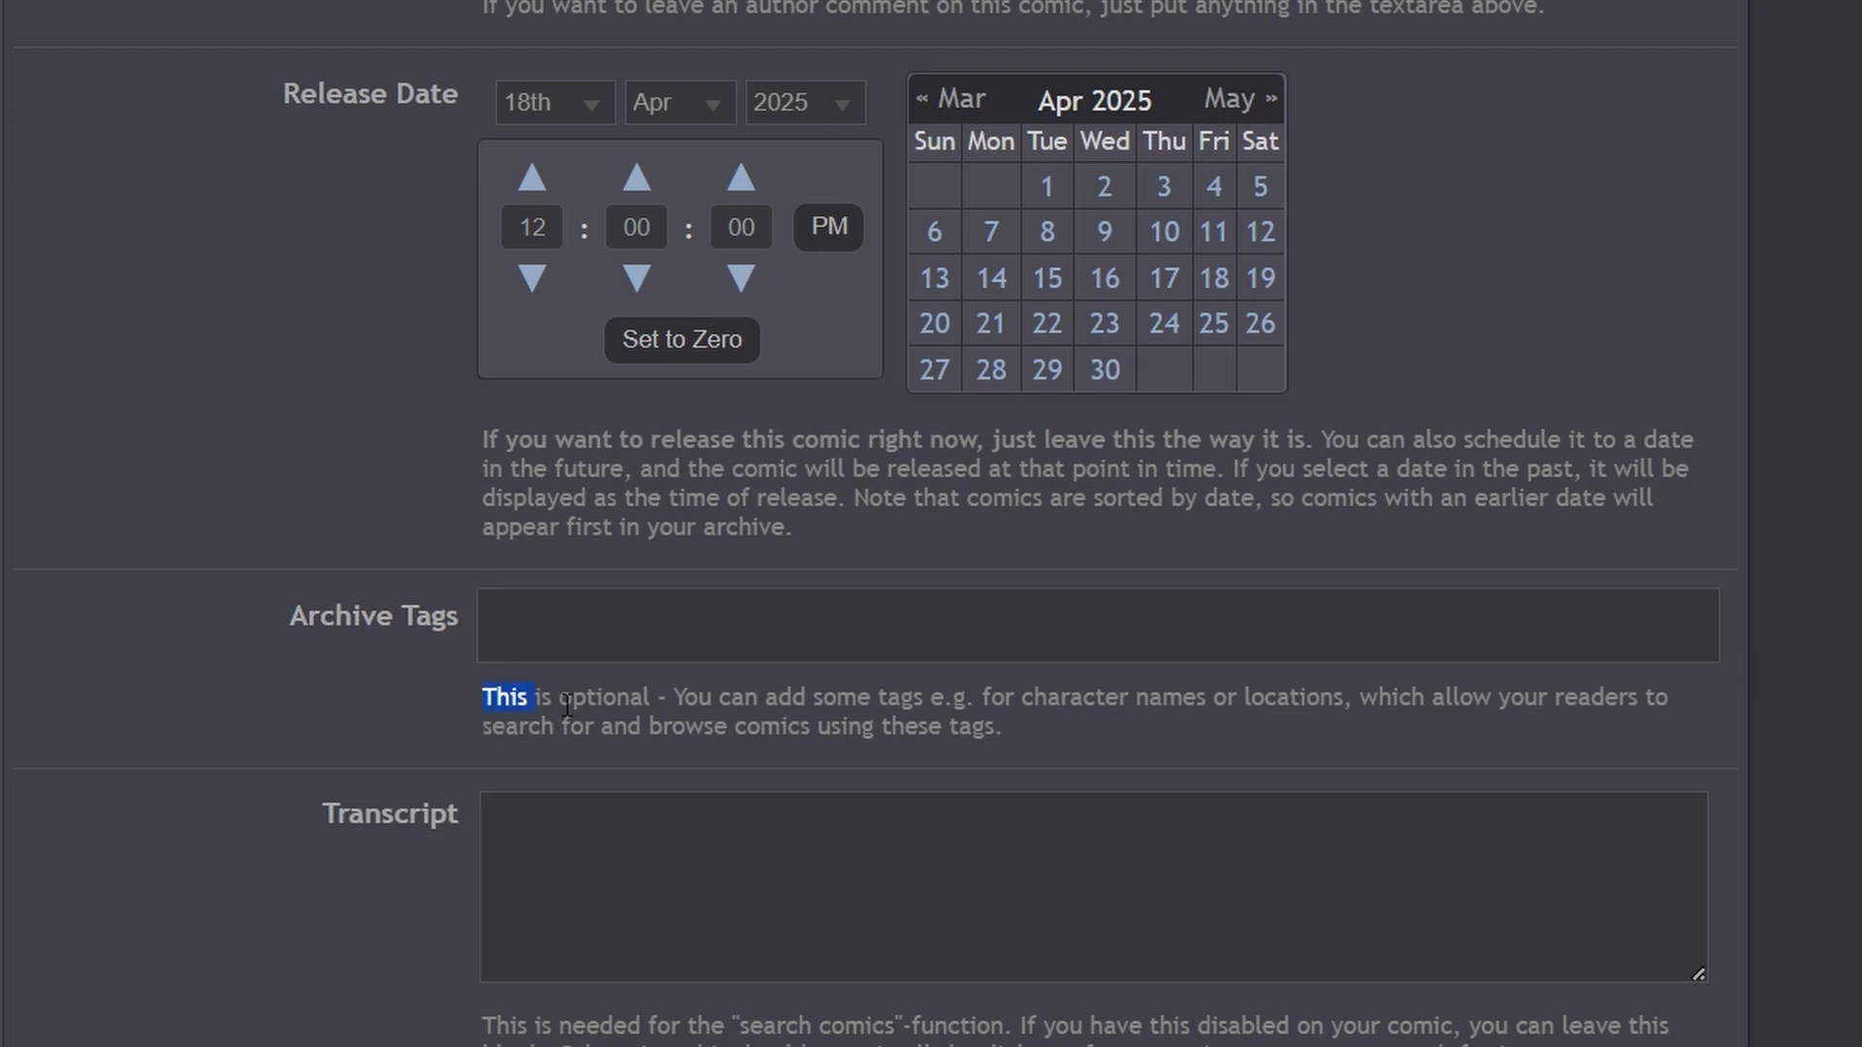
{"action": "left_click_drag", "start_coordinate": [567, 706], "coordinate": [462, 702]}
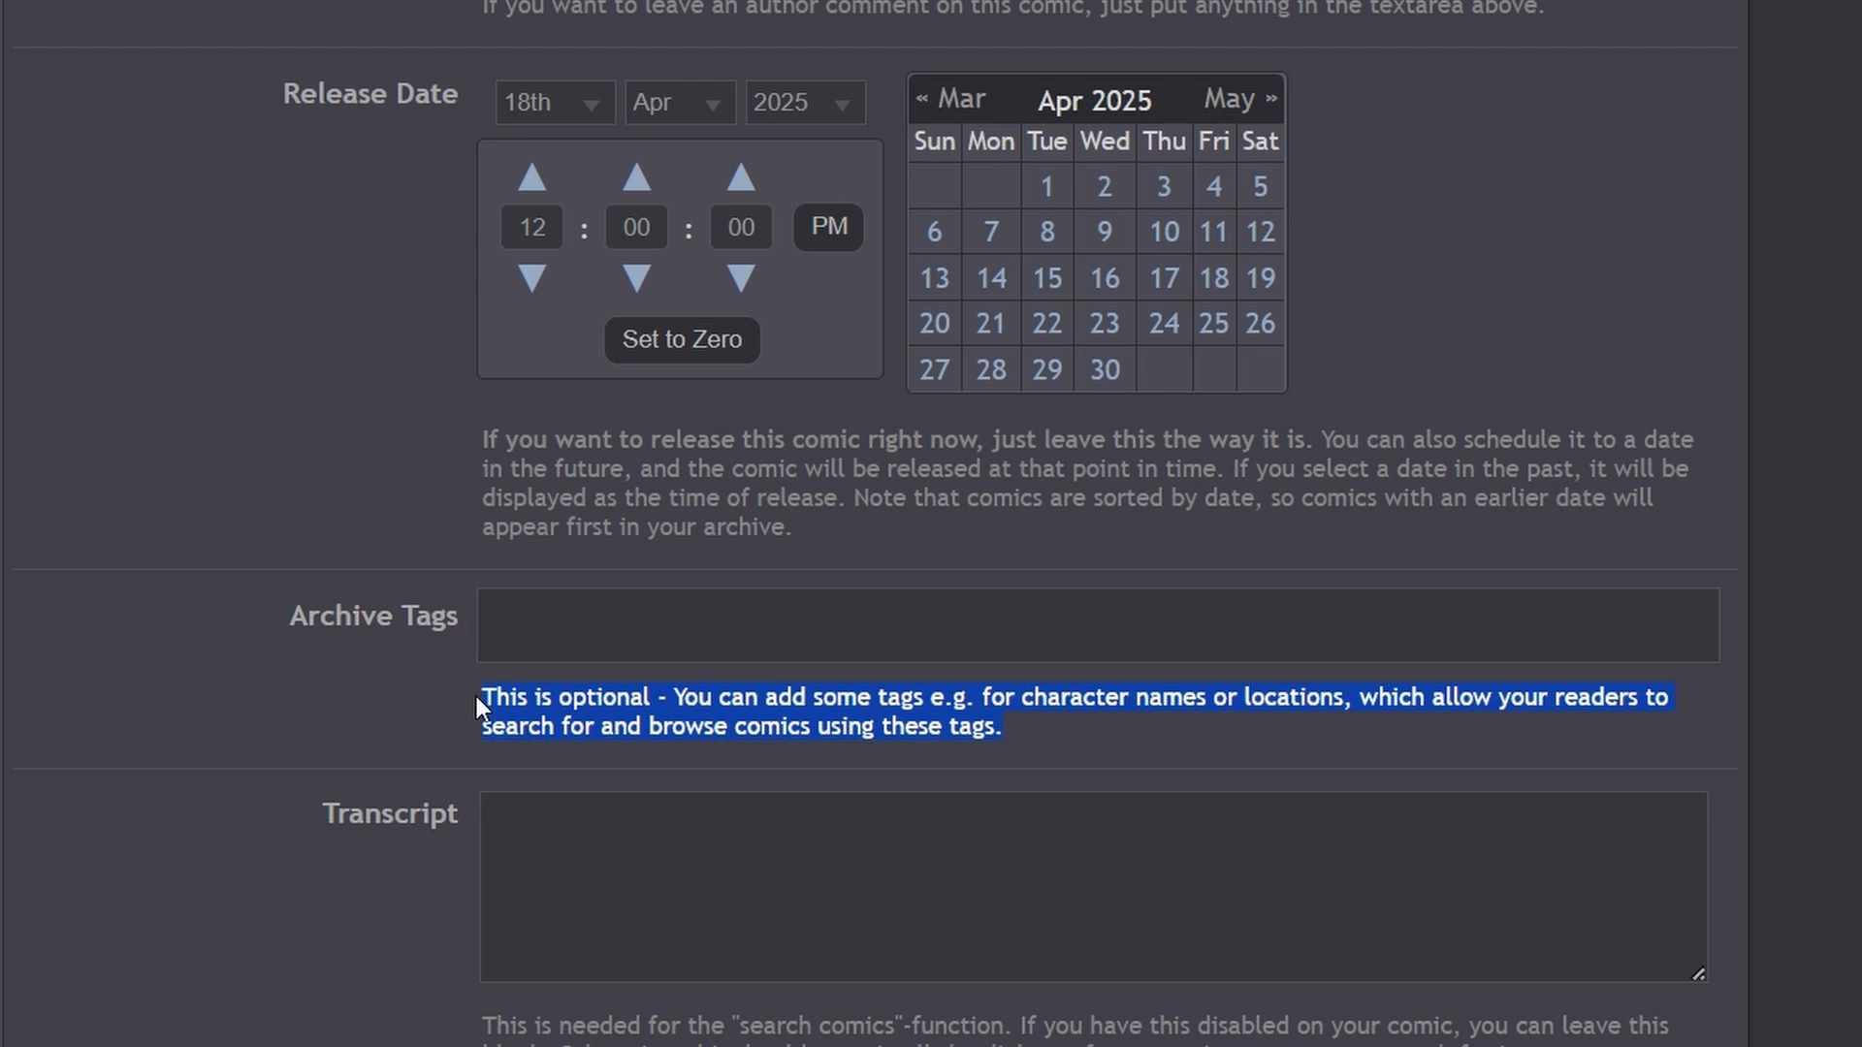
{"action": "left_click", "coordinate": [543, 626]}
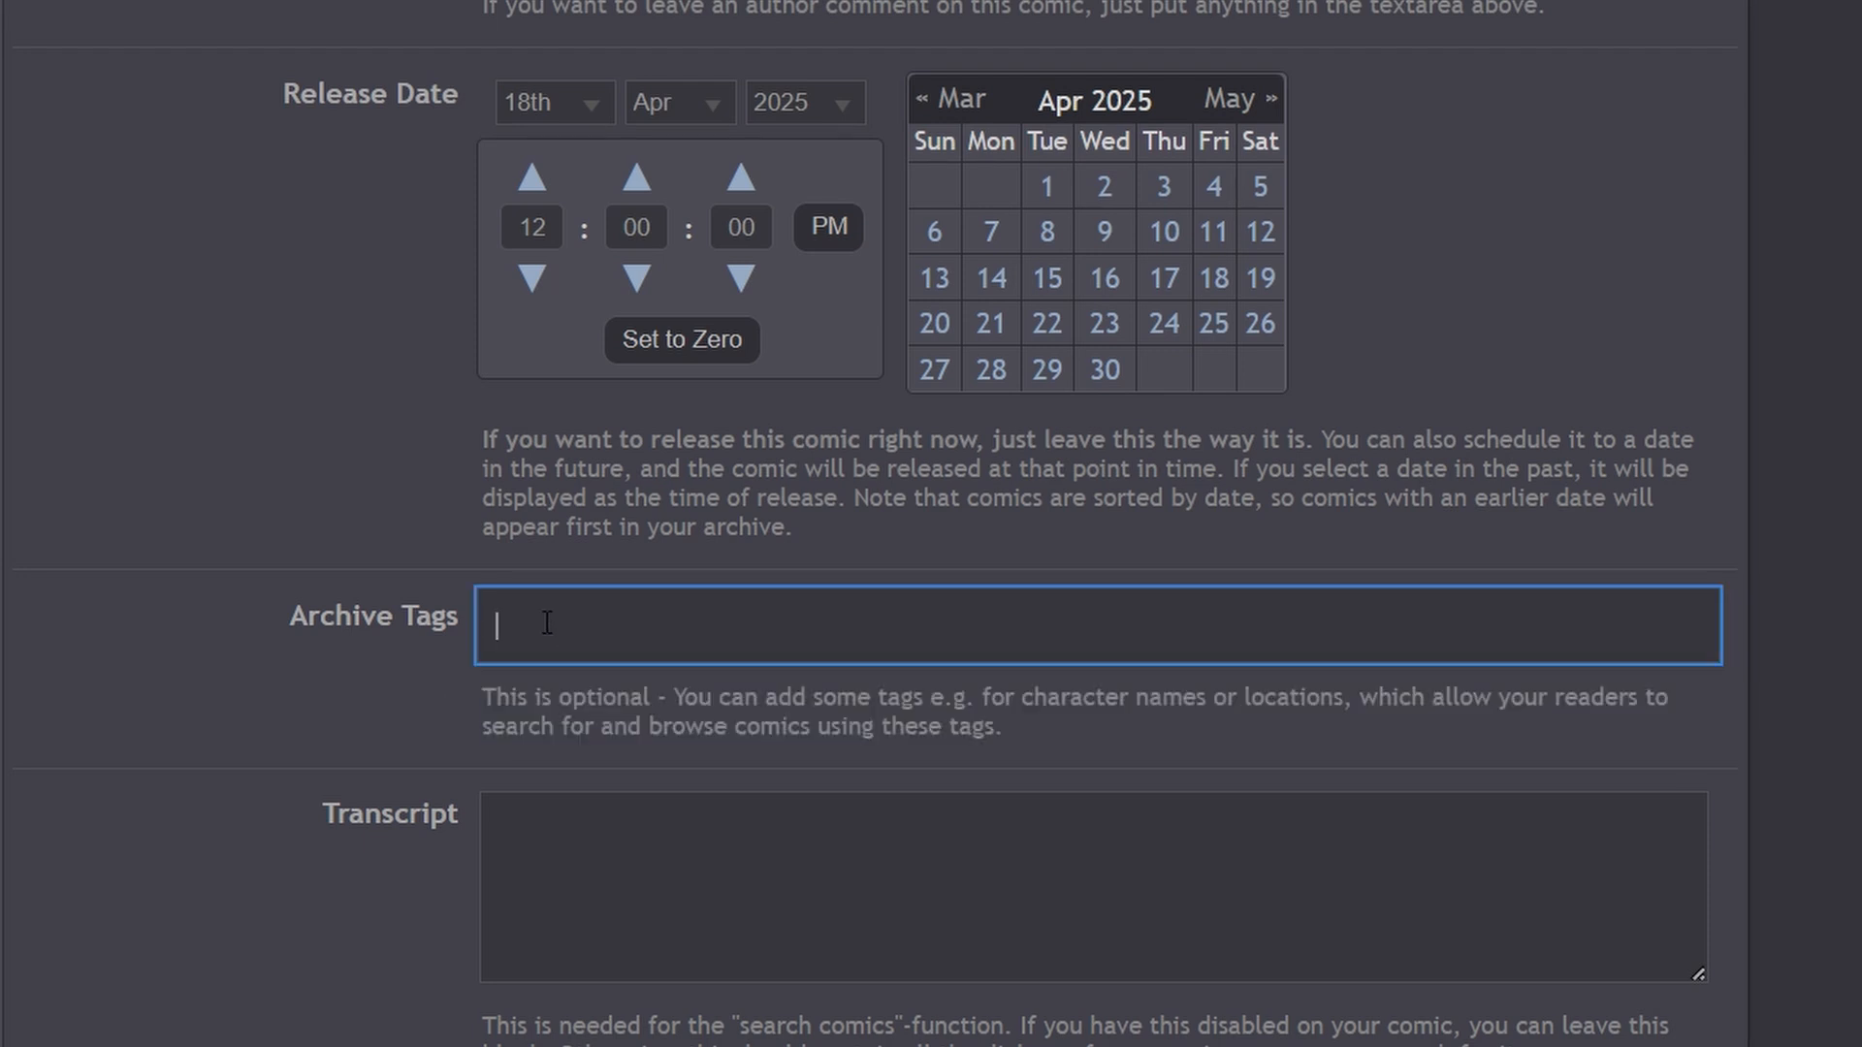
{"action": "left_click_drag", "start_coordinate": [257, 617], "coordinate": [462, 620]}
{"action": "left_click", "coordinate": [768, 624]}
Step: Examine the Transcript field and the explanation of how it relates to comic search, comparing it with the archive tags
{"action": "scroll", "coordinate": [655, 629], "scroll_direction": "down", "scroll_amount": 2}
{"action": "left_click_drag", "start_coordinate": [347, 683], "coordinate": [512, 676]}
{"action": "left_click", "coordinate": [544, 693]}
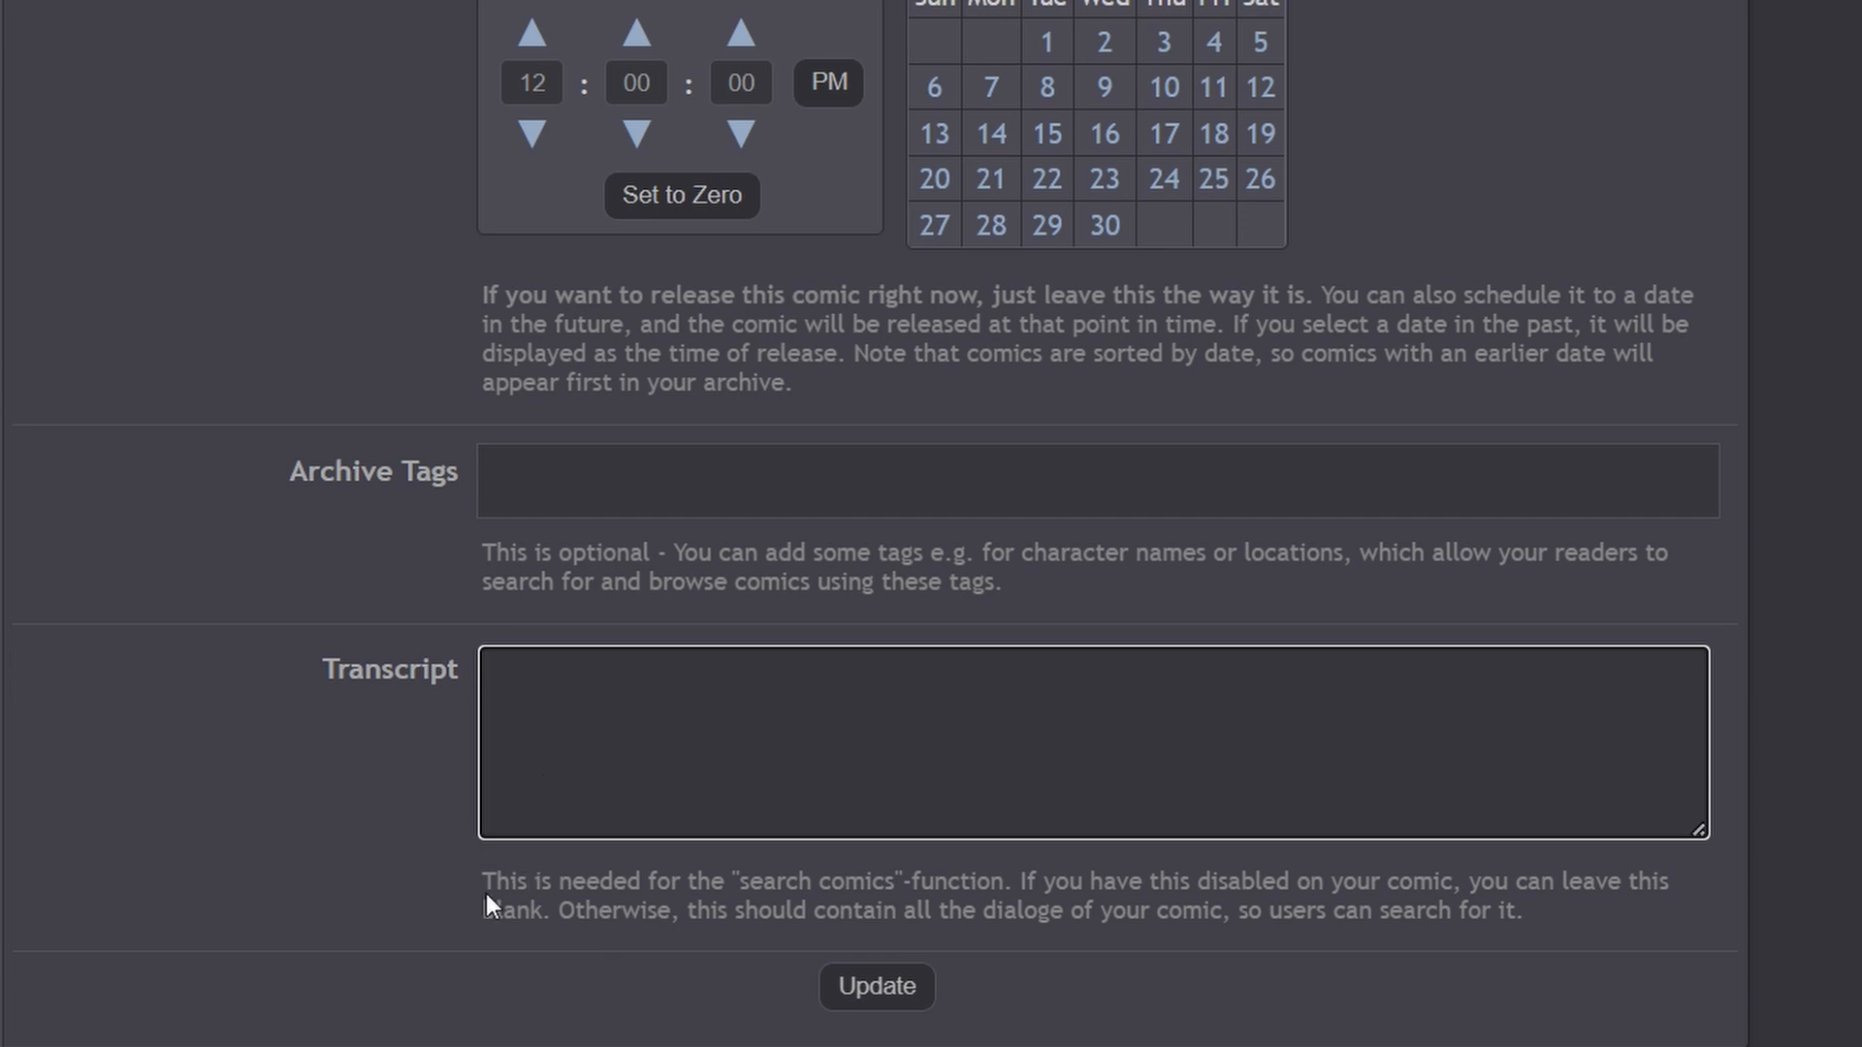
{"action": "left_click_drag", "start_coordinate": [485, 884], "coordinate": [1548, 911]}
{"action": "left_click", "coordinate": [575, 877]}
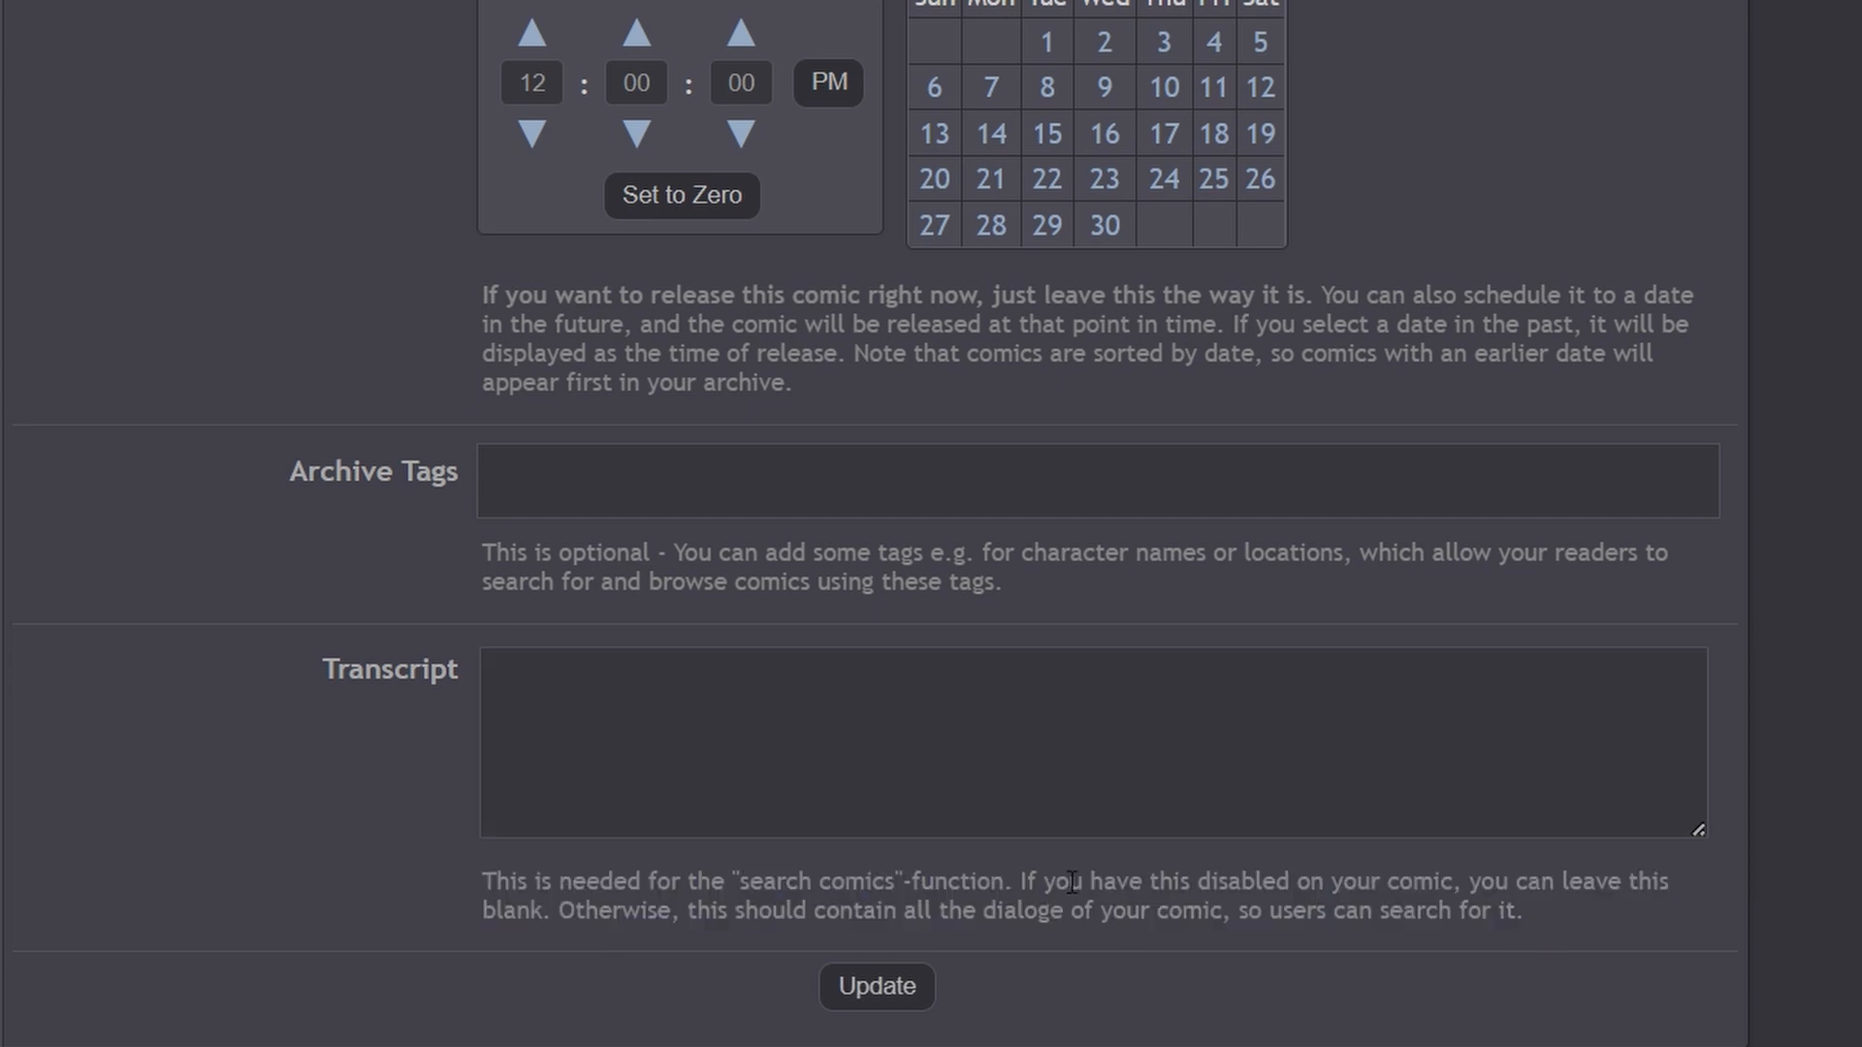
{"action": "left_click_drag", "start_coordinate": [531, 881], "coordinate": [1536, 906]}
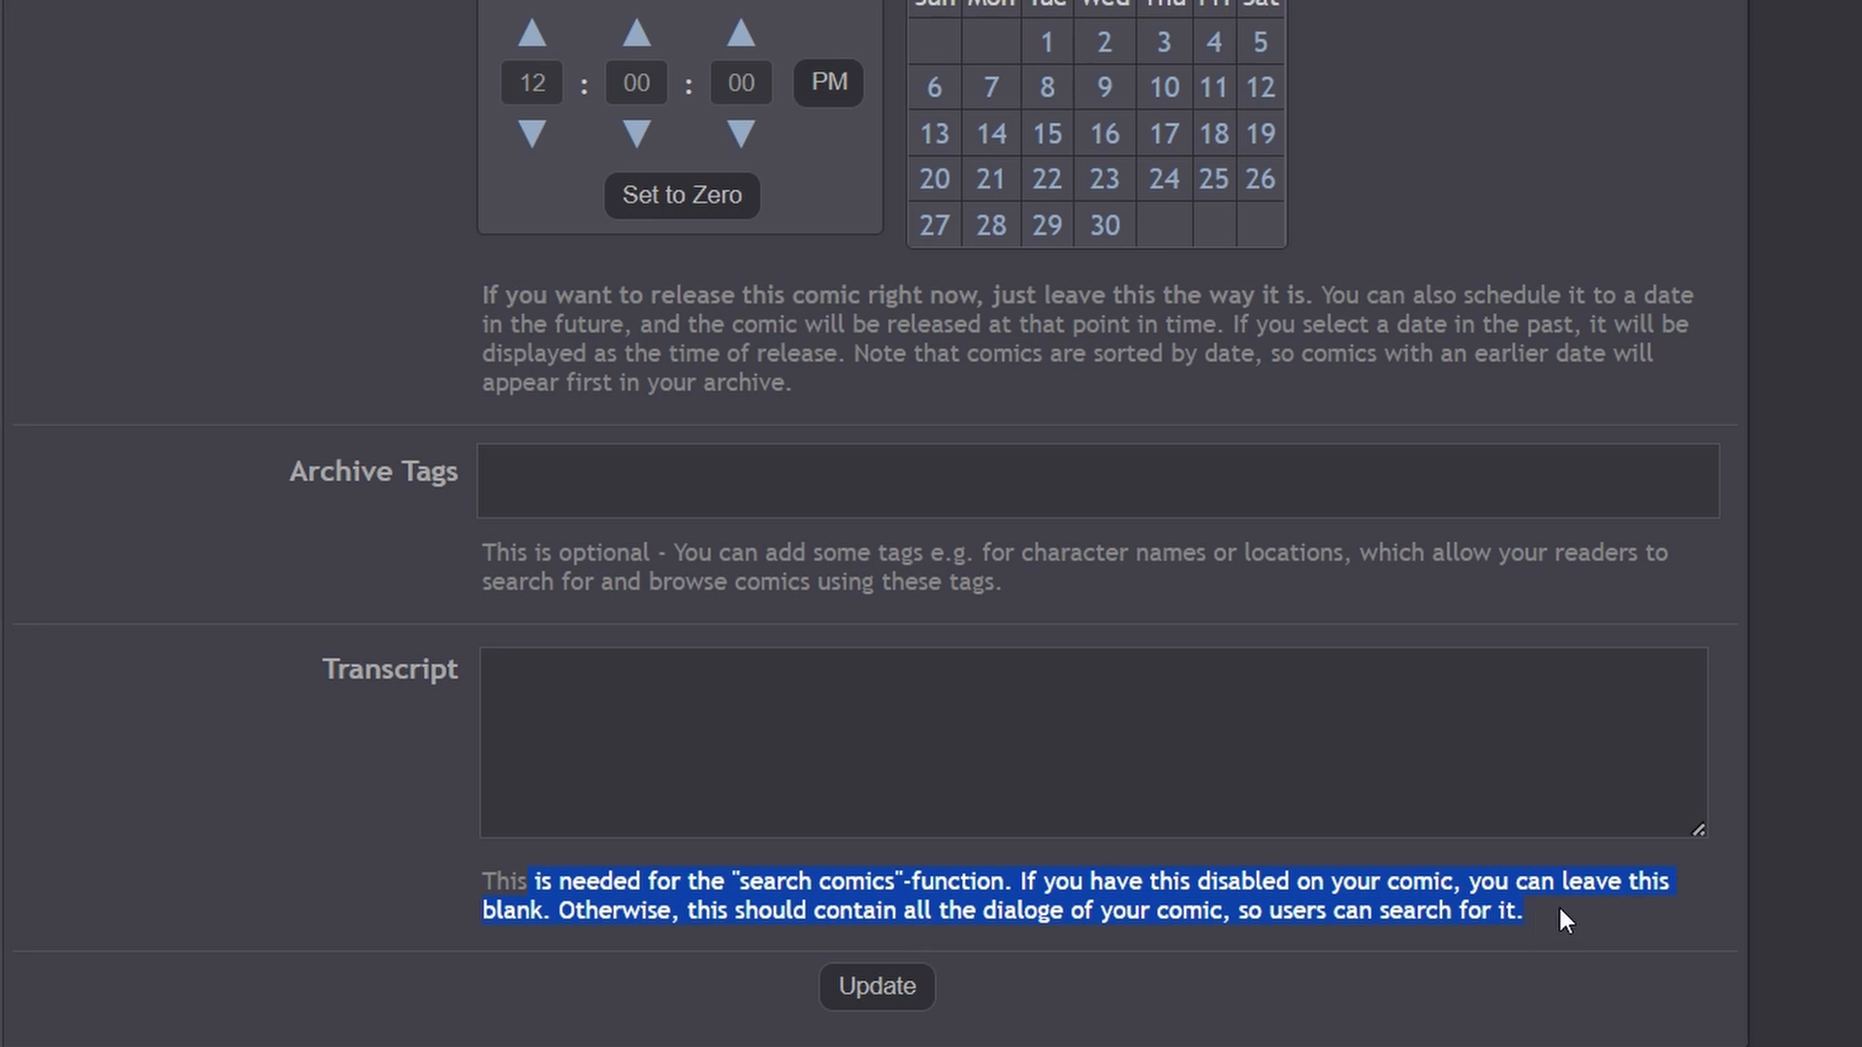
{"action": "left_click", "coordinate": [699, 677]}
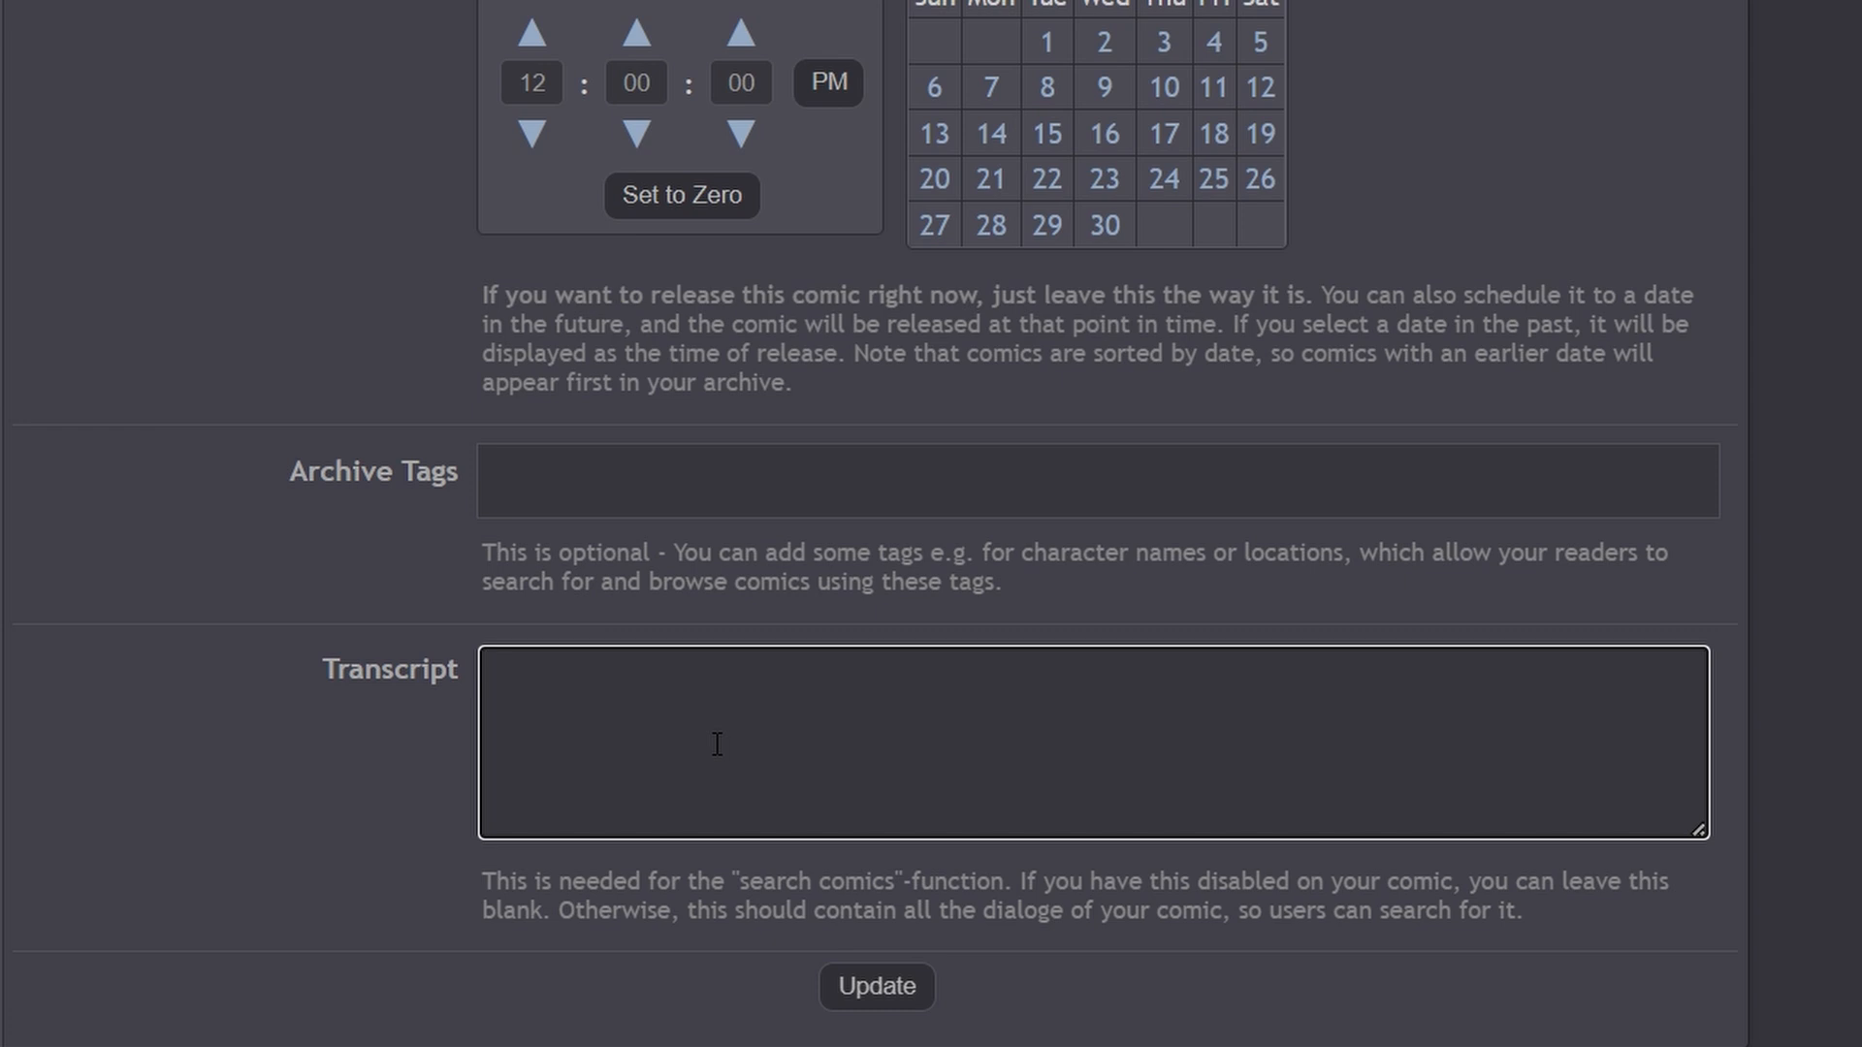
{"action": "left_click", "coordinate": [620, 488]}
{"action": "left_click", "coordinate": [699, 715]}
{"action": "left_click", "coordinate": [602, 475]}
{"action": "left_click", "coordinate": [720, 725]}
{"action": "left_click", "coordinate": [579, 481]}
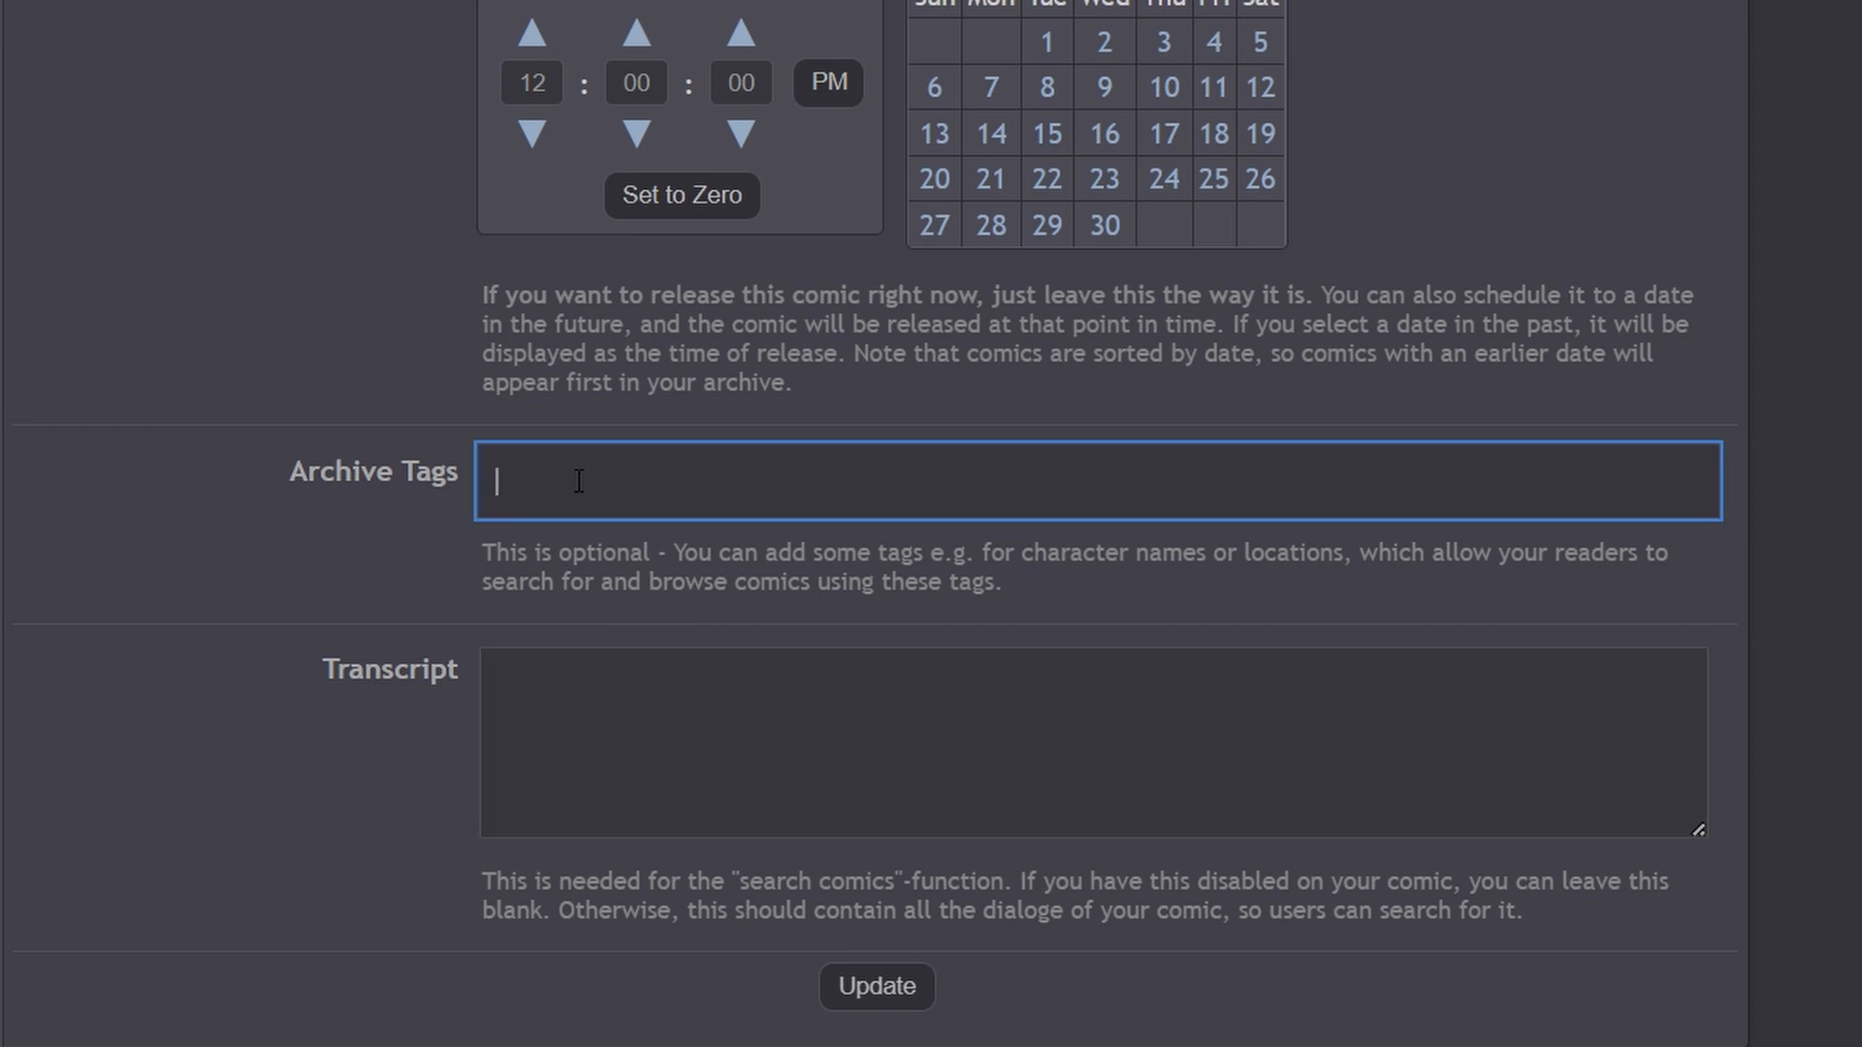
{"action": "left_click", "coordinate": [713, 719]}
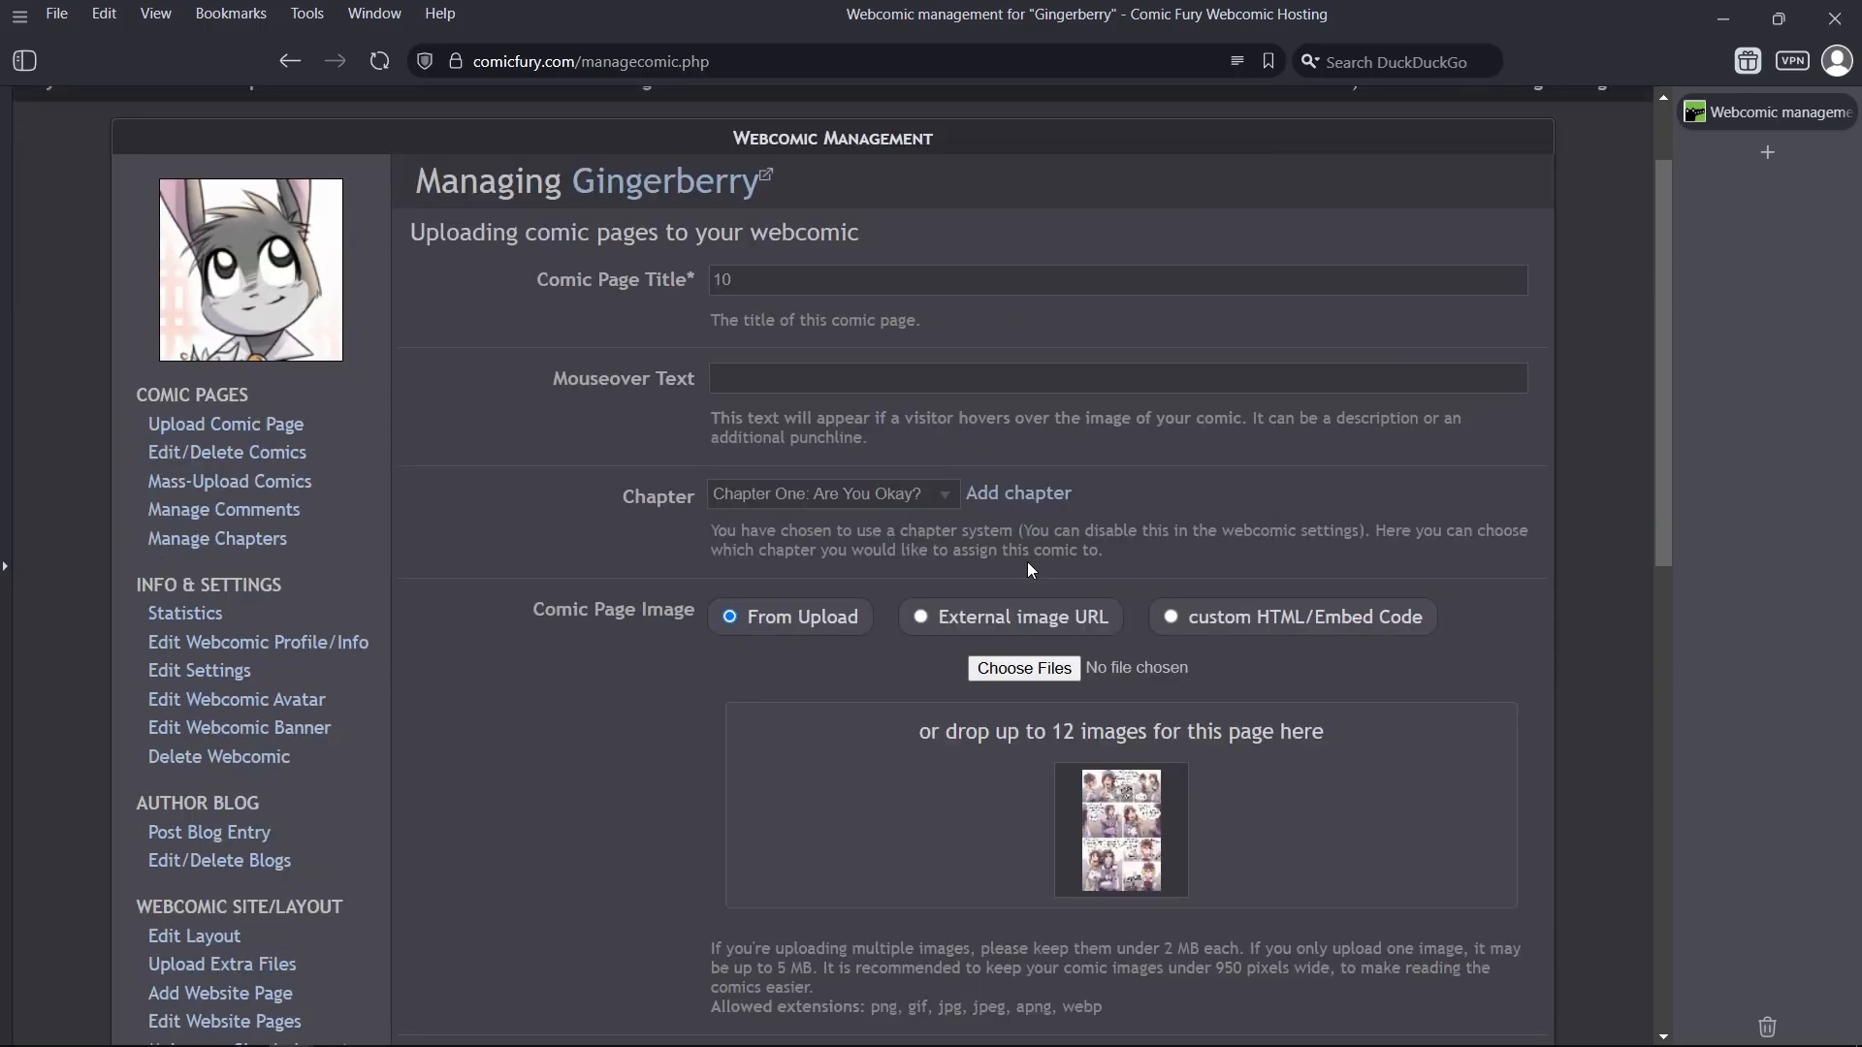
Step: Review the comic page upload form from the title through the transcript, and return to the author comment section
{"action": "scroll", "coordinate": [1030, 570], "scroll_direction": "down", "scroll_amount": 10}
{"action": "scroll", "coordinate": [1030, 570], "scroll_direction": "up", "scroll_amount": 3}
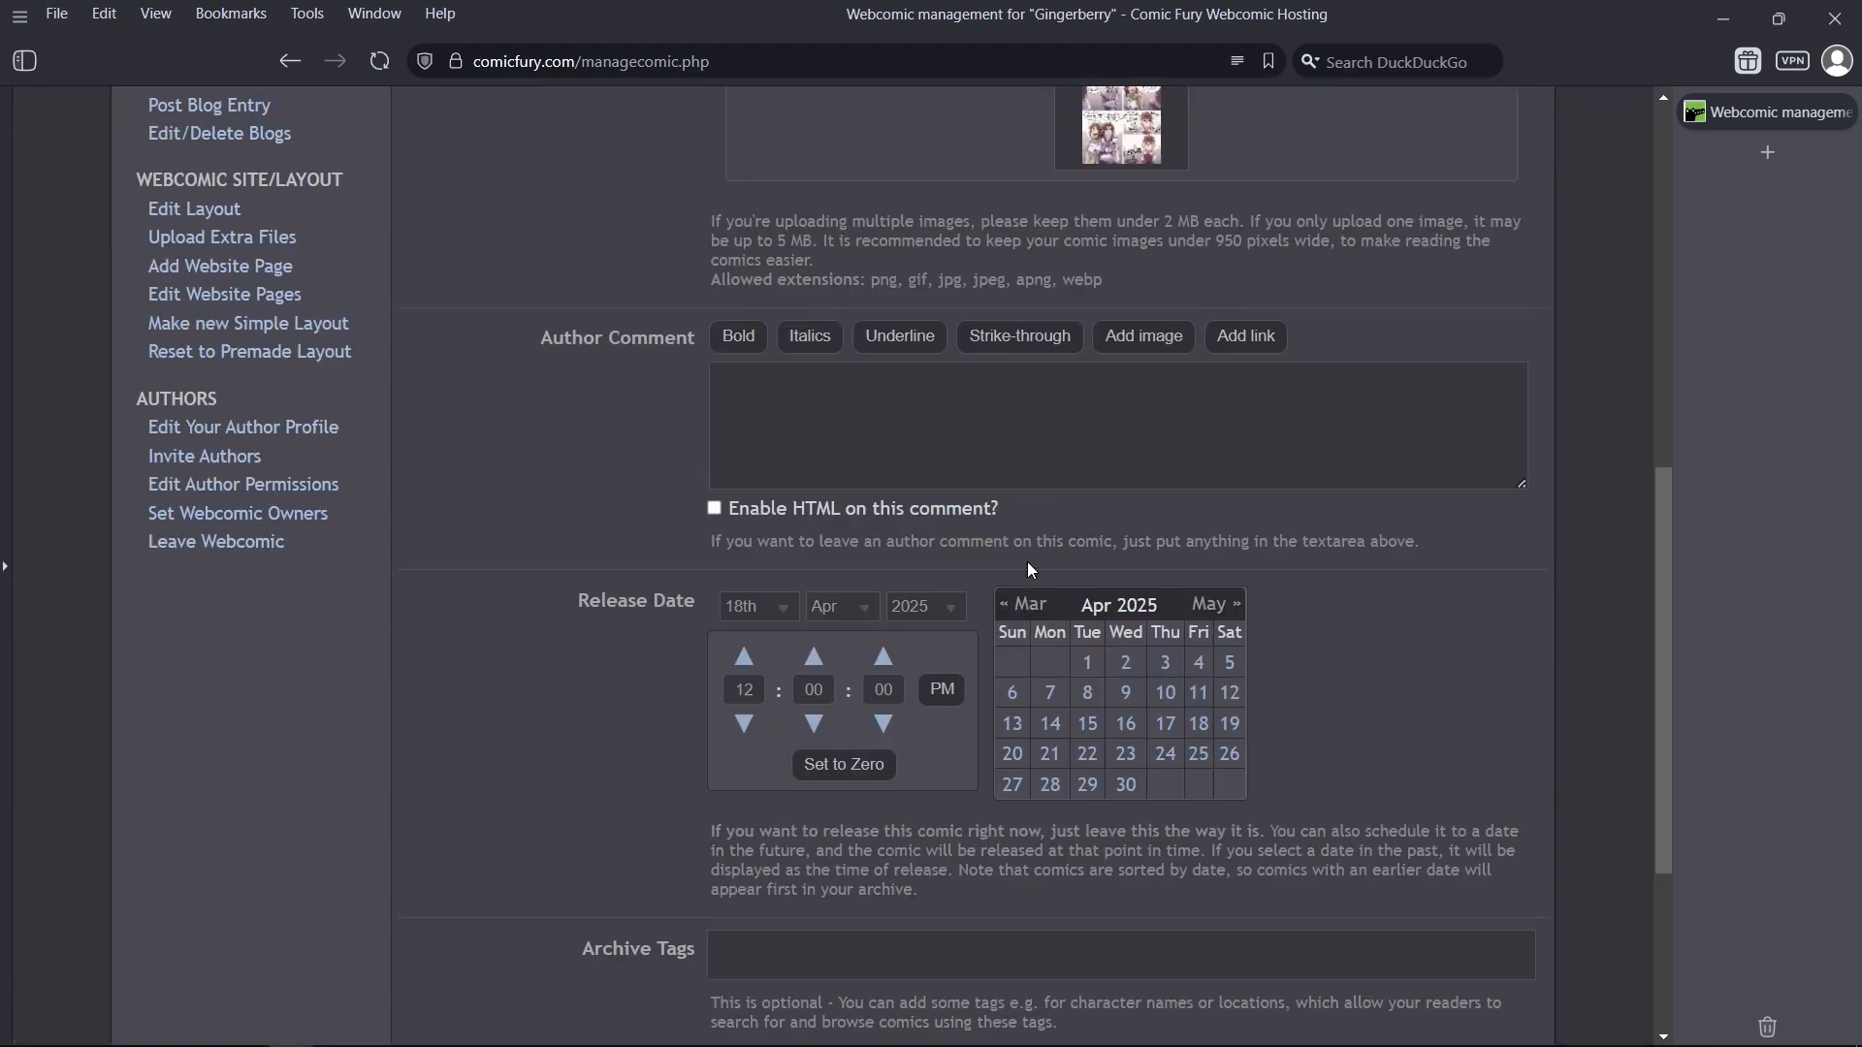
{"action": "scroll", "coordinate": [1030, 571], "scroll_direction": "up", "scroll_amount": 7}
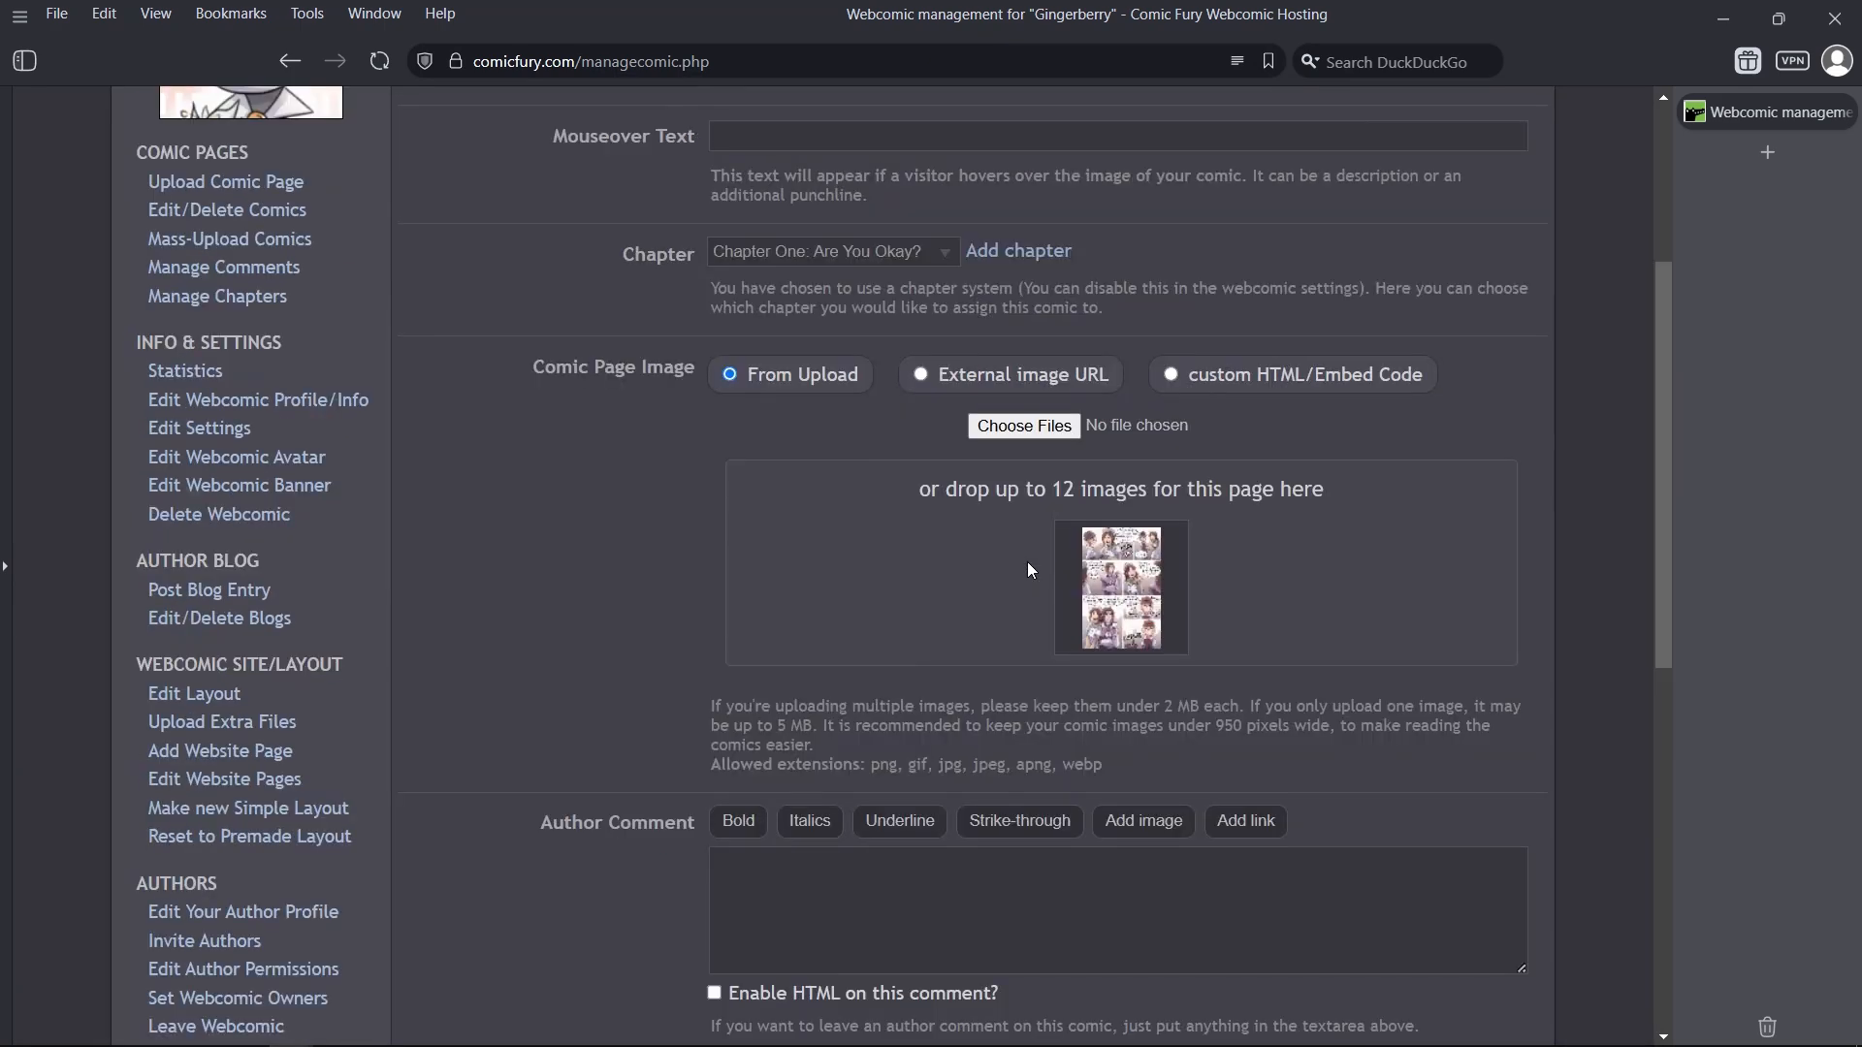
{"action": "scroll", "coordinate": [1030, 570], "scroll_direction": "down", "scroll_amount": 7}
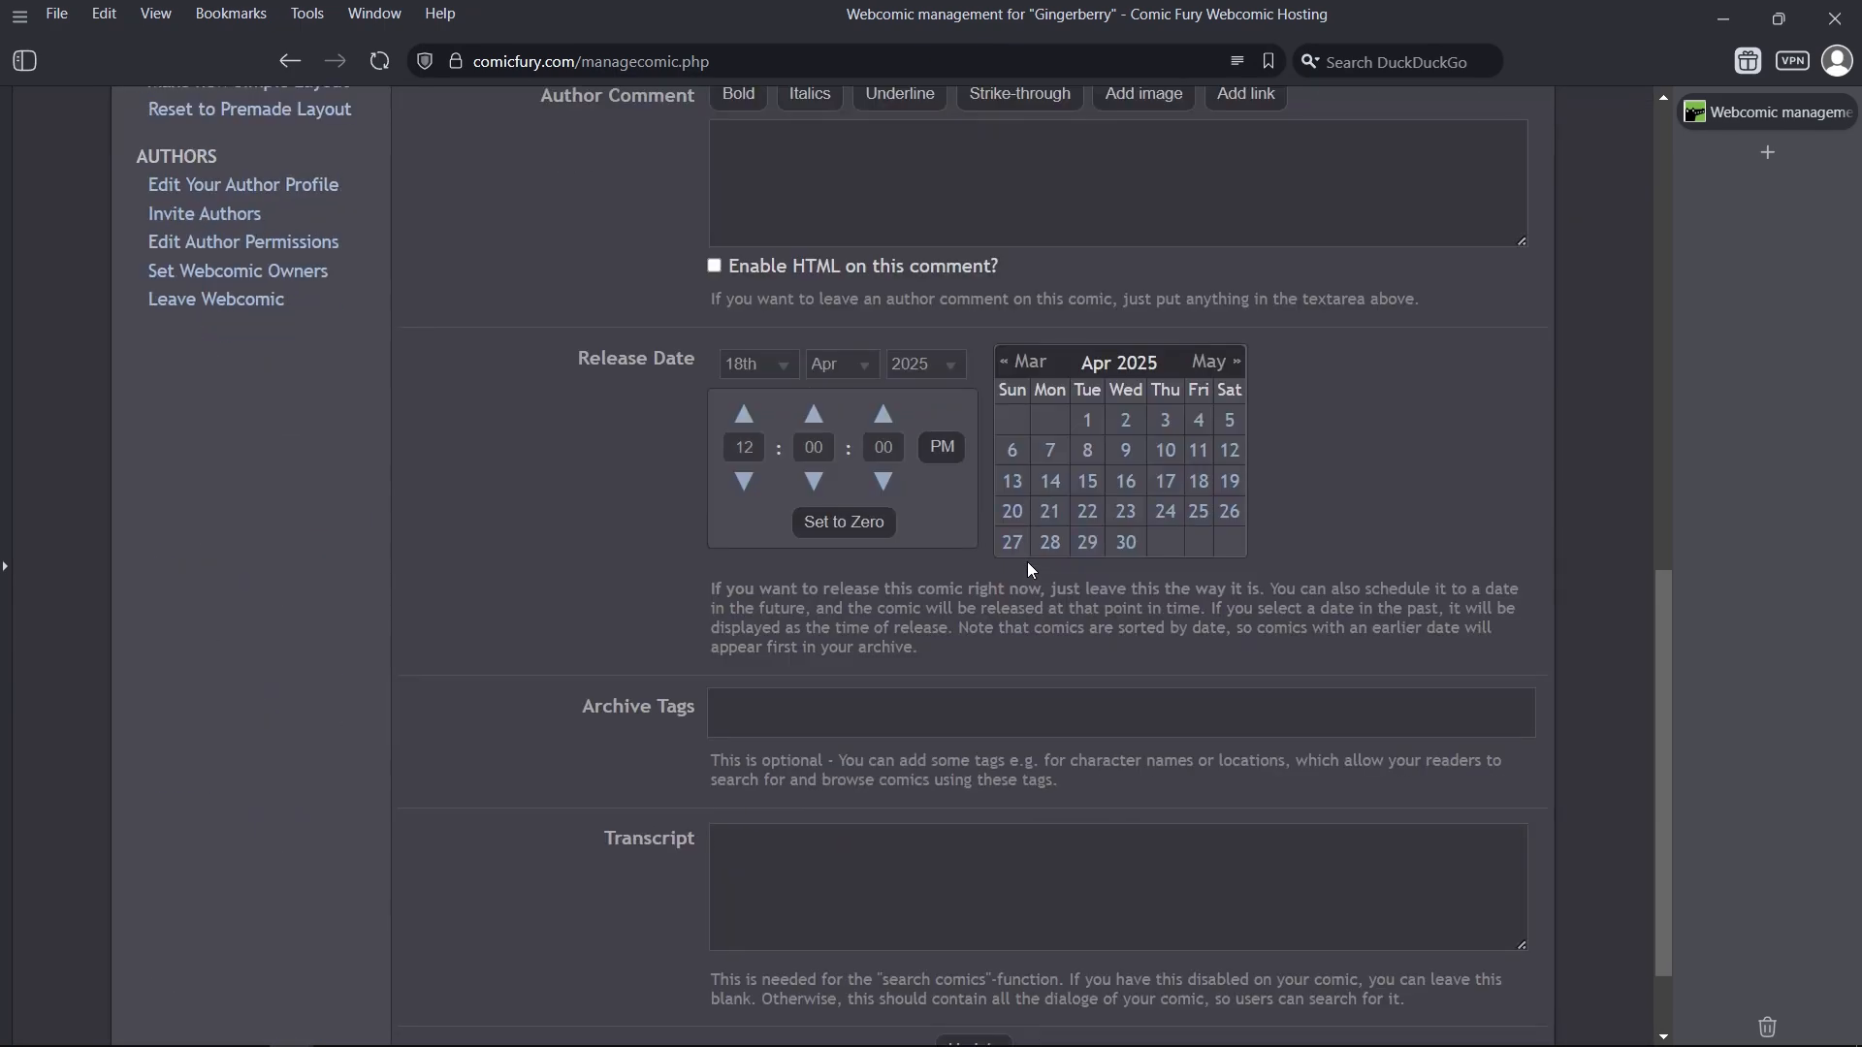
{"action": "scroll", "coordinate": [1030, 570], "scroll_direction": "down", "scroll_amount": 3}
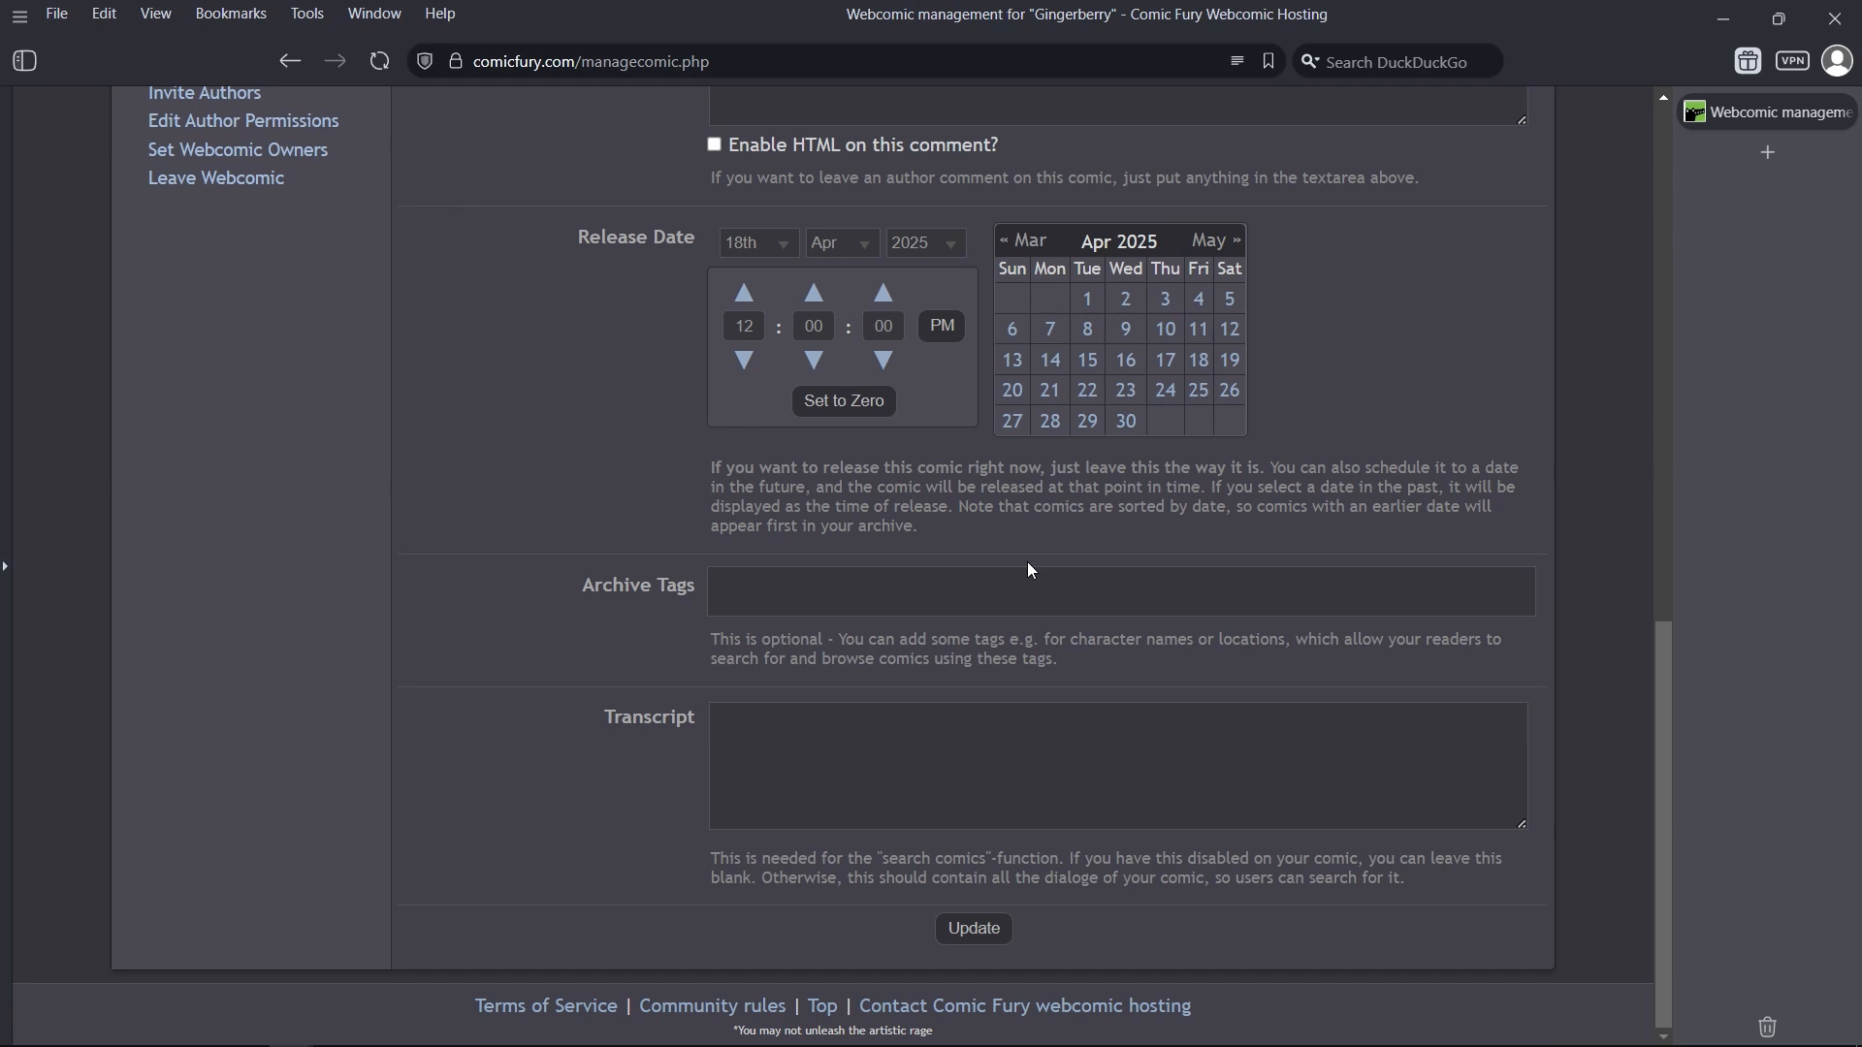
{"action": "scroll", "coordinate": [732, 644], "scroll_direction": "up", "scroll_amount": 3}
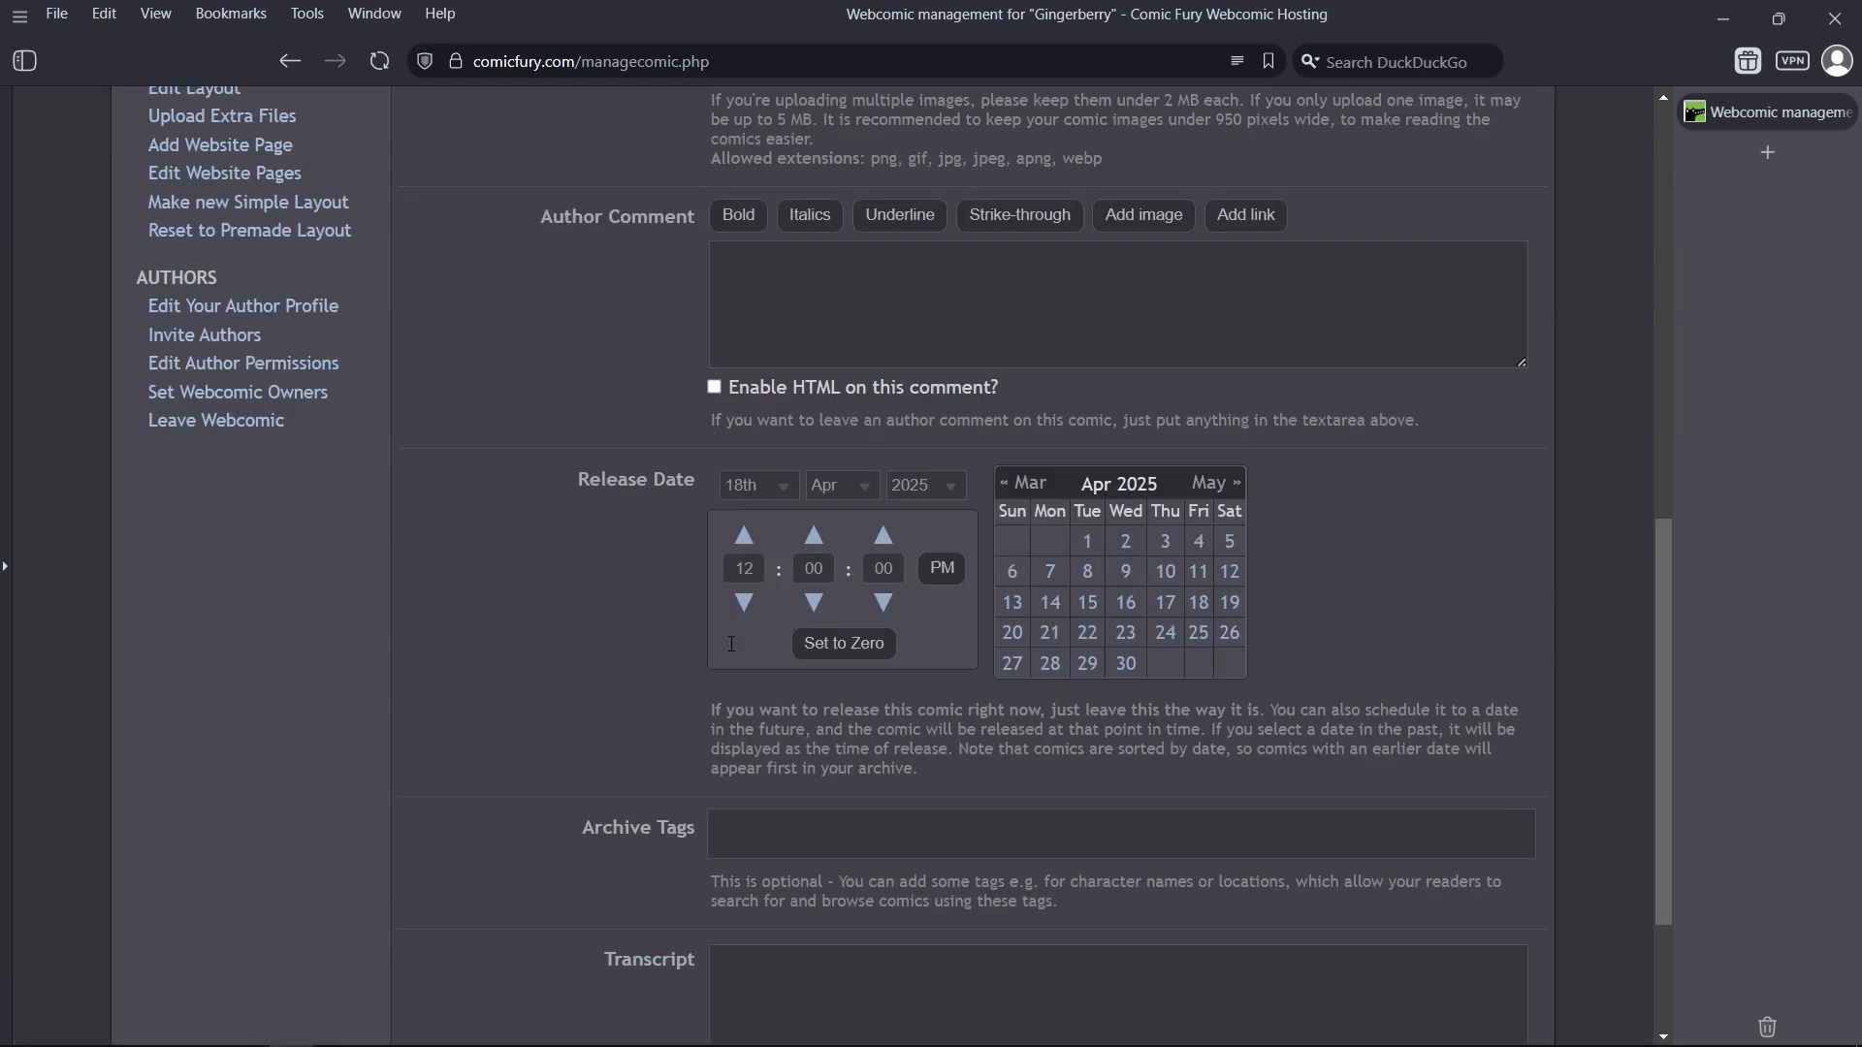
{"action": "scroll", "coordinate": [732, 644], "scroll_direction": "up", "scroll_amount": 3}
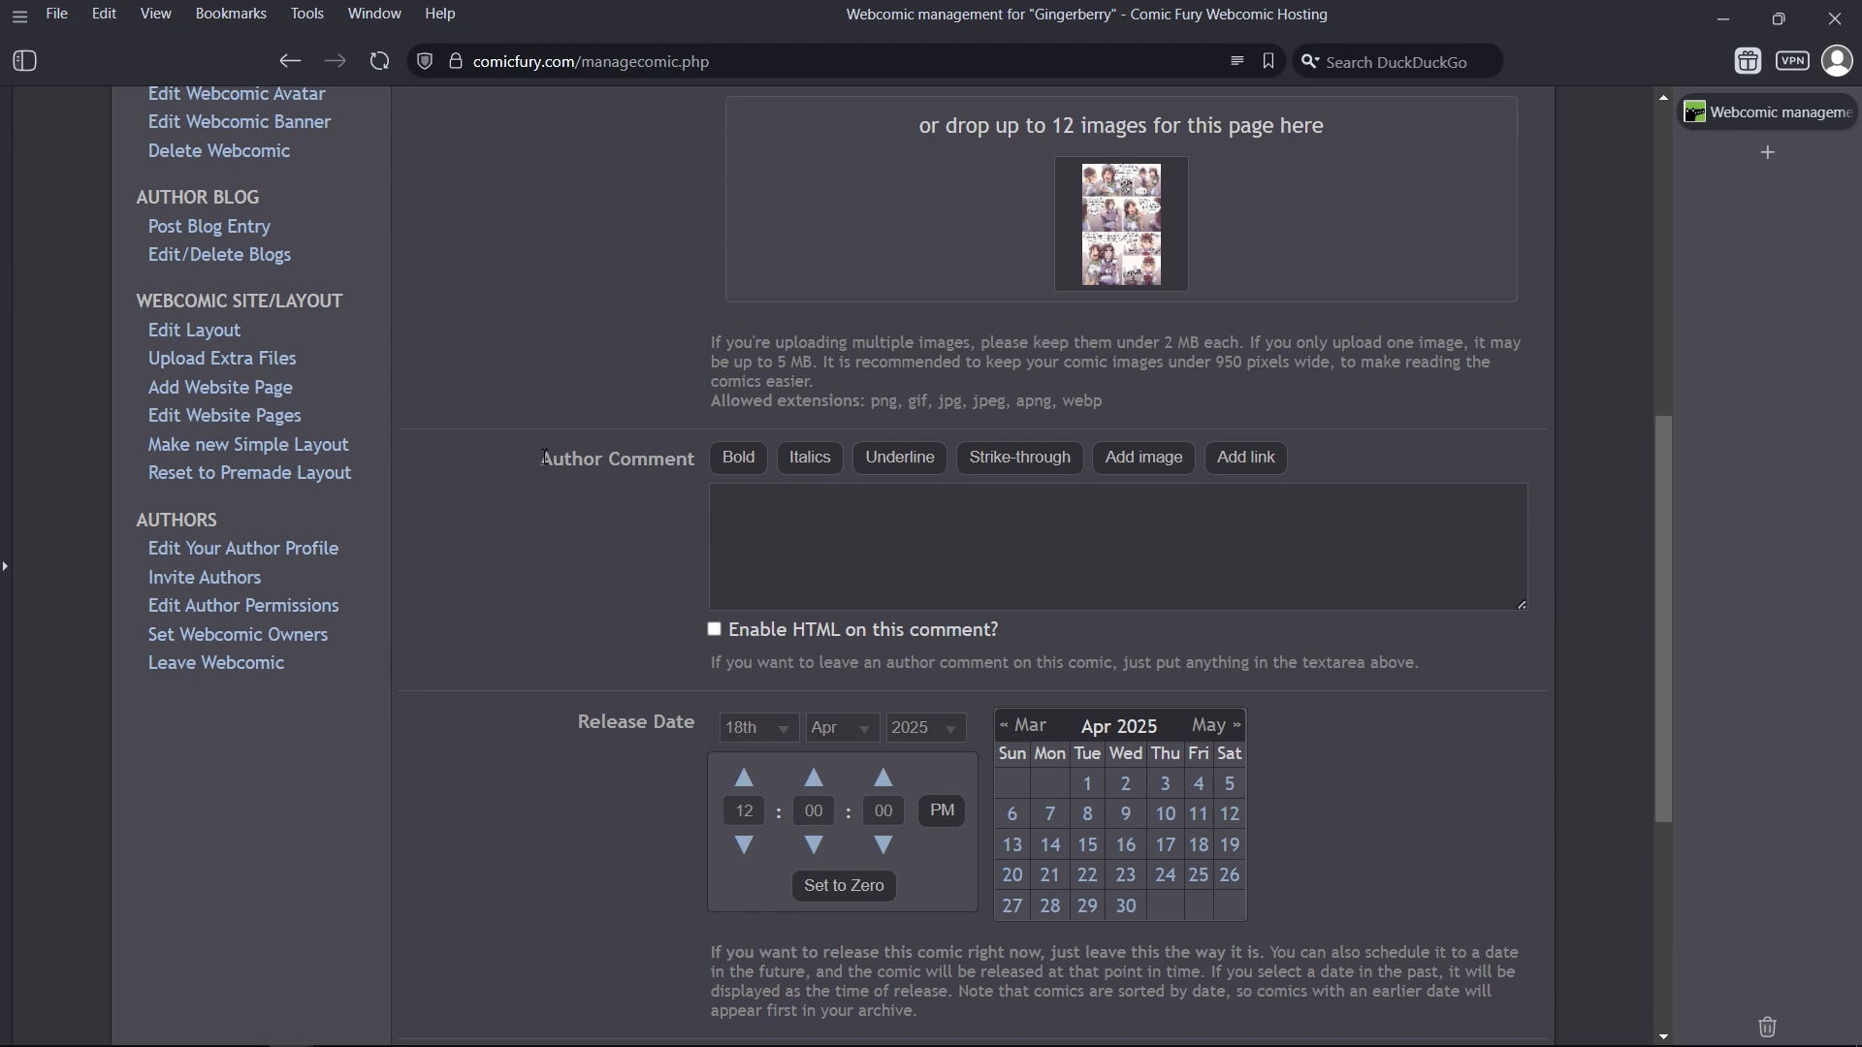
{"action": "left_click_drag", "start_coordinate": [544, 458], "coordinate": [676, 477]}
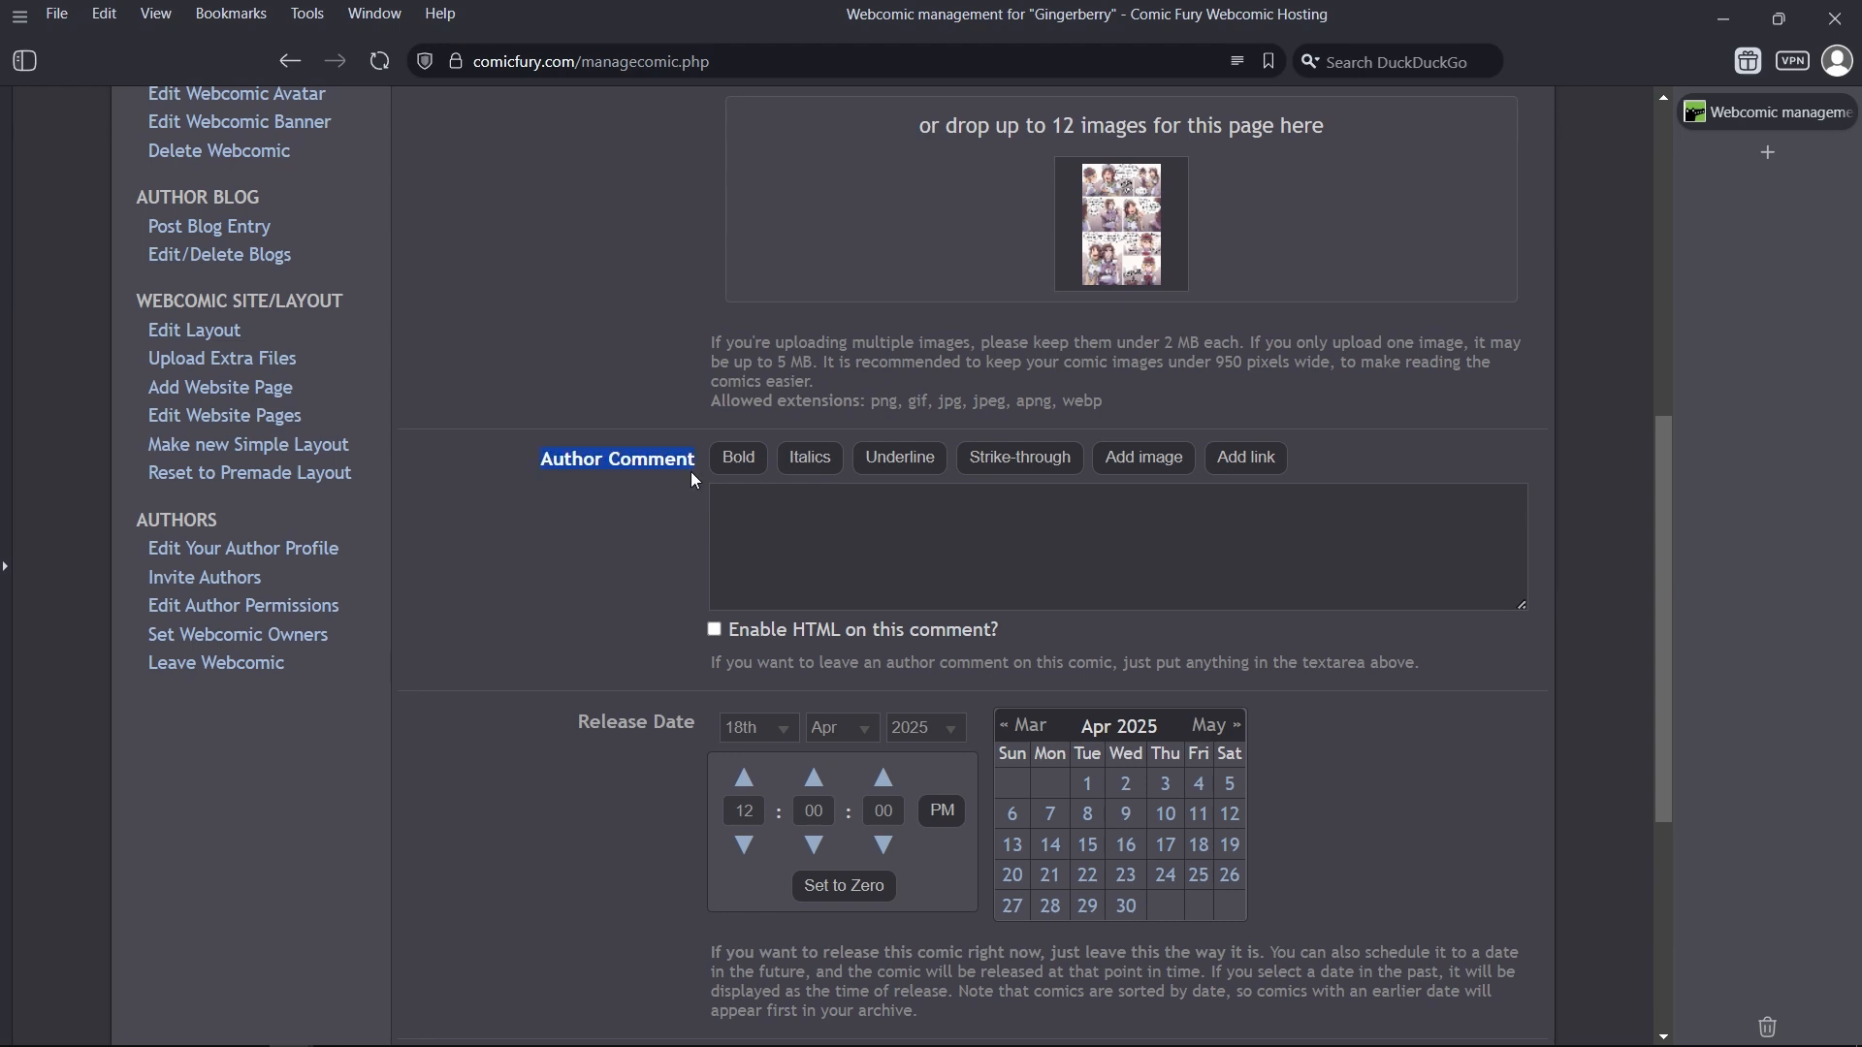
{"action": "left_click", "coordinate": [645, 462]}
{"action": "left_click_drag", "start_coordinate": [544, 459], "coordinate": [695, 467]}
Step: Open the Upload Extra Files page in a separate background tab and check its maximum file size
{"action": "scroll", "coordinate": [524, 398], "scroll_direction": "up", "scroll_amount": 3}
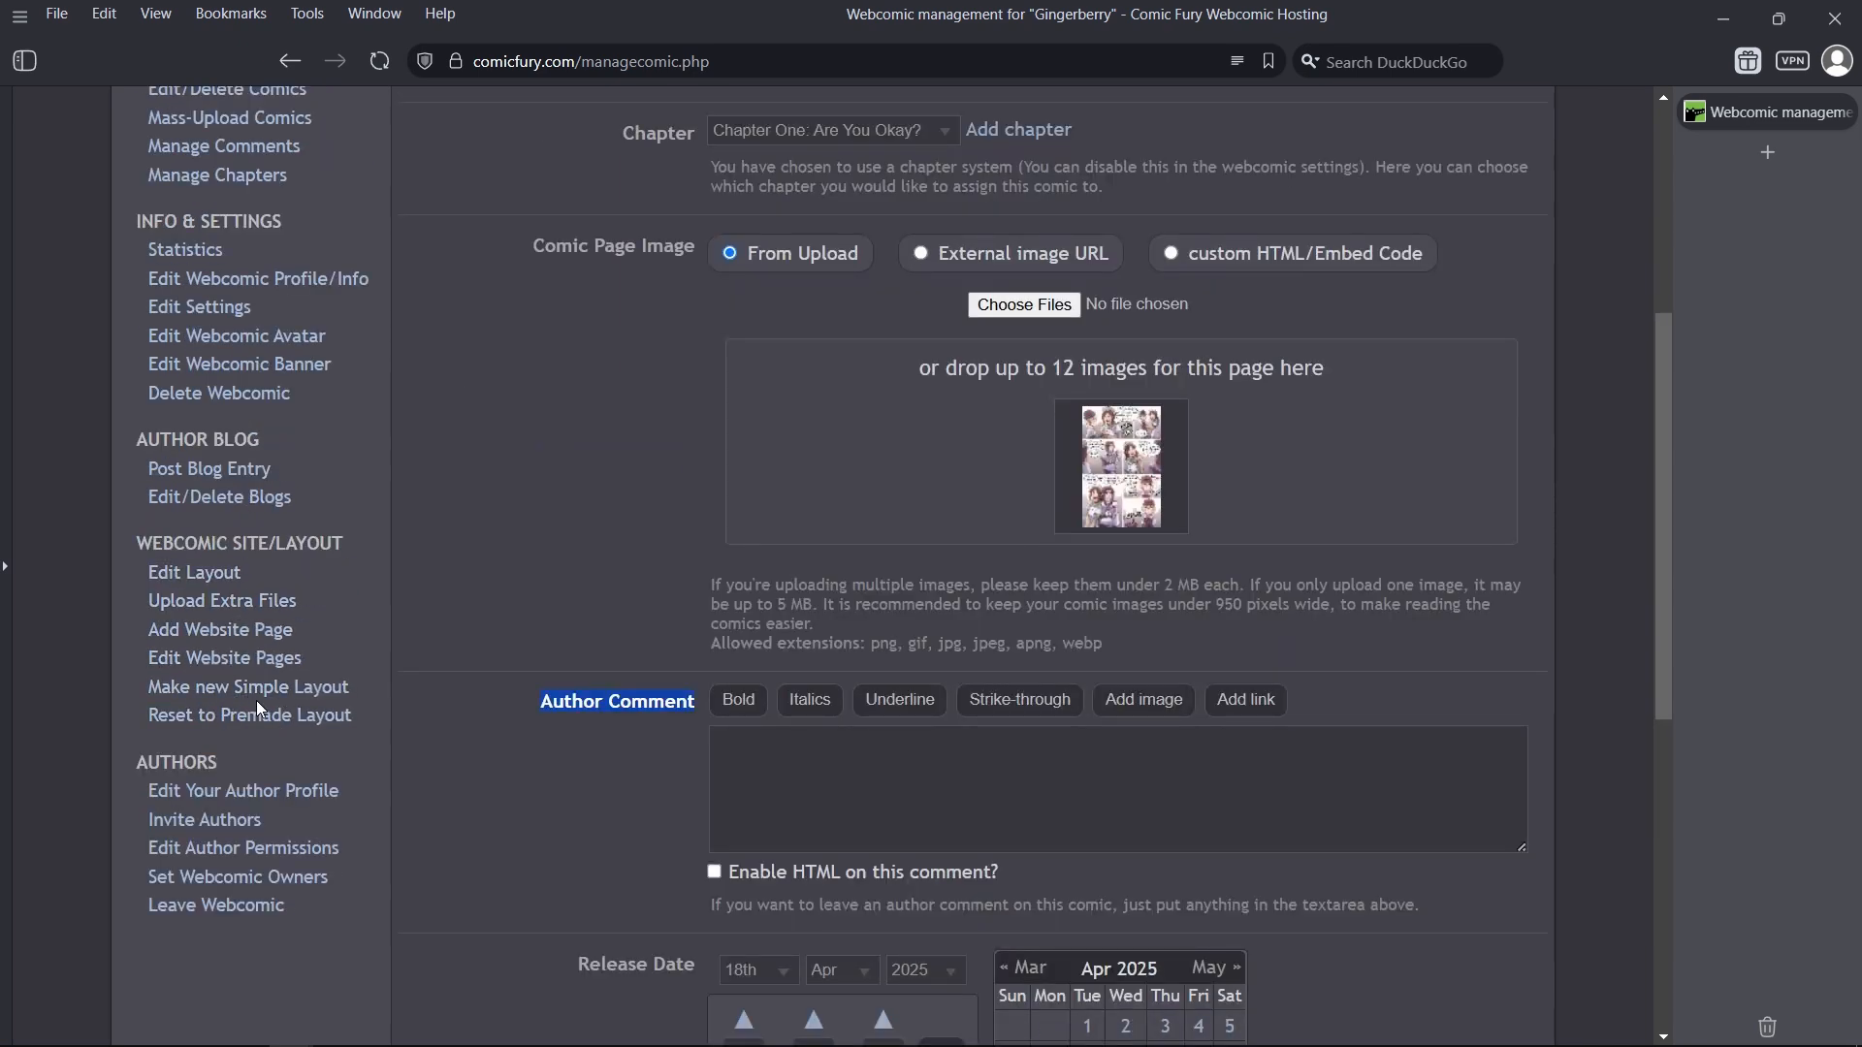
{"action": "right_click", "coordinate": [244, 613]}
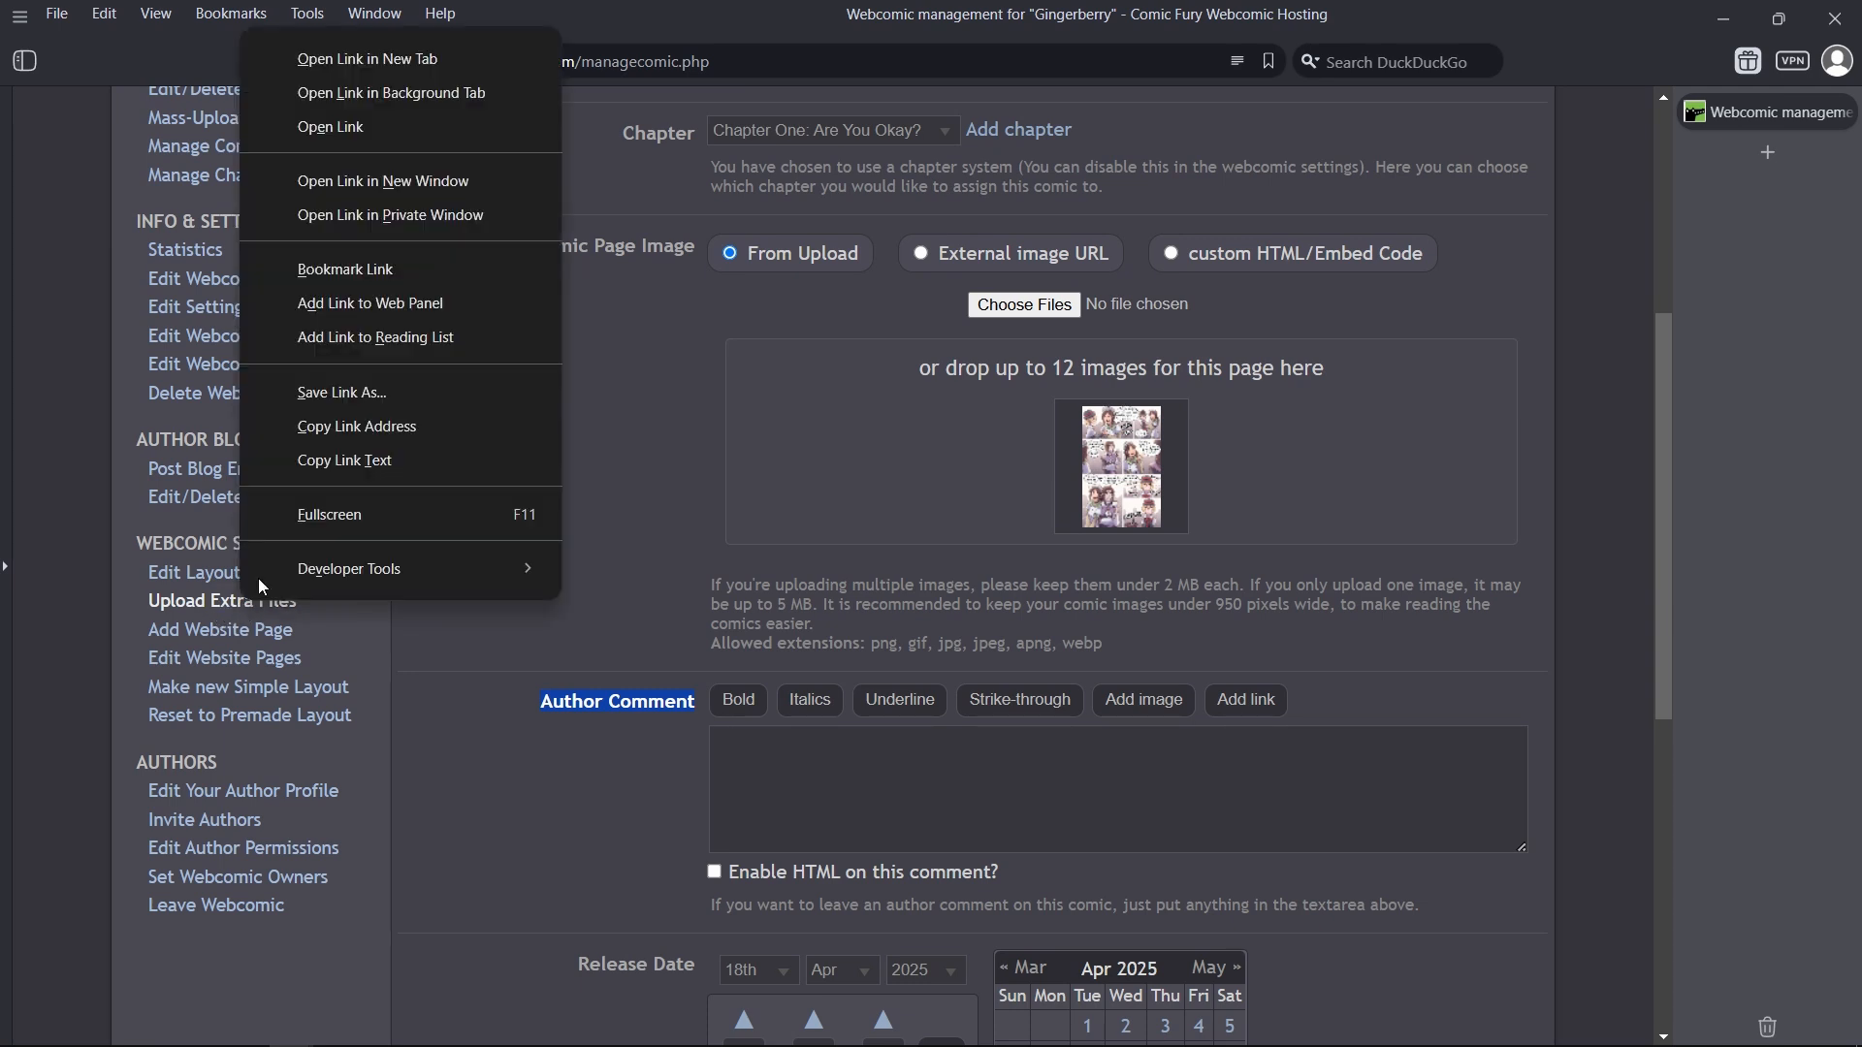
{"action": "left_click", "coordinate": [457, 94]}
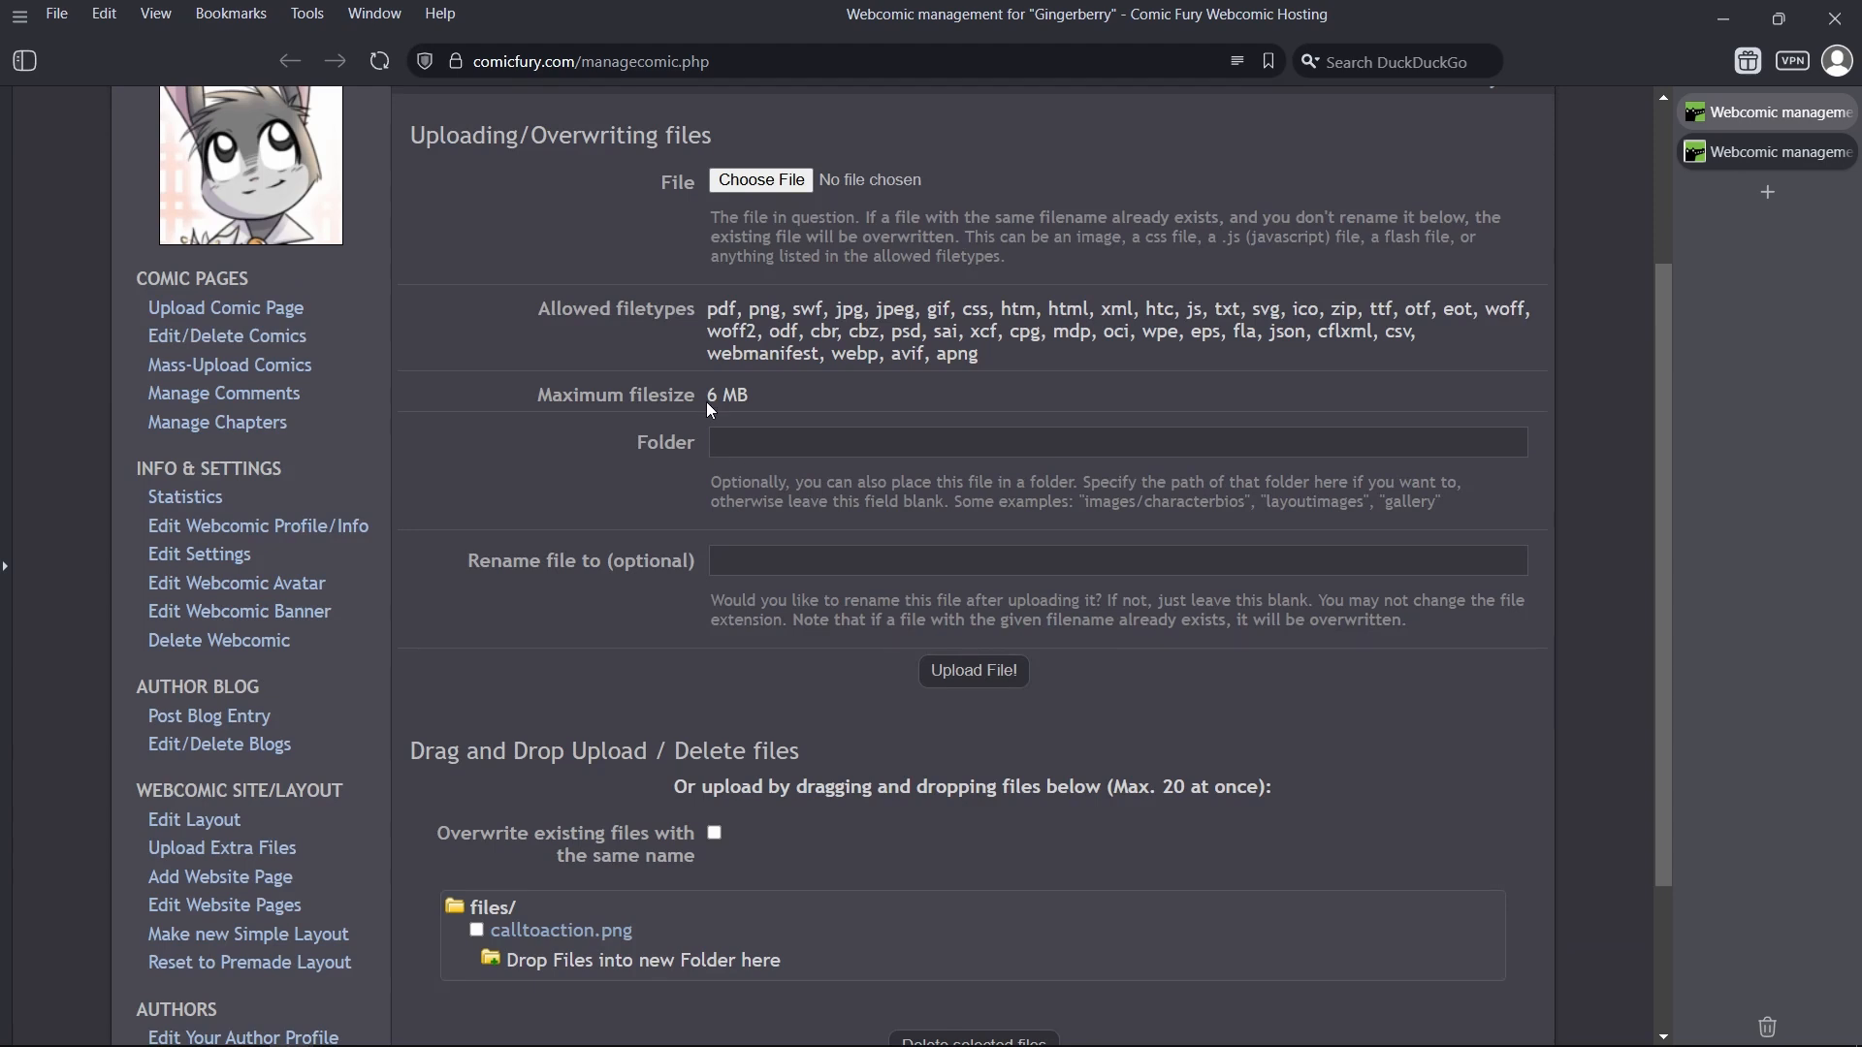
{"action": "left_click_drag", "start_coordinate": [755, 398], "coordinate": [640, 401]}
{"action": "left_click", "coordinate": [617, 400]}
Step: View the uploaded calltoaction.png file and copy its web address
{"action": "scroll", "coordinate": [644, 456], "scroll_direction": "down", "scroll_amount": 1}
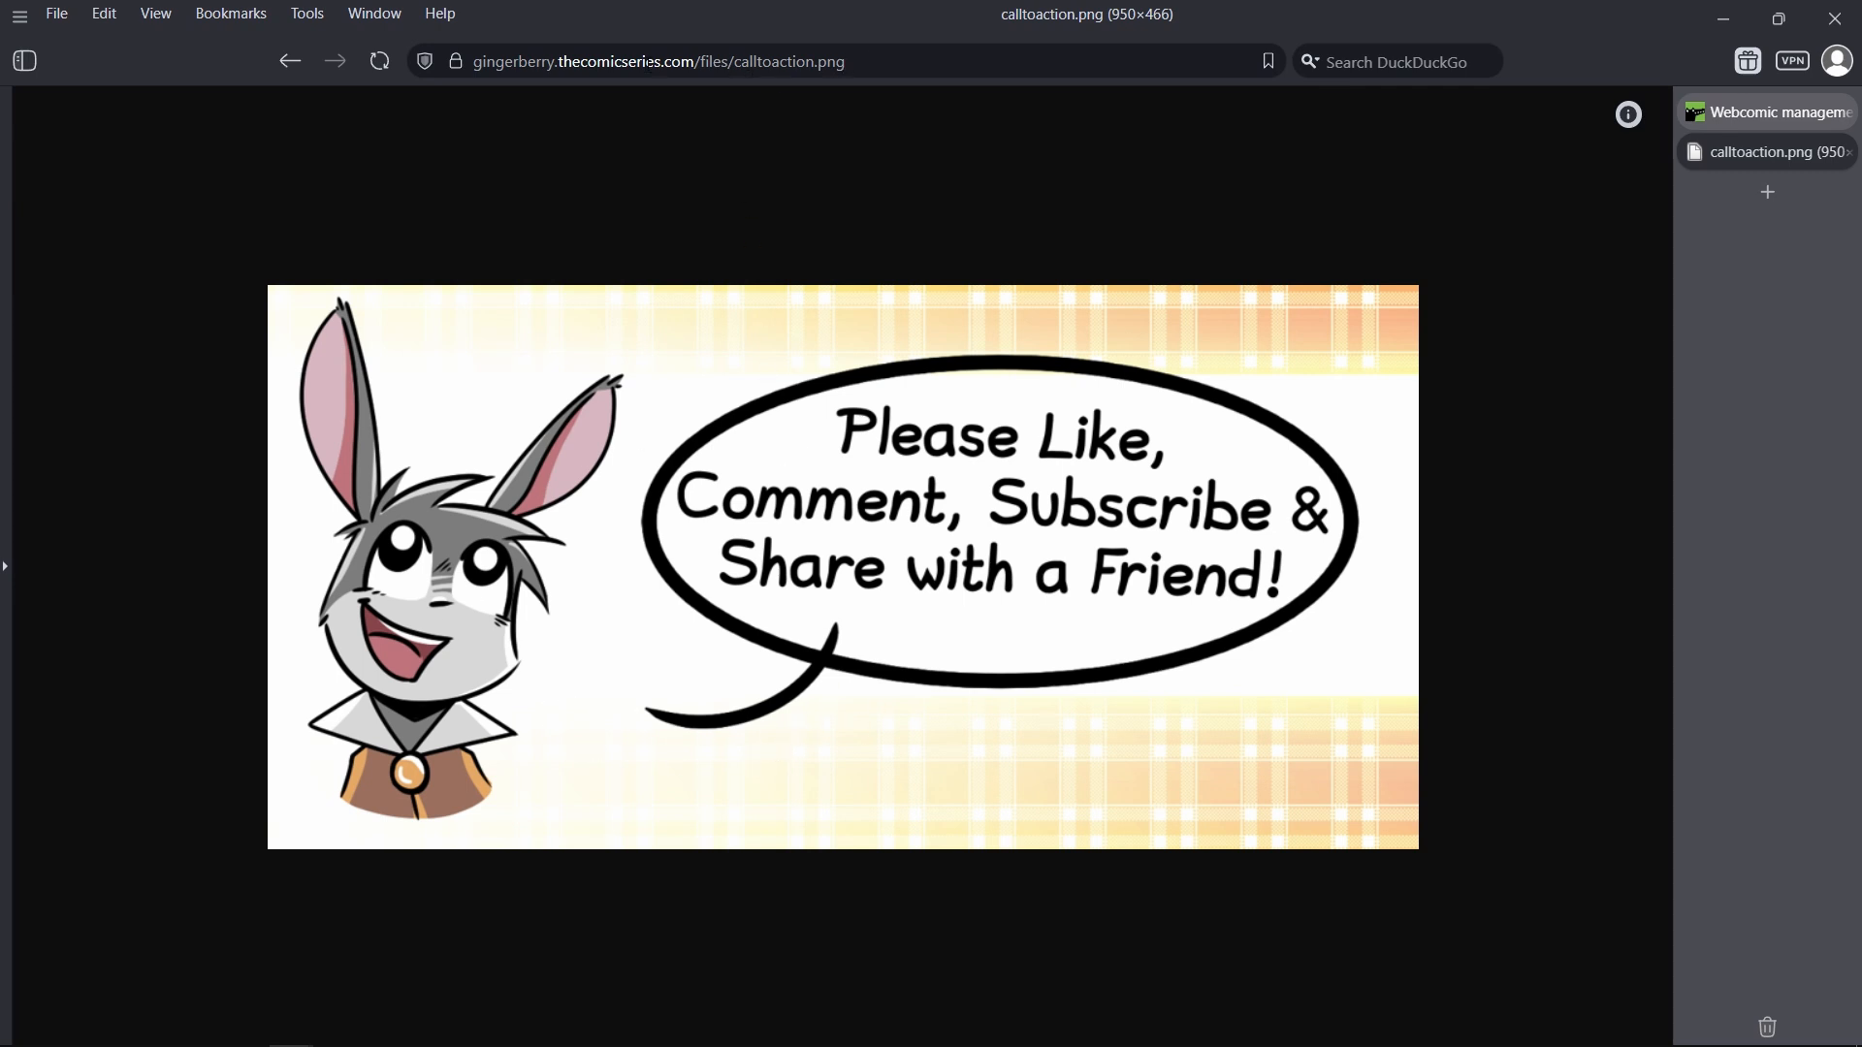
{"action": "left_click", "coordinate": [637, 64]}
{"action": "key", "text": "ctrl+c"}
{"action": "right_click", "coordinate": [638, 64]}
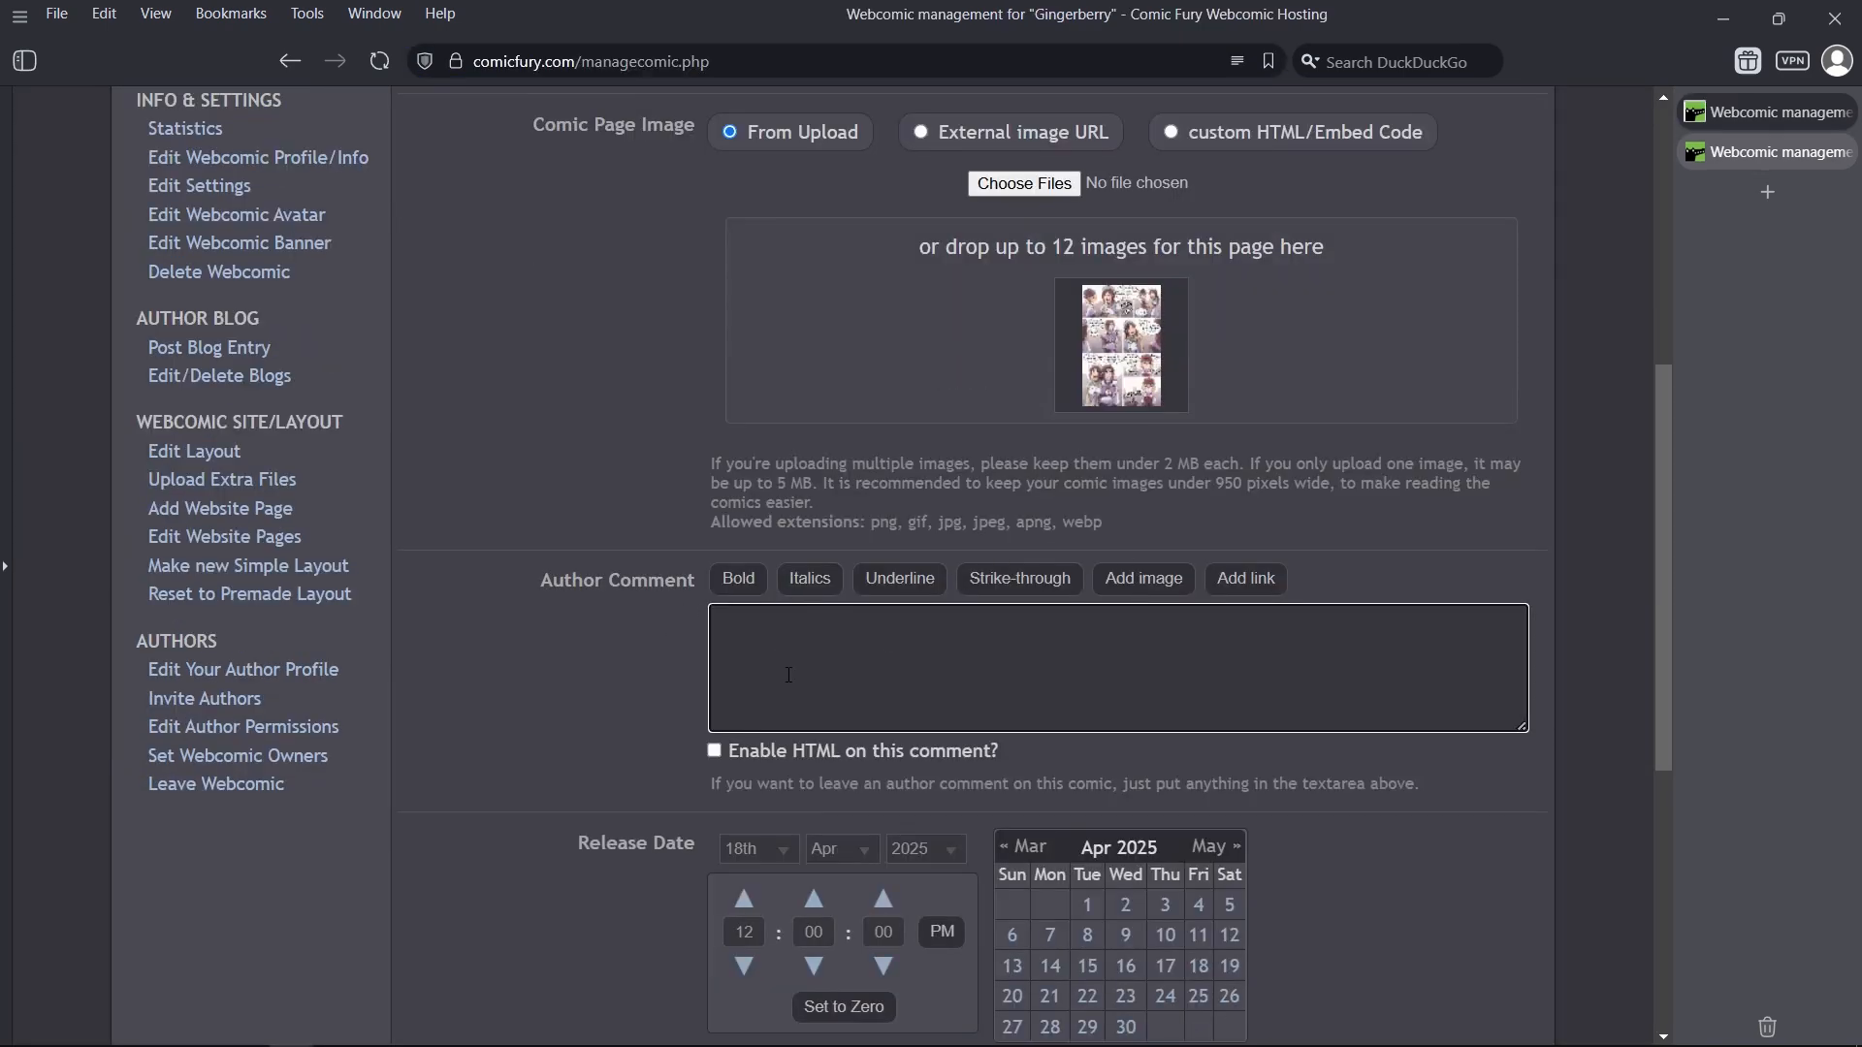
{"action": "left_click", "coordinate": [1164, 585]}
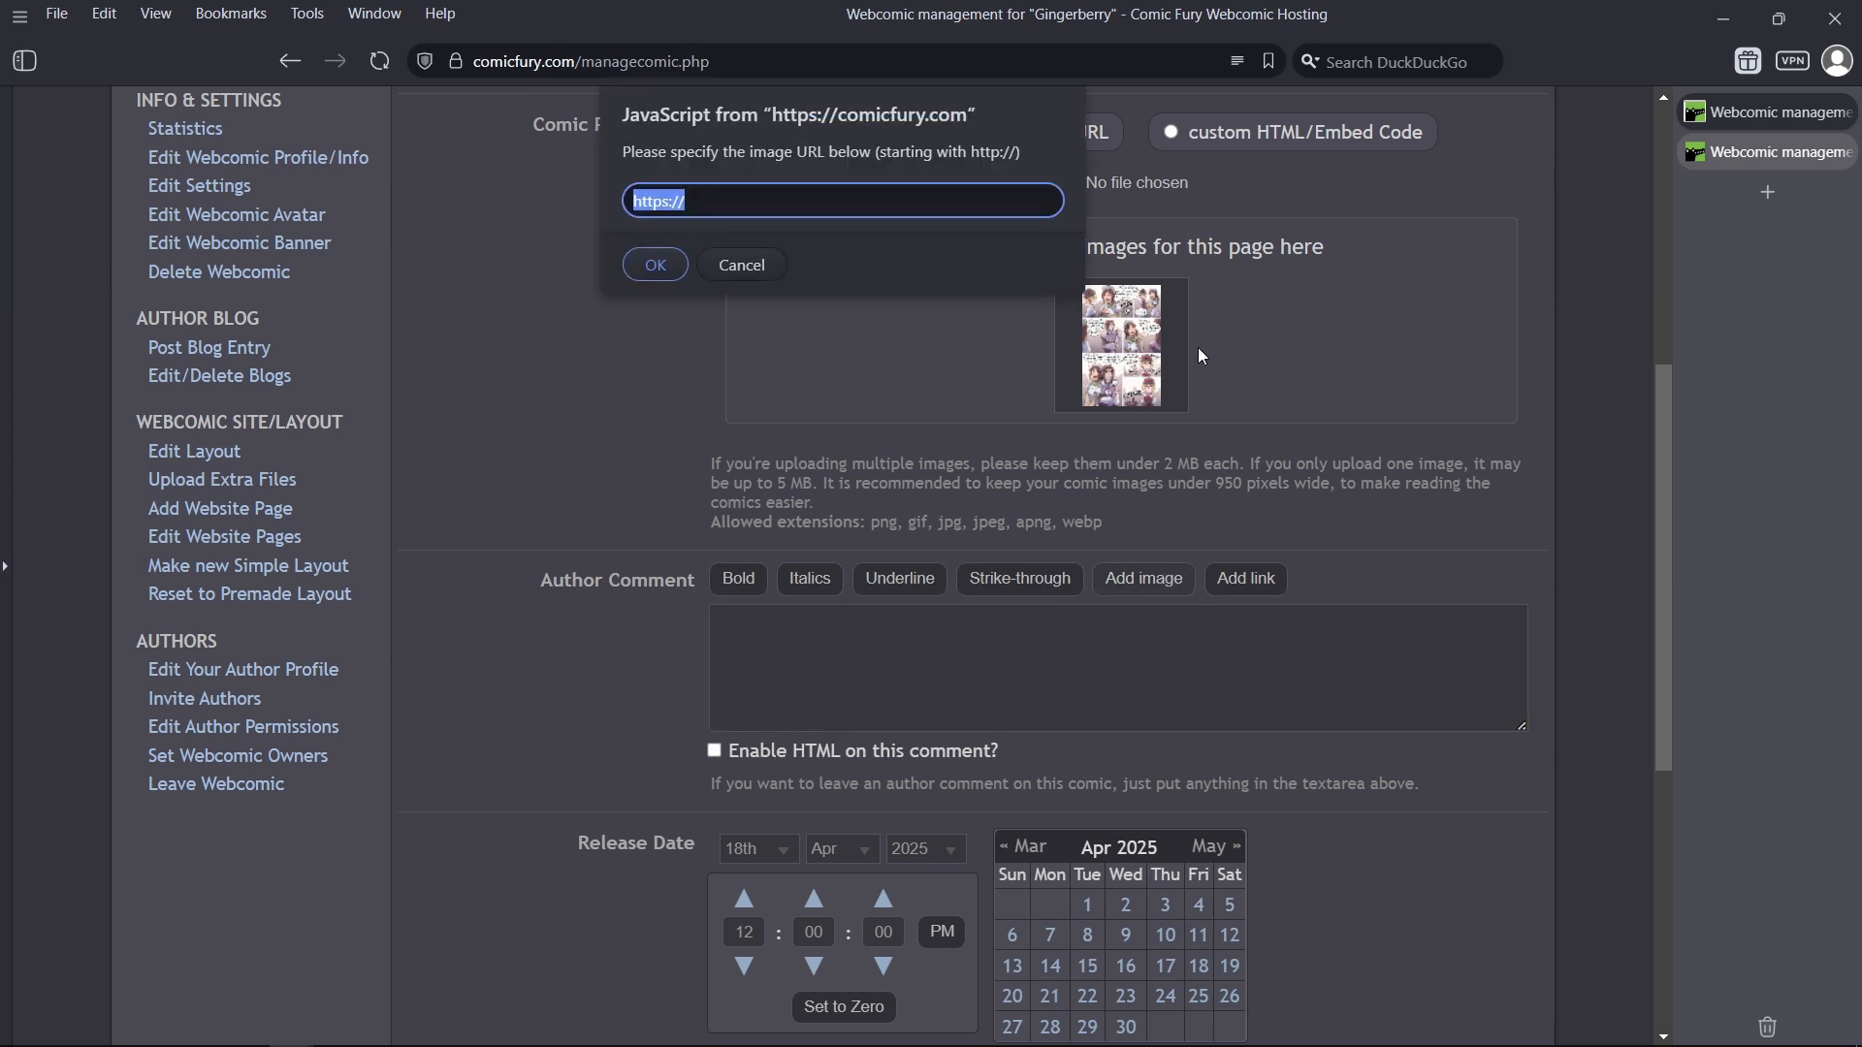
{"action": "right_click", "coordinate": [707, 198]}
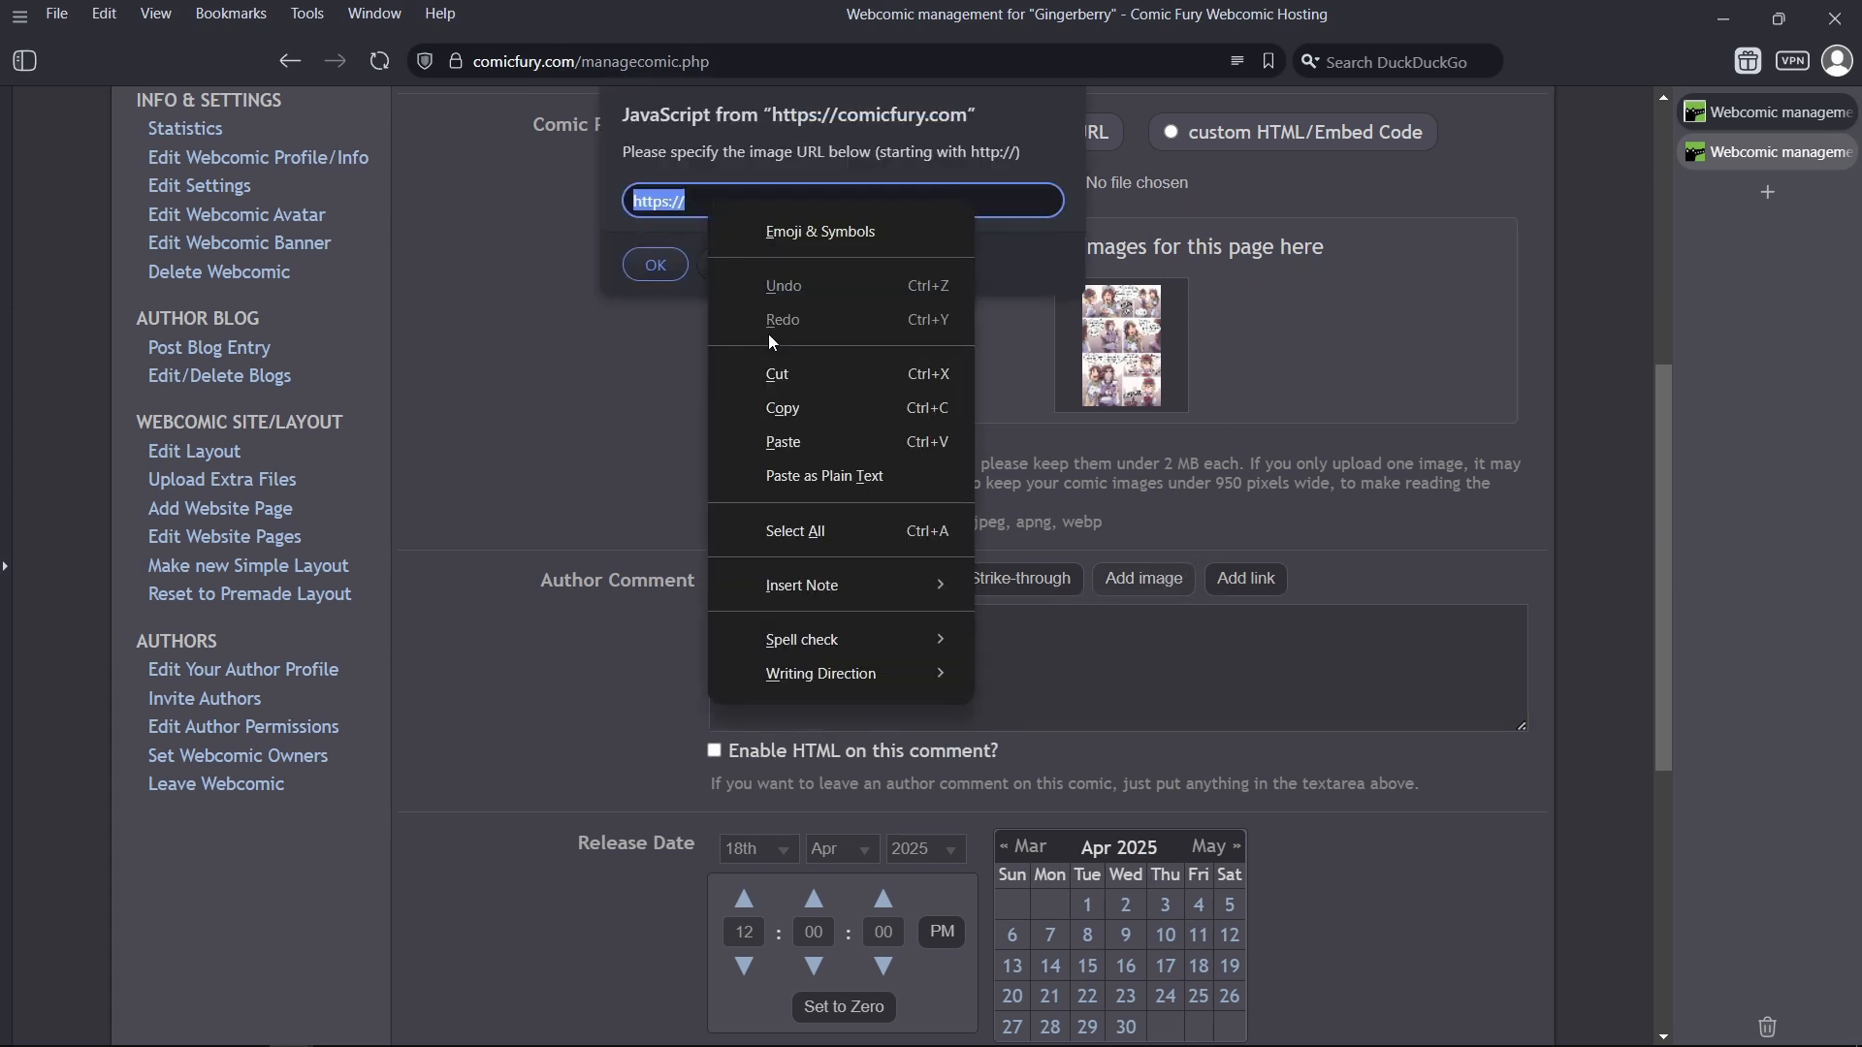
{"action": "left_click", "coordinate": [783, 446]}
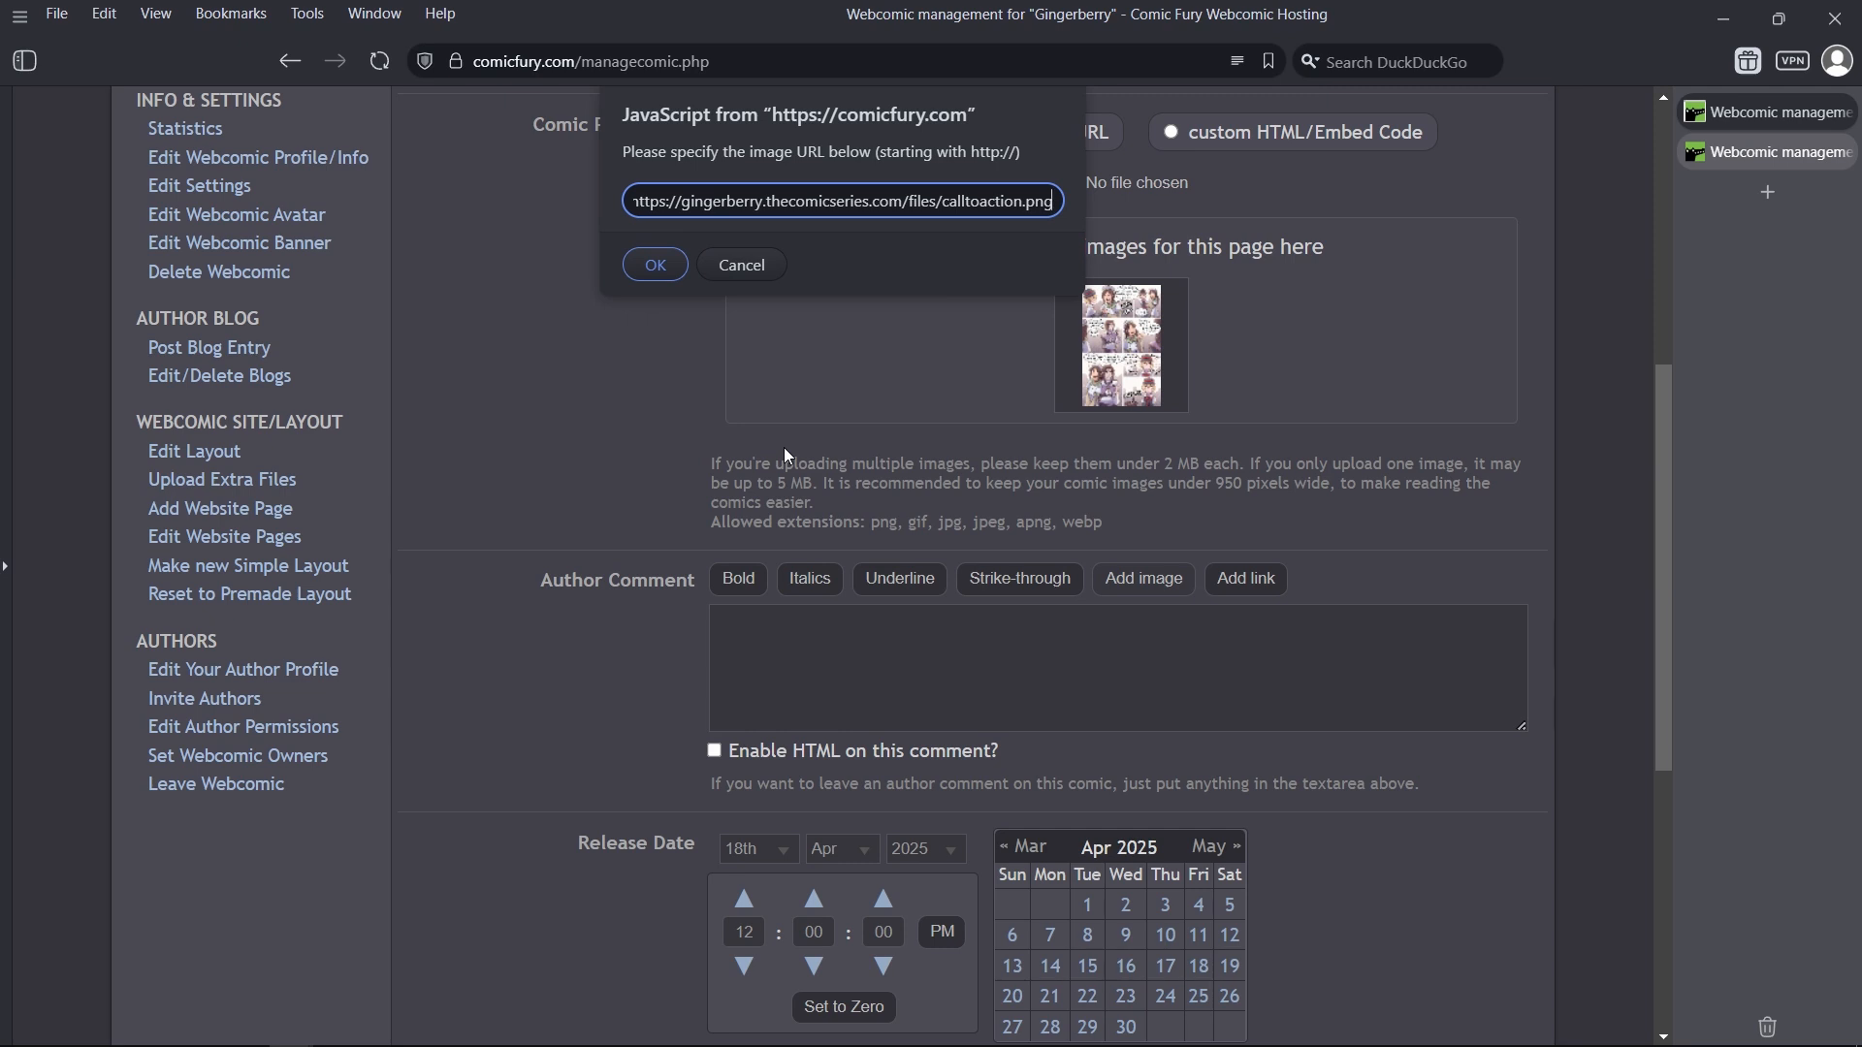
{"action": "left_click_drag", "start_coordinate": [681, 201], "coordinate": [1044, 202]}
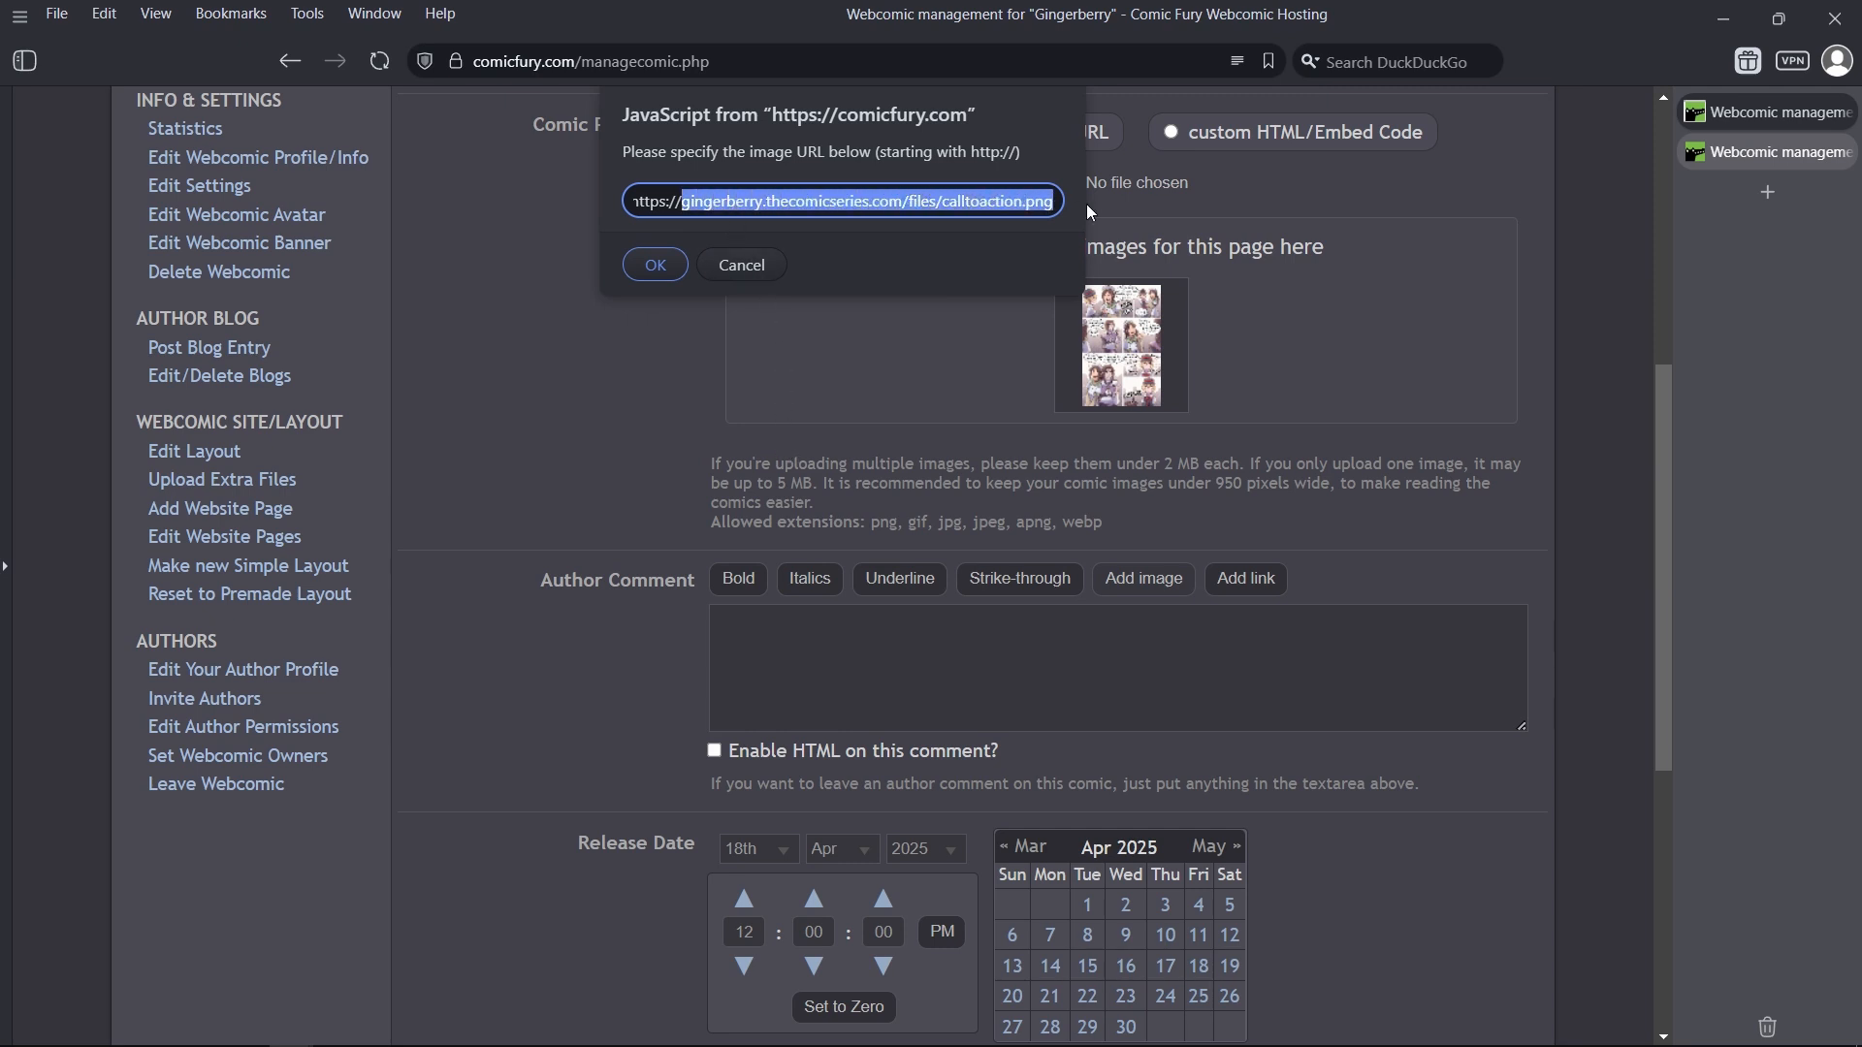
{"action": "left_click", "coordinate": [648, 271]}
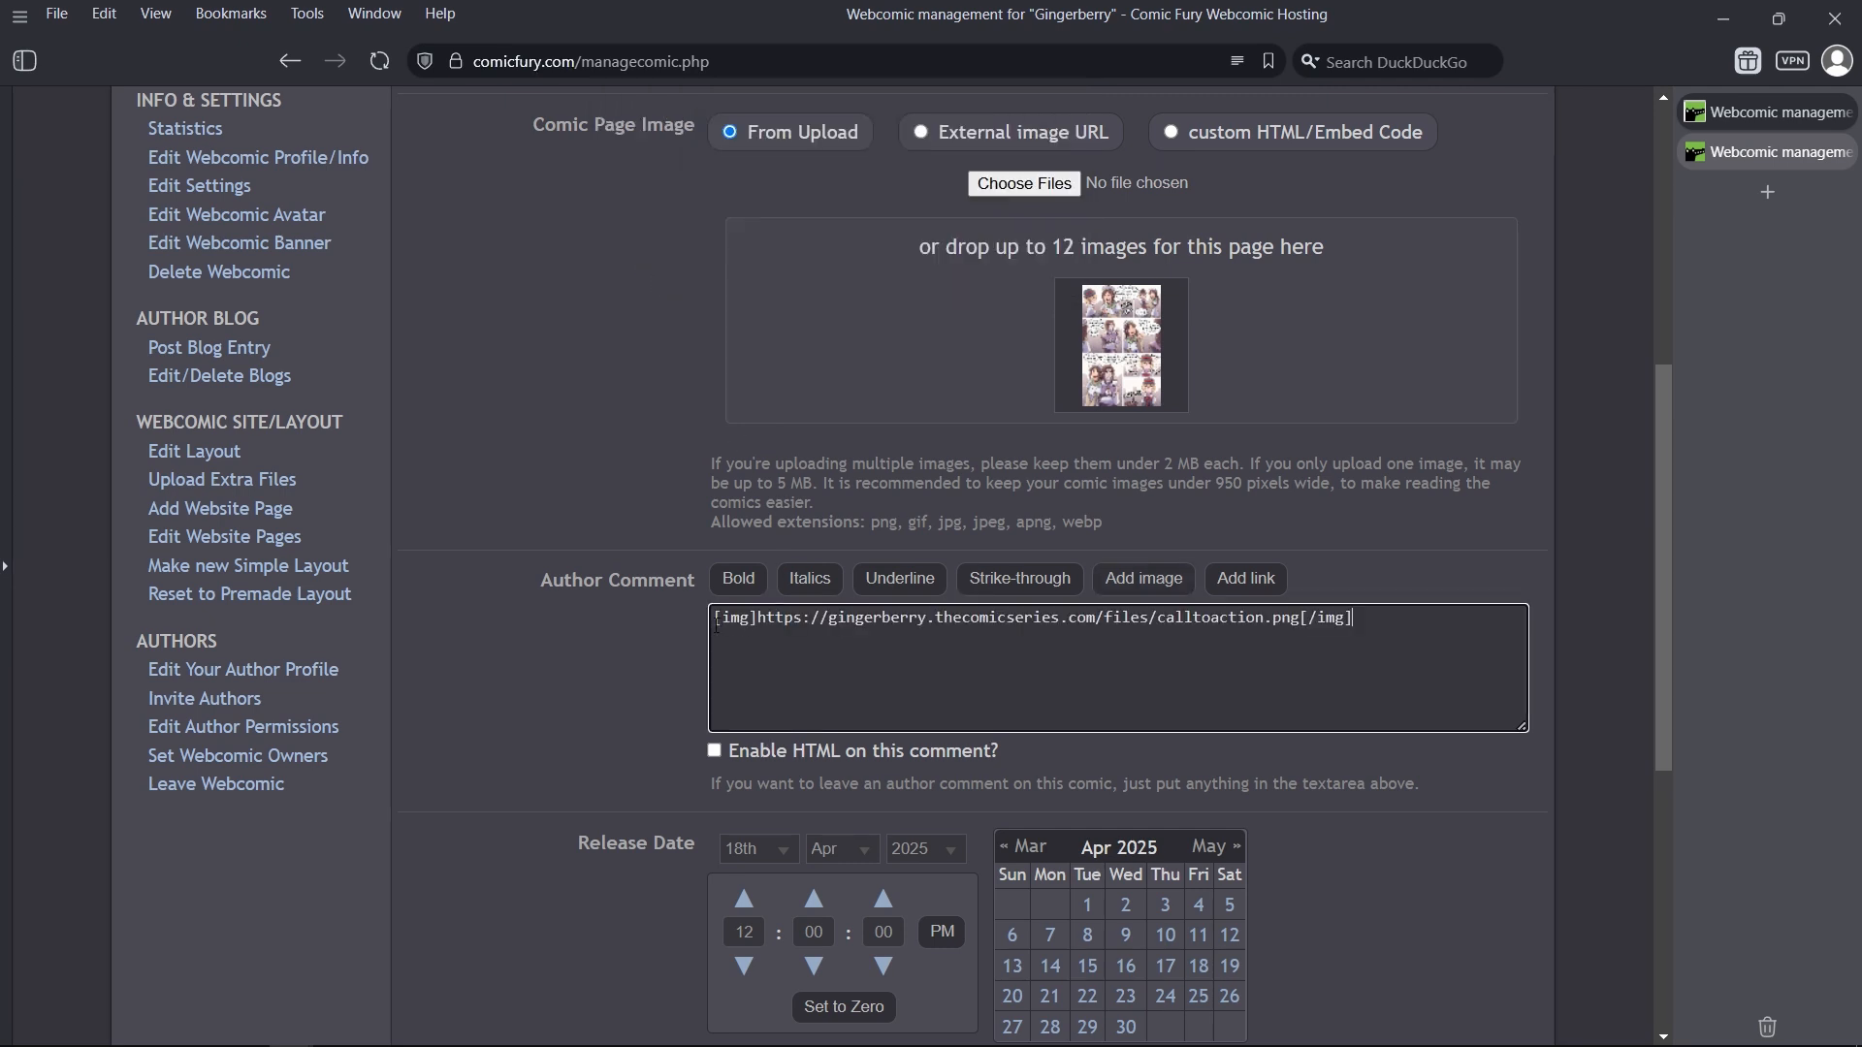
Step: Make room for text above the image tag in the author comment and submit the comic page
{"action": "left_click_drag", "start_coordinate": [717, 623], "coordinate": [1391, 631]}
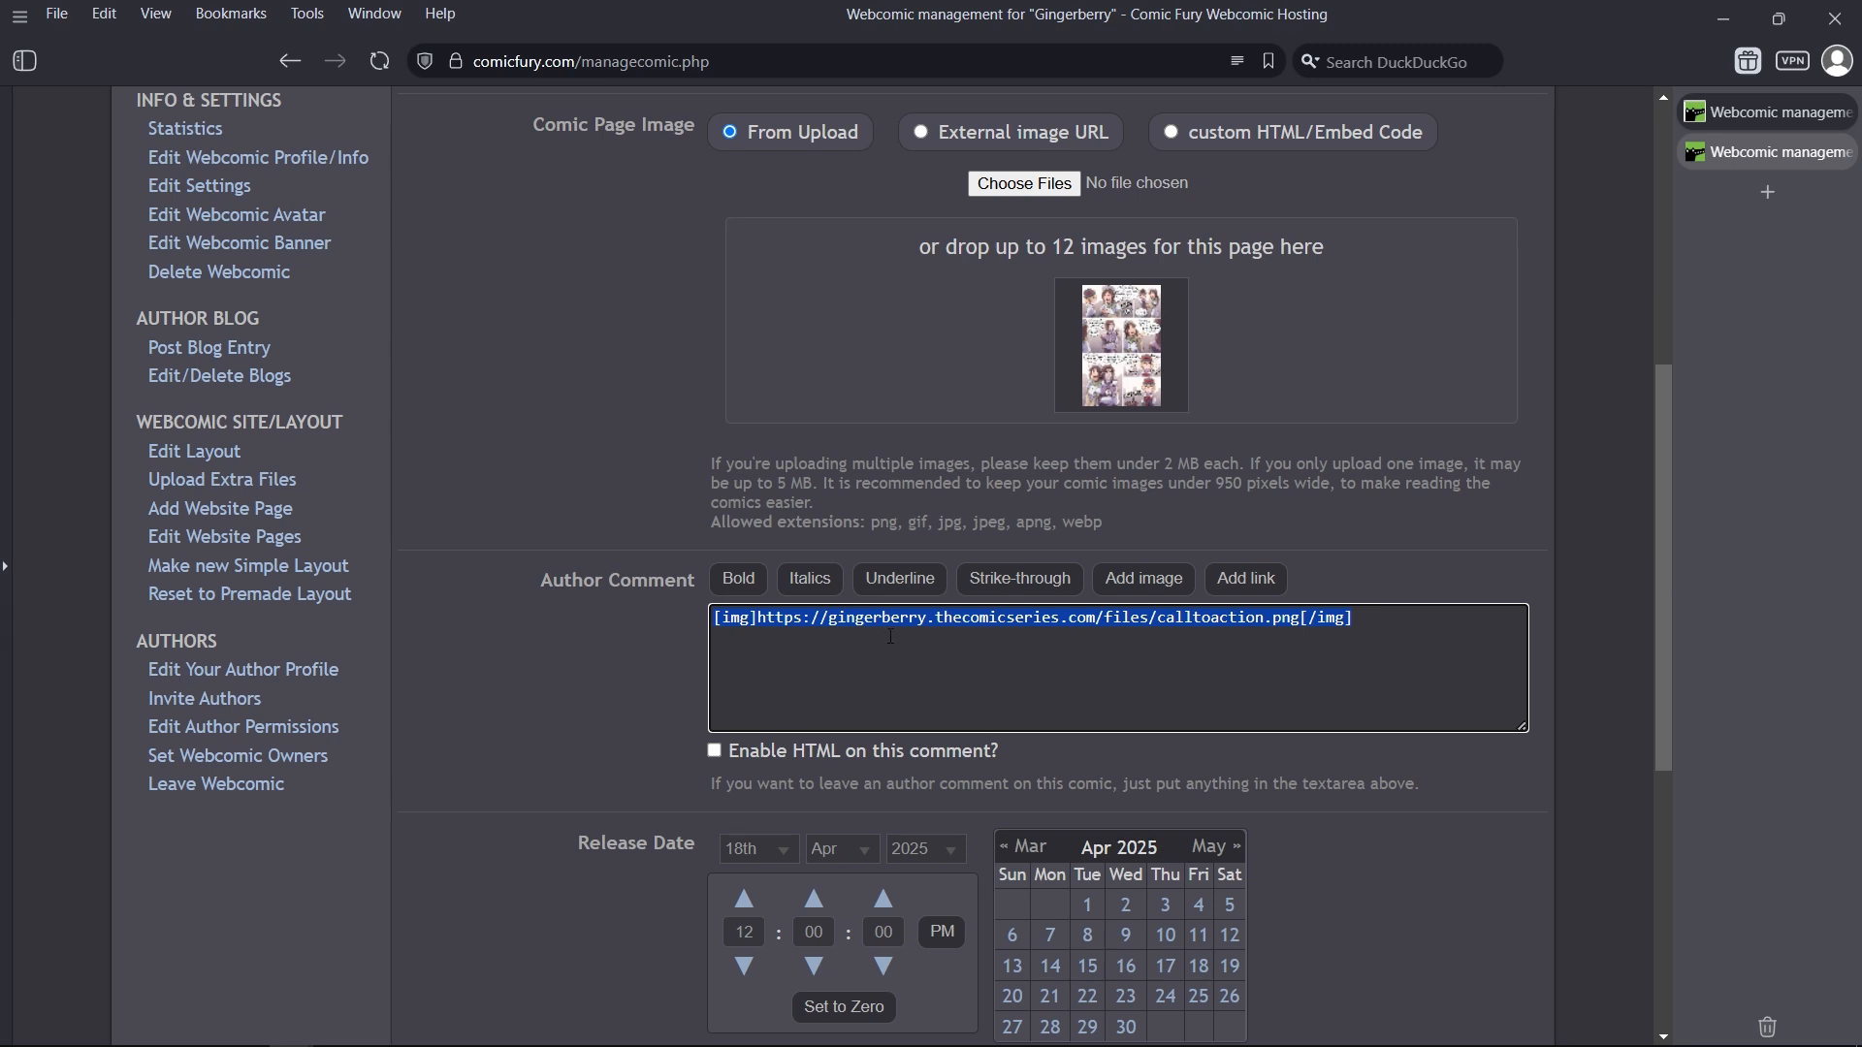
{"action": "left_click", "coordinate": [862, 655]}
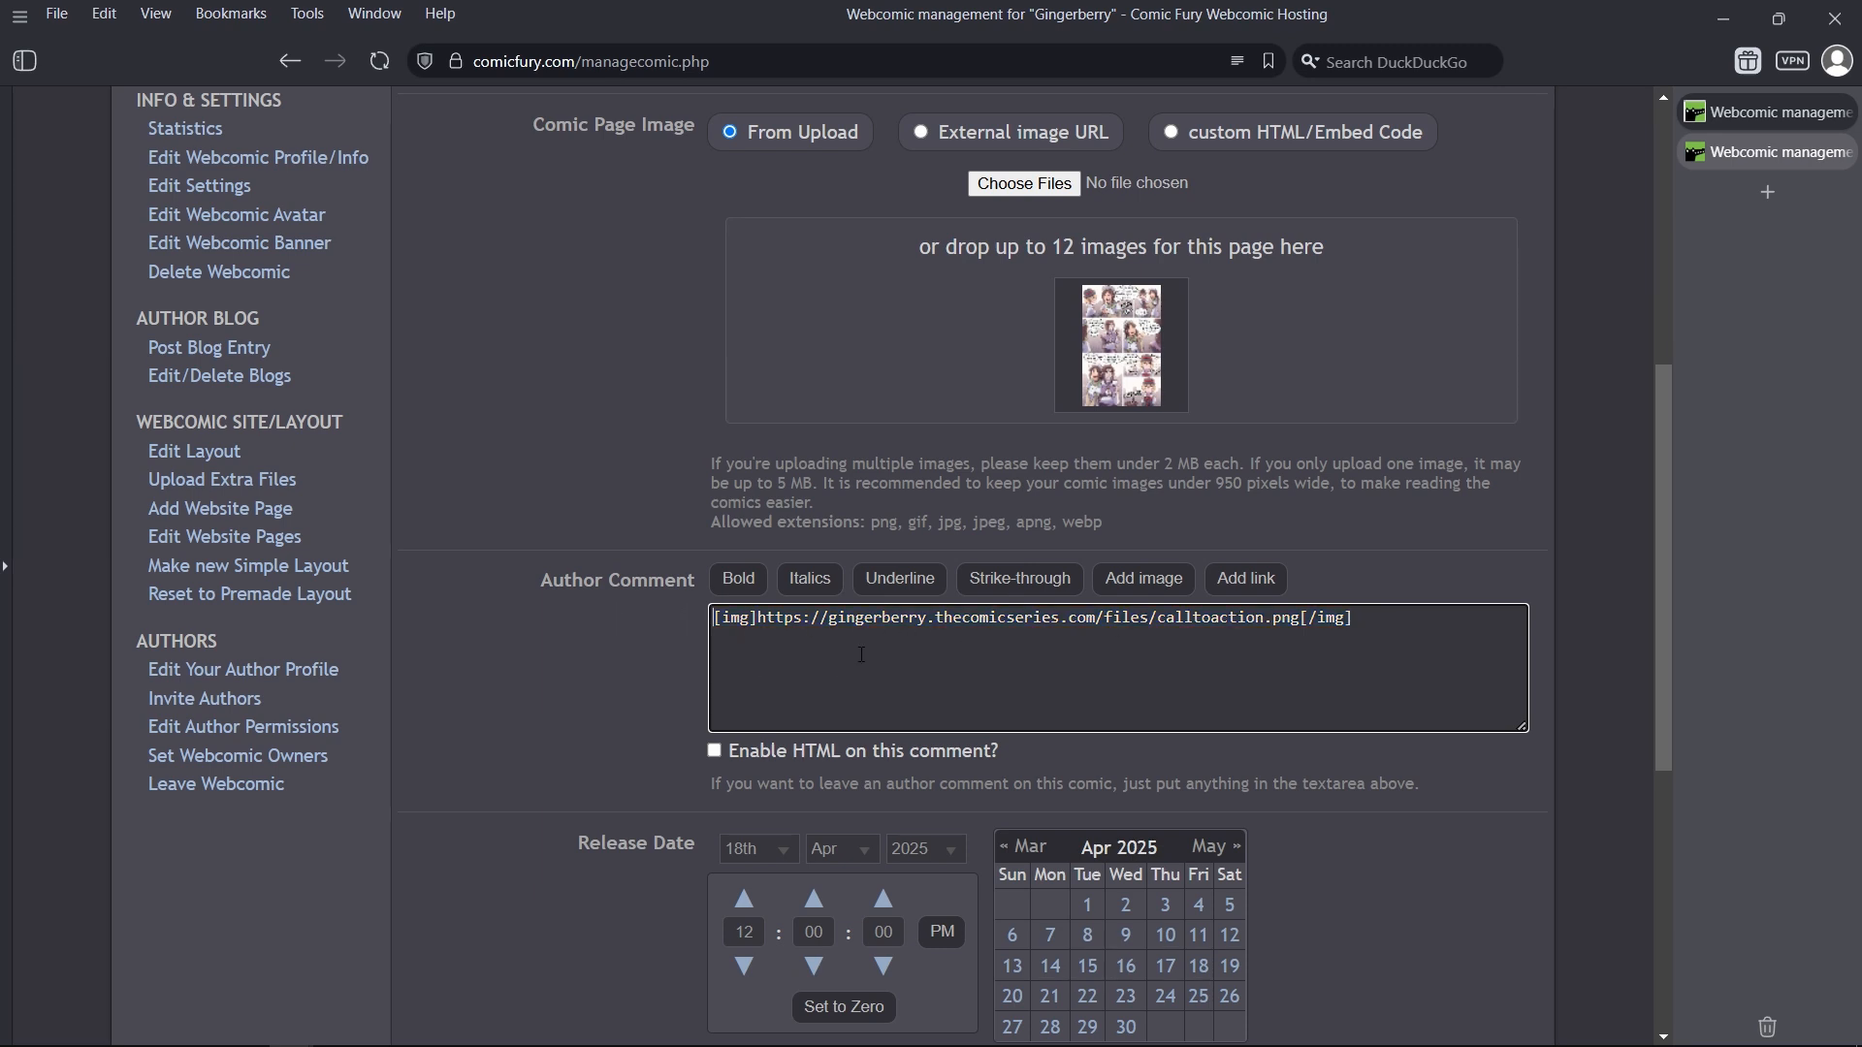
{"action": "left_click_drag", "start_coordinate": [1405, 619], "coordinate": [716, 620]}
{"action": "left_click", "coordinate": [726, 644]}
{"action": "key", "text": "Home"}
{"action": "key", "text": "Return"}
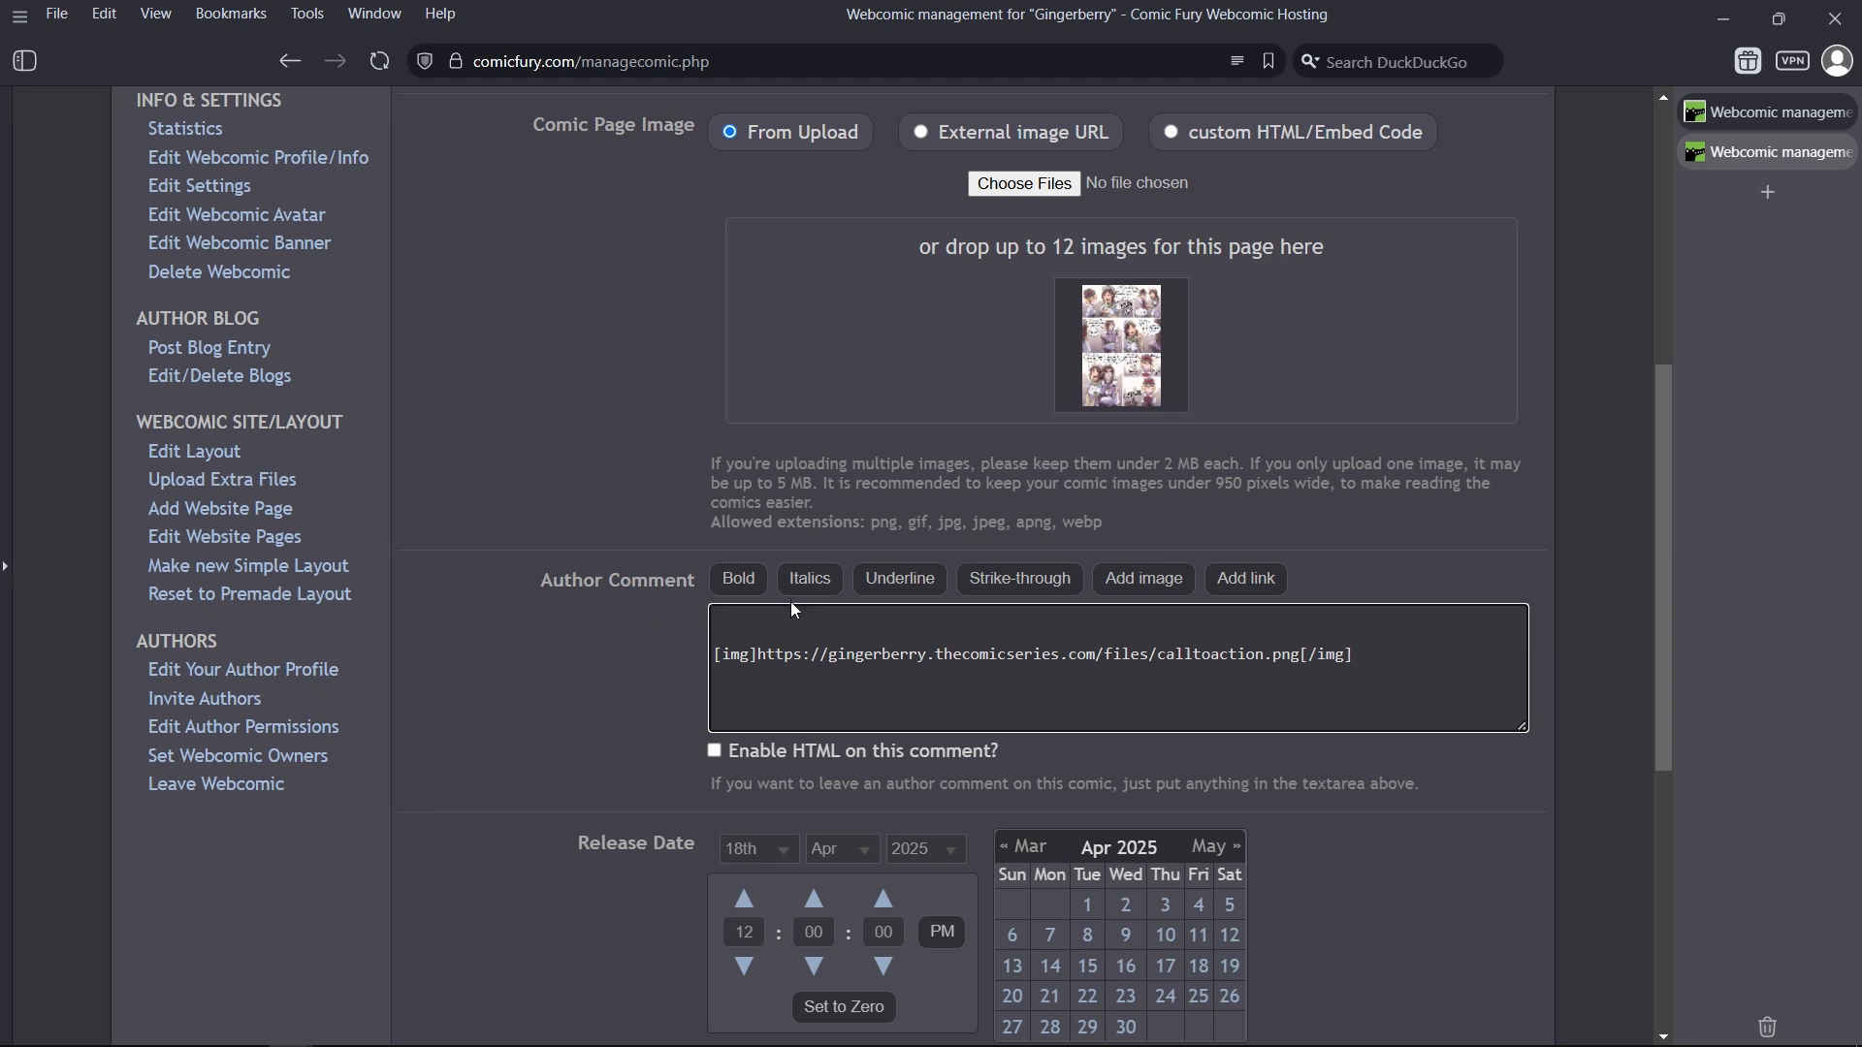
{"action": "scroll", "coordinate": [557, 591], "scroll_direction": "down", "scroll_amount": 5}
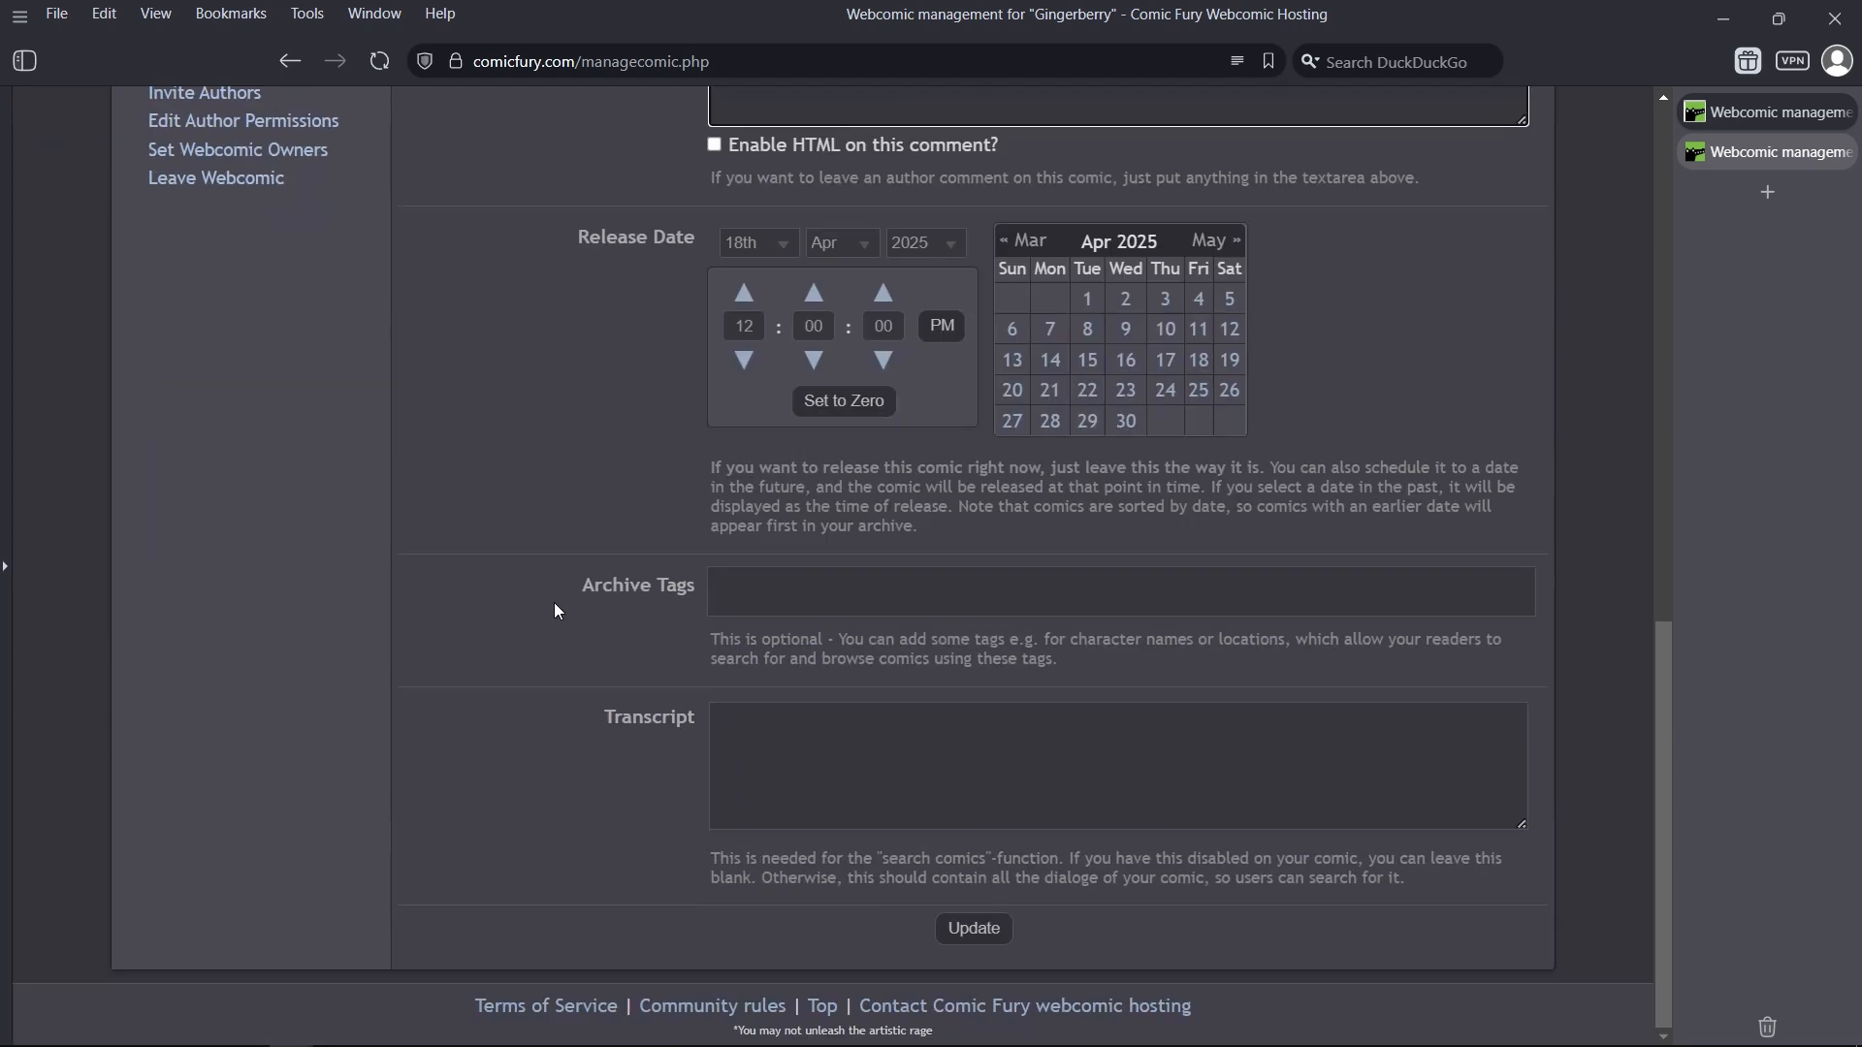
{"action": "left_click", "coordinate": [969, 923]}
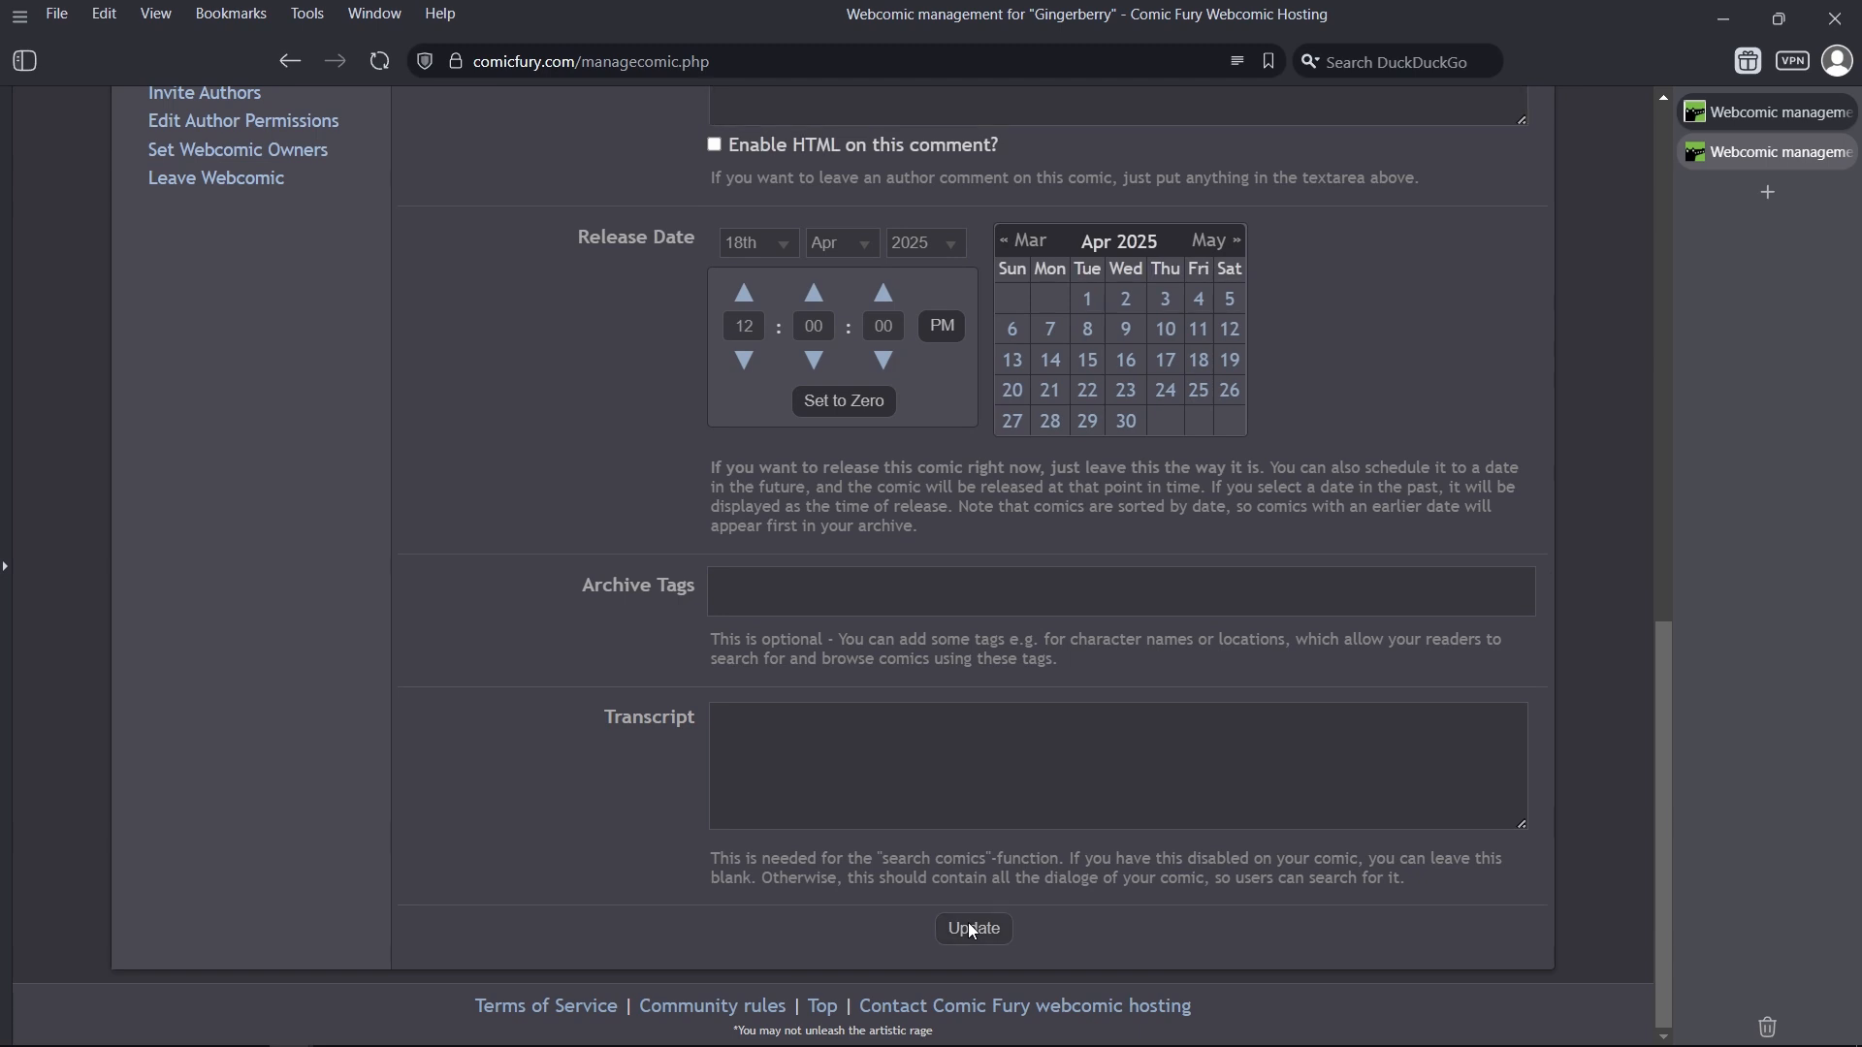
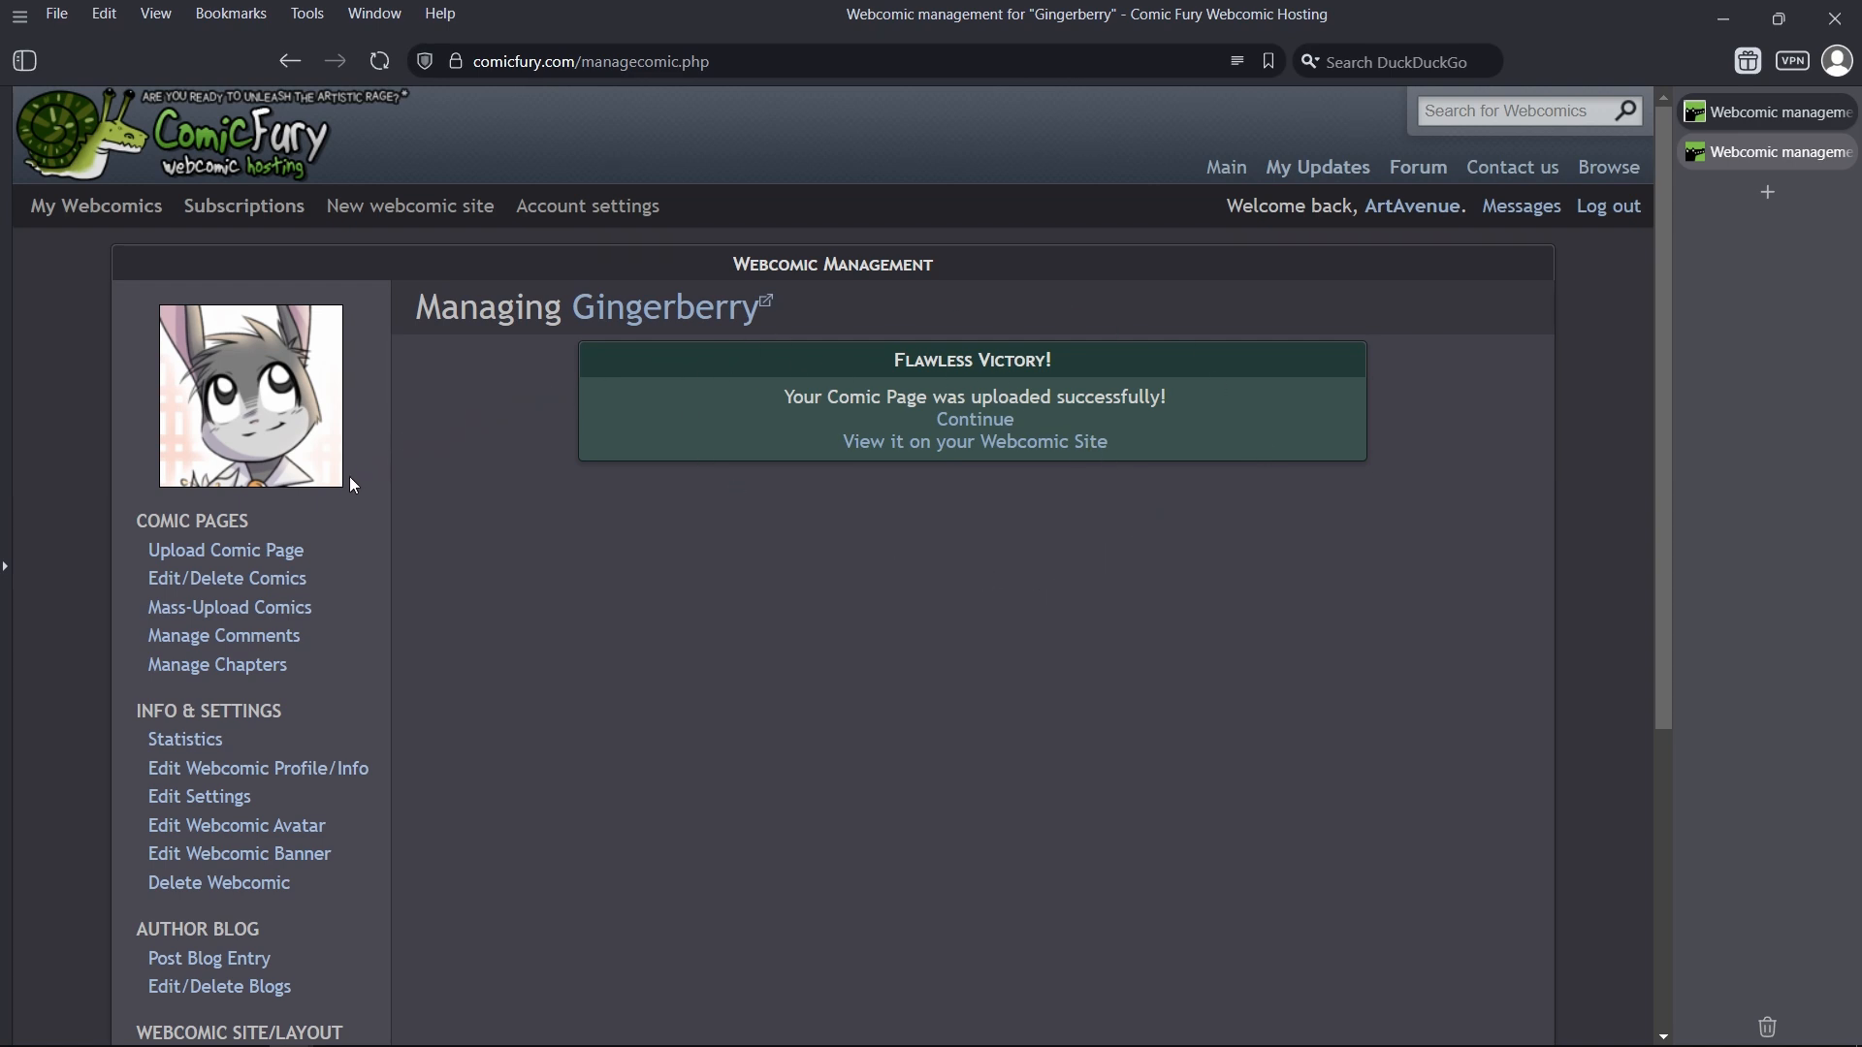
Step: Open the list of comic pages for editing and examine its titles, release dates, chapters and bulk-editing options
{"action": "left_click", "coordinate": [257, 591]}
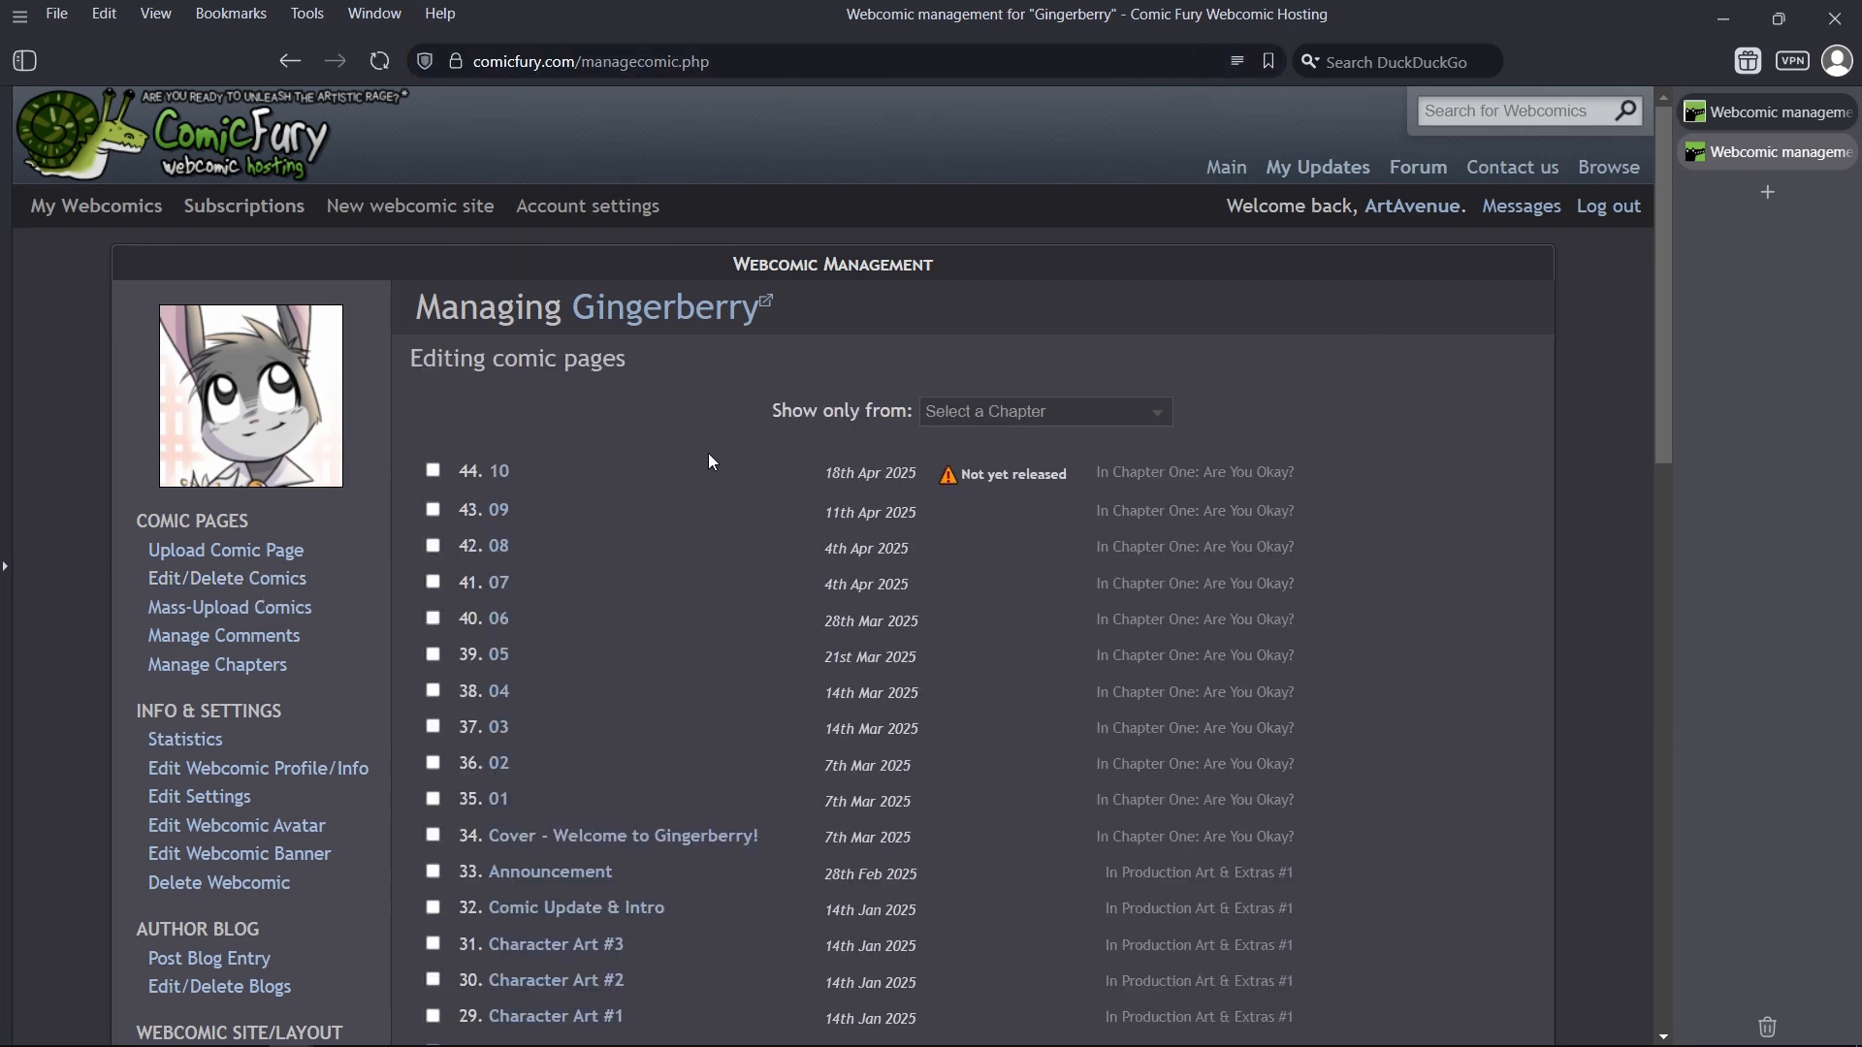
{"action": "scroll", "coordinate": [708, 465], "scroll_direction": "down", "scroll_amount": 15}
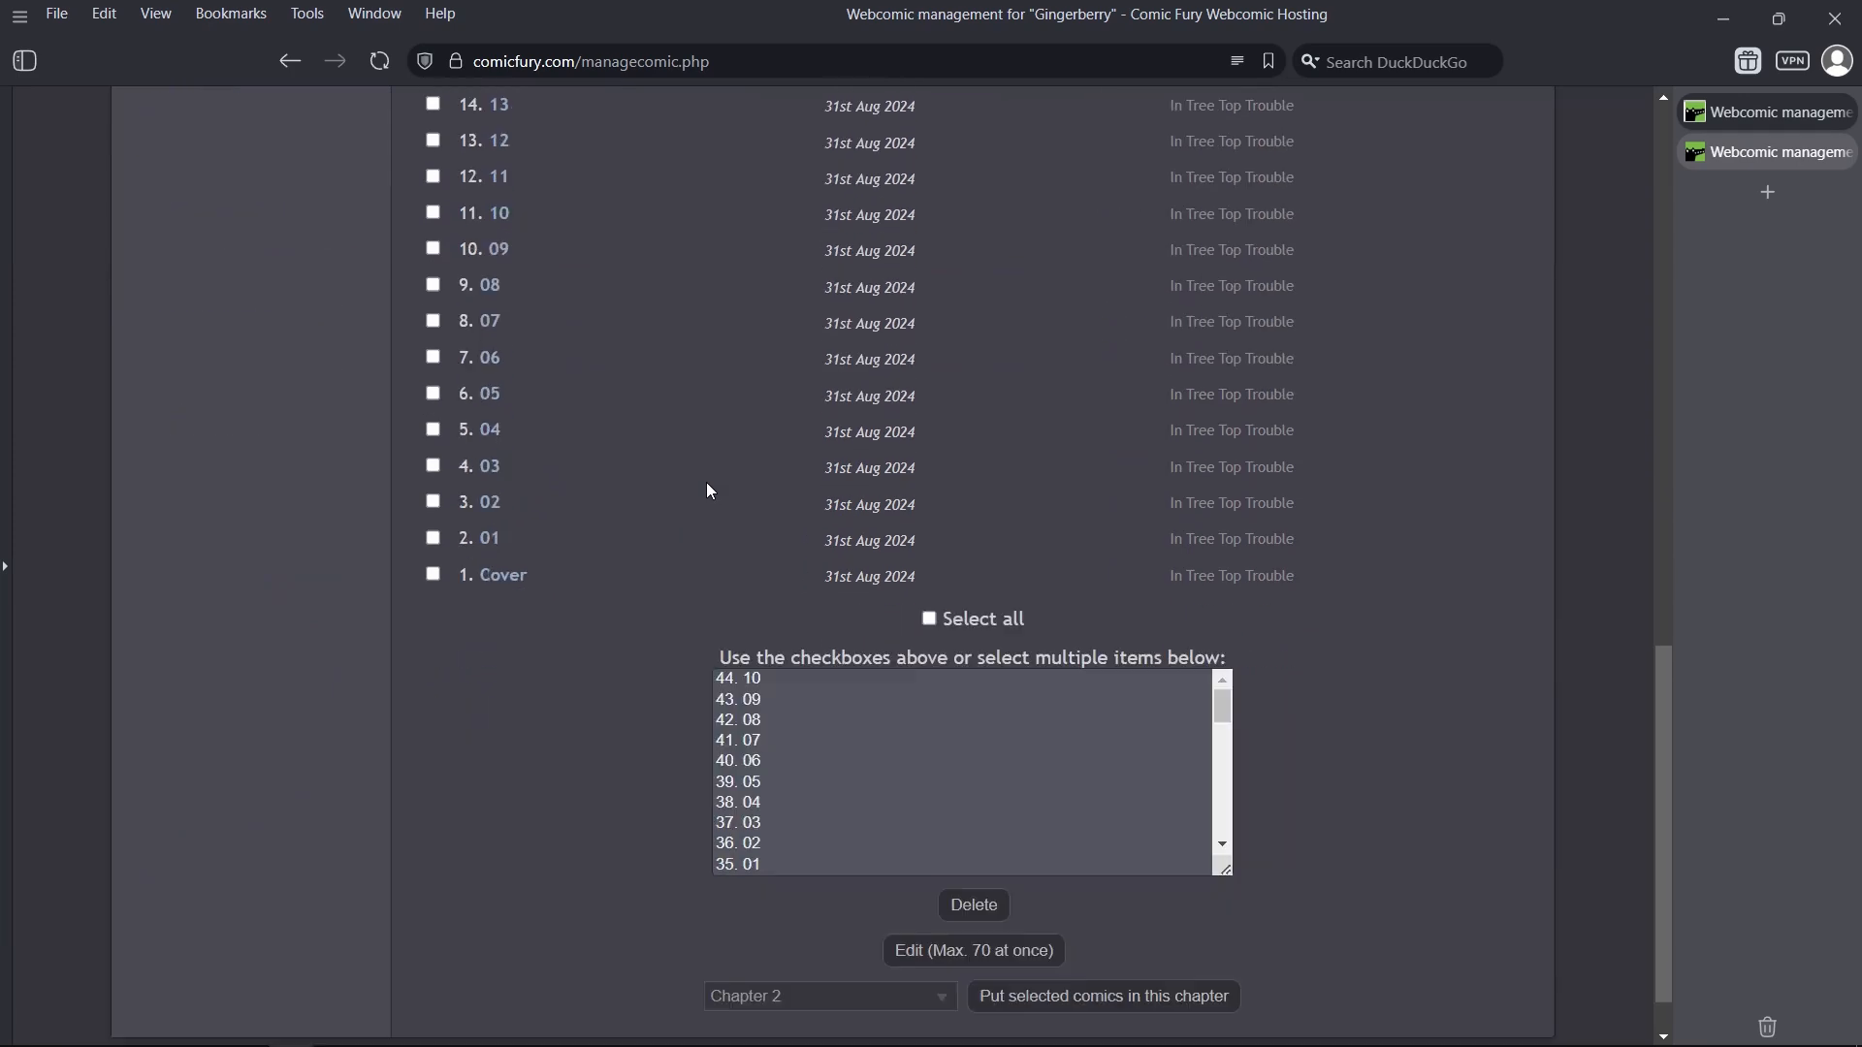
{"action": "scroll", "coordinate": [698, 524], "scroll_direction": "up", "scroll_amount": 10}
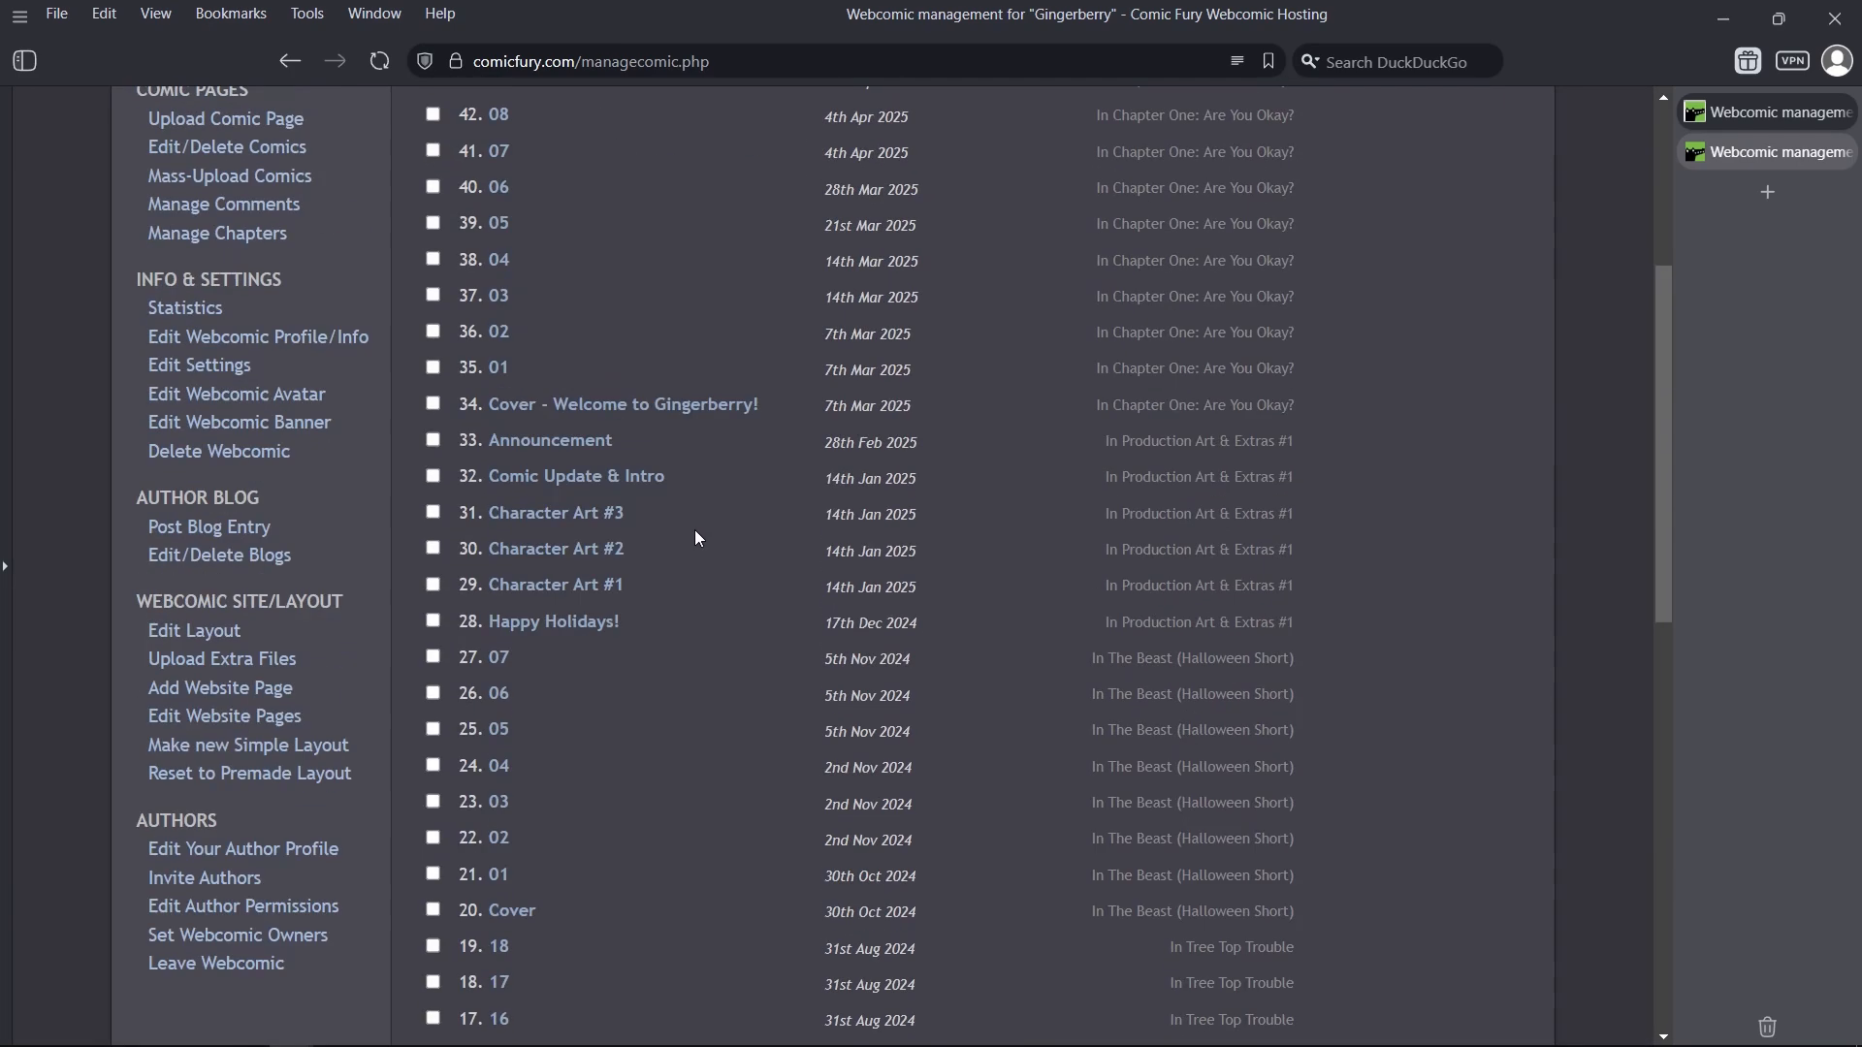
{"action": "scroll", "coordinate": [694, 530], "scroll_direction": "up", "scroll_amount": 4}
{"action": "scroll", "coordinate": [694, 529], "scroll_direction": "down", "scroll_amount": 10}
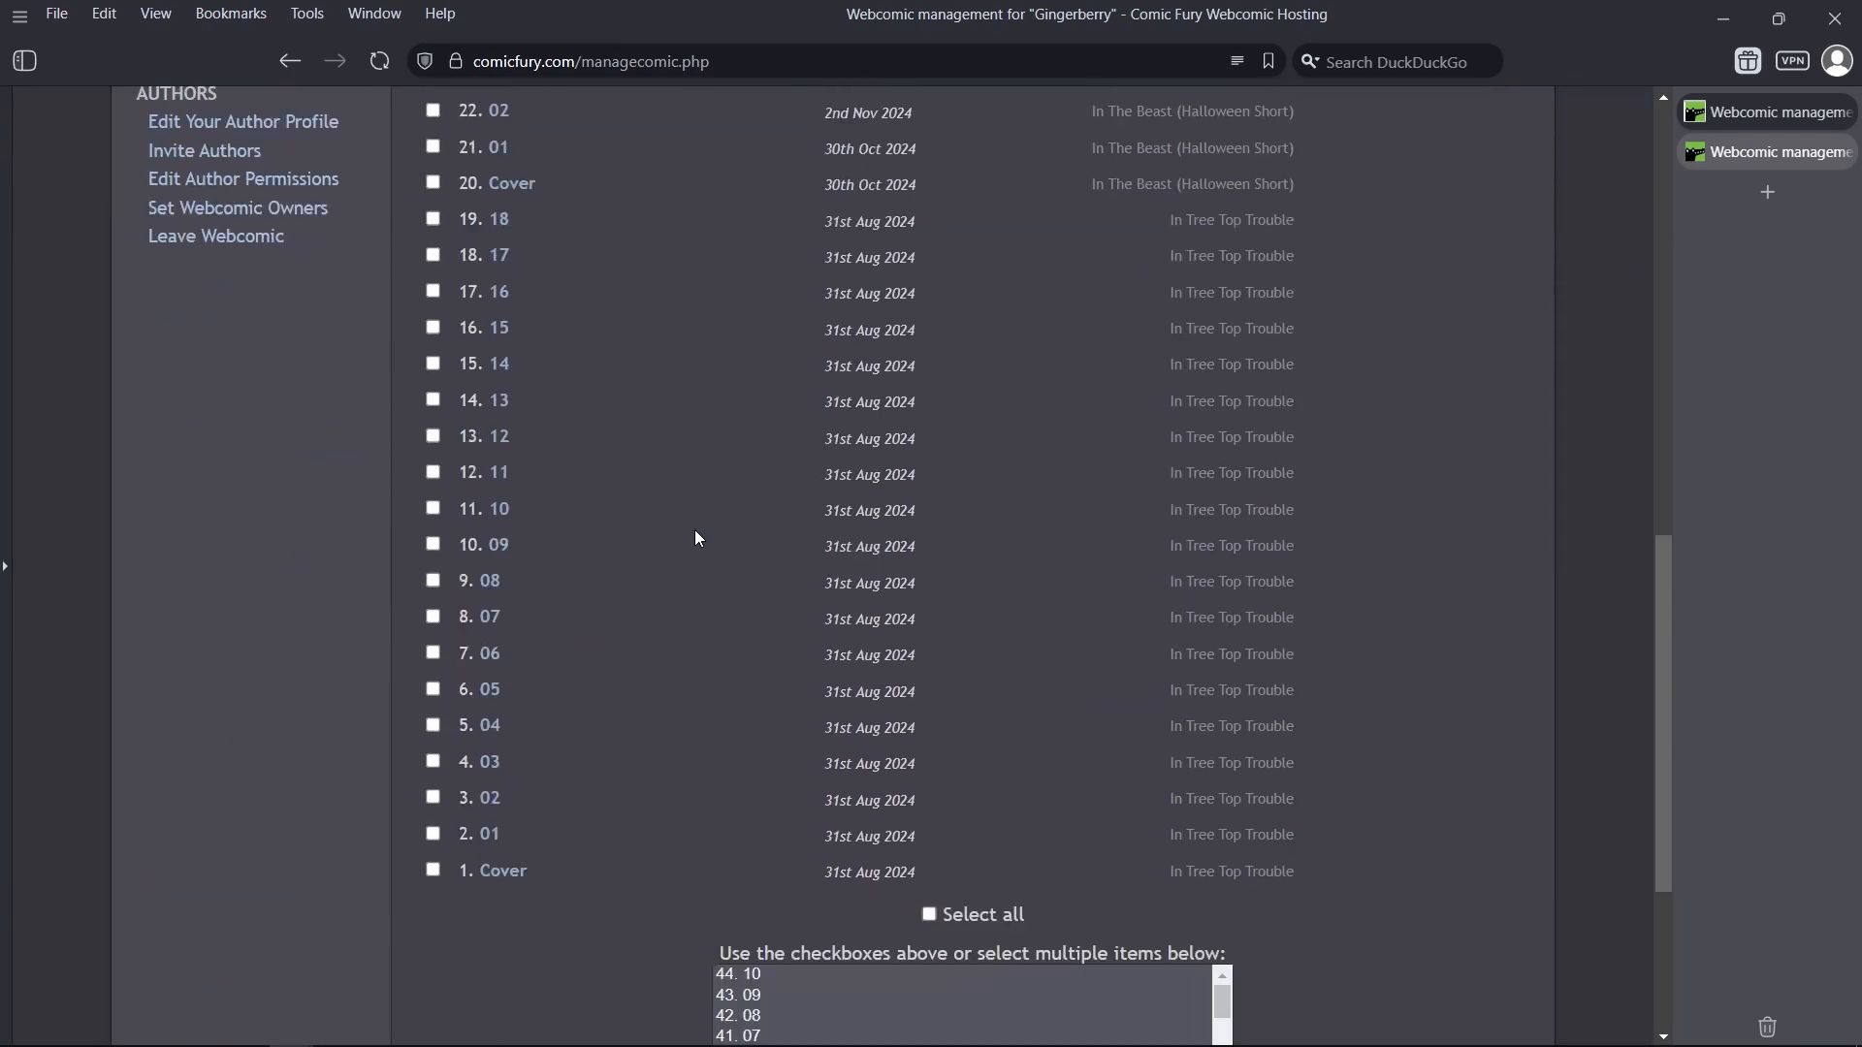
{"action": "scroll", "coordinate": [679, 563], "scroll_direction": "down", "scroll_amount": 1}
{"action": "scroll", "coordinate": [504, 737], "scroll_direction": "up", "scroll_amount": 2}
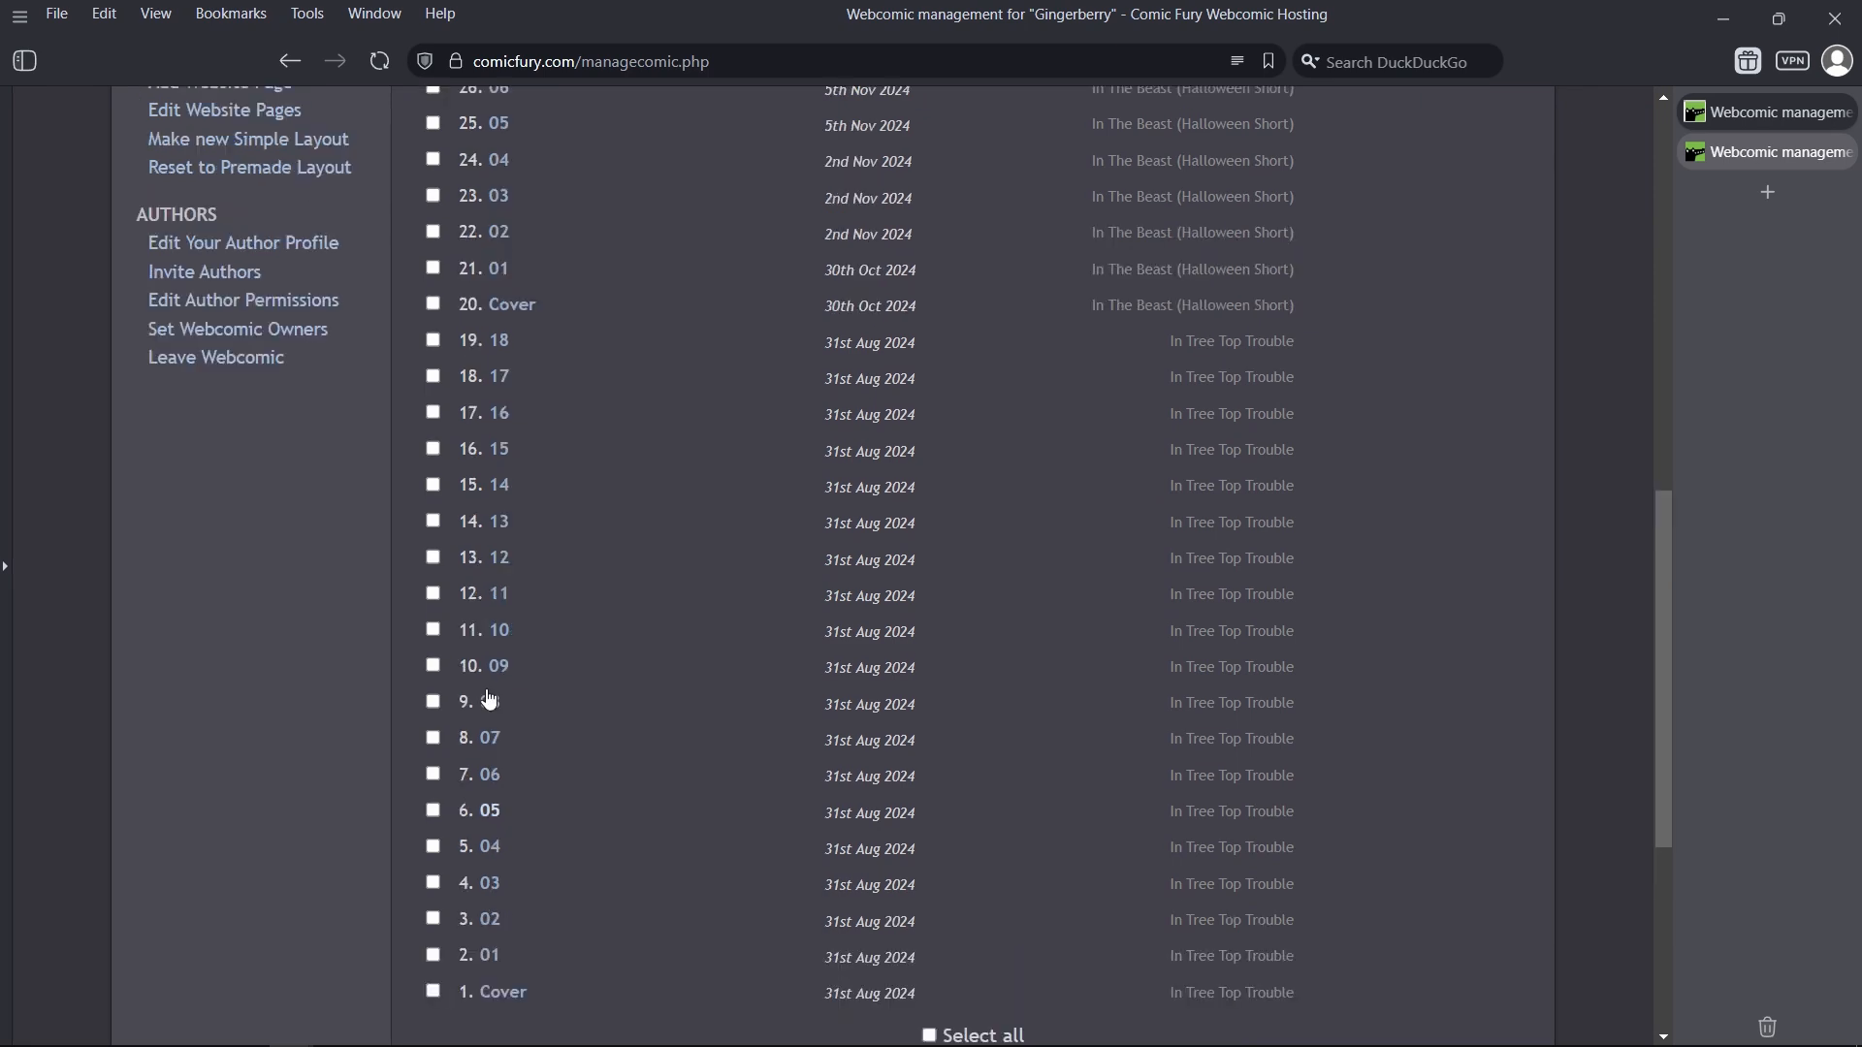
{"action": "scroll", "coordinate": [499, 679], "scroll_direction": "down", "scroll_amount": 2}
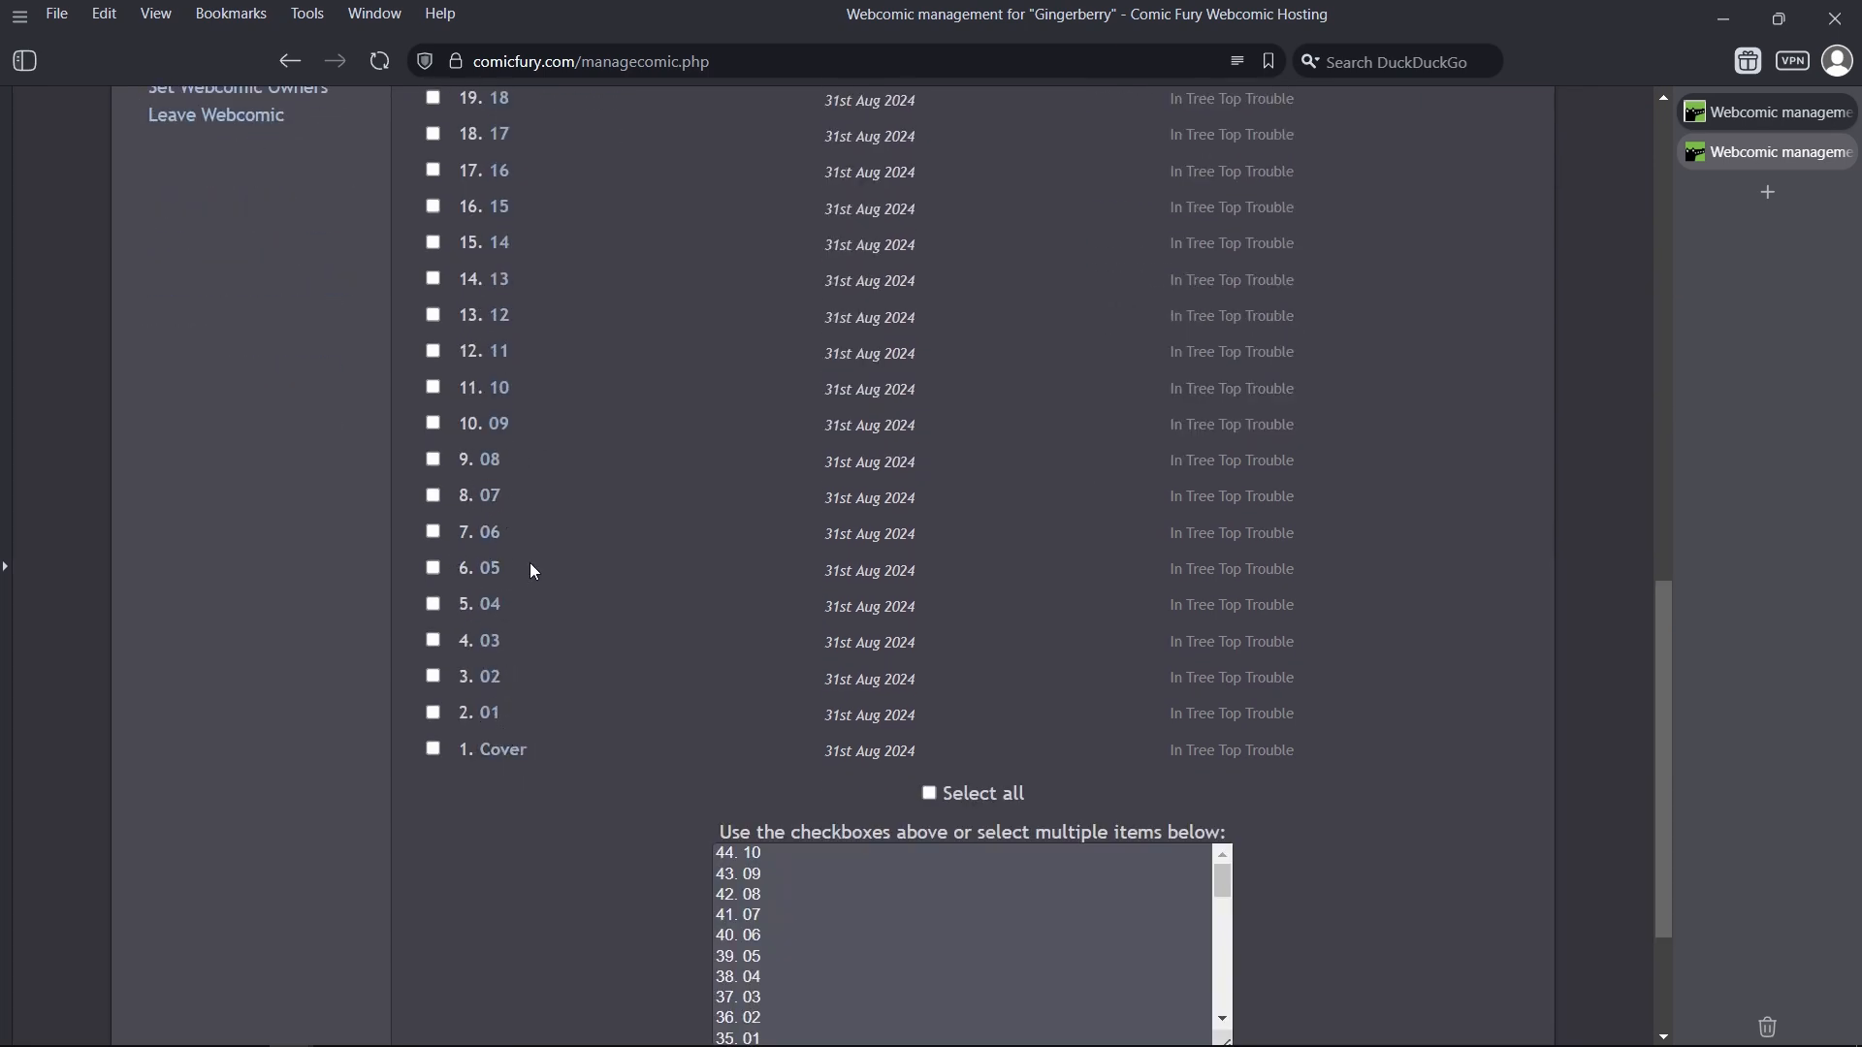
{"action": "scroll", "coordinate": [505, 839], "scroll_direction": "up", "scroll_amount": 1}
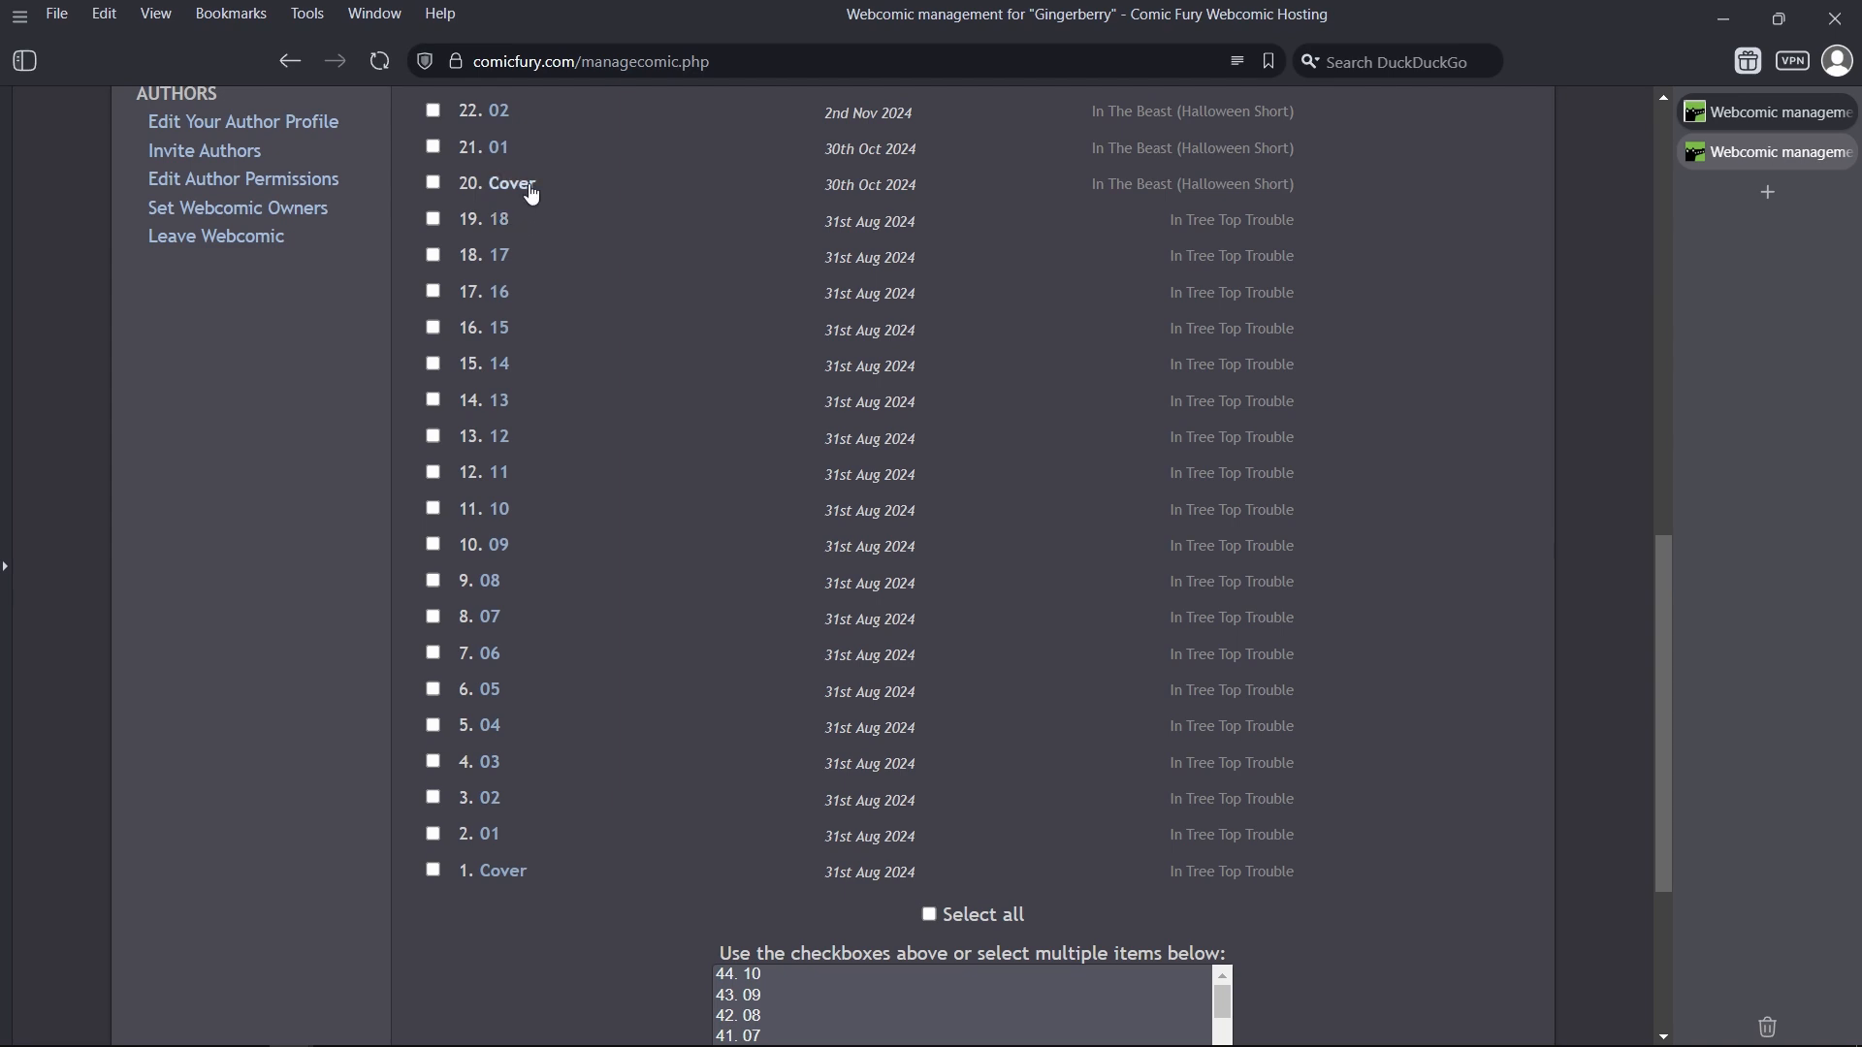
{"action": "scroll", "coordinate": [533, 194], "scroll_direction": "up", "scroll_amount": 3}
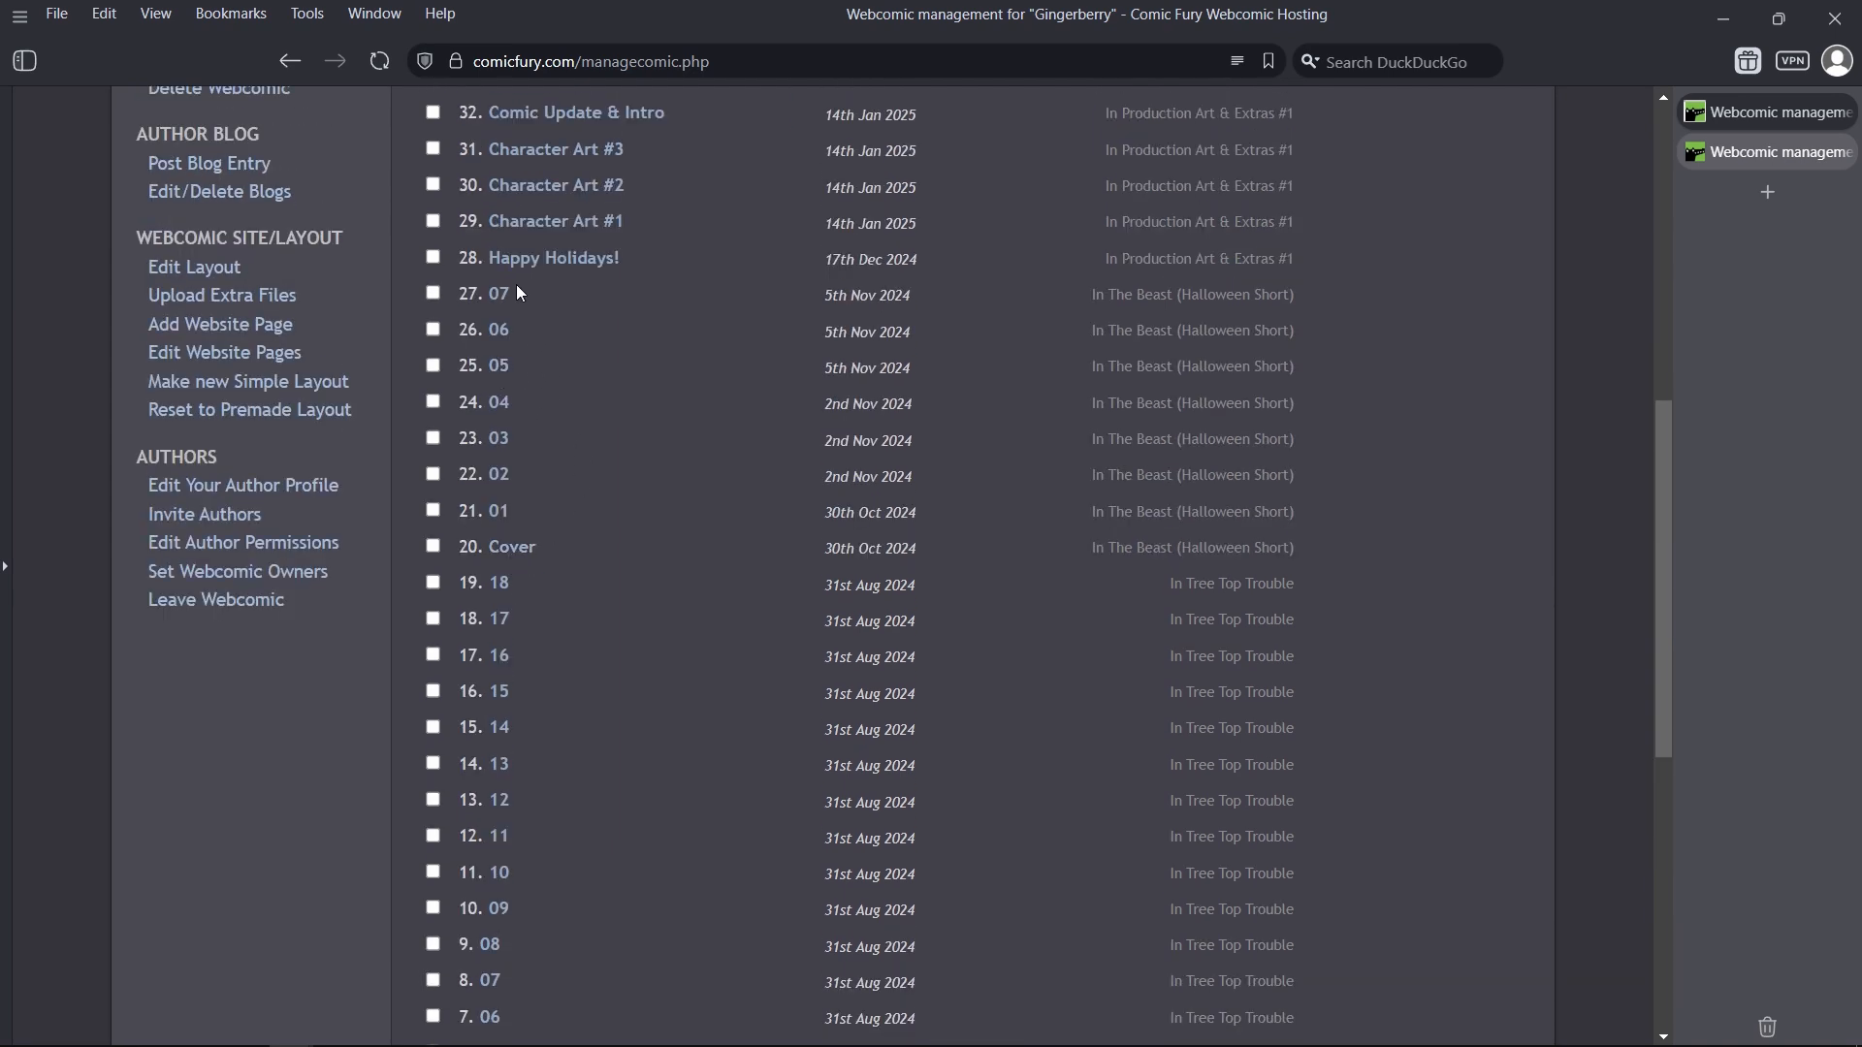
{"action": "scroll", "coordinate": [566, 392], "scroll_direction": "up", "scroll_amount": 3}
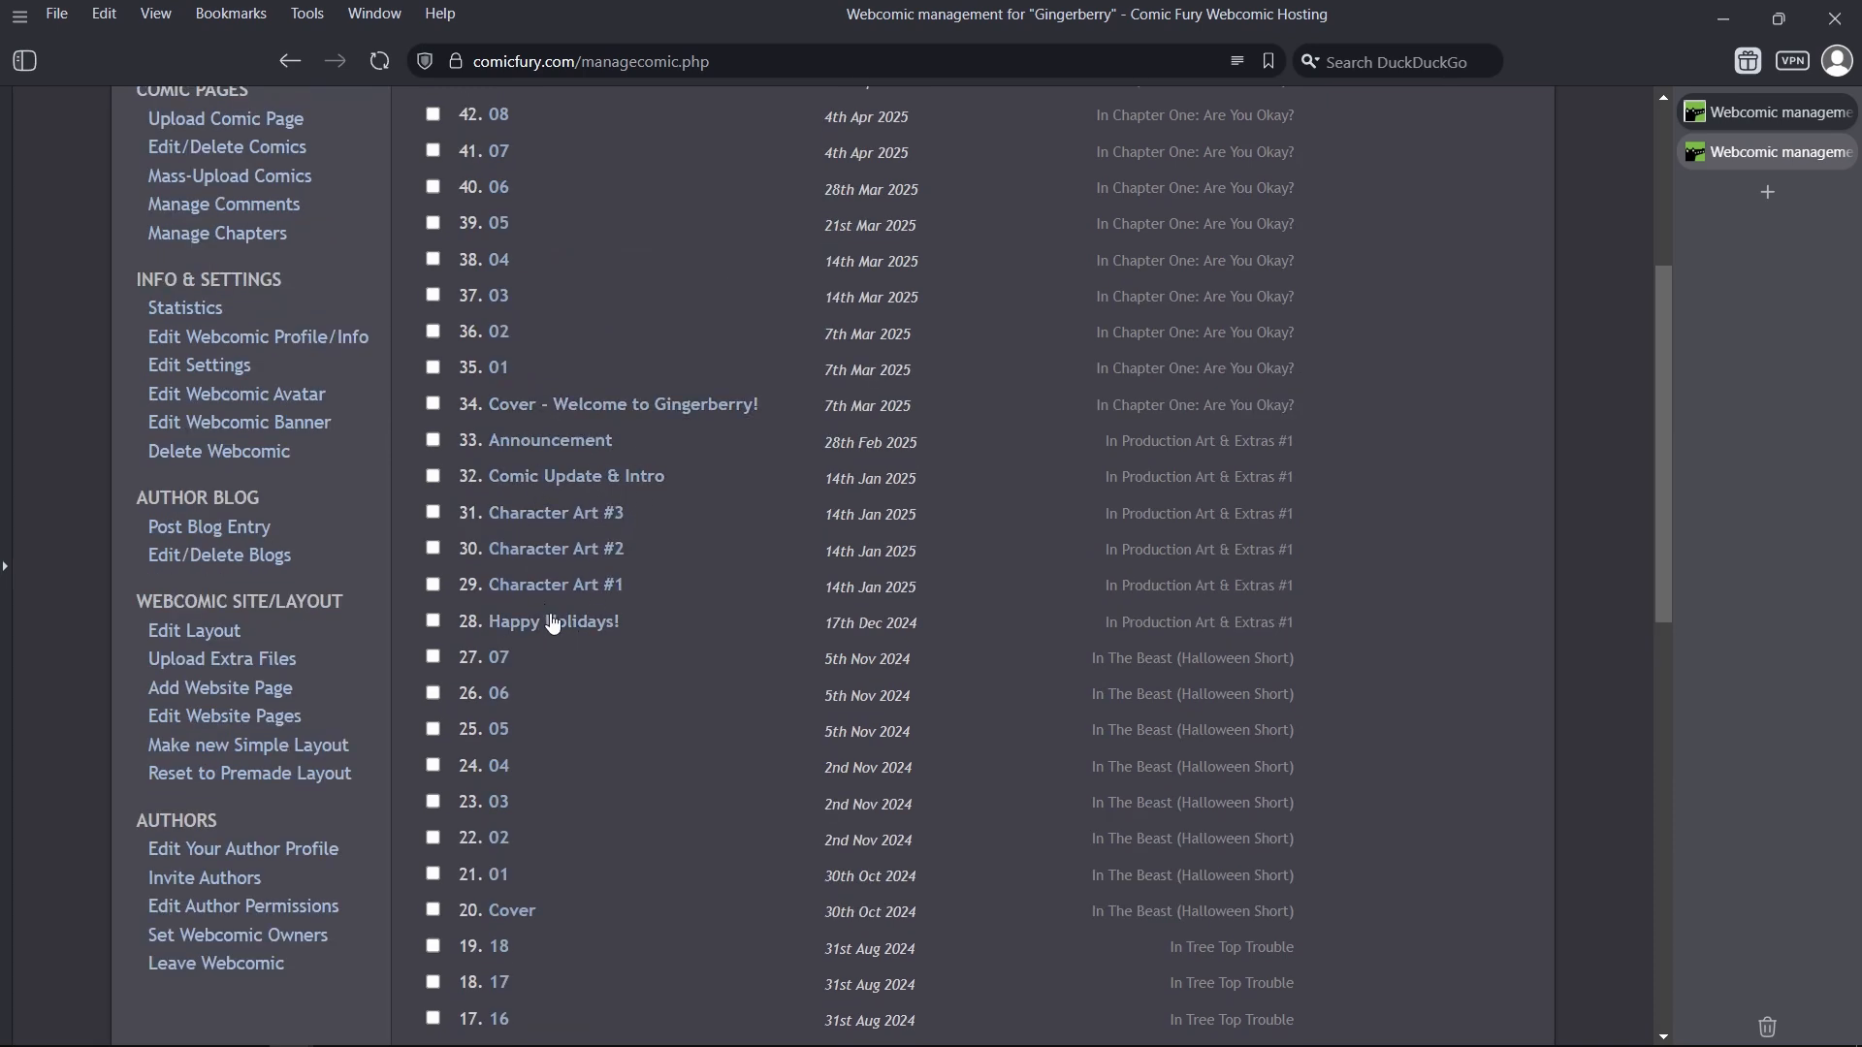
{"action": "scroll", "coordinate": [601, 626], "scroll_direction": "up", "scroll_amount": 2}
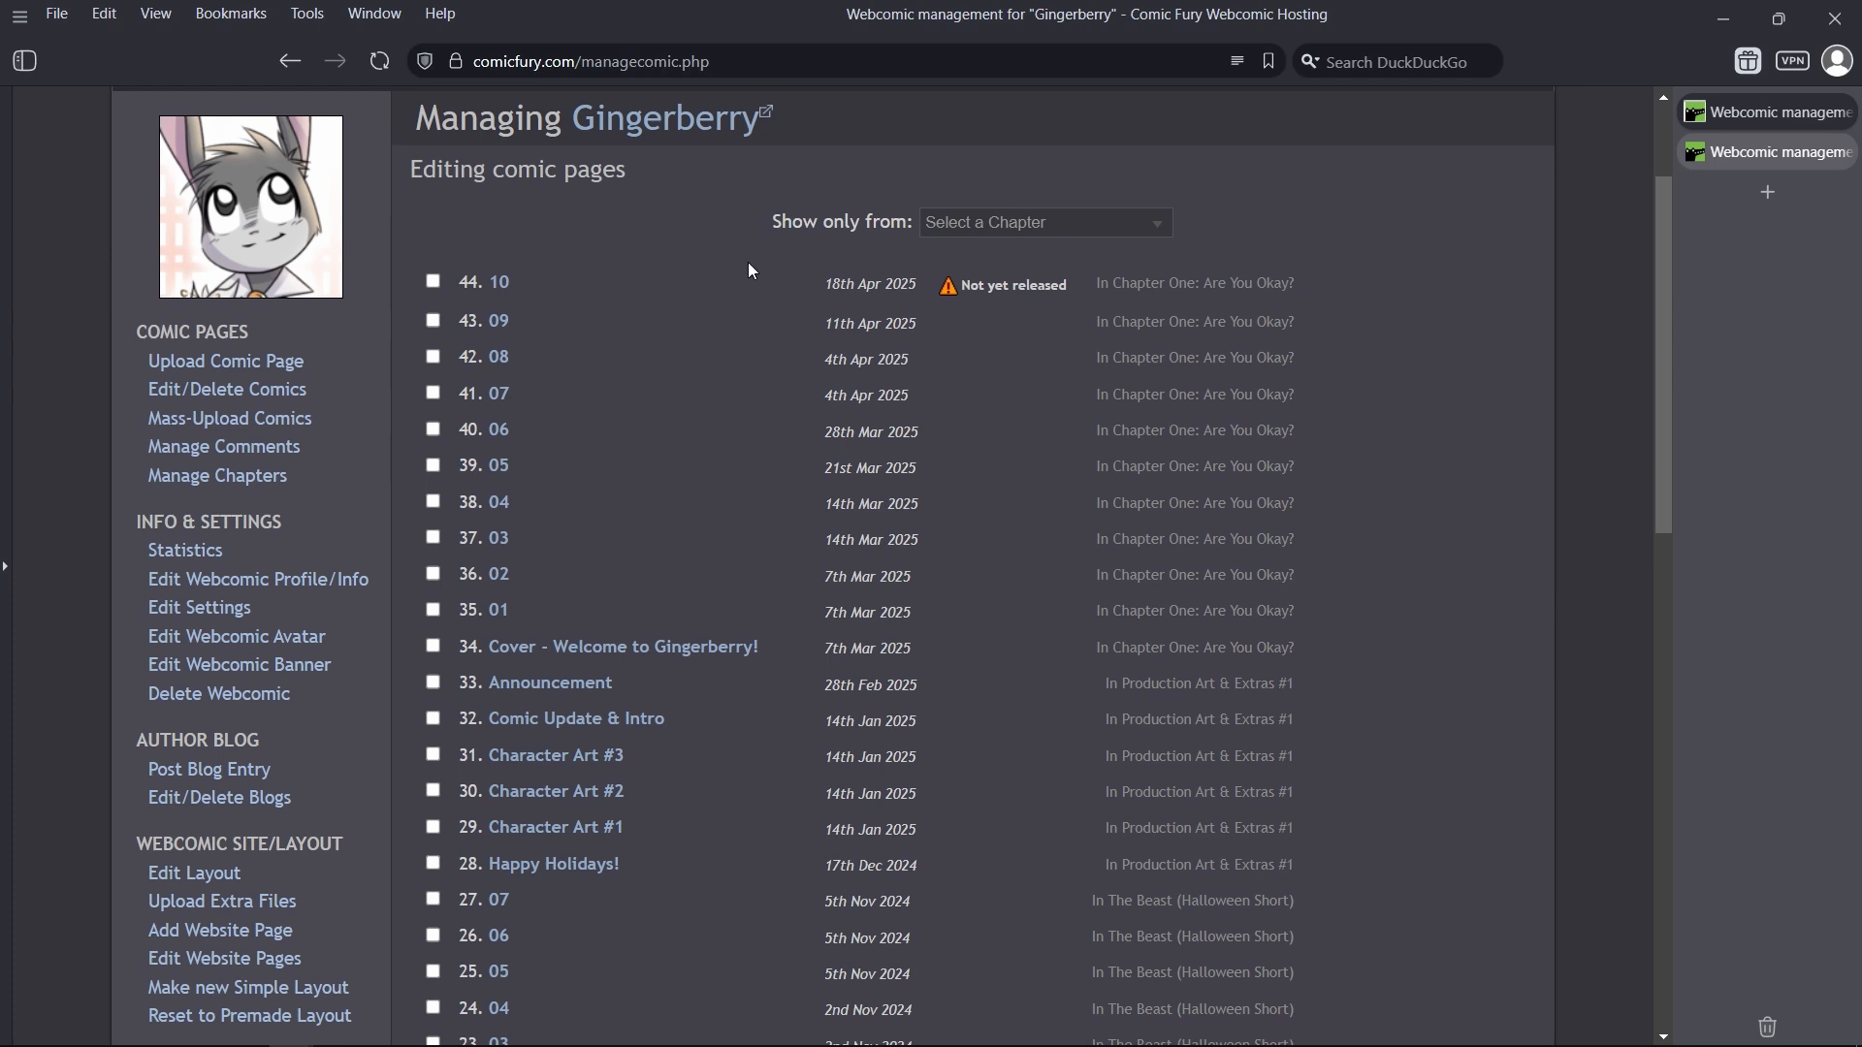
Step: Filter the comic page list by Chapter One: Are You Okay?, and by The Beast (Halloween Short)
{"action": "left_click", "coordinate": [1021, 227]}
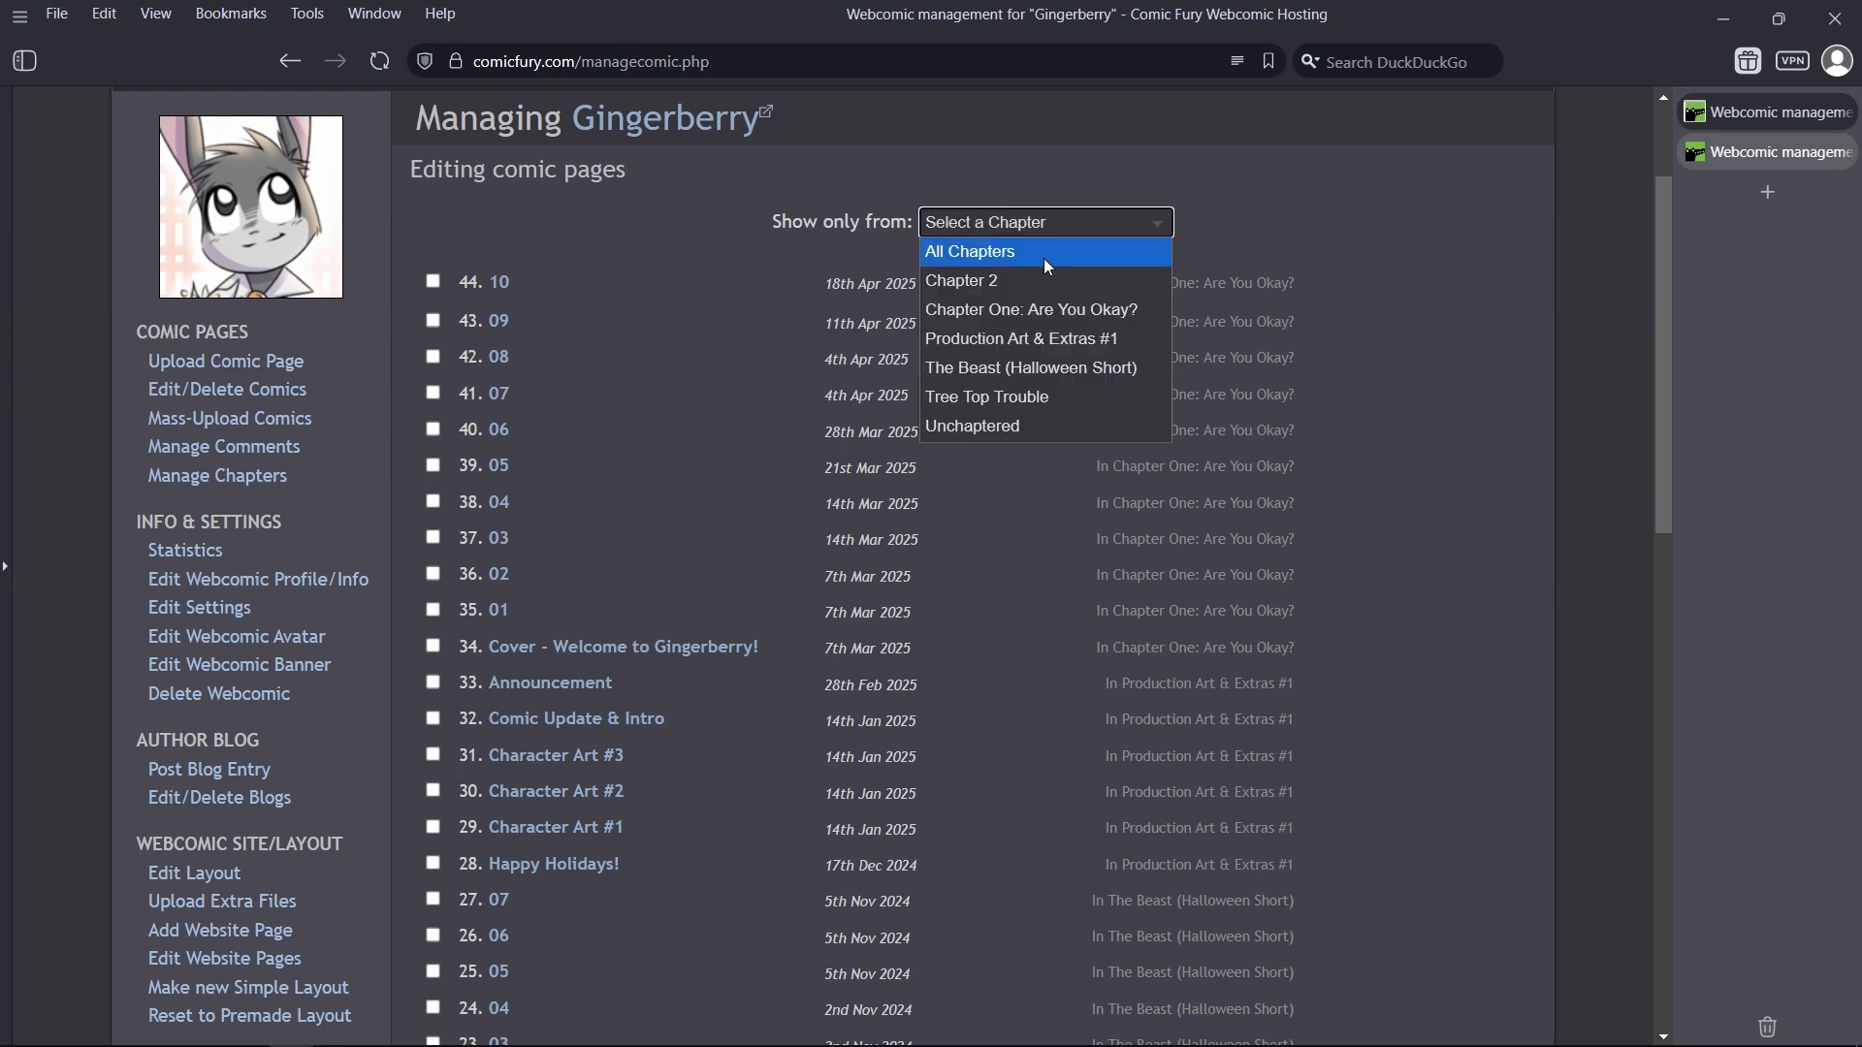
{"action": "left_click", "coordinate": [1028, 308]}
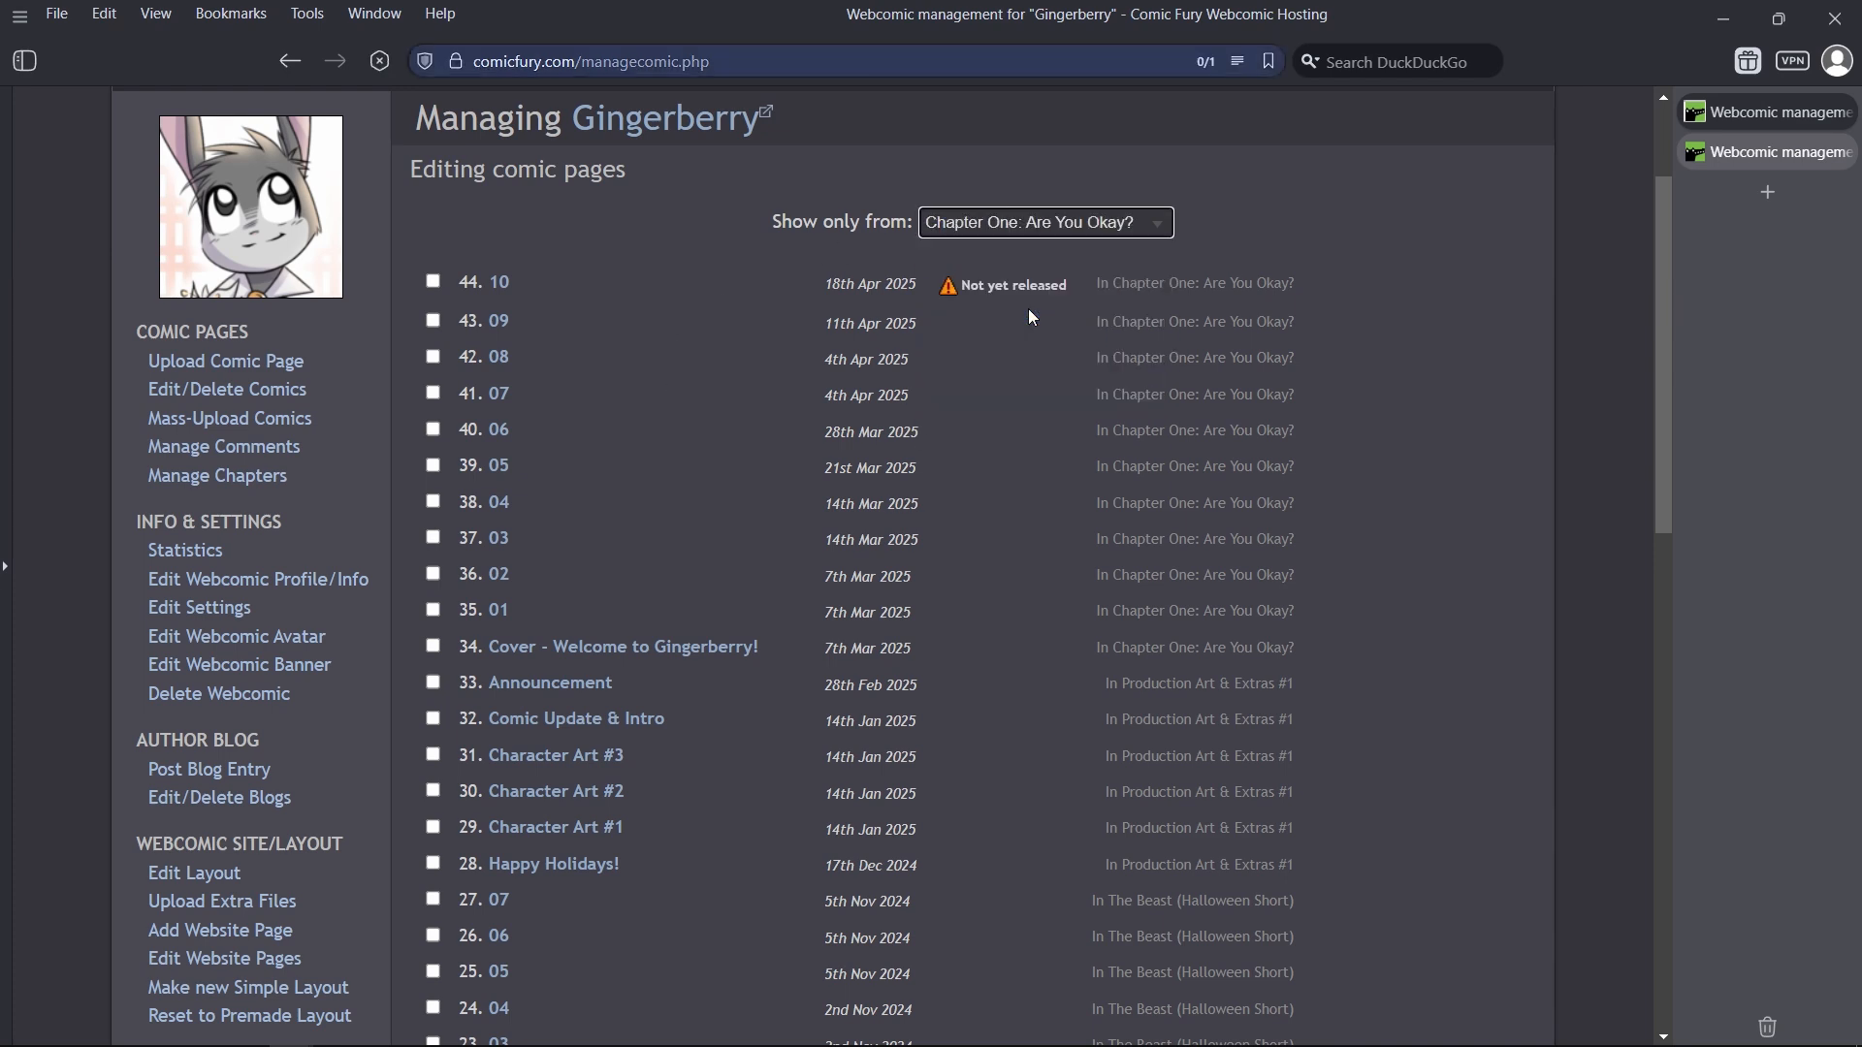
{"action": "scroll", "coordinate": [623, 621], "scroll_direction": "down", "scroll_amount": 5}
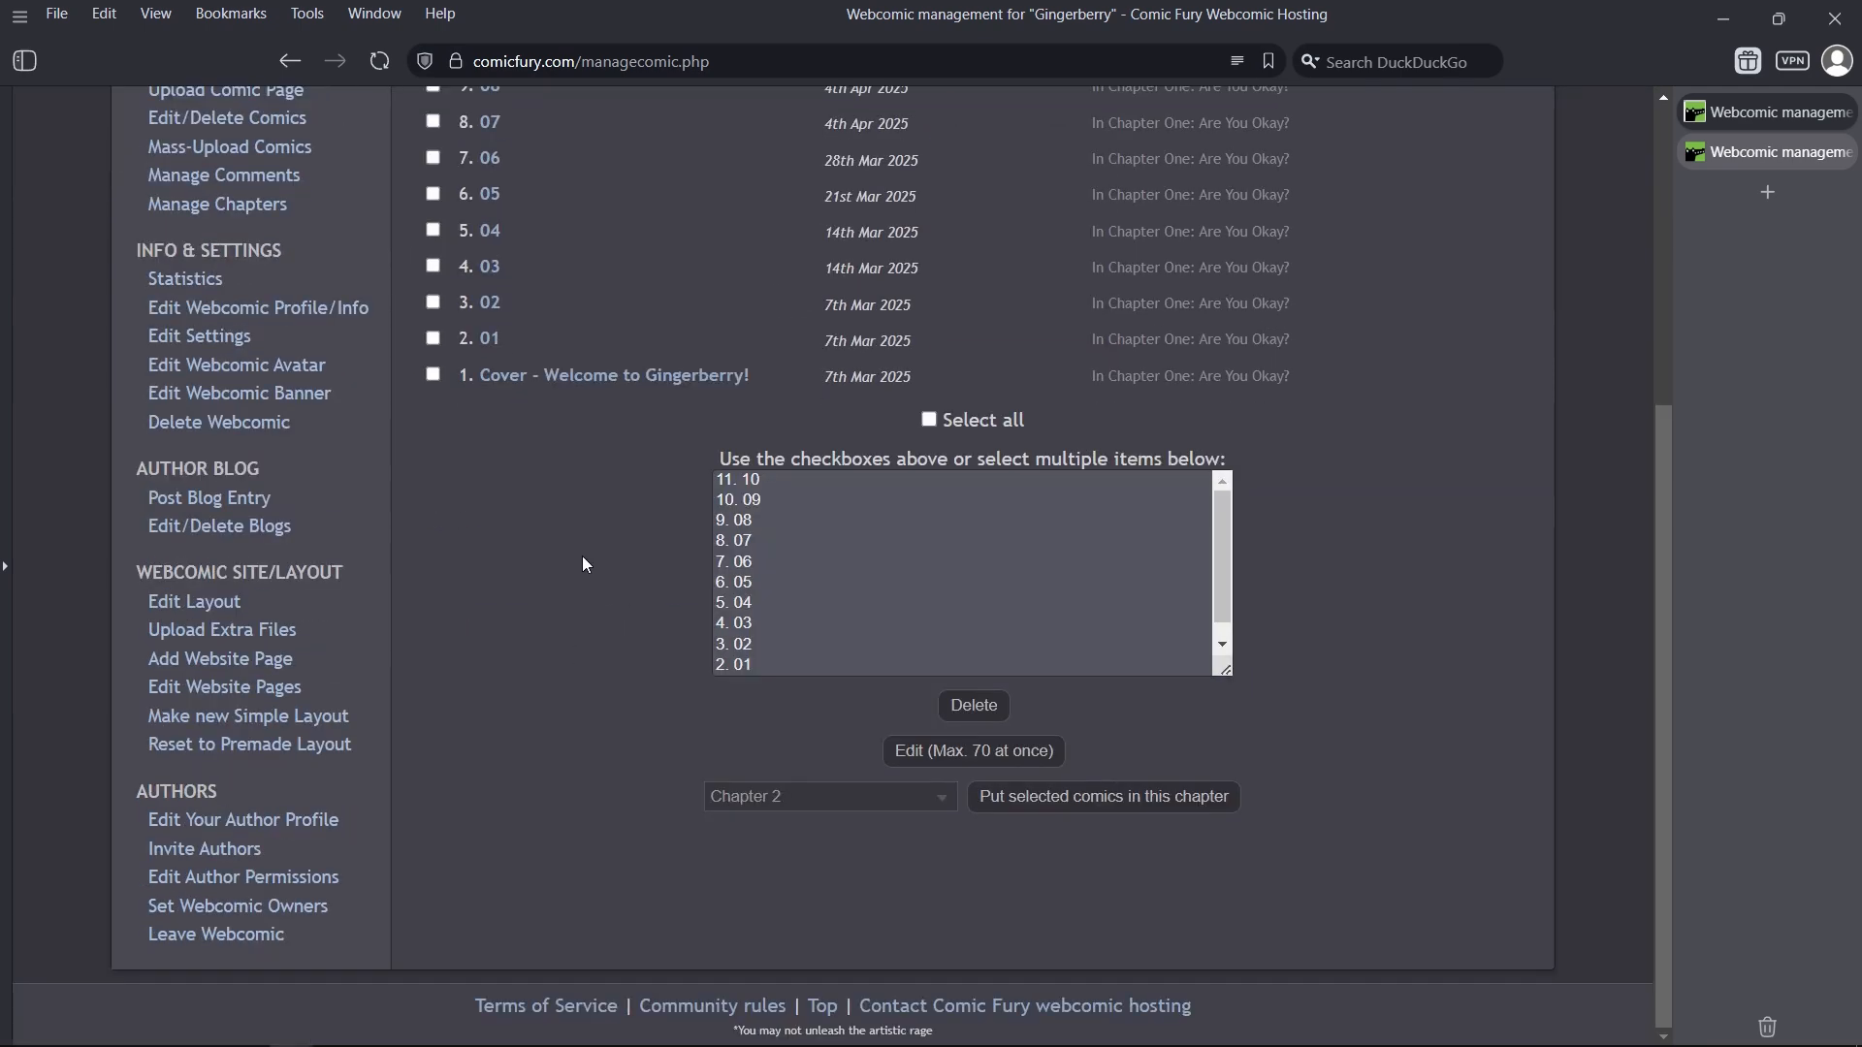
{"action": "scroll", "coordinate": [592, 562], "scroll_direction": "up", "scroll_amount": 3}
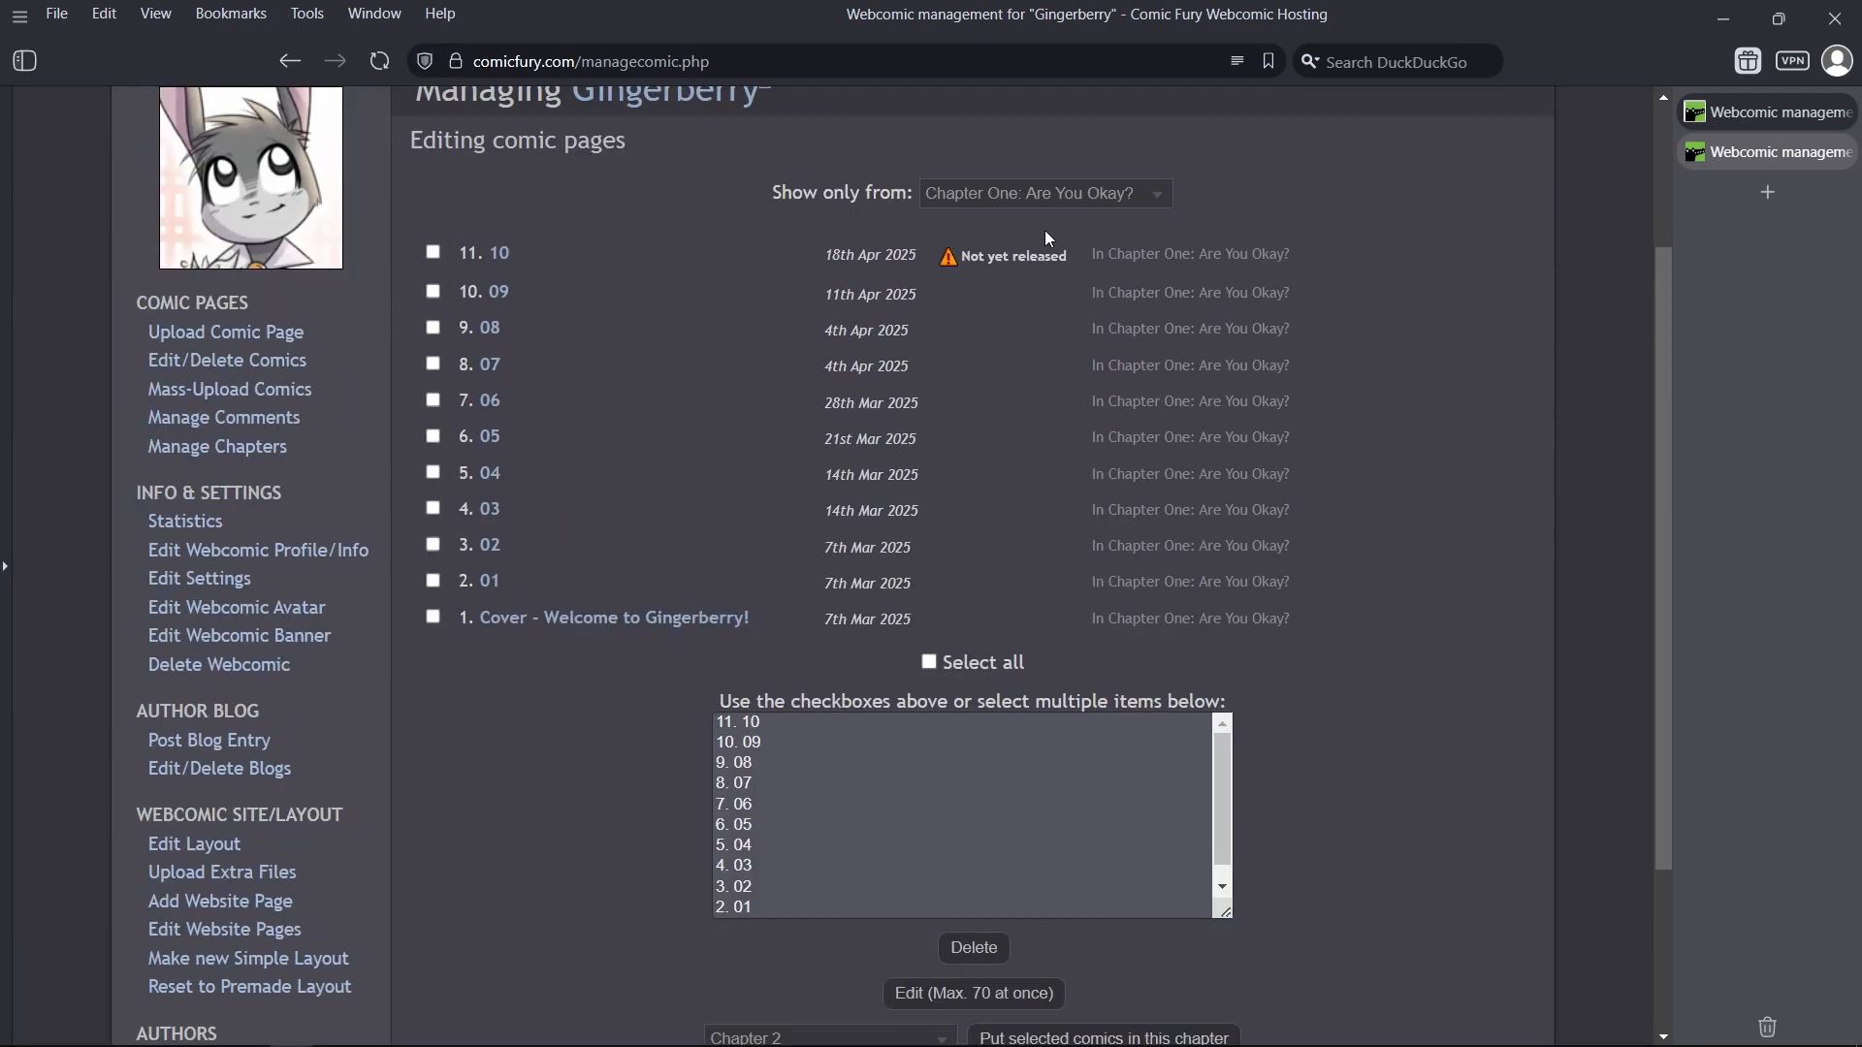
{"action": "left_click", "coordinate": [1071, 190]}
{"action": "left_click", "coordinate": [1041, 336]}
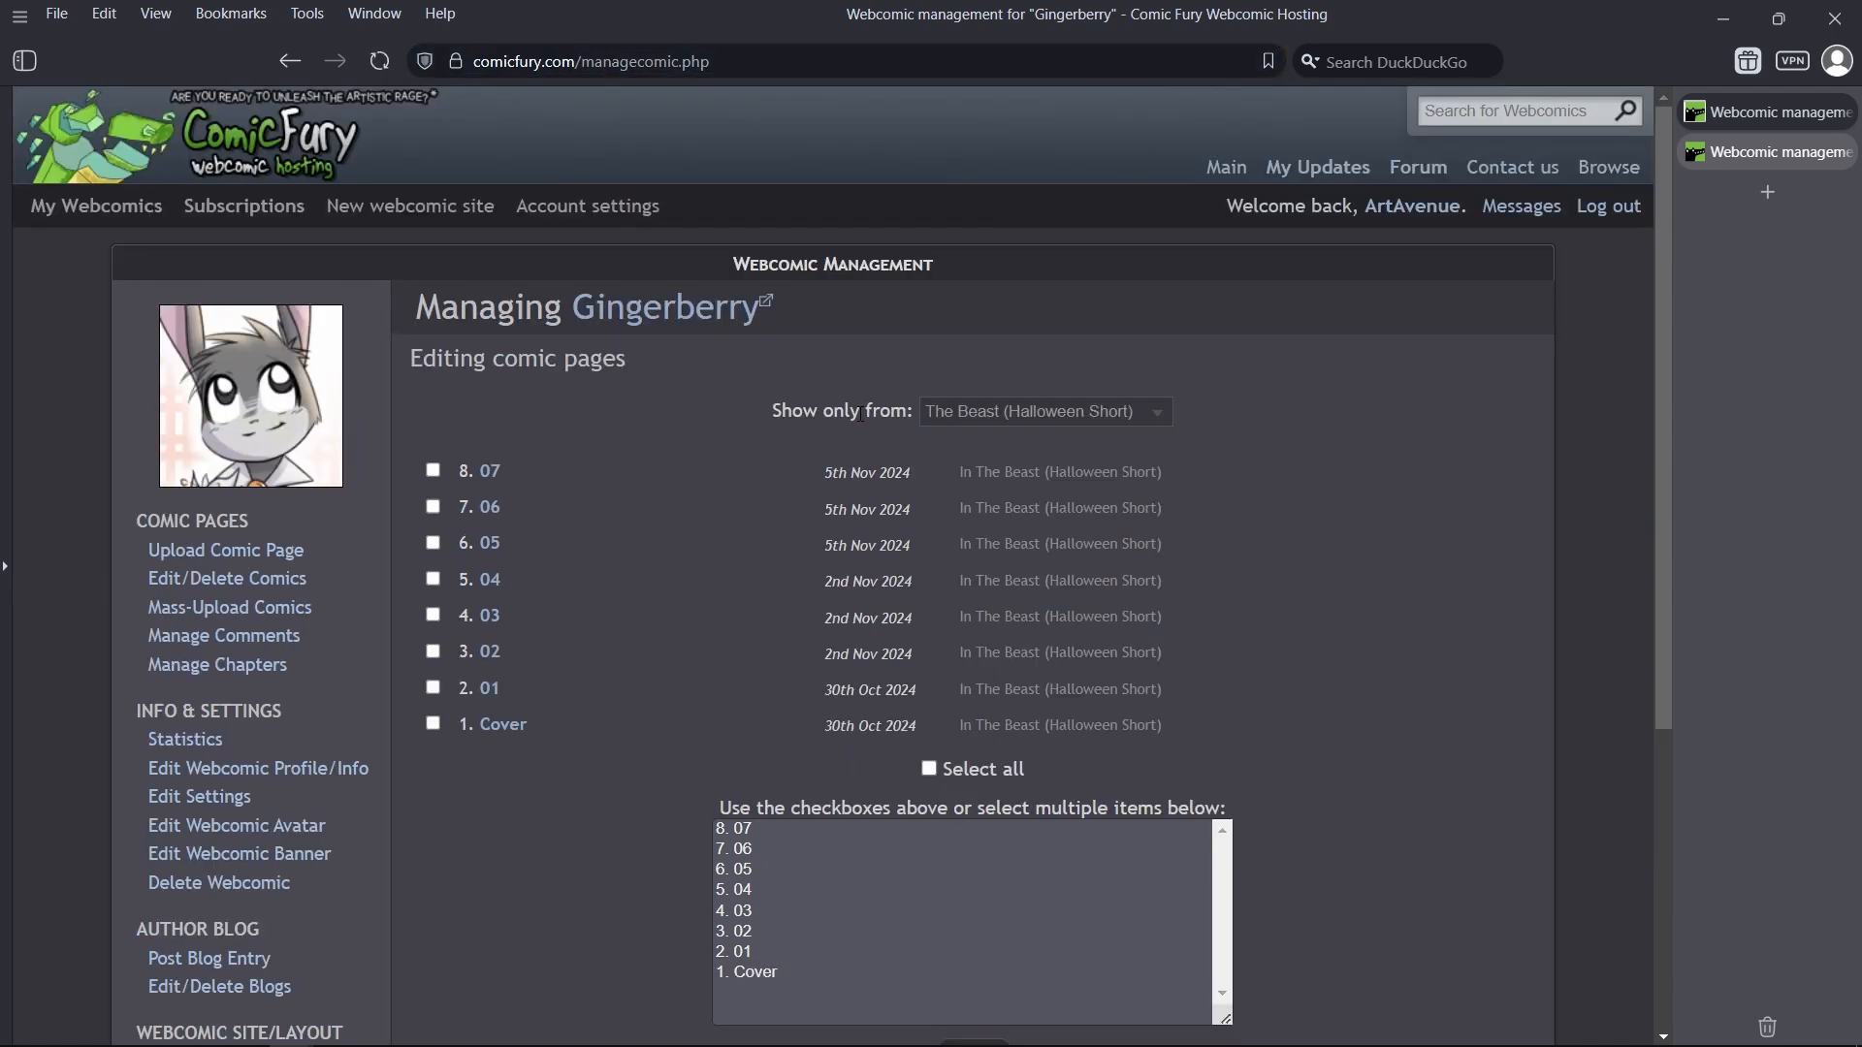
{"action": "scroll", "coordinate": [860, 418], "scroll_direction": "down", "scroll_amount": 1}
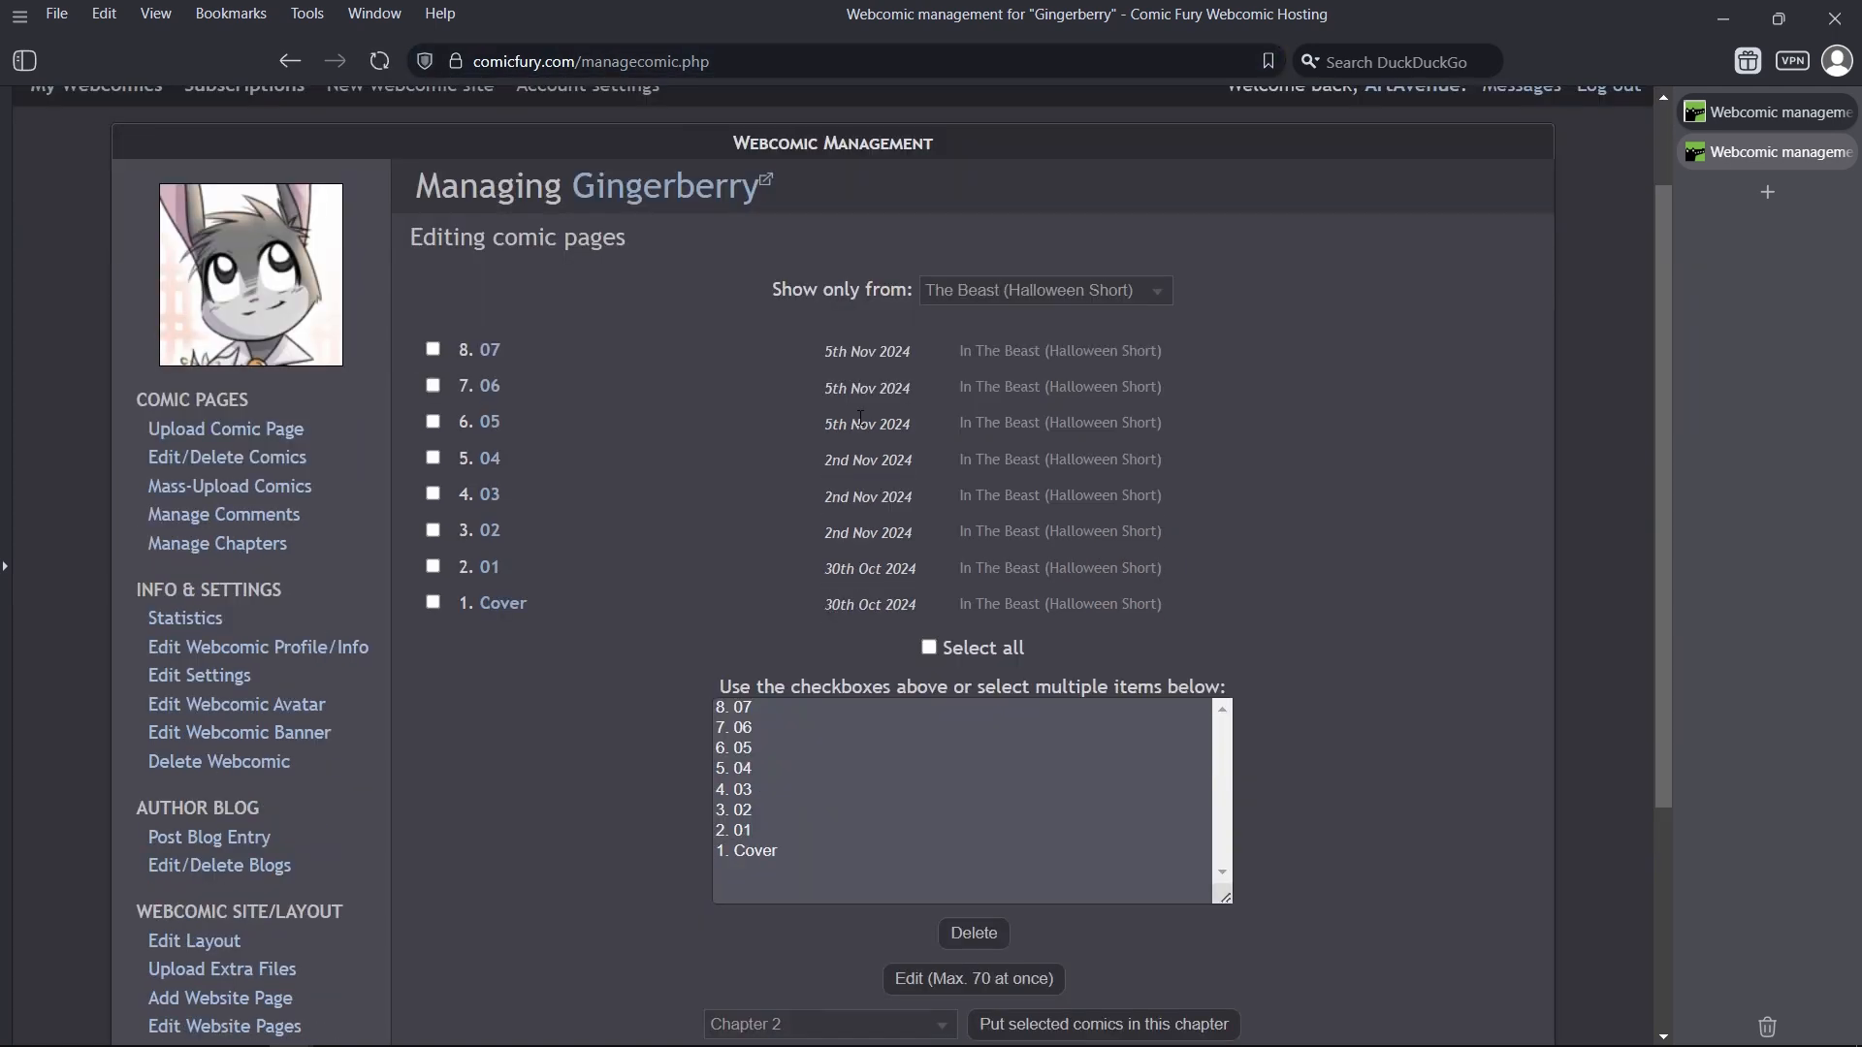
Step: View the Mass-Upload Comics page and its options for adding multiple comic images
{"action": "left_click", "coordinate": [291, 488]}
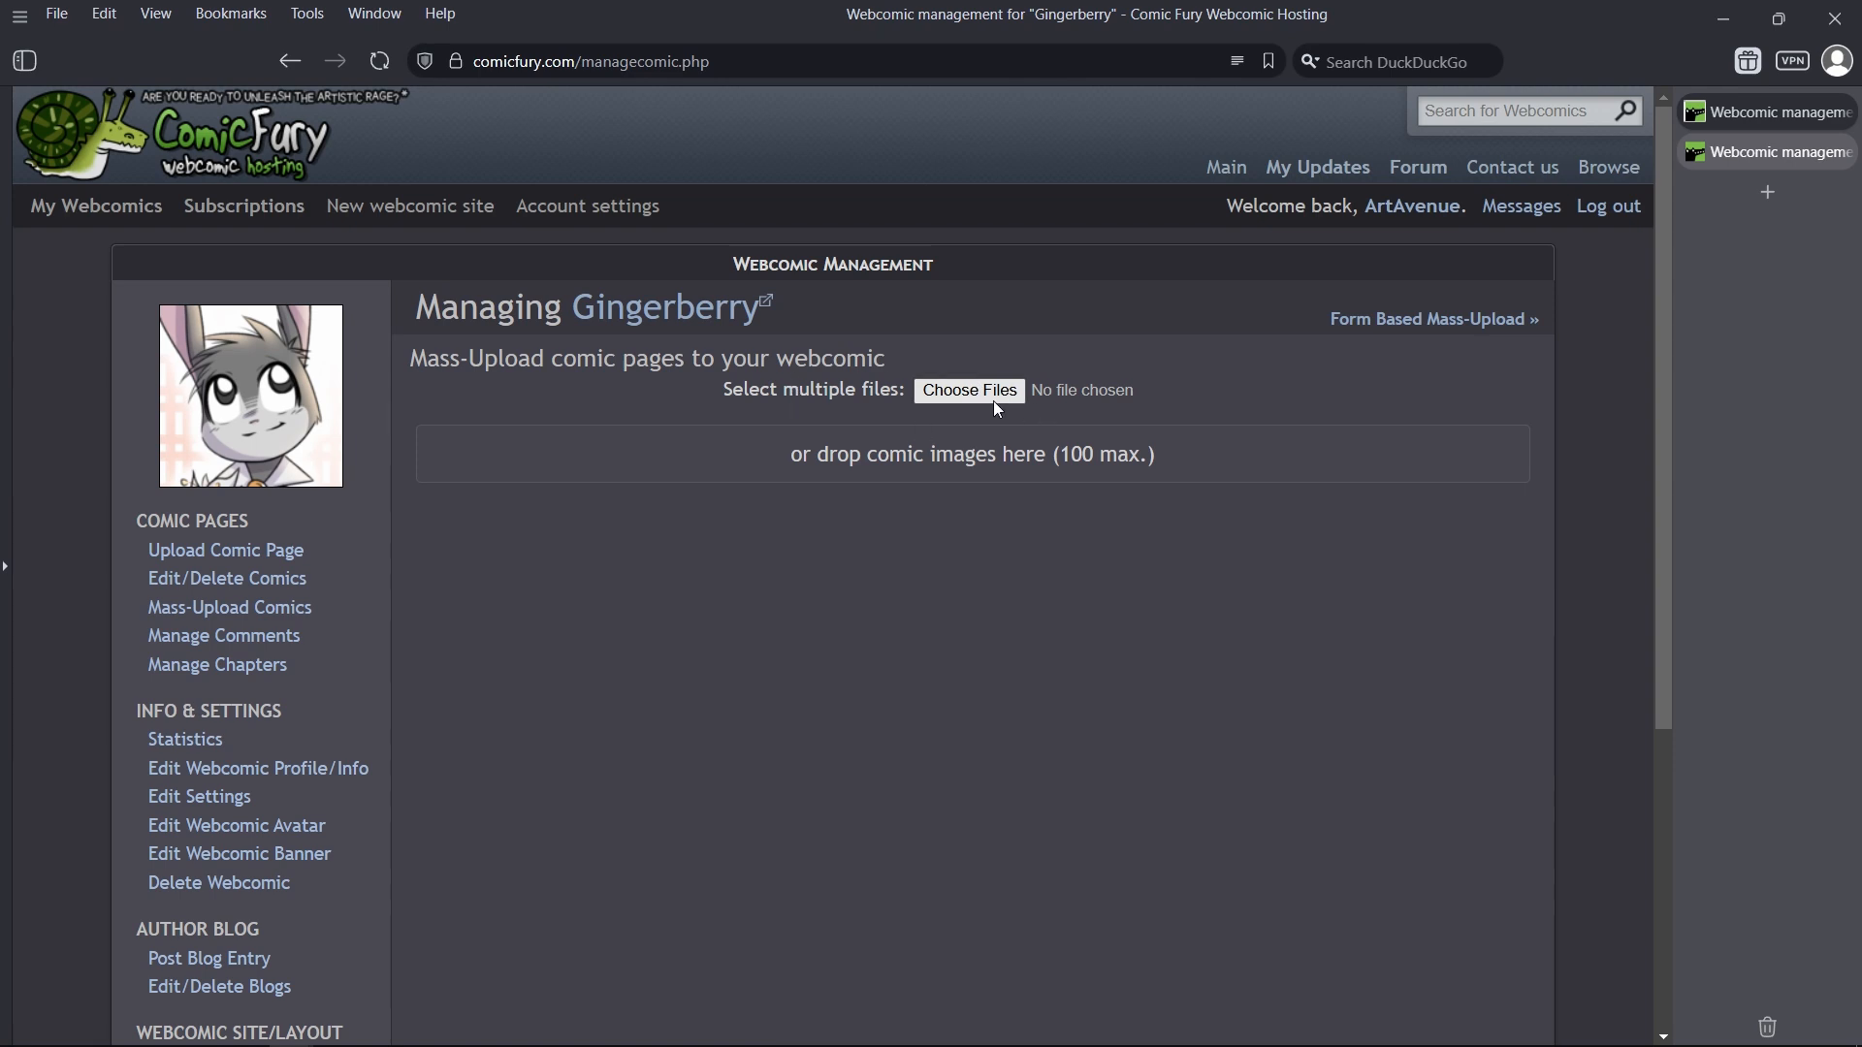
{"action": "scroll", "coordinate": [989, 401], "scroll_direction": "down", "scroll_amount": 1}
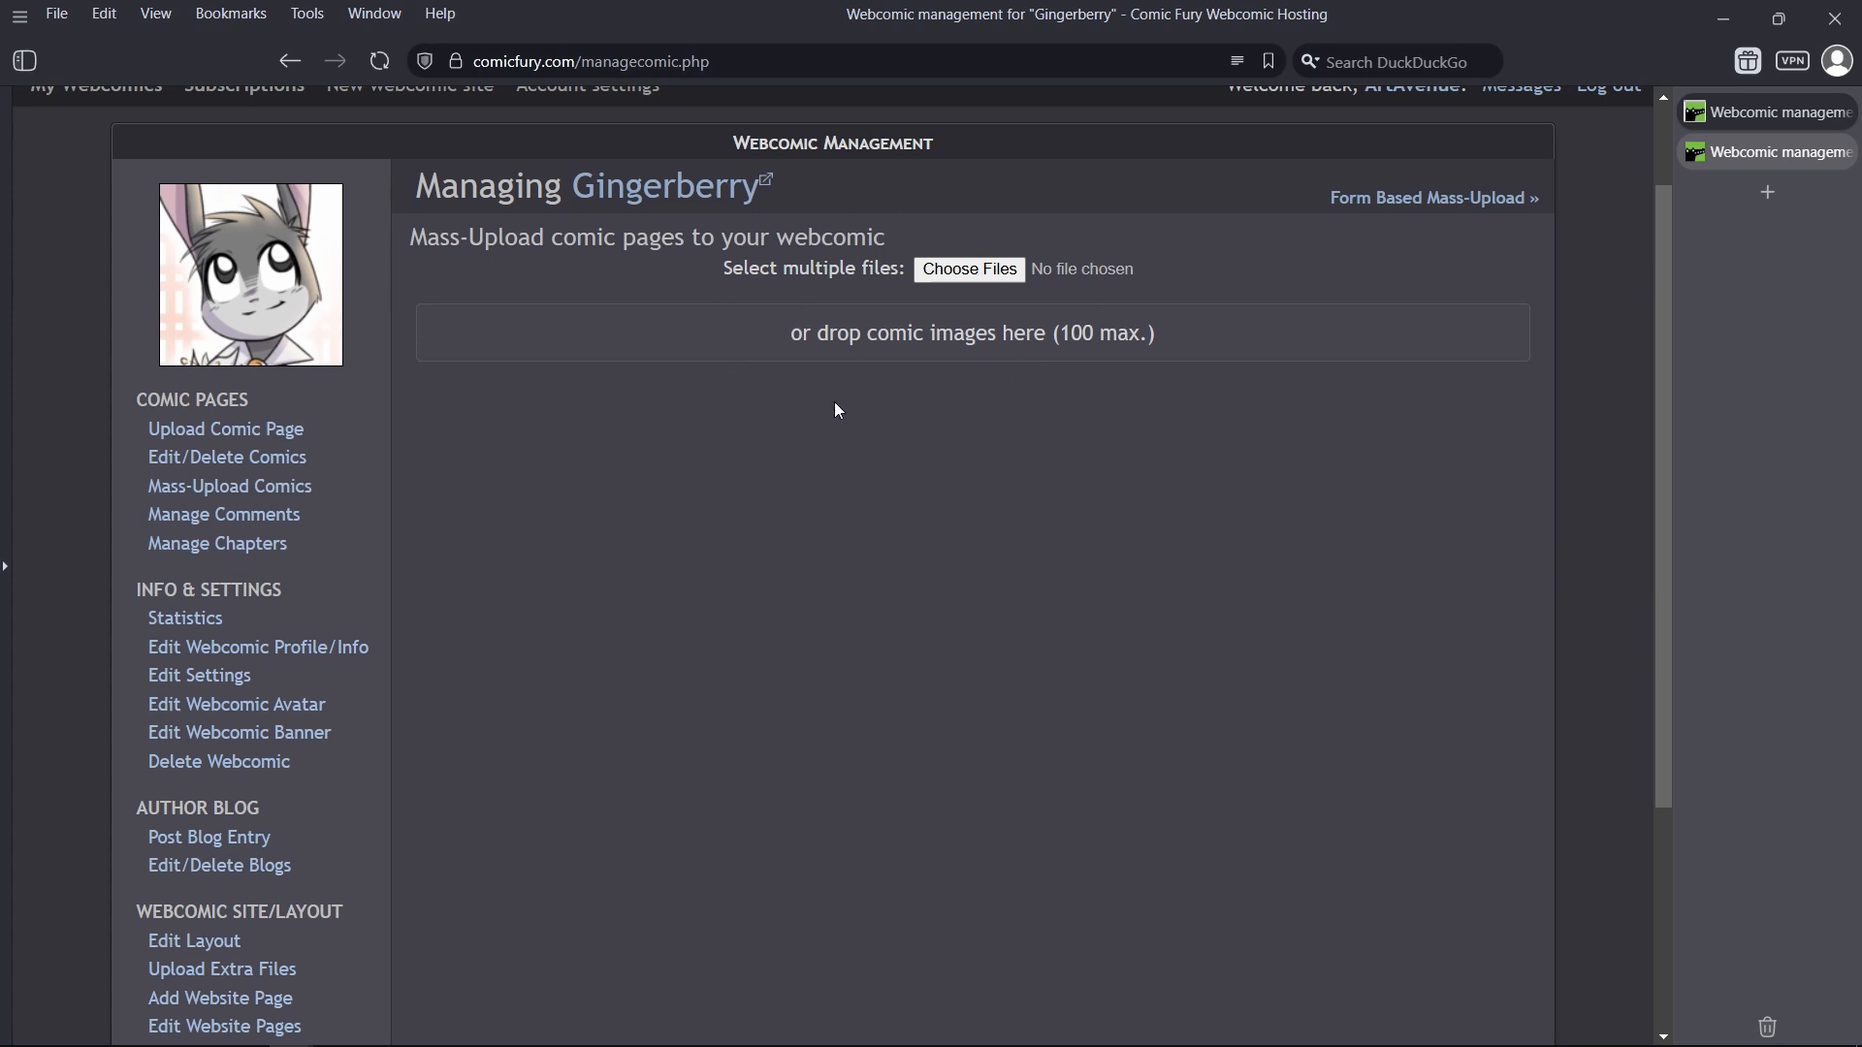
Step: Review the new-chapter form and the existing chapters in chapter management, and open Chapter 2 for editing
{"action": "left_click", "coordinate": [276, 553]}
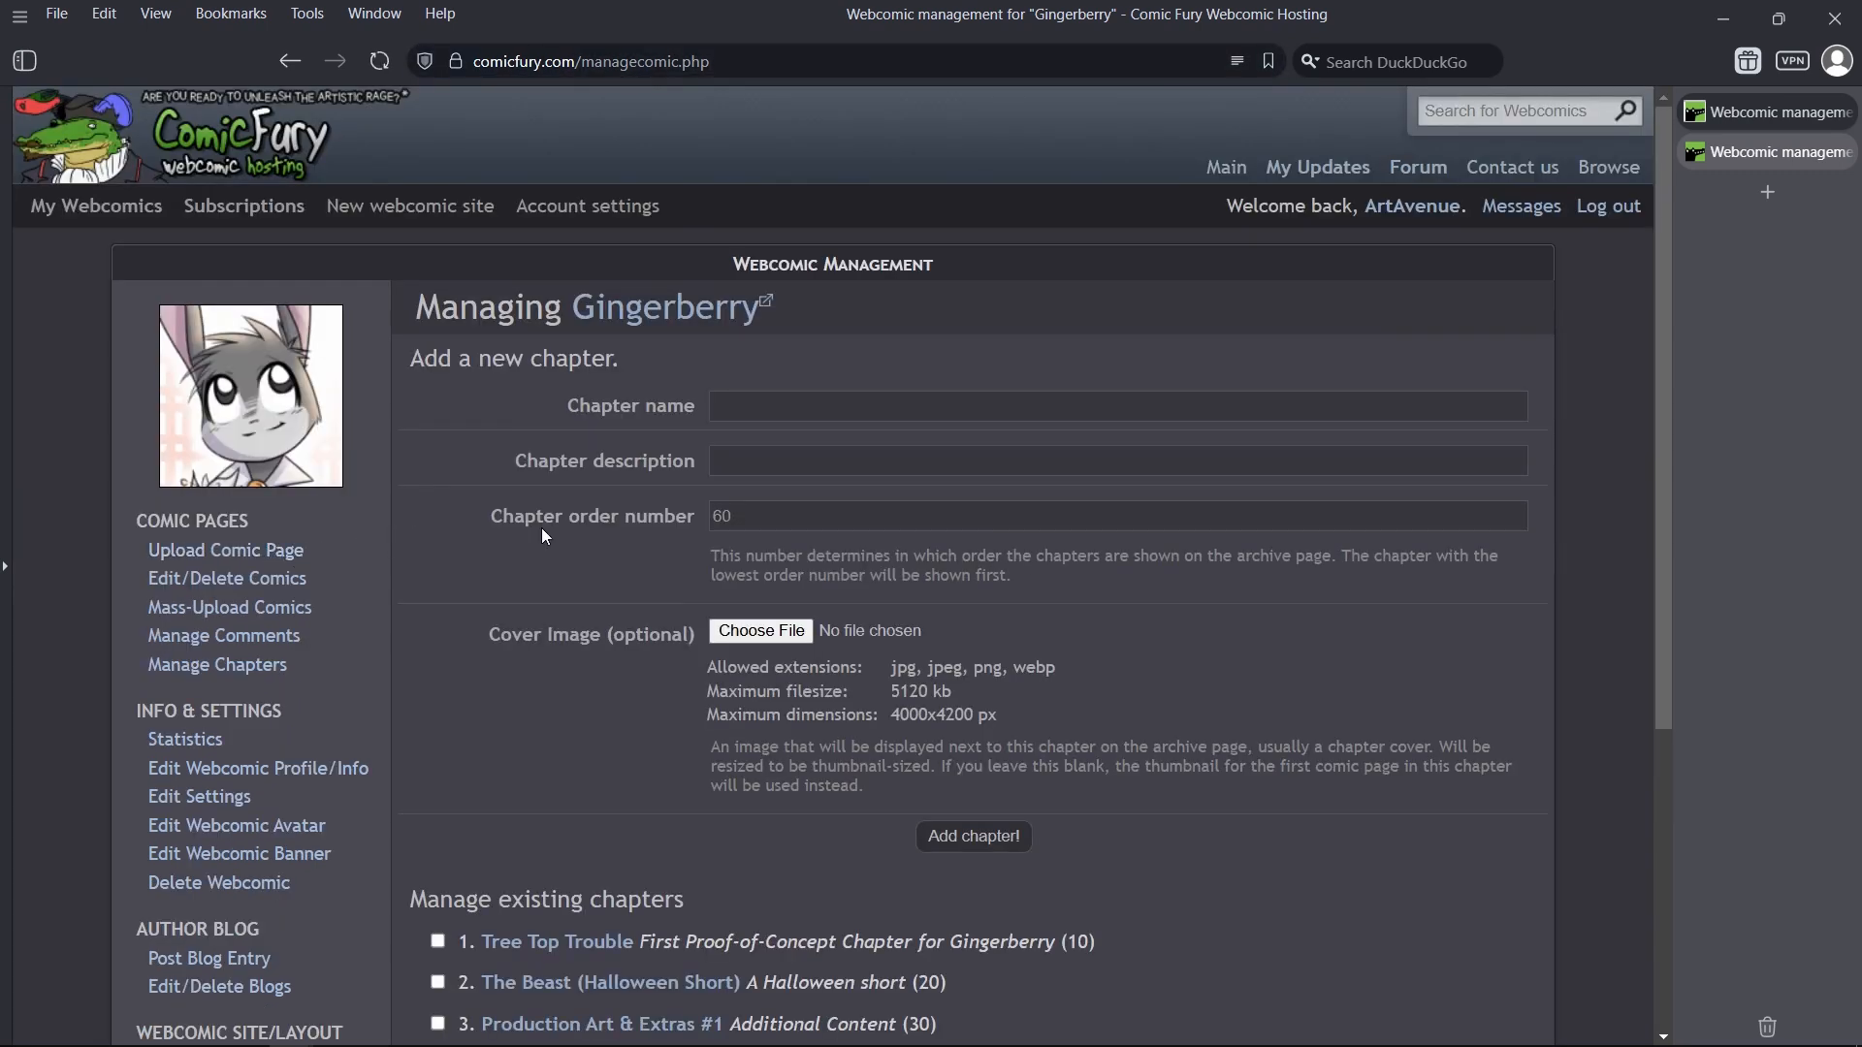
{"action": "scroll", "coordinate": [541, 527], "scroll_direction": "down", "scroll_amount": 4}
{"action": "scroll", "coordinate": [541, 528], "scroll_direction": "up", "scroll_amount": 2}
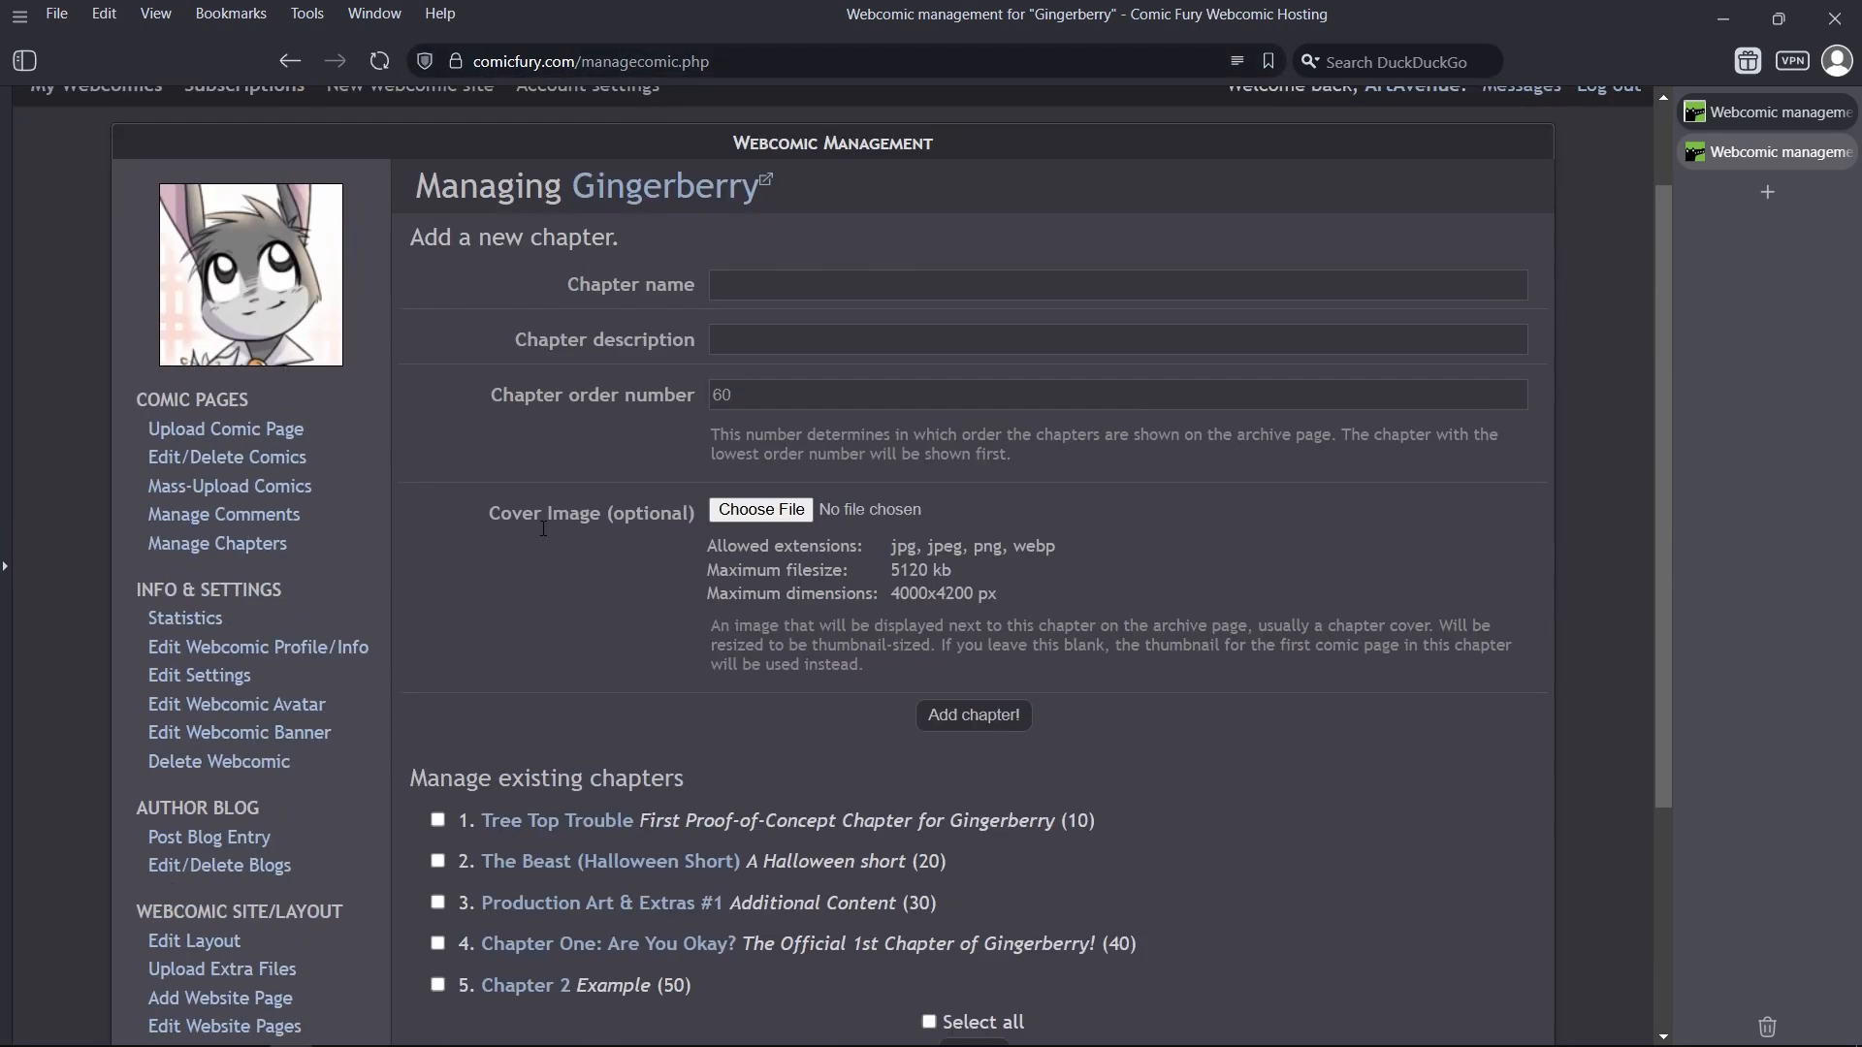
{"action": "scroll", "coordinate": [543, 529], "scroll_direction": "up", "scroll_amount": 2}
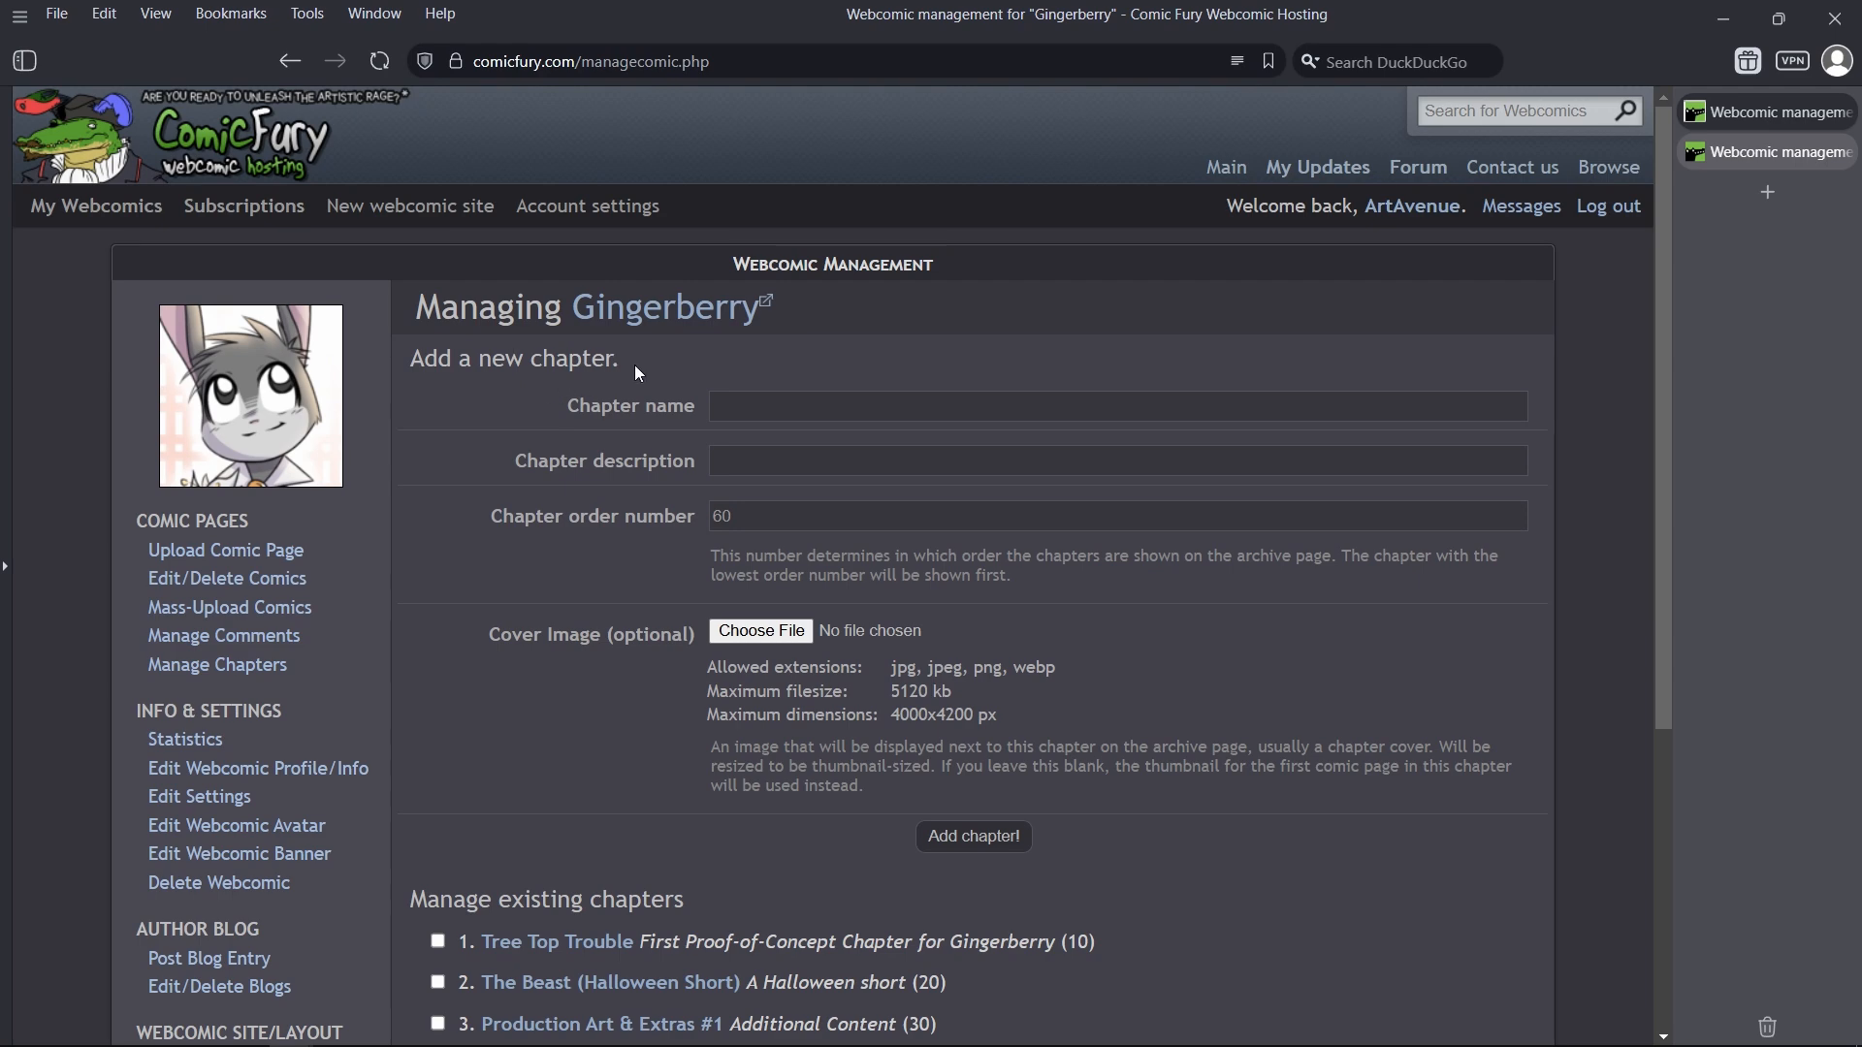
{"action": "left_click_drag", "start_coordinate": [638, 373], "coordinate": [408, 360]}
{"action": "left_click", "coordinate": [657, 483]}
{"action": "scroll", "coordinate": [660, 486], "scroll_direction": "down", "scroll_amount": 3}
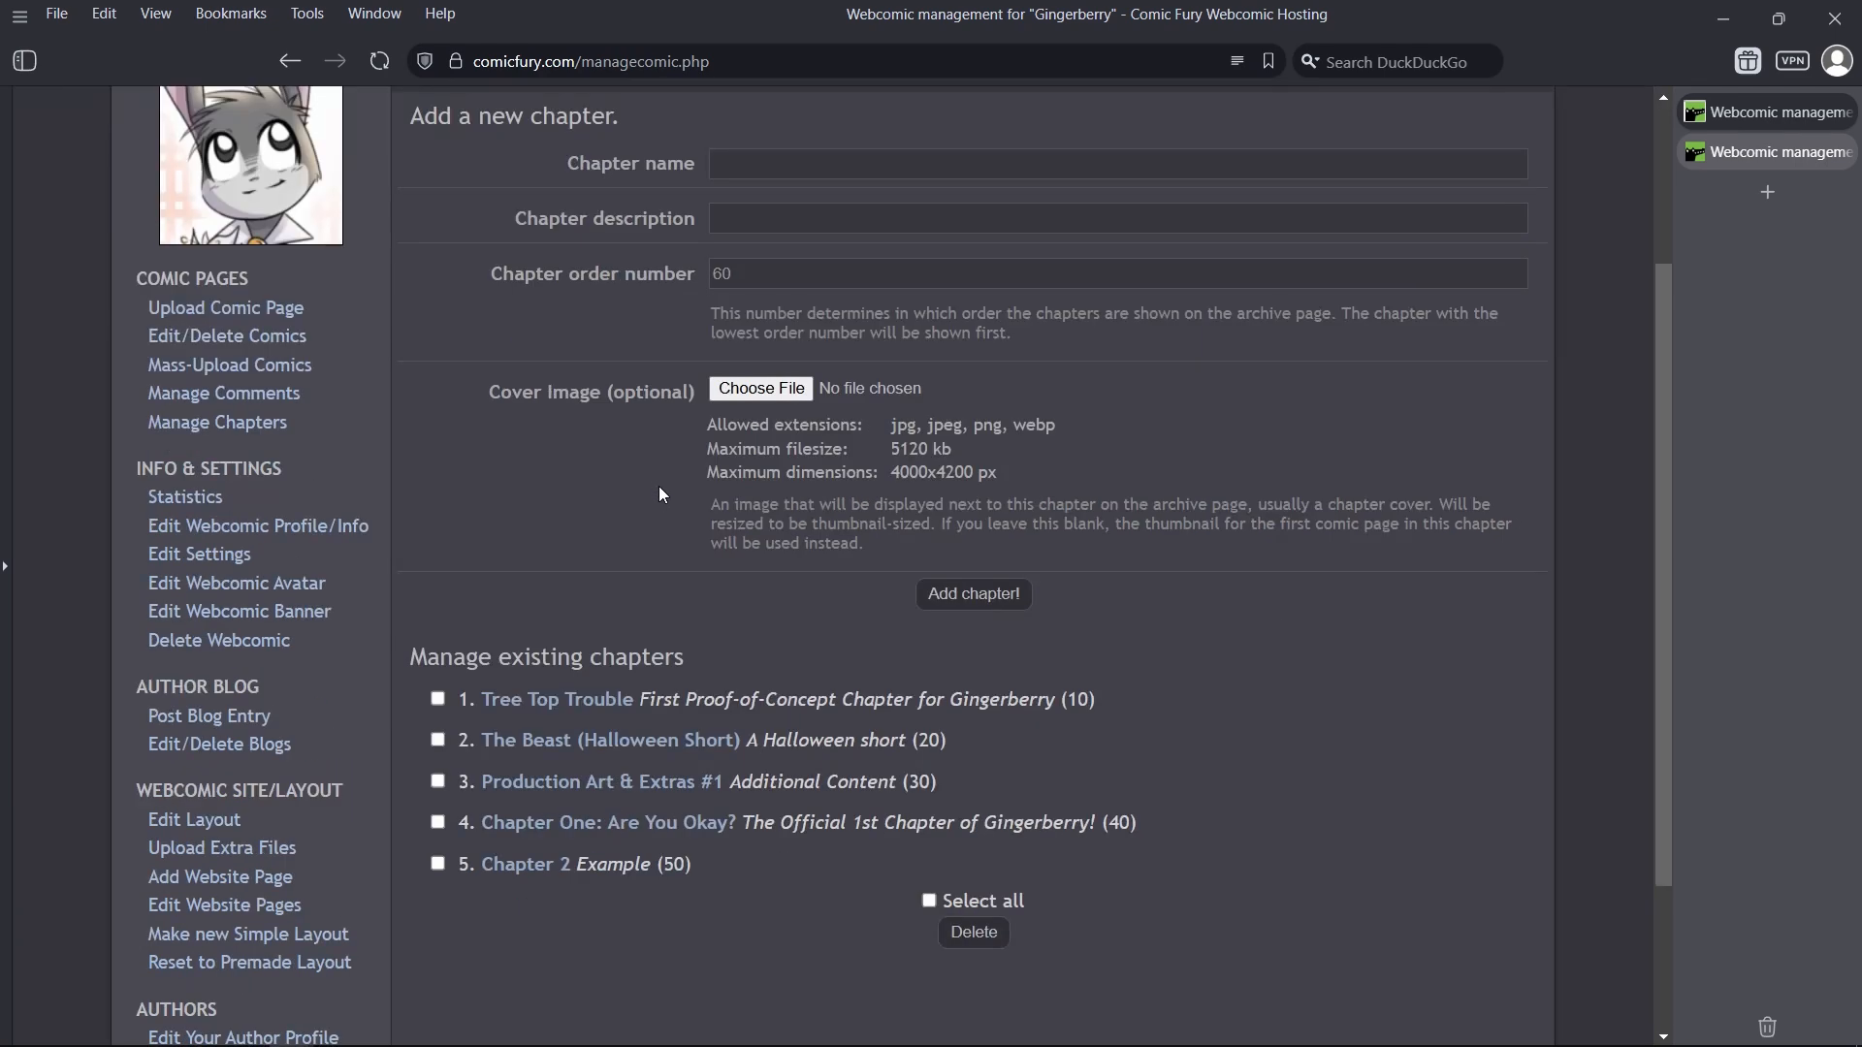
{"action": "scroll", "coordinate": [865, 572], "scroll_direction": "down", "scroll_amount": 1}
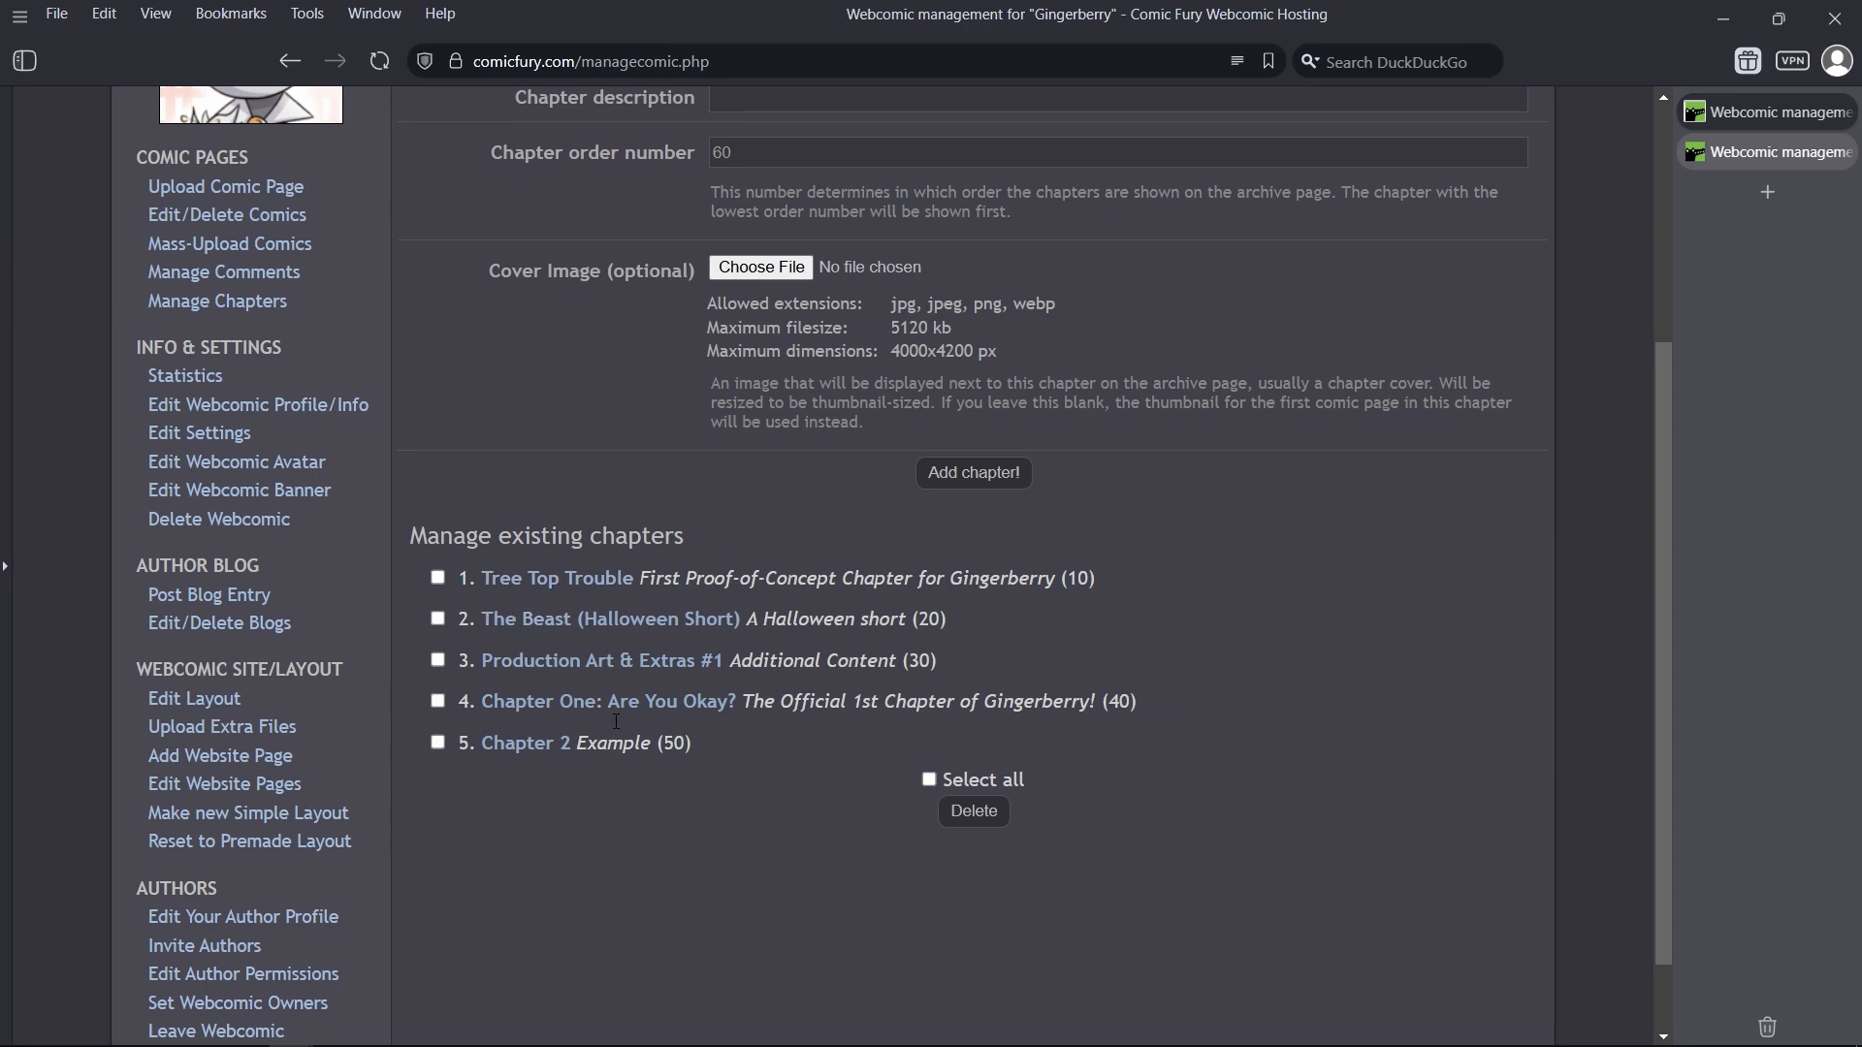
{"action": "left_click", "coordinate": [535, 749]}
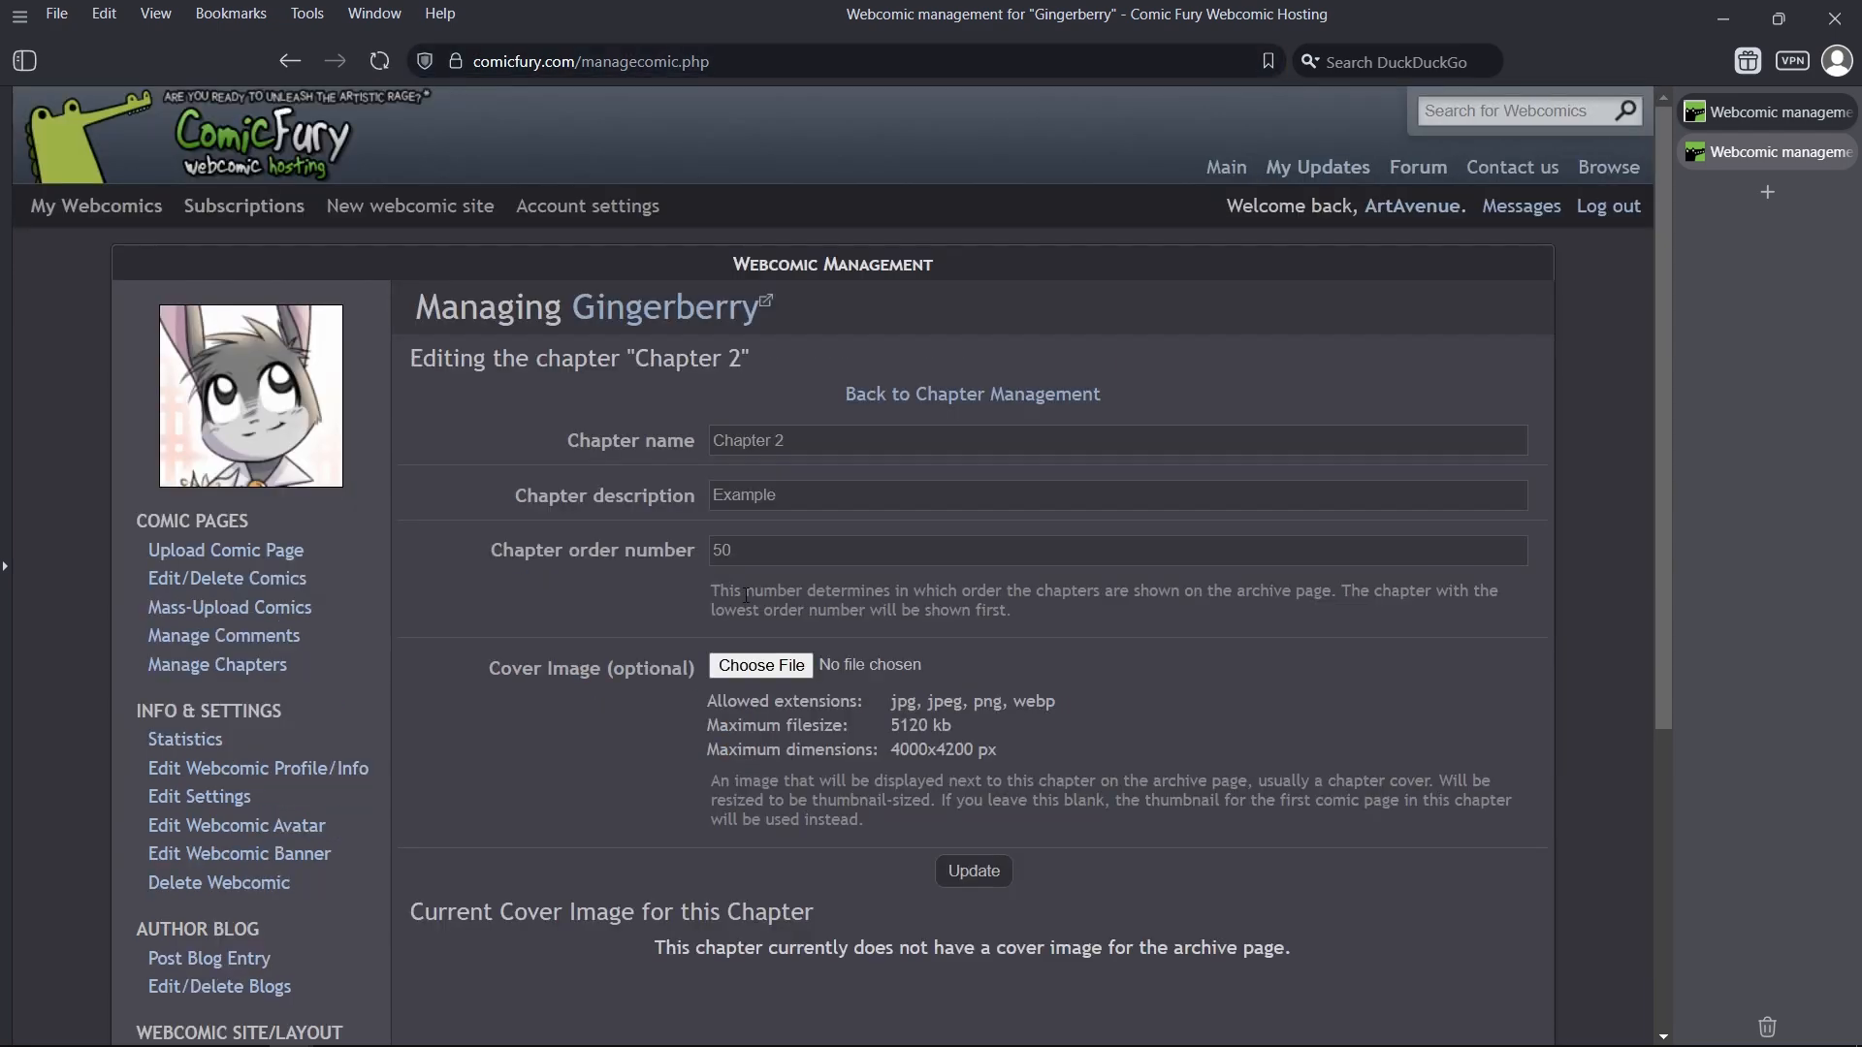
Step: Examine Chapter 2's editing form, including its description, order number and optional cover image
{"action": "scroll", "coordinate": [613, 549], "scroll_direction": "down", "scroll_amount": 2}
{"action": "scroll", "coordinate": [923, 509], "scroll_direction": "up", "scroll_amount": 1}
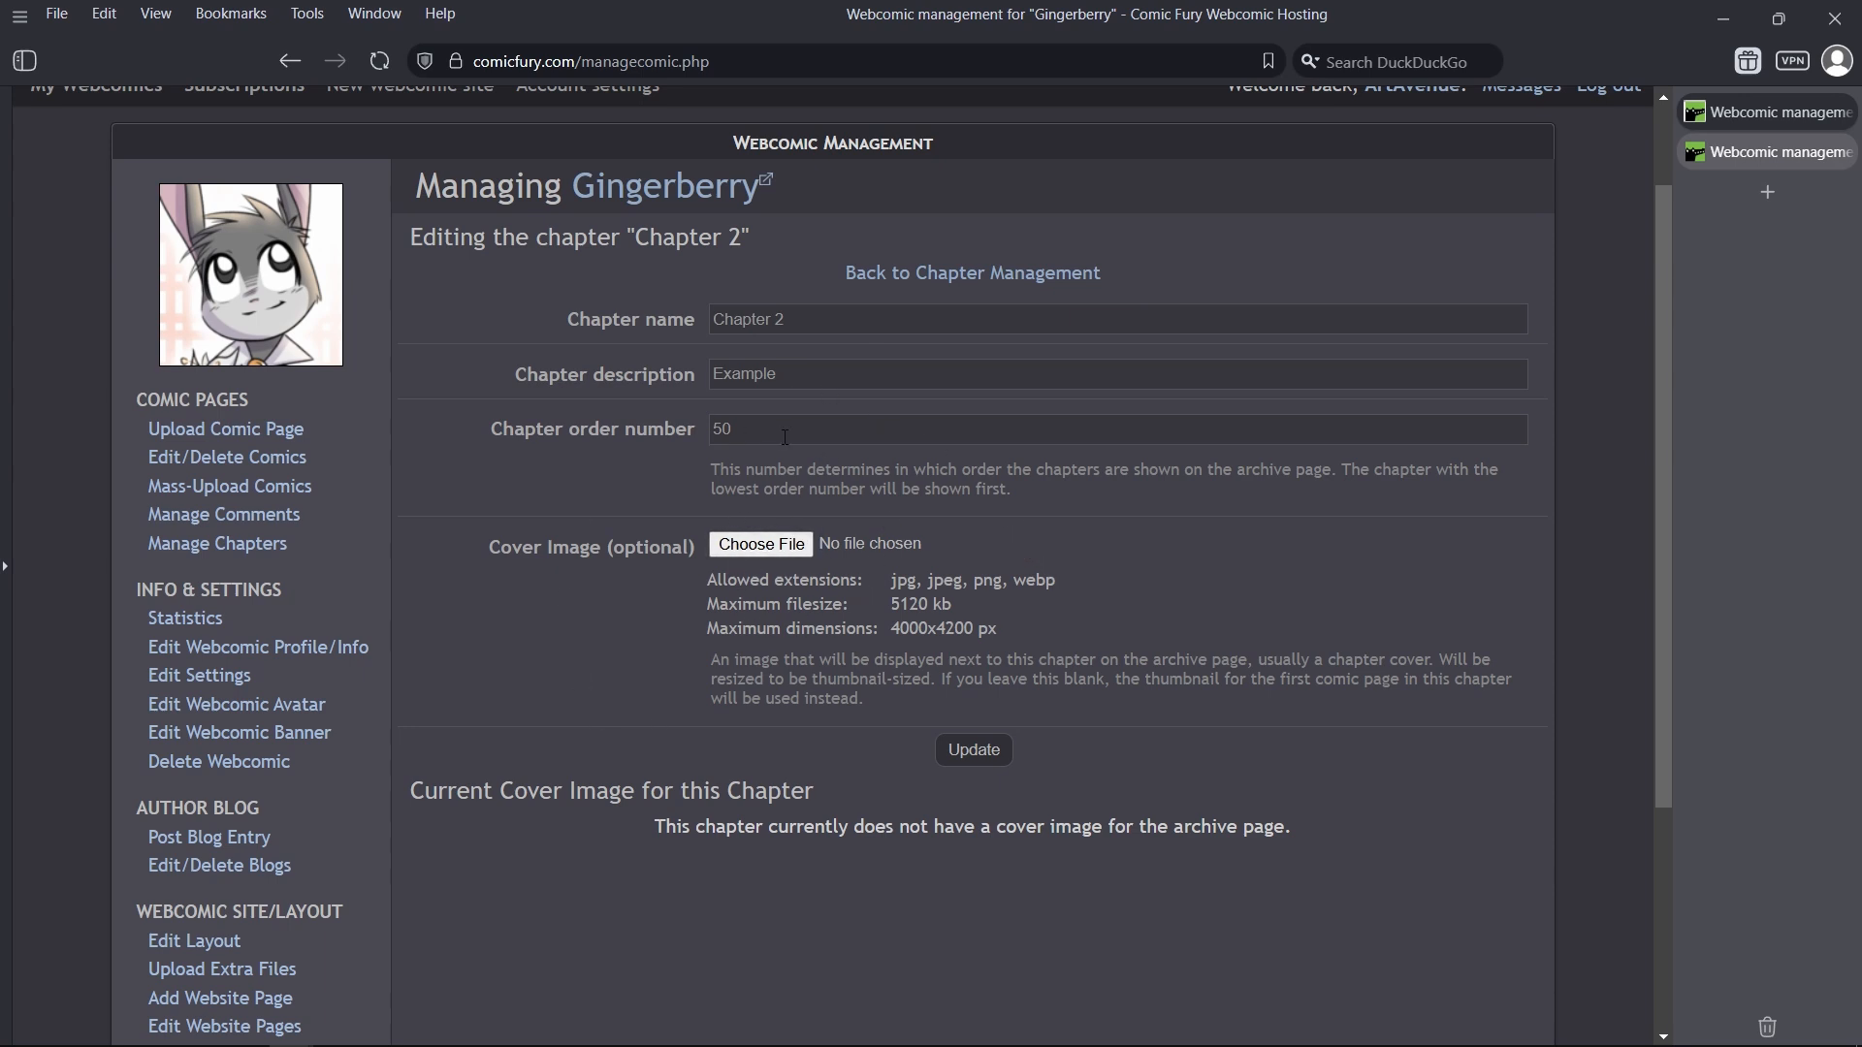
{"action": "left_click_drag", "start_coordinate": [786, 438], "coordinate": [648, 454]}
{"action": "left_click_drag", "start_coordinate": [808, 380], "coordinate": [687, 394]}
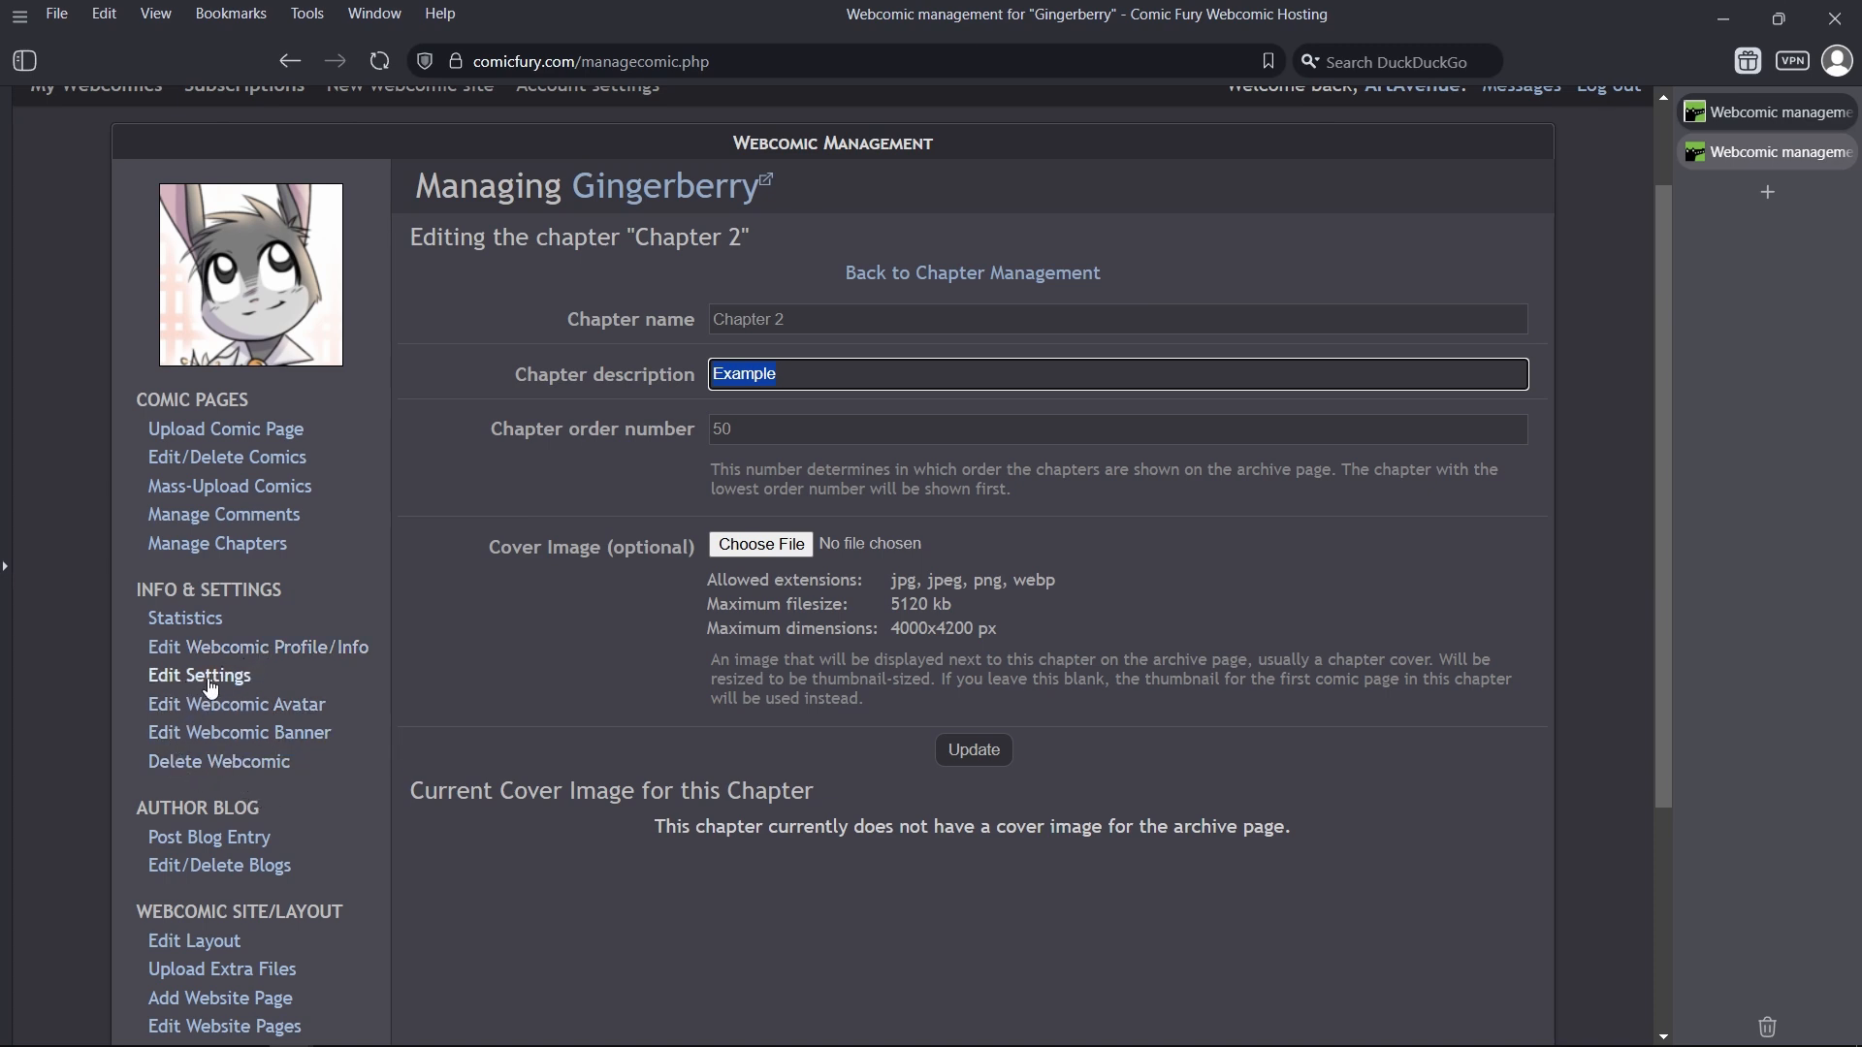
Step: Open the webcomic's profile information and review its name, domain, description, art style, genres, tags, content flags and activity status
{"action": "scroll", "coordinate": [281, 661], "scroll_direction": "down", "scroll_amount": 1}
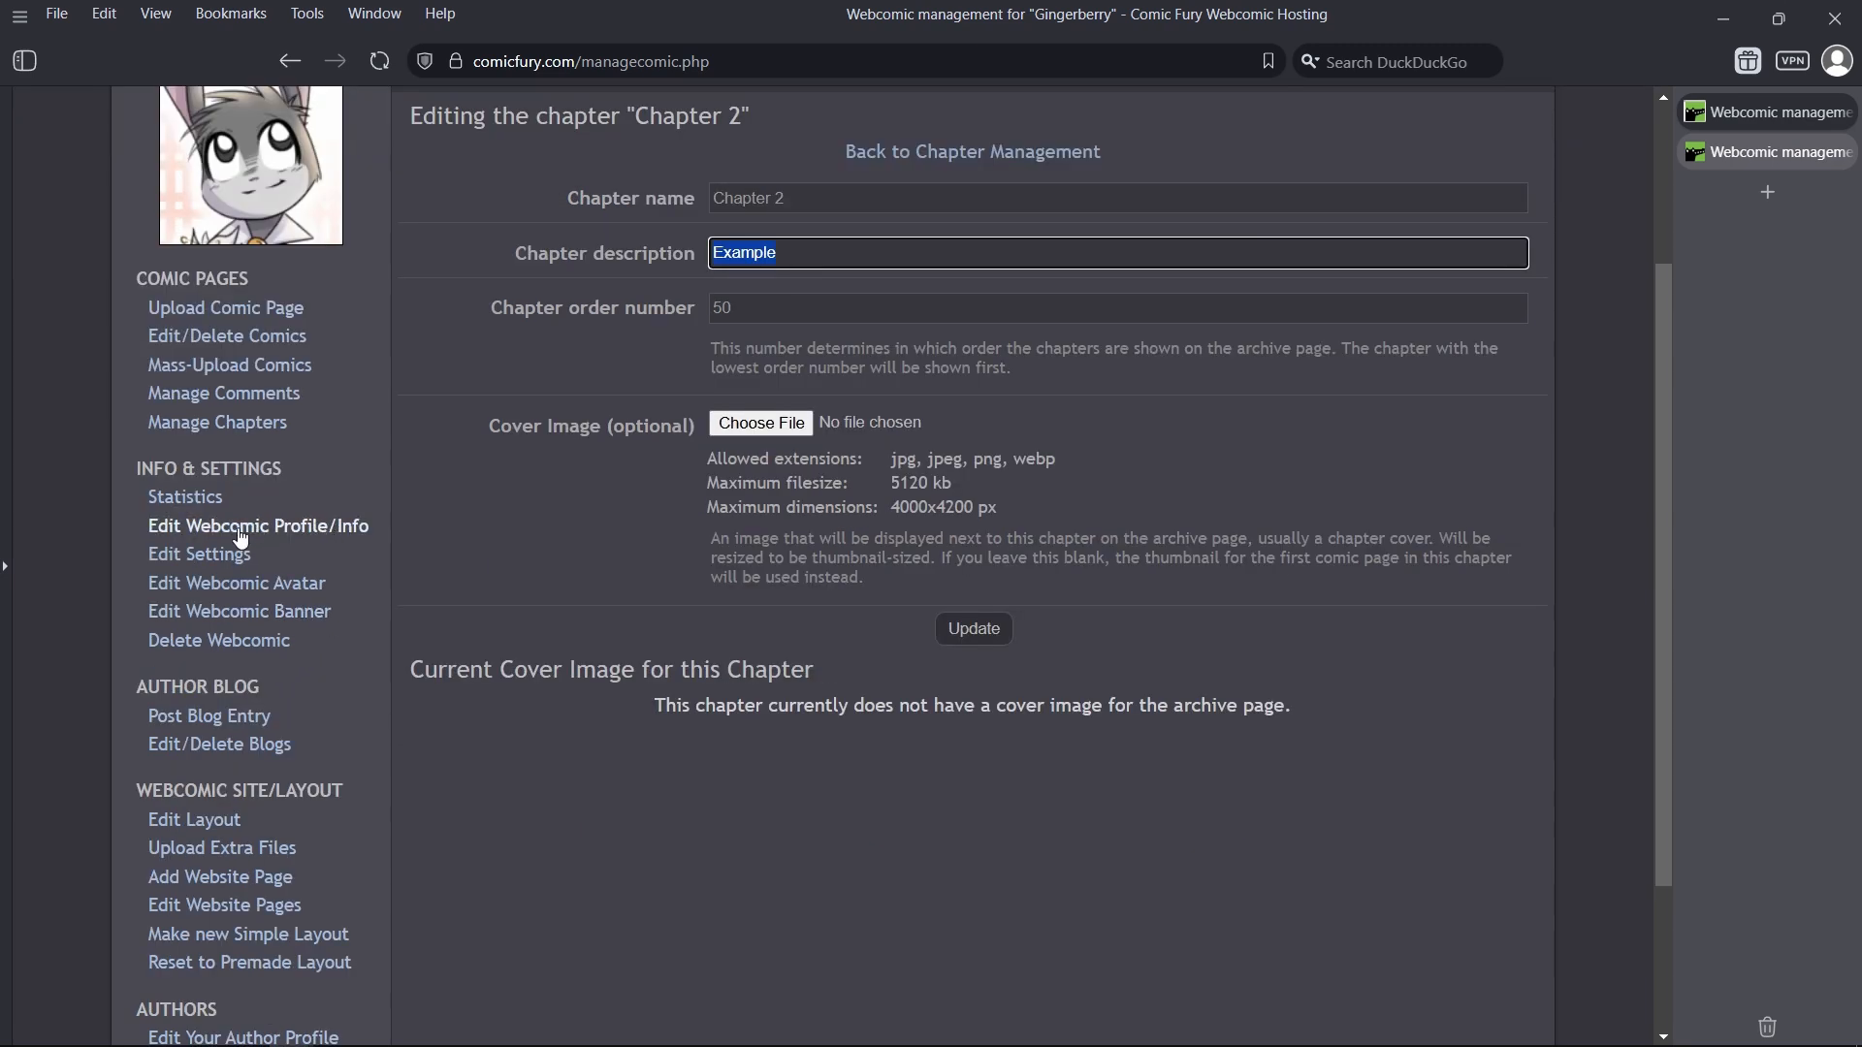
{"action": "left_click", "coordinate": [357, 533]}
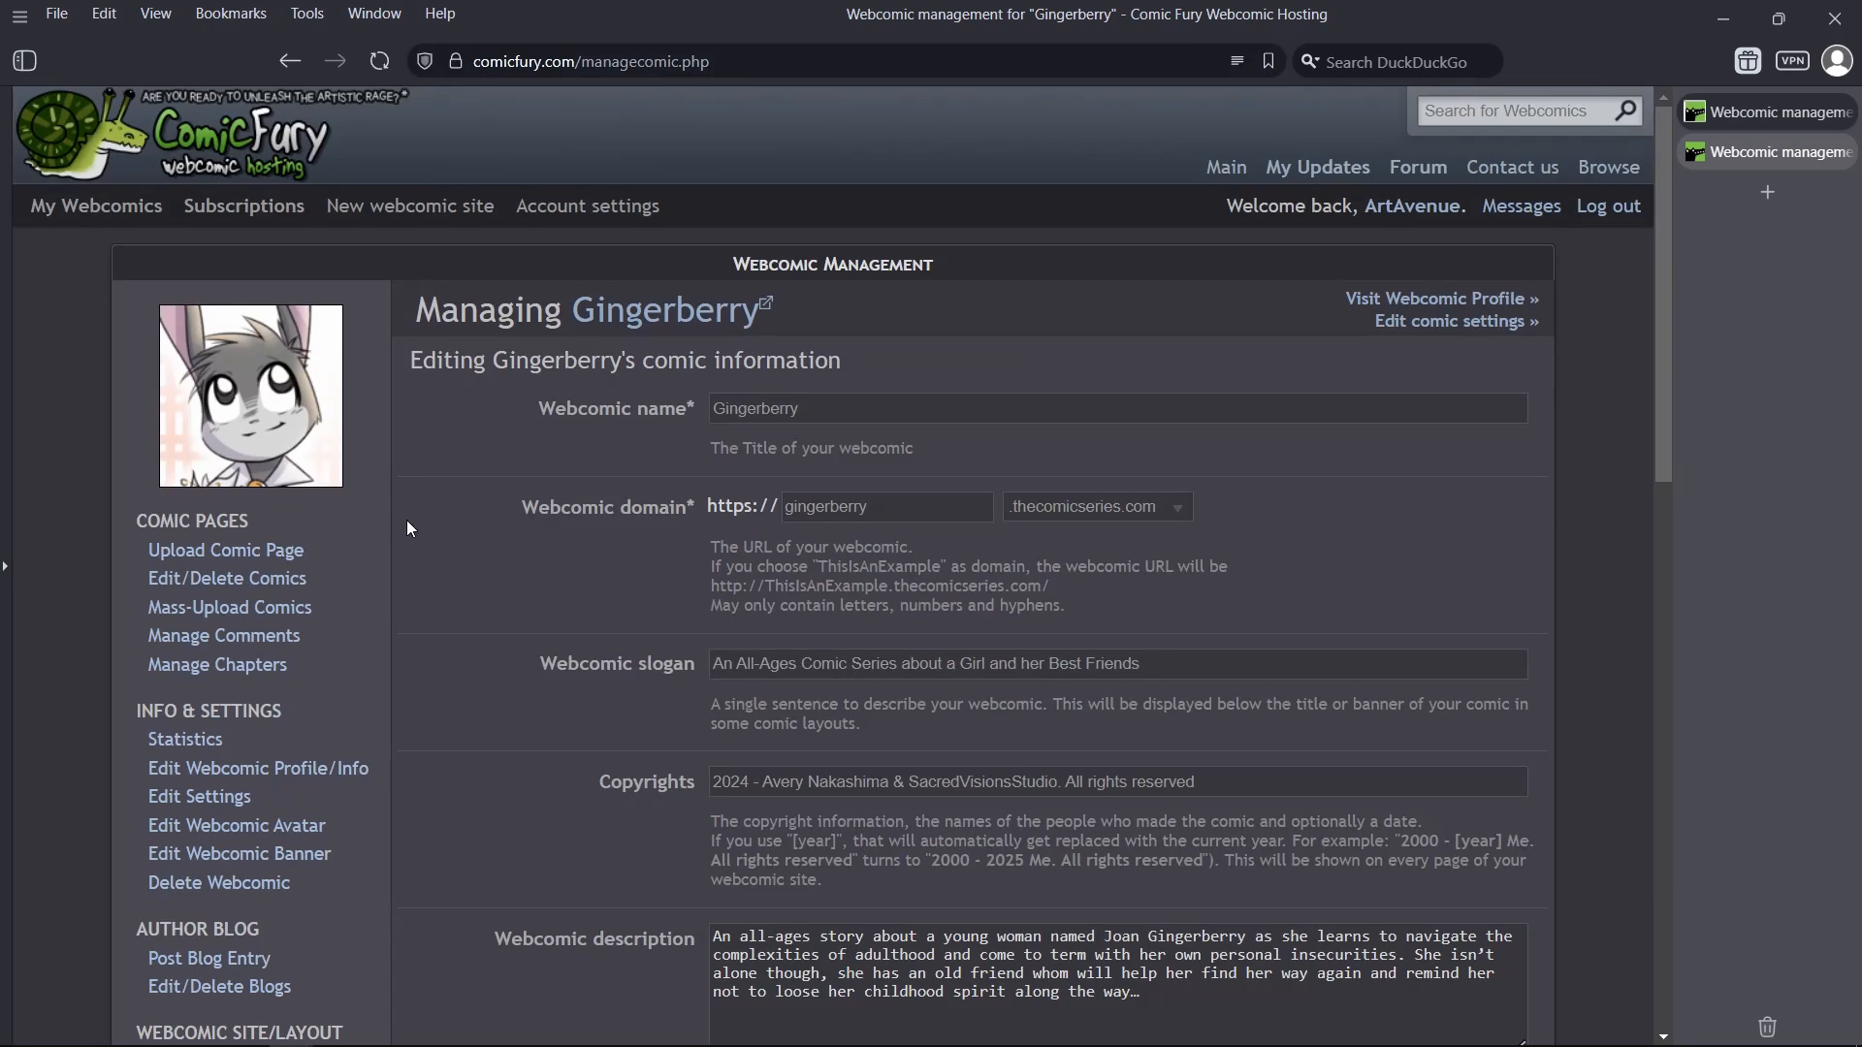
{"action": "left_click", "coordinate": [646, 412]}
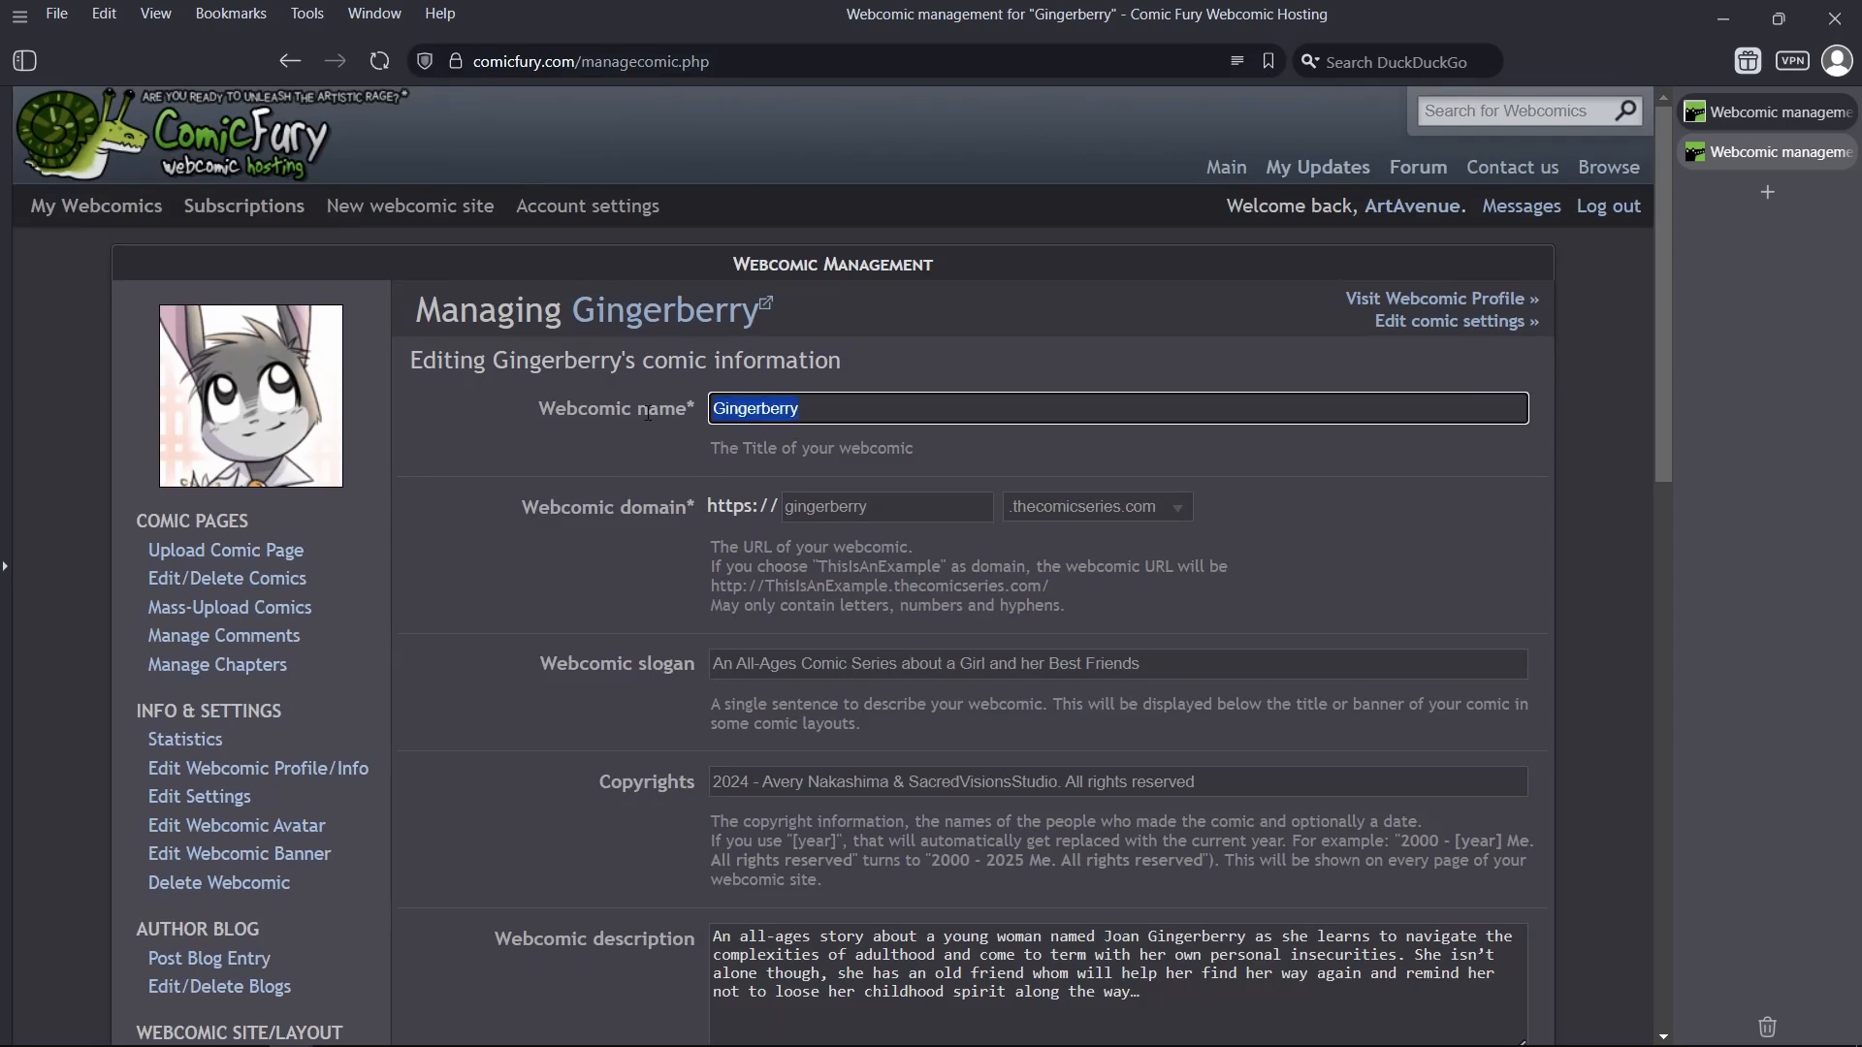
{"action": "scroll", "coordinate": [747, 483], "scroll_direction": "down", "scroll_amount": 10}
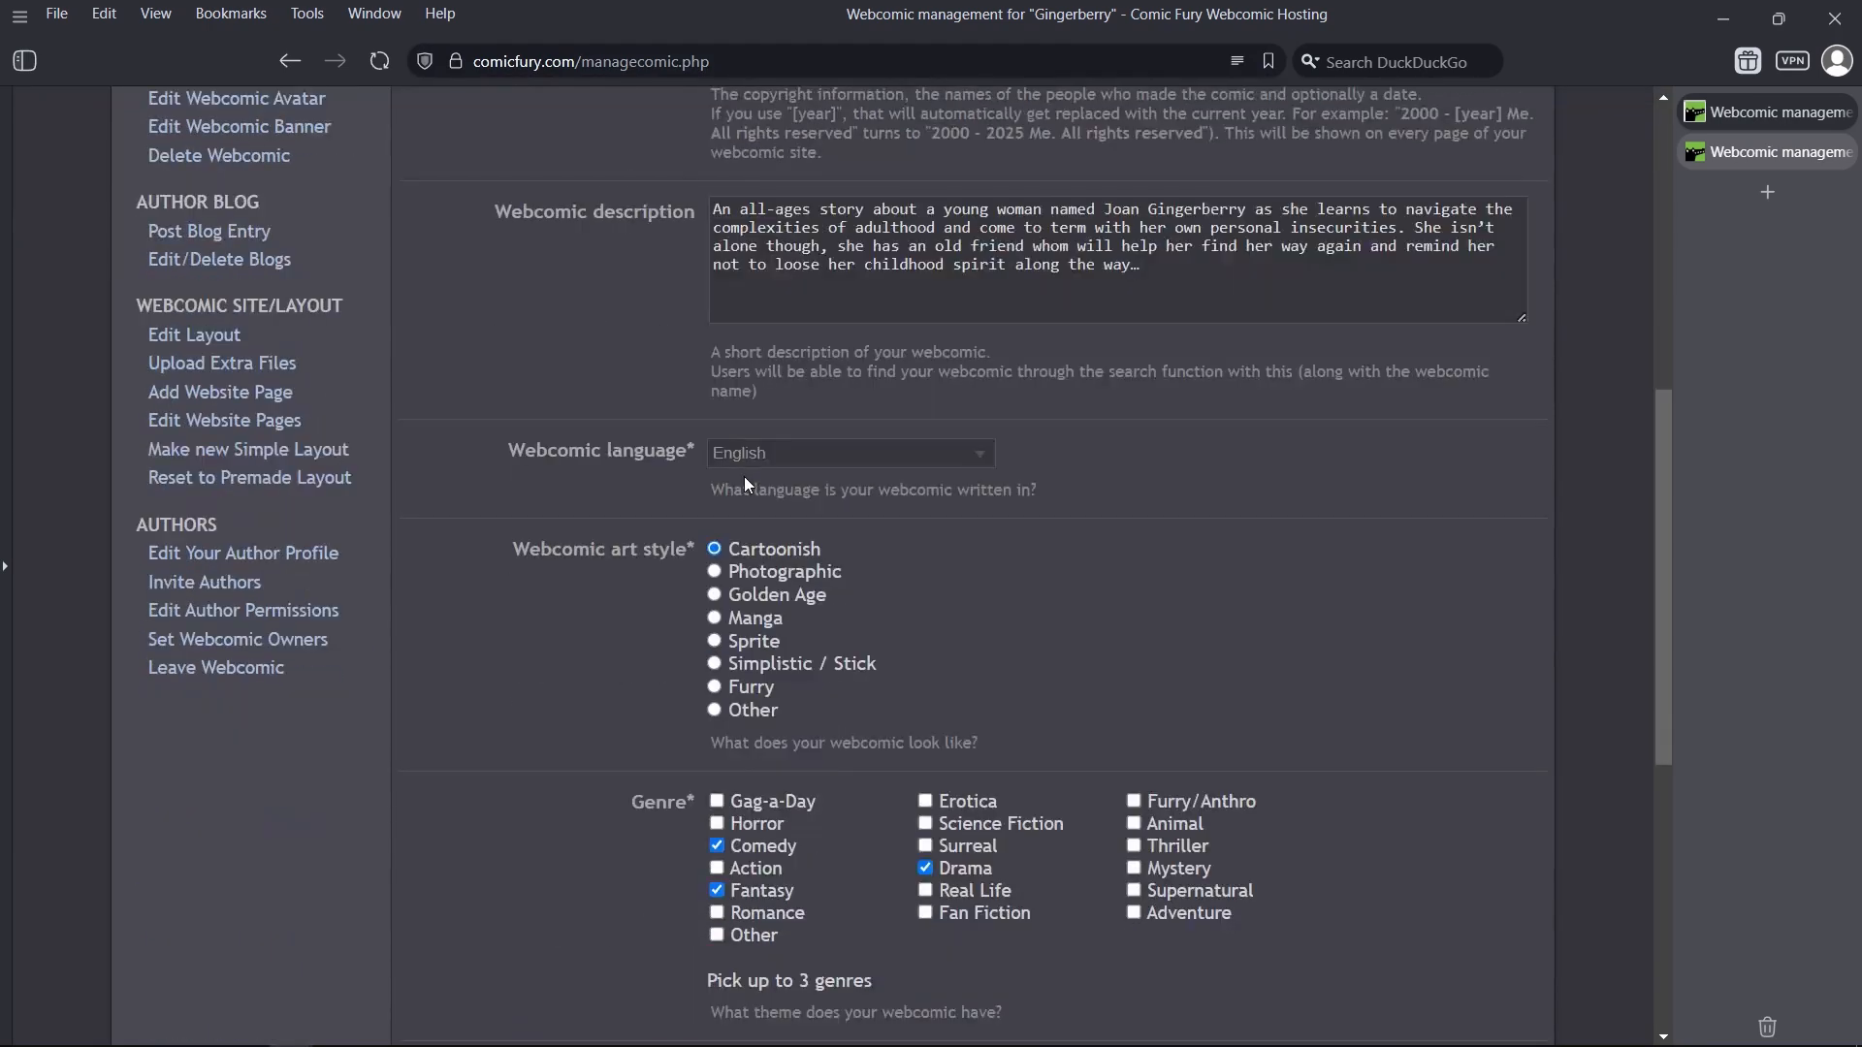
{"action": "scroll", "coordinate": [747, 483], "scroll_direction": "down", "scroll_amount": 3}
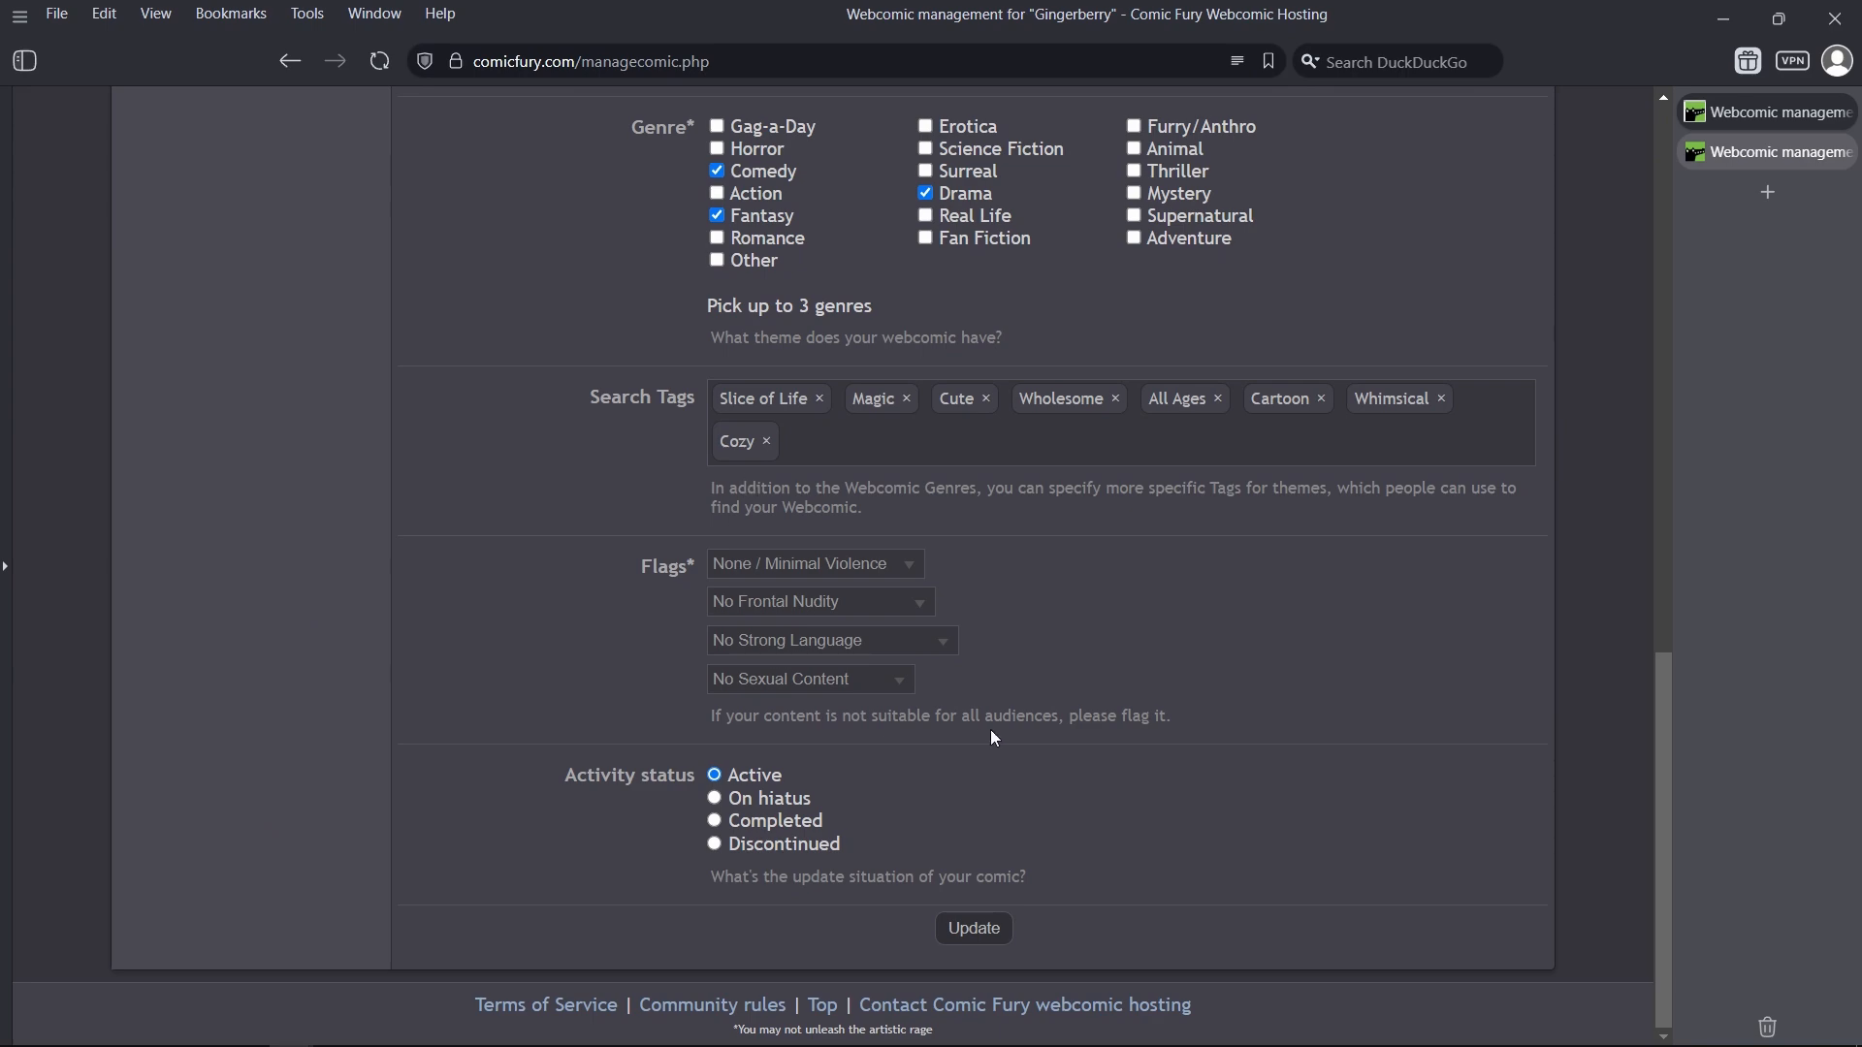
{"action": "scroll", "coordinate": [725, 689], "scroll_direction": "up", "scroll_amount": 13}
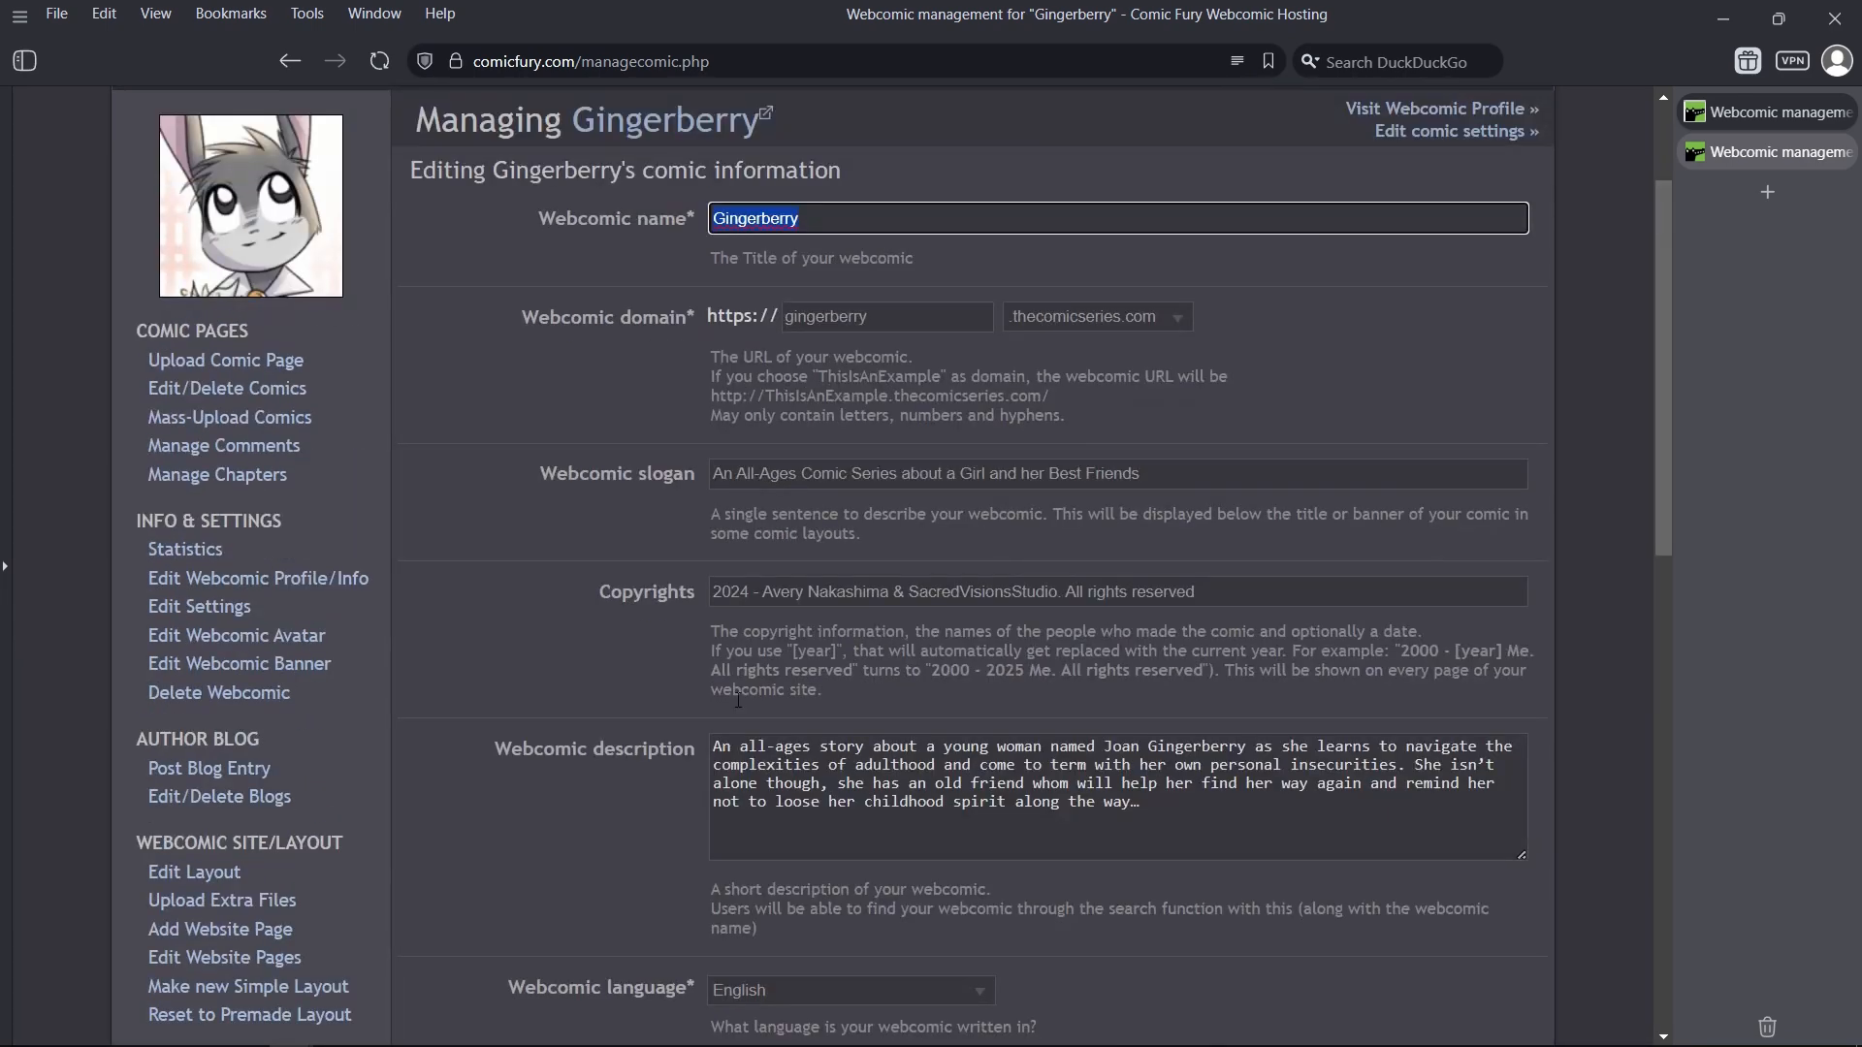
Step: Open the webcomic settings and examine the comic visibility options, trying the choice hidden from Comic Fury before restoring Yes
{"action": "left_click", "coordinate": [197, 608]}
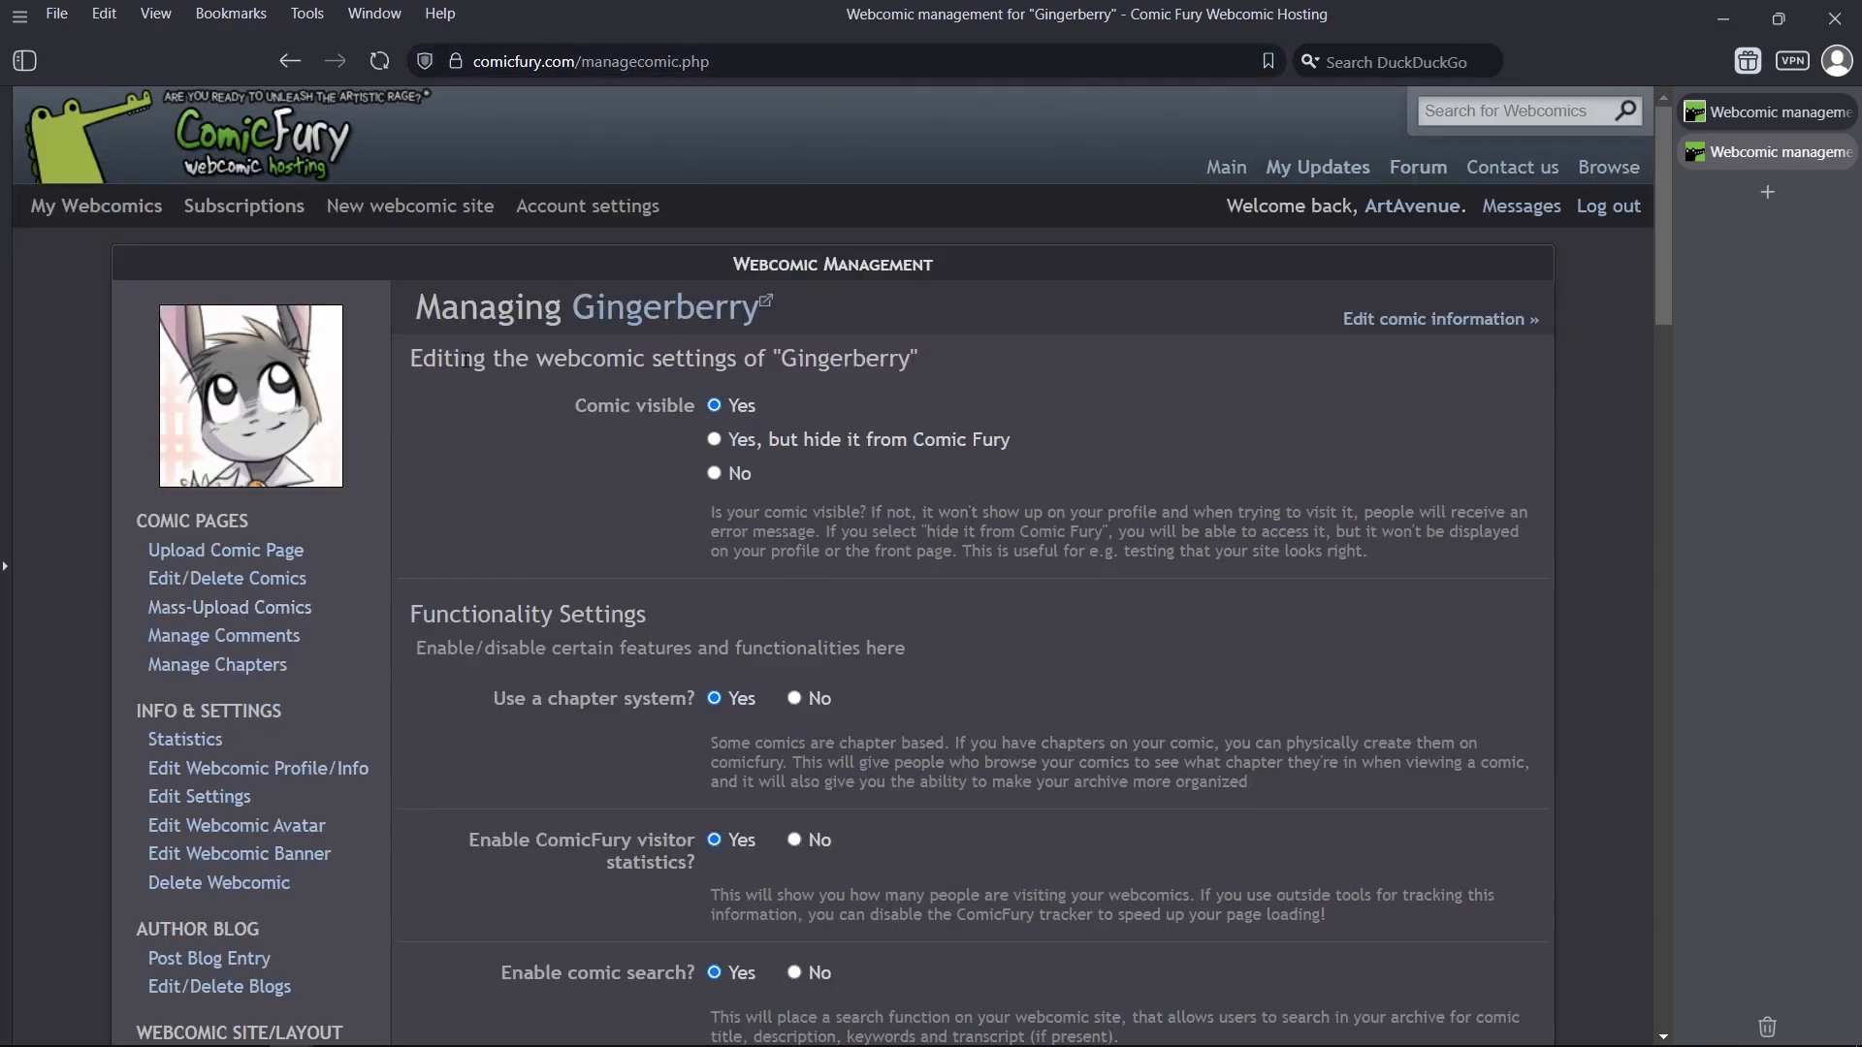
{"action": "left_click_drag", "start_coordinate": [435, 359], "coordinate": [822, 367]}
{"action": "left_click_drag", "start_coordinate": [626, 401], "coordinate": [776, 408]}
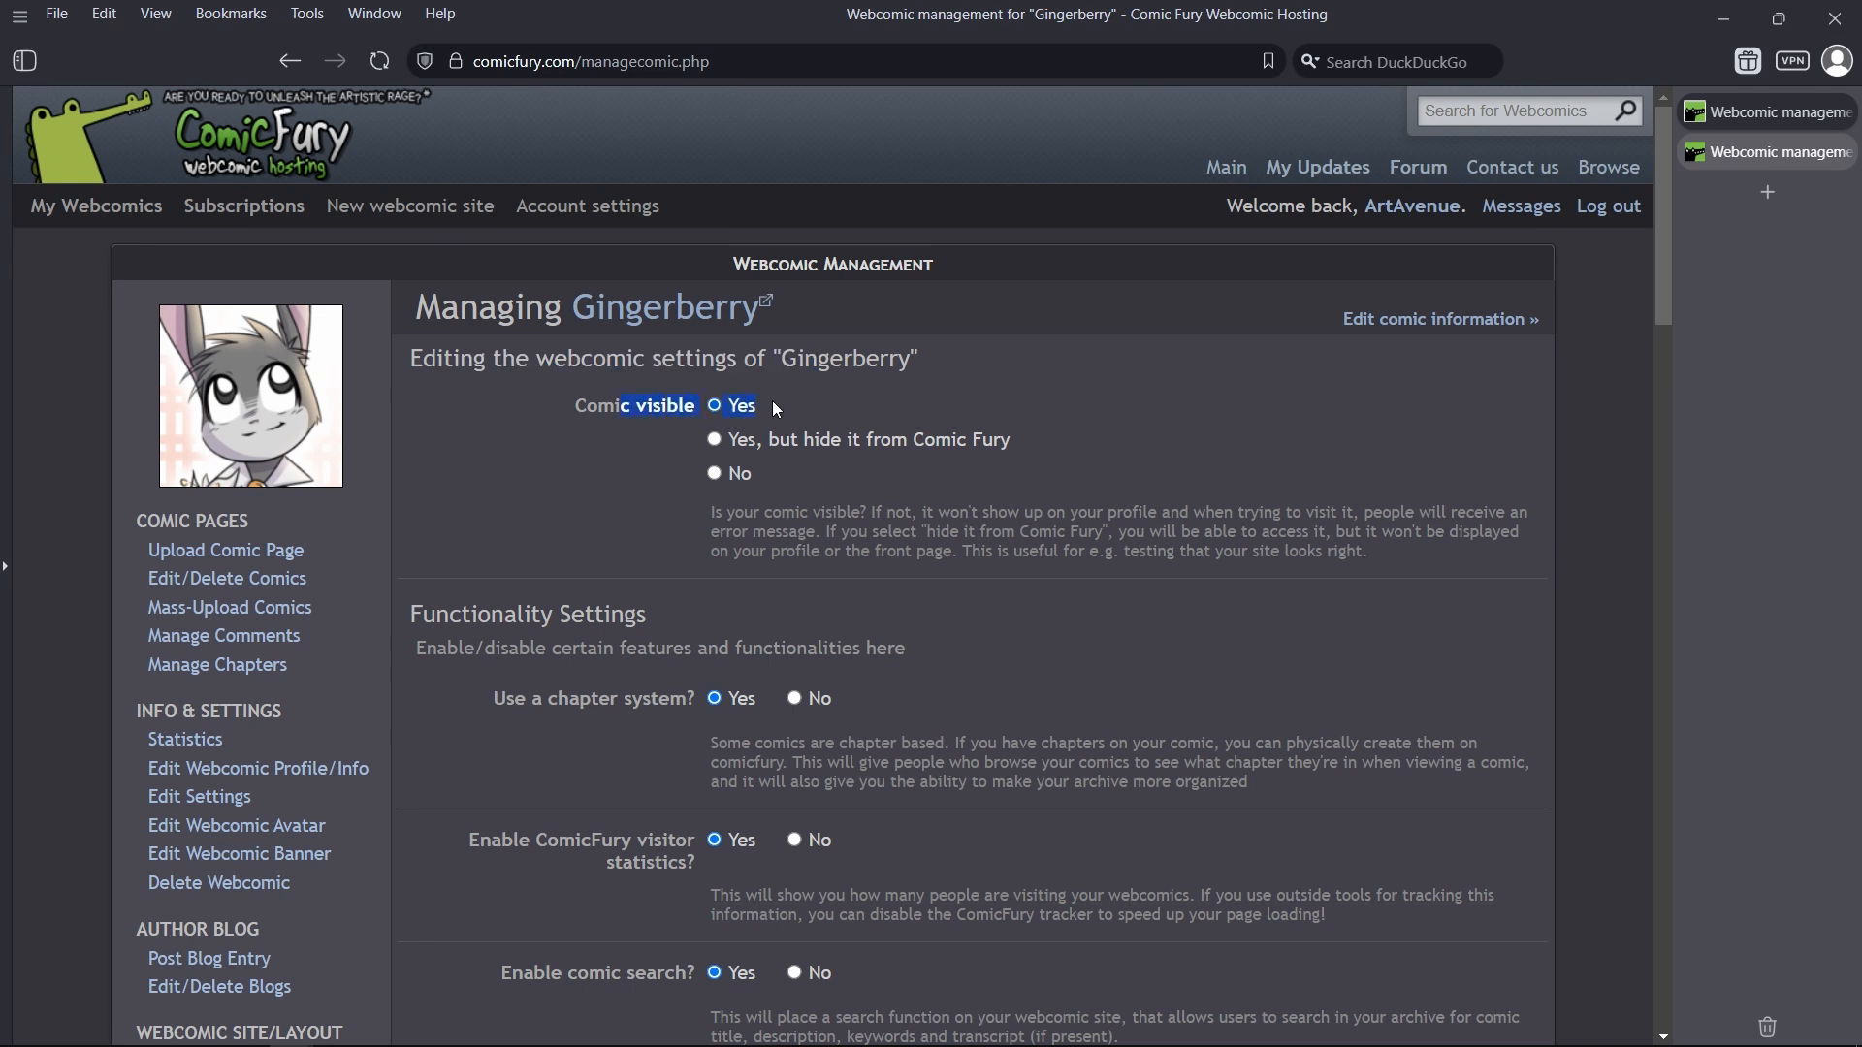
{"action": "left_click", "coordinate": [618, 402]}
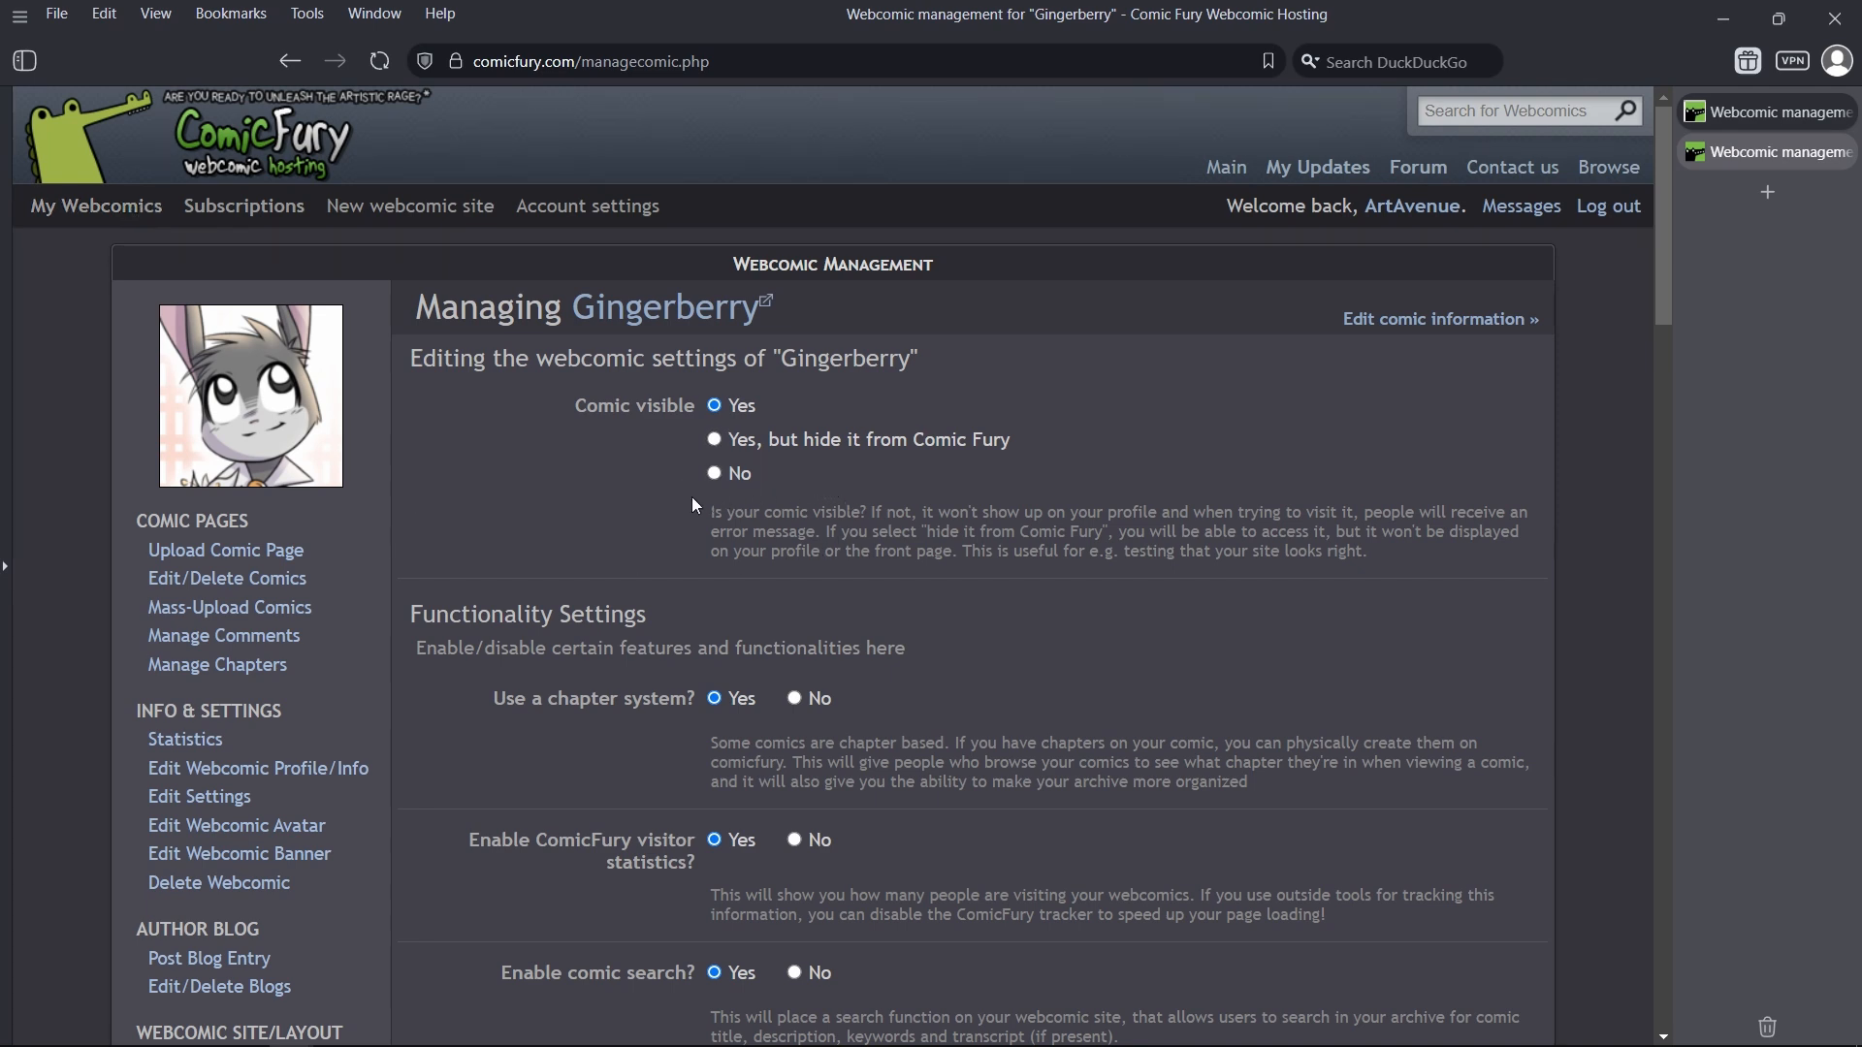
{"action": "left_click_drag", "start_coordinate": [583, 406], "coordinate": [777, 415]}
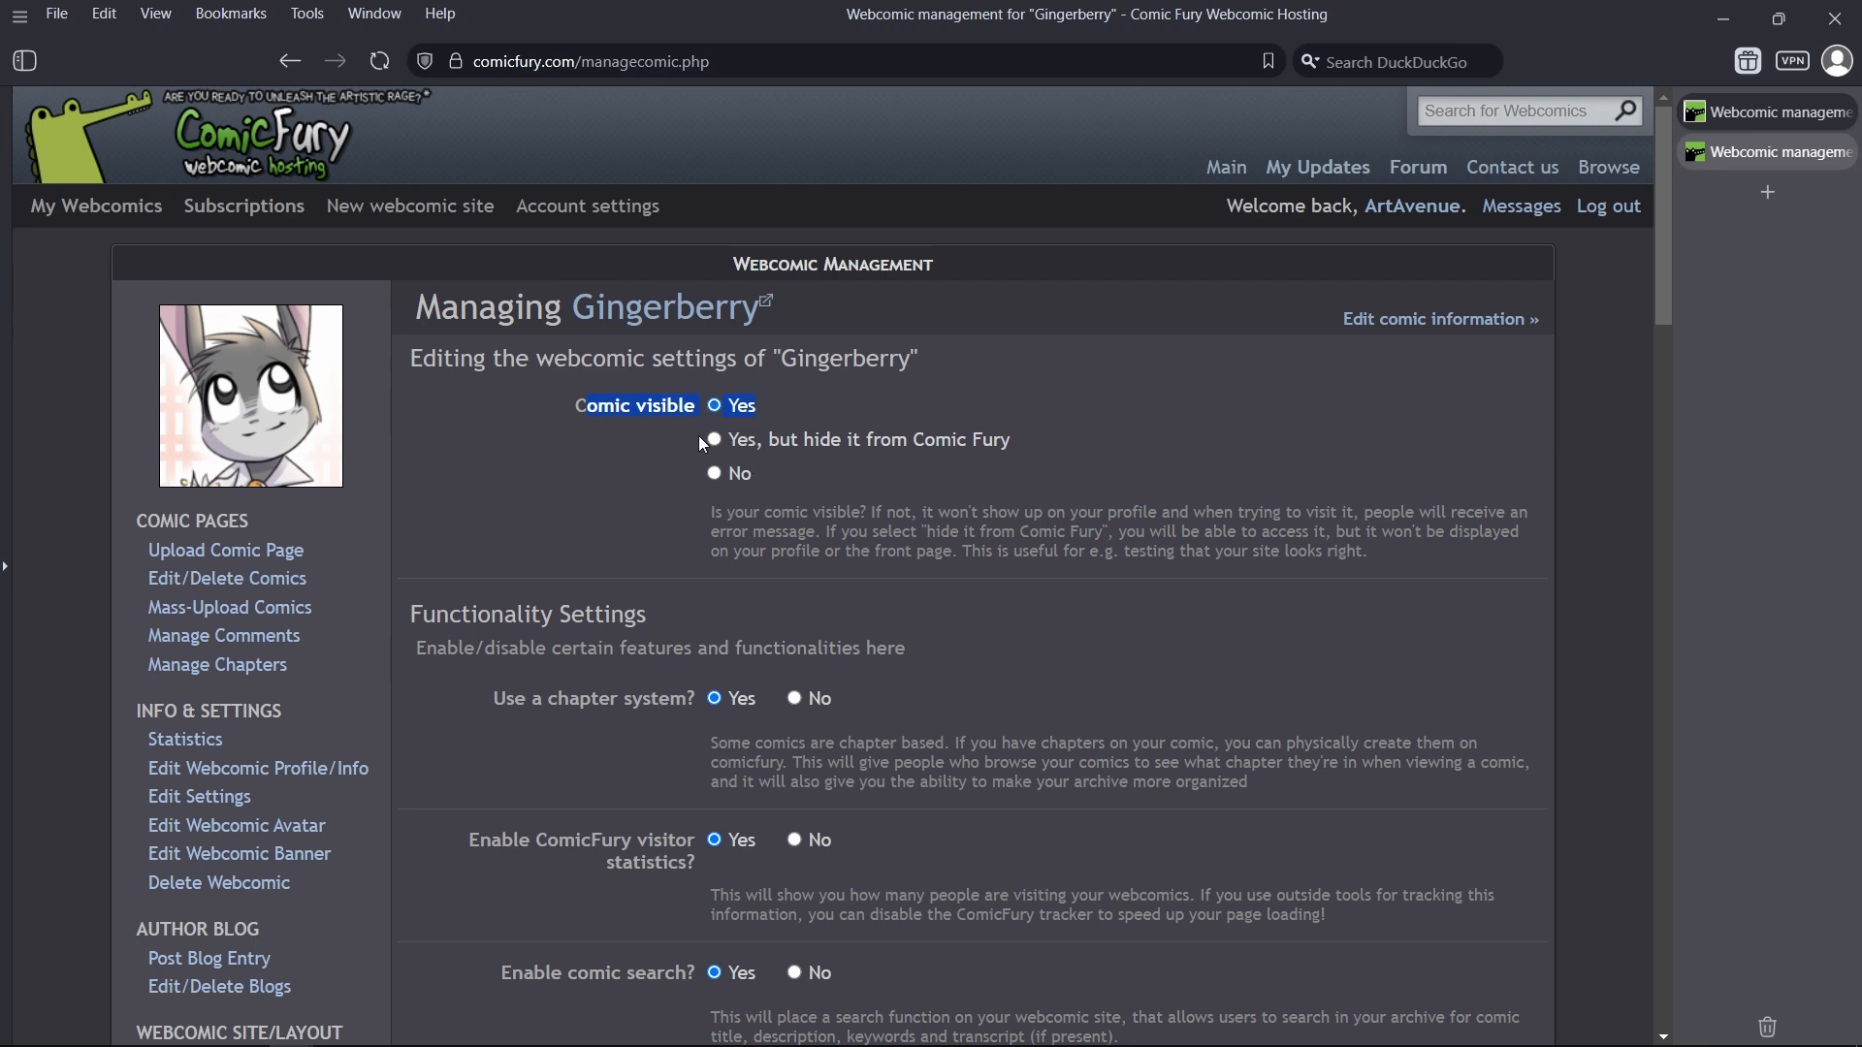
{"action": "left_click", "coordinate": [740, 445]}
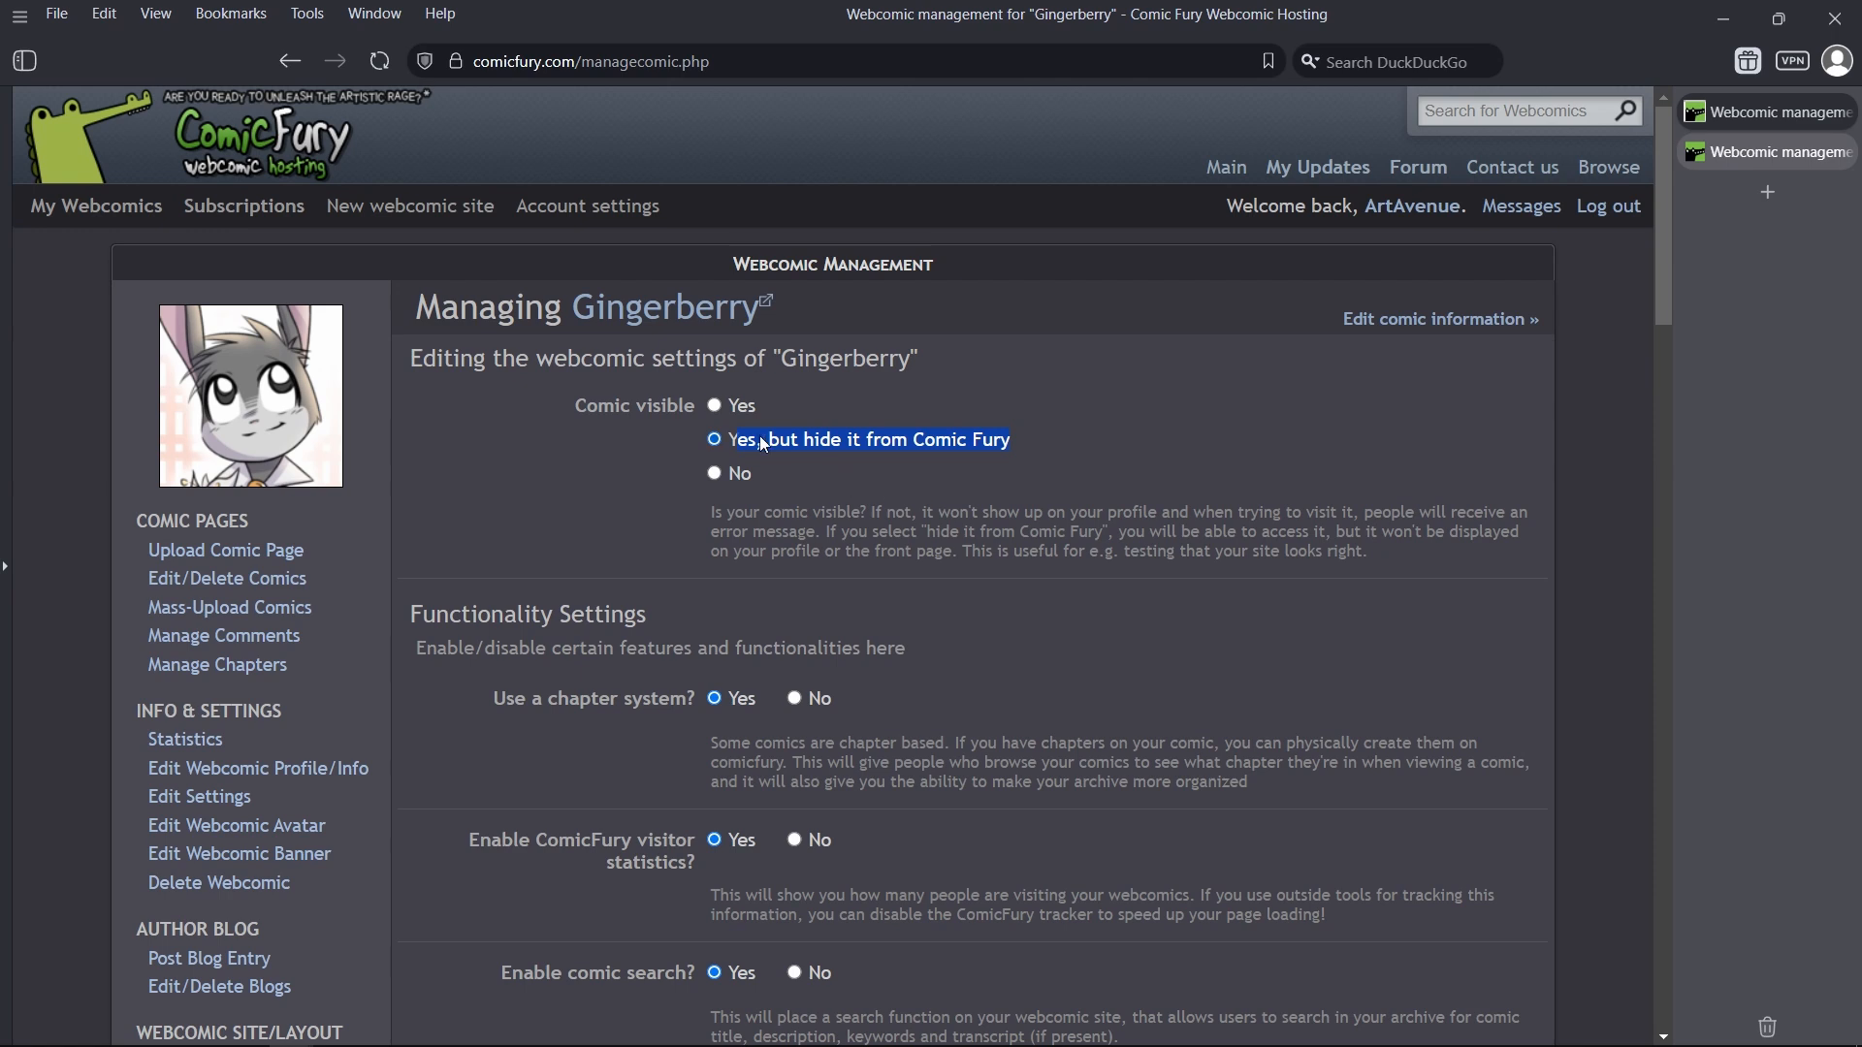
{"action": "left_click", "coordinate": [714, 406]}
Step: Review the functionality settings for the chapter system and ComicFury visitor statistics
{"action": "scroll", "coordinate": [808, 543], "scroll_direction": "down", "scroll_amount": 3}
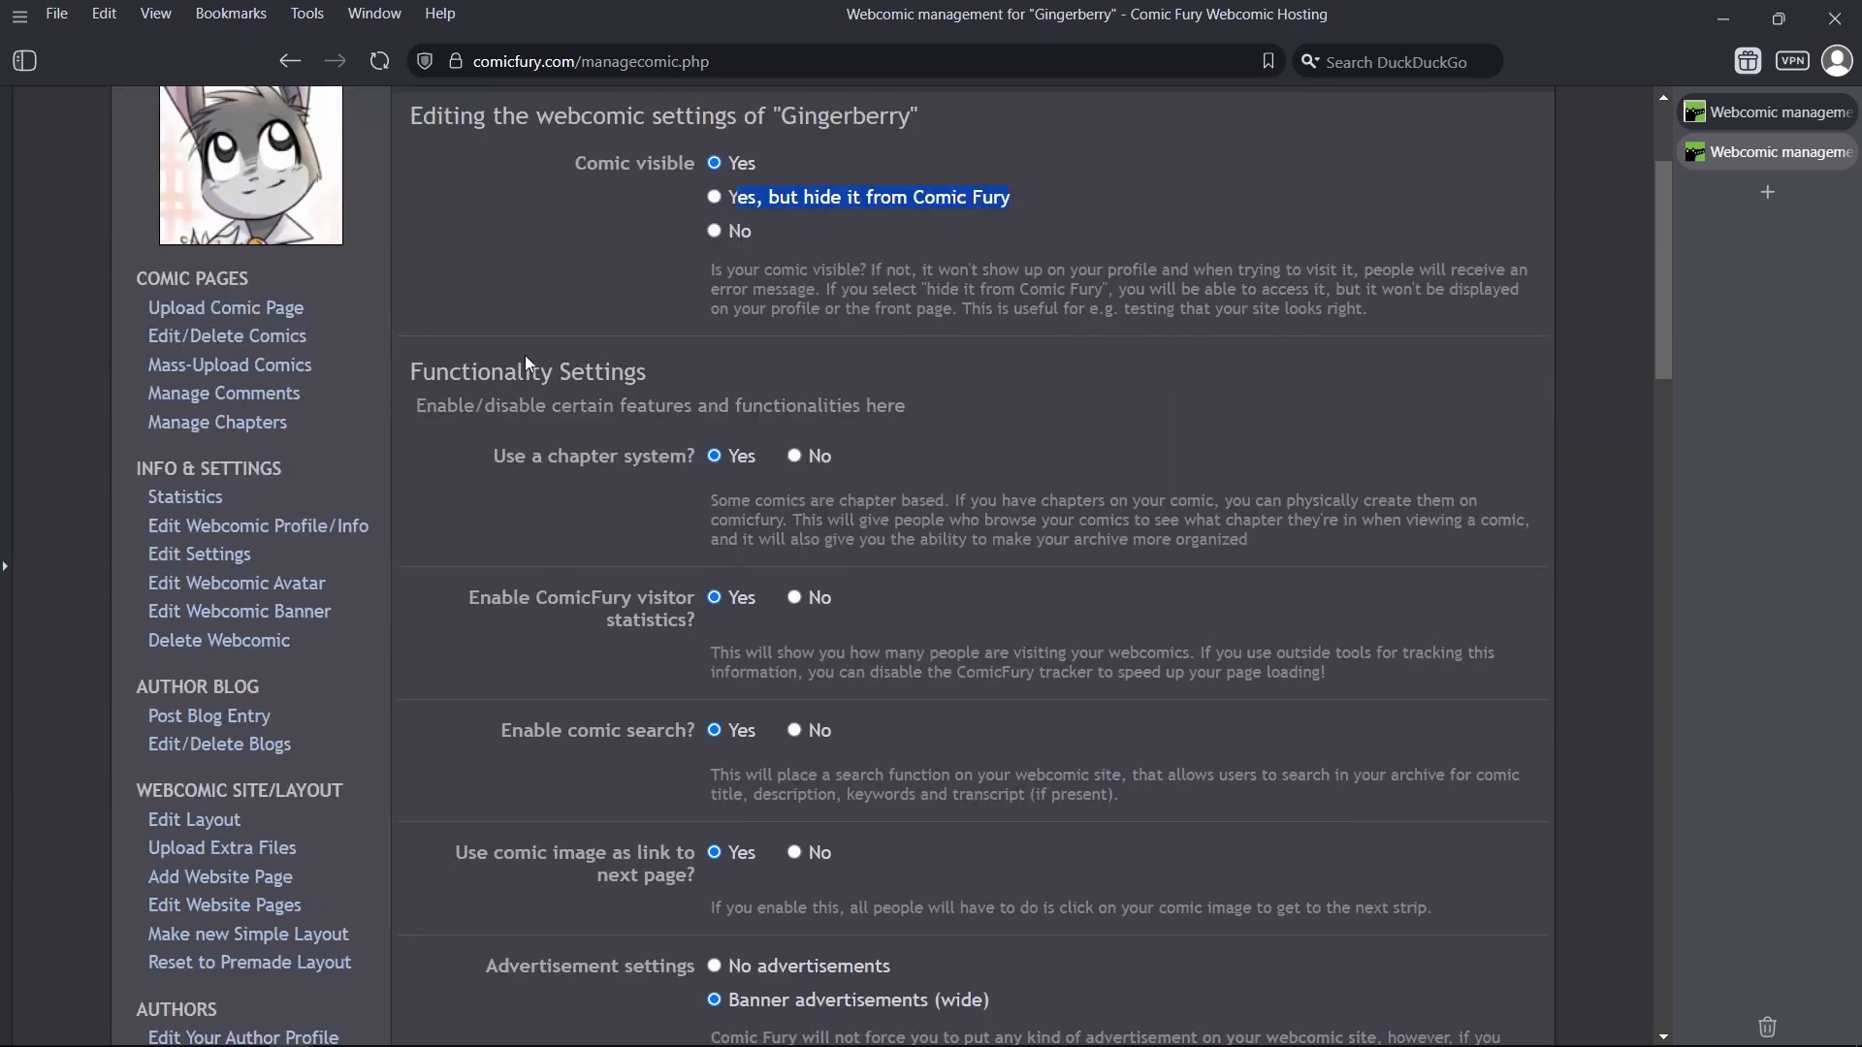
{"action": "left_click_drag", "start_coordinate": [452, 365], "coordinate": [689, 387]}
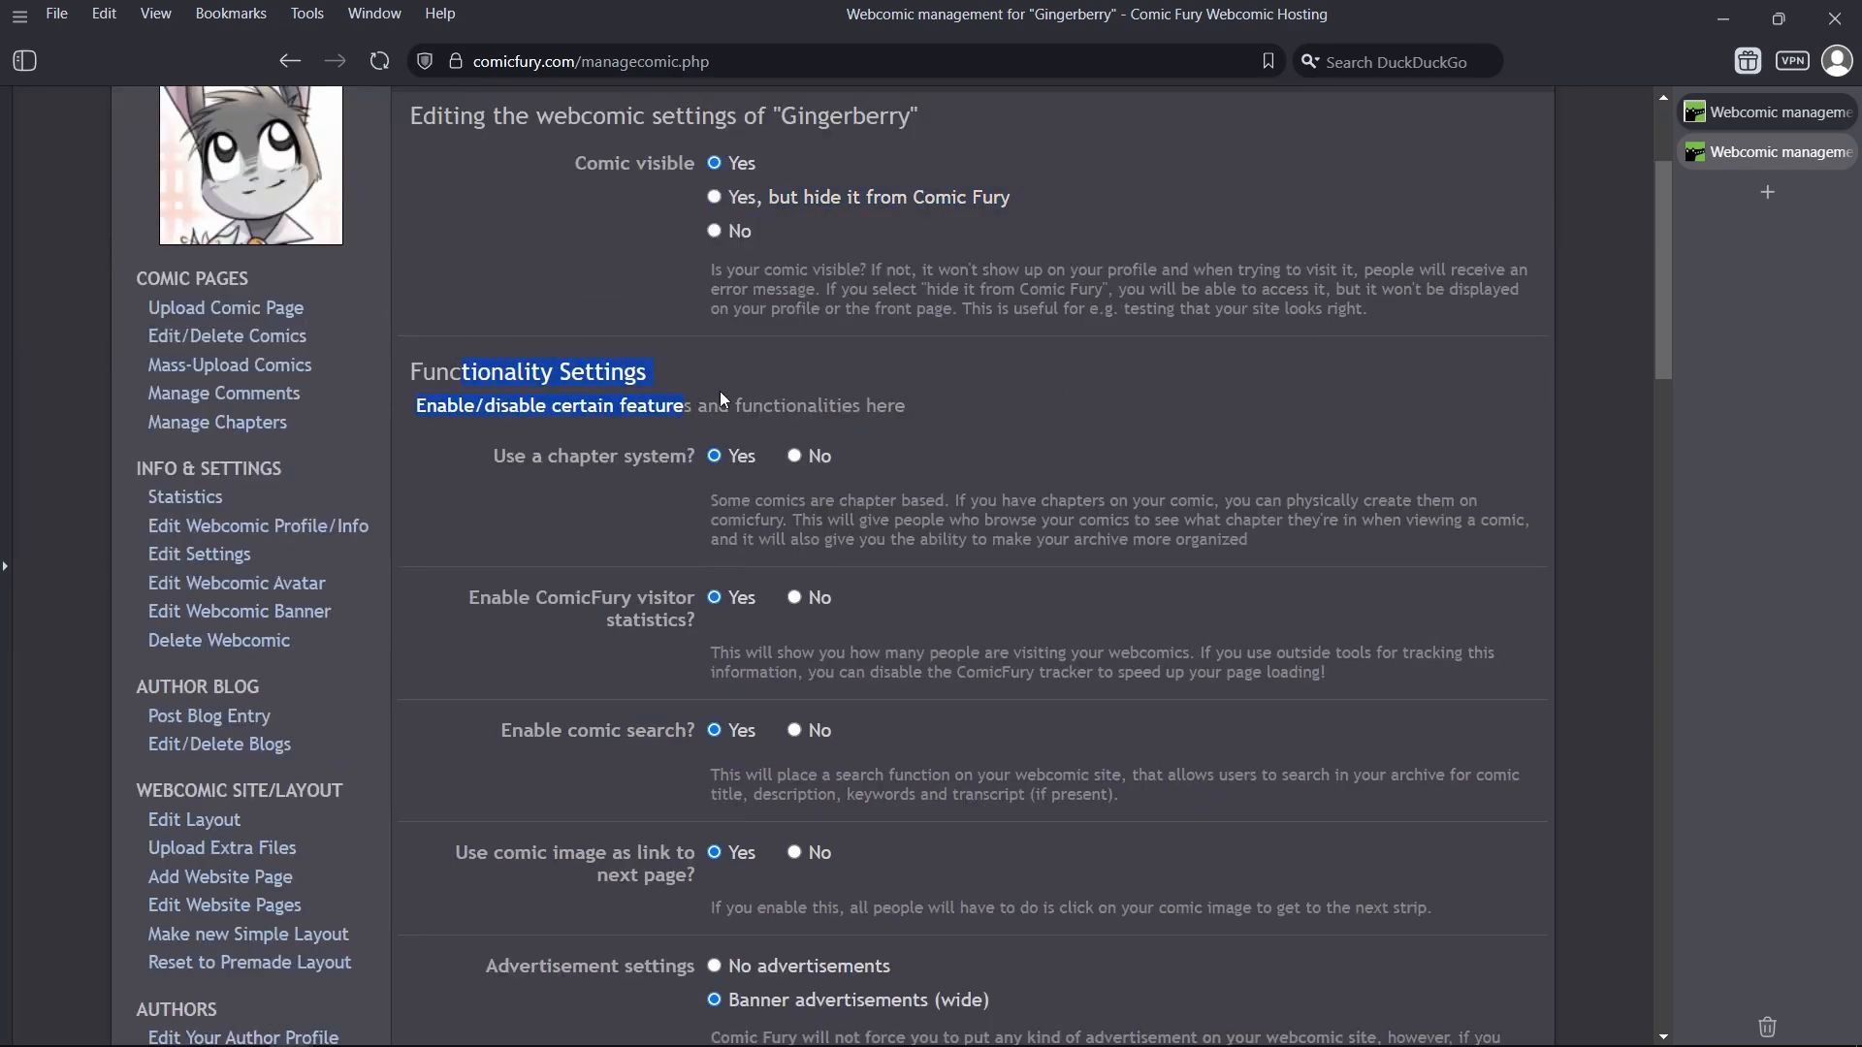
{"action": "left_click", "coordinate": [746, 412]}
{"action": "scroll", "coordinate": [825, 494], "scroll_direction": "down", "scroll_amount": 1}
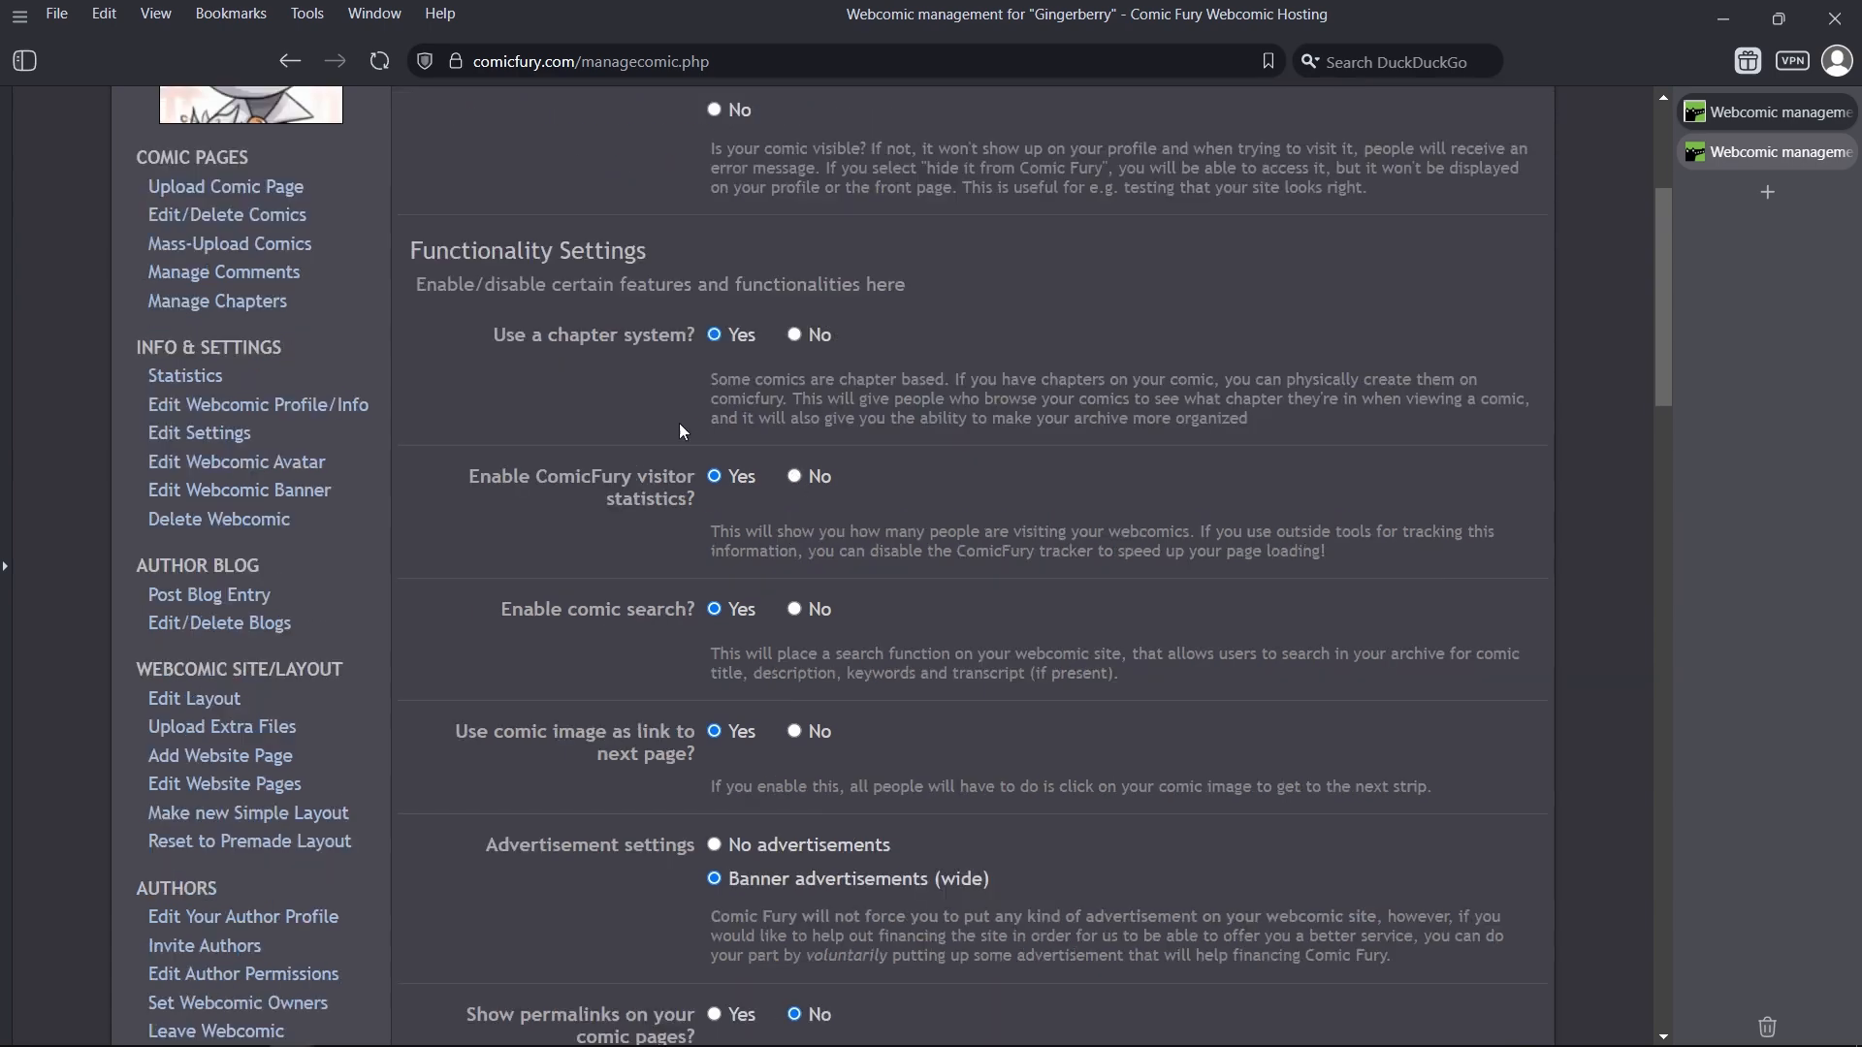
{"action": "left_click_drag", "start_coordinate": [517, 482], "coordinate": [724, 511]}
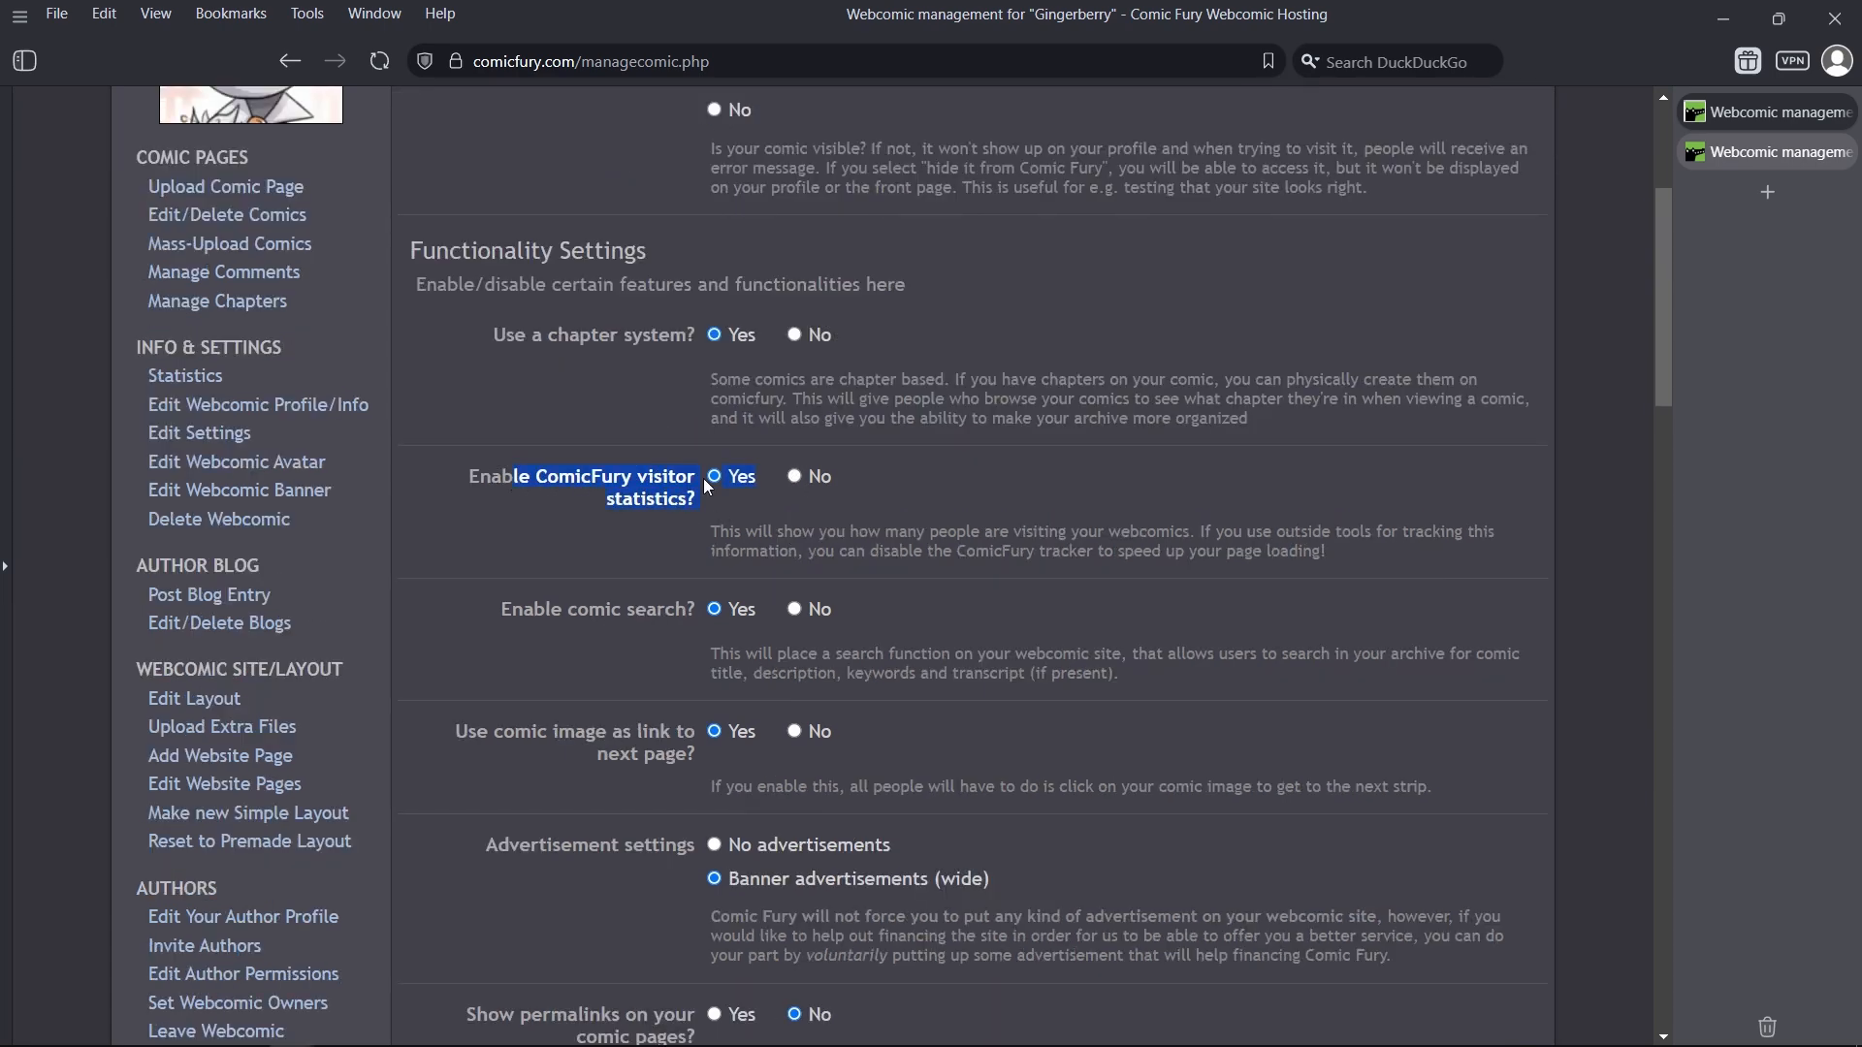
Step: Switch the comic search option to No and back to Yes
{"action": "scroll", "coordinate": [650, 570], "scroll_direction": "down", "scroll_amount": 1}
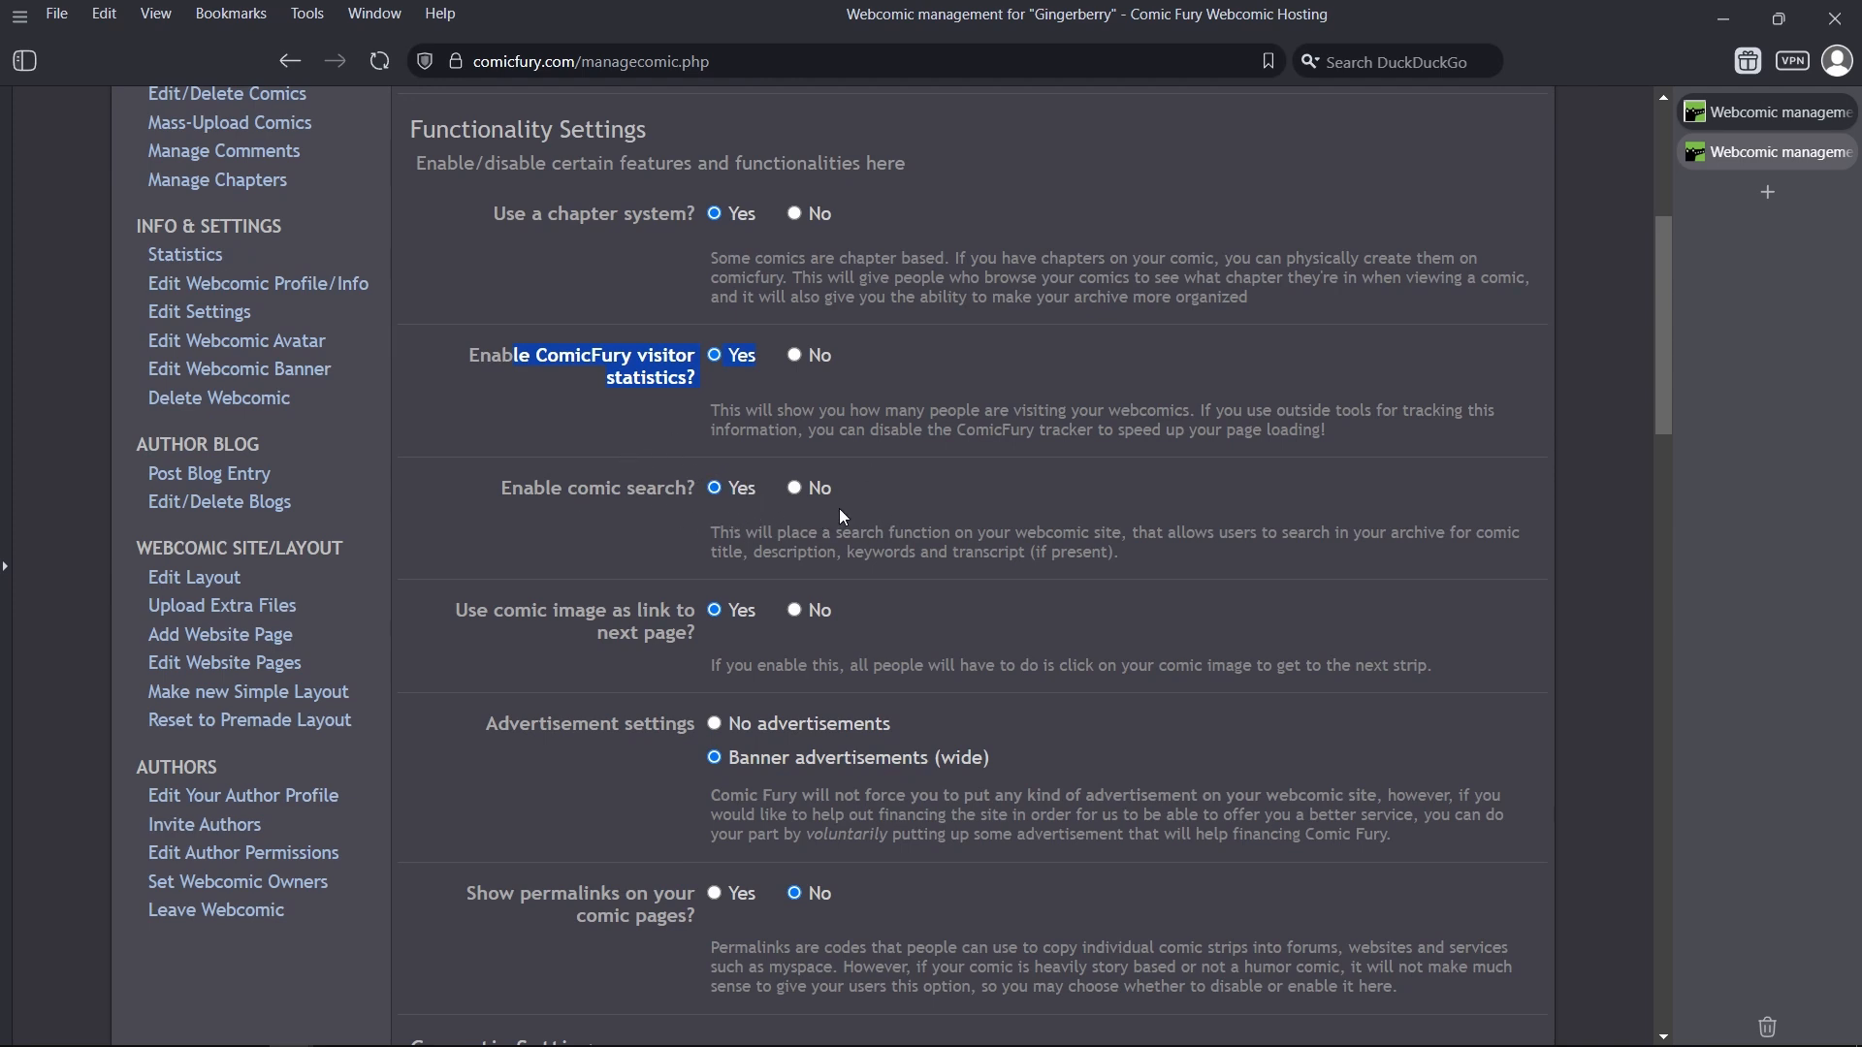
{"action": "left_click", "coordinate": [795, 489]}
{"action": "left_click", "coordinate": [733, 490]}
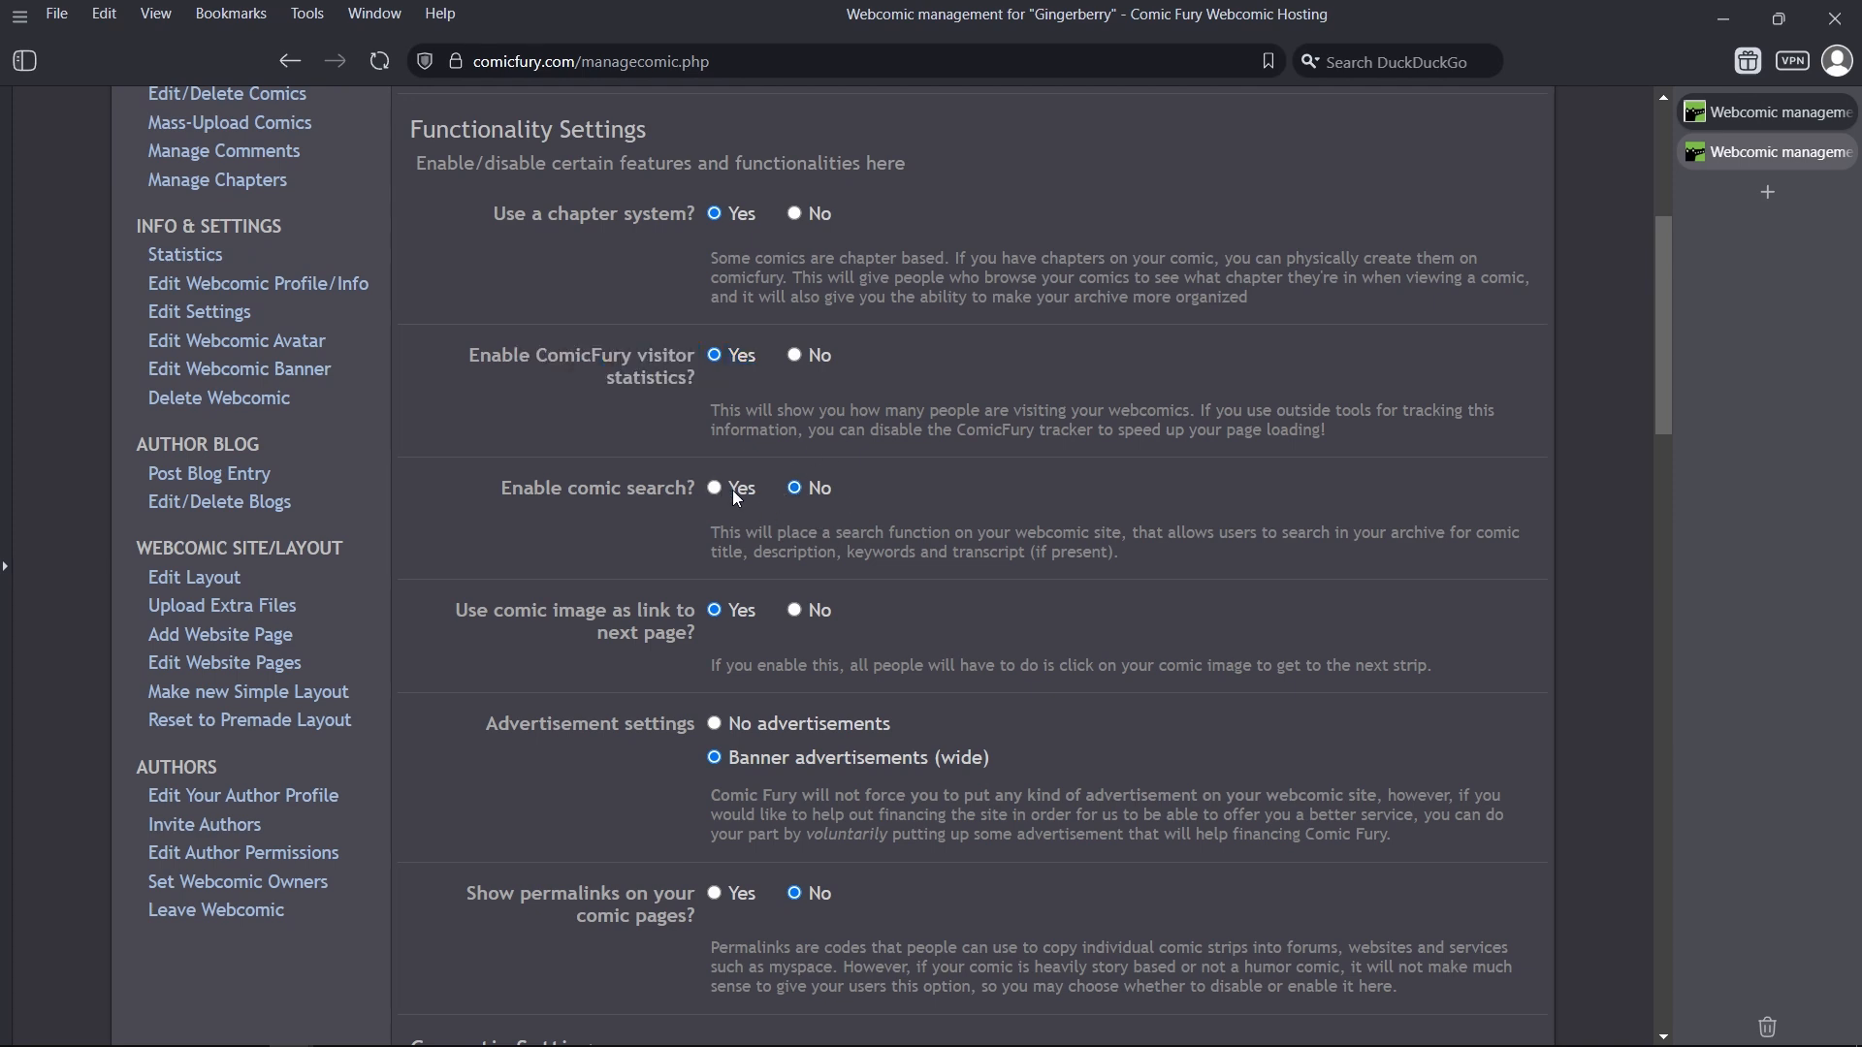
{"action": "left_click", "coordinate": [713, 489]}
Step: Examine the setting that uses the comic image as a link to the next page and the advertisement settings
{"action": "scroll", "coordinate": [810, 493], "scroll_direction": "down", "scroll_amount": 1}
{"action": "left_click_drag", "start_coordinate": [479, 492], "coordinate": [691, 507]}
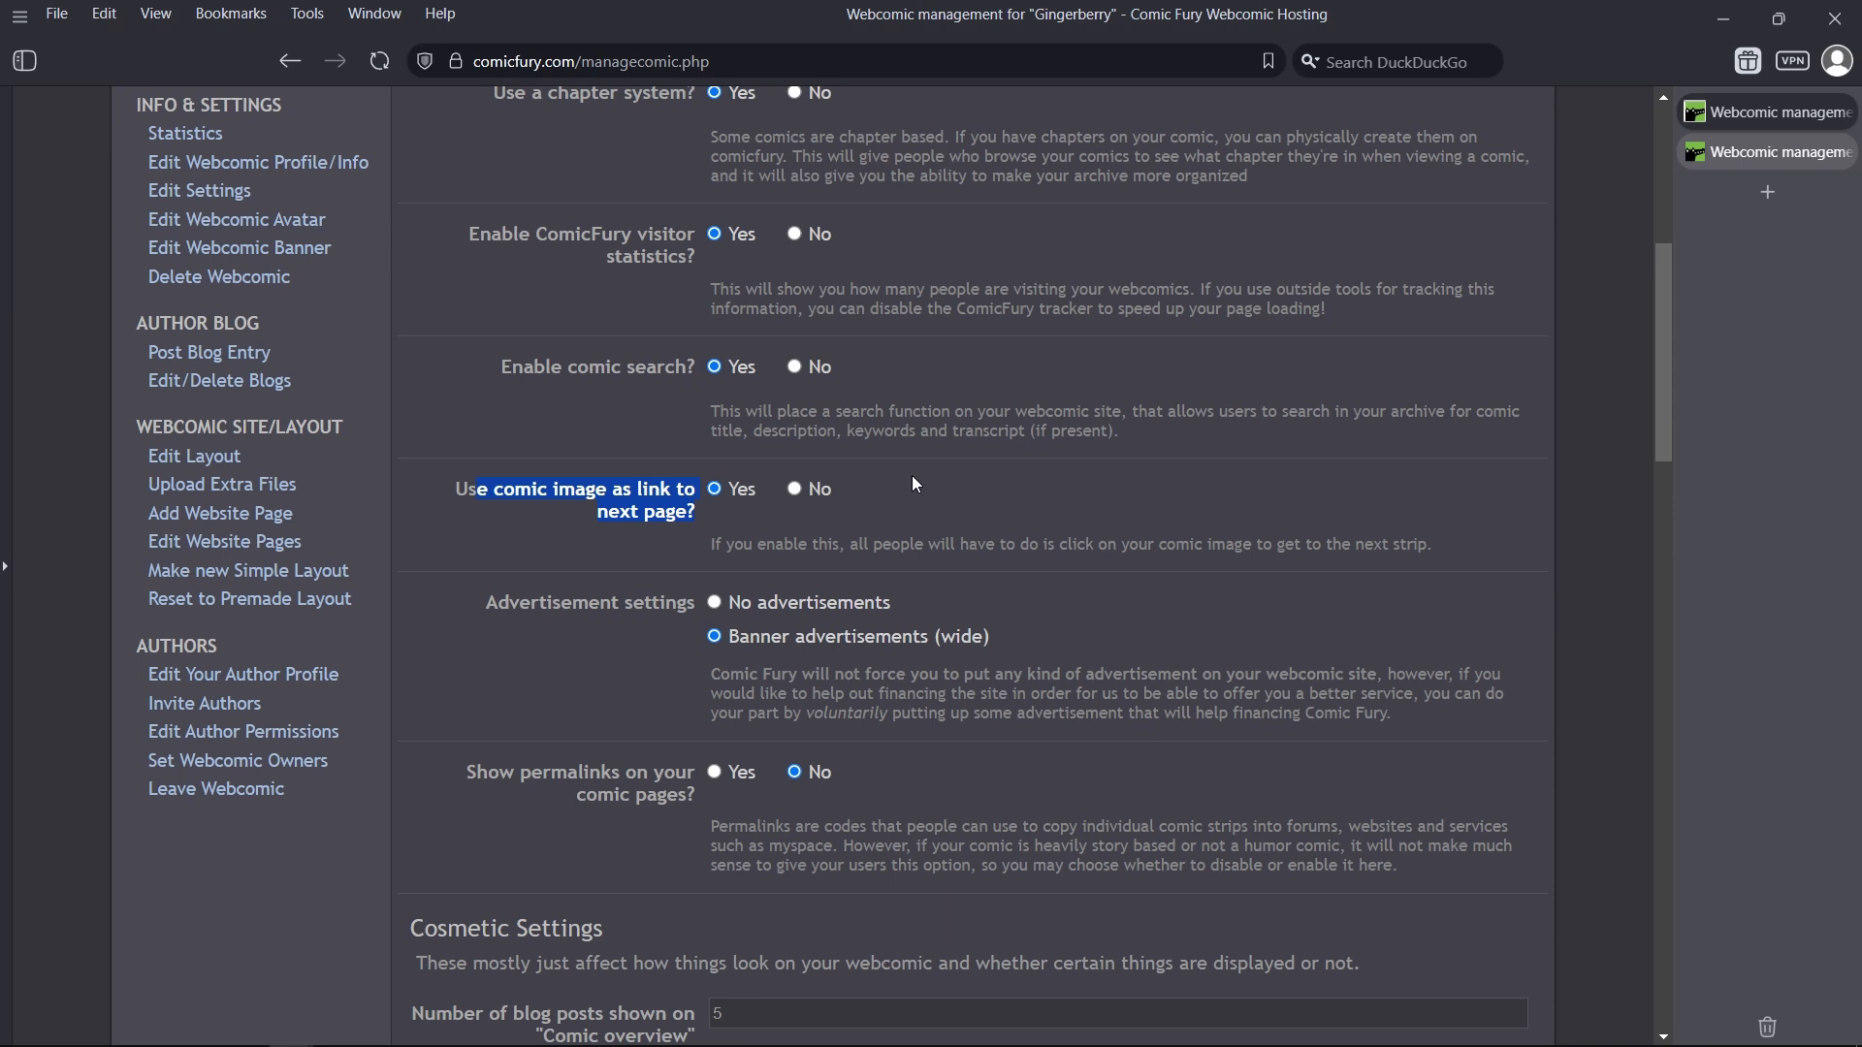
{"action": "scroll", "coordinate": [951, 537], "scroll_direction": "down", "scroll_amount": 1}
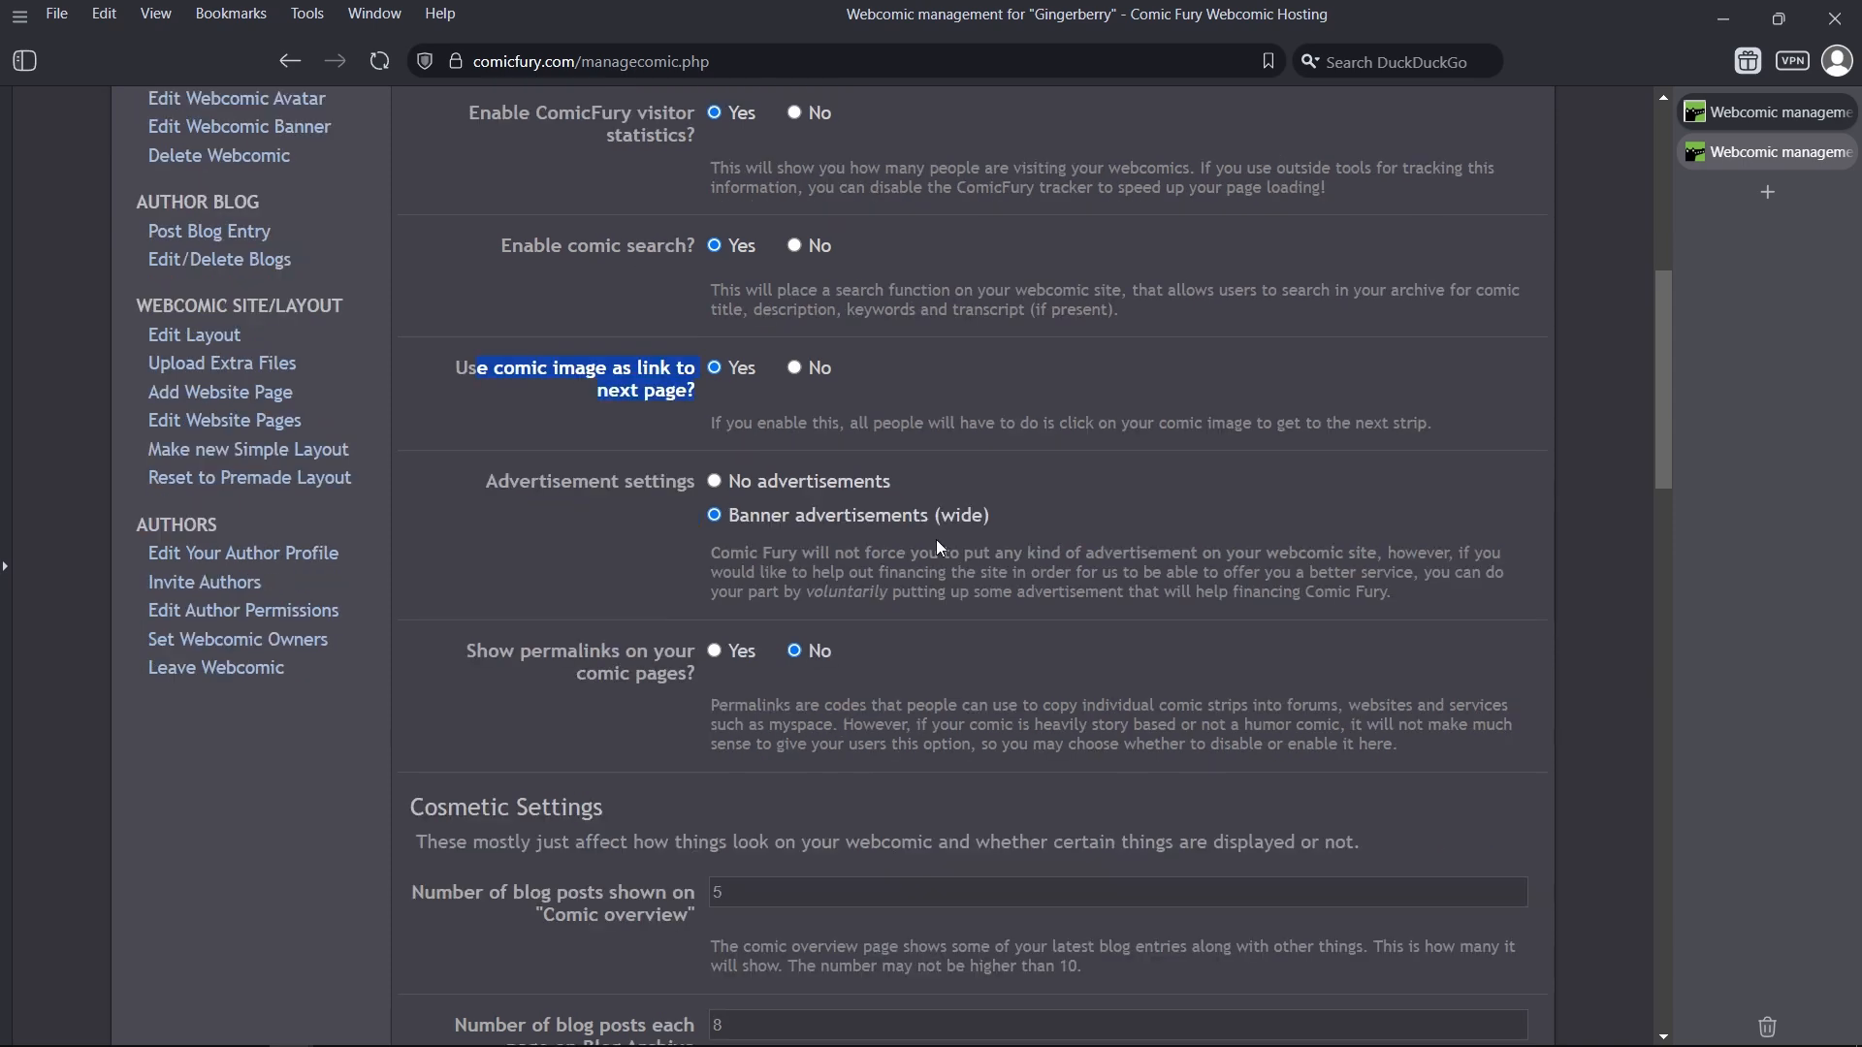
{"action": "left_click_drag", "start_coordinate": [548, 481], "coordinate": [783, 503]}
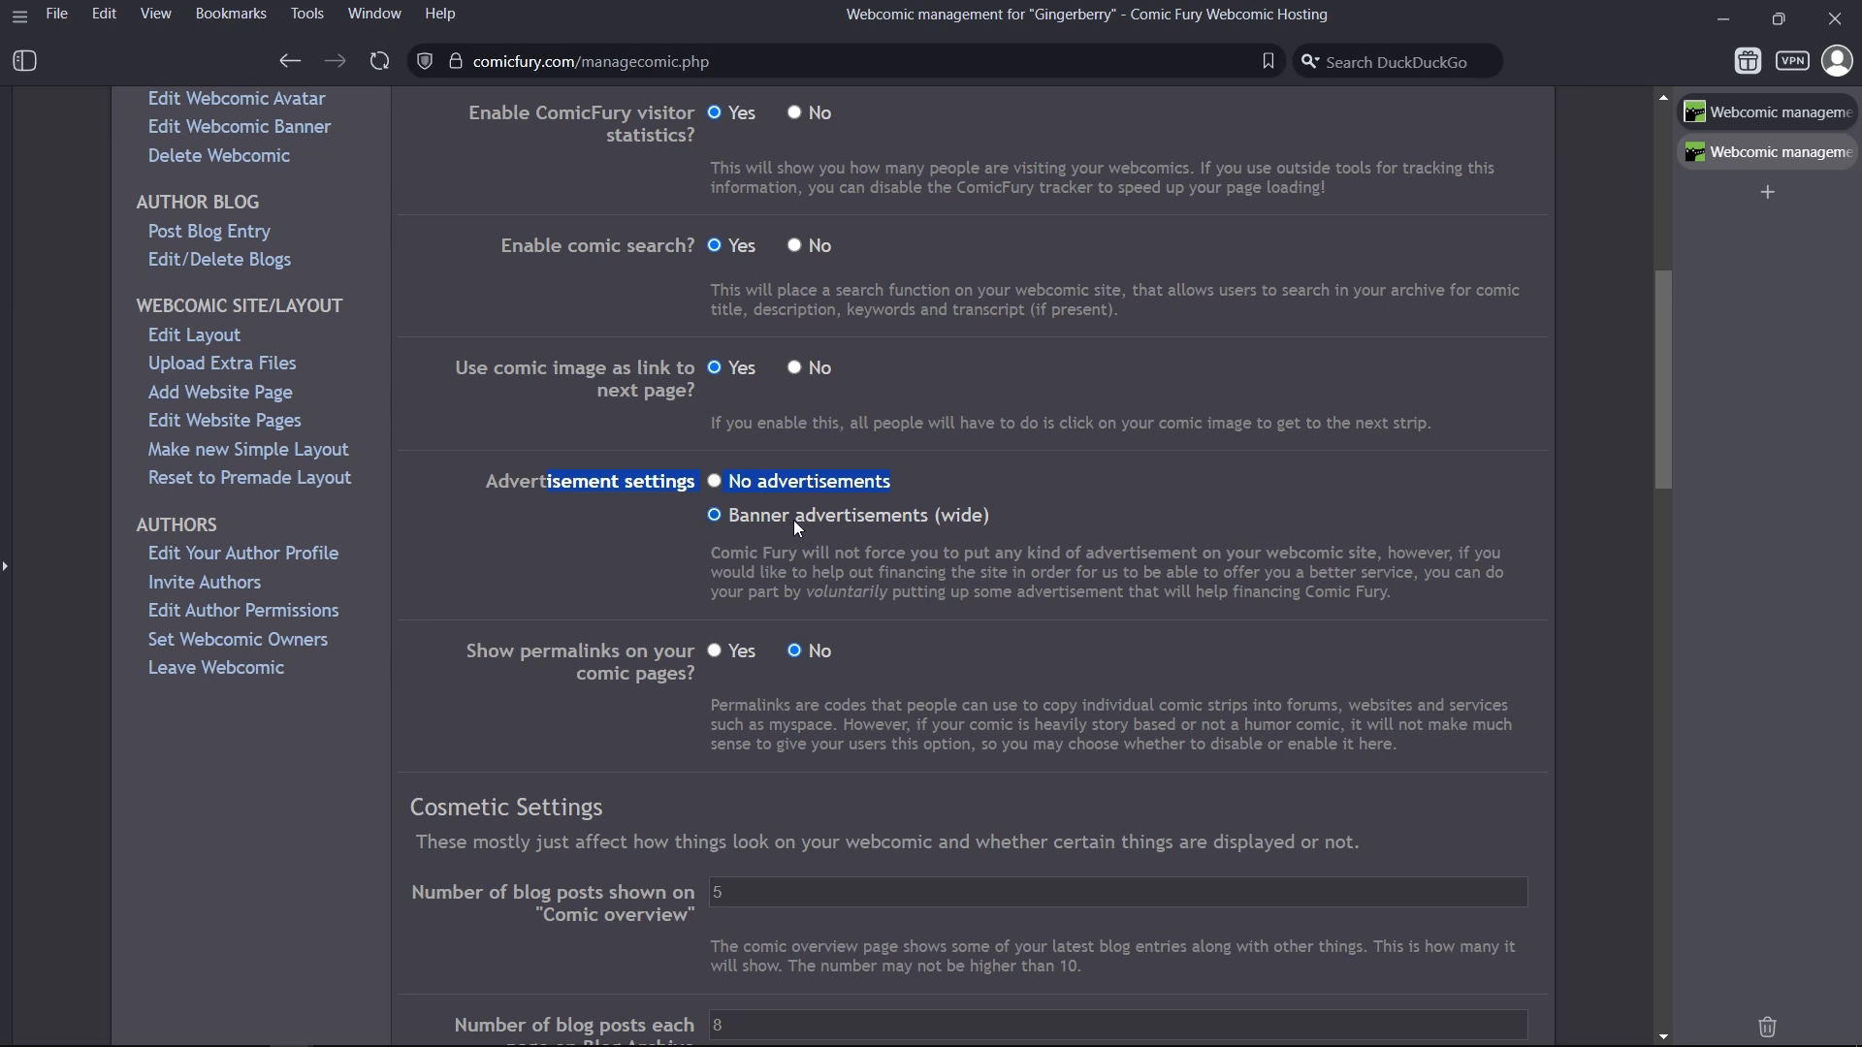
{"action": "left_click", "coordinate": [794, 522]}
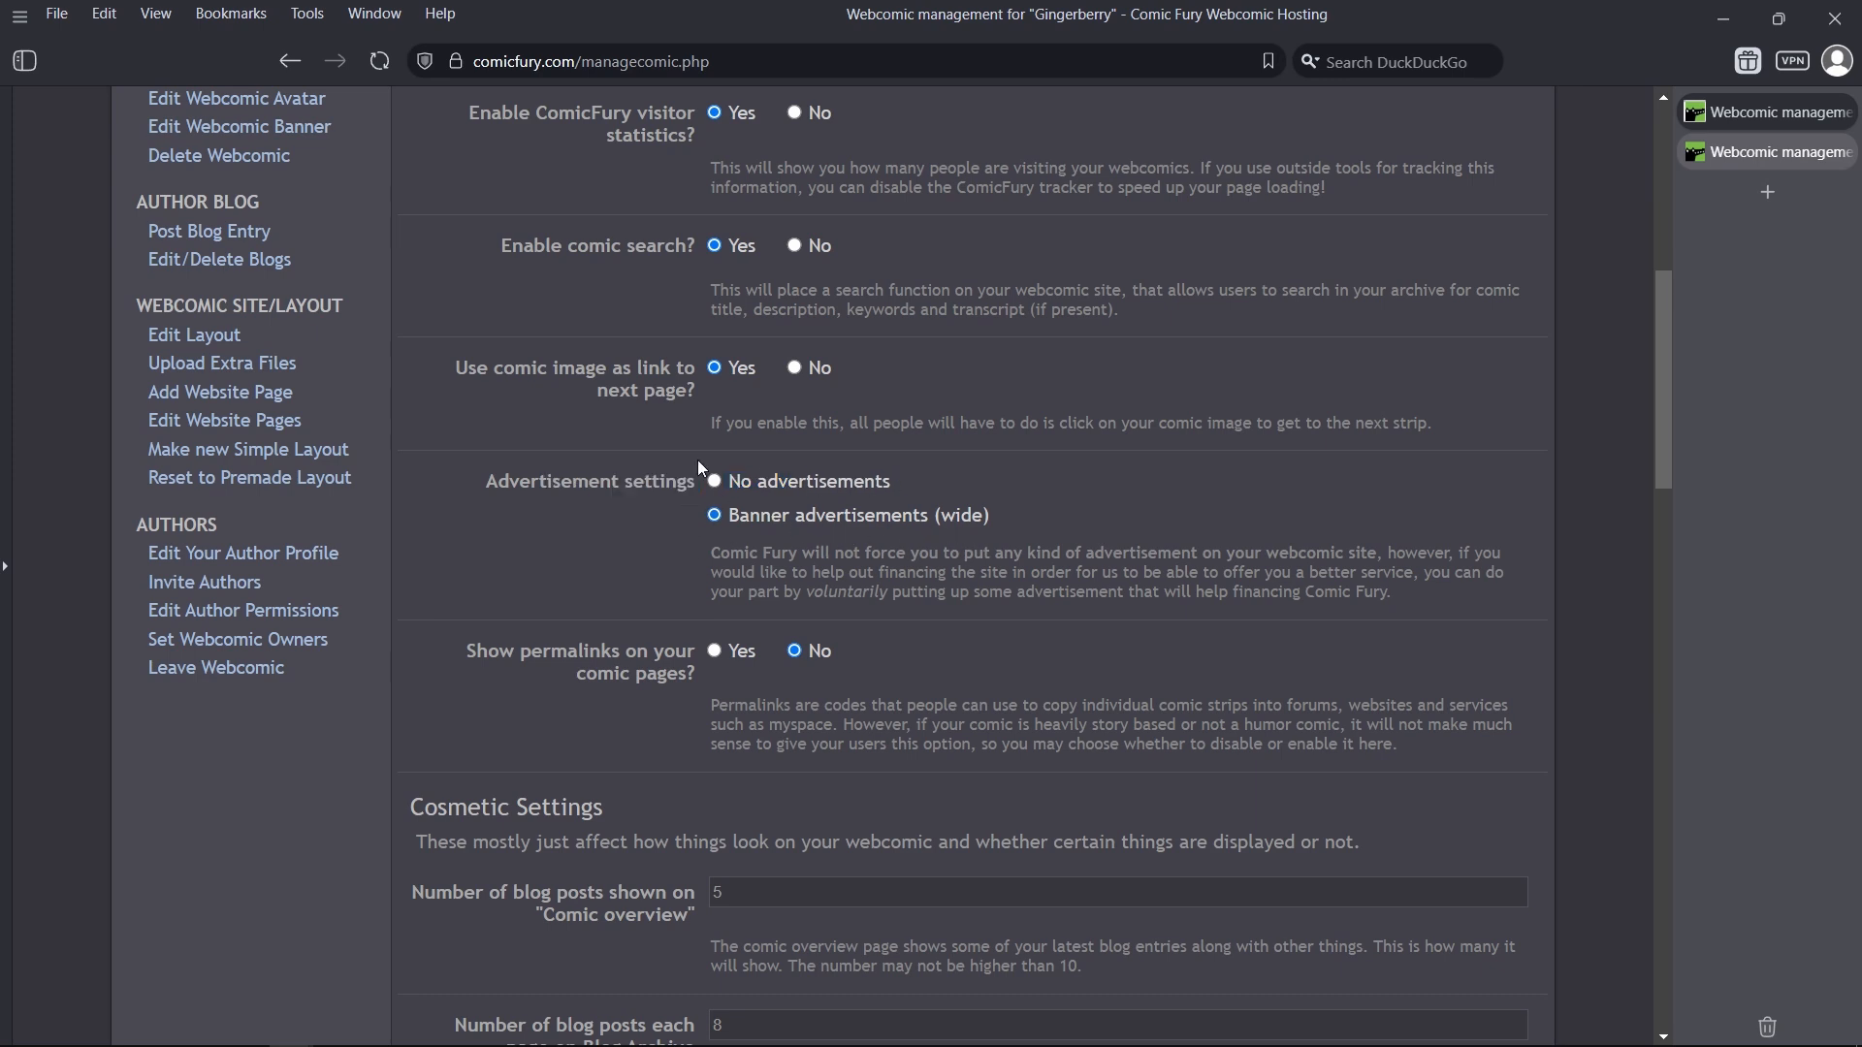
{"action": "left_click_drag", "start_coordinate": [882, 515], "coordinate": [987, 517]}
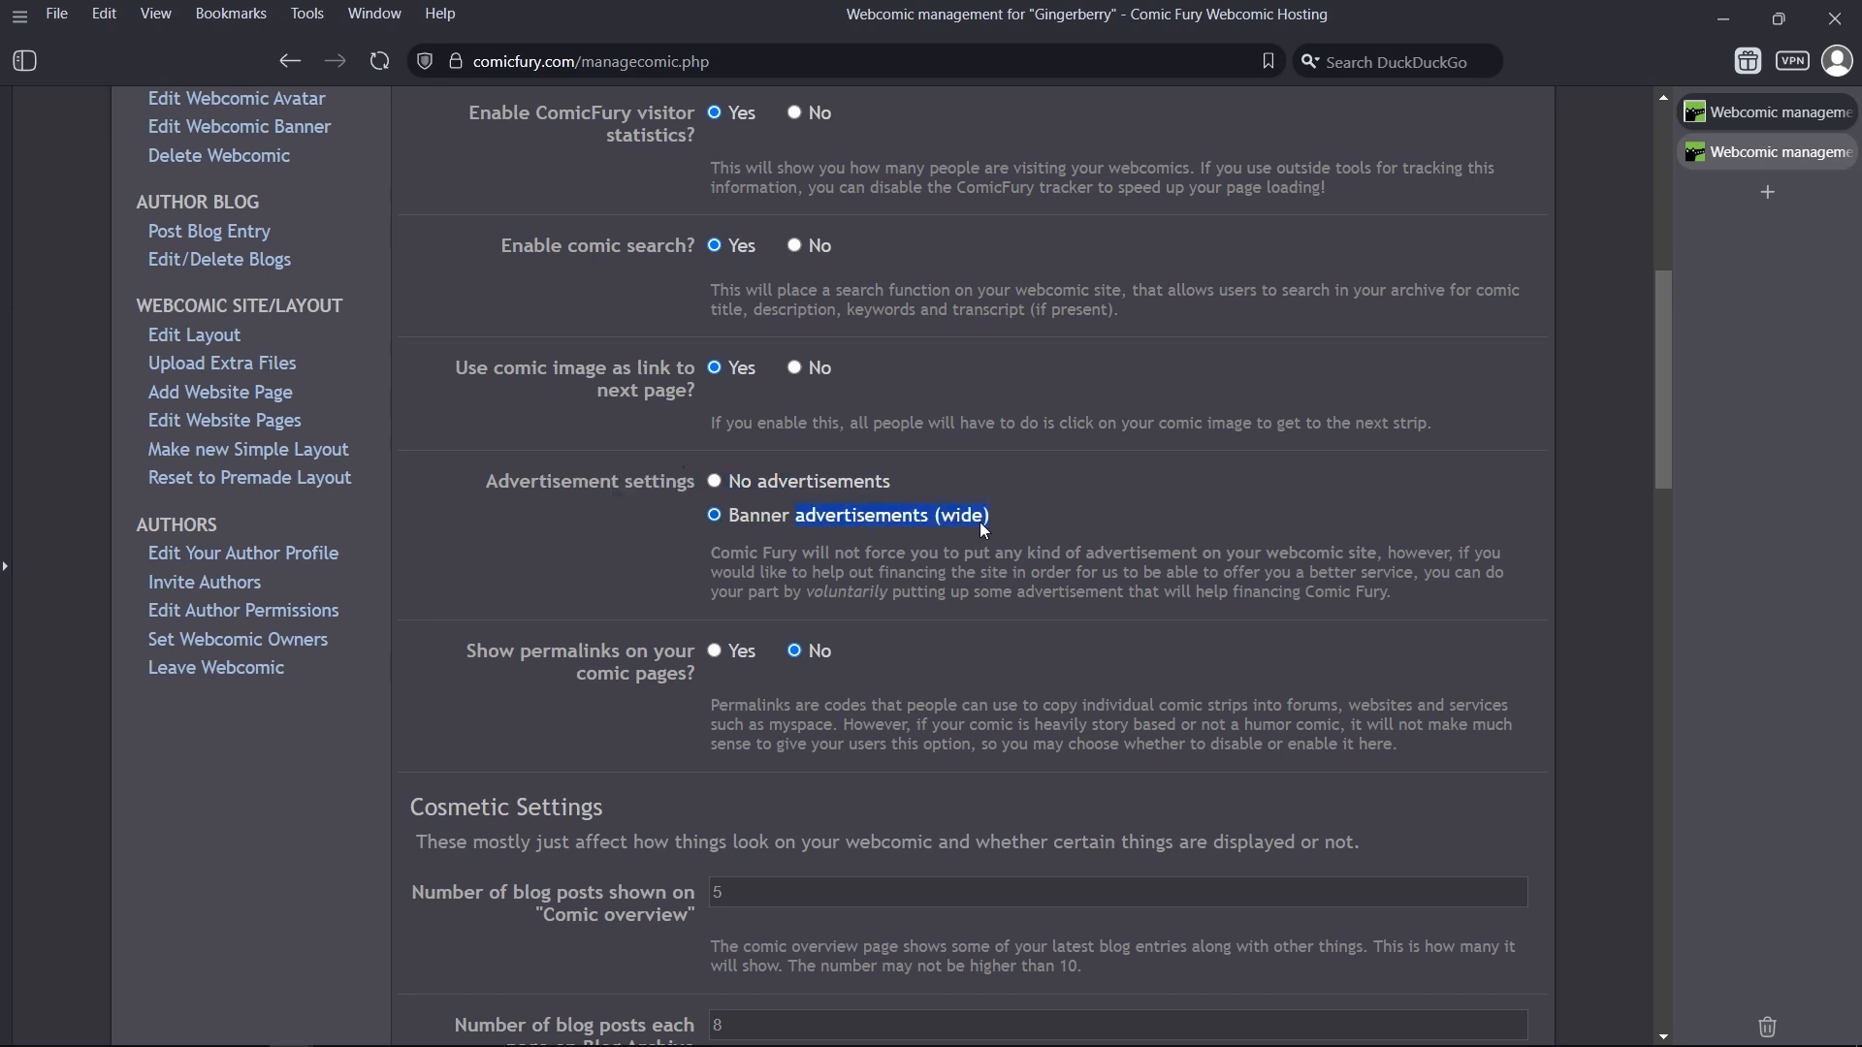
{"action": "scroll", "coordinate": [953, 546], "scroll_direction": "down", "scroll_amount": 1}
{"action": "left_click", "coordinate": [962, 462]}
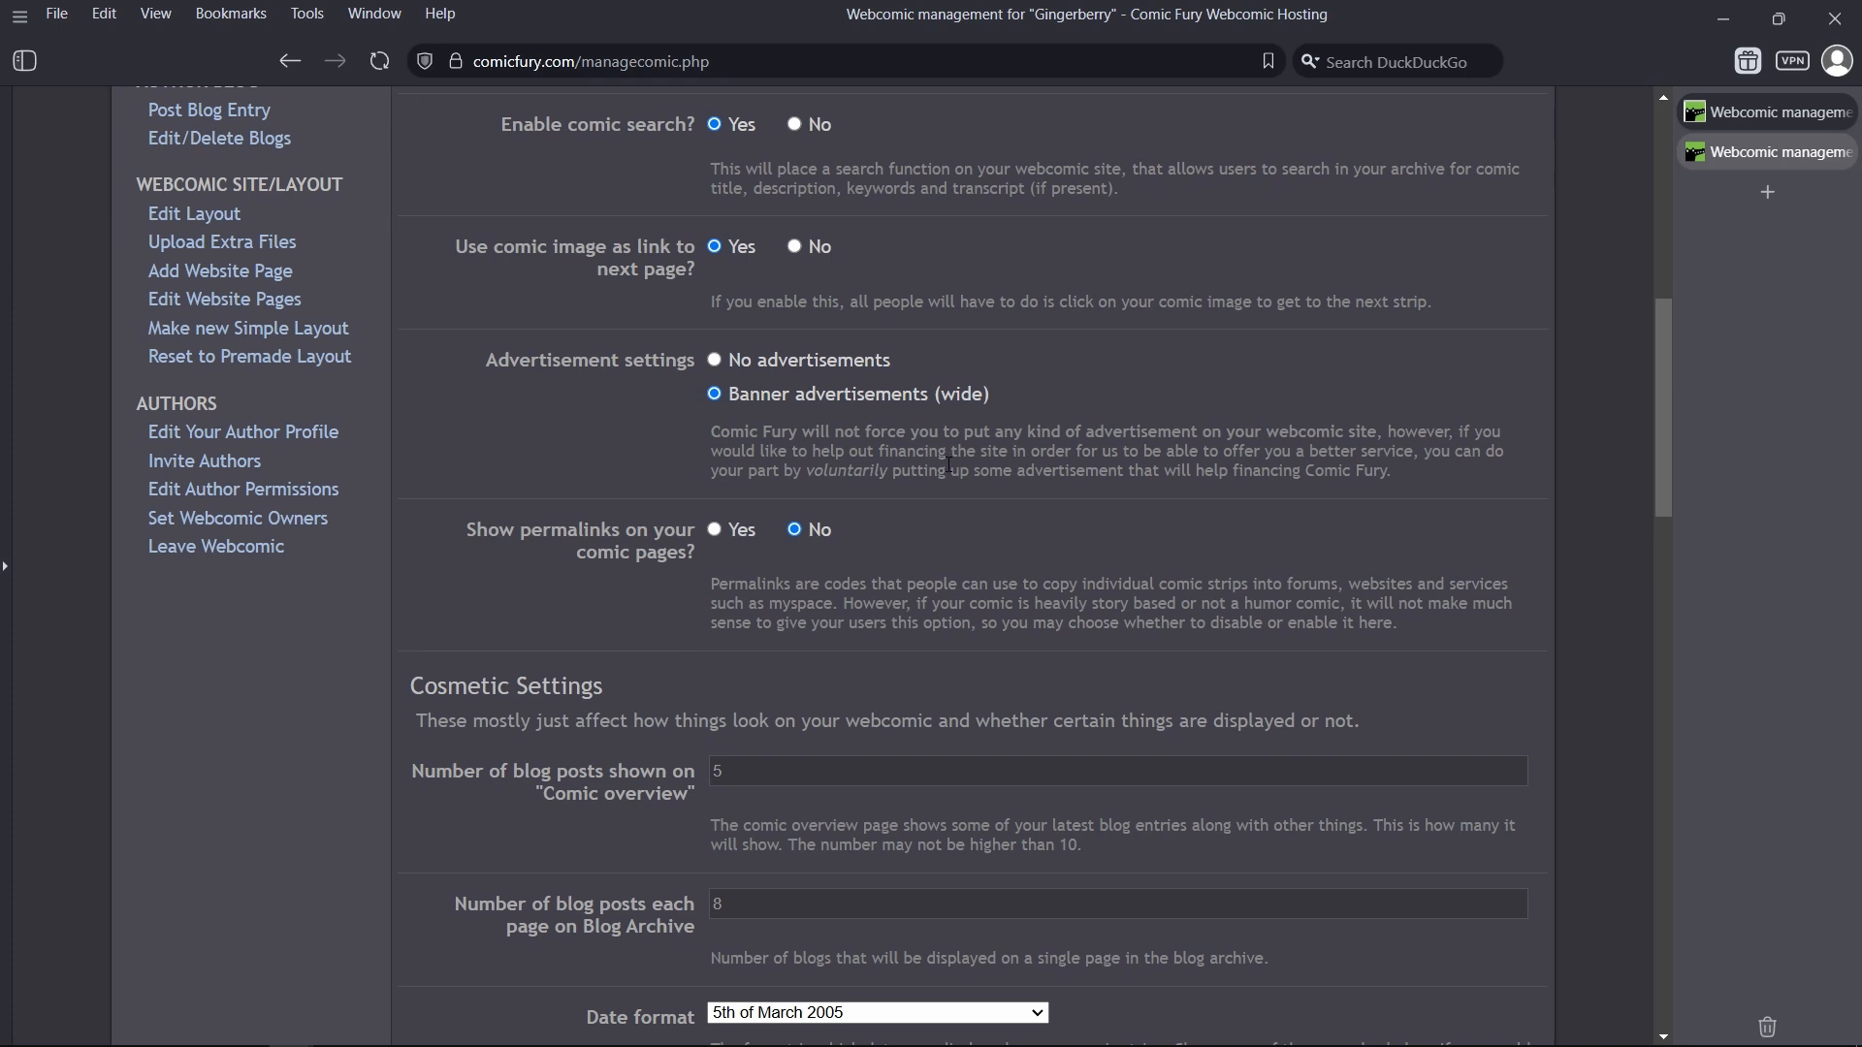
Step: Read the explanation of the option for showing permalinks on comic pages
{"action": "left_click_drag", "start_coordinate": [521, 531], "coordinate": [744, 556]}
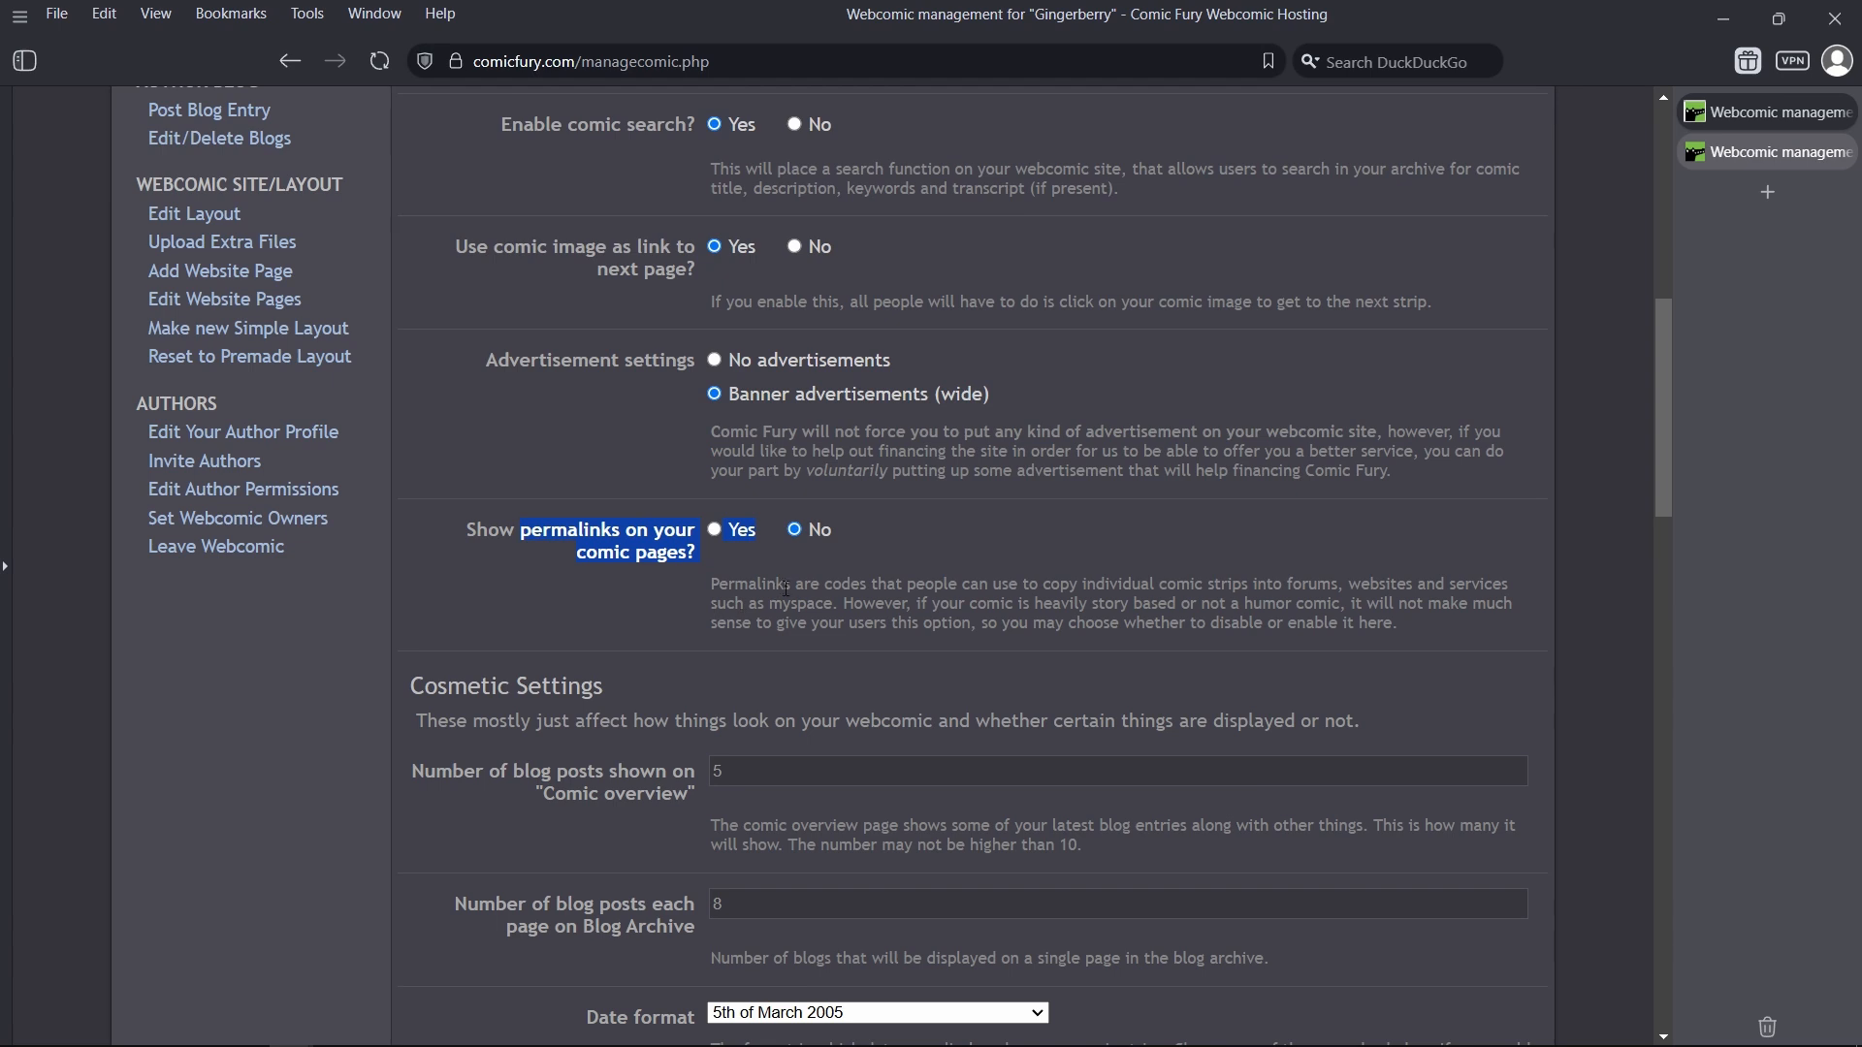
{"action": "left_click_drag", "start_coordinate": [786, 588], "coordinate": [1372, 642]}
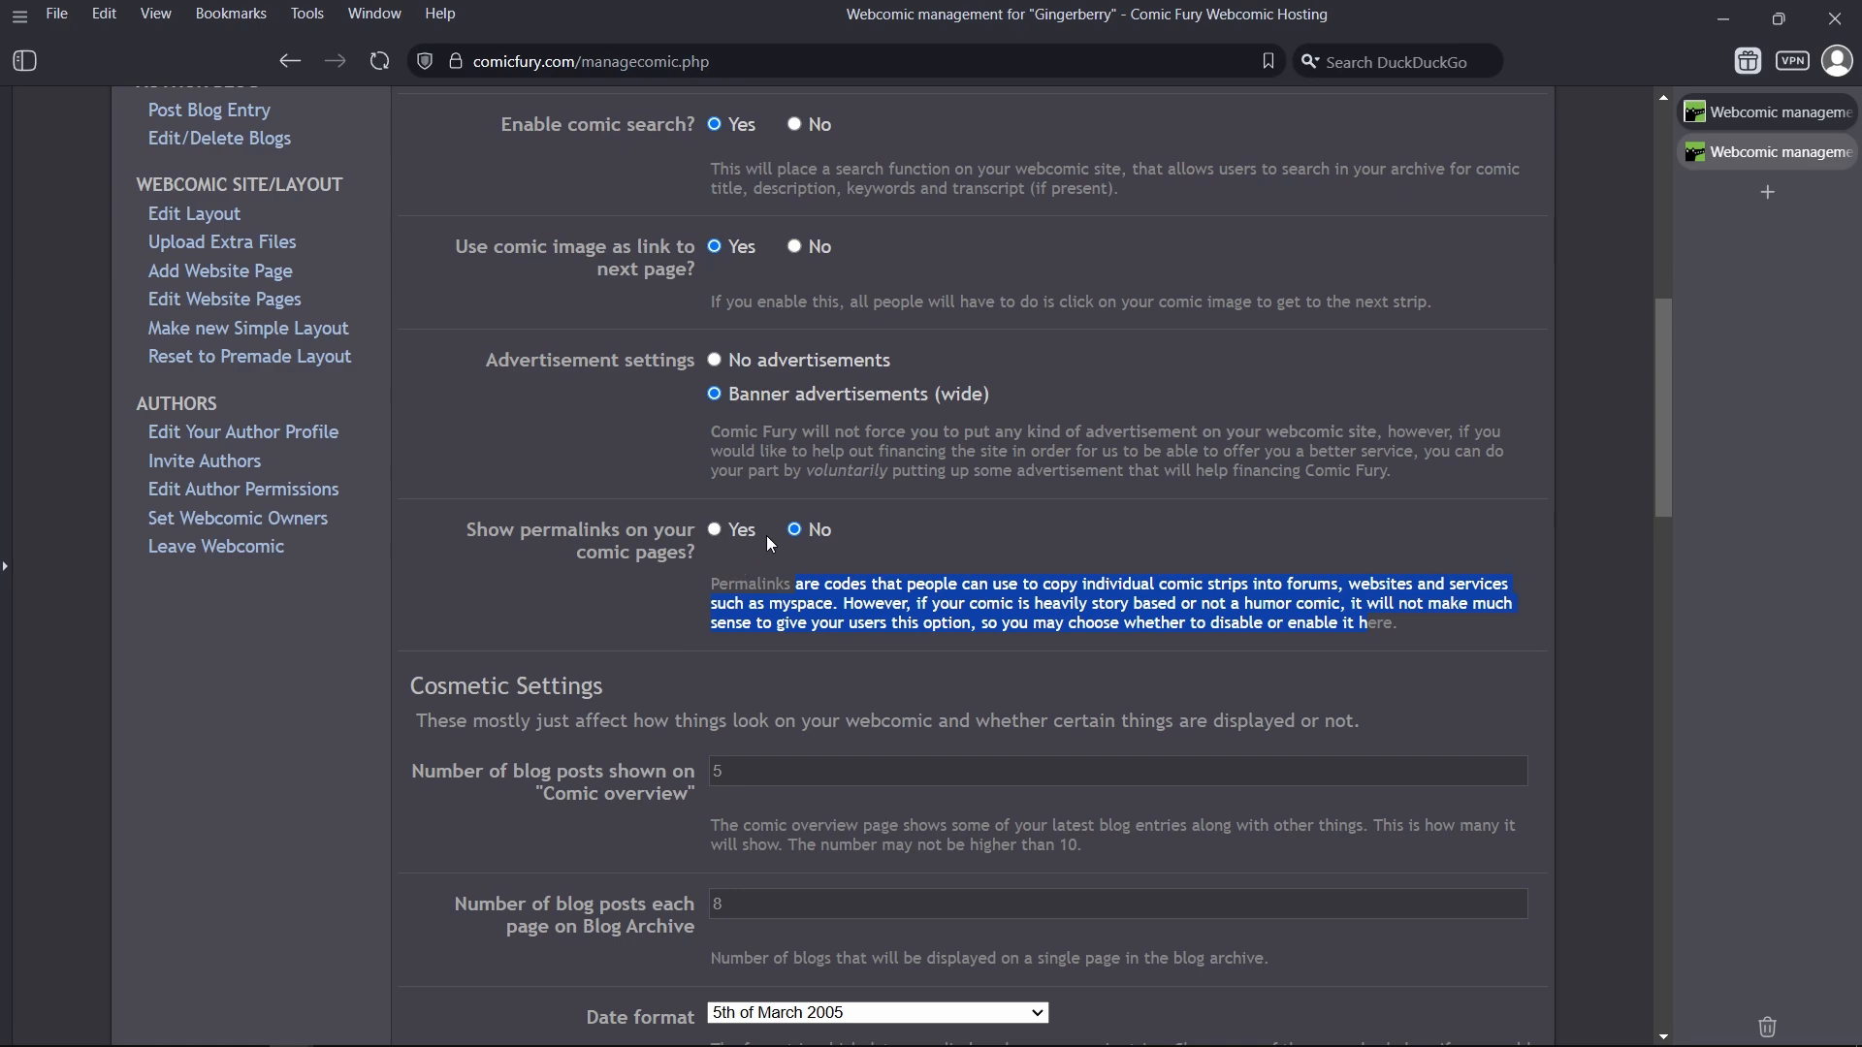
{"action": "left_click", "coordinate": [892, 603]}
Step: Review the cosmetic settings for blog post counts, date formats and the front page
{"action": "scroll", "coordinate": [662, 446], "scroll_direction": "down", "scroll_amount": 4}
{"action": "left_click_drag", "start_coordinate": [457, 317], "coordinate": [777, 357]}
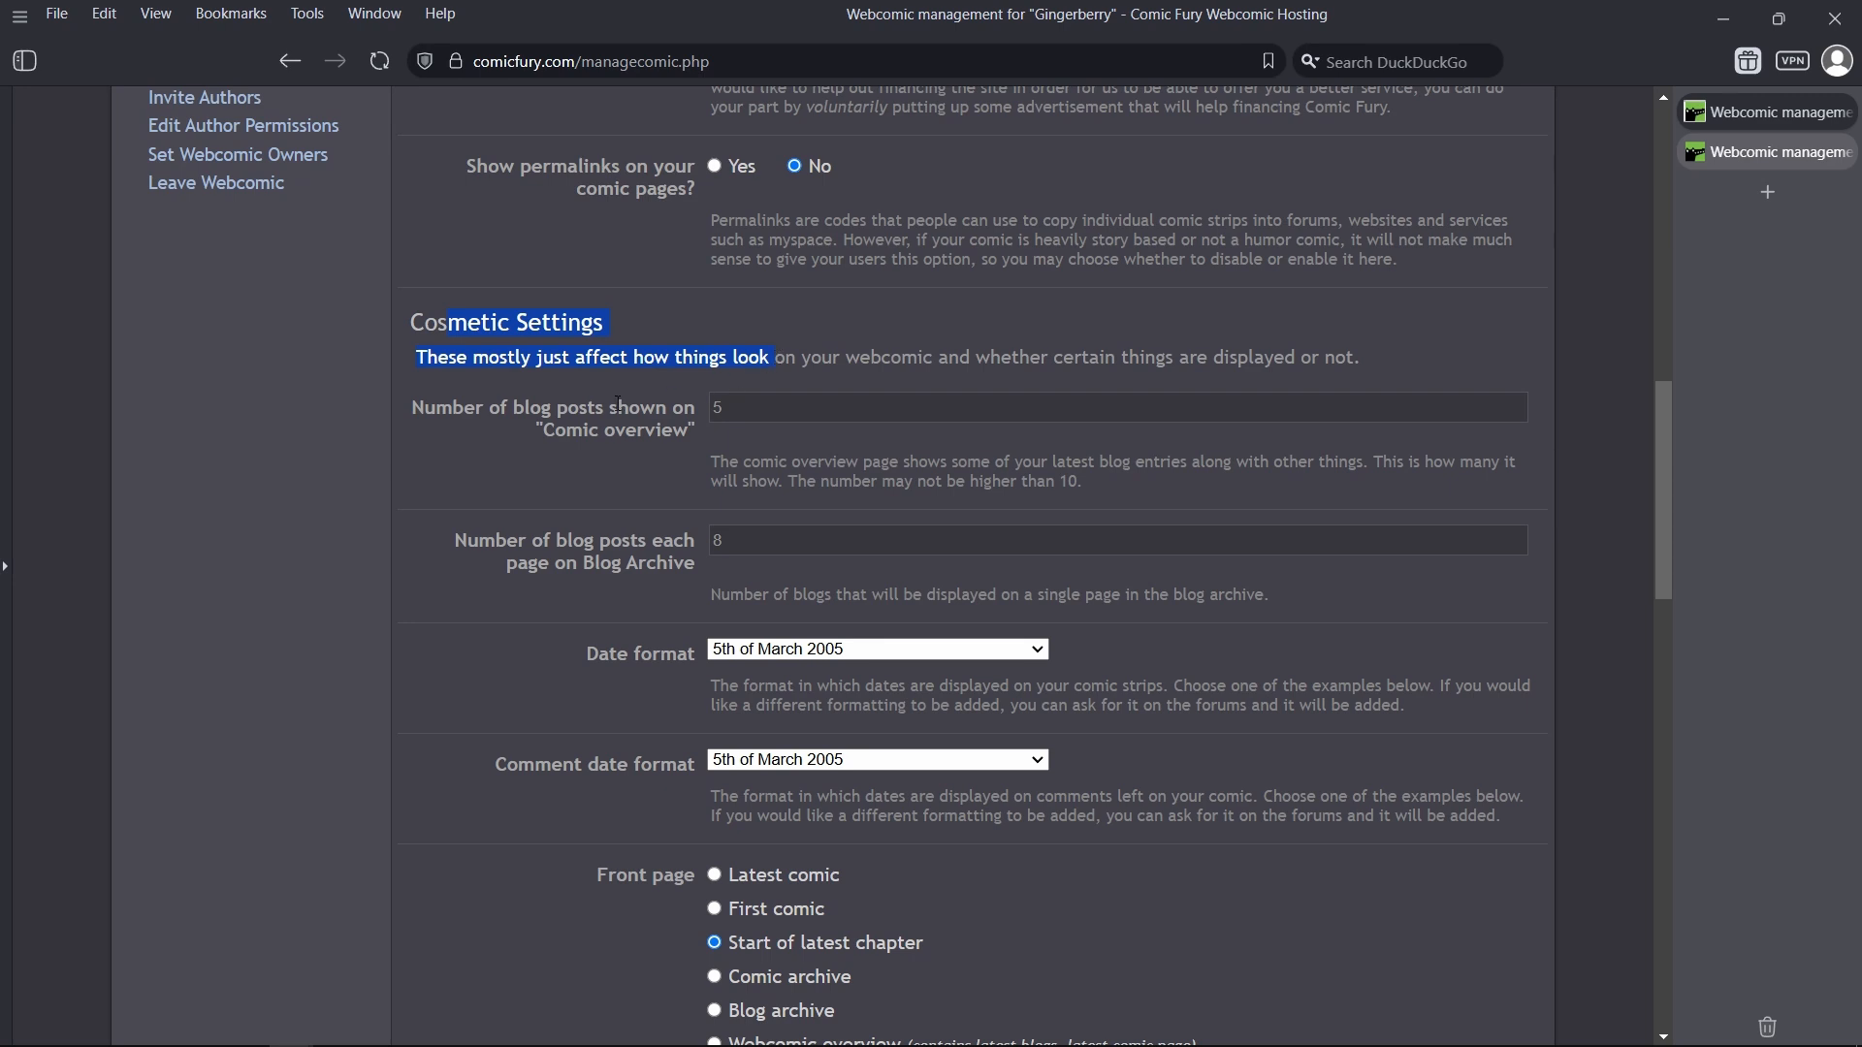
{"action": "left_click_drag", "start_coordinate": [525, 408], "coordinate": [744, 463]}
{"action": "scroll", "coordinate": [712, 499], "scroll_direction": "down", "scroll_amount": 1}
{"action": "scroll", "coordinate": [633, 479], "scroll_direction": "down", "scroll_amount": 1}
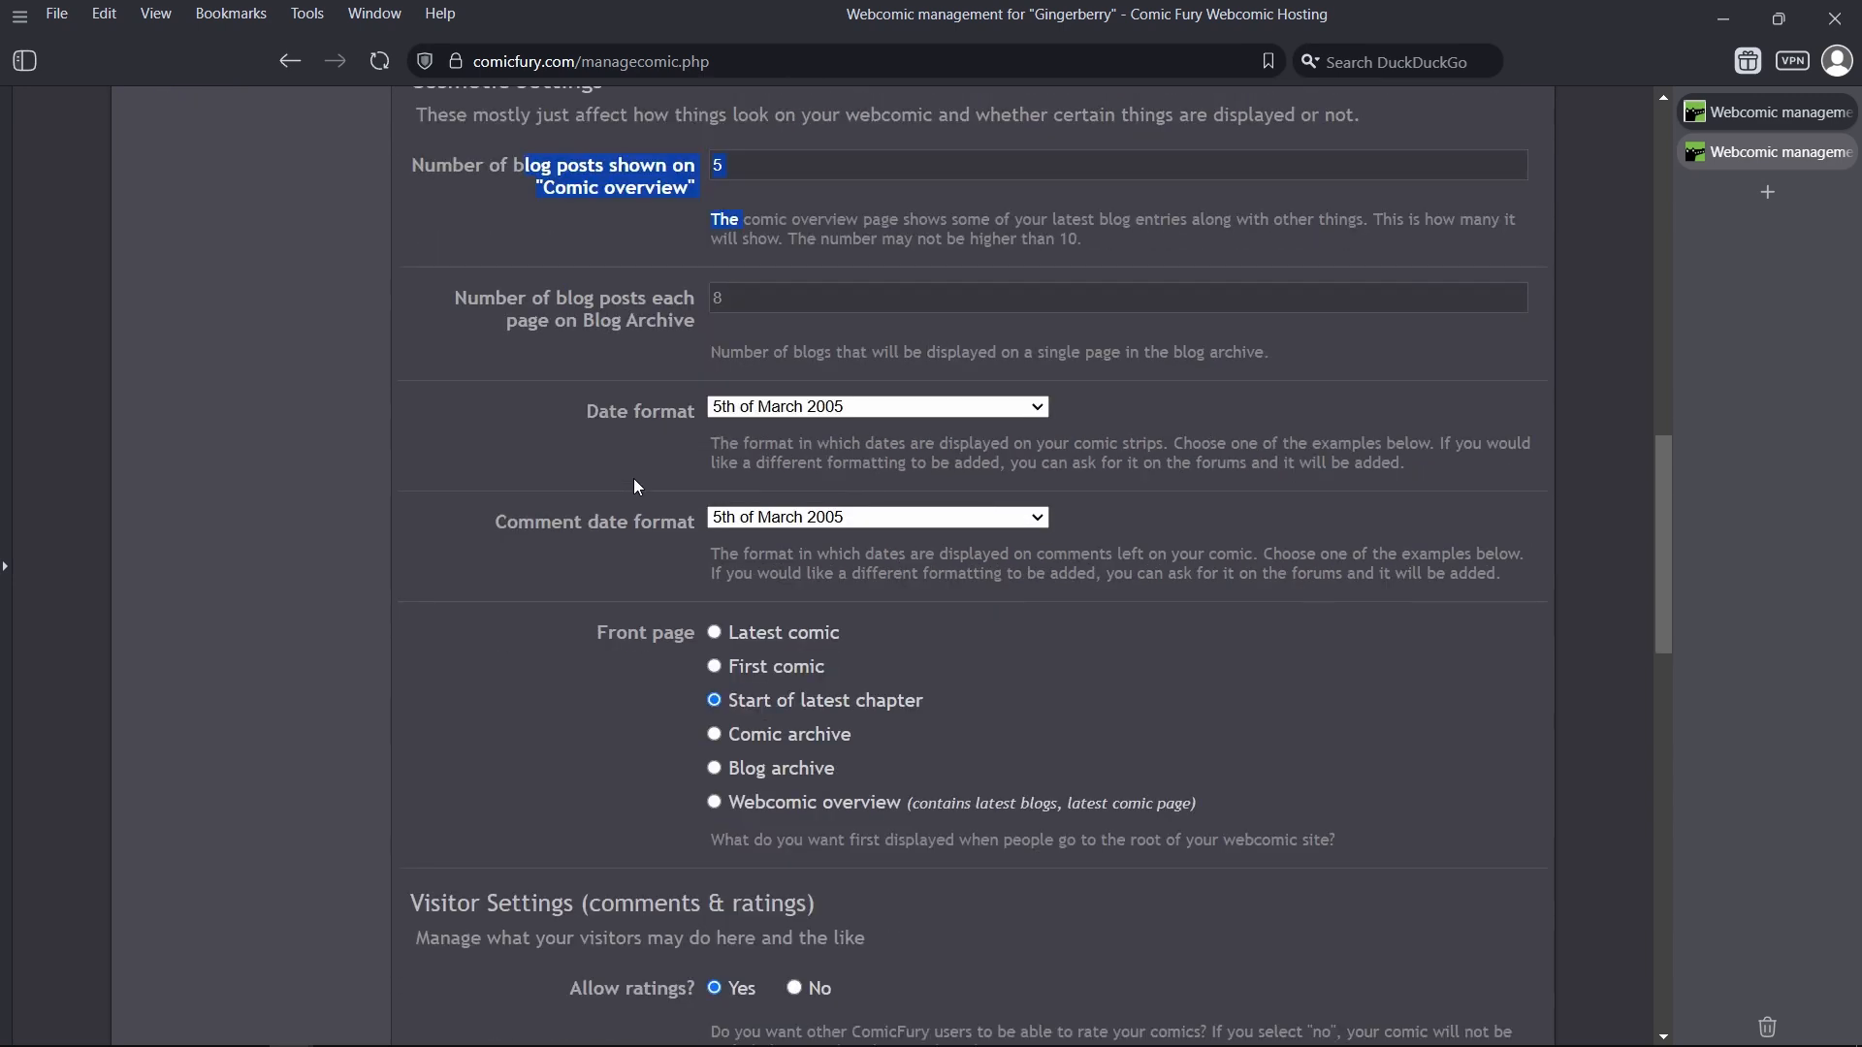
{"action": "scroll", "coordinate": [637, 486], "scroll_direction": "down", "scroll_amount": 1}
{"action": "scroll", "coordinate": [637, 486], "scroll_direction": "down", "scroll_amount": 1}
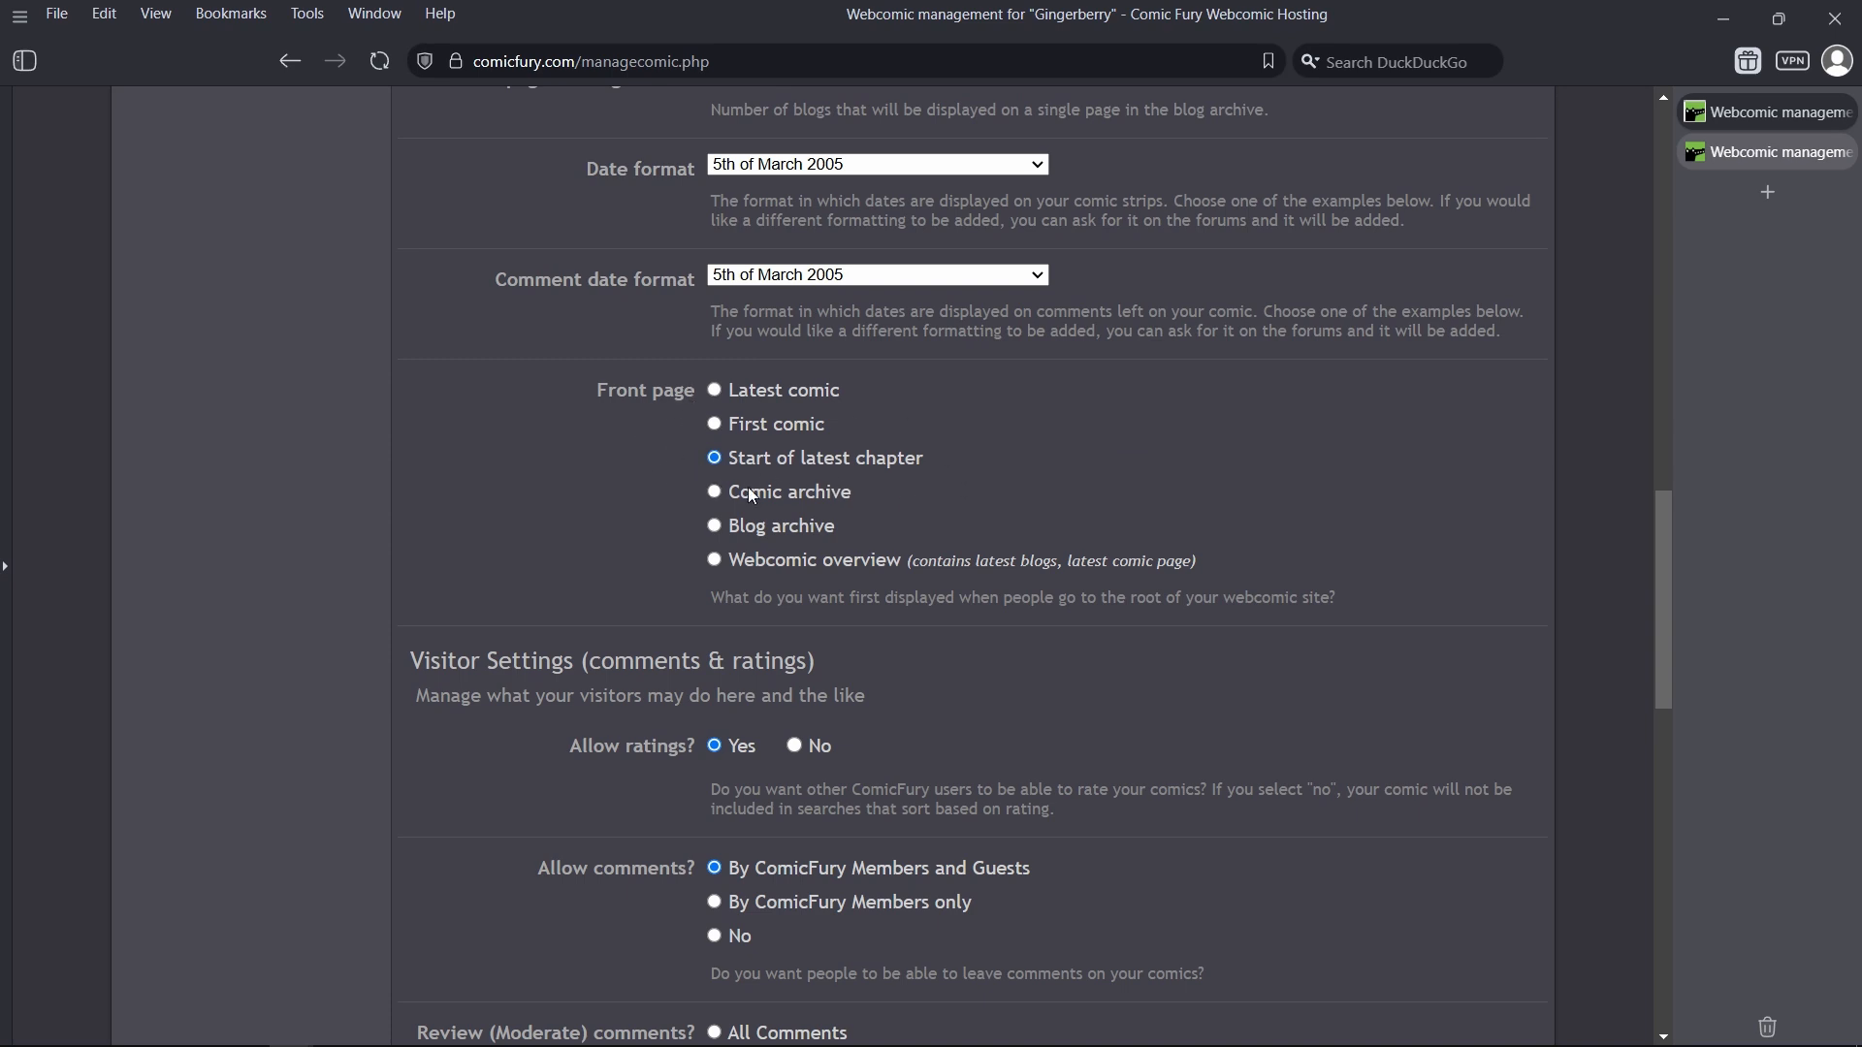
Step: Review the visitor settings for ratings, comments and default view, plus the time zone and quick navigation settings
{"action": "scroll", "coordinate": [858, 519], "scroll_direction": "down", "scroll_amount": 2}
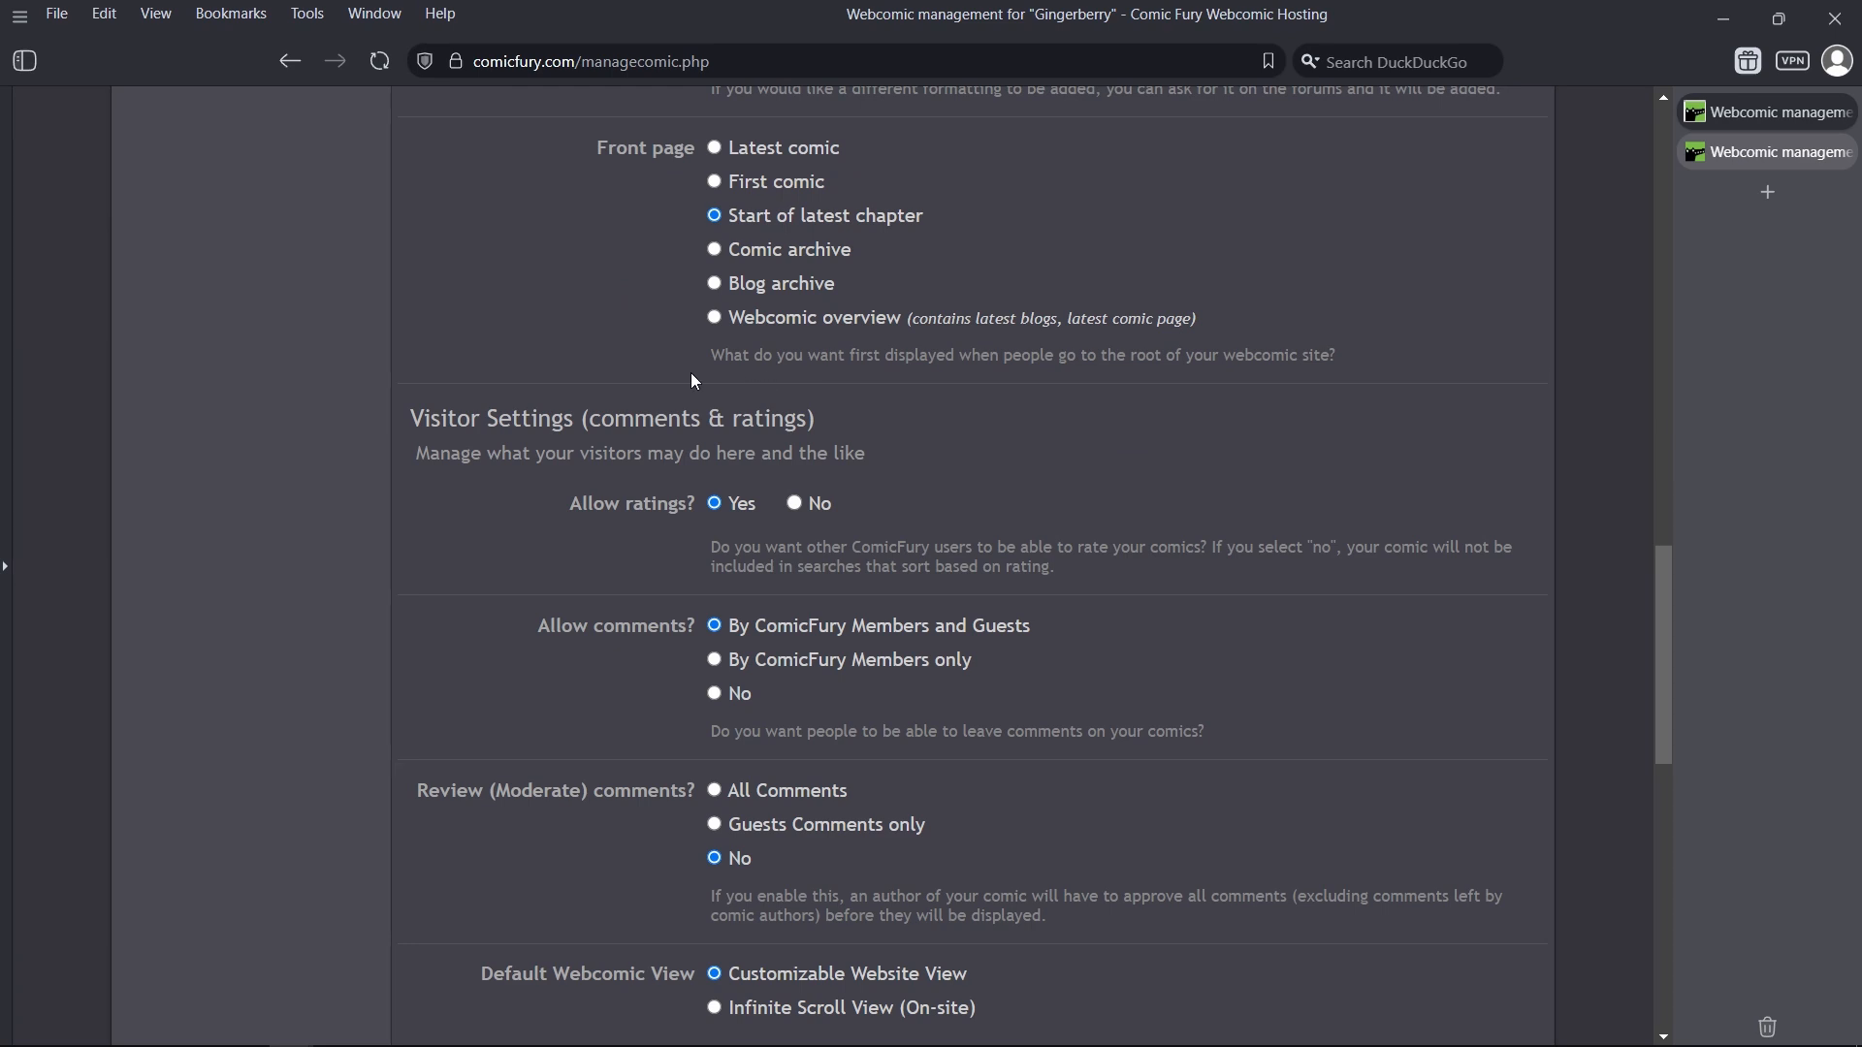
{"action": "scroll", "coordinate": [894, 553], "scroll_direction": "down", "scroll_amount": 2}
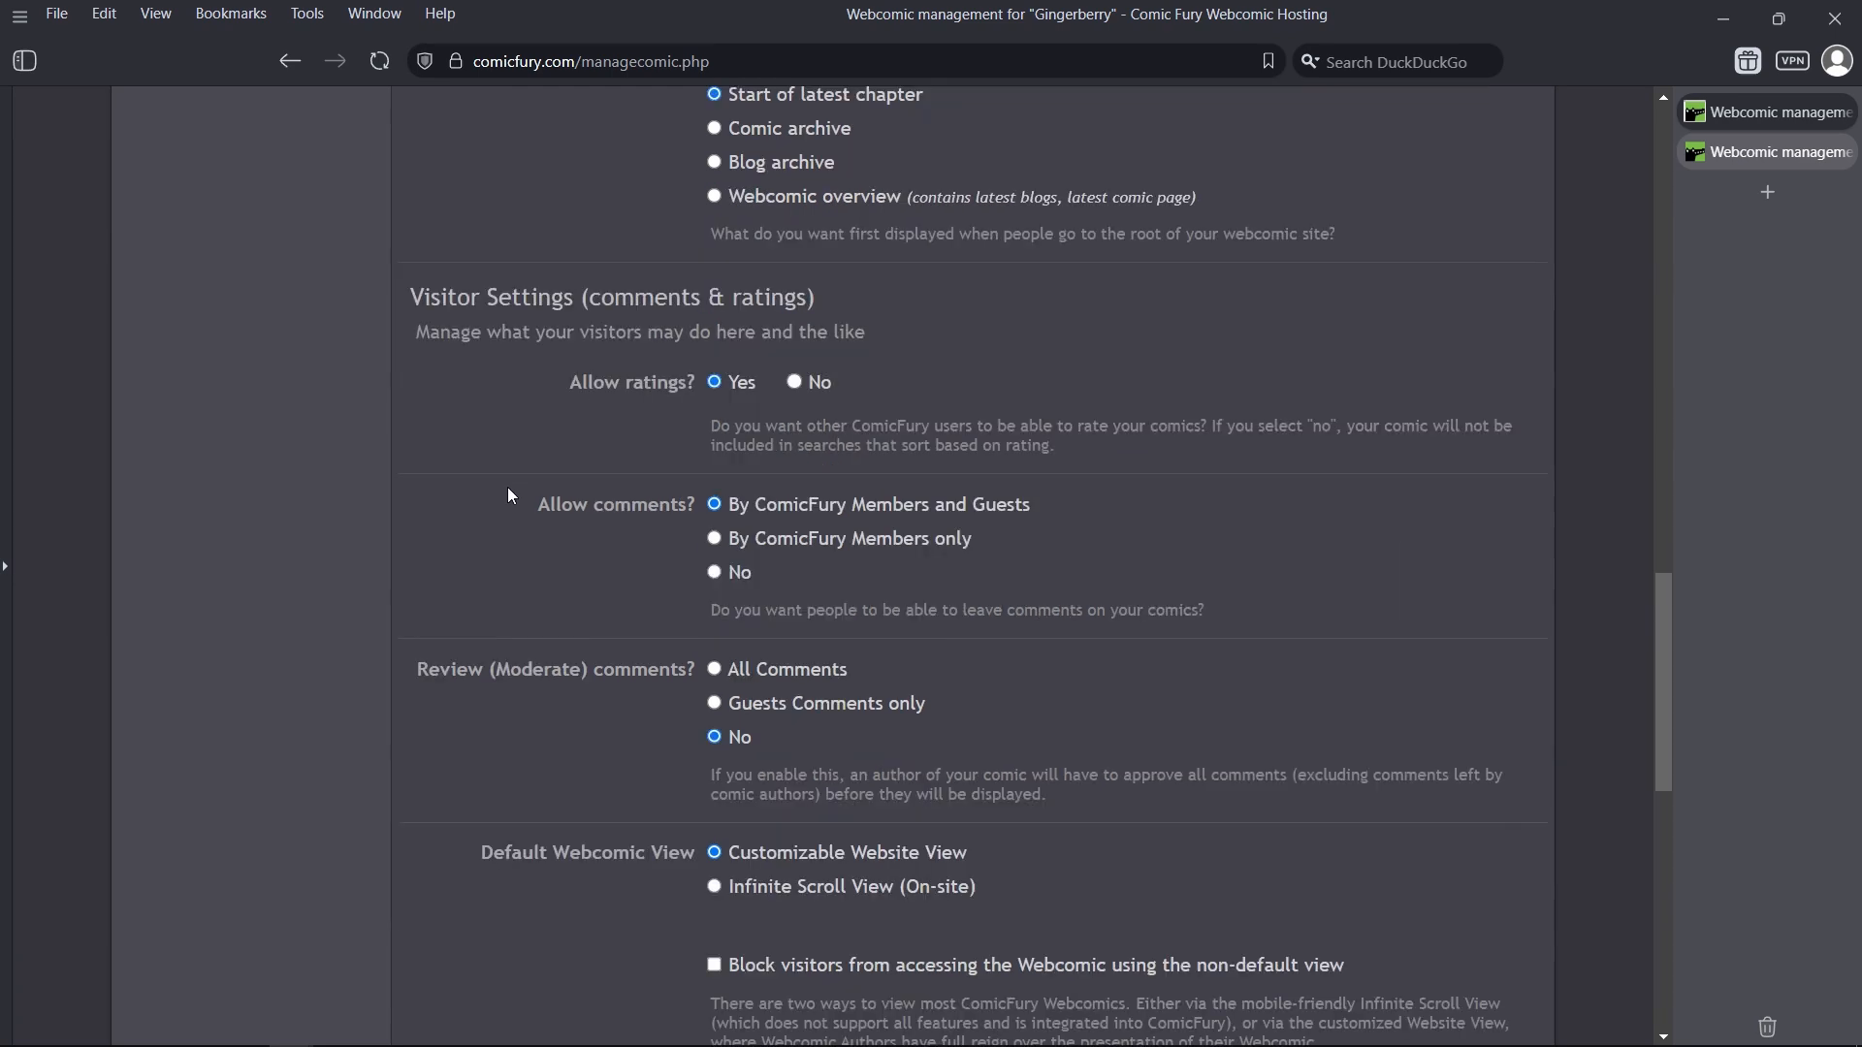
{"action": "scroll", "coordinate": [387, 485], "scroll_direction": "down", "scroll_amount": 1}
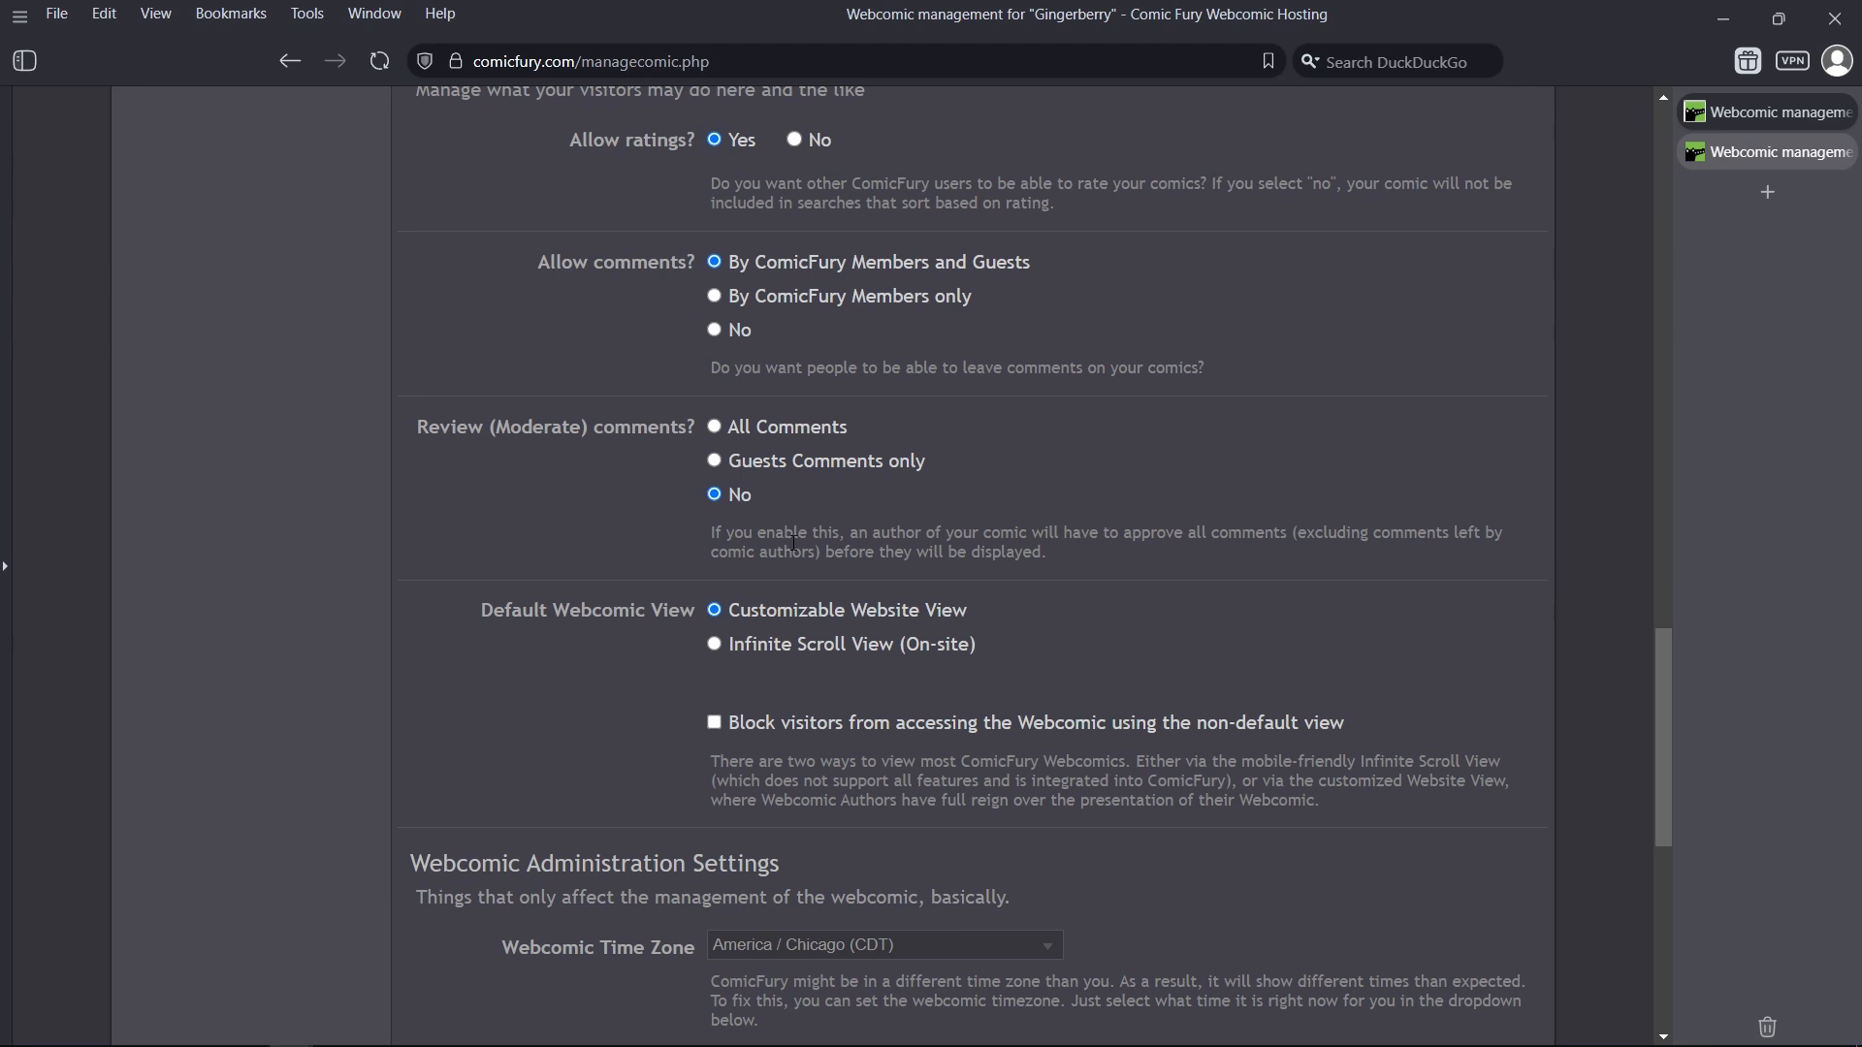
{"action": "scroll", "coordinate": [690, 582], "scroll_direction": "down", "scroll_amount": 2}
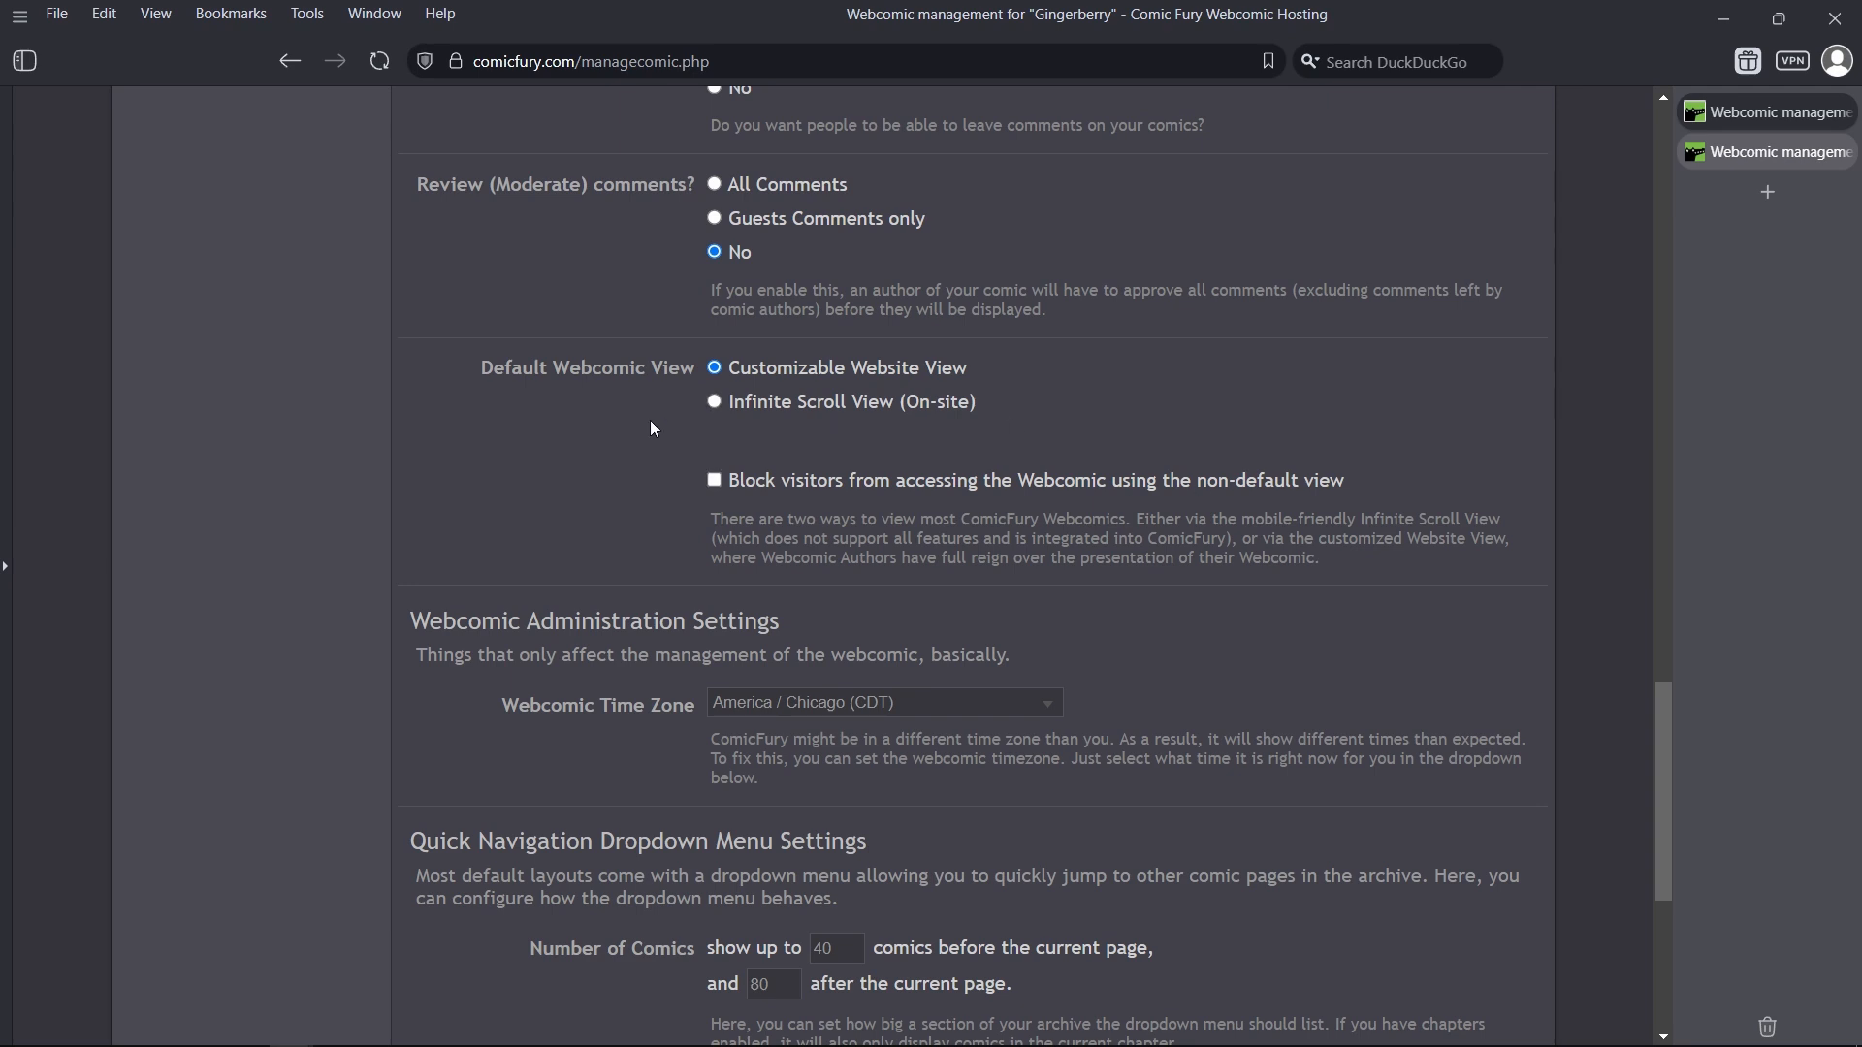
{"action": "scroll", "coordinate": [776, 575], "scroll_direction": "down", "scroll_amount": 3}
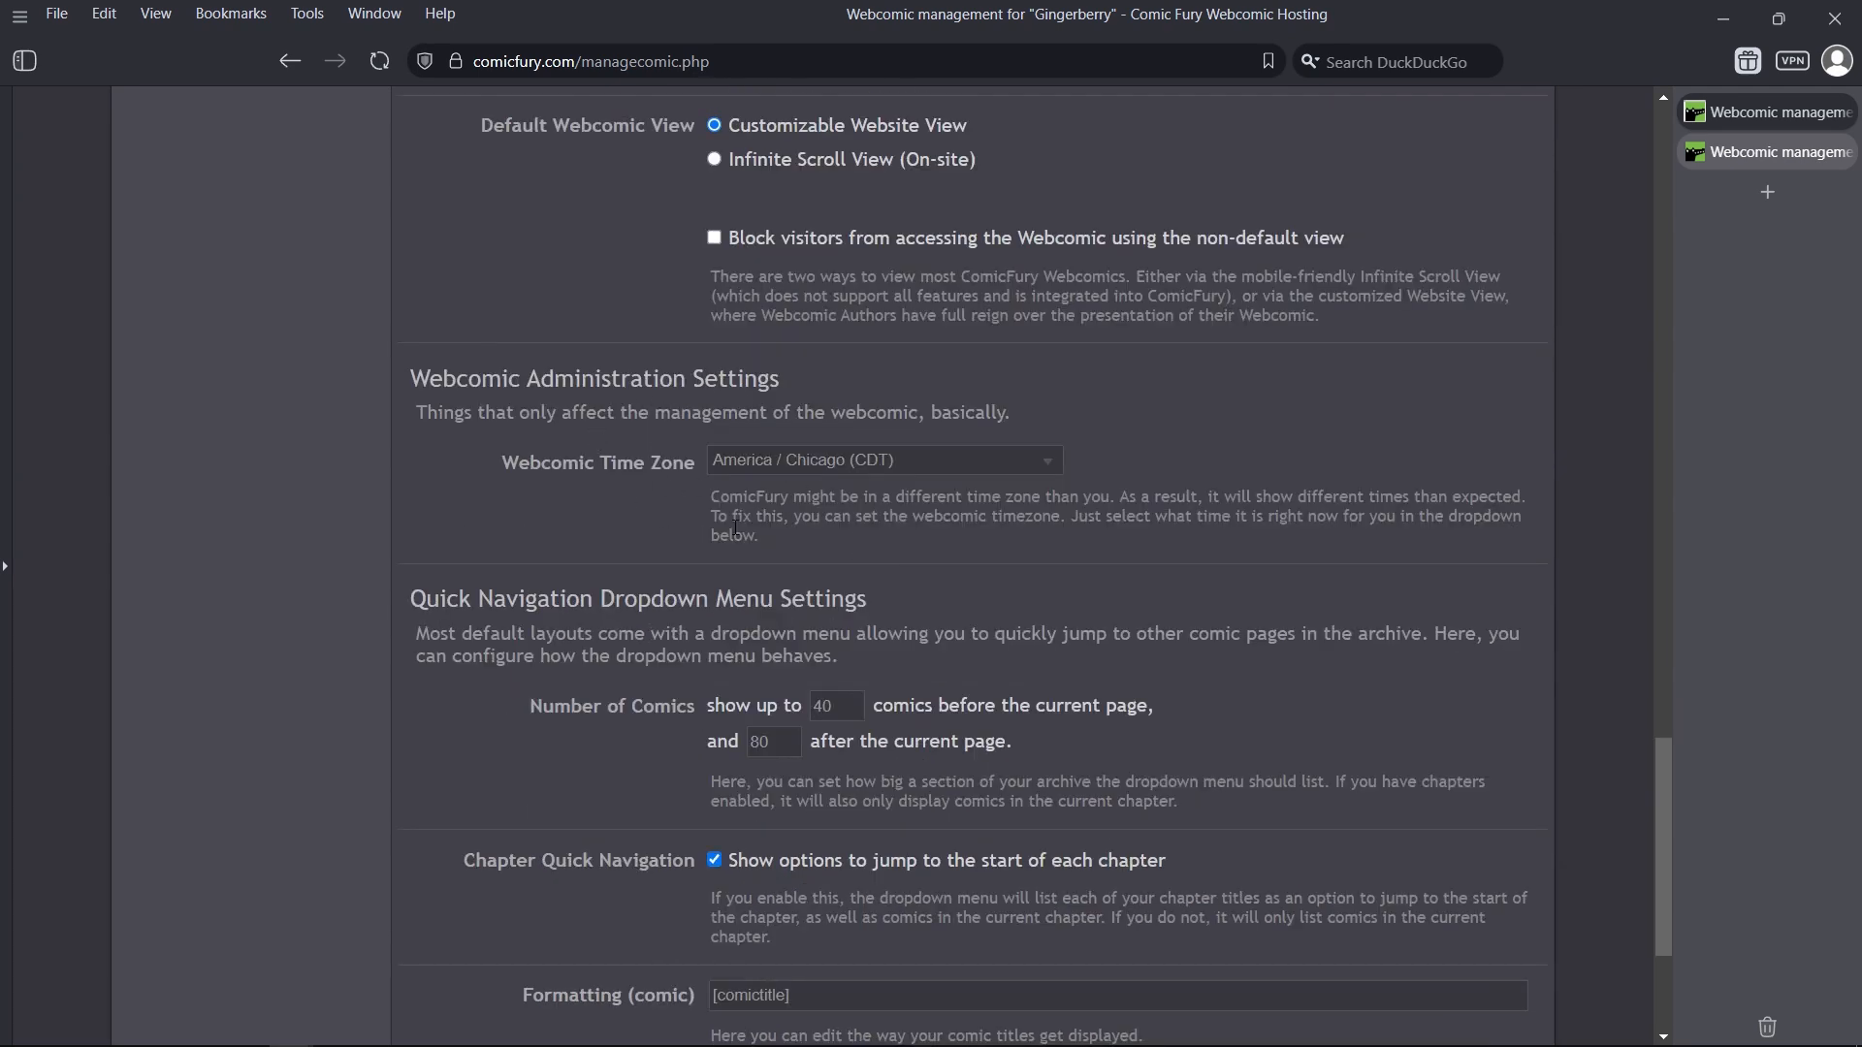
Step: Review the chapter quick navigation option and the comic and chapter title formatting settings at the end of the webcomic settings
{"action": "scroll", "coordinate": [735, 527], "scroll_direction": "down", "scroll_amount": 2}
{"action": "scroll", "coordinate": [527, 567], "scroll_direction": "down", "scroll_amount": 2}
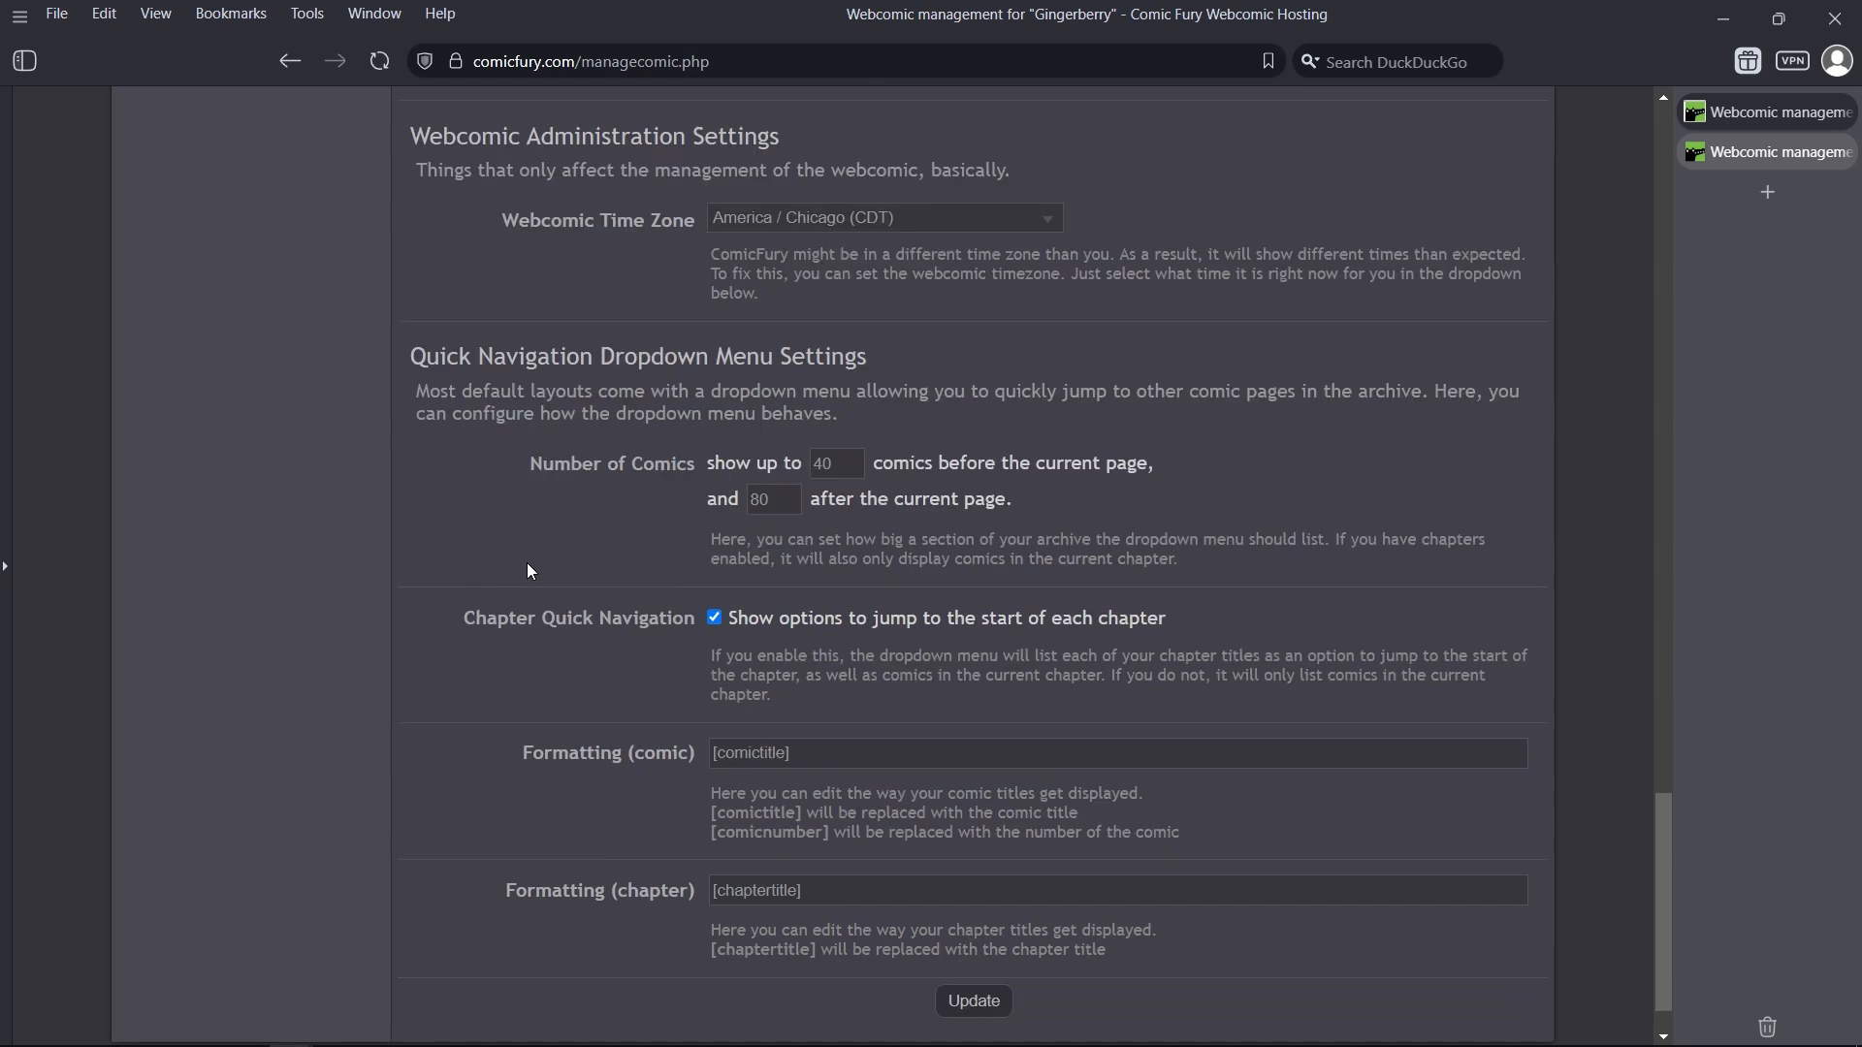
{"action": "scroll", "coordinate": [408, 388], "scroll_direction": "down", "scroll_amount": 1}
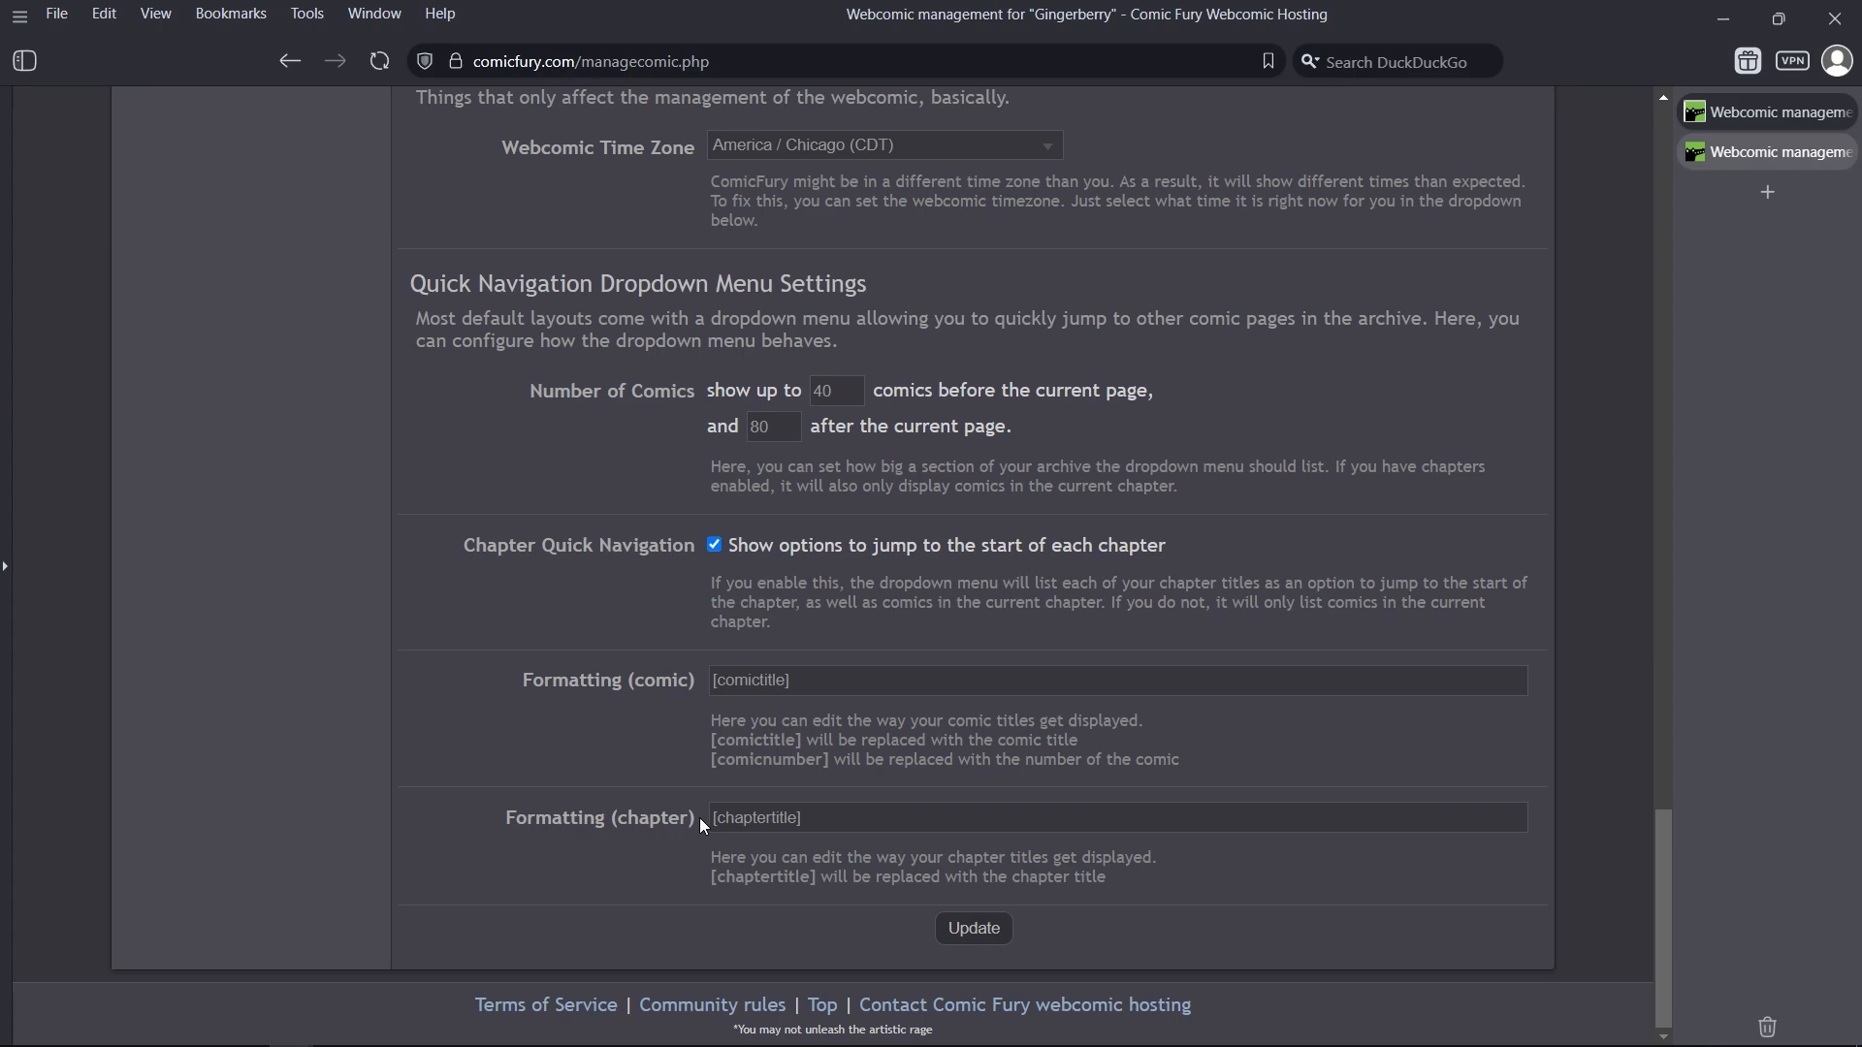
Step: Open the webcomic avatar page and check the maximum file size and dimensions for an avatar image
{"action": "scroll", "coordinate": [923, 392], "scroll_direction": "up", "scroll_amount": 20}
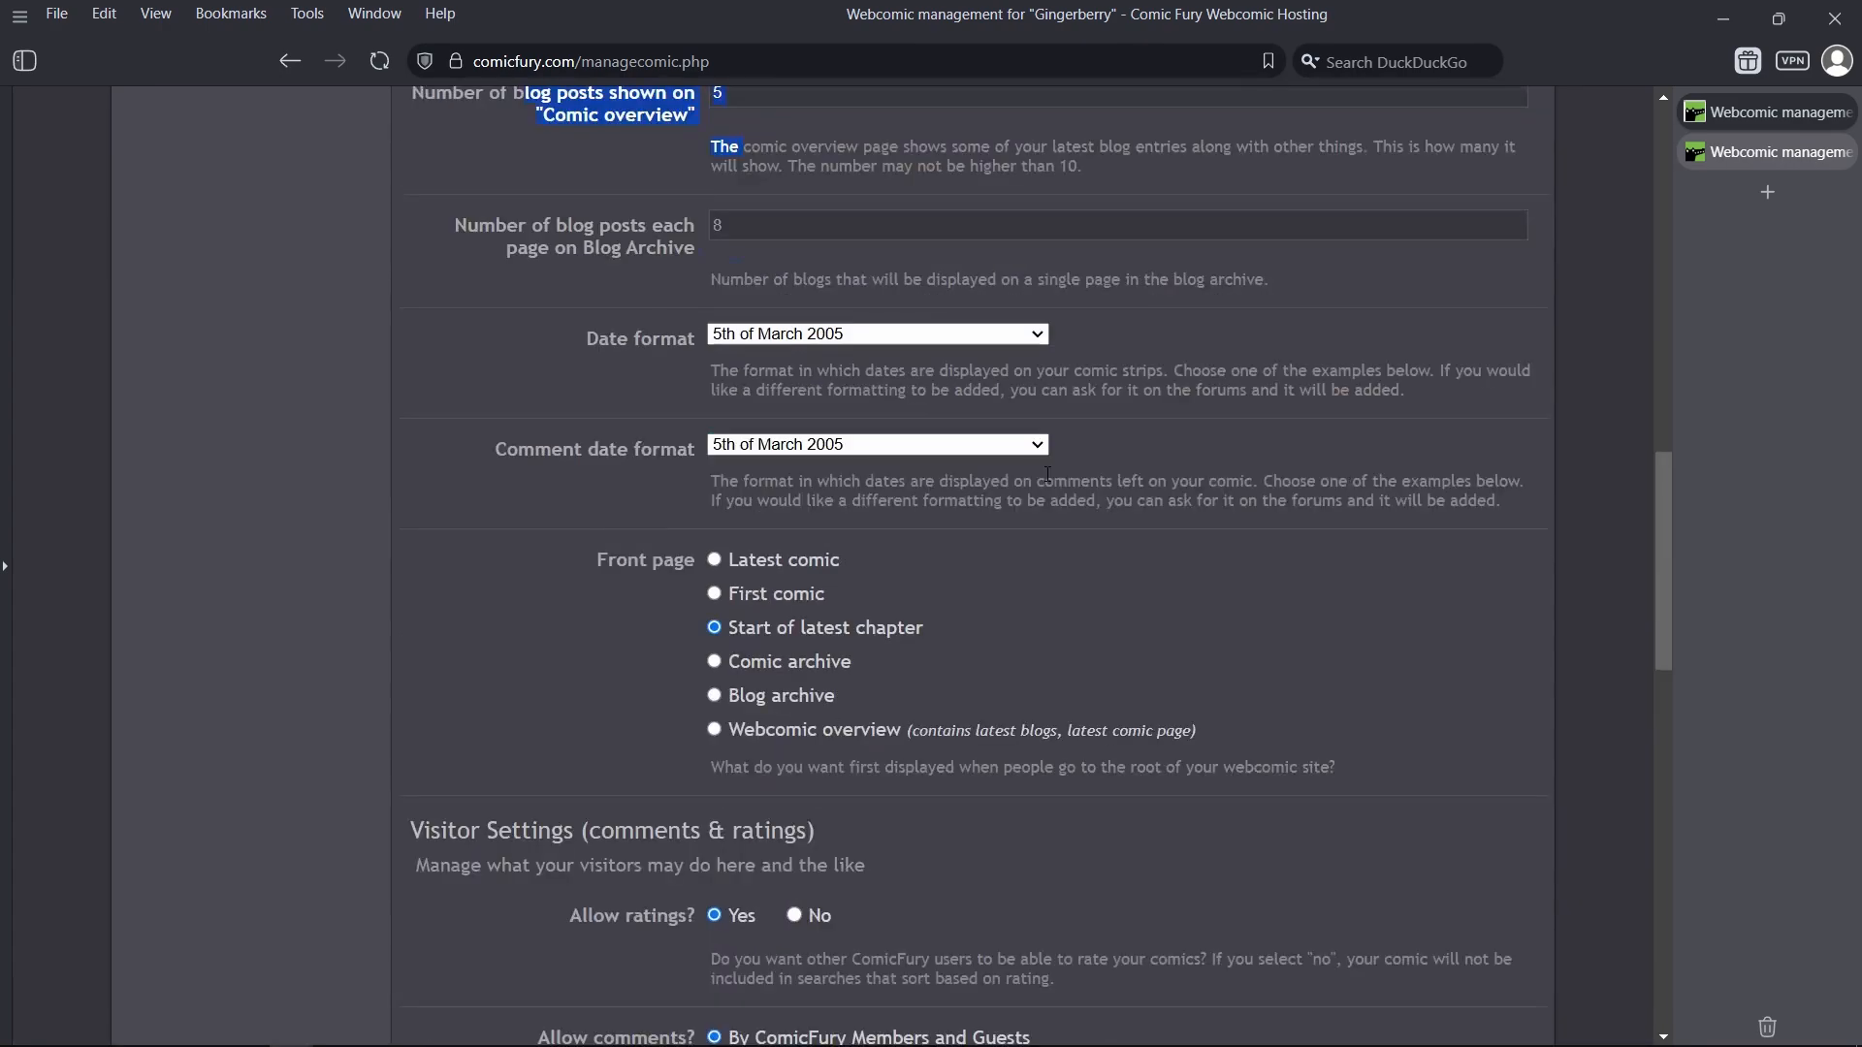
{"action": "scroll", "coordinate": [885, 446], "scroll_direction": "down", "scroll_amount": 4}
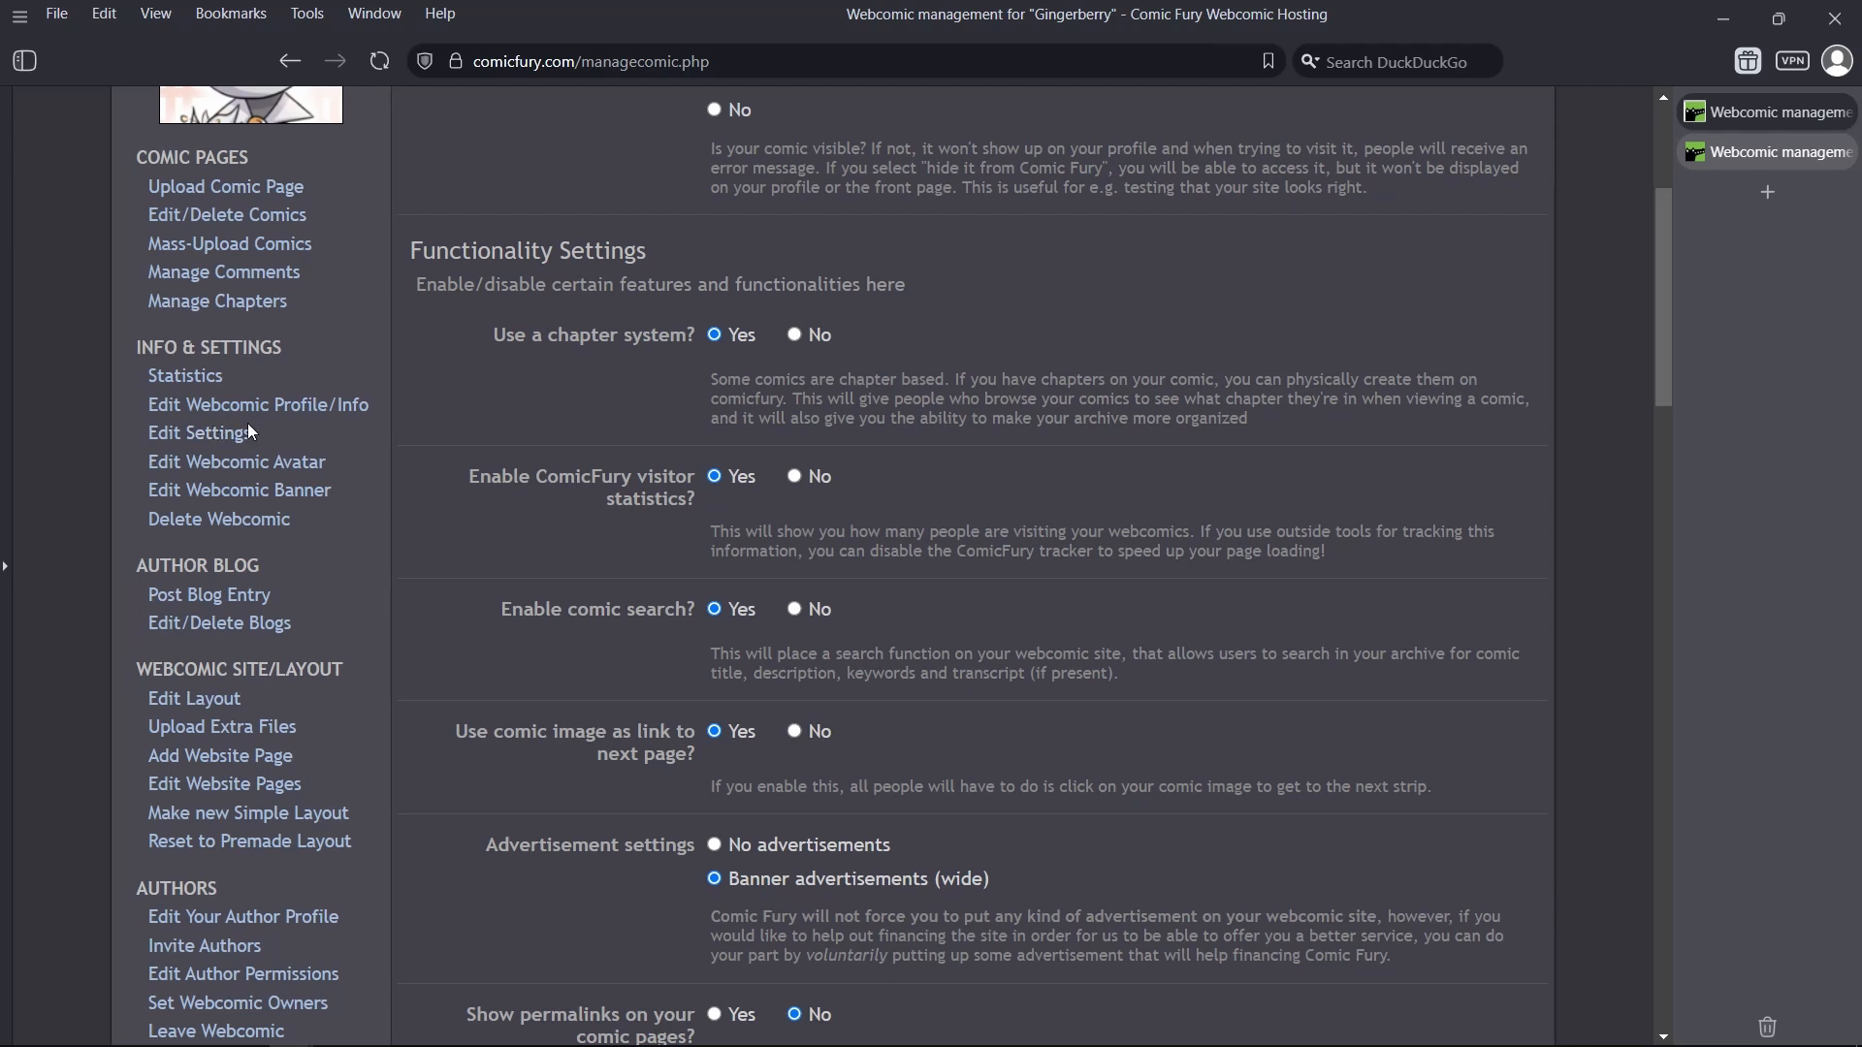
{"action": "scroll", "coordinate": [385, 469], "scroll_direction": "up", "scroll_amount": 1}
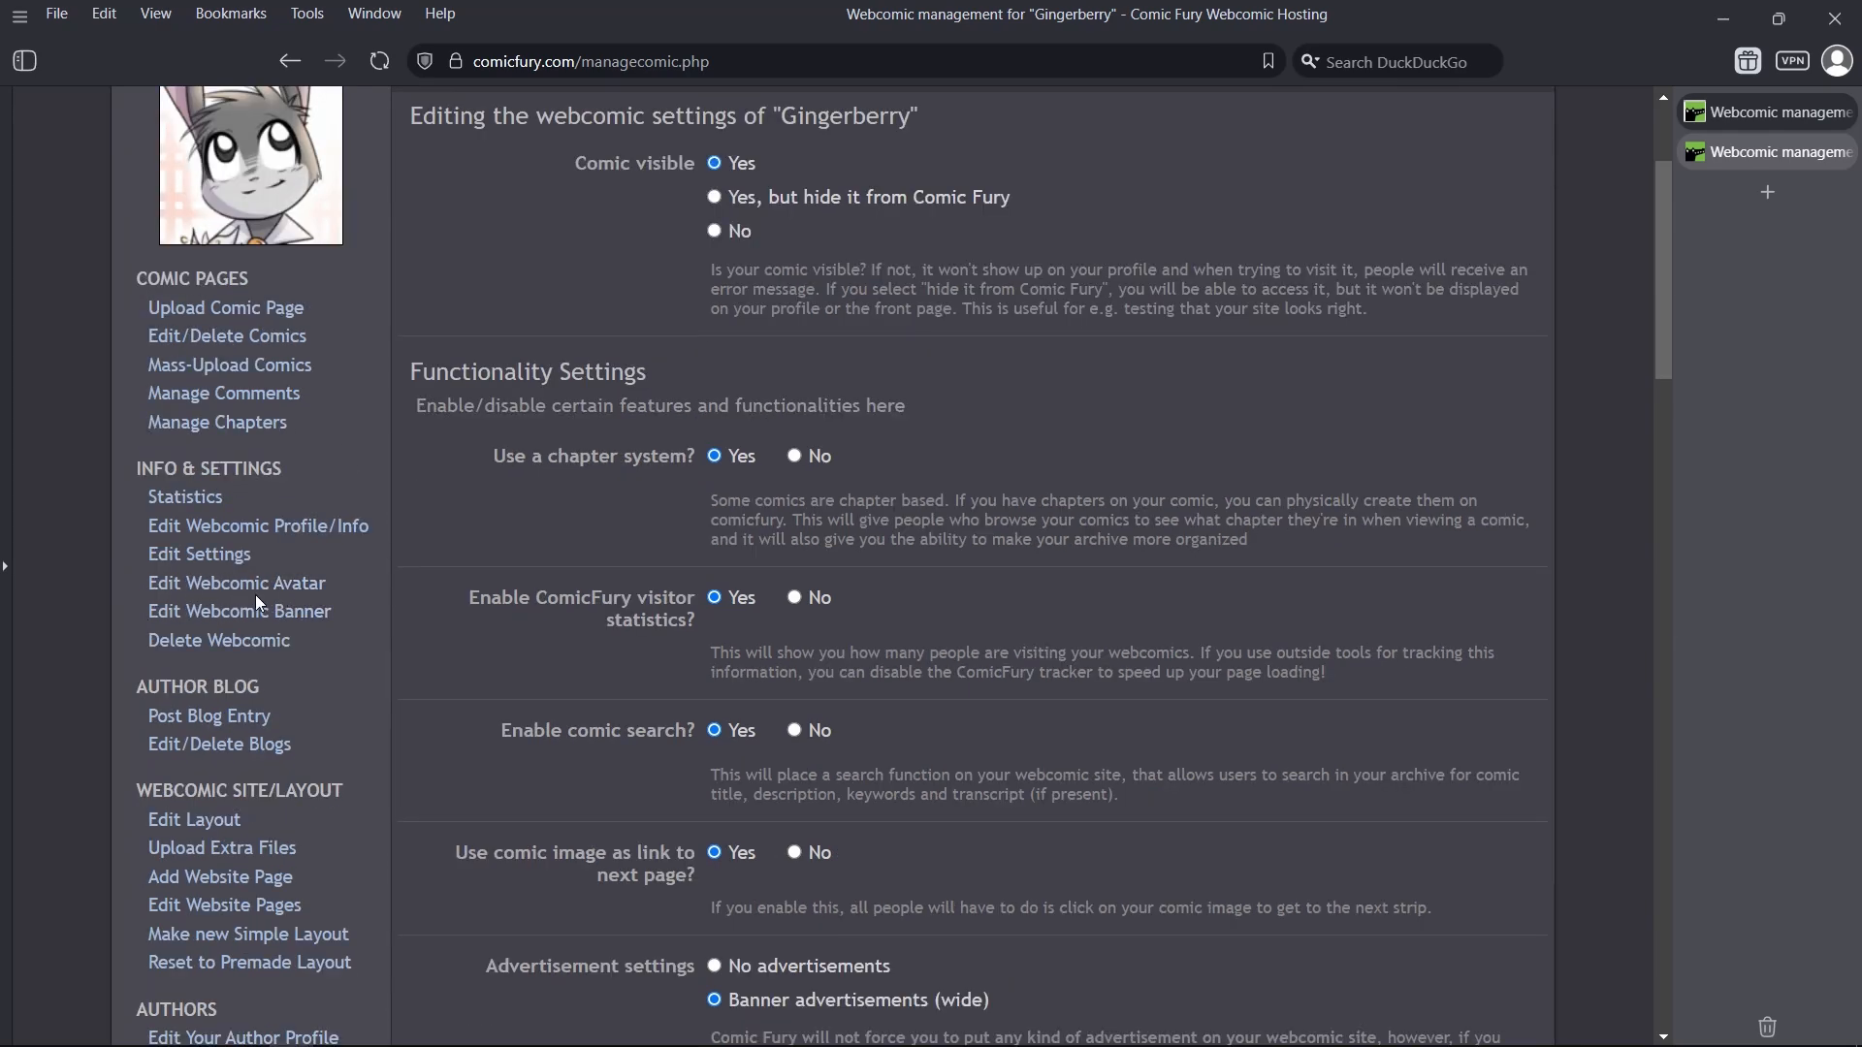
{"action": "scroll", "coordinate": [364, 584], "scroll_direction": "up", "scroll_amount": 2}
{"action": "scroll", "coordinate": [264, 446], "scroll_direction": "down", "scroll_amount": 1}
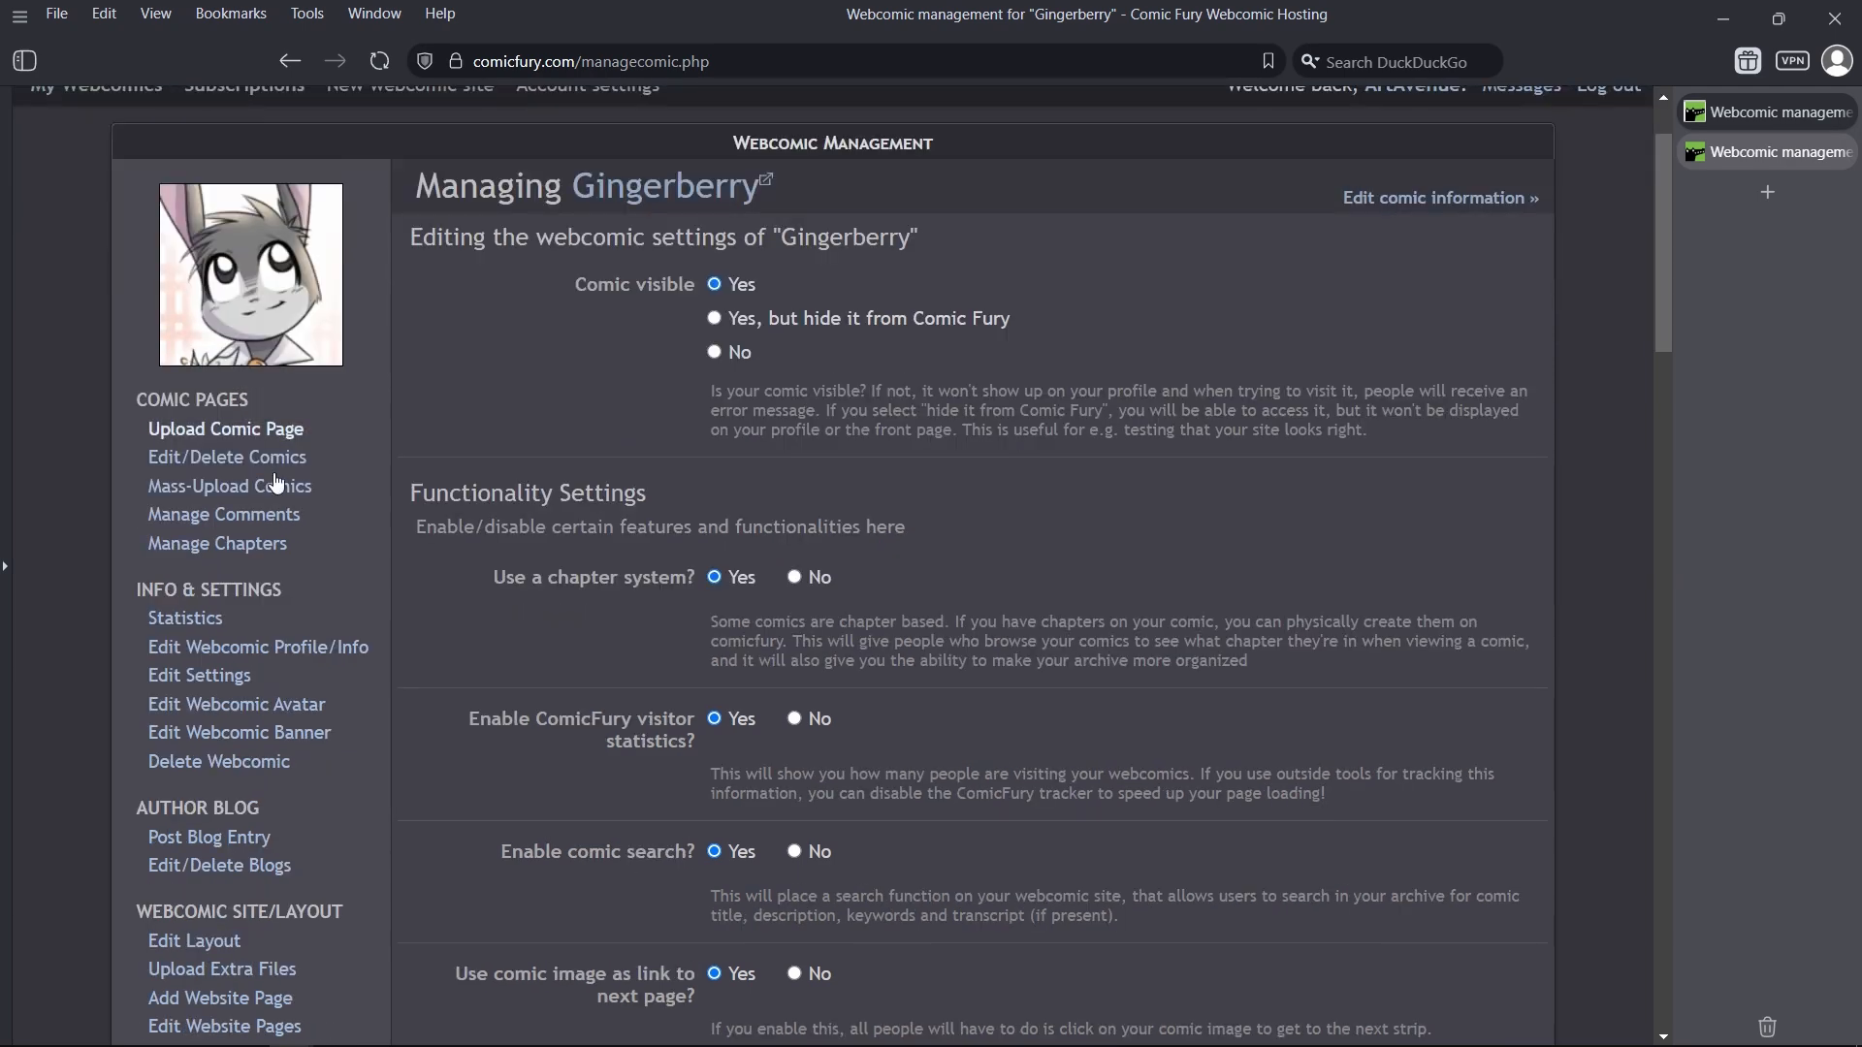
{"action": "left_click", "coordinate": [235, 705]}
{"action": "scroll", "coordinate": [621, 590], "scroll_direction": "down", "scroll_amount": 1}
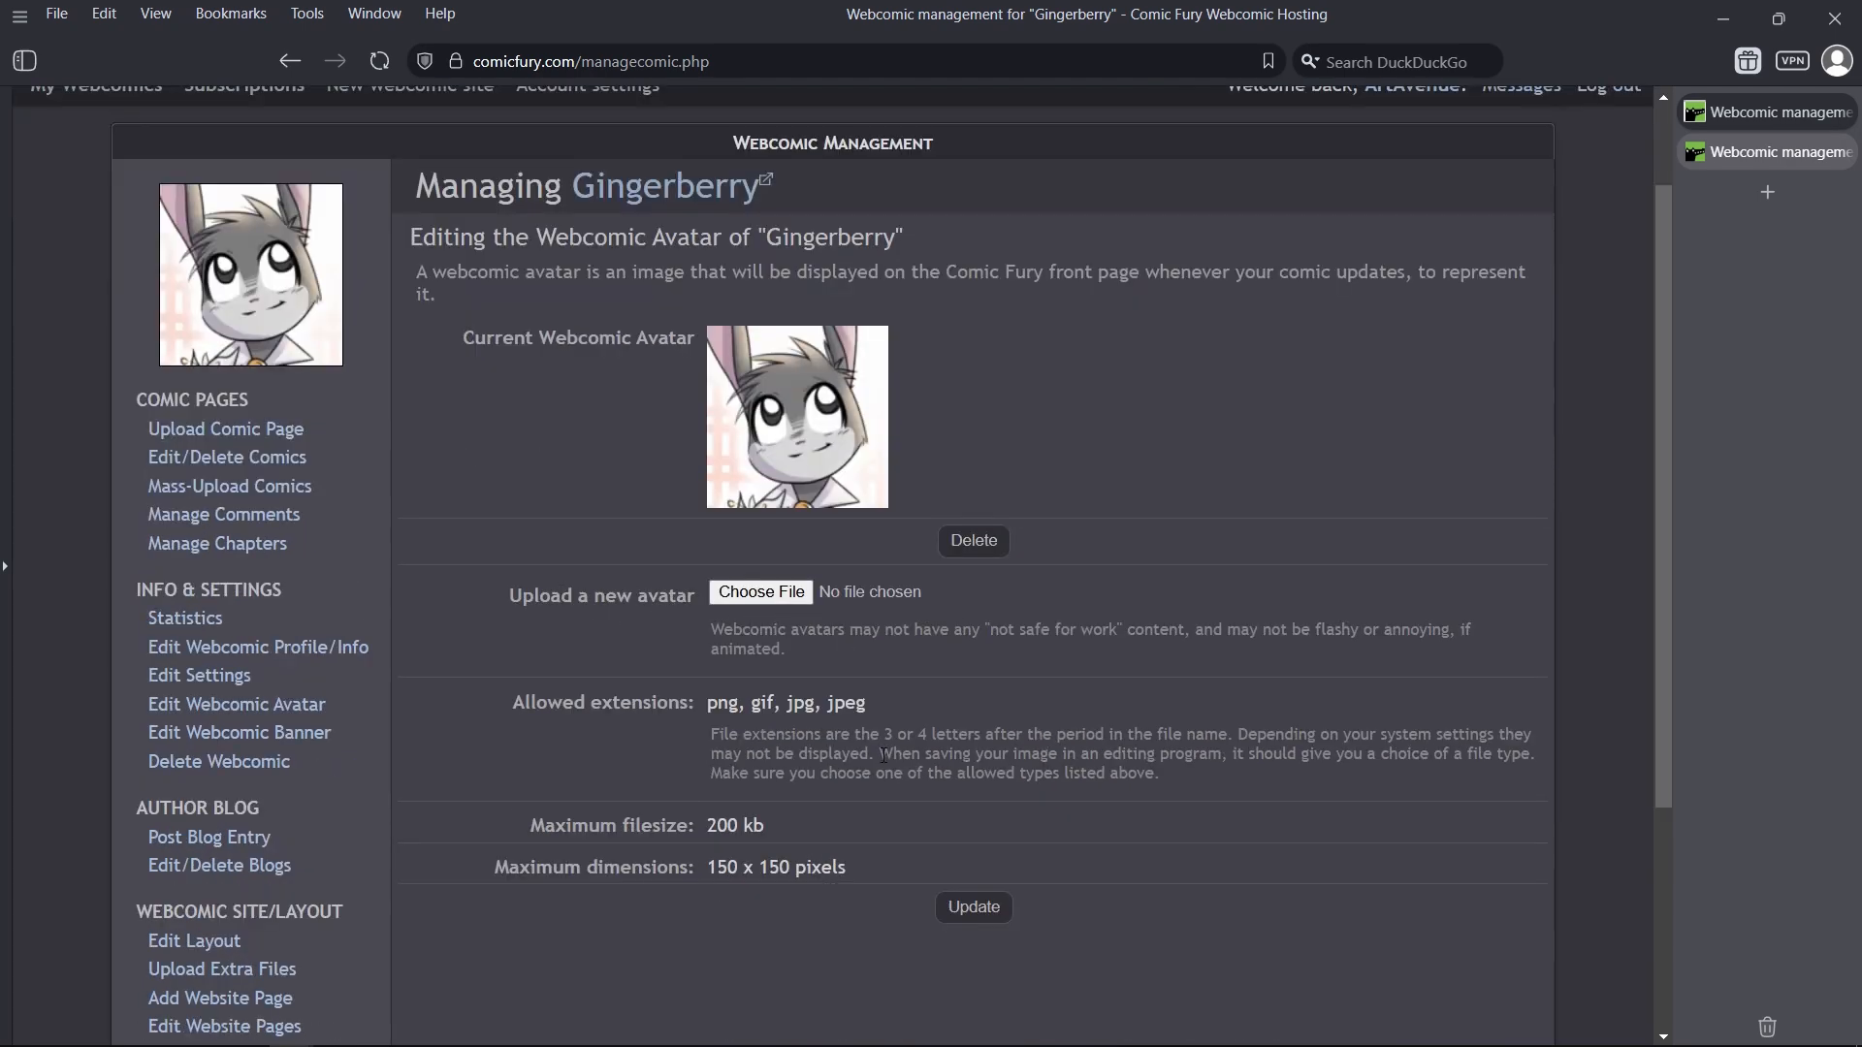
{"action": "scroll", "coordinate": [687, 720], "scroll_direction": "down", "scroll_amount": 1}
{"action": "left_click_drag", "start_coordinate": [708, 704], "coordinate": [805, 702]}
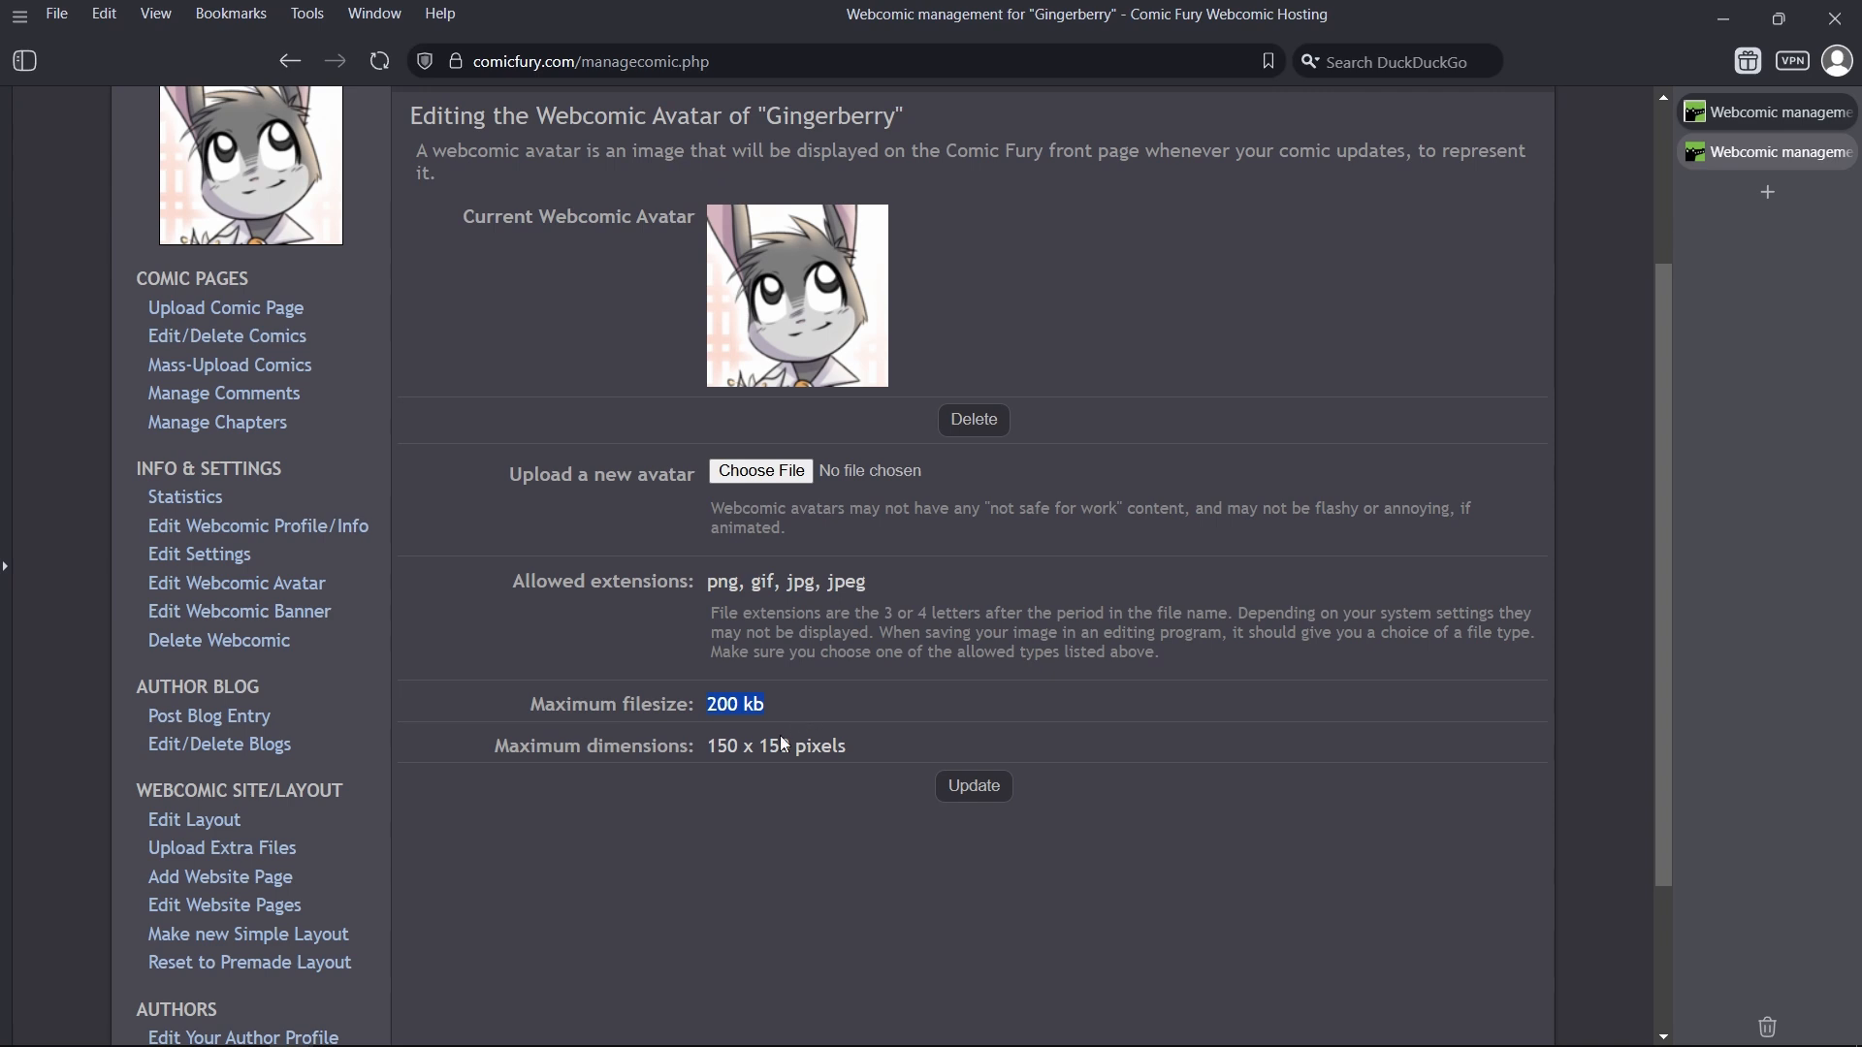
{"action": "left_click_drag", "start_coordinate": [709, 746], "coordinate": [840, 746]}
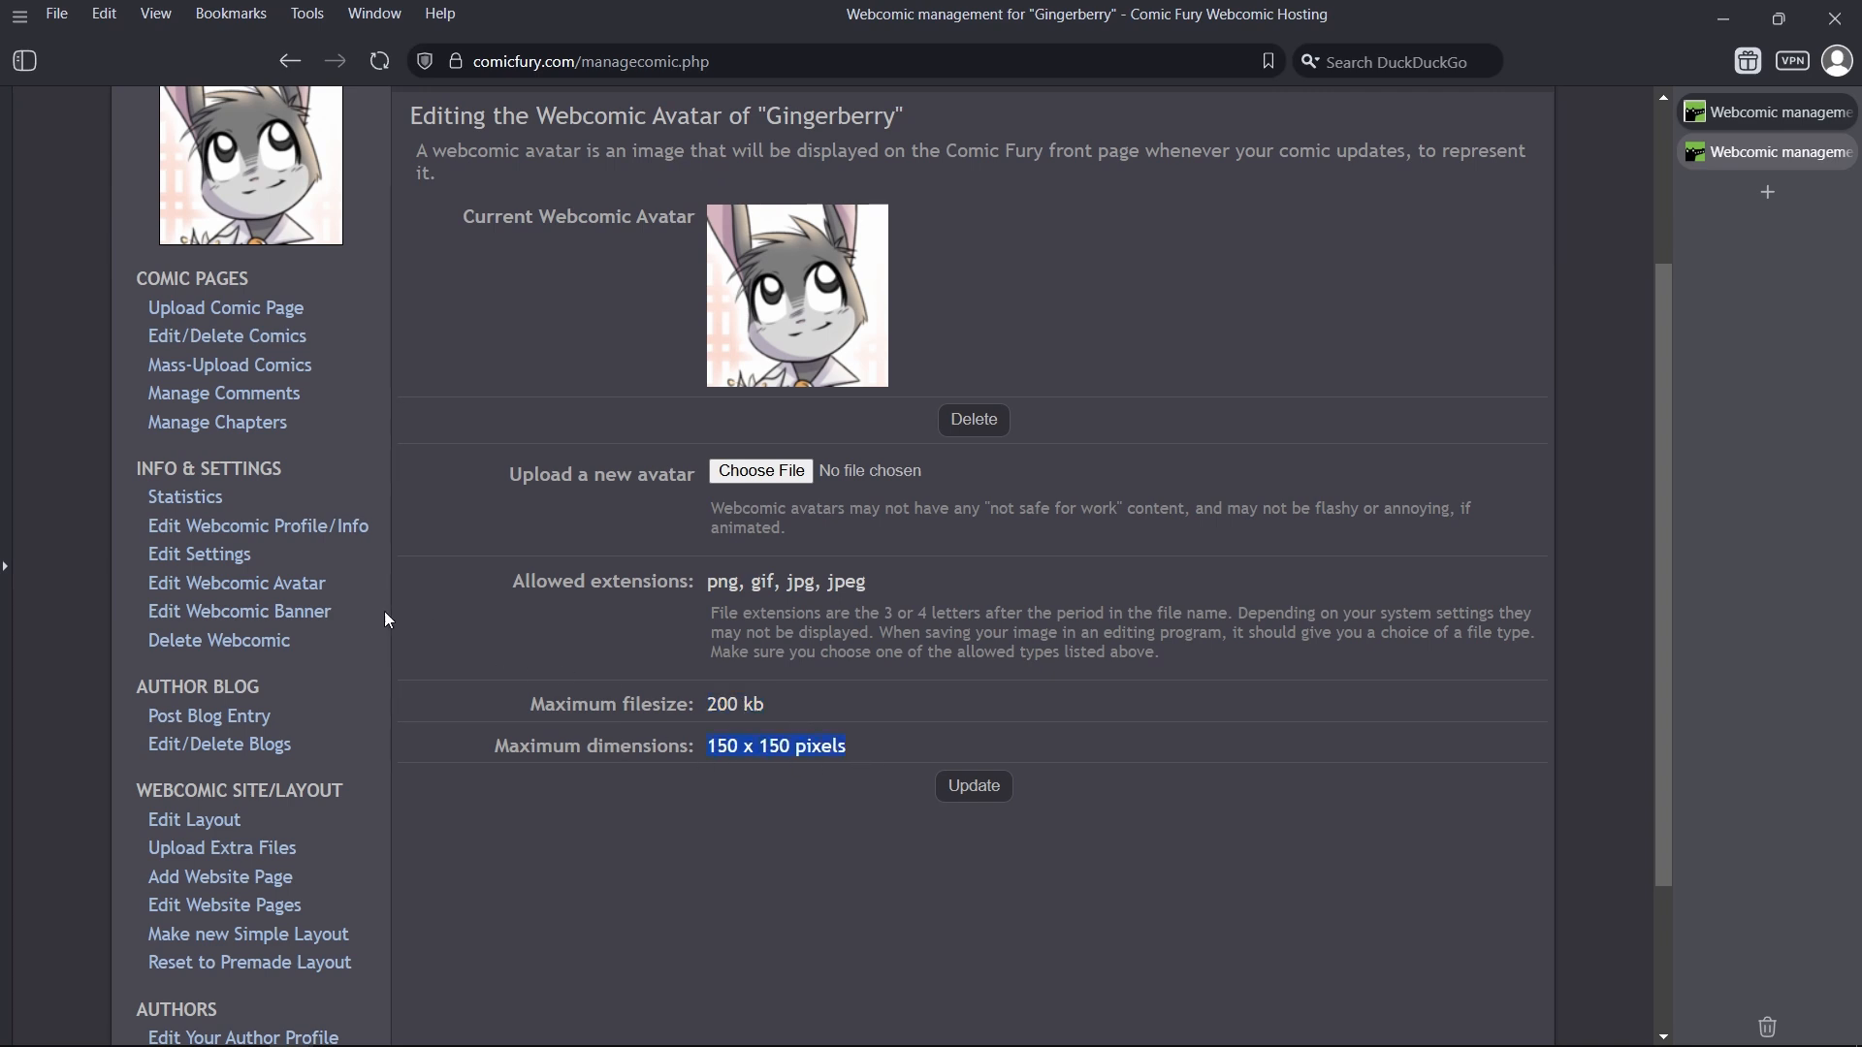
Step: Open the webcomic banner page and check the maximum dimensions for a banner image
{"action": "left_click", "coordinate": [291, 612]}
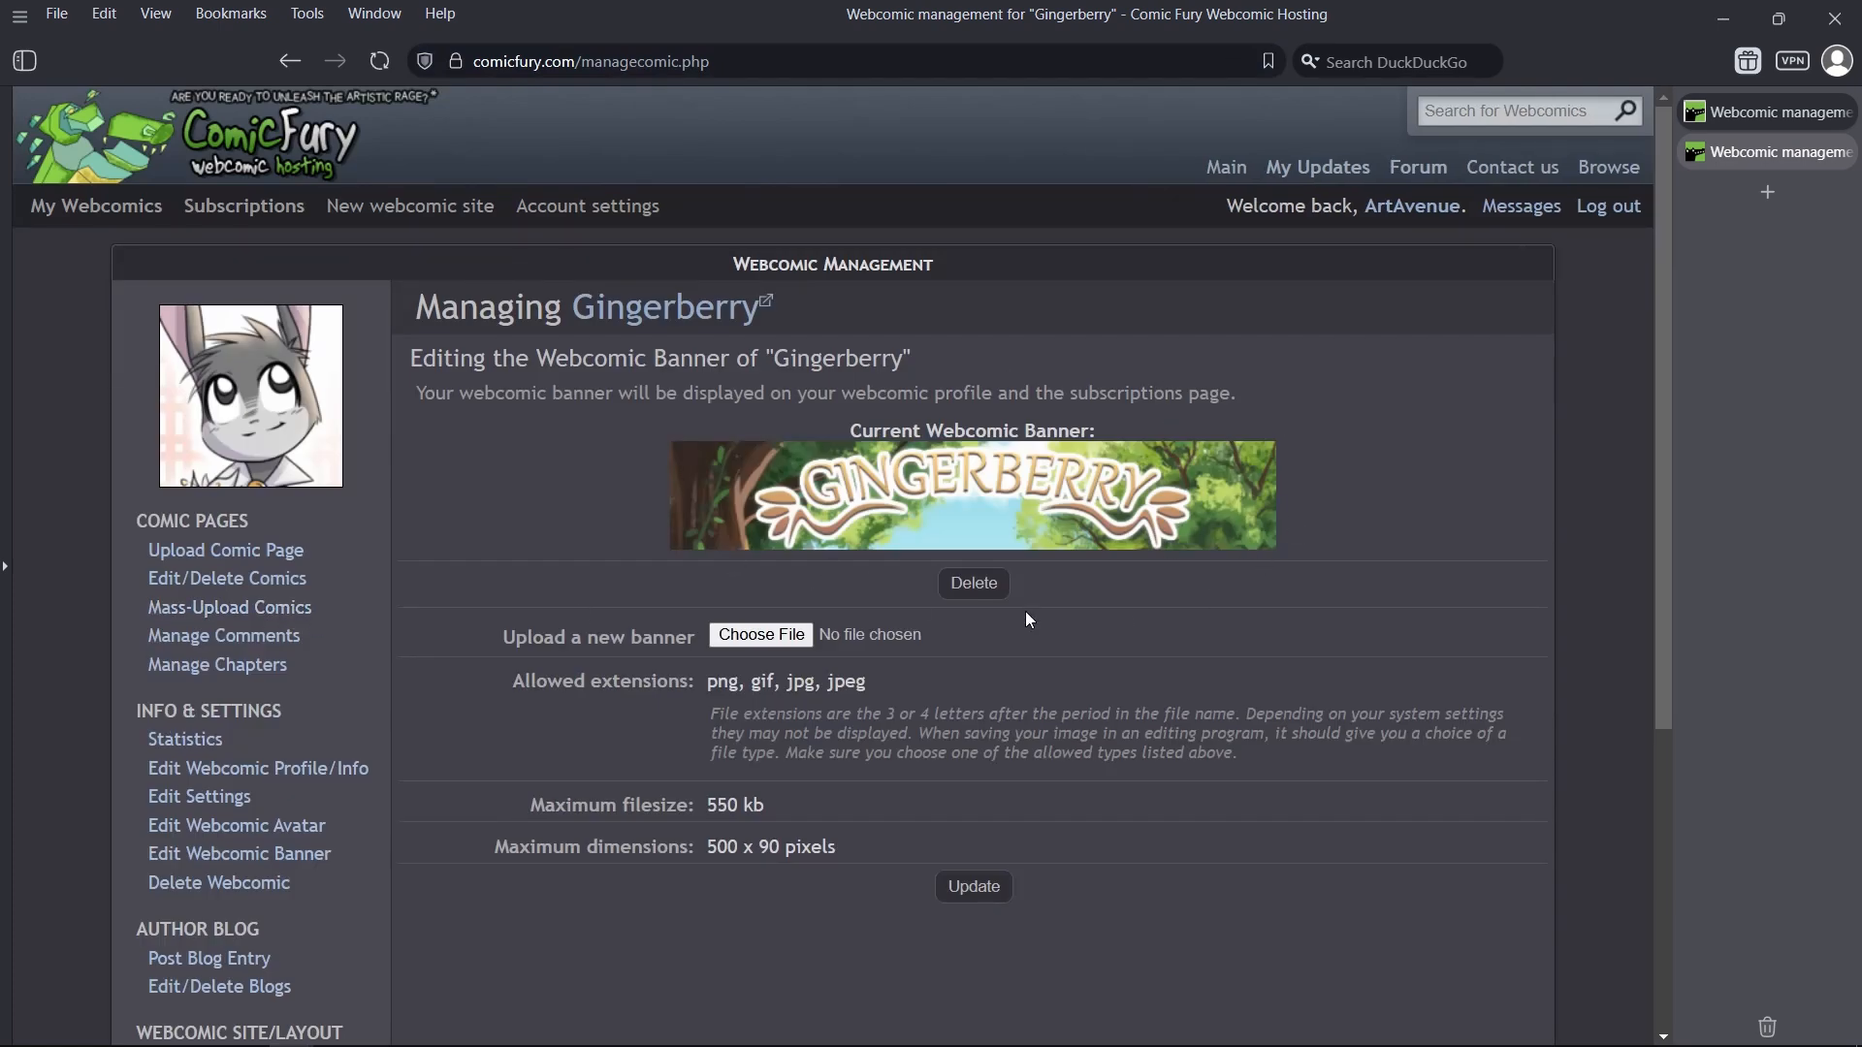
{"action": "scroll", "coordinate": [829, 633], "scroll_direction": "down", "scroll_amount": 1}
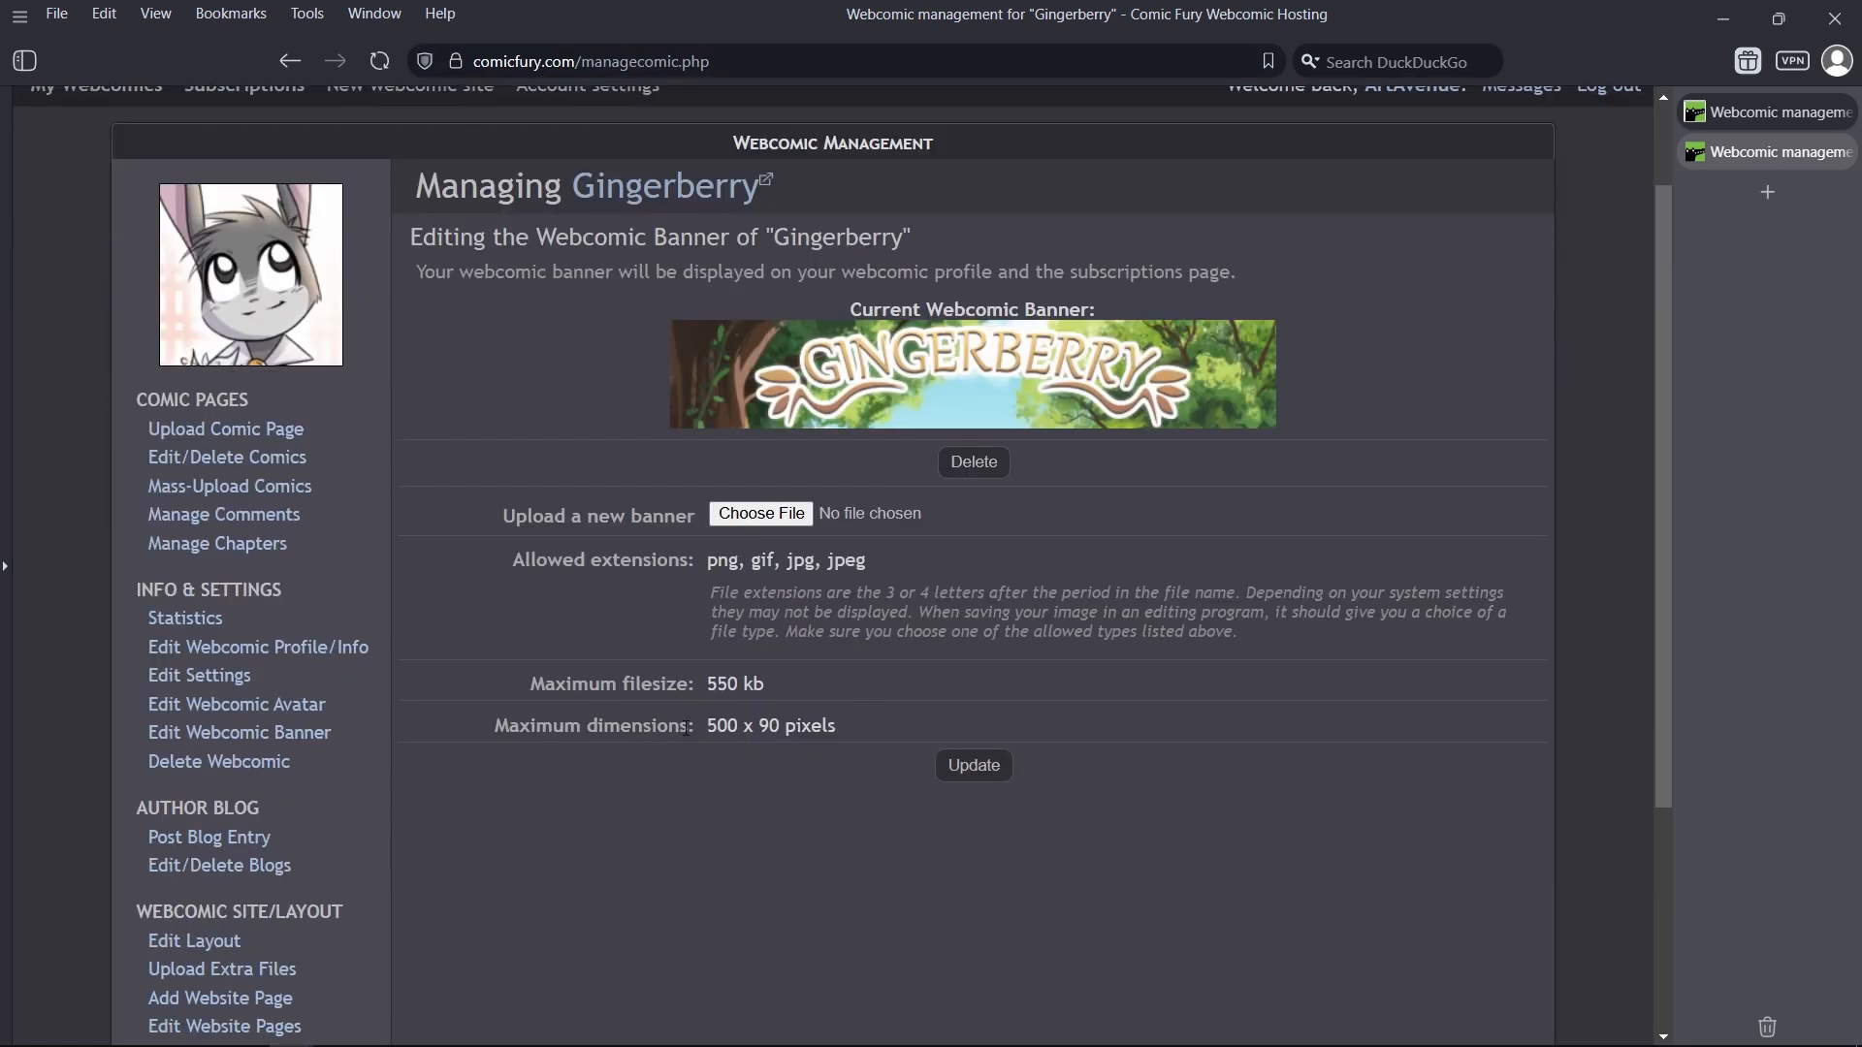
{"action": "left_click_drag", "start_coordinate": [686, 728], "coordinate": [830, 727]}
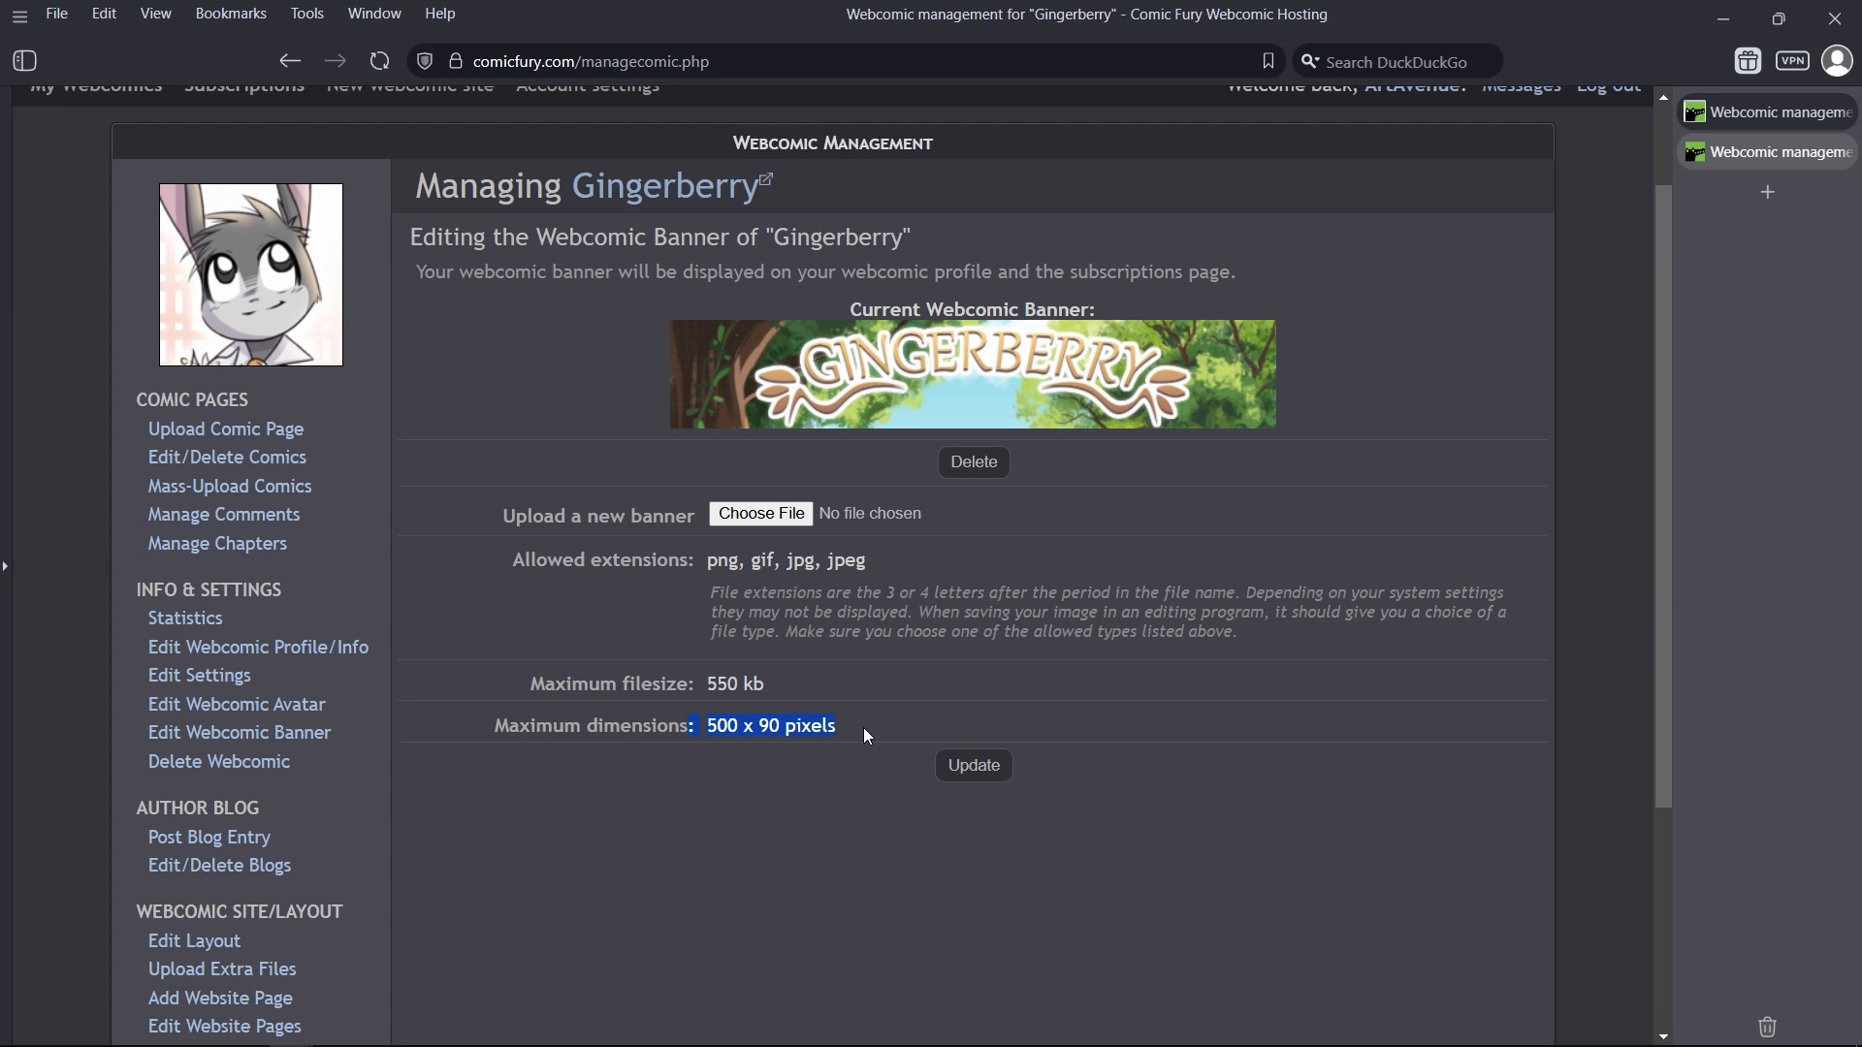
Step: Open the website layout editor and look through the Overall template code and the layout CSS
{"action": "scroll", "coordinate": [824, 712], "scroll_direction": "down", "scroll_amount": 2}
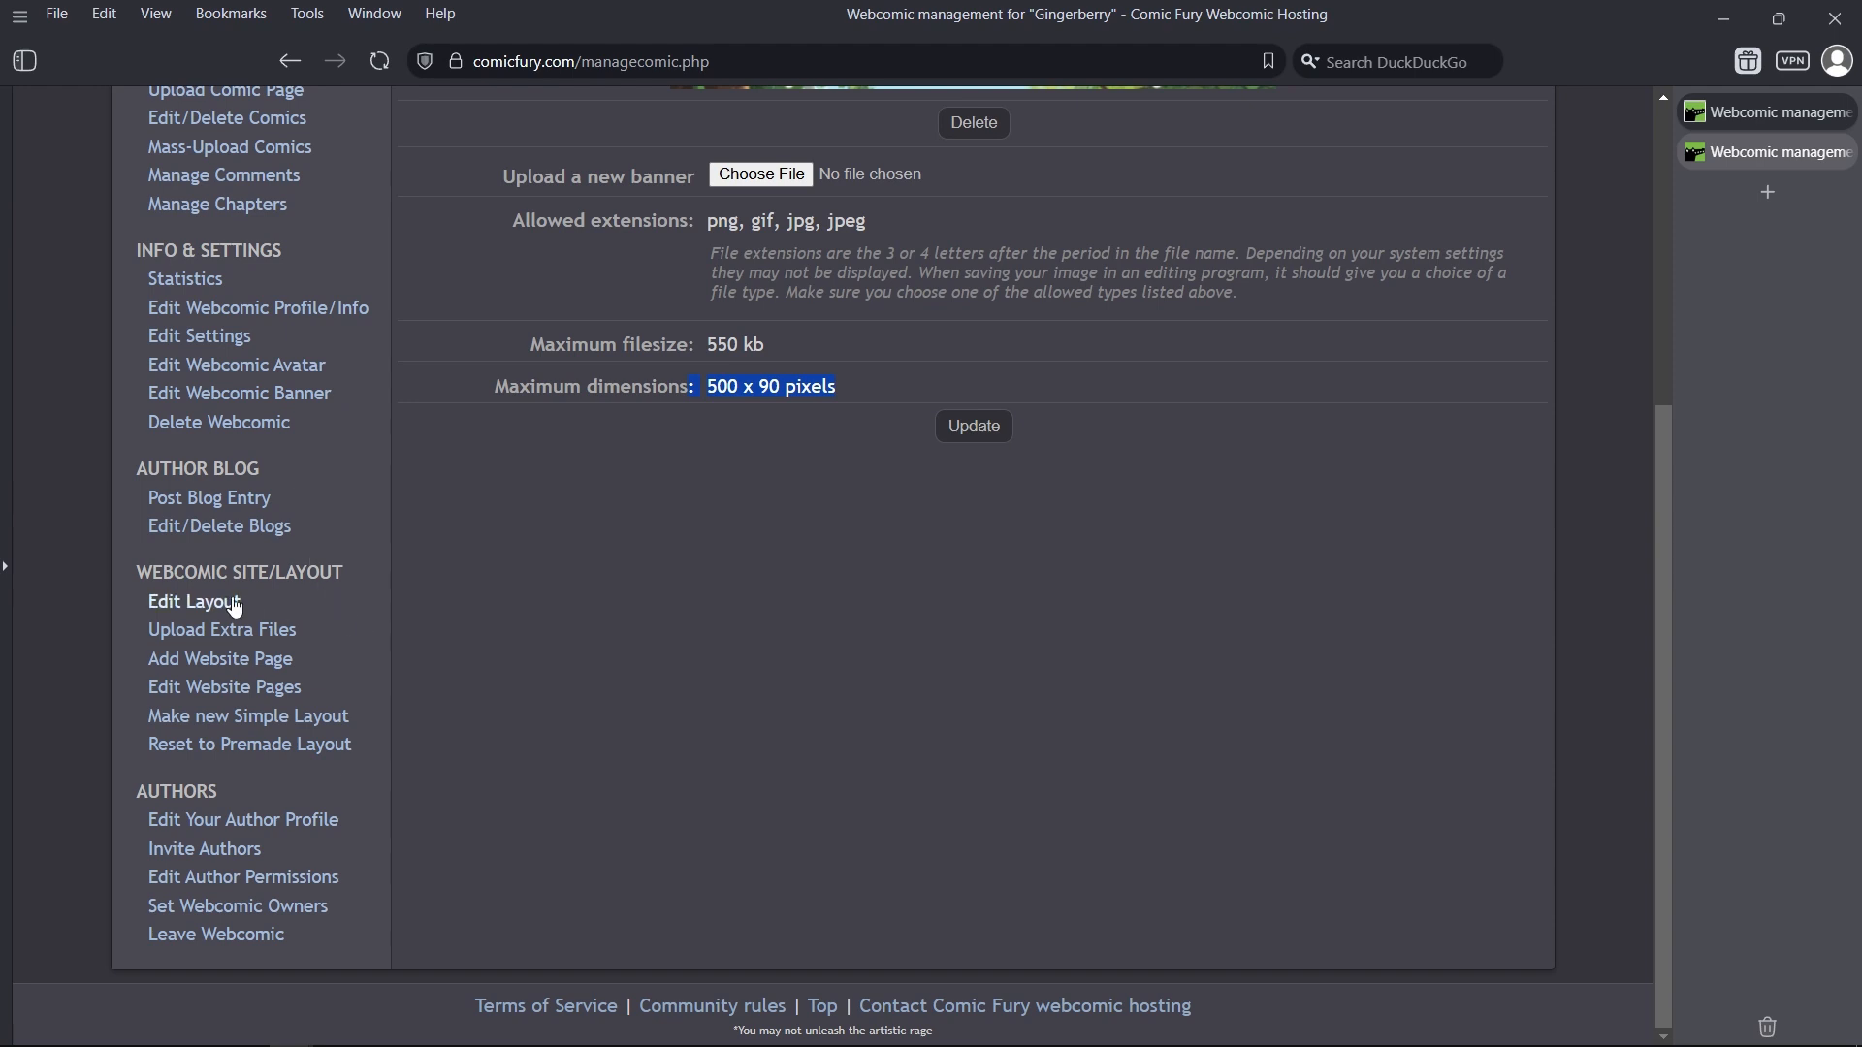
{"action": "left_click", "coordinate": [205, 609]}
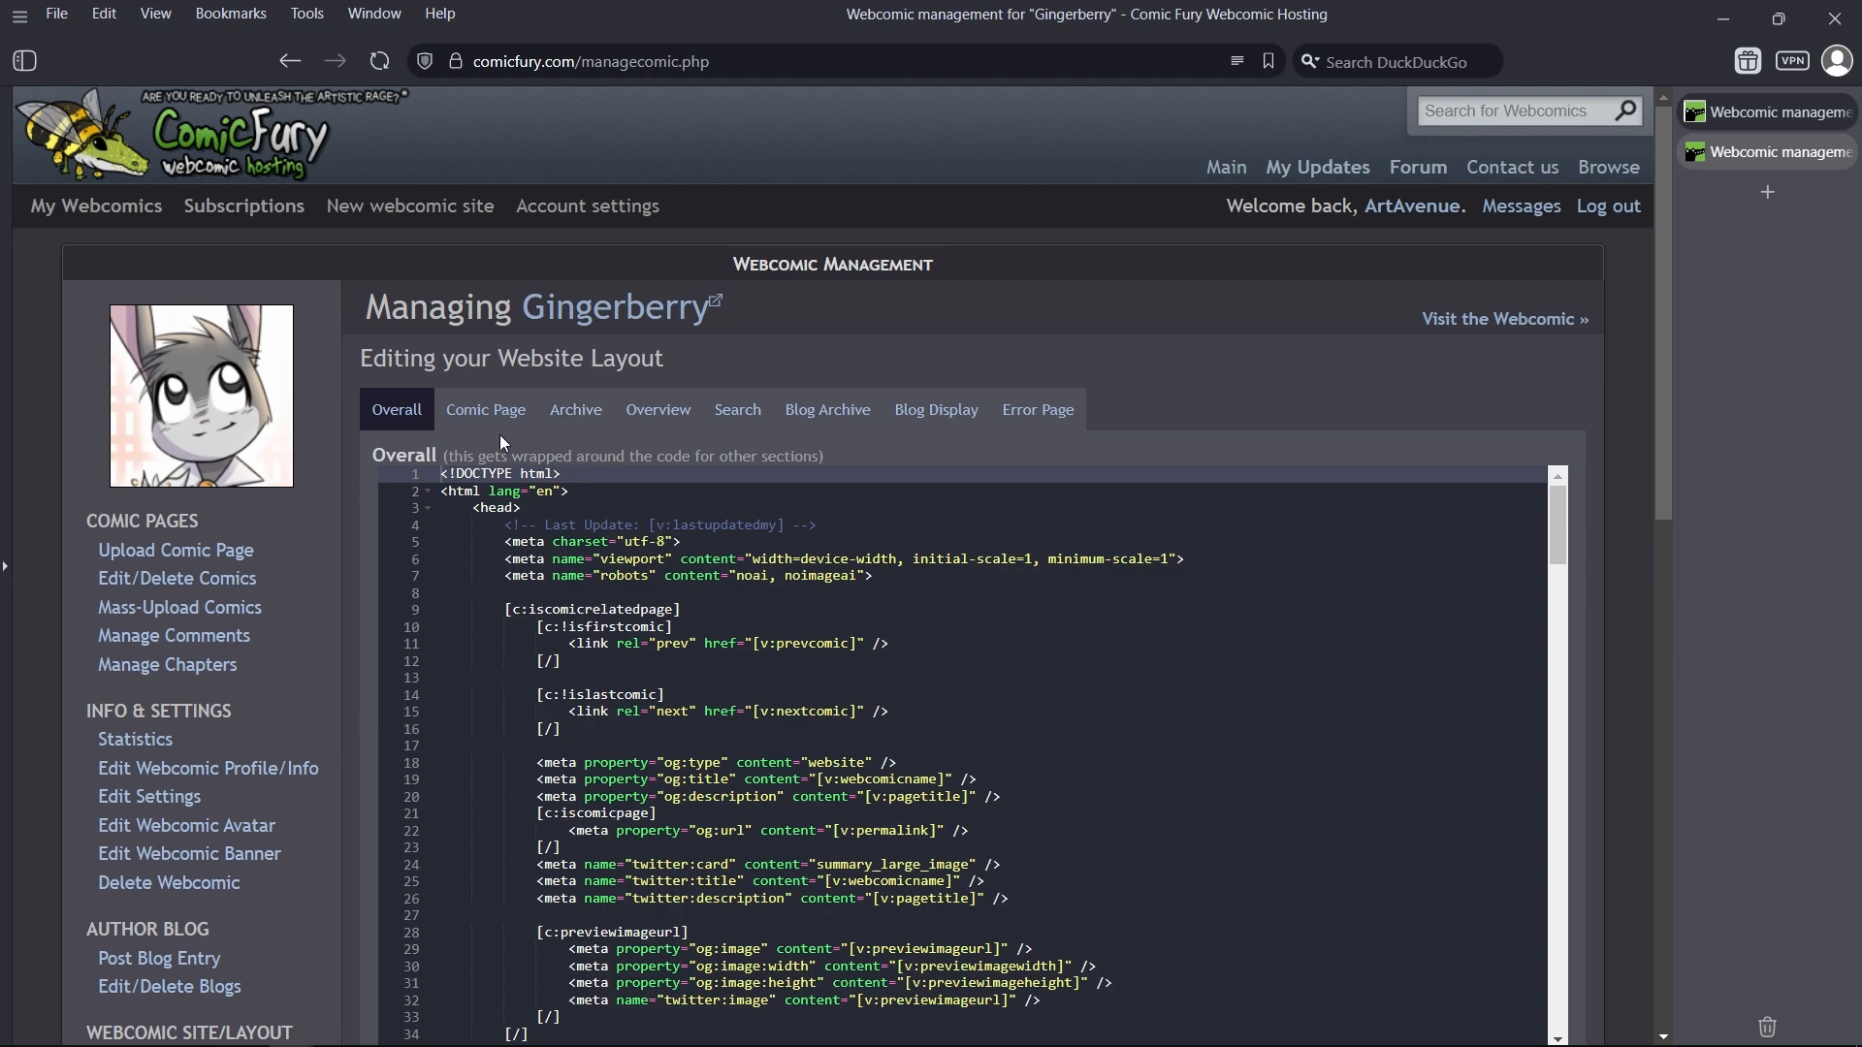
{"action": "scroll", "coordinate": [494, 435], "scroll_direction": "down", "scroll_amount": 5}
{"action": "scroll", "coordinate": [501, 441], "scroll_direction": "down", "scroll_amount": 15}
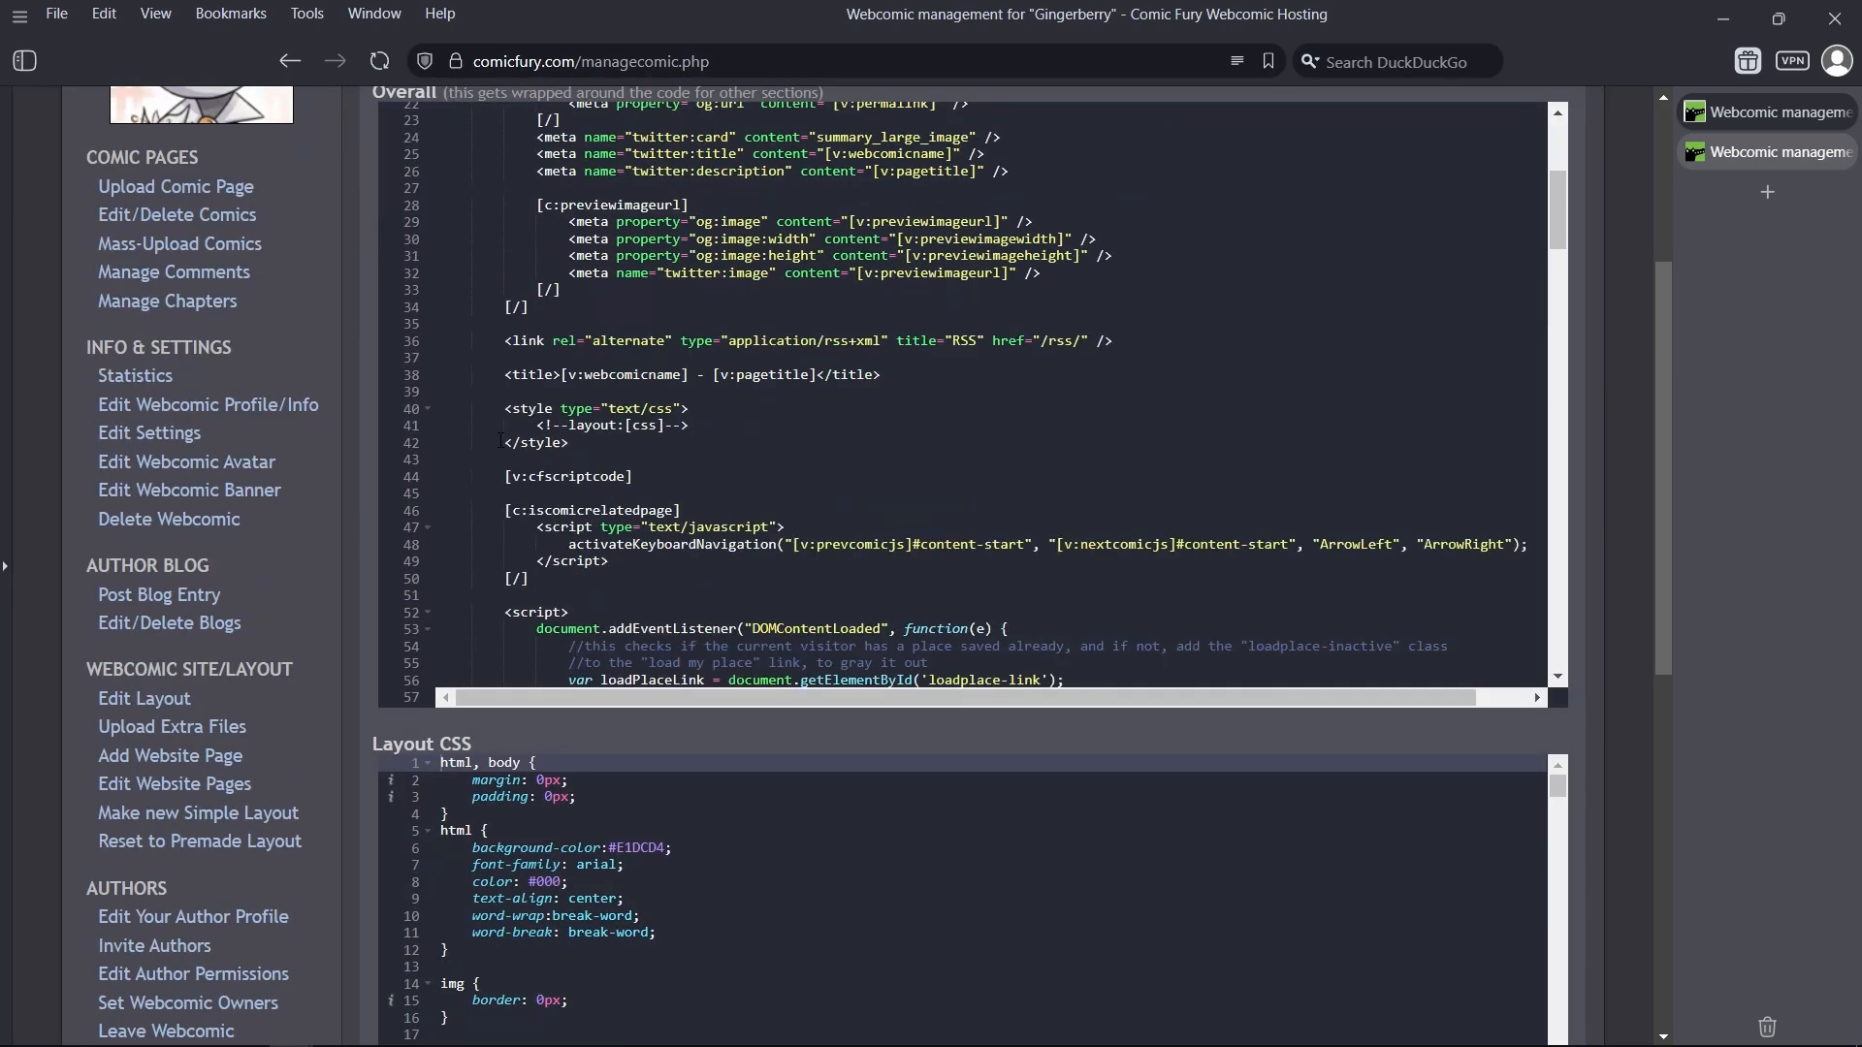
{"action": "scroll", "coordinate": [487, 459], "scroll_direction": "down", "scroll_amount": 17}
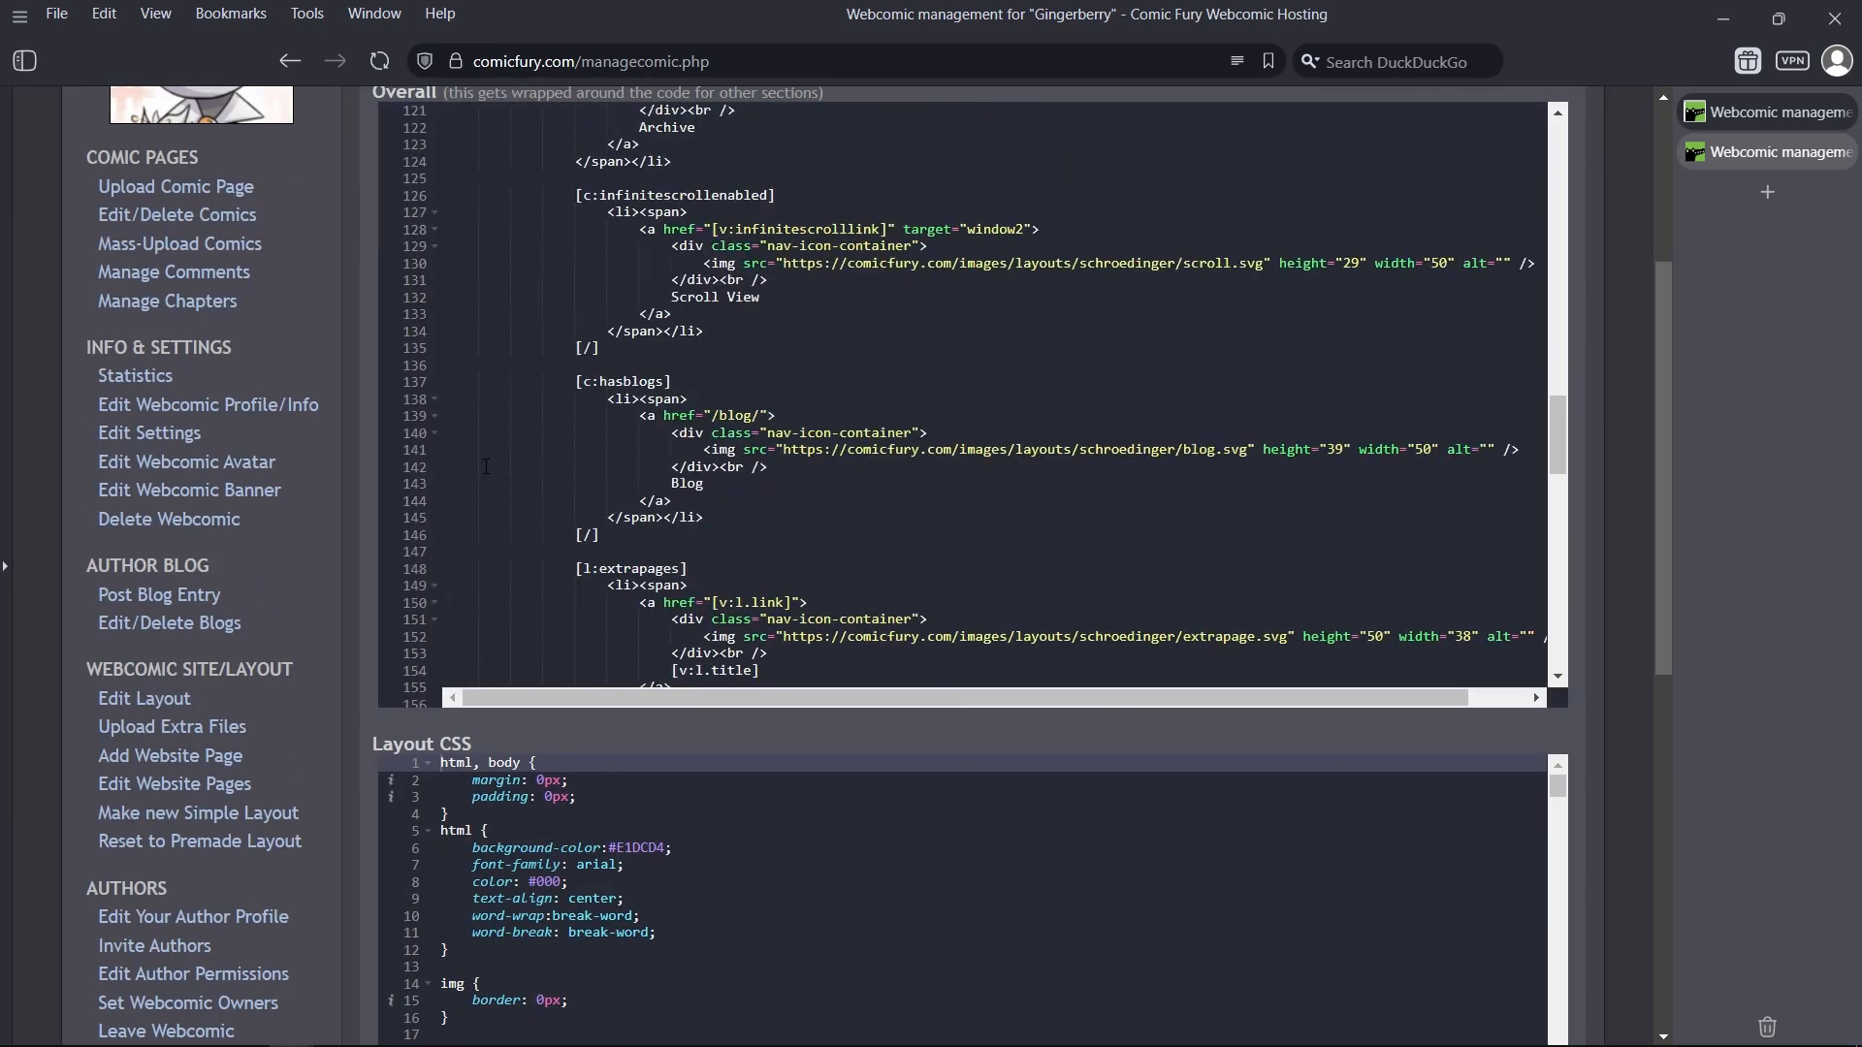
{"action": "scroll", "coordinate": [487, 479], "scroll_direction": "down", "scroll_amount": 5}
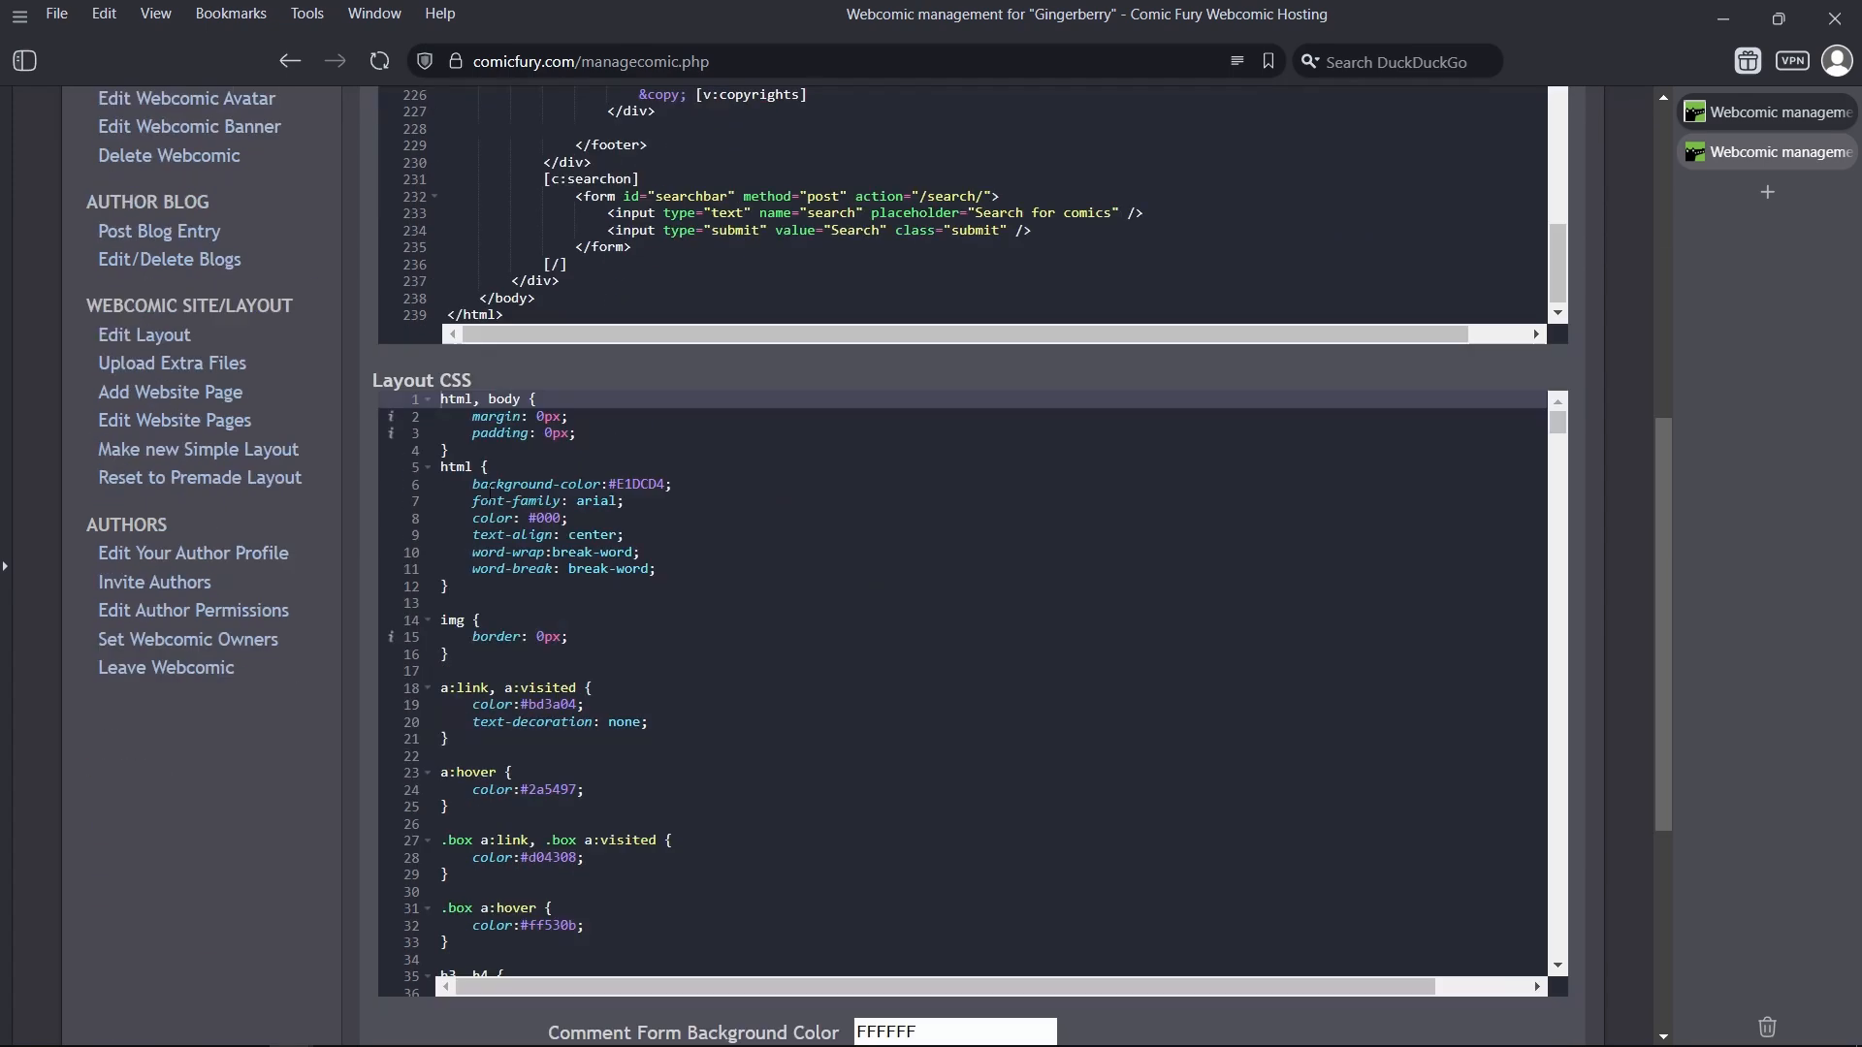
{"action": "scroll", "coordinate": [529, 606], "scroll_direction": "up", "scroll_amount": 5}
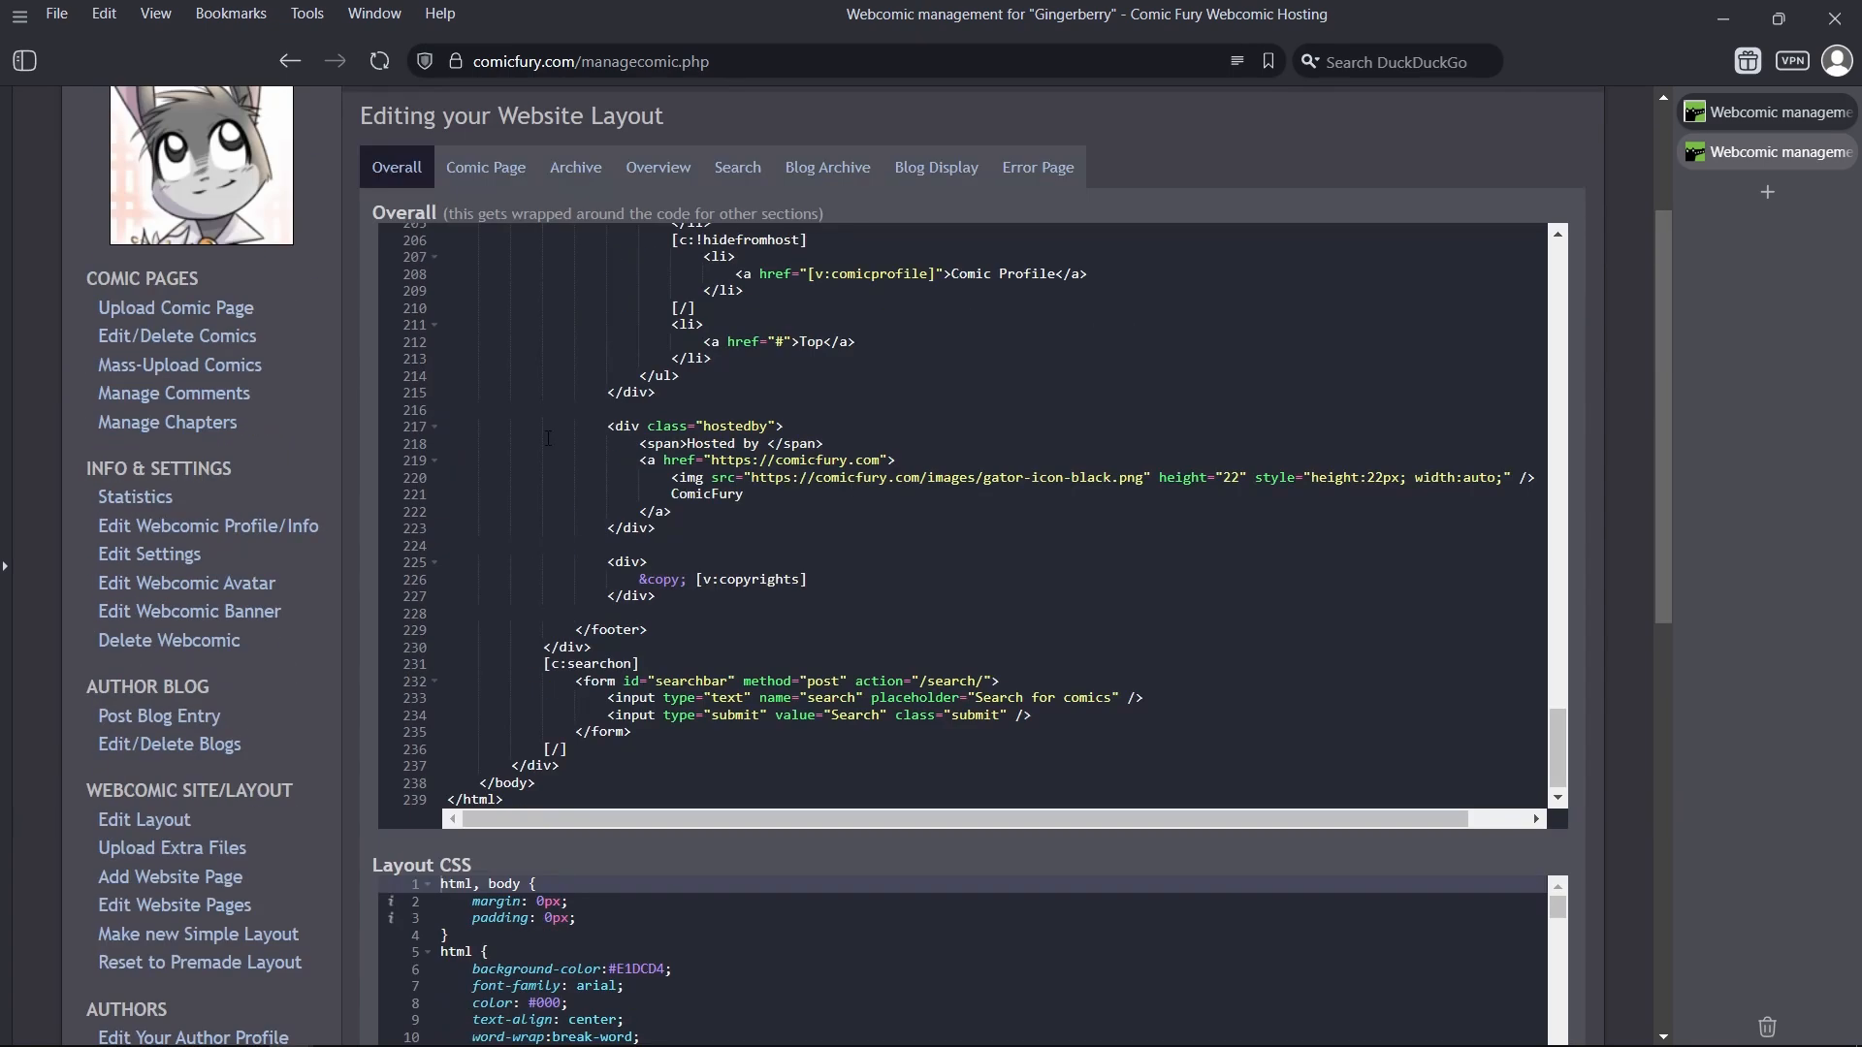
Step: View the Comic Page and Archive layout templates, and look through the code of the Overview template
{"action": "left_click", "coordinate": [486, 185]}
{"action": "left_click", "coordinate": [574, 184]}
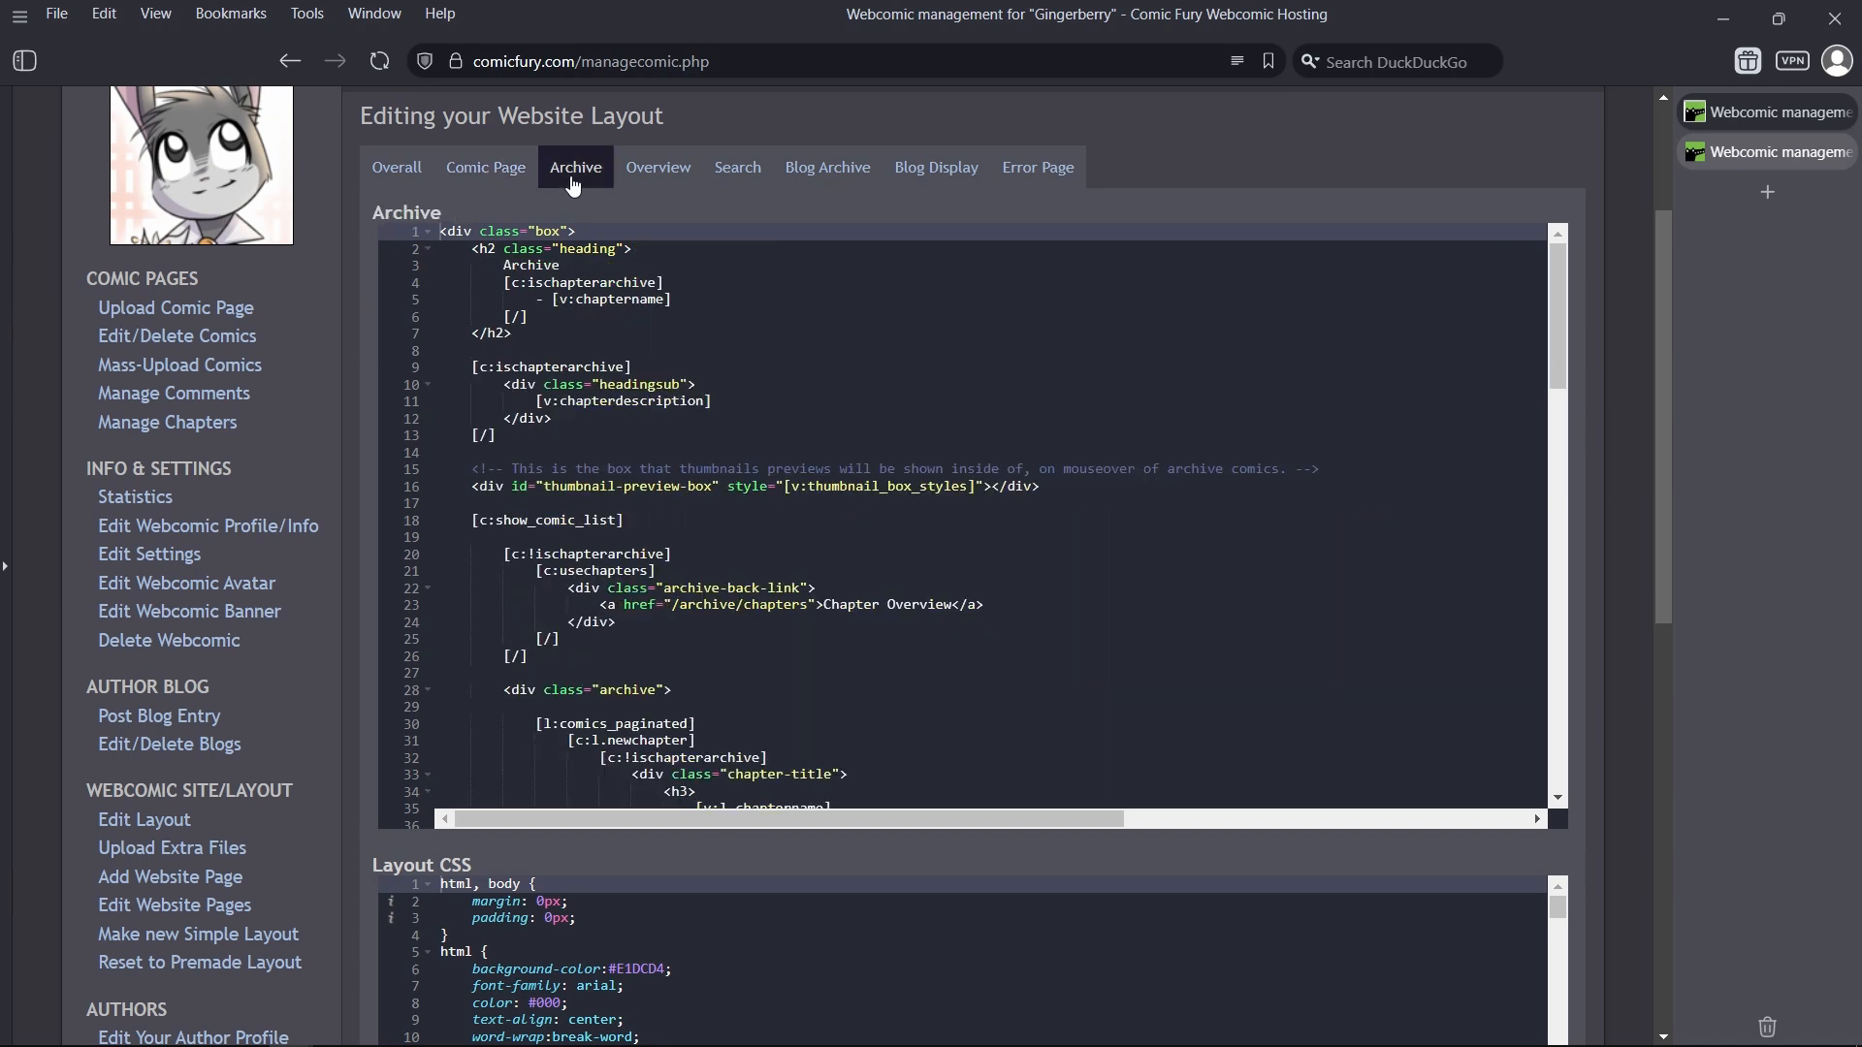
{"action": "left_click", "coordinate": [641, 194]}
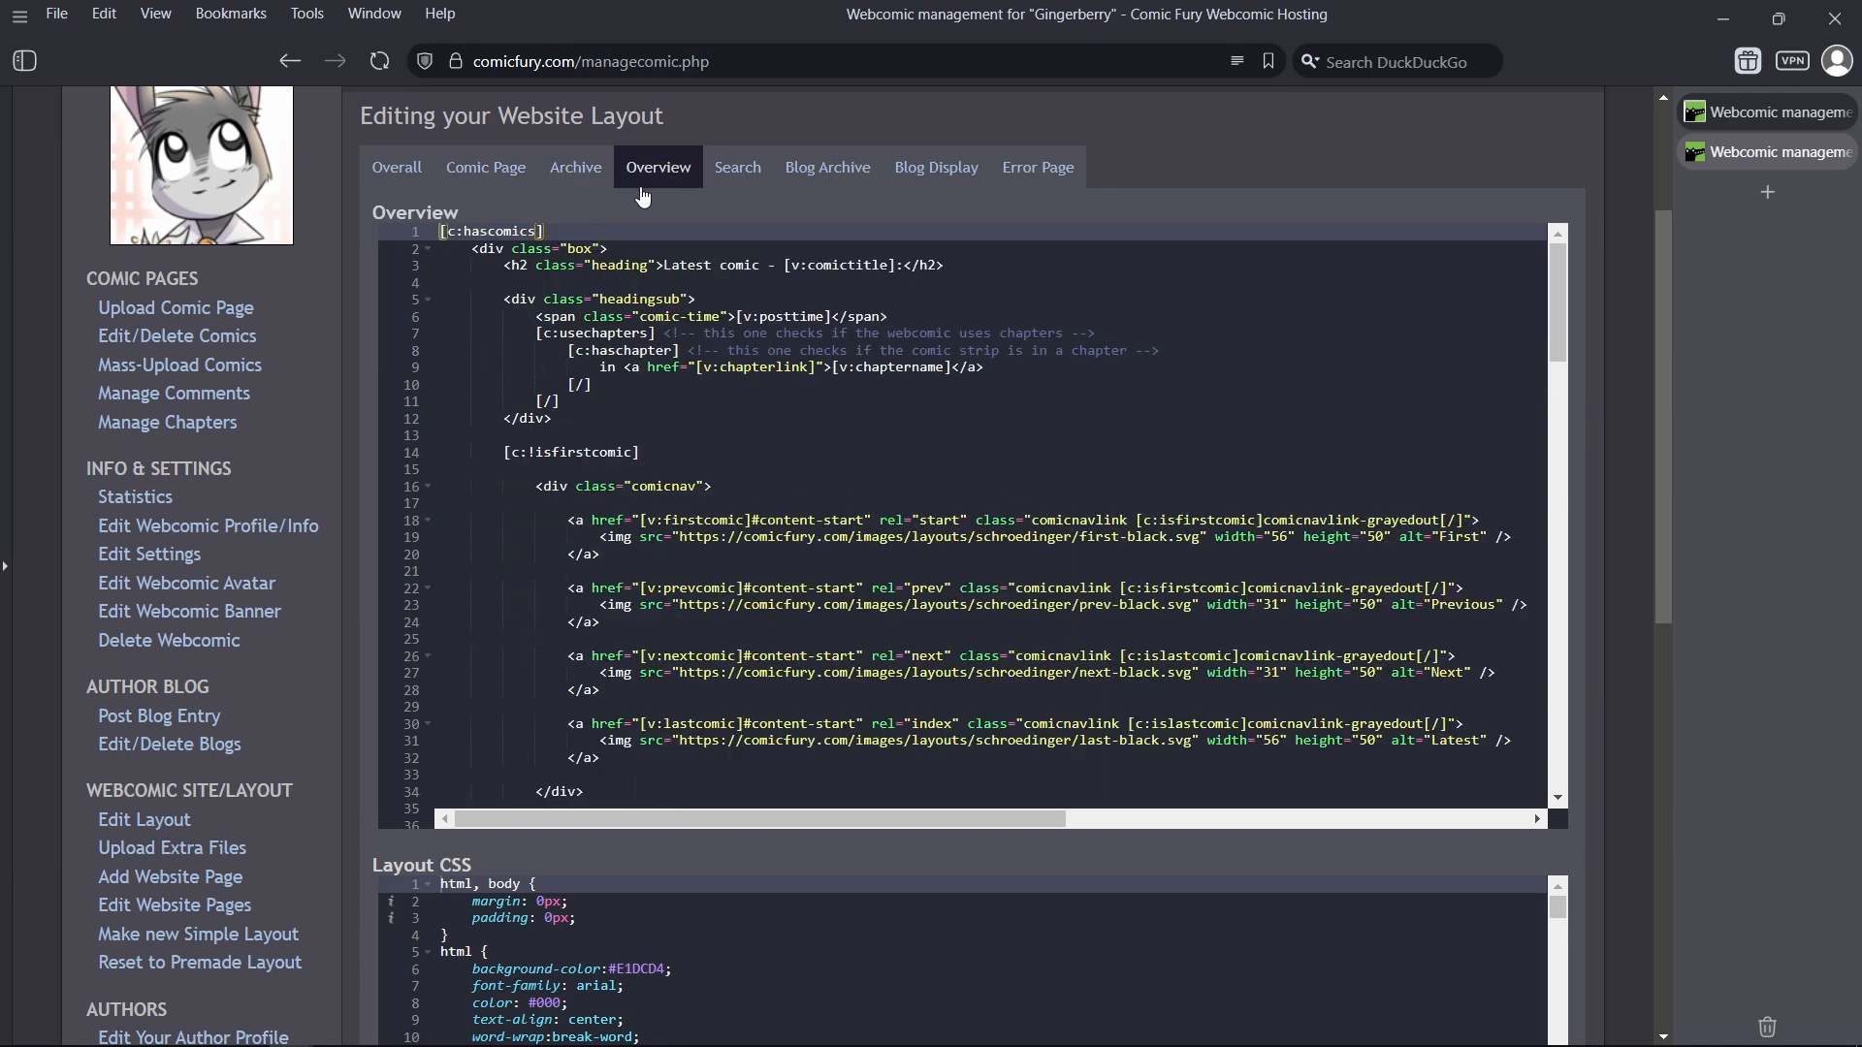
{"action": "scroll", "coordinate": [703, 298], "scroll_direction": "down", "scroll_amount": 20}
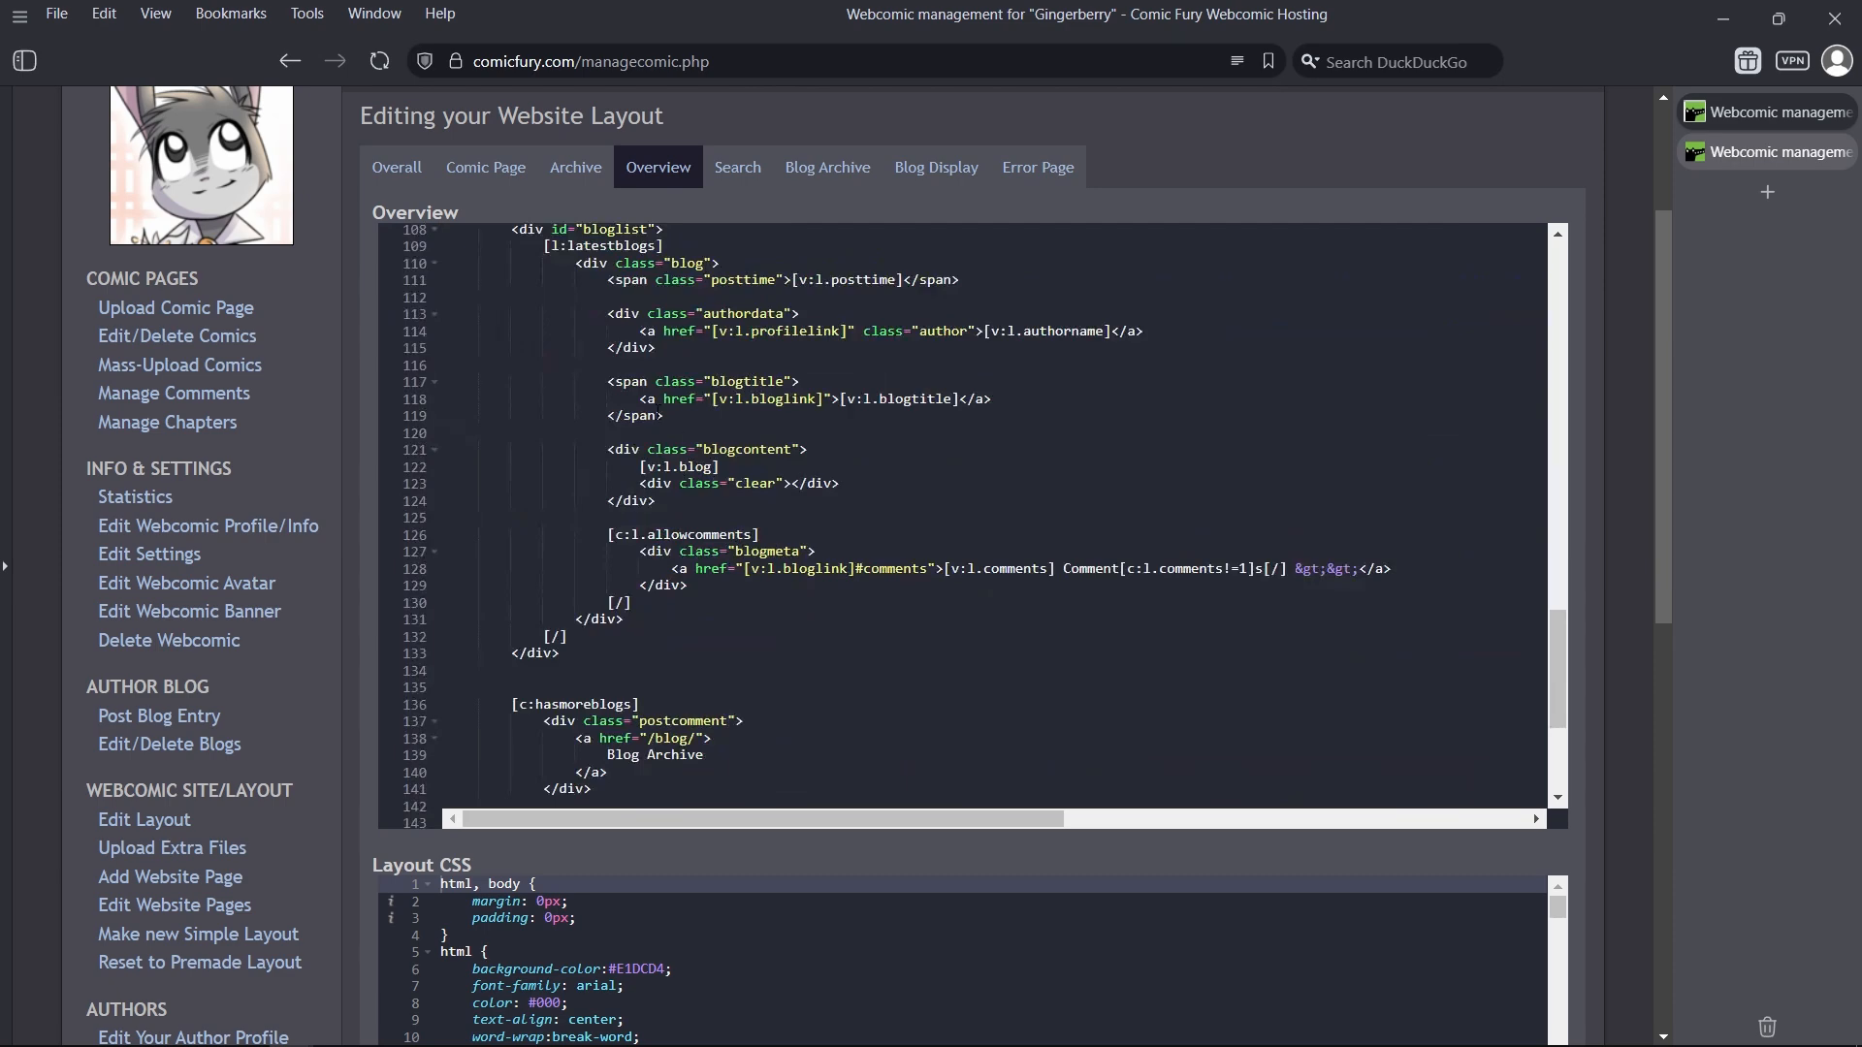
{"action": "scroll", "coordinate": [657, 434], "scroll_direction": "down", "scroll_amount": 1}
{"action": "scroll", "coordinate": [1000, 397], "scroll_direction": "up", "scroll_amount": 20}
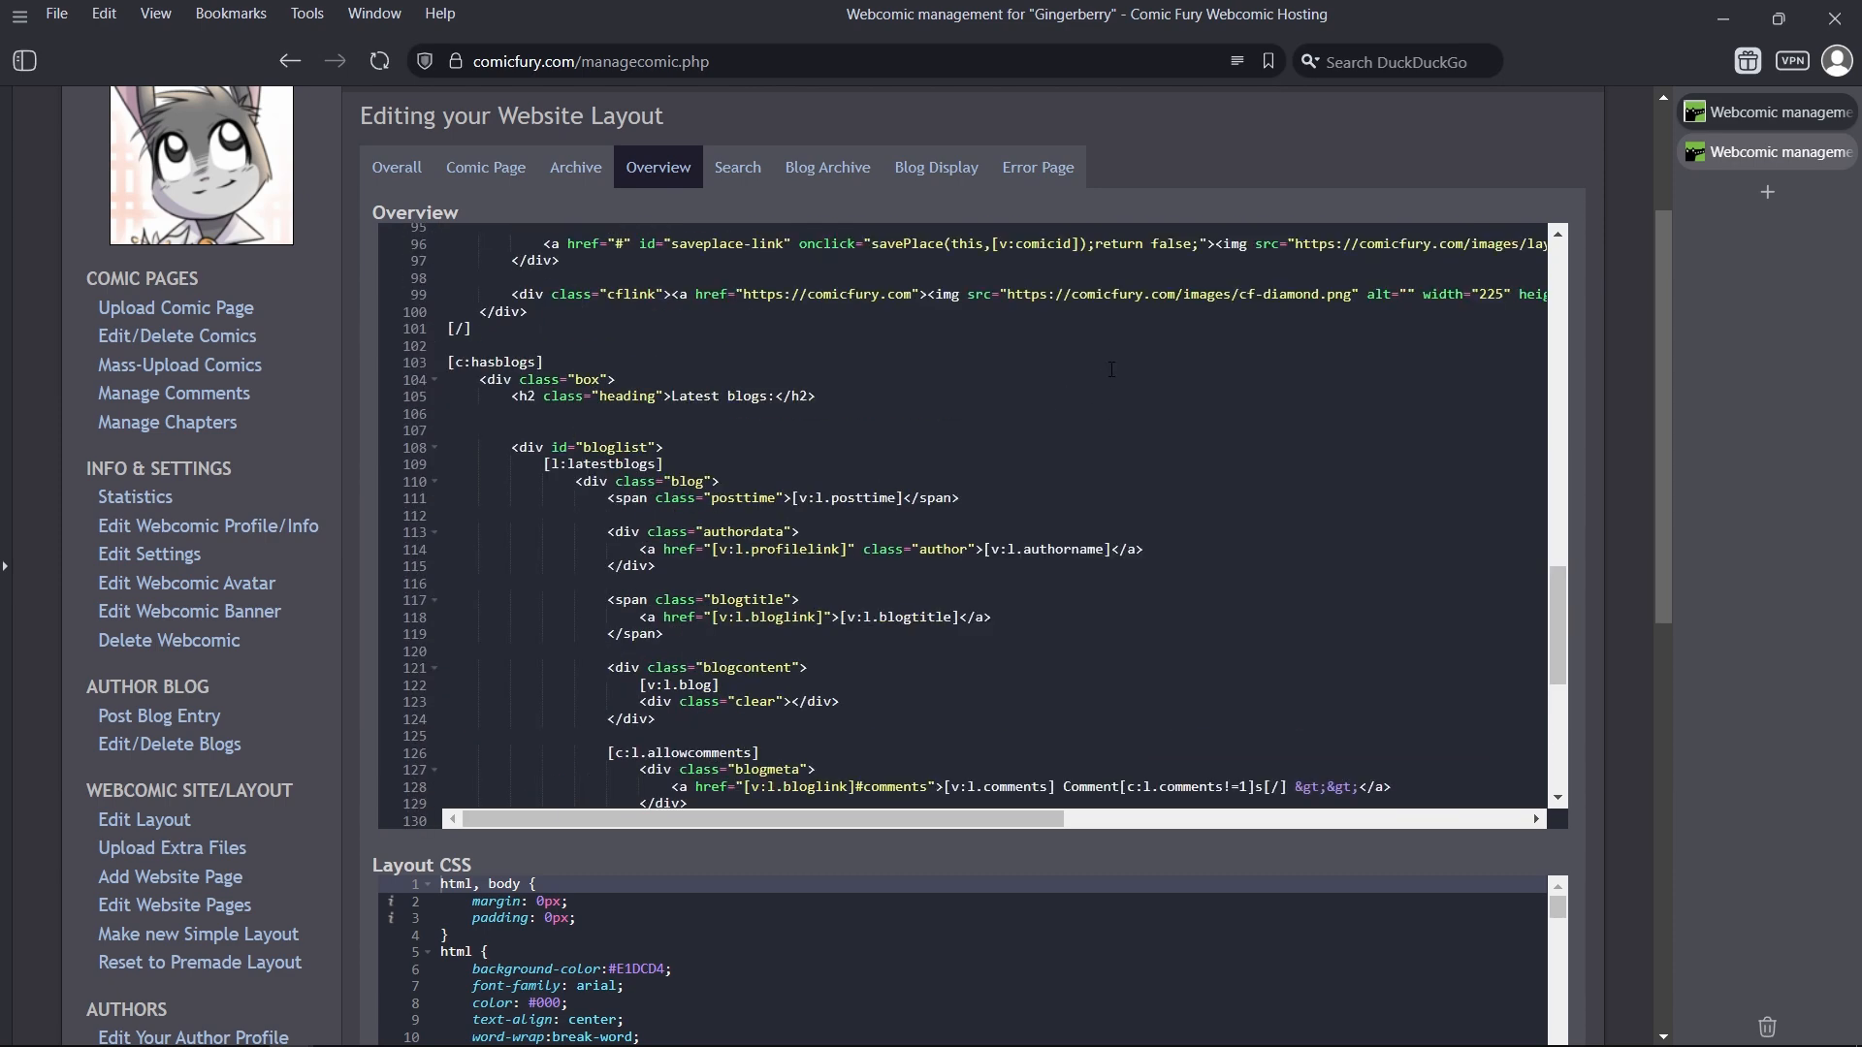
{"action": "scroll", "coordinate": [1010, 424], "scroll_direction": "up", "scroll_amount": 5}
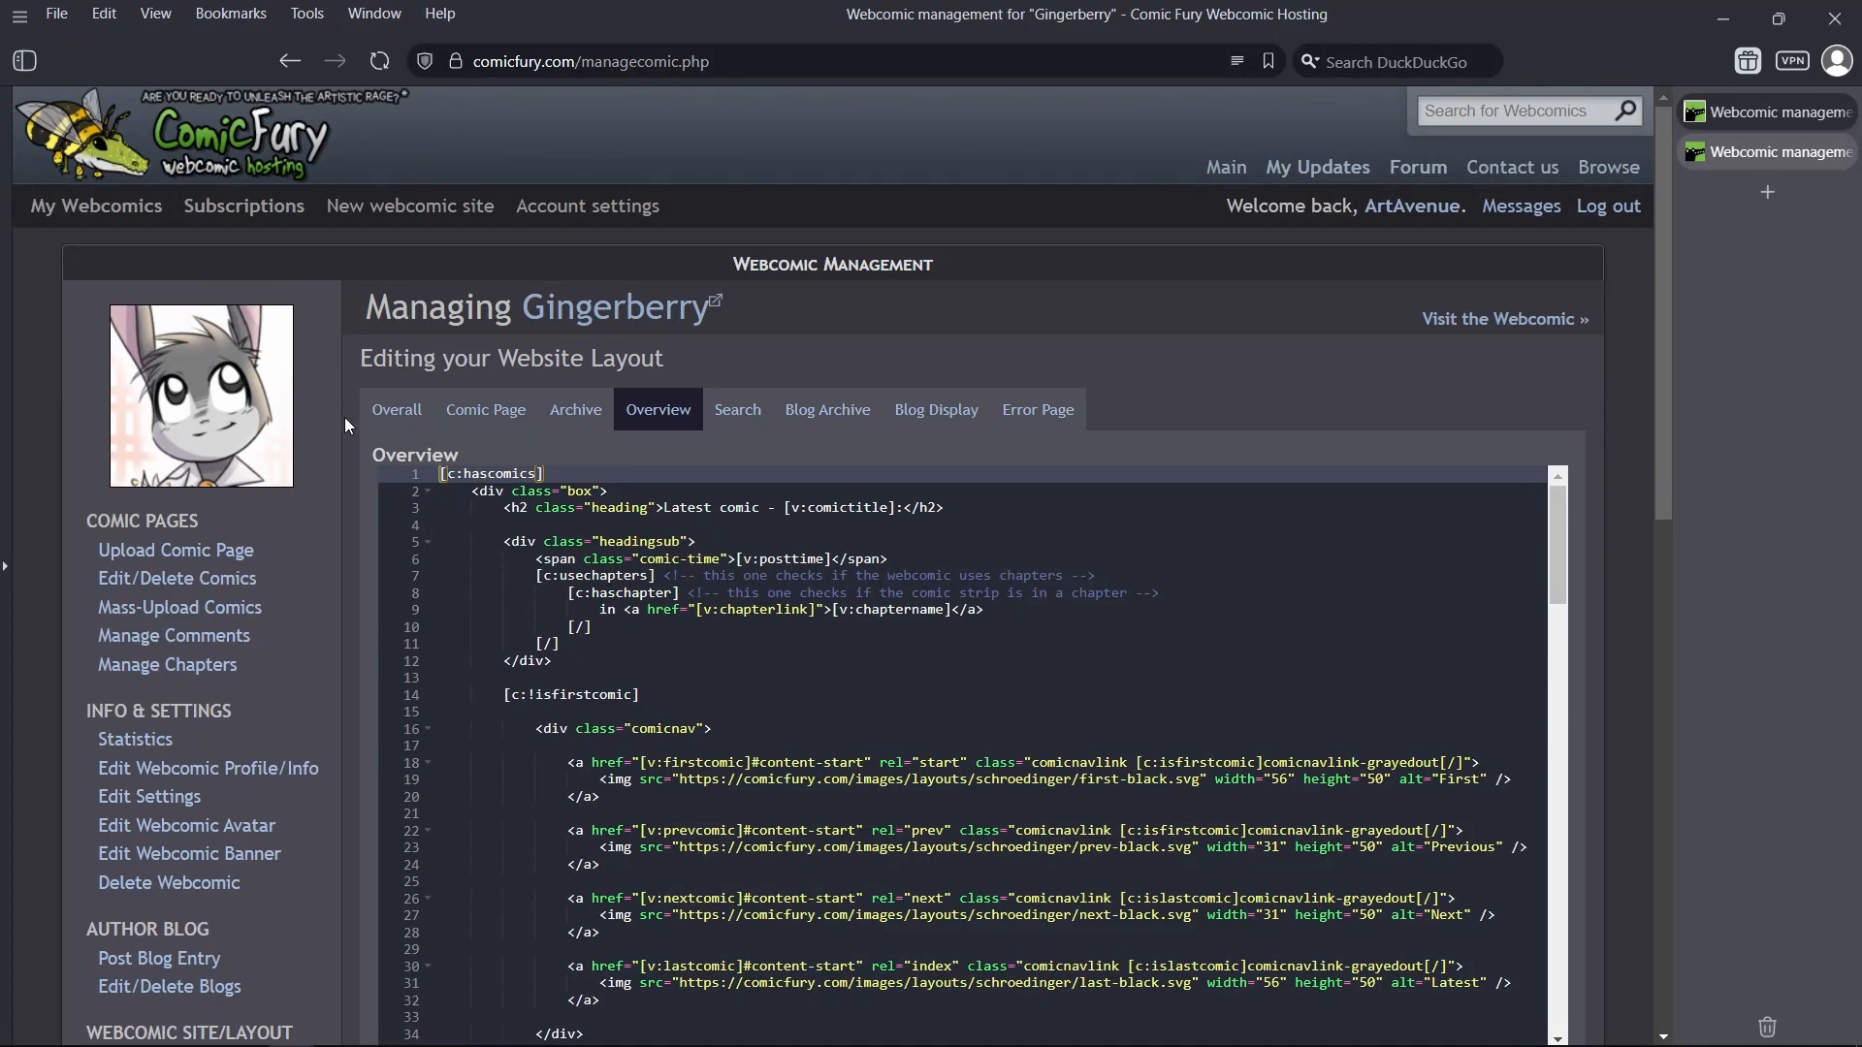
Step: Examine the Overview template code for the comic dropdown, navigation links, comments and latest blogs
{"action": "scroll", "coordinate": [347, 416], "scroll_direction": "down", "scroll_amount": 1}
{"action": "scroll", "coordinate": [347, 416], "scroll_direction": "up", "scroll_amount": 1}
{"action": "scroll", "coordinate": [1127, 382], "scroll_direction": "down", "scroll_amount": 2}
{"action": "scroll", "coordinate": [961, 580], "scroll_direction": "up", "scroll_amount": 2}
{"action": "scroll", "coordinate": [861, 490], "scroll_direction": "down", "scroll_amount": 12}
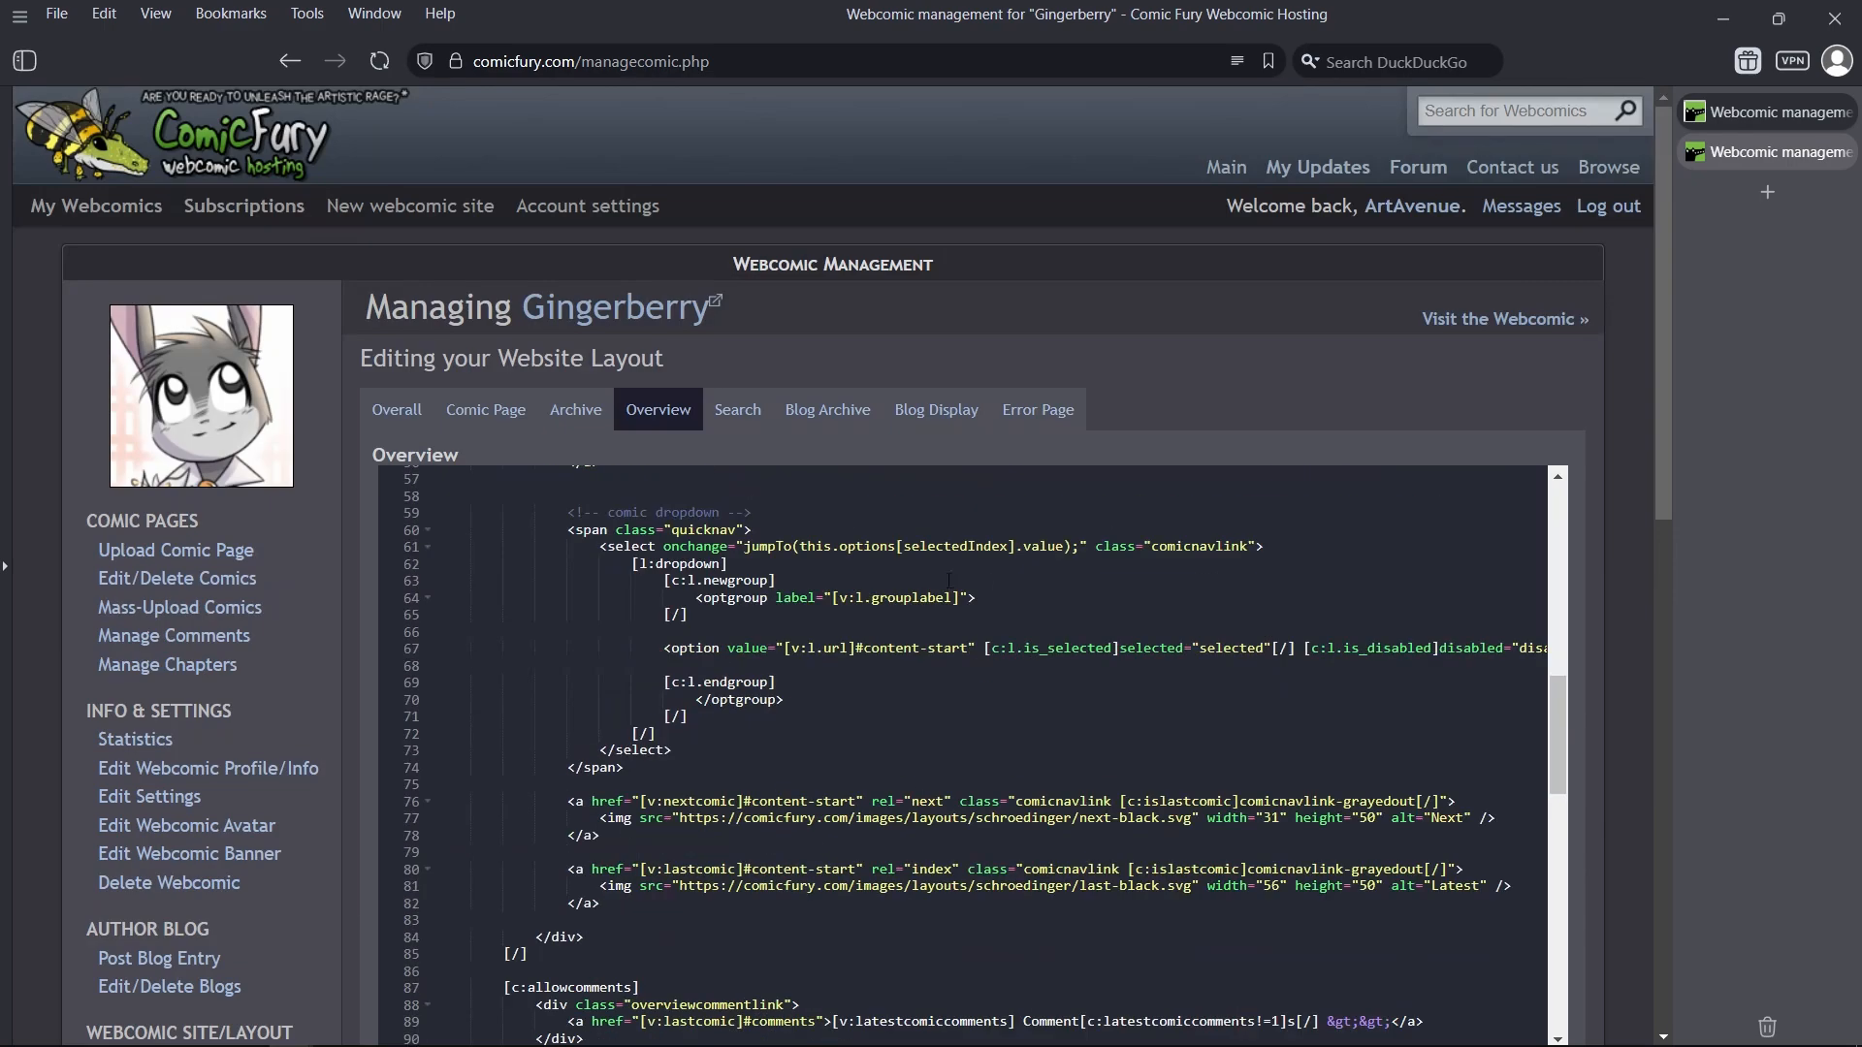
{"action": "scroll", "coordinate": [1245, 550], "scroll_direction": "down", "scroll_amount": 4}
{"action": "scroll", "coordinate": [1626, 443], "scroll_direction": "up", "scroll_amount": 4}
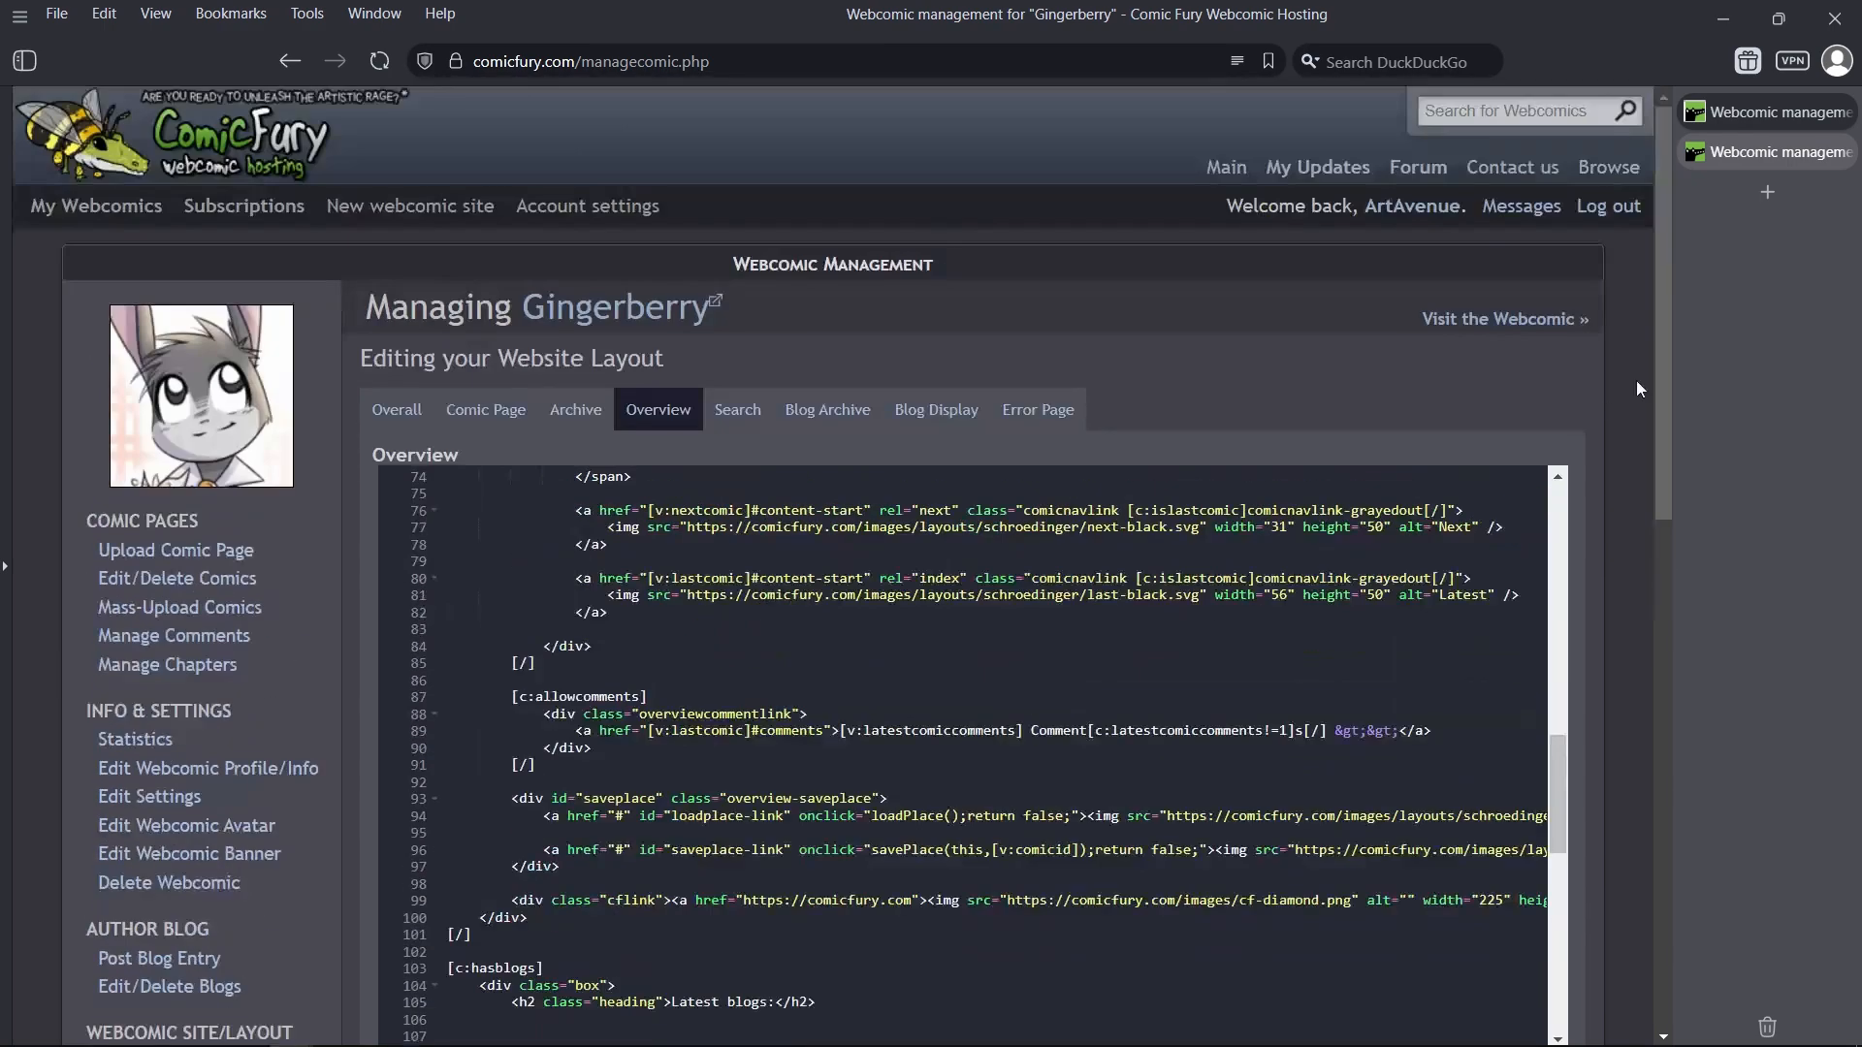
{"action": "scroll", "coordinate": [334, 402], "scroll_direction": "down", "scroll_amount": 6}
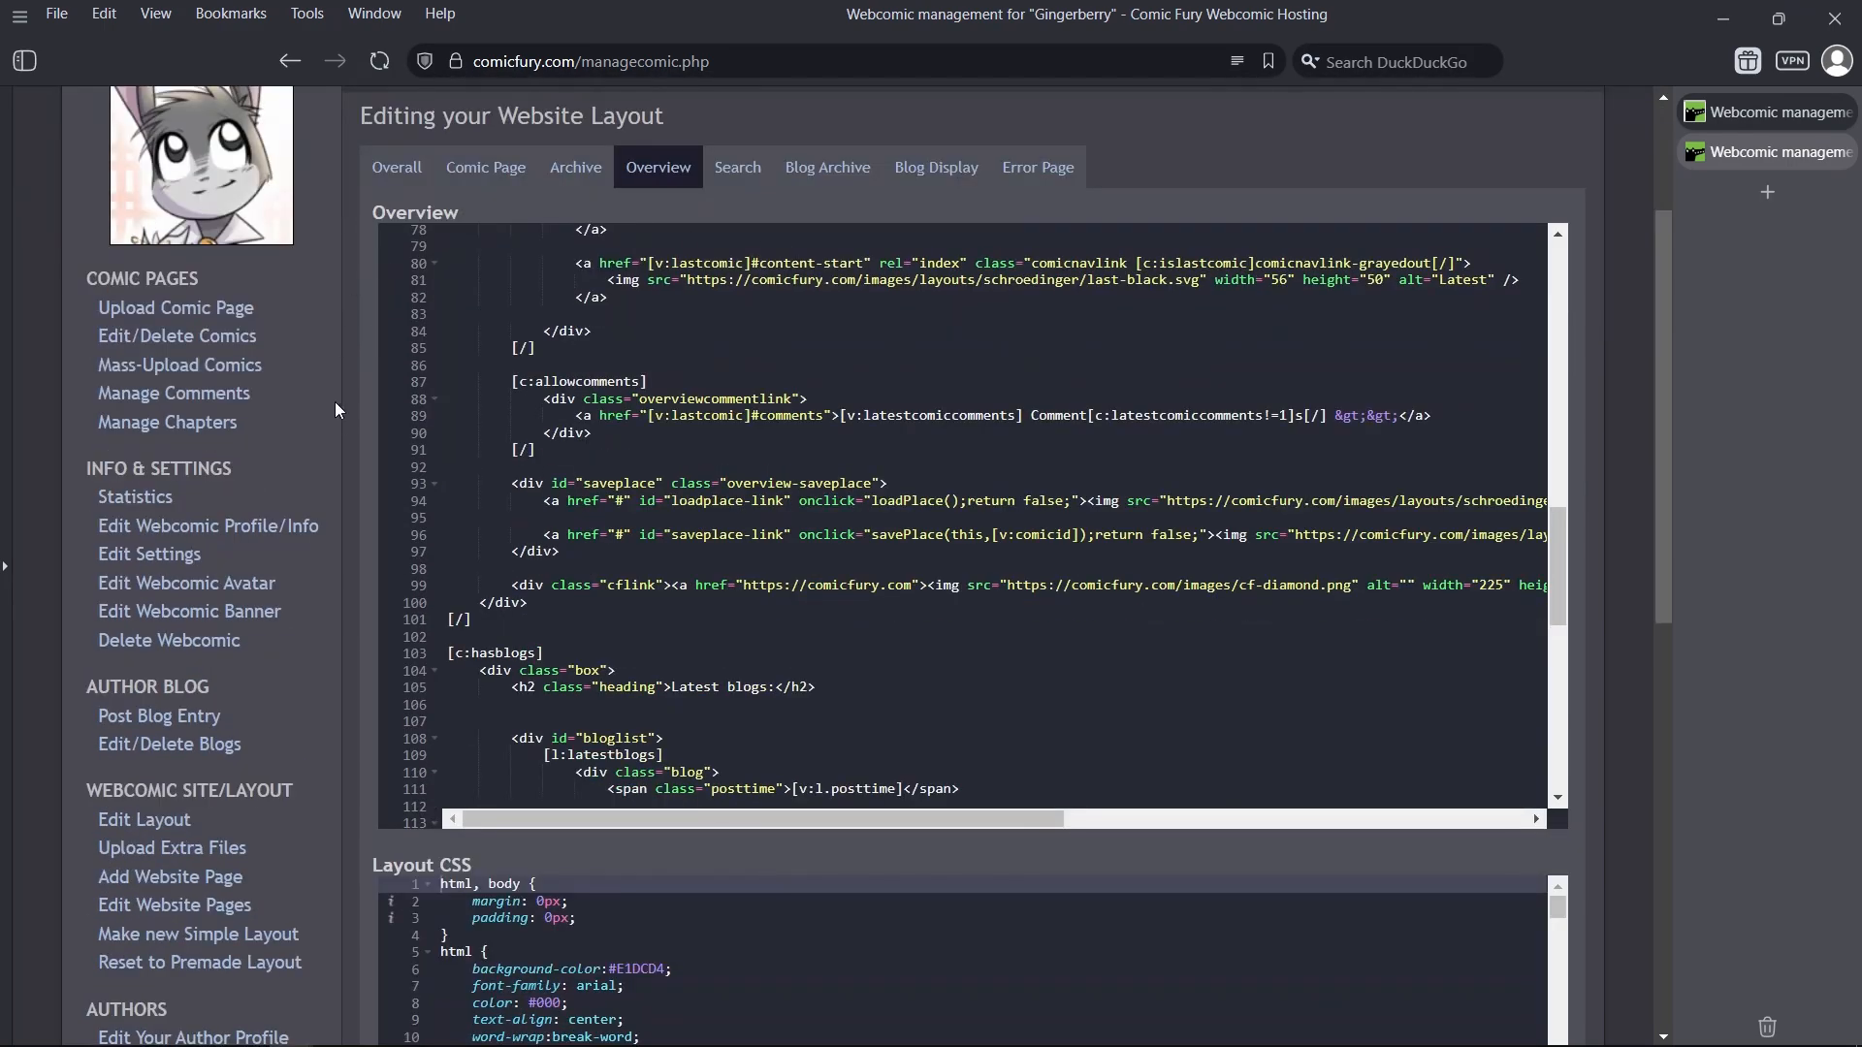
{"action": "scroll", "coordinate": [341, 410], "scroll_direction": "up", "scroll_amount": 5}
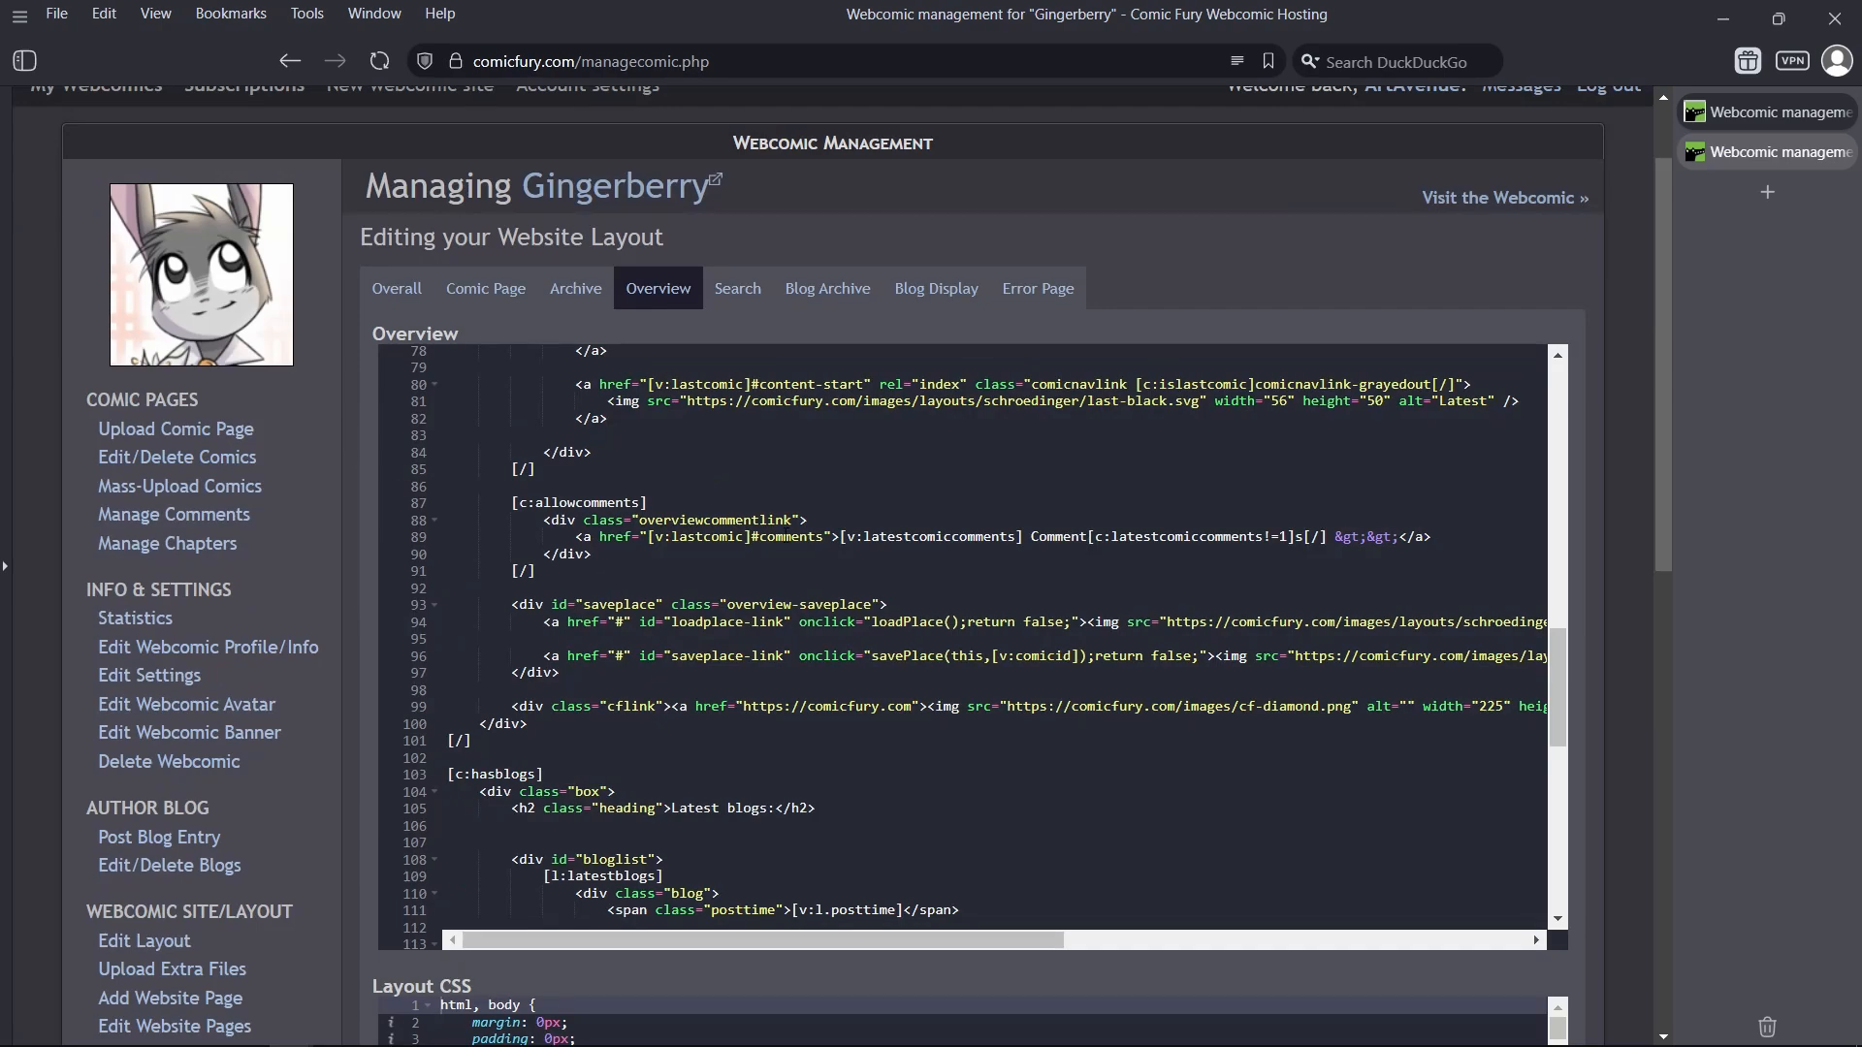
{"action": "scroll", "coordinate": [822, 586], "scroll_direction": "up", "scroll_amount": 15}
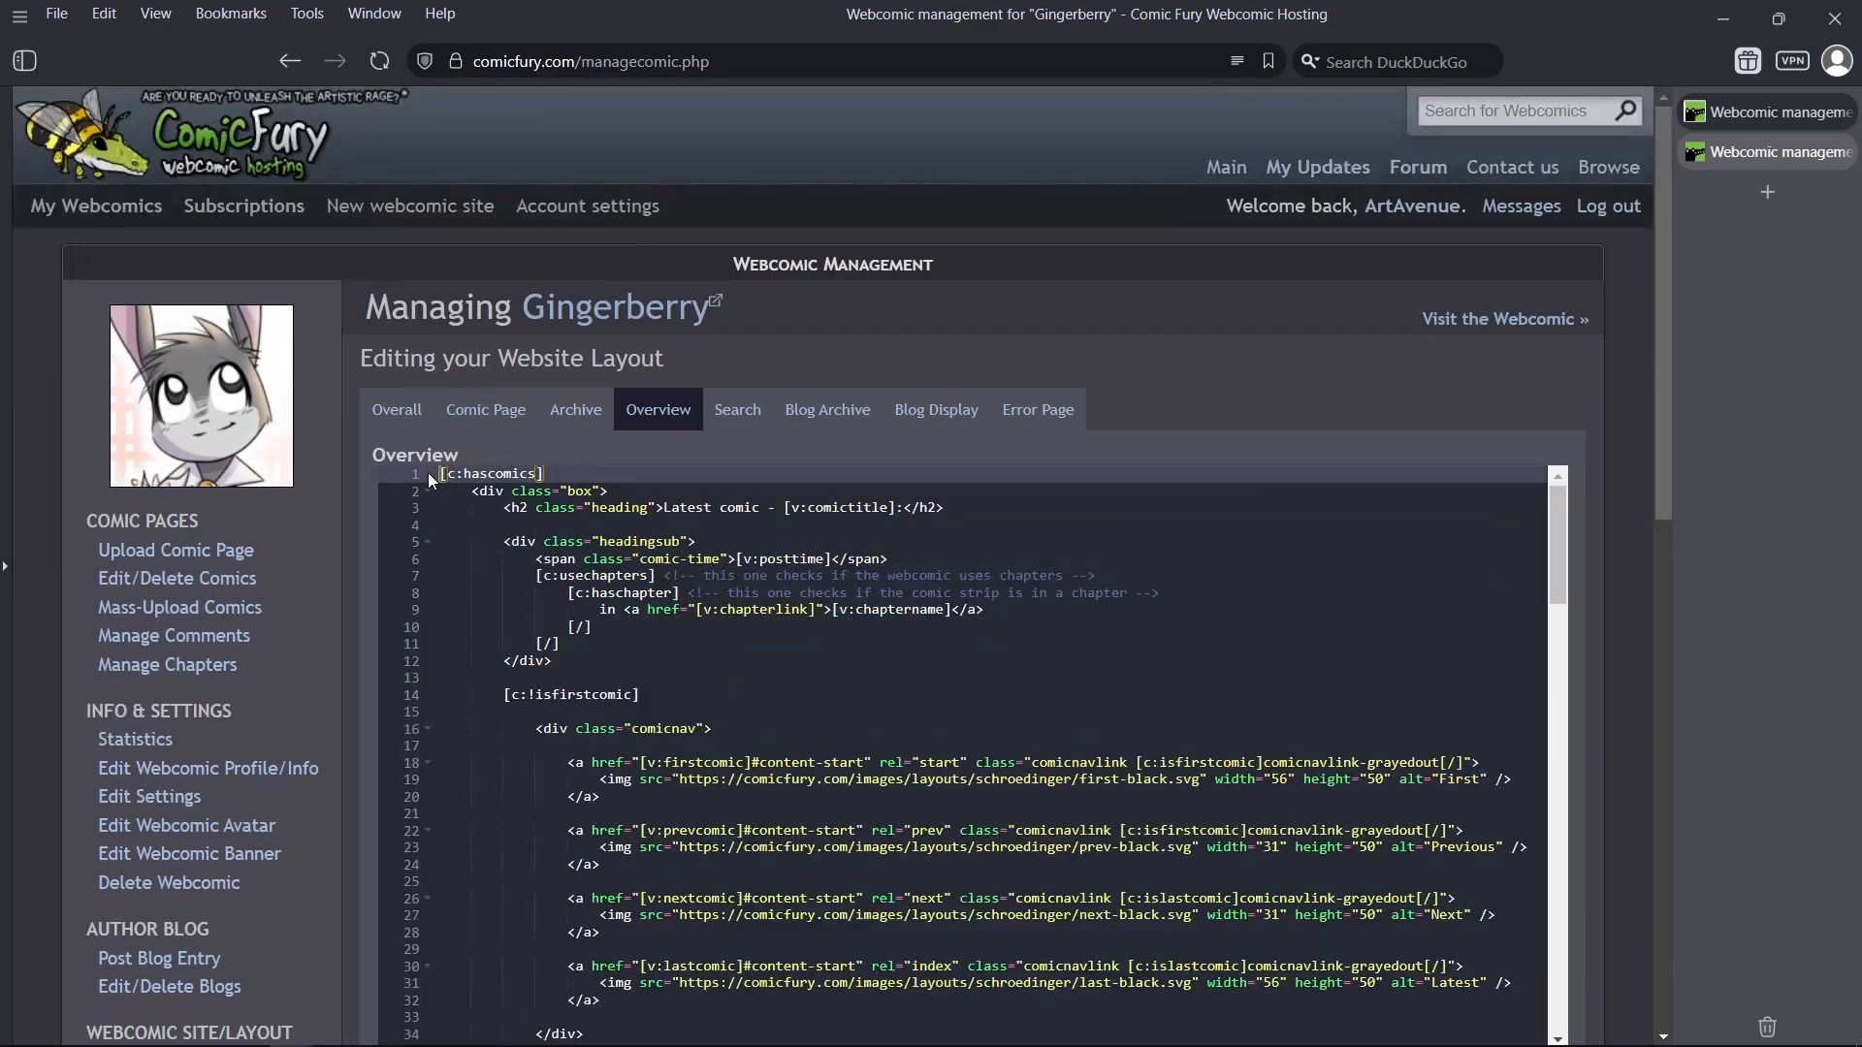
Step: Review the available author management options, including editing the author profile, inviting authors, permissions and webcomic ownership
{"action": "scroll", "coordinate": [362, 536], "scroll_direction": "down", "scroll_amount": 5}
{"action": "scroll", "coordinate": [360, 549], "scroll_direction": "down", "scroll_amount": 3}
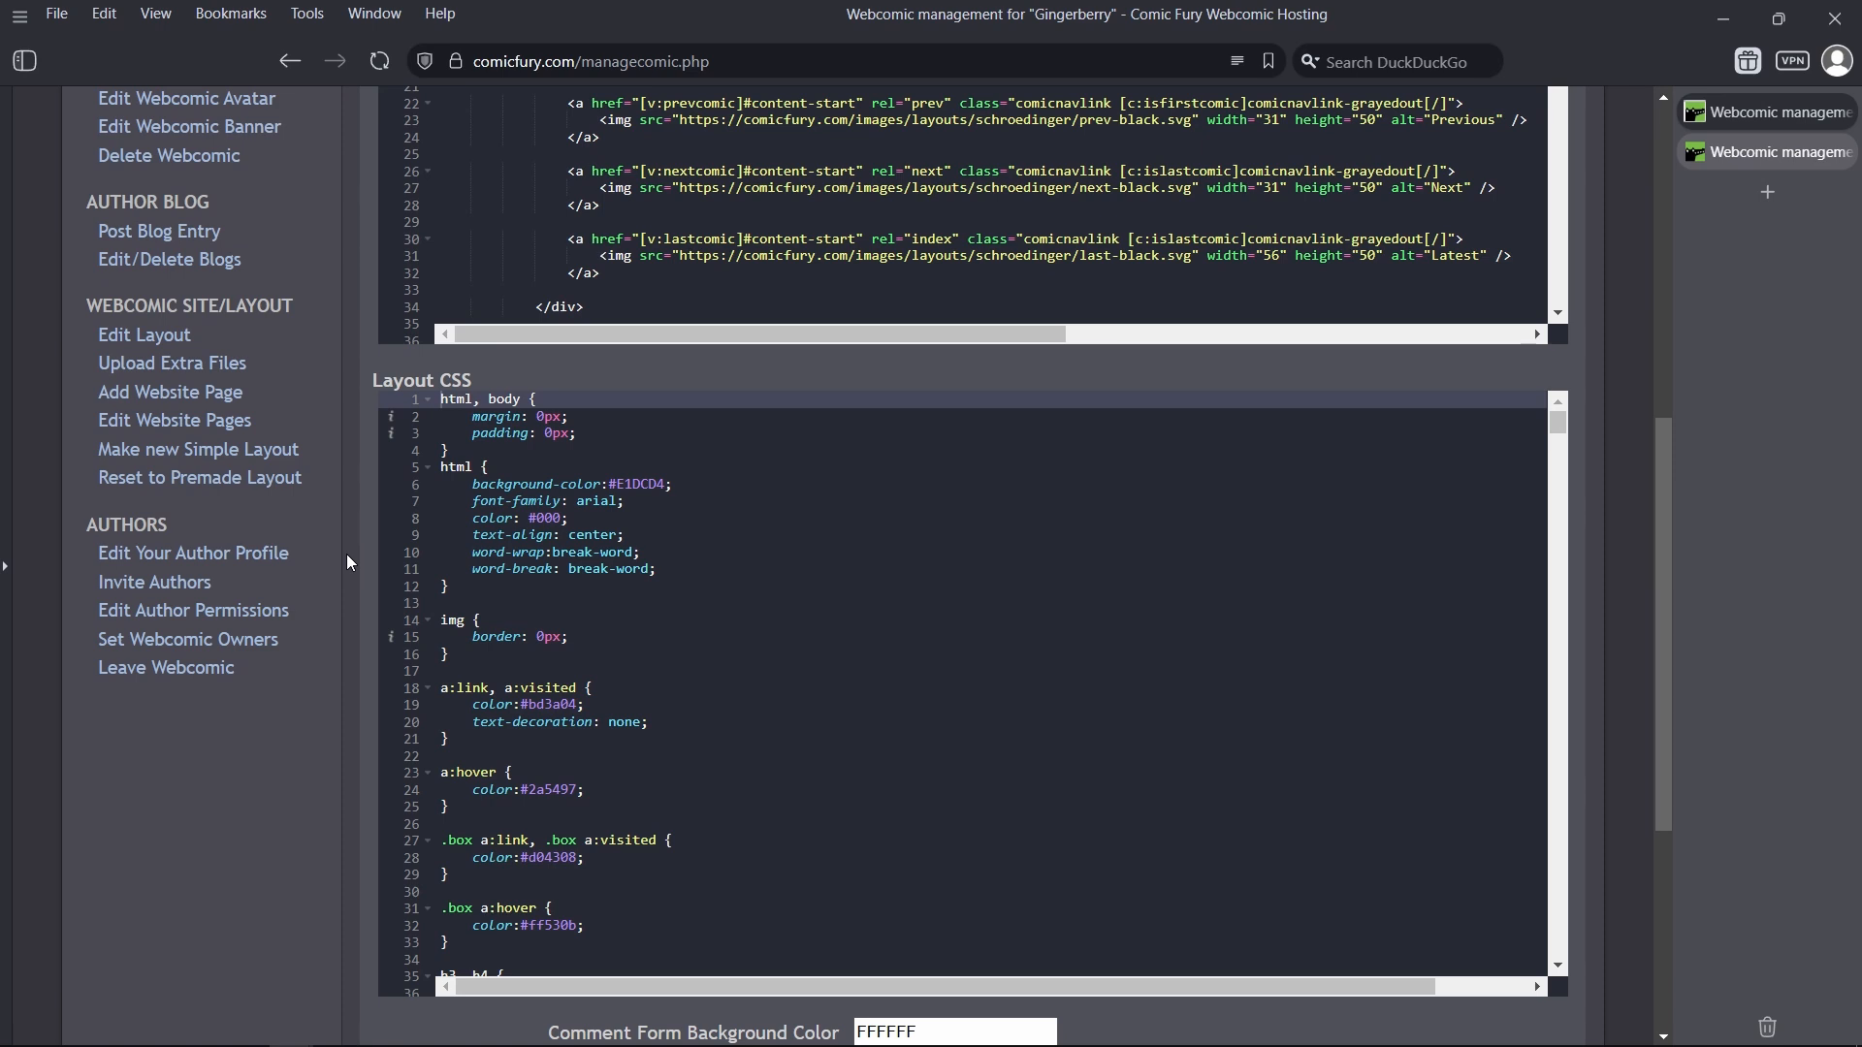
{"action": "scroll", "coordinate": [347, 557], "scroll_direction": "up", "scroll_amount": 3}
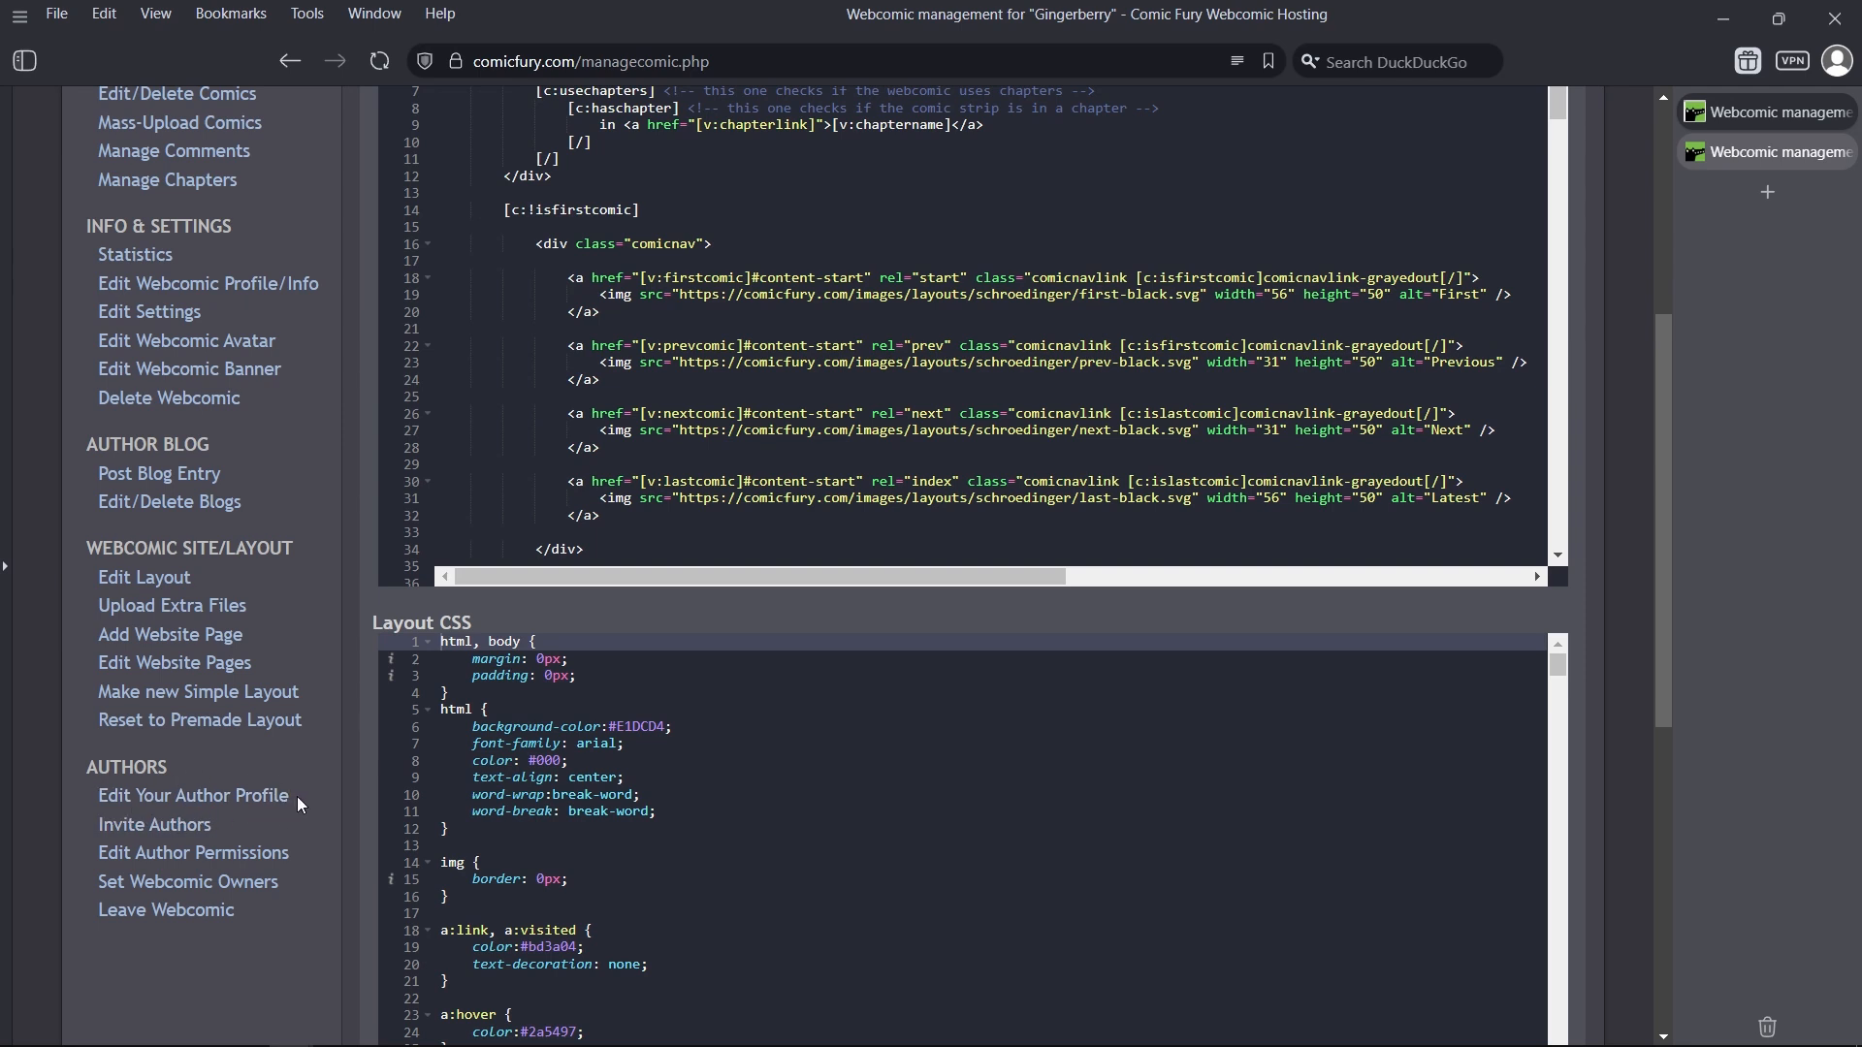
{"action": "left_click_drag", "start_coordinate": [297, 795], "coordinate": [125, 793]}
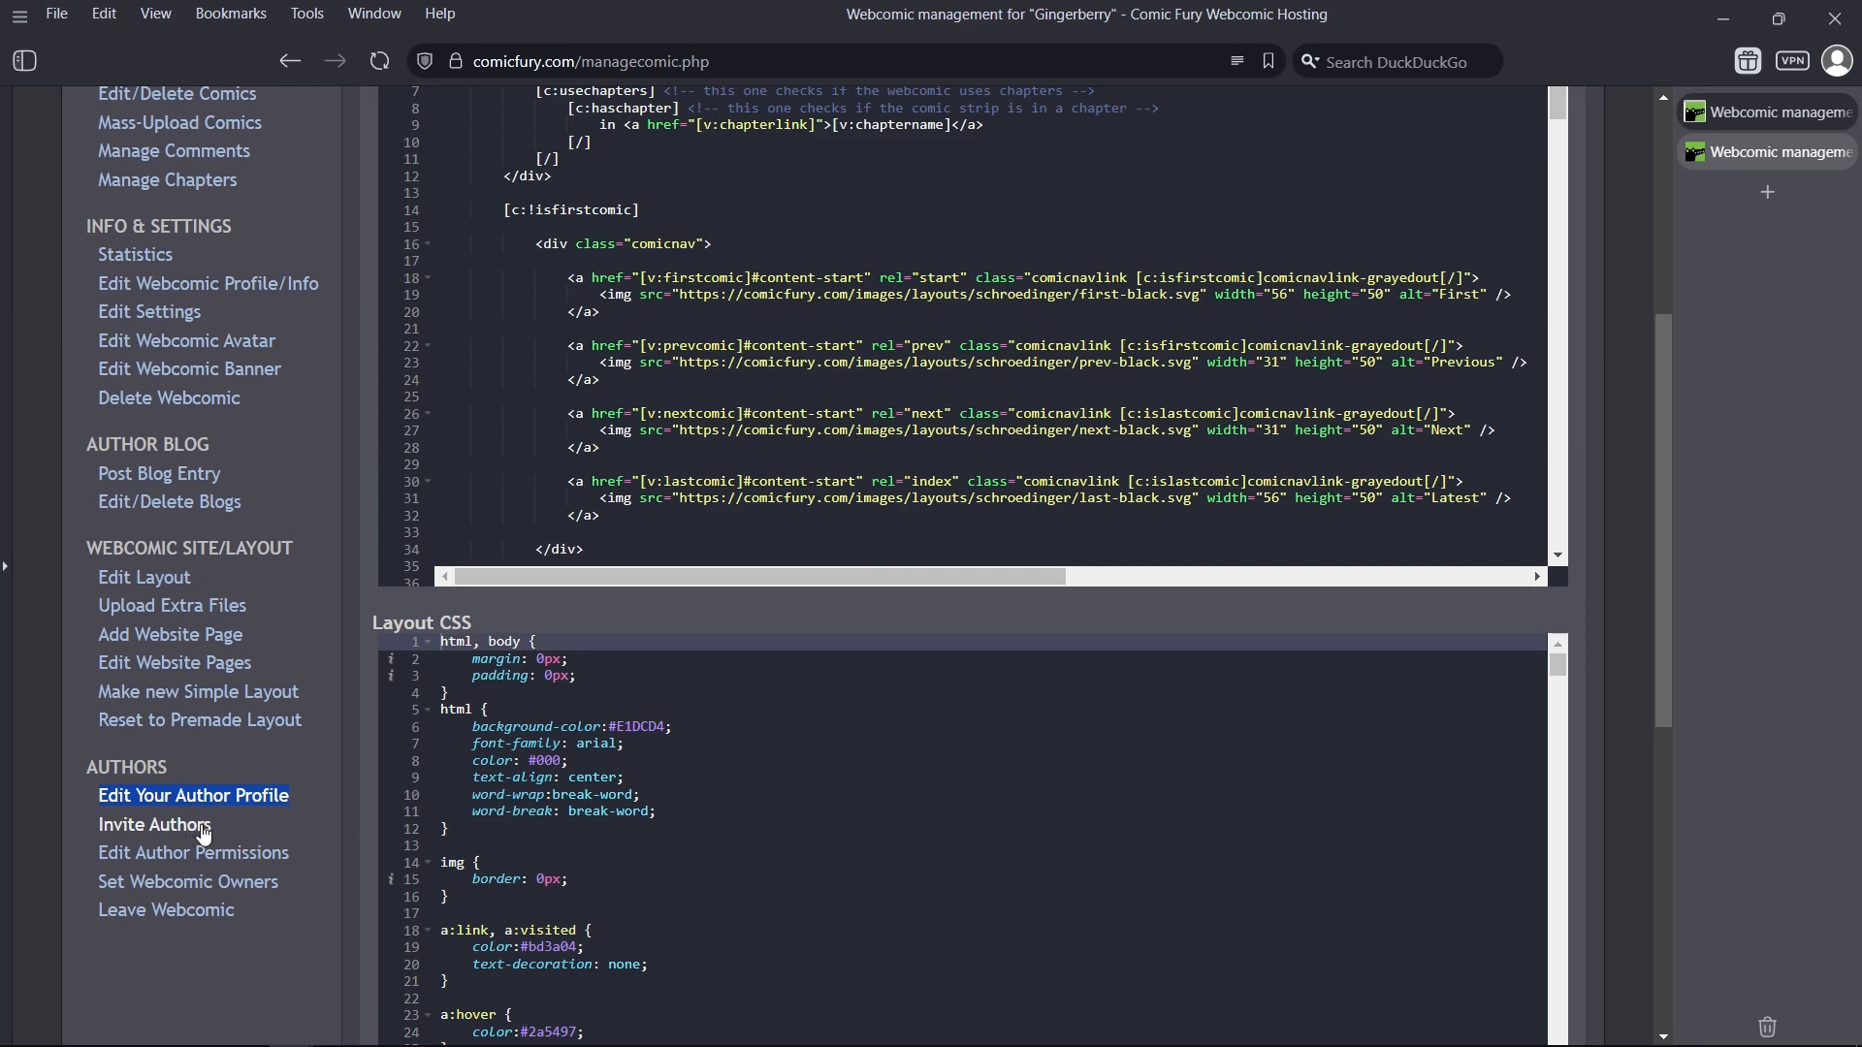
{"action": "scroll", "coordinate": [203, 834], "scroll_direction": "down", "scroll_amount": 1}
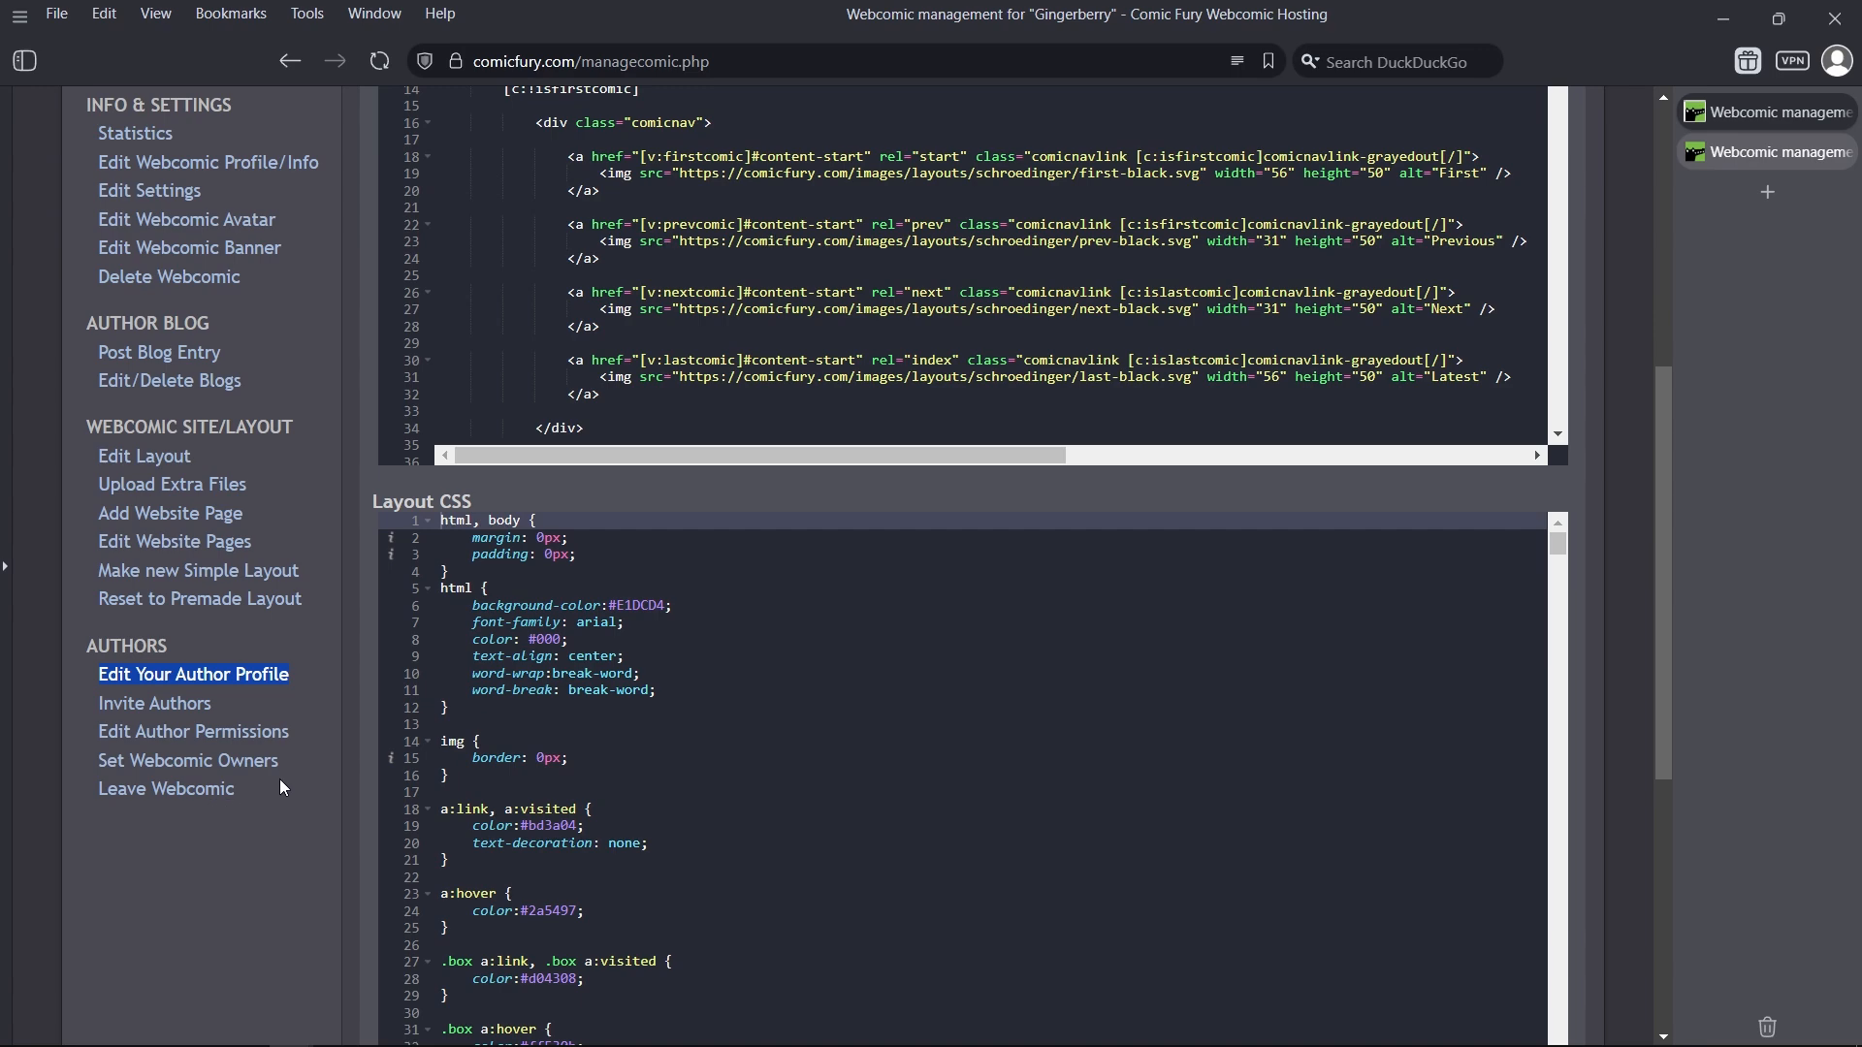
{"action": "scroll", "coordinate": [281, 780], "scroll_direction": "up", "scroll_amount": 6}
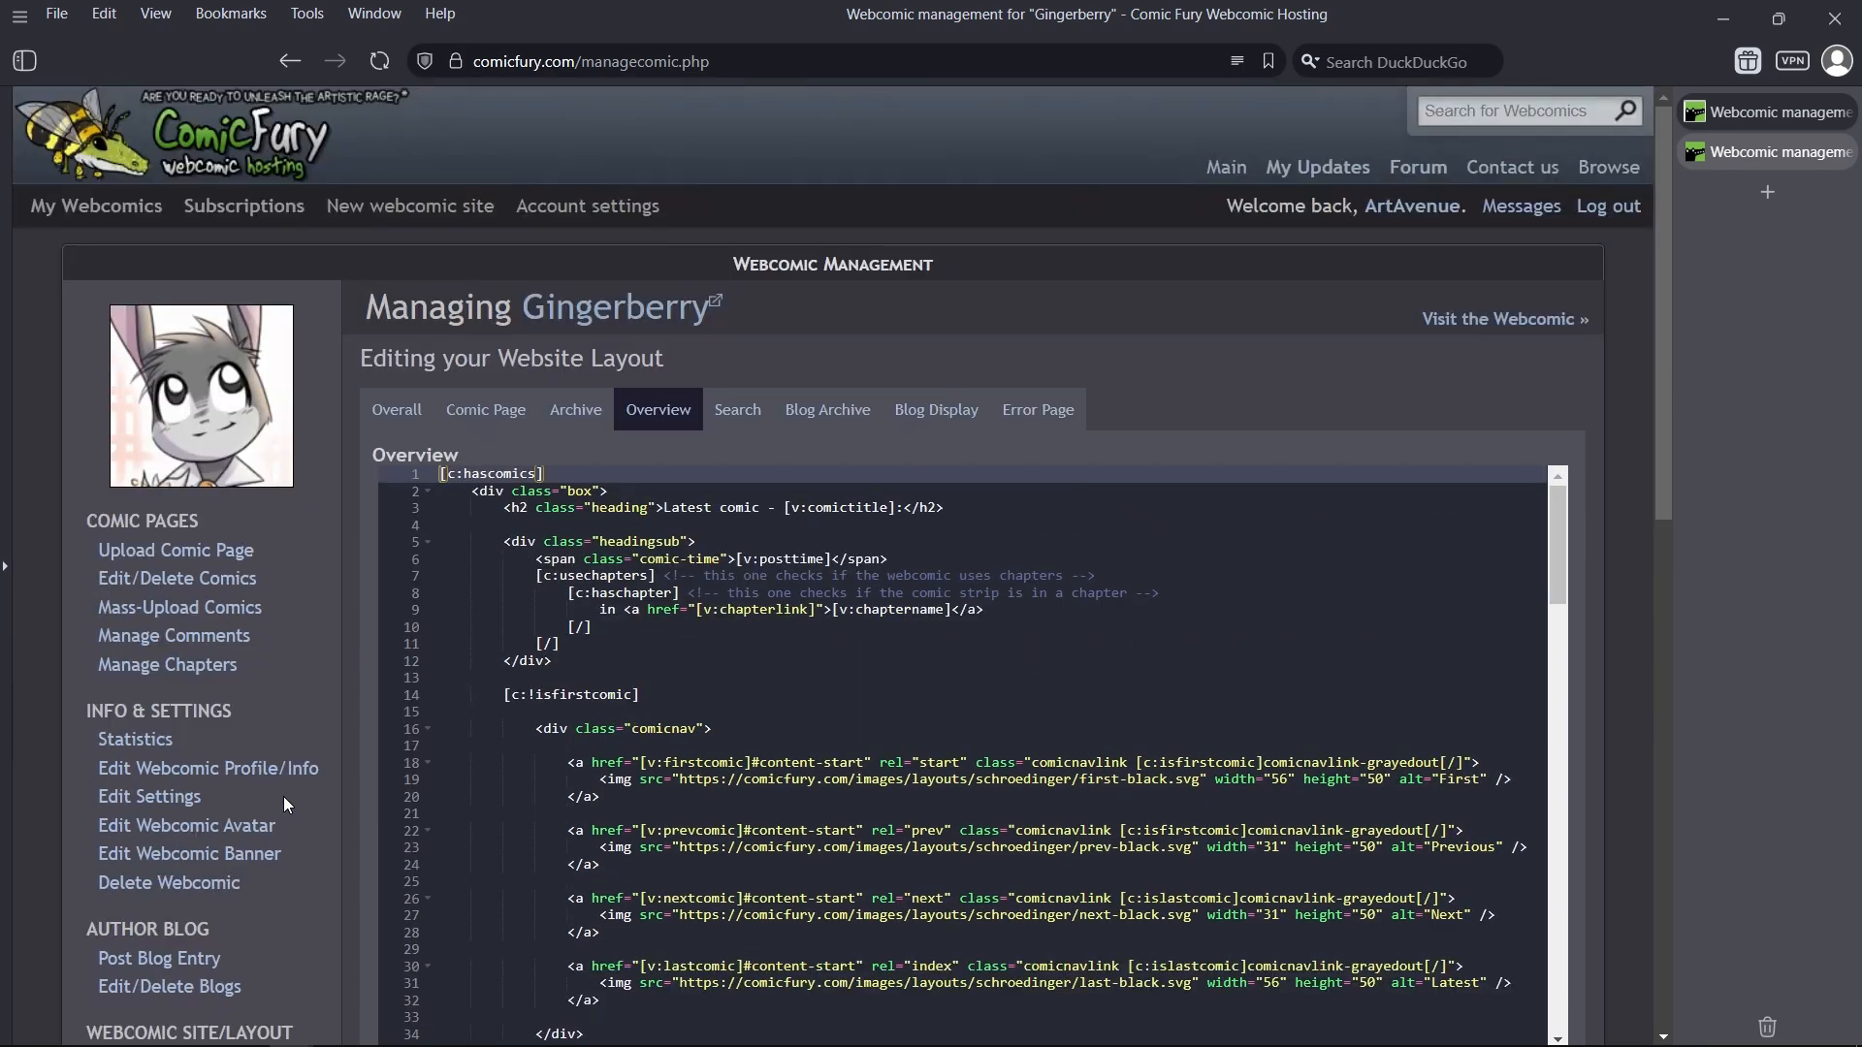